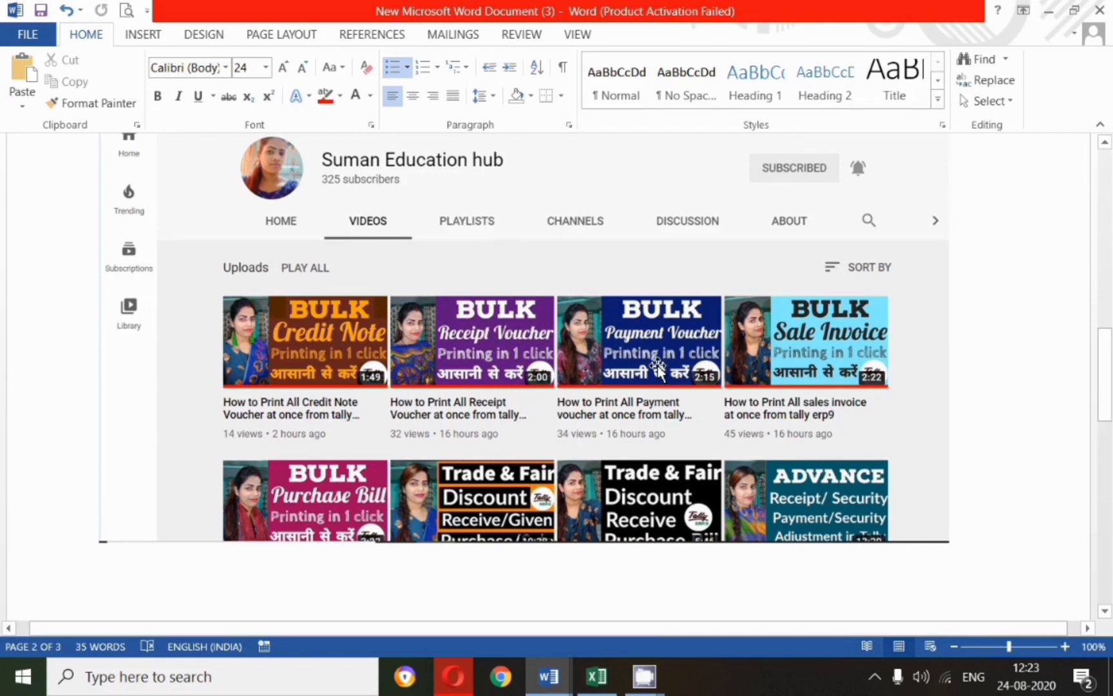
# On page 3, extend the Interest Earned bullet of the mismatch reasons list to read "Interest Earned/Paid".
pyautogui.click(1105, 611)
pyautogui.moveTo(1104, 612); pyautogui.dragTo(1105, 611)
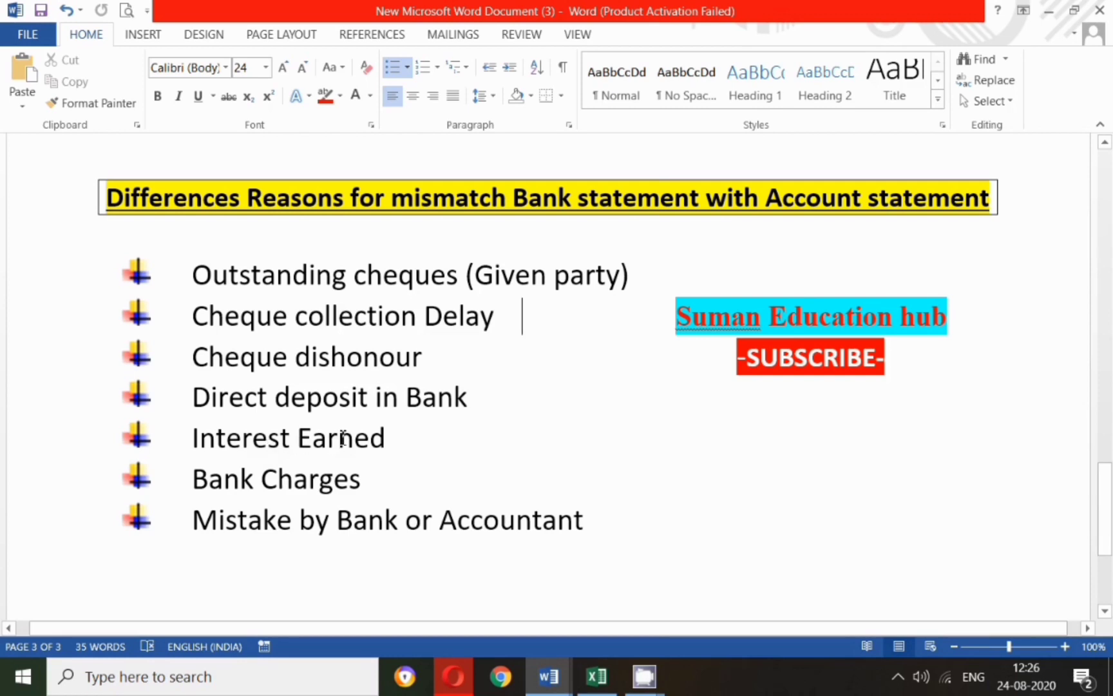
pyautogui.click(404, 440)
pyautogui.write('/')
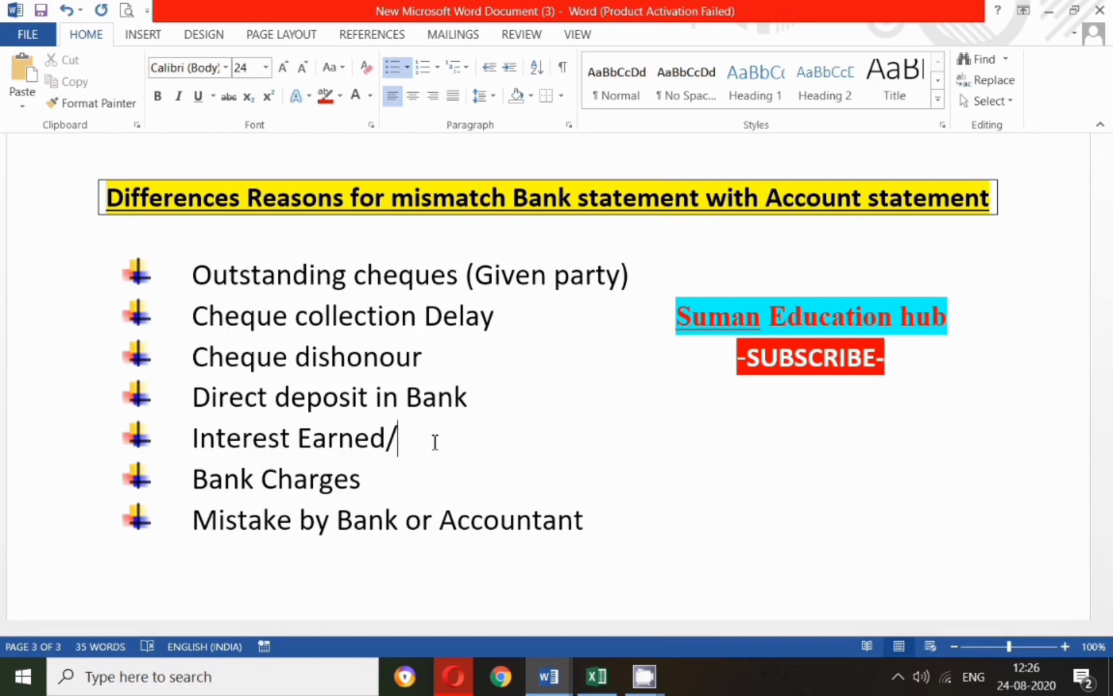
pyautogui.write('paid')
pyautogui.click(414, 439)
pyautogui.press('BackSpace')
pyautogui.write('Paid')
pyautogui.click(470, 437)
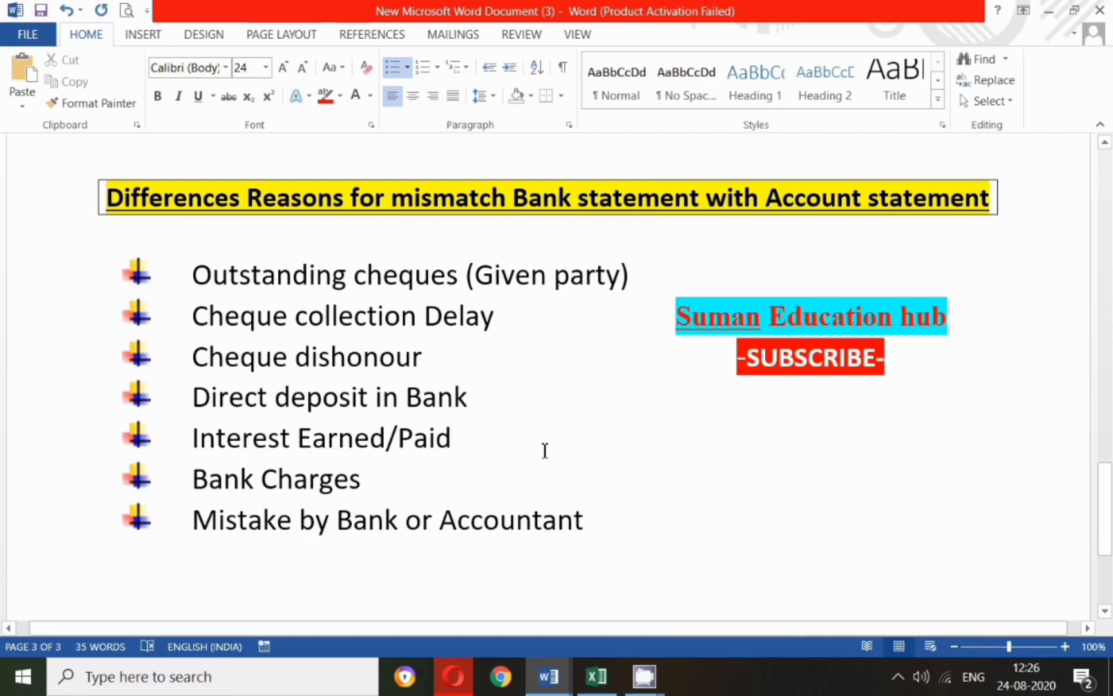
# Add a new bullet "ECS /Installment" between the Interest Earned/Paid and Bank Charges bullets.
pyautogui.press('Return')
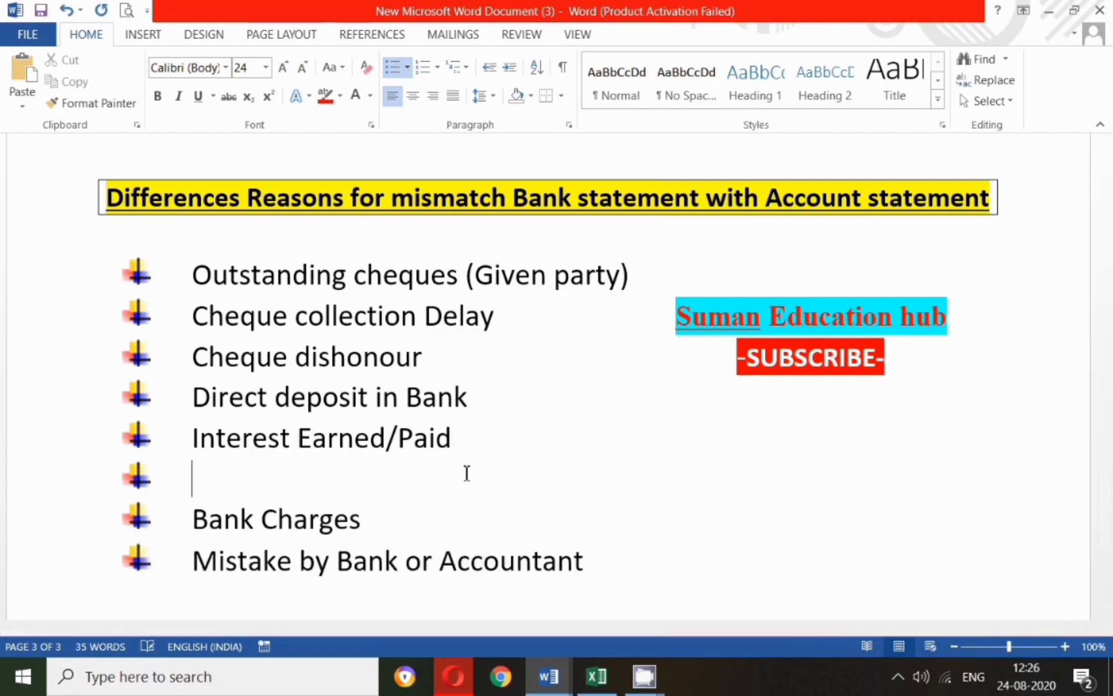
pyautogui.press('BackSpace')
pyautogui.write('ECS')
pyautogui.press('BackSpace')
pyautogui.press('BackSpace')
pyautogui.press('BackSpace')
pyautogui.press('BackSpace')
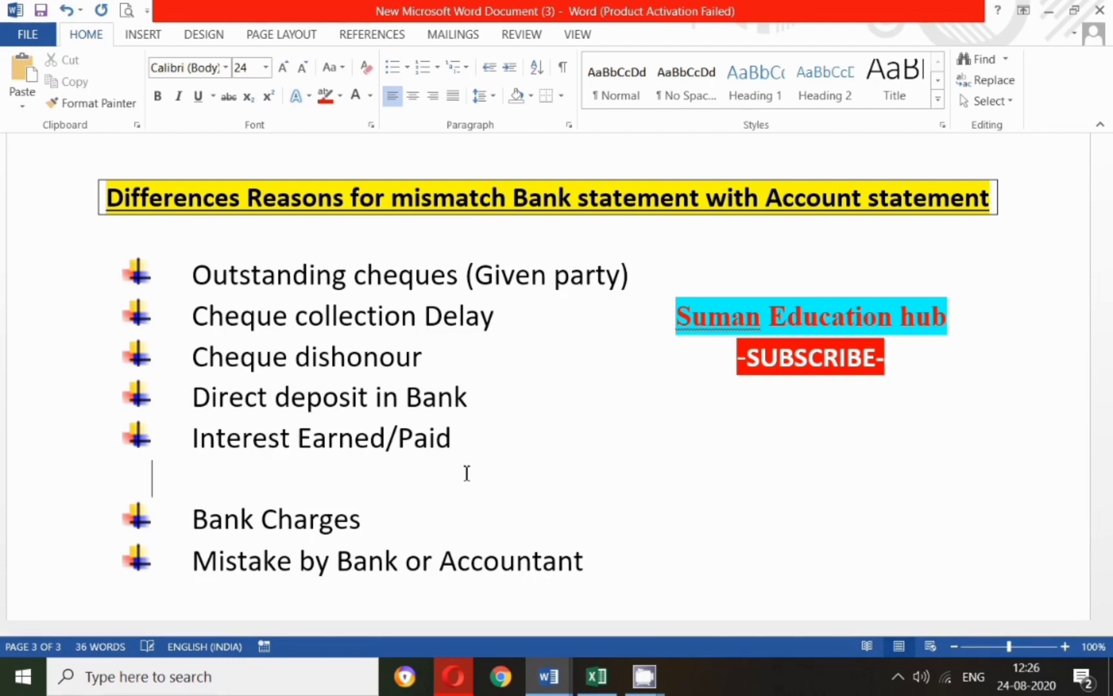
pyautogui.press('Return')
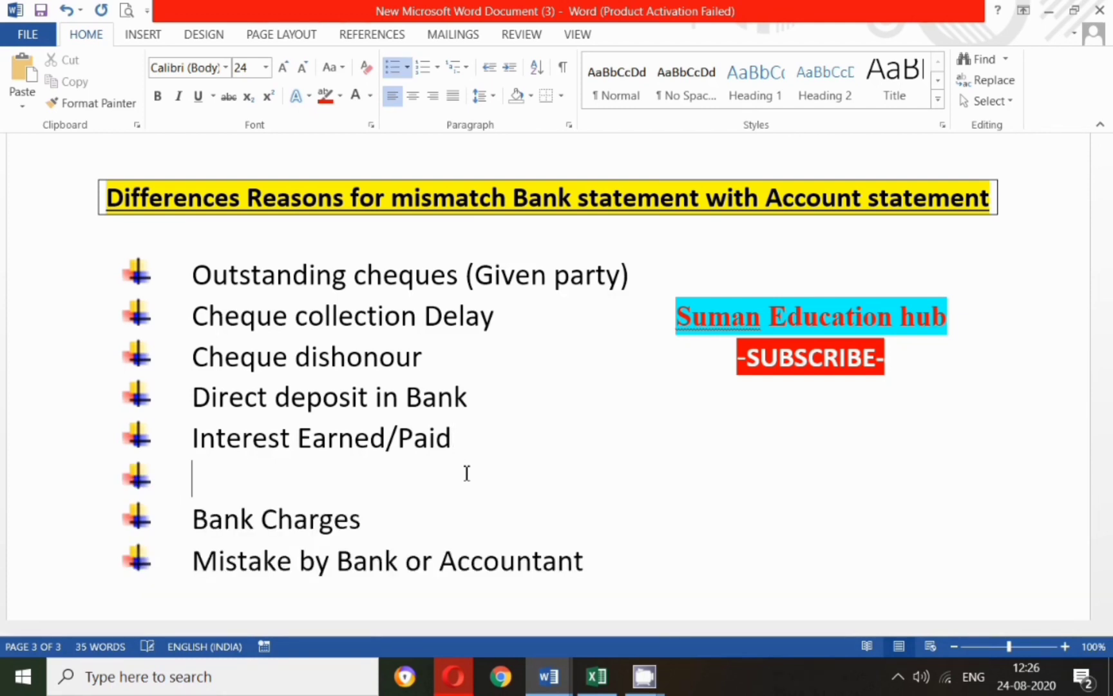
pyautogui.write('ECS')
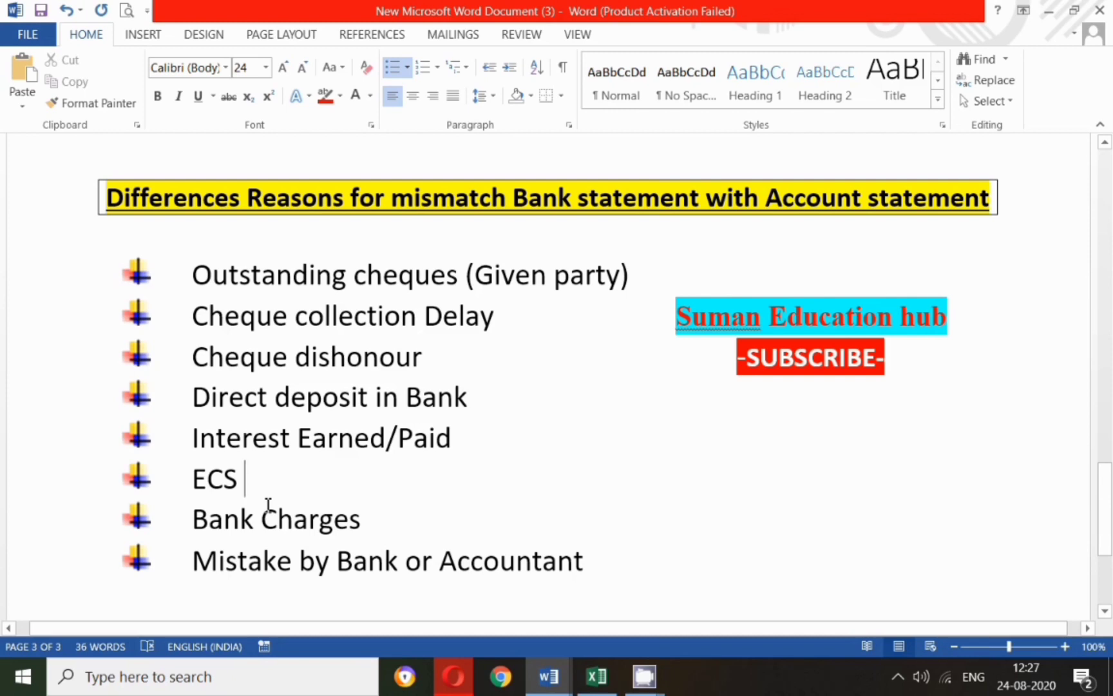
pyautogui.write('/In')
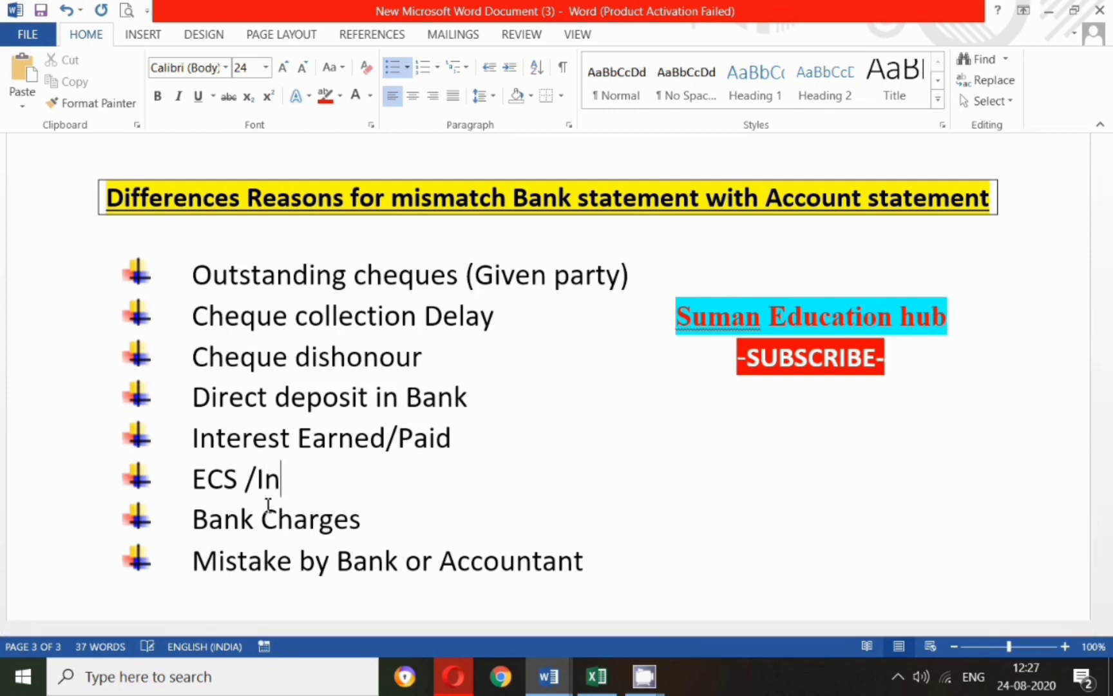
pyautogui.write('stallment')
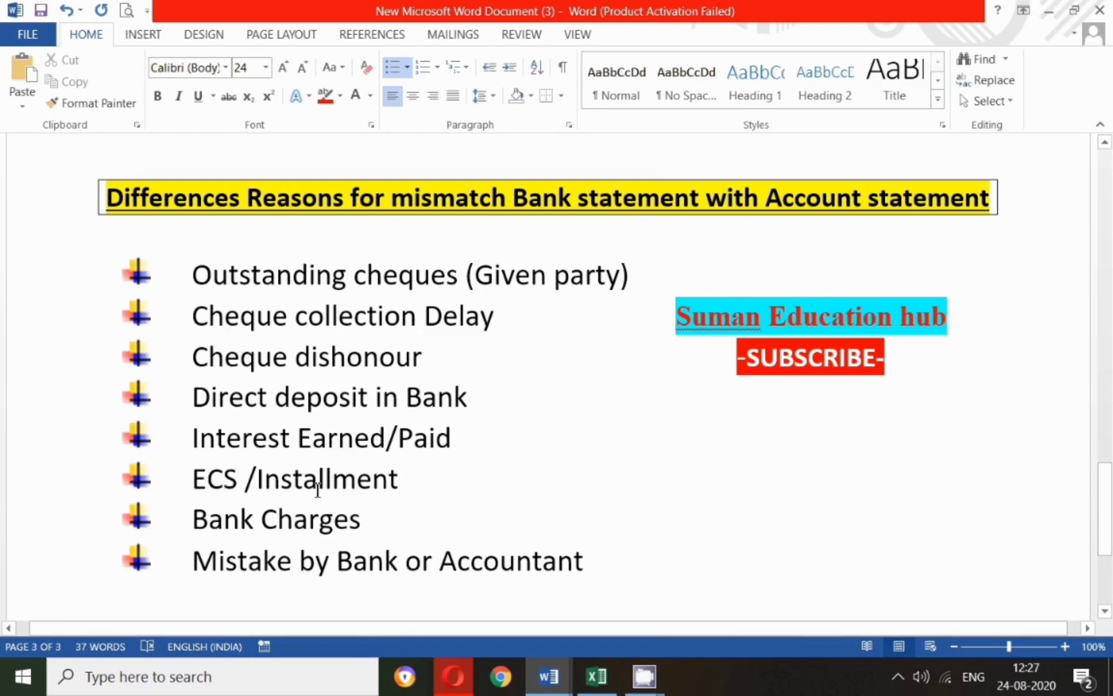
# Append "(cheque book,bank handling charges )" to the Bank Charges bullet.
pyautogui.click(368, 527)
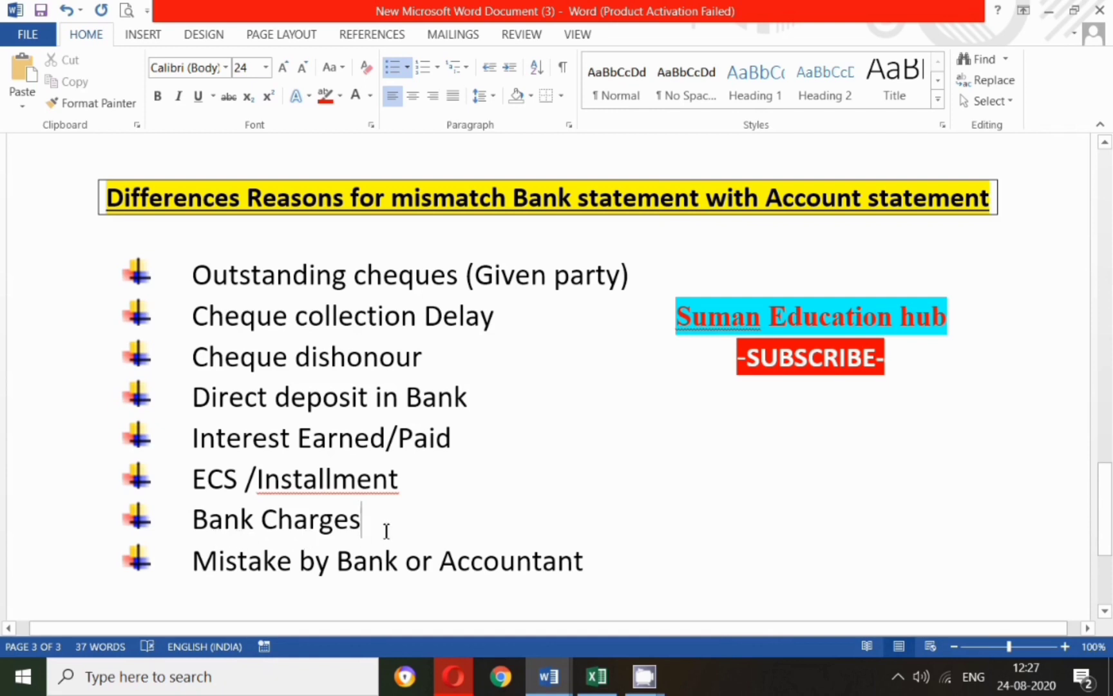
pyautogui.write('(')
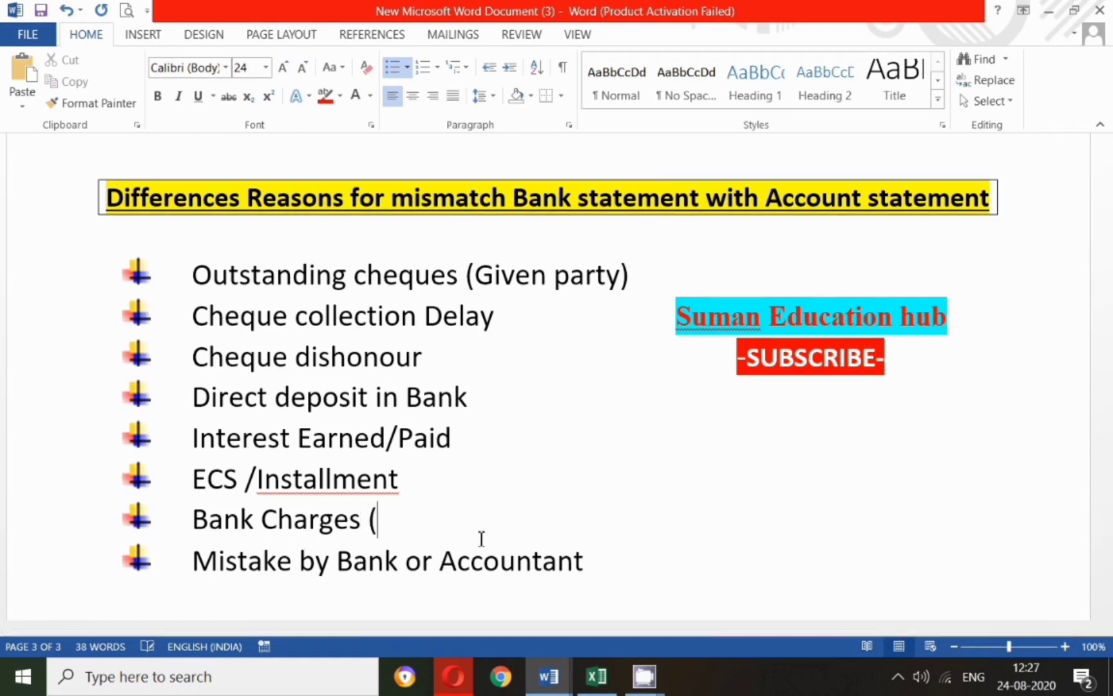
pyautogui.write('b')
pyautogui.press('BackSpace')
pyautogui.write('chequw bo')
pyautogui.press('BackSpace')
pyautogui.press('BackSpace')
pyautogui.press('BackSpace')
pyautogui.press('BackSpace')
pyautogui.write('e book')
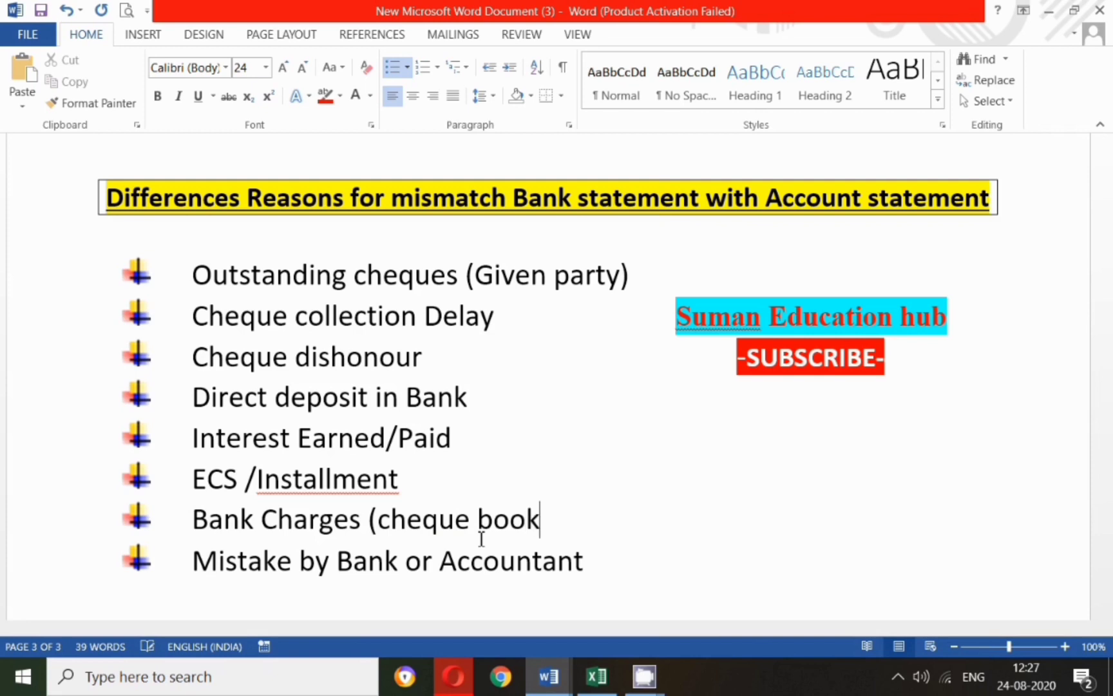
pyautogui.write(',bank')
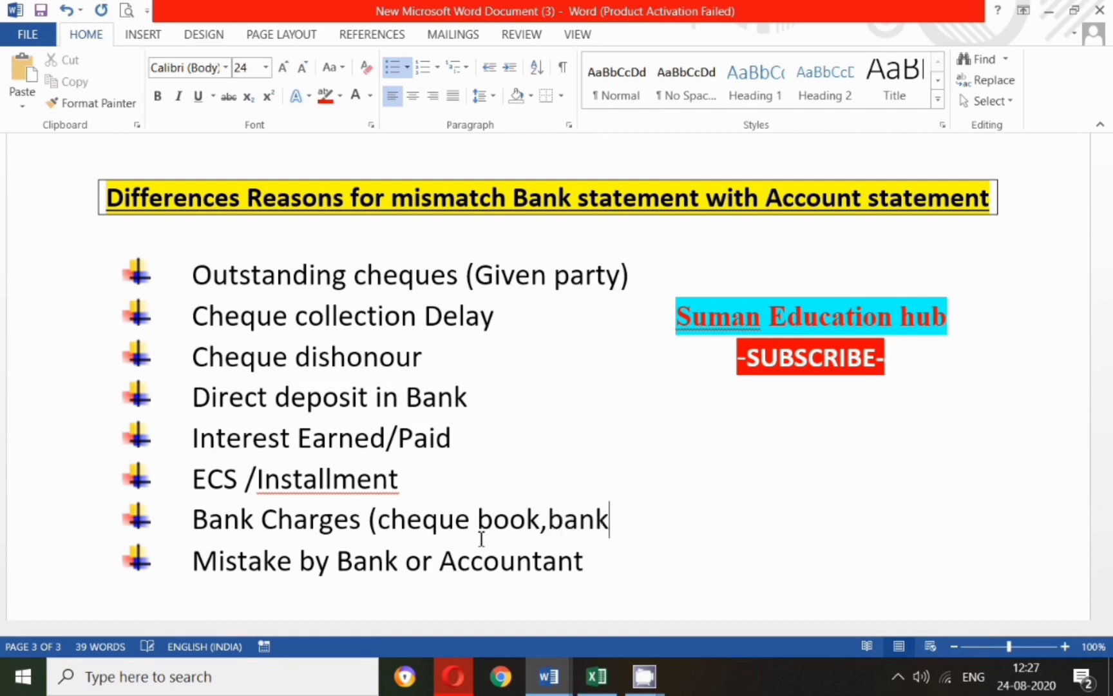
pyautogui.write(' handling cha')
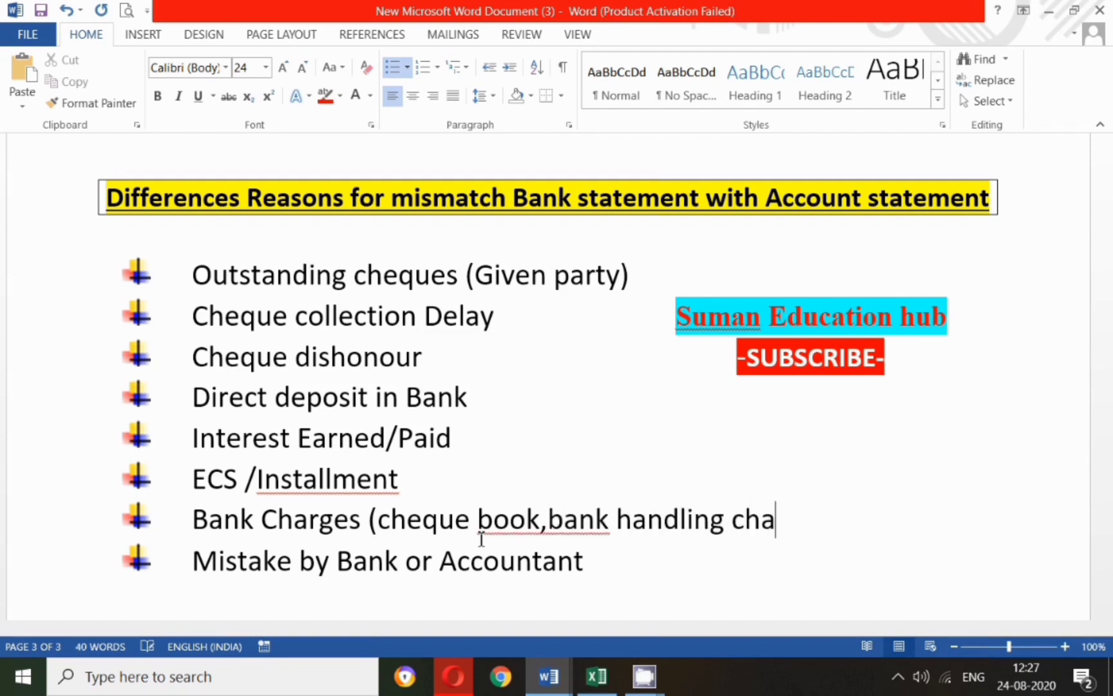
pyautogui.write('rges )')
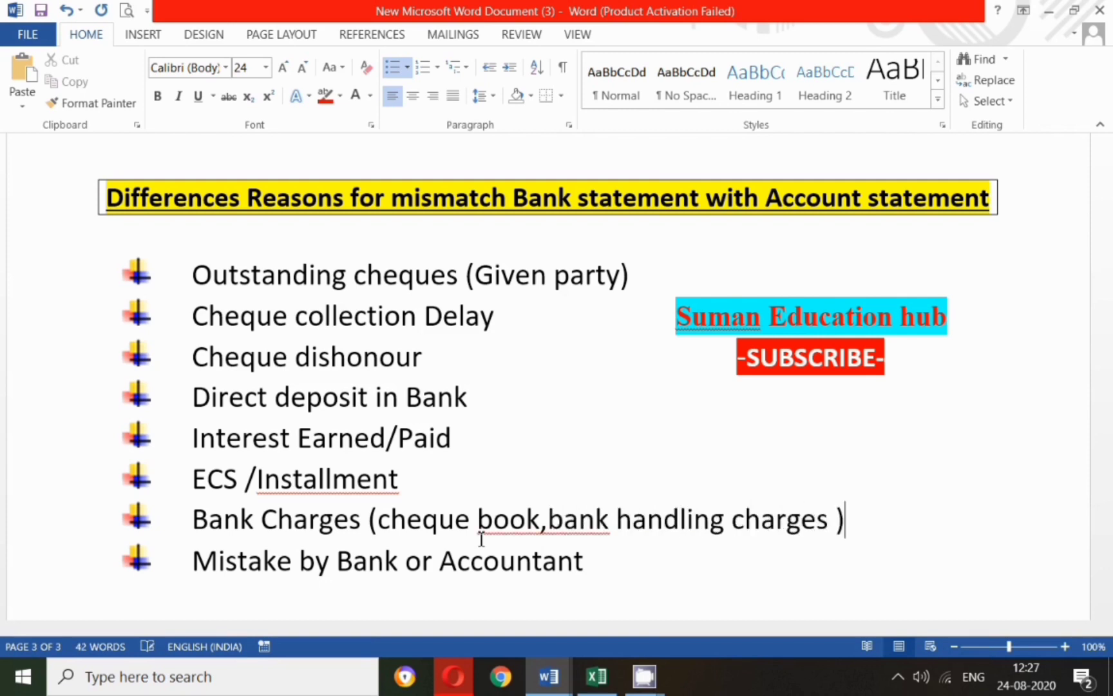
# Correct the flagged text "book,bank" in the Bank Charges bullet with the spelling suggestion "book, bank".
pyautogui.click(554, 522)
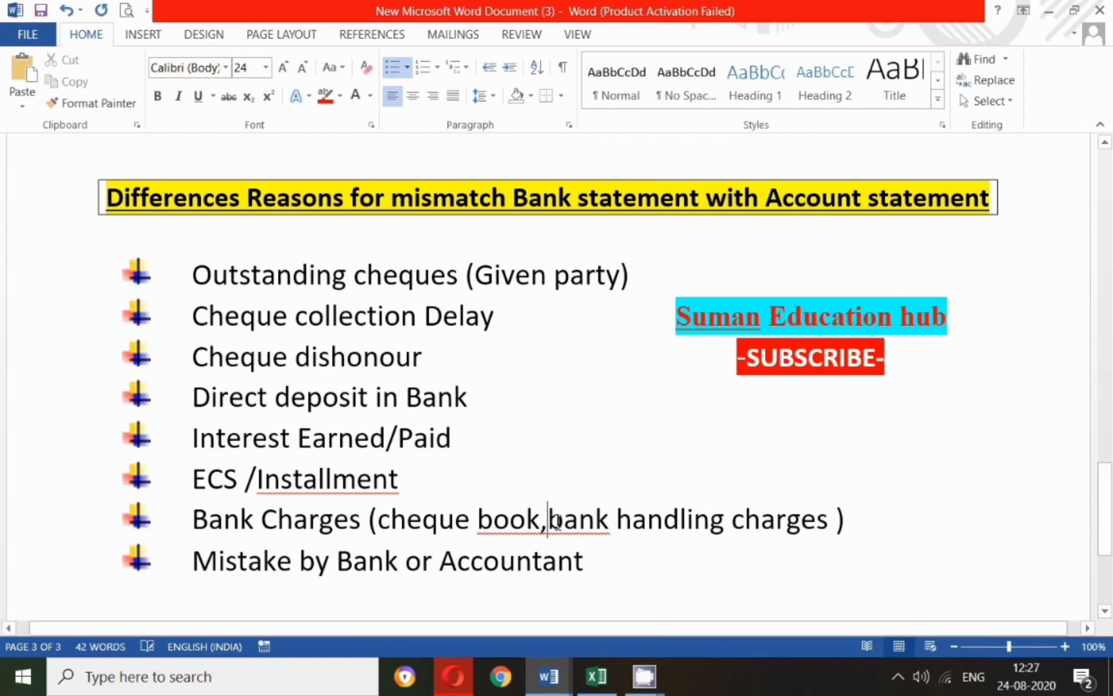
pyautogui.rightClick(555, 522)
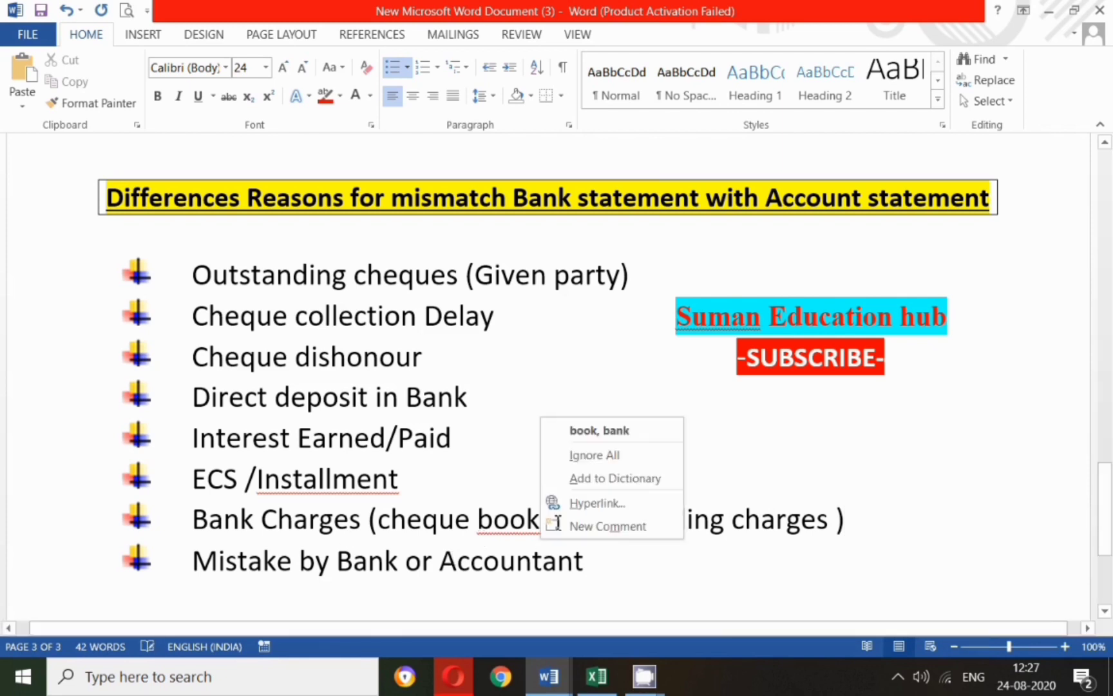
pyautogui.click(603, 427)
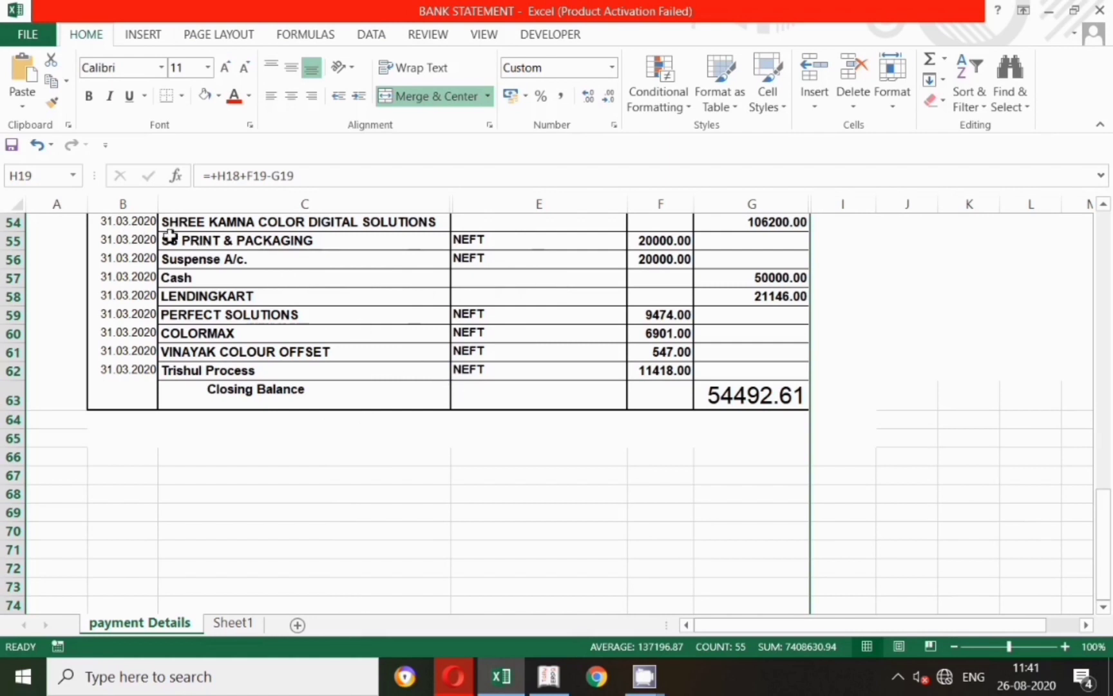
# Unhide the voucher-type column D between columns C and E on the payment Details sheet in Excel.
pyautogui.moveTo(400, 203); pyautogui.dragTo(453, 255)
pyautogui.rightClick(453, 255)
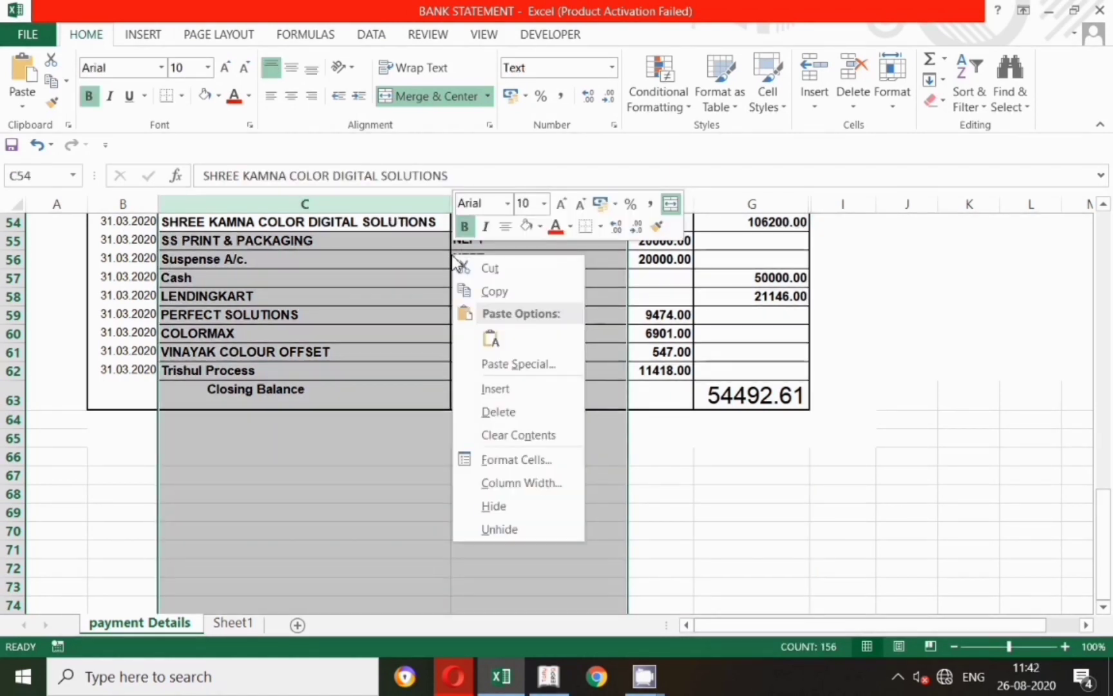
pyautogui.click(511, 532)
pyautogui.click(182, 312)
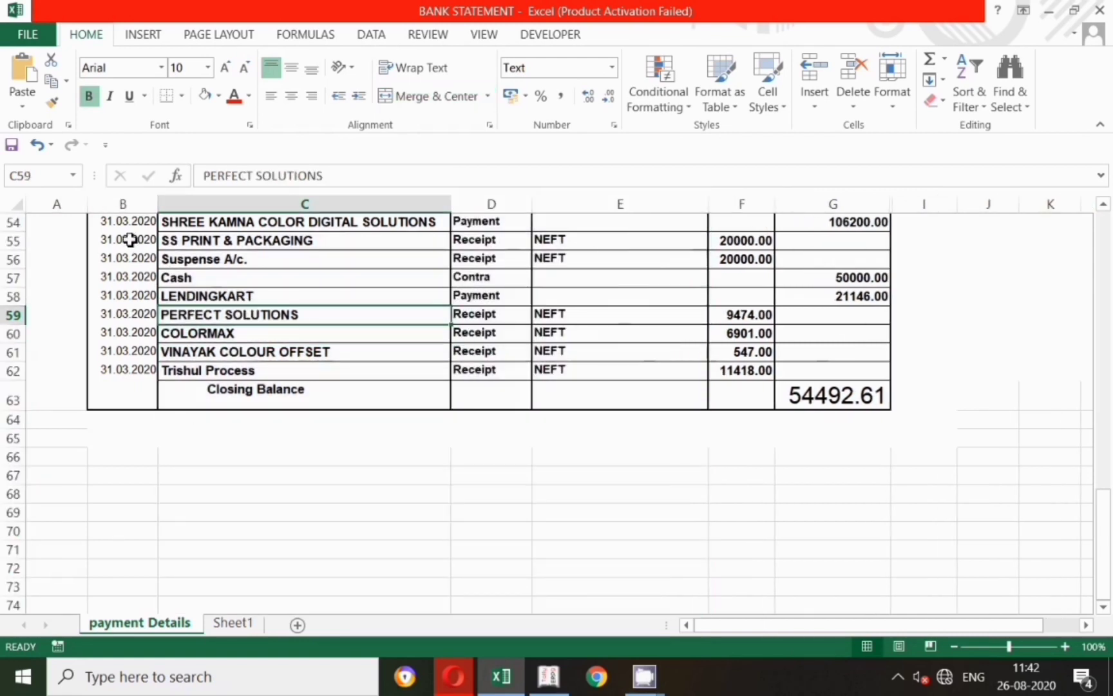
# Switch to Tally.ERP 9 to open accounting voucher creation, then return to Excel and select row 54 of the bank statement.
pyautogui.click(123, 223)
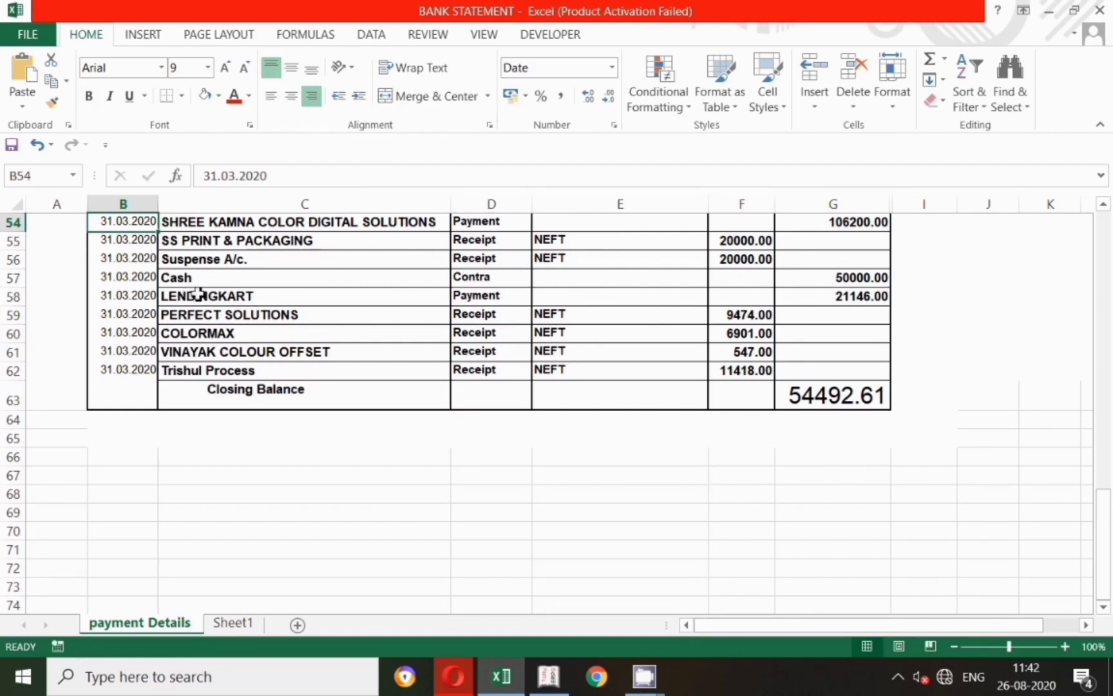
pyautogui.click(549, 675)
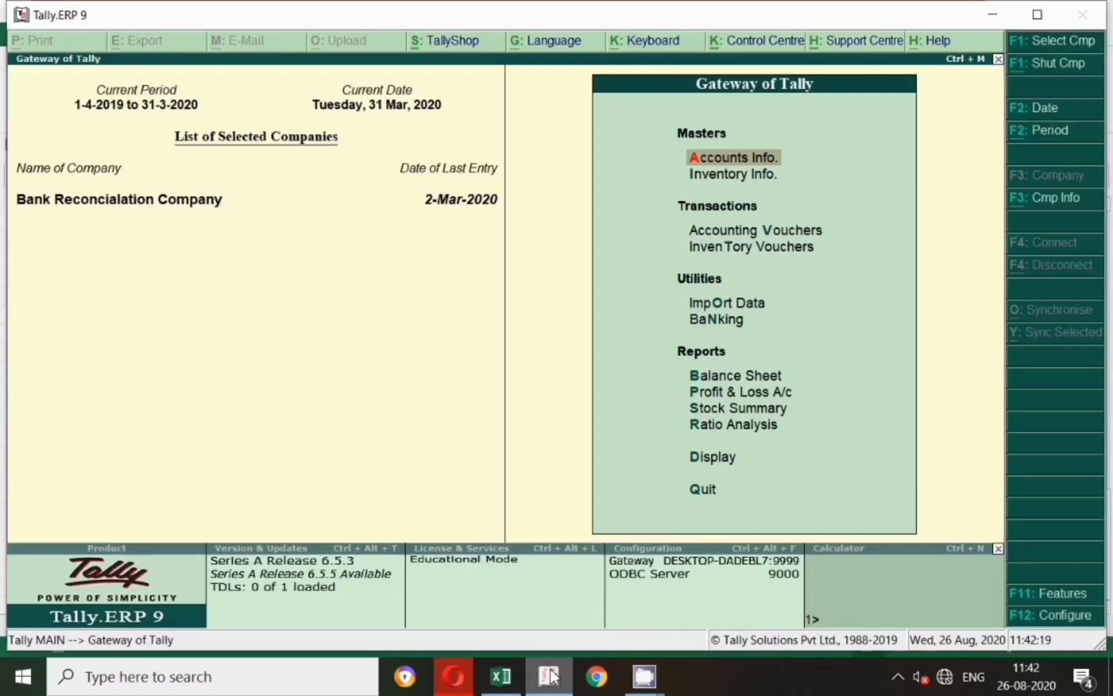
pyautogui.press('v')
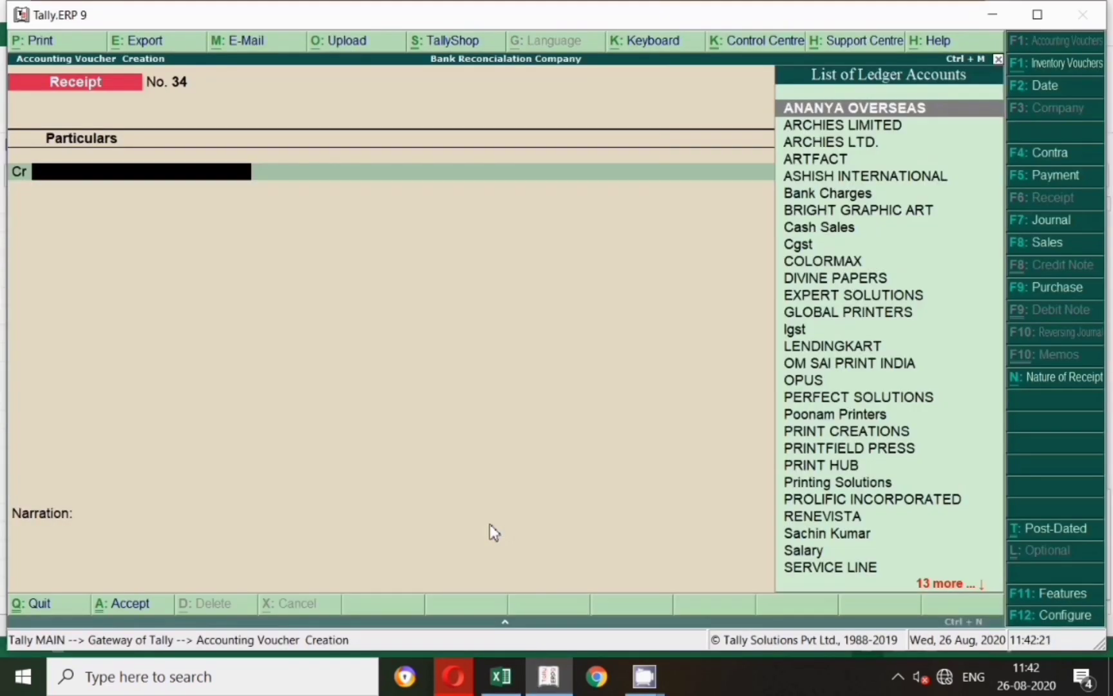
pyautogui.hotkey('alt', 'Tab')
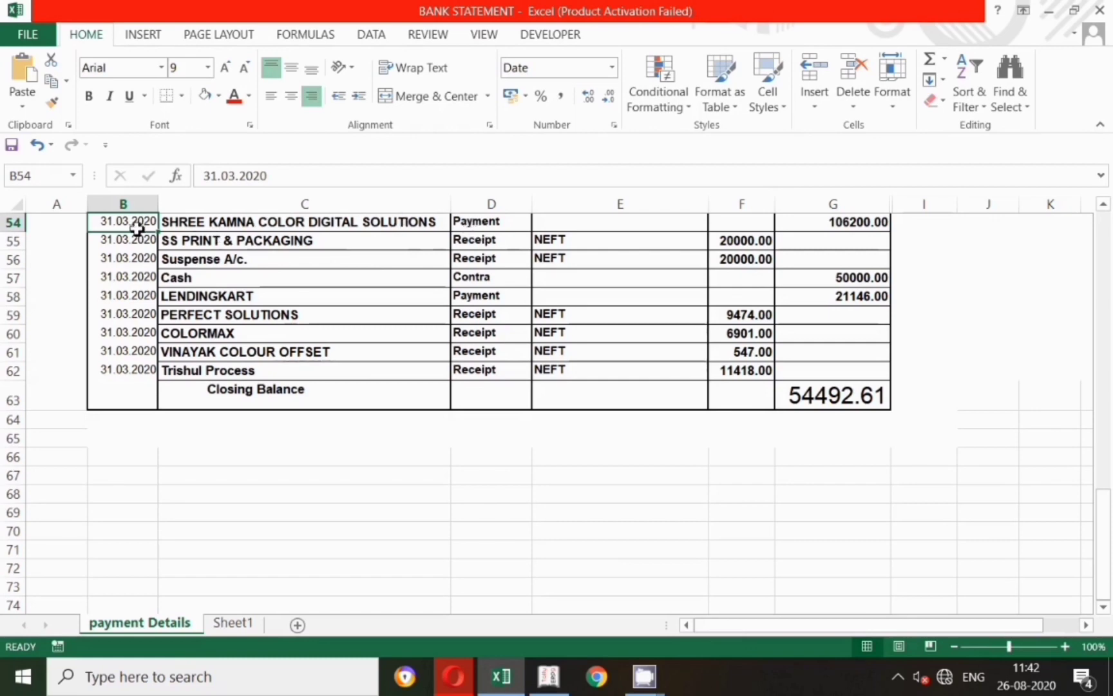
pyautogui.click(13, 223)
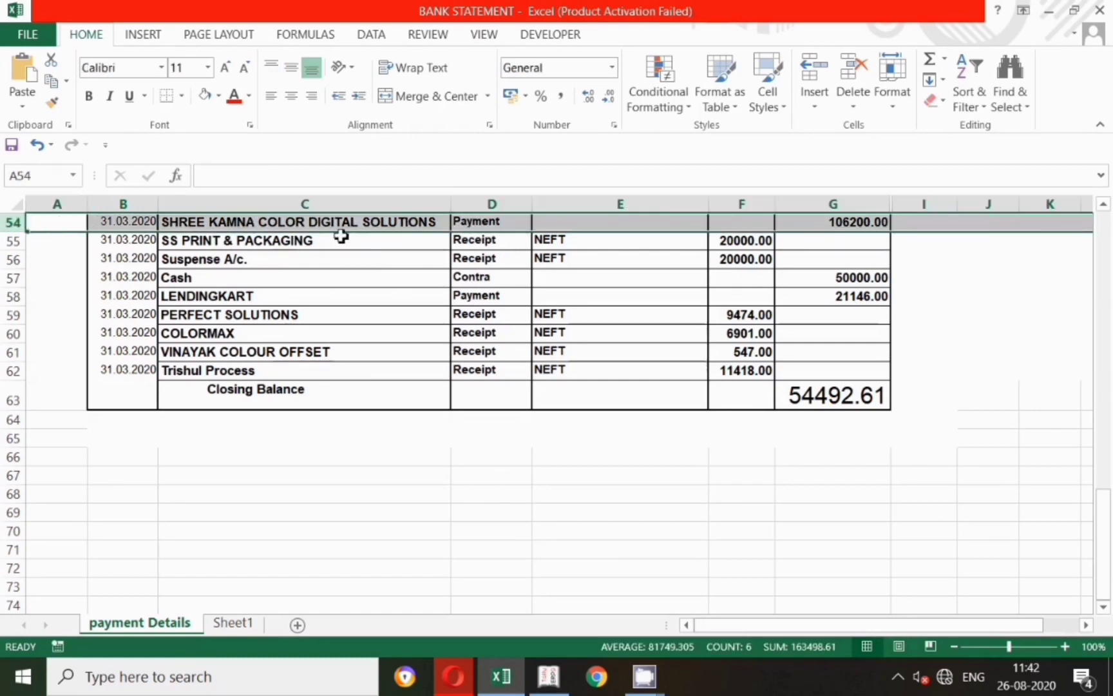
# Switch to Tally.ERP 9 and start a payment voucher dated 31-Mar-2020.
pyautogui.hotkey('alt', 'Tab')
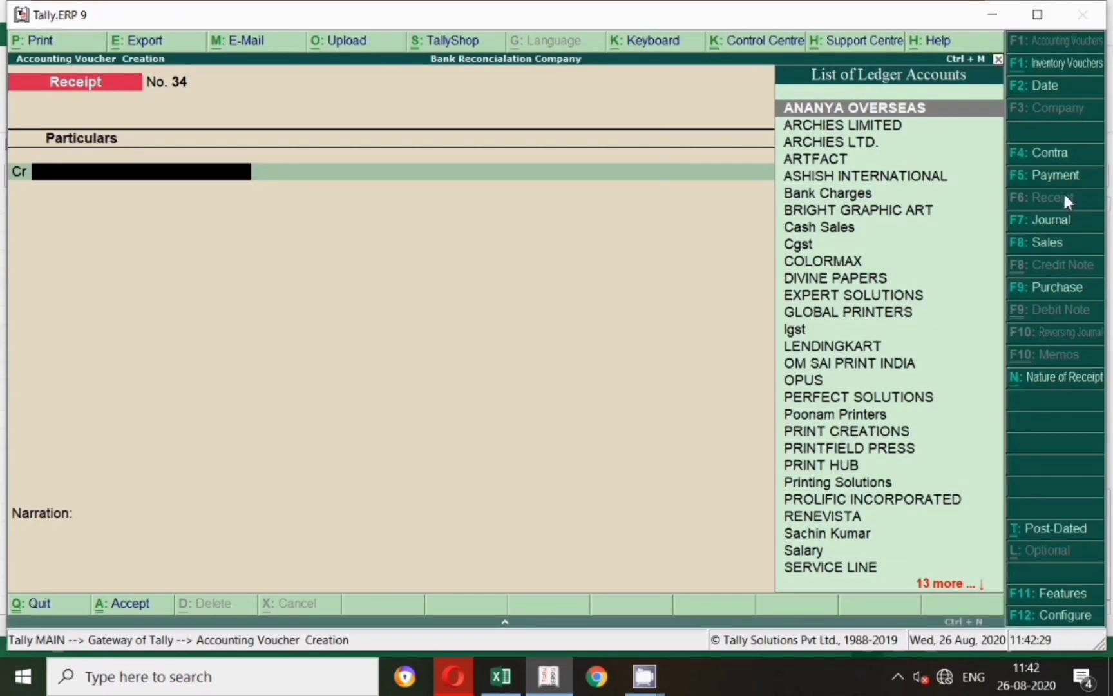
pyautogui.click(1040, 178)
pyautogui.press('F2')
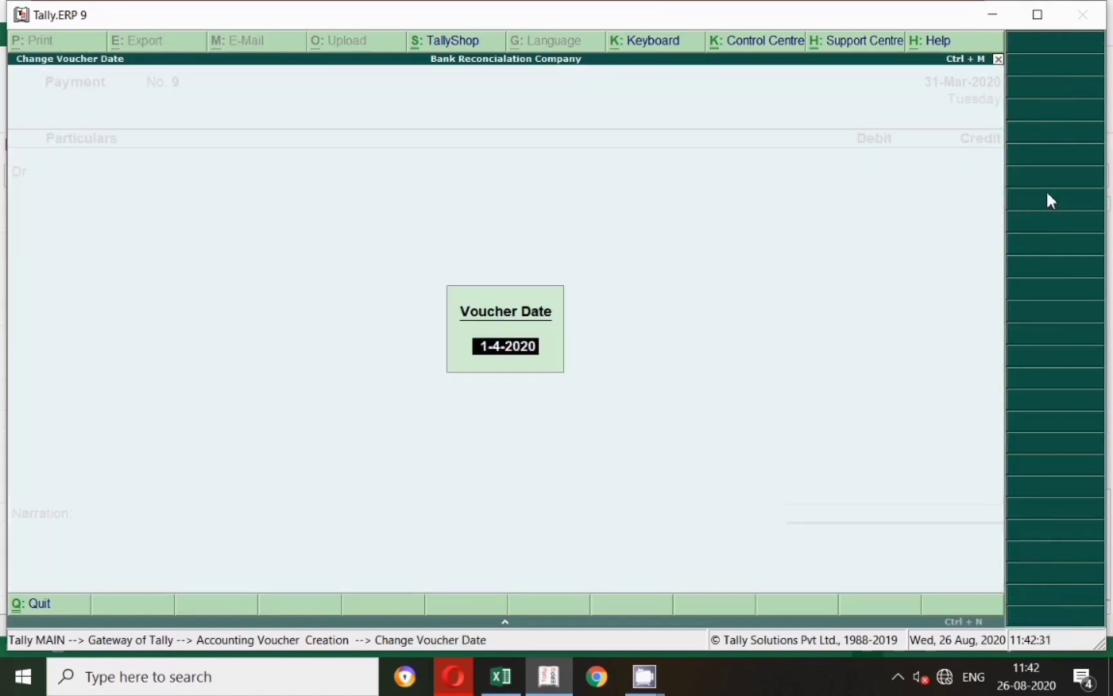
pyautogui.write('31.3')
pyautogui.press('Return')
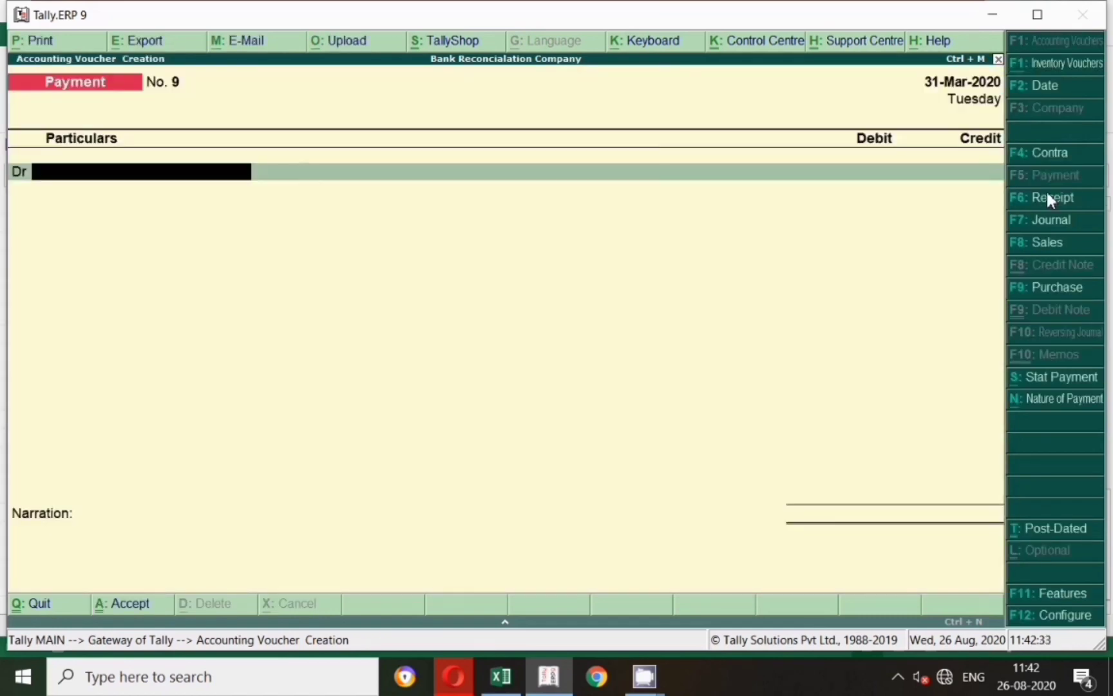
# Check row 54 in Excel and debit SHREE KAMNA COLOR DIGITAL SOLUTIONS with 1,06,200 in the Tally payment voucher.
pyautogui.hotkey('alt', 'Tab')
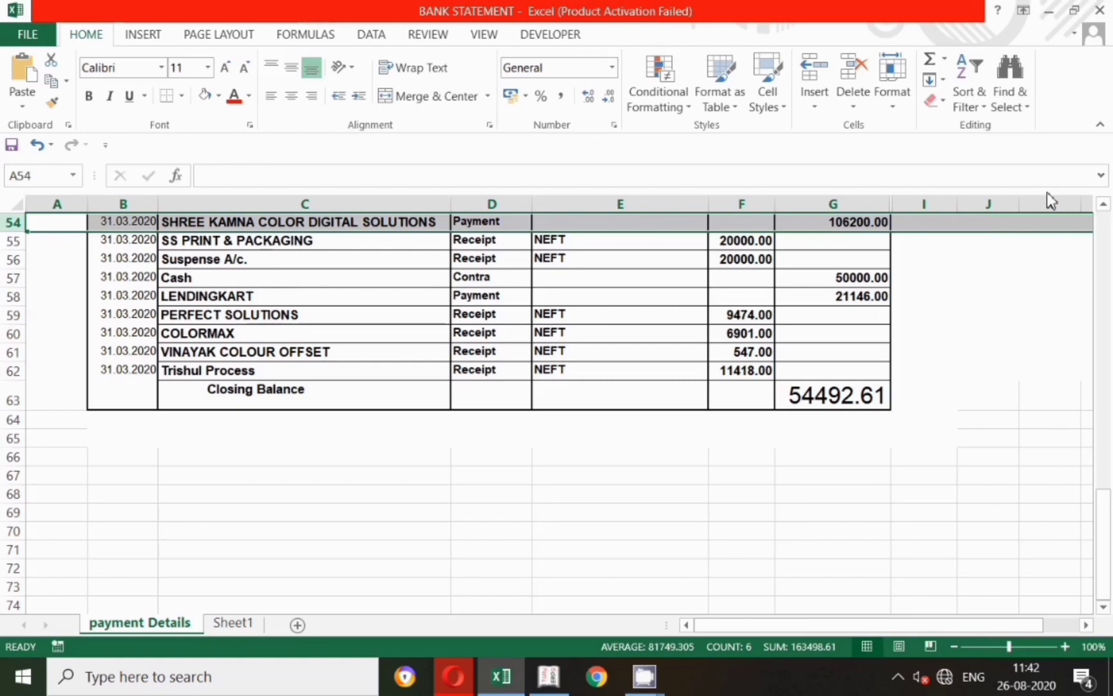
pyautogui.hotkey('alt', 'Tab')
pyautogui.write('Shre')
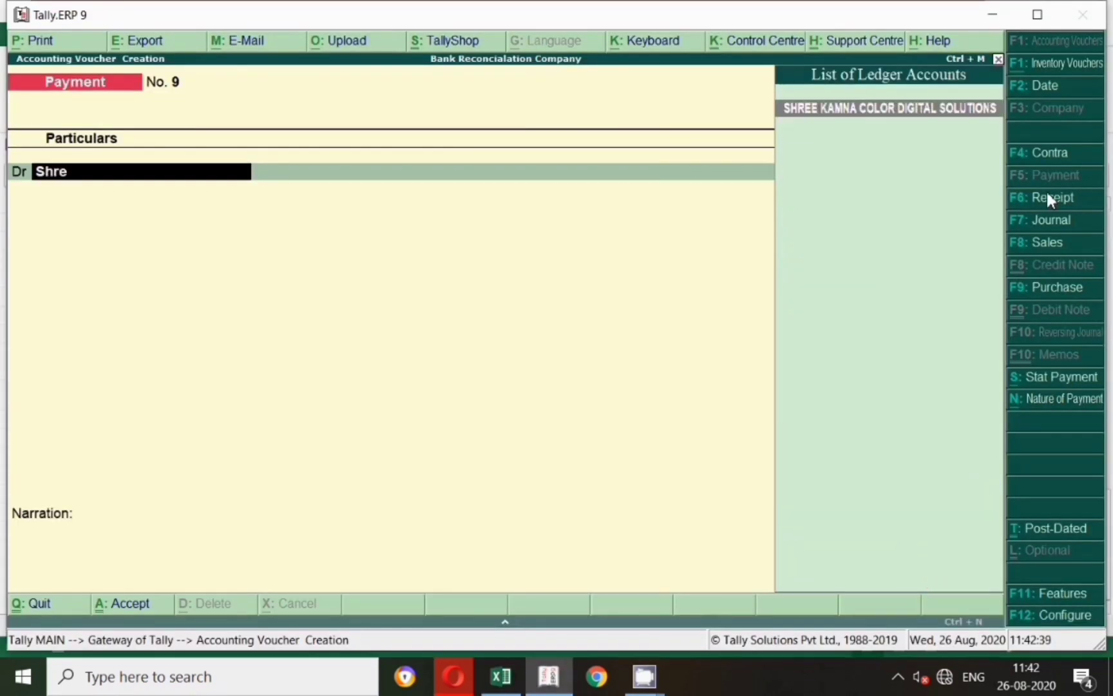
pyautogui.press('Return')
pyautogui.write('1,06,200')
pyautogui.press('Return')
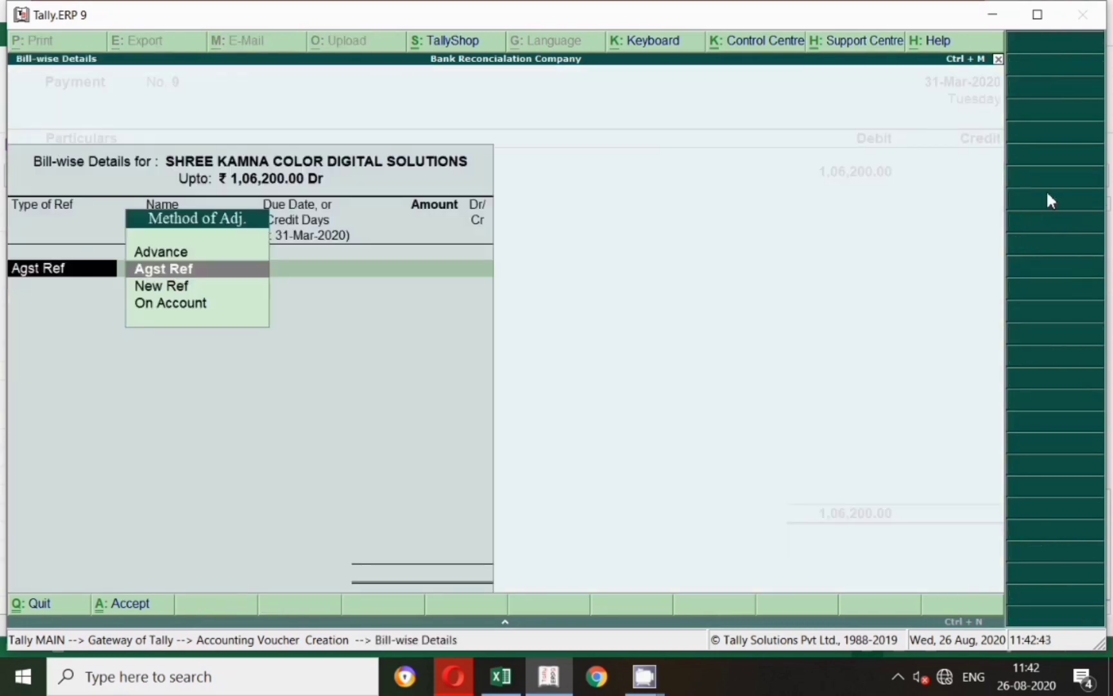
# Allocate the full 1,06,200.00 debit as a New Ref in the bill-wise details and return to the voucher.
pyautogui.press('Down')
pyautogui.press('Return')
pyautogui.press('Return')
pyautogui.press('Return')
pyautogui.press('Return')
pyautogui.press('Return')
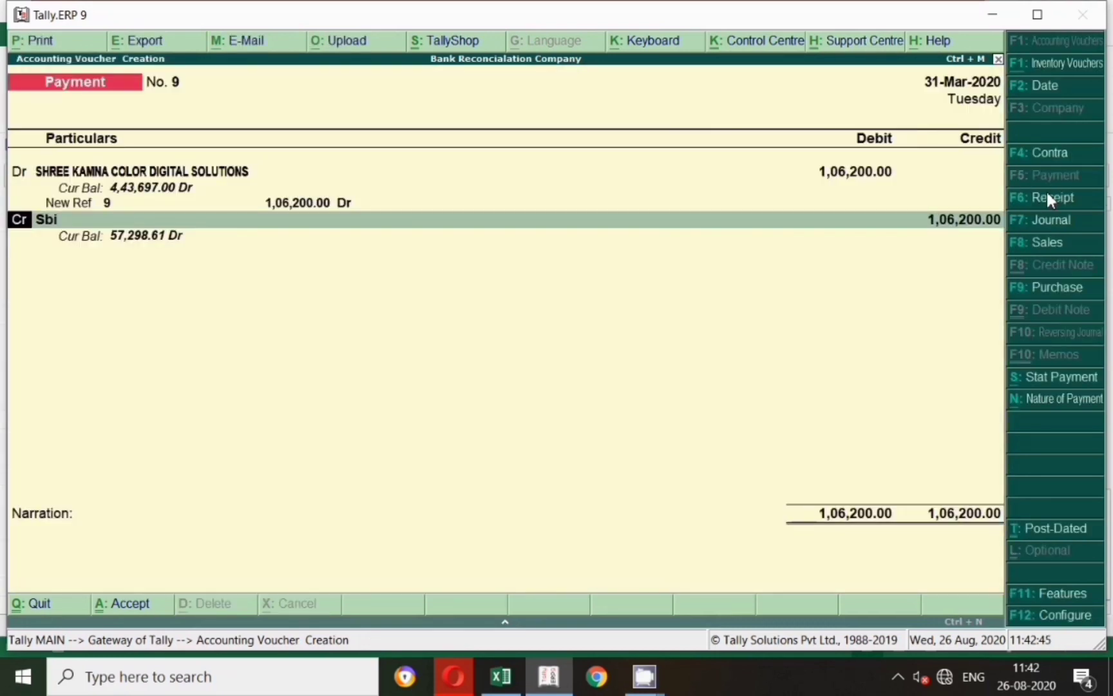
# Compare the entry with the Excel statement and credit the Sbi ledger with 1,06,200.00, continuing to the narration.
pyautogui.hotkey('alt', 'Tab')
pyautogui.hotkey('alt', 'Tab')
pyautogui.press('BackSpace')
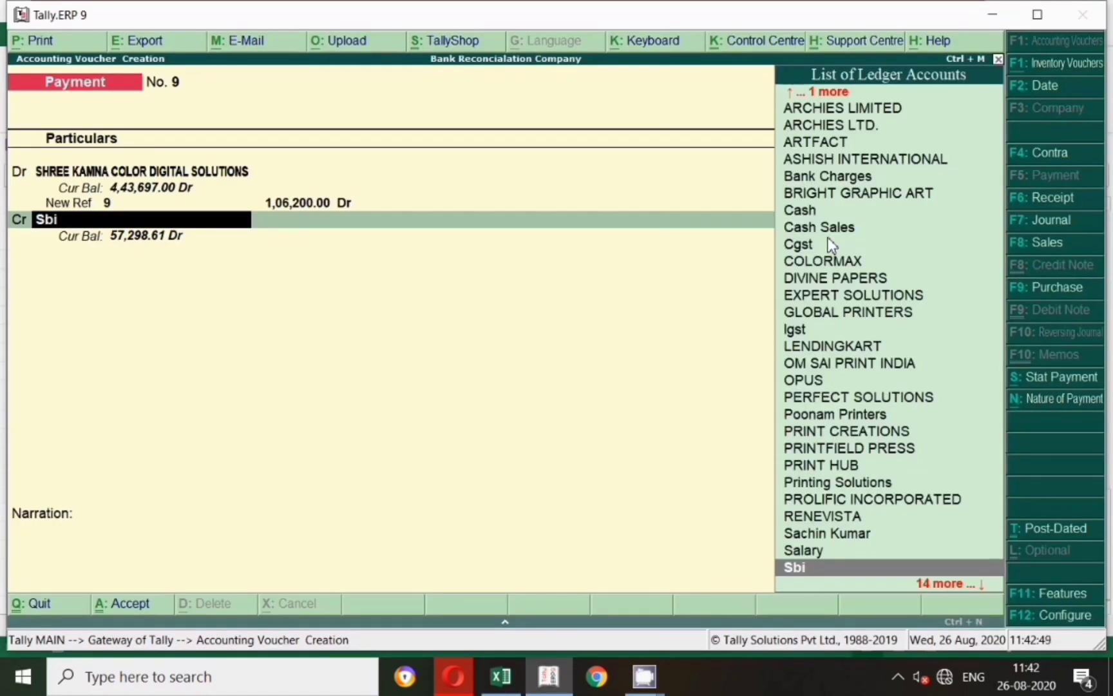
pyautogui.press('Return')
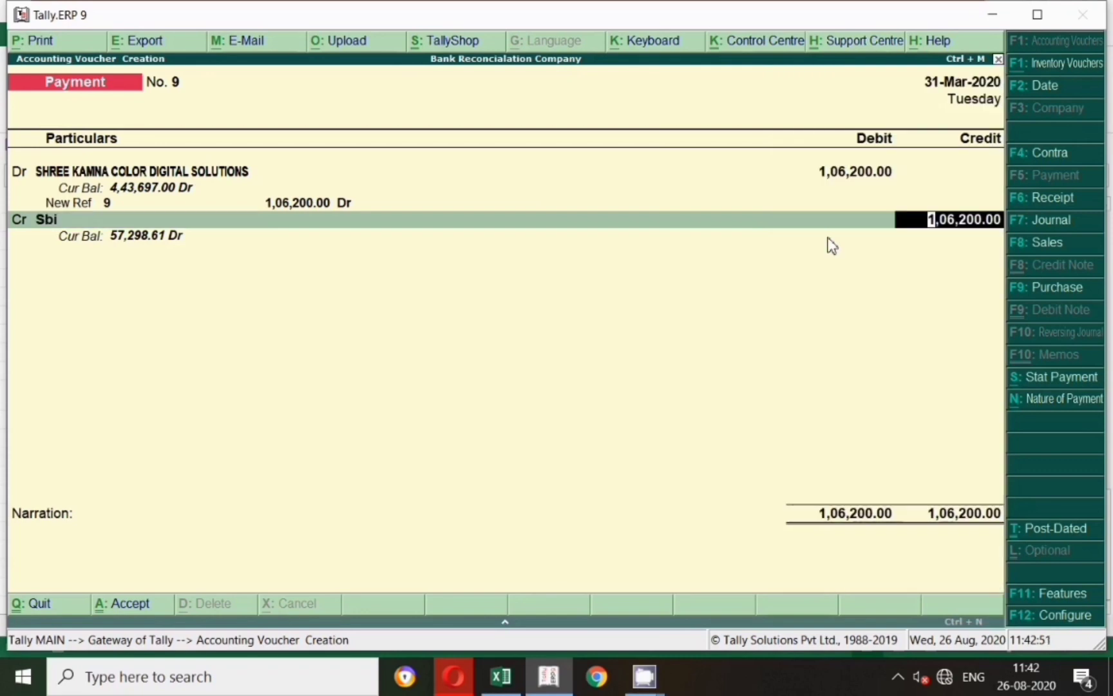
pyautogui.hotkey('alt', 'Tab')
pyautogui.hotkey('alt', 'Tab')
pyautogui.press('Return')
pyautogui.press('Return')
pyautogui.press('Return')
pyautogui.press('Return')
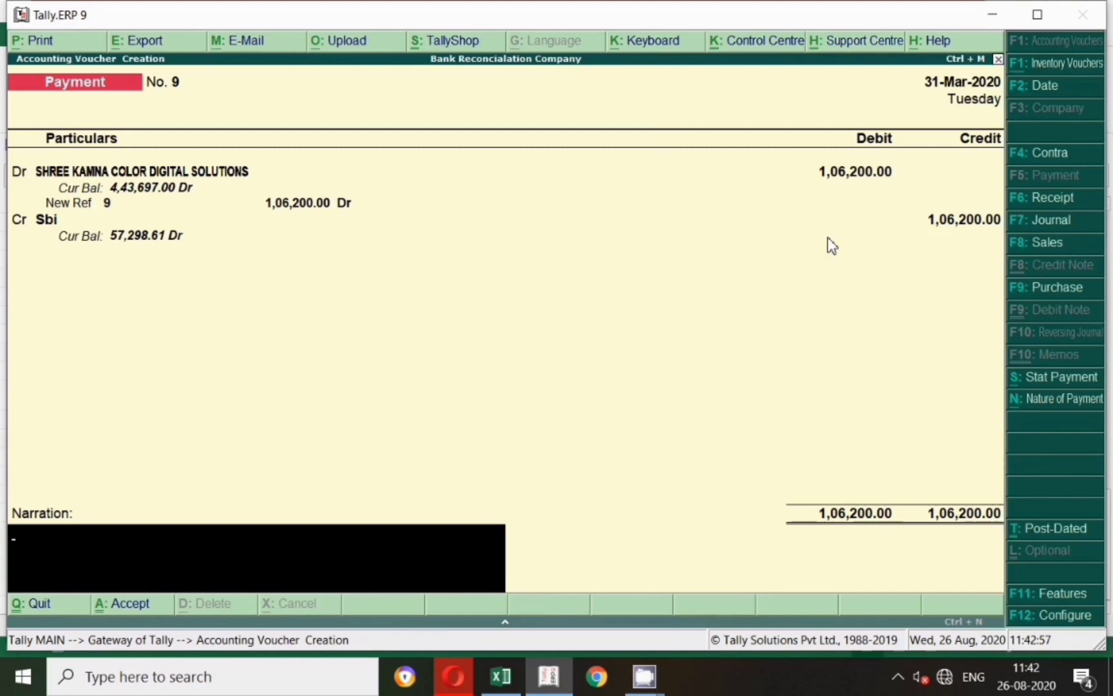
# Save the payment voucher with a blank narration and switch to Excel to select statement row 55.
pyautogui.press('Return')
pyautogui.press('Return')
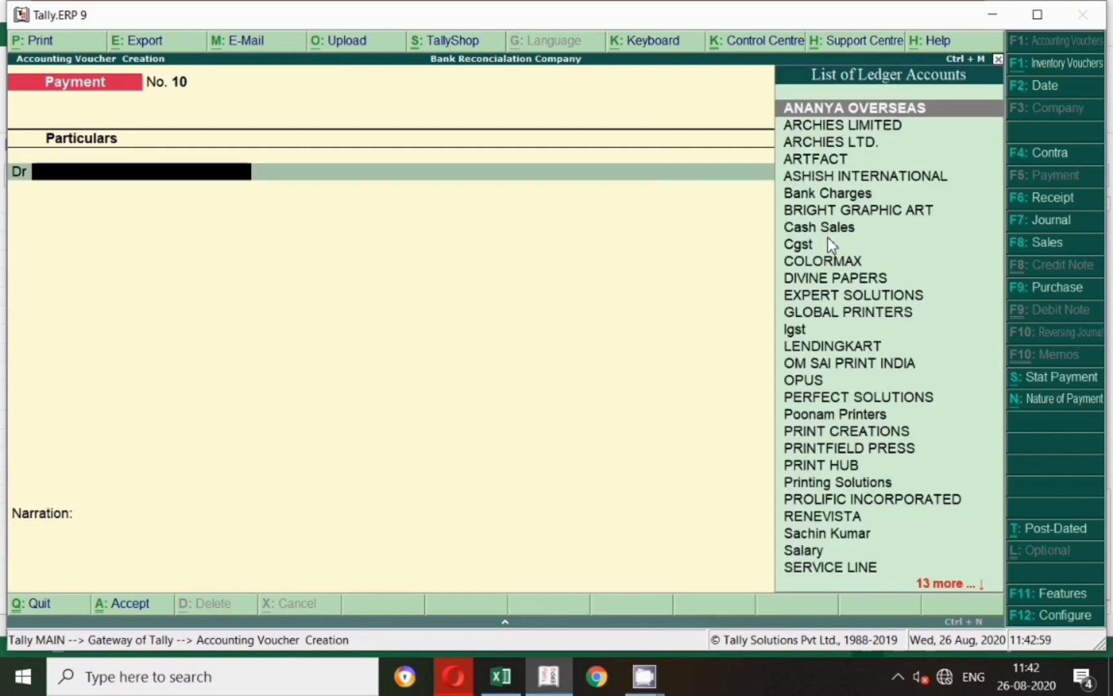
pyautogui.hotkey('alt', 'Tab')
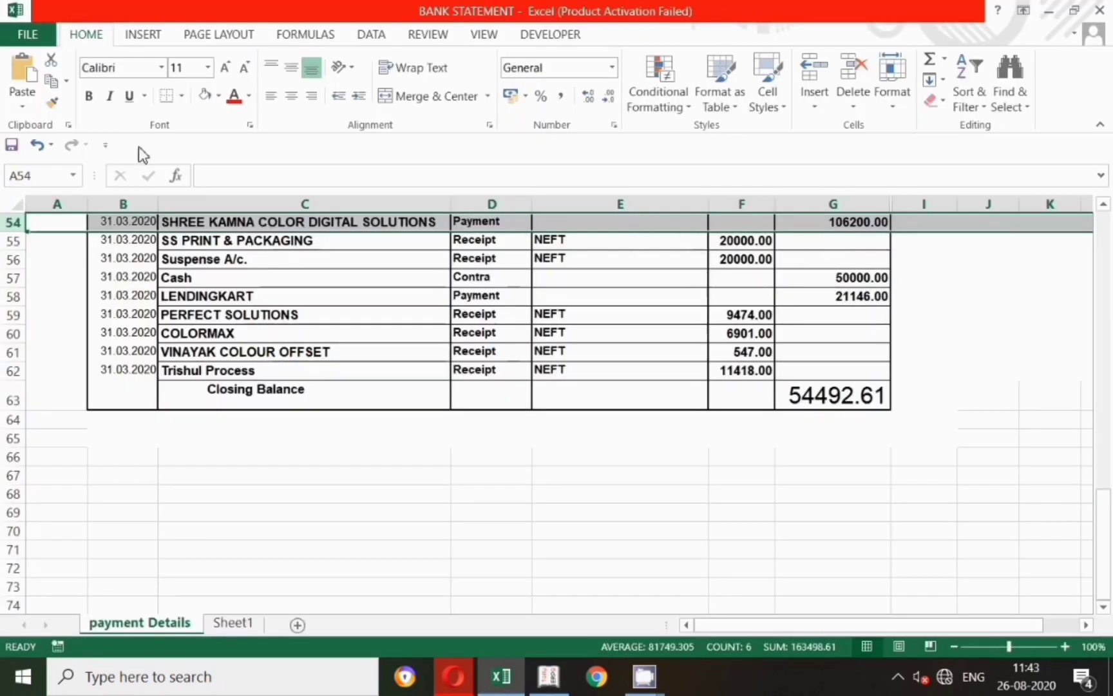
pyautogui.click(13, 241)
# Switch back to Tally.ERP 9 and start a receipt voucher dated 31-Mar-2020.
pyautogui.hotkey('alt', 'Tab')
pyautogui.click(1037, 196)
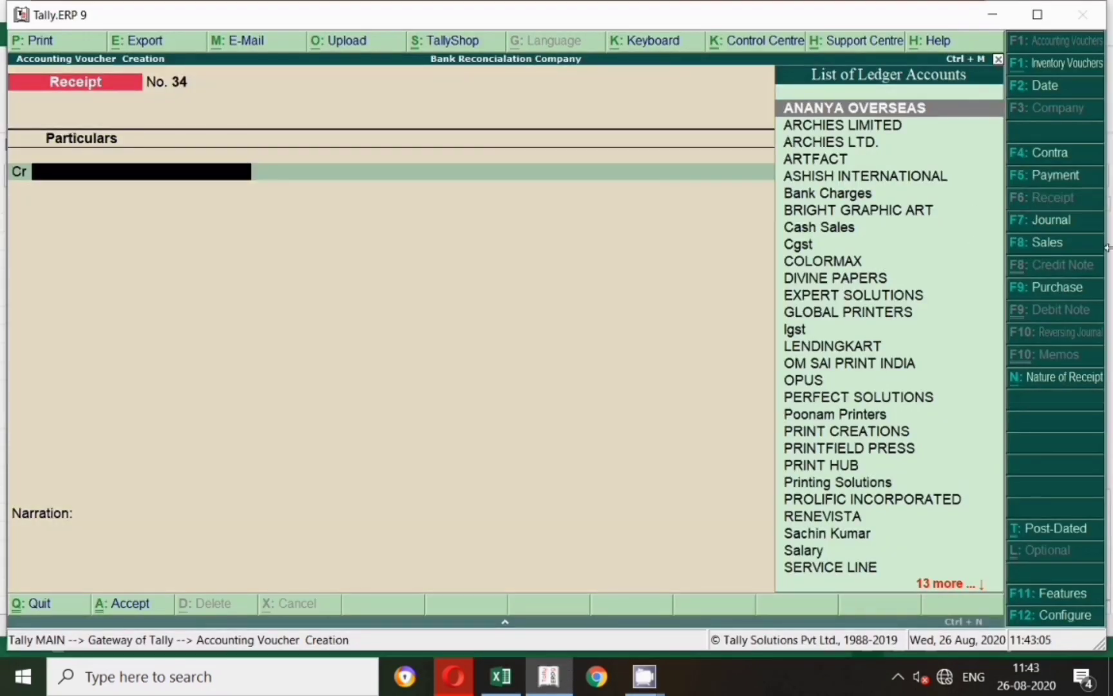
pyautogui.press('F2')
pyautogui.write('31.3')
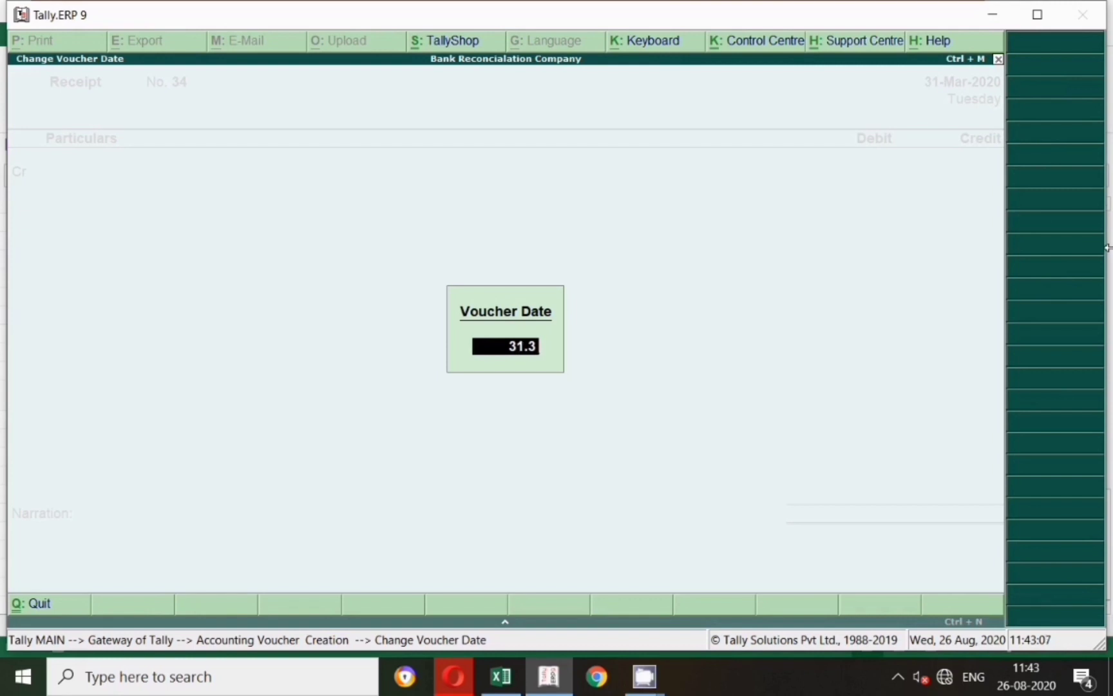
pyautogui.press('Return')
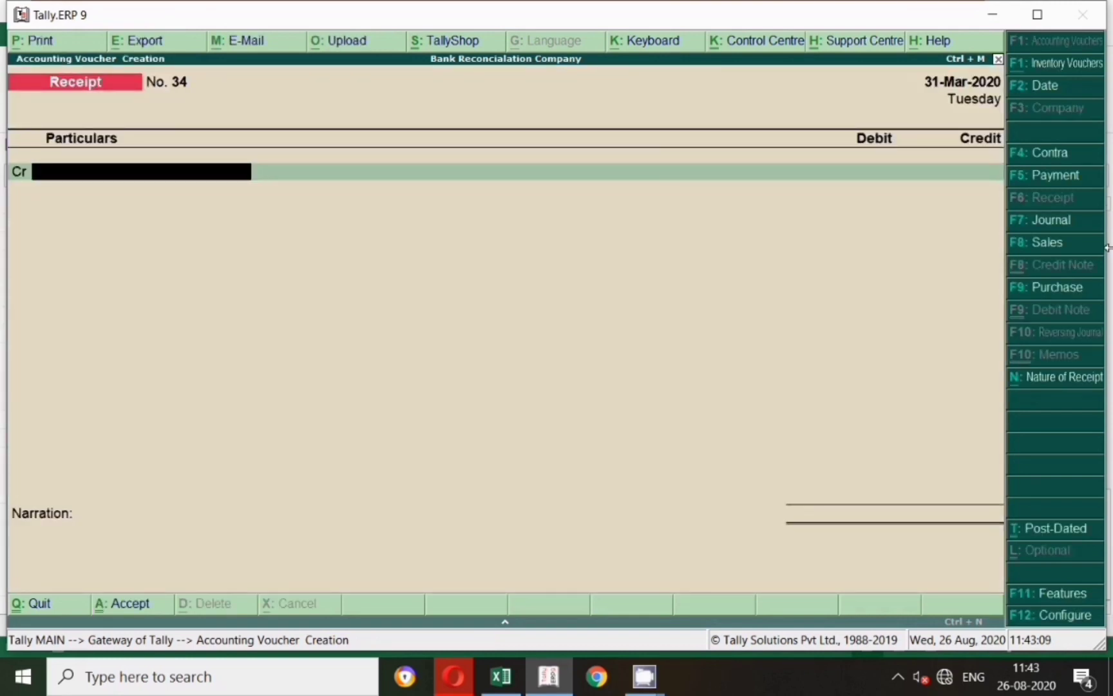
# Check row 55 in Excel and credit SS PRINT & PACKAGING with 20,000 in the Tally receipt voucher.
pyautogui.hotkey('alt', 'Tab')
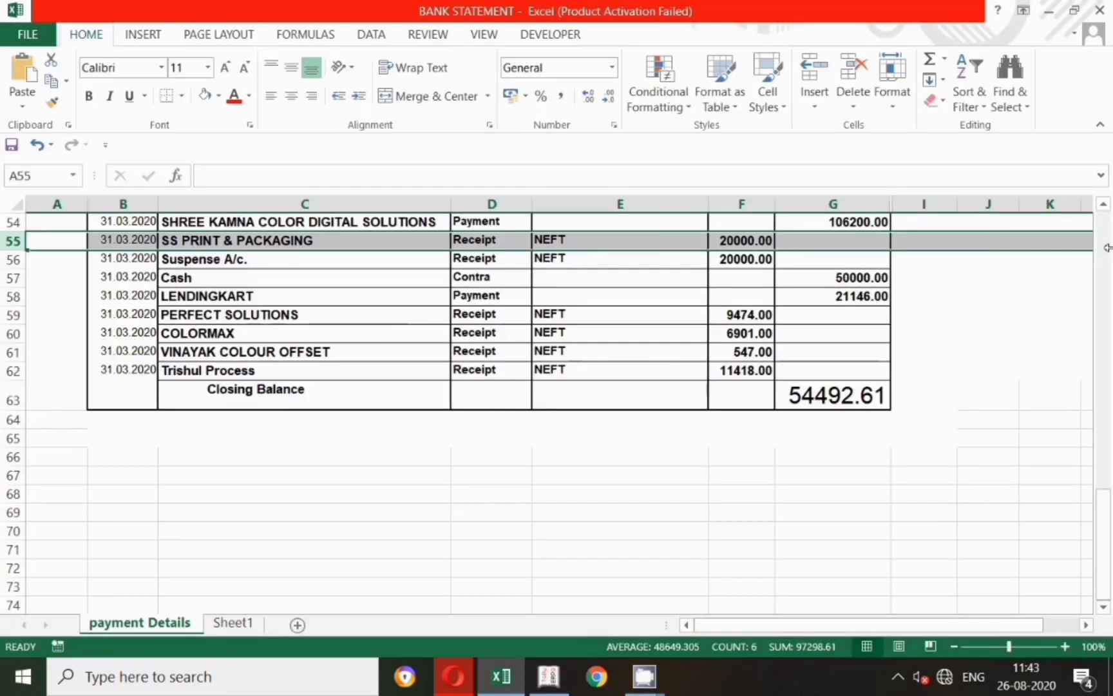
pyautogui.hotkey('alt', 'Tab')
pyautogui.write('Ss')
pyautogui.press('Return')
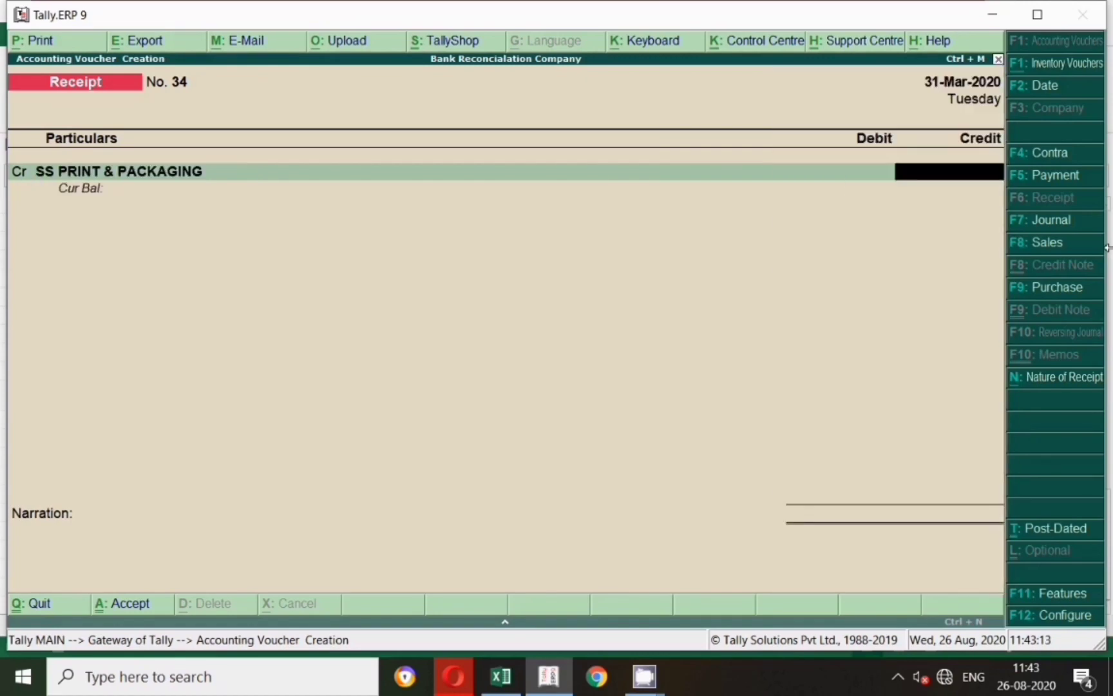
pyautogui.hotkey('alt', 'Tab')
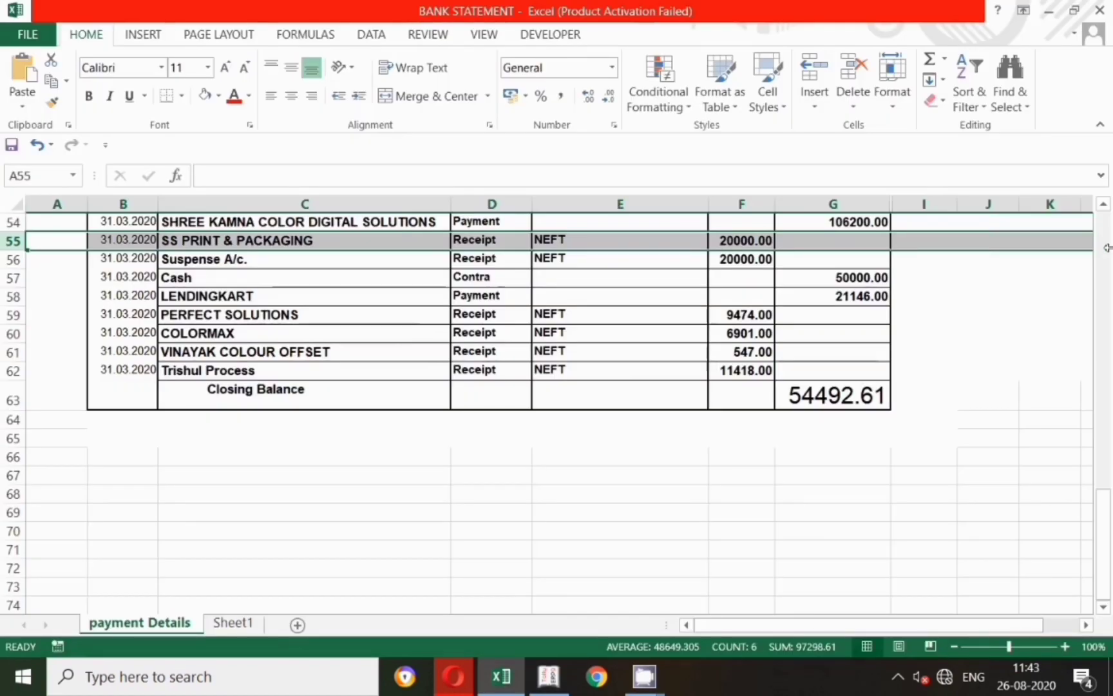
pyautogui.hotkey('alt', 'Tab')
pyautogui.write('2')
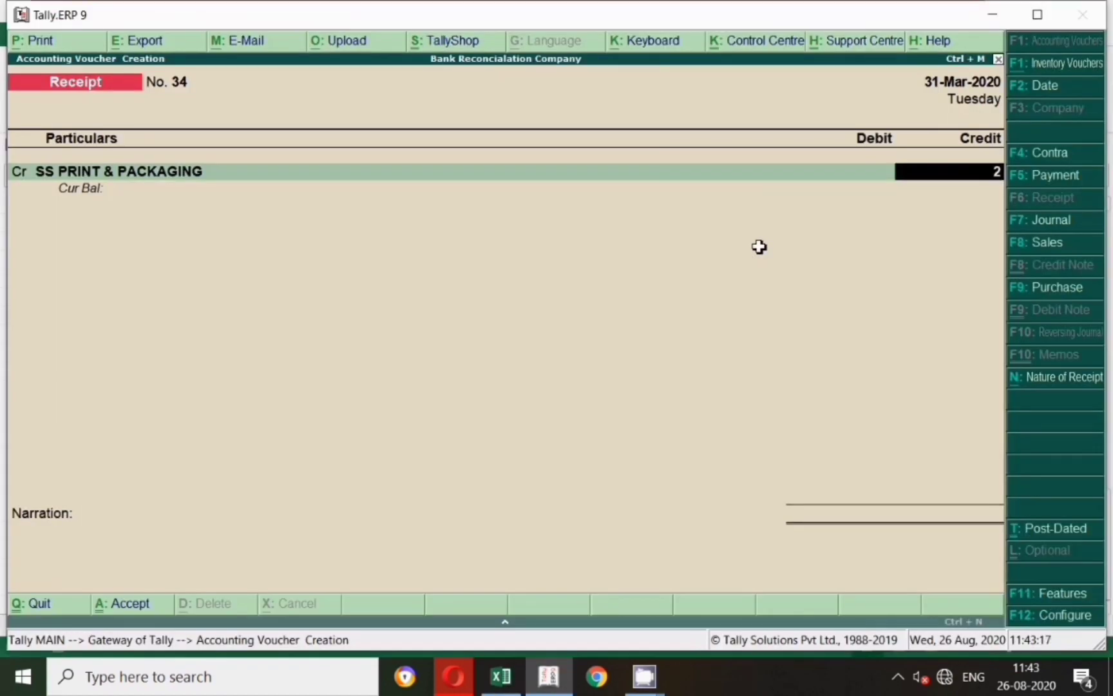
pyautogui.write('0,000')
pyautogui.press('Return')
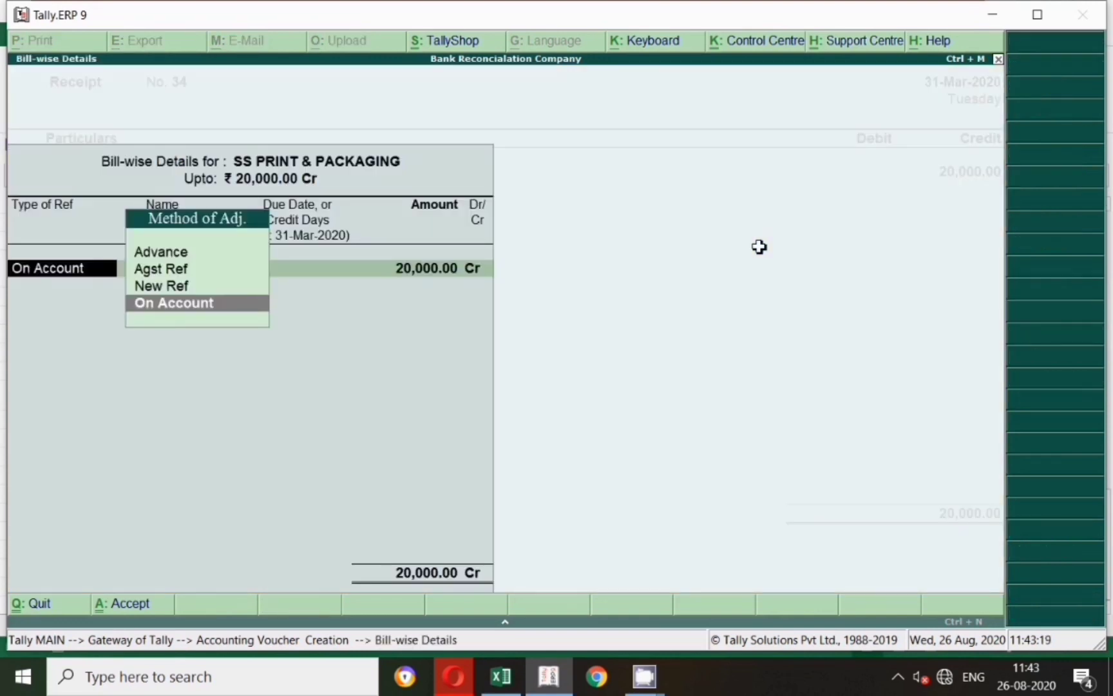
# Allocate SS PRINT & PACKAGING's 20,000.00 as a New Ref in the bill-wise details and choose Sbi as the debit ledger.
pyautogui.press('Up')
pyautogui.press('Return')
pyautogui.press('Return')
pyautogui.press('Return')
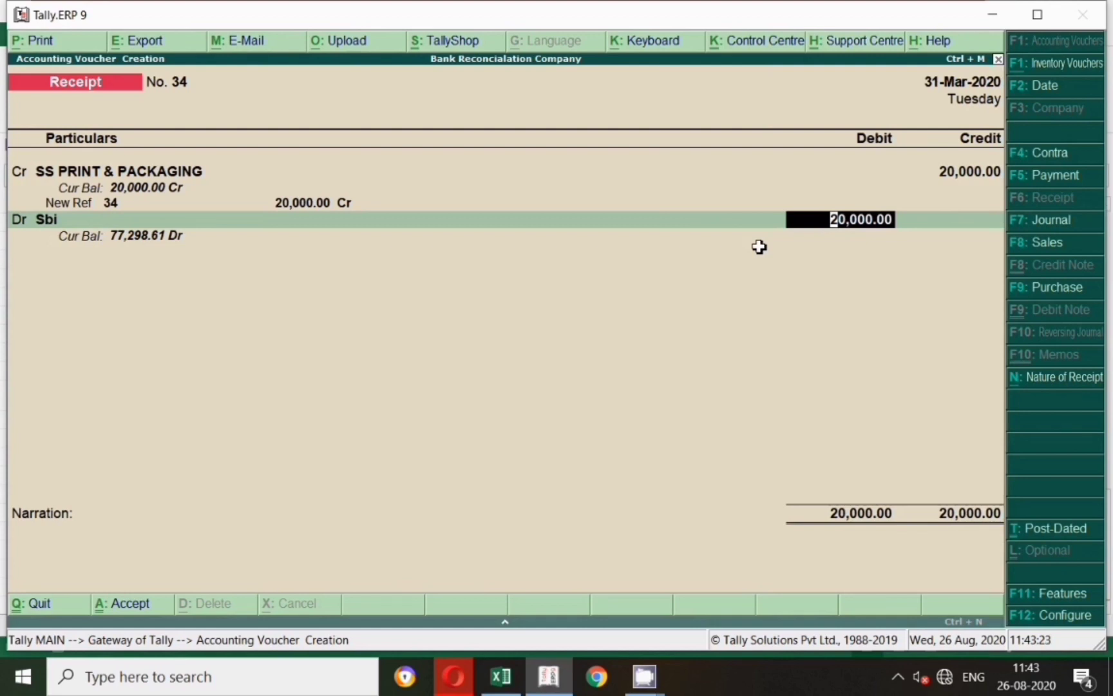
# Debit Sbi with 20,000.00, accept the bank allocation and save the SS PRINT & PACKAGING receipt with a blank narration.
pyautogui.press('Return')
pyautogui.press('Return')
pyautogui.press('Return')
pyautogui.press('Return')
pyautogui.press('Return')
pyautogui.press('Return')
pyautogui.press('Return')
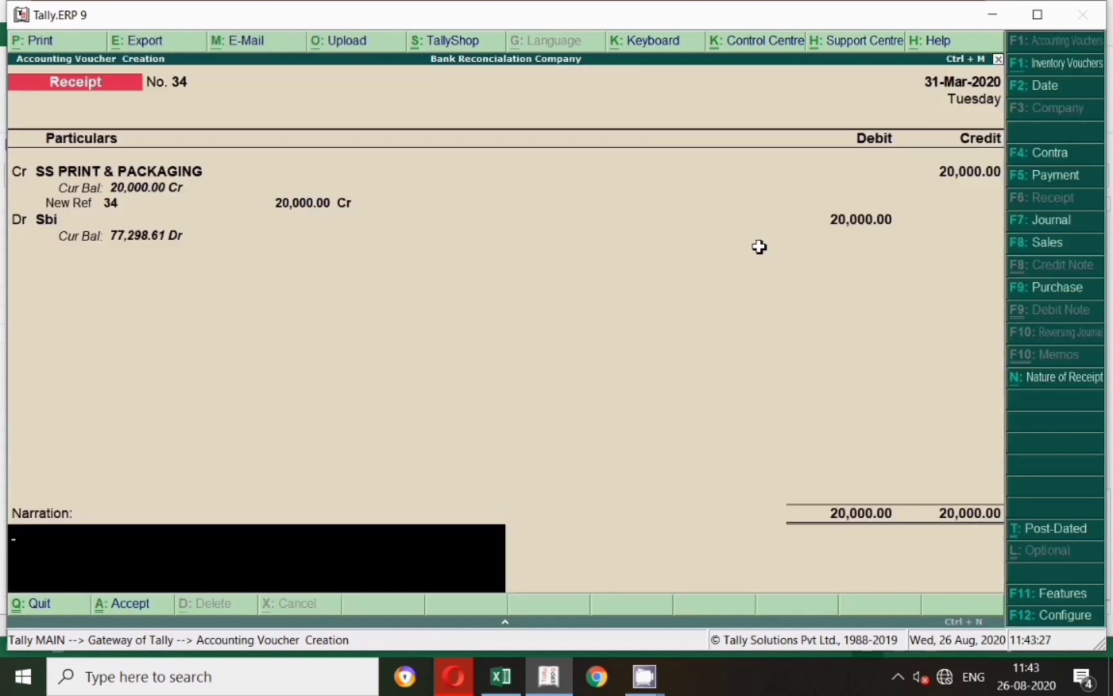
pyautogui.press('Return')
pyautogui.press('Return')
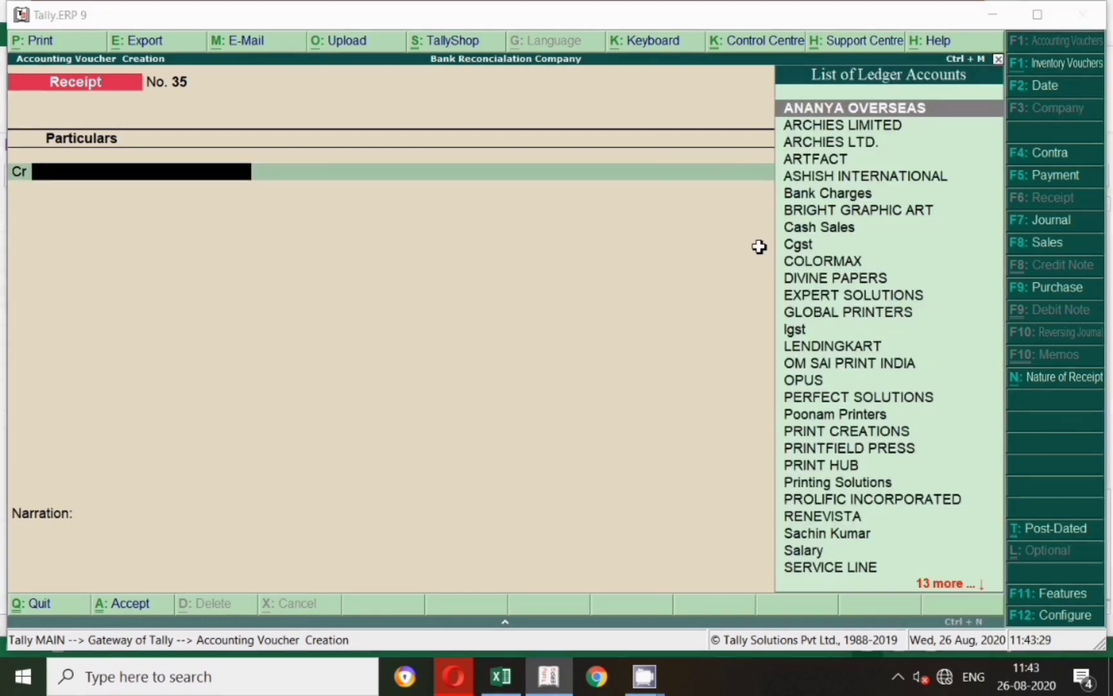
# Select row 56 in Excel, then date the new Tally receipt voucher 31-Mar-2020 with Suspense A/c. as the credit ledger.
pyautogui.hotkey('alt', 'Tab')
pyautogui.click(12, 260)
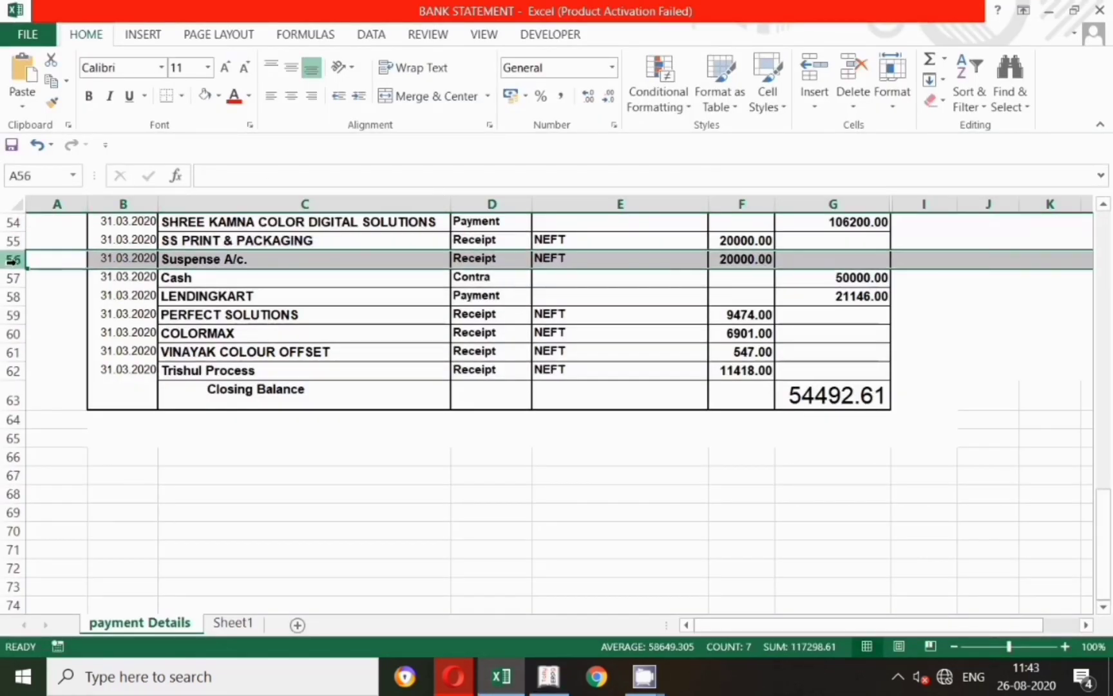
pyautogui.hotkey('alt', 'Tab')
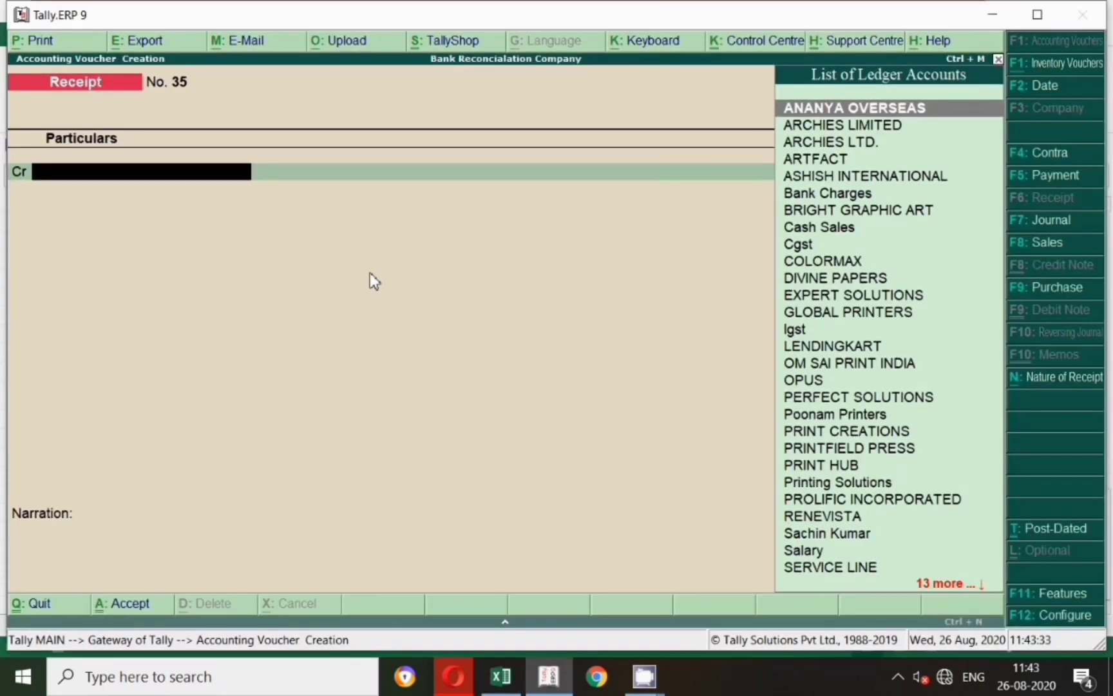
pyautogui.press('F2')
pyautogui.write('31-3')
pyautogui.press('Return')
pyautogui.write('Sus')
pyautogui.press('Return')
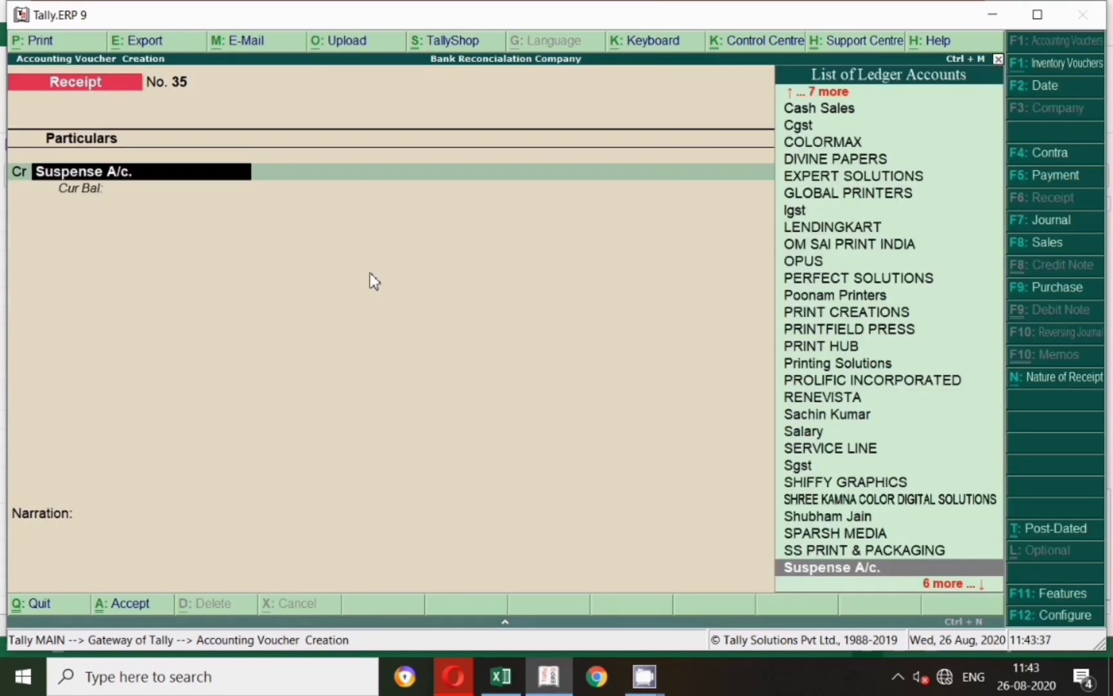
# Open the Suspense A/c. ledger for alteration, review its group, mailing and tax registration details, and accept it.
pyautogui.hotkey('ctrl', 'Return')
pyautogui.press('Return')
pyautogui.press('Return')
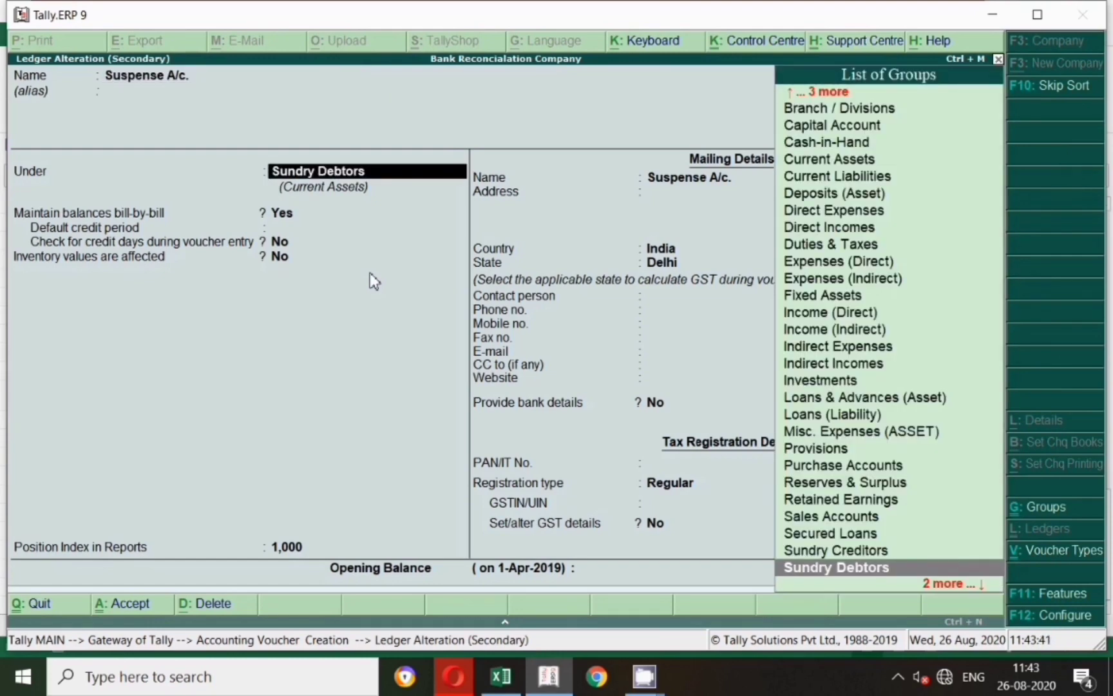
pyautogui.hotkey('alt', 'Tab')
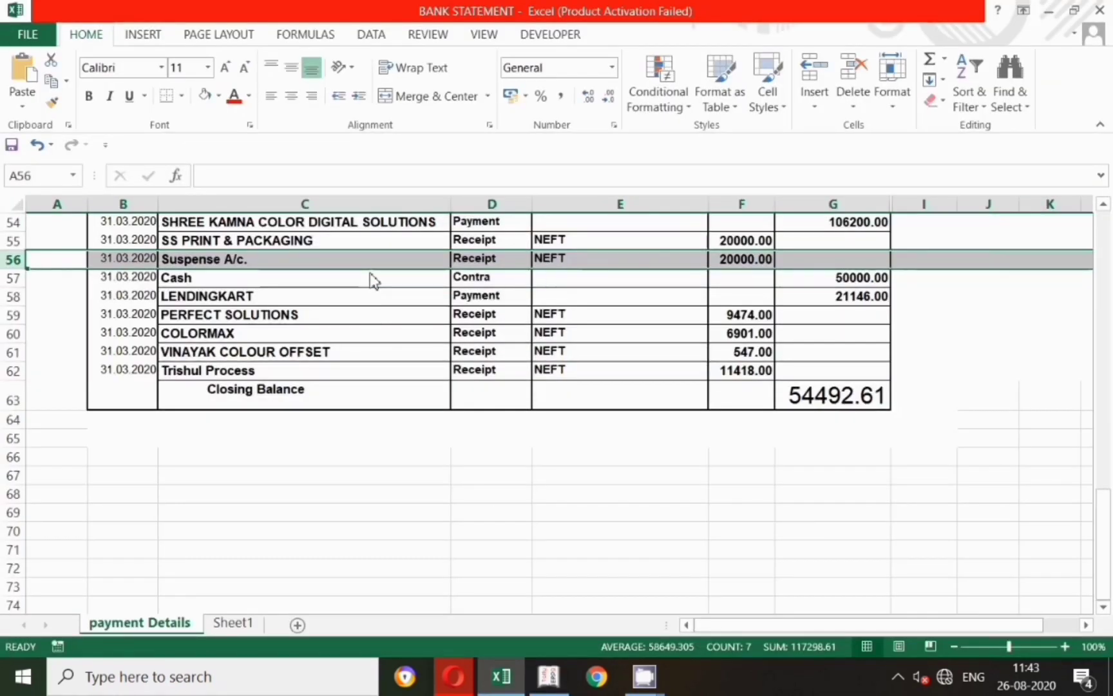
pyautogui.hotkey('alt', 'Tab')
pyautogui.press('Return')
pyautogui.press('Return')
pyautogui.press('Return')
pyautogui.press('Return')
pyautogui.press('Return')
pyautogui.press('Return')
pyautogui.press('Return')
pyautogui.press('Return')
pyautogui.press('Return')
pyautogui.press('Return')
pyautogui.press('Return')
pyautogui.press('Return')
pyautogui.press('Return')
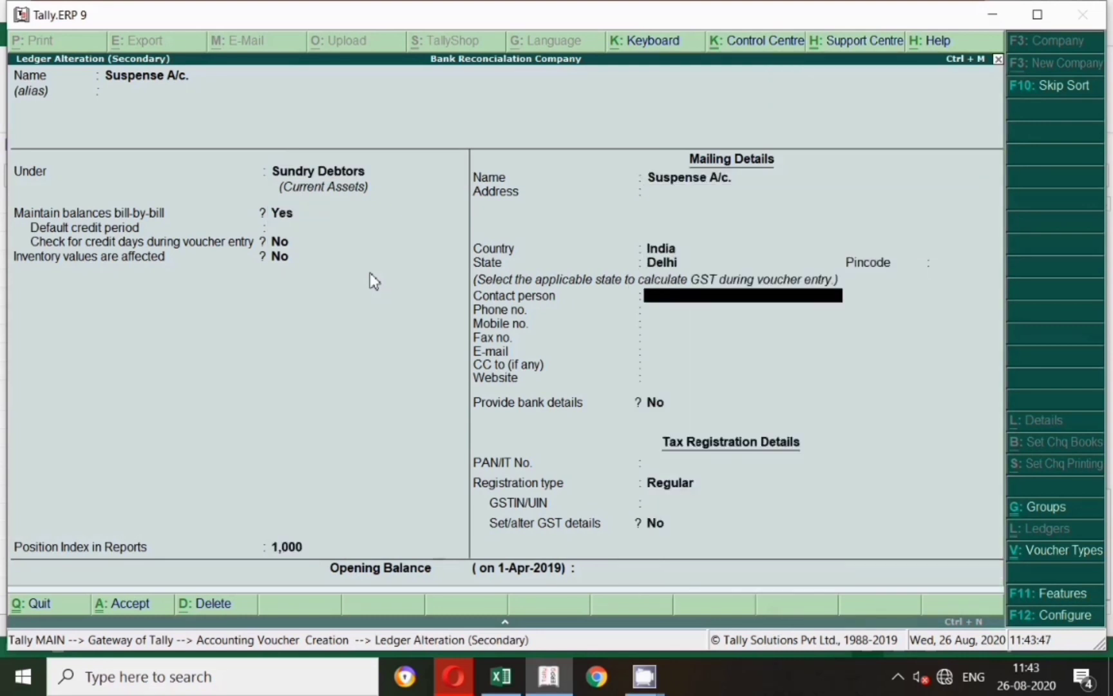
pyautogui.press('Return')
pyautogui.press('Return')
pyautogui.press('Return')
pyautogui.press('Return')
pyautogui.press('Return')
pyautogui.press('Return')
pyautogui.press('Return')
pyautogui.press('Return')
pyautogui.press('Return')
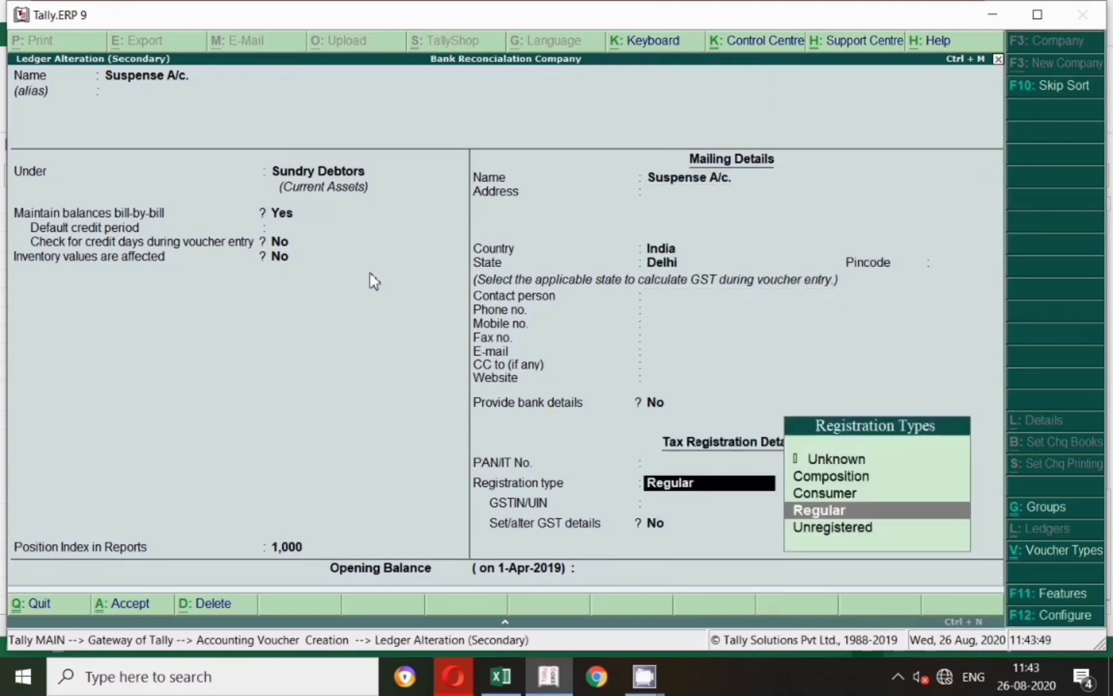
pyautogui.press('Return')
pyautogui.press('Return')
pyautogui.press('Return')
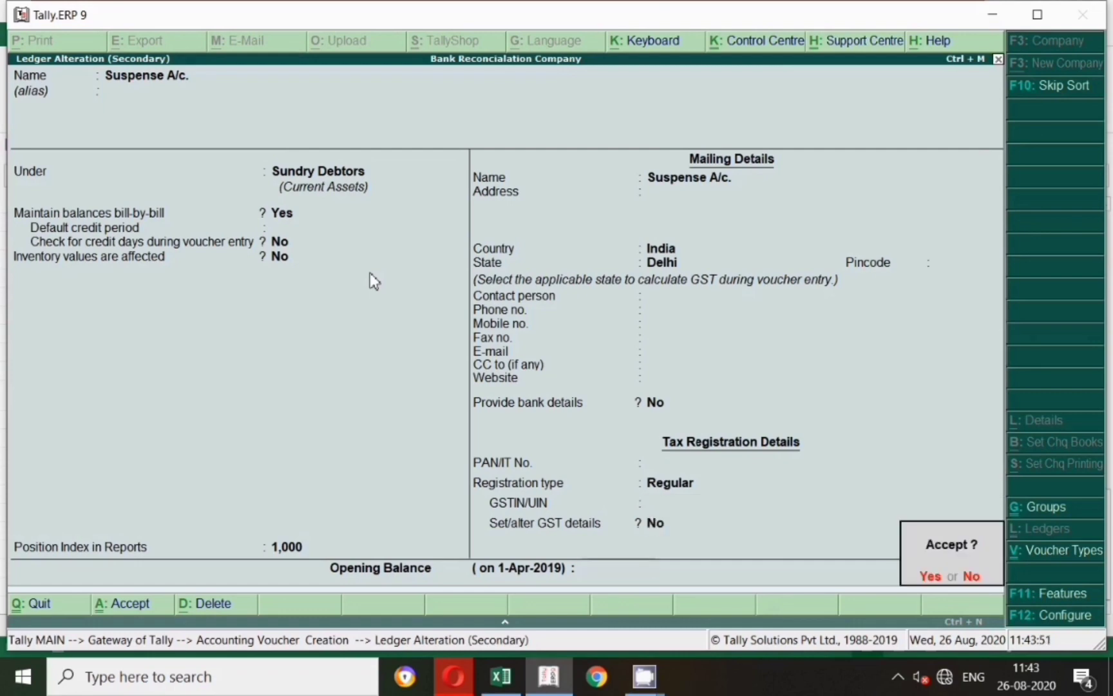
pyautogui.press('Return')
# Check row 56 in Excel and credit Suspense A/c. with 20,000 in the Tally receipt voucher.
pyautogui.hotkey('alt', 'Tab')
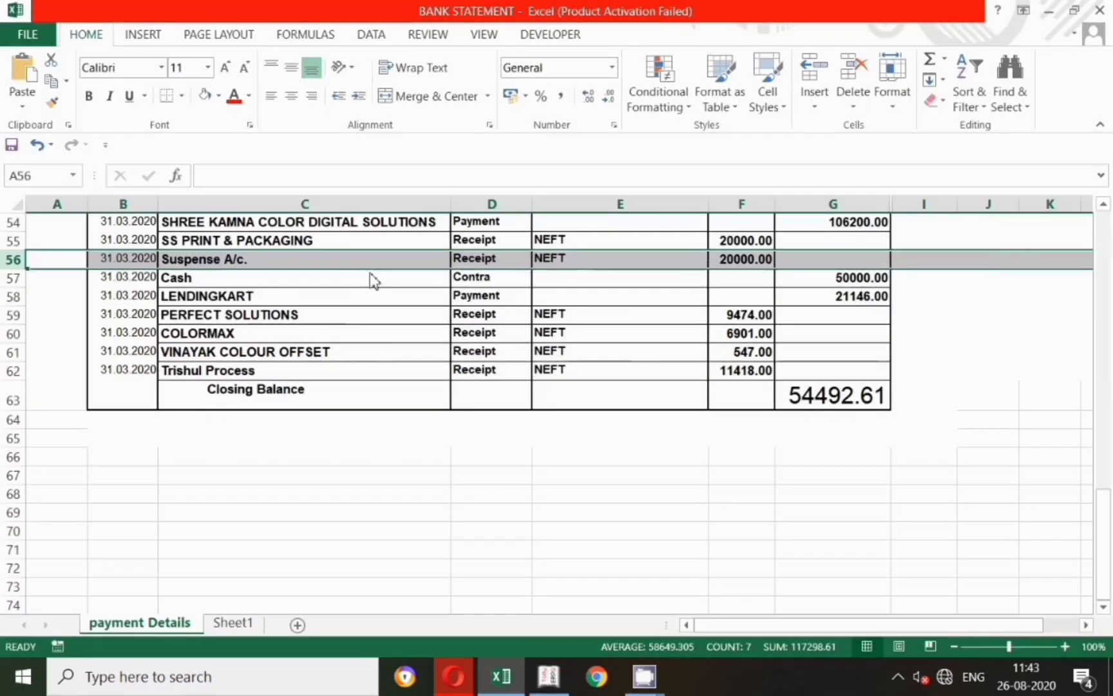
pyautogui.hotkey('alt', 'Tab')
pyautogui.write('20,000')
pyautogui.press('Return')
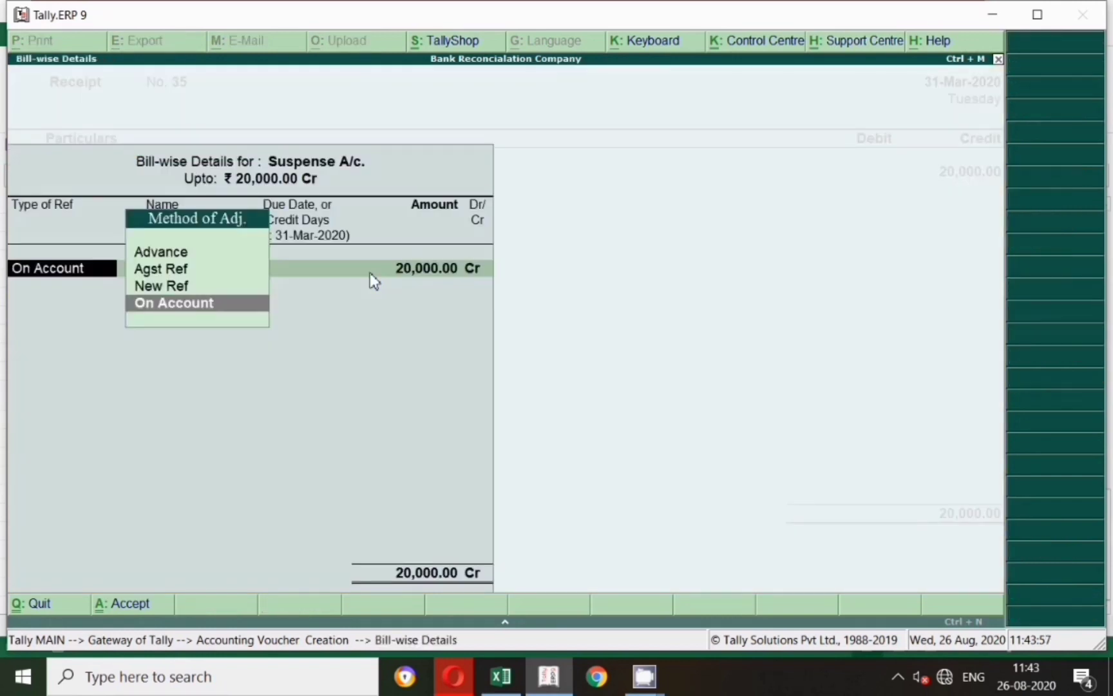
# Allocate the Suspense A/c. credit of 20,000.00 as a New Ref and debit the same amount to Sbi.
pyautogui.press('Up')
pyautogui.press('Return')
pyautogui.press('Return')
pyautogui.press('Return')
pyautogui.press('Return')
pyautogui.press('Return')
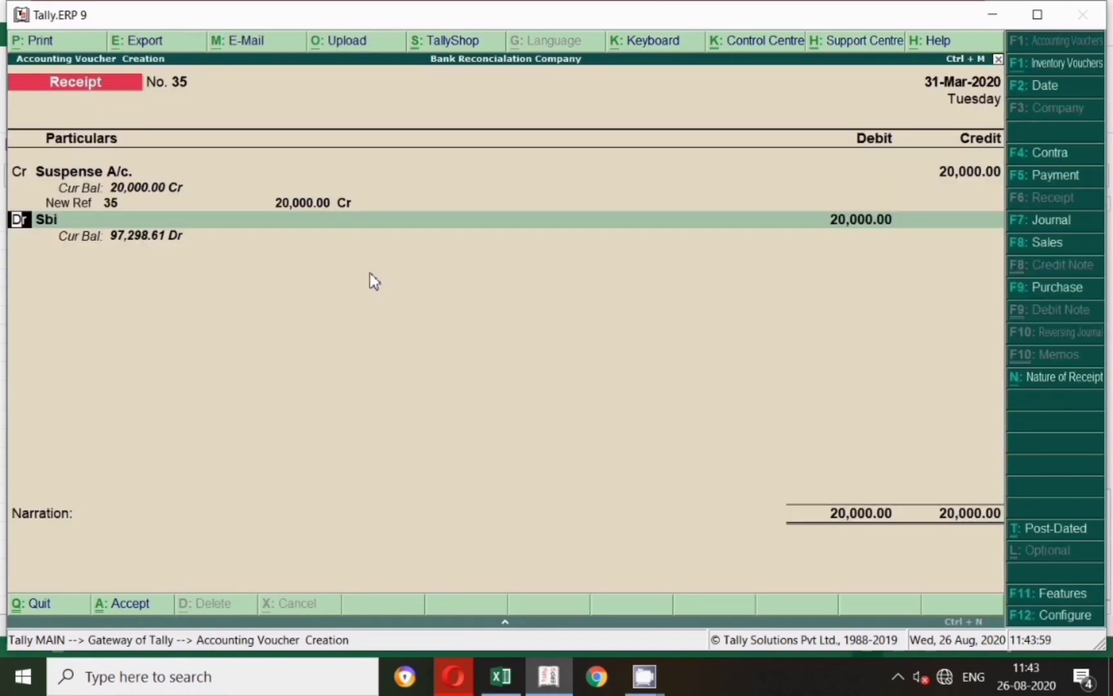
# Complete the Sbi bank allocation as Cheque/DD with the bank Not Applicable, and save the Suspense A/c. receipt voucher.
pyautogui.press('Return')
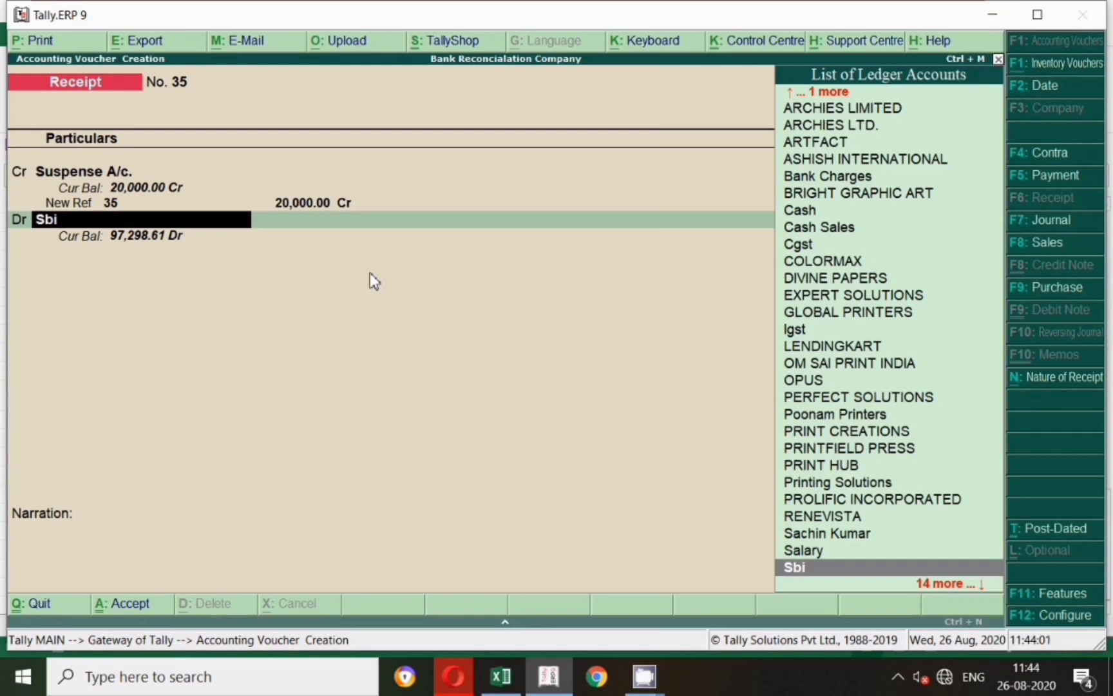
pyautogui.press('Return')
pyautogui.press('Return')
pyautogui.press('Return')
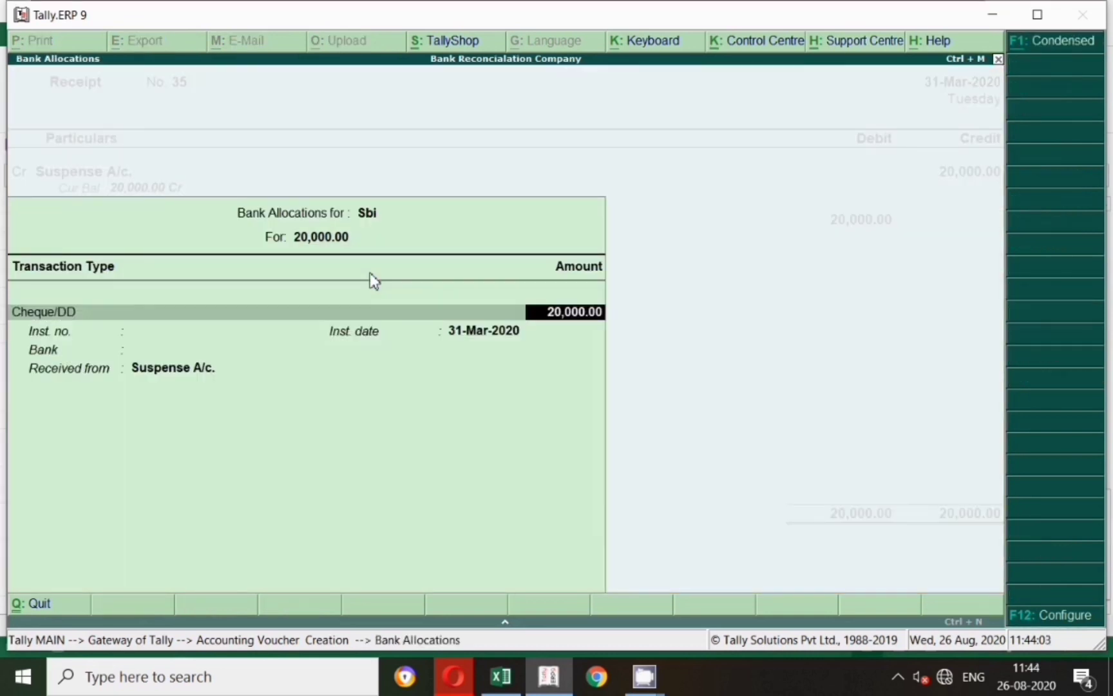
pyautogui.press('Return')
pyautogui.press('Return')
pyautogui.press('Return')
pyautogui.press('Return')
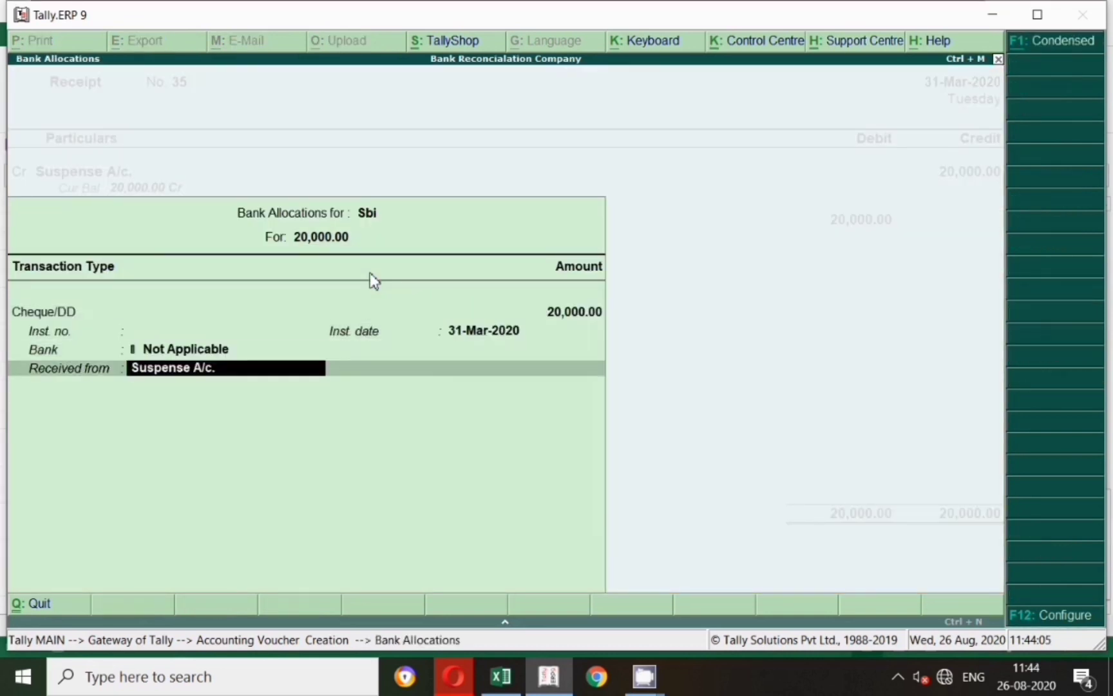
pyautogui.press('Return')
pyautogui.press('Return')
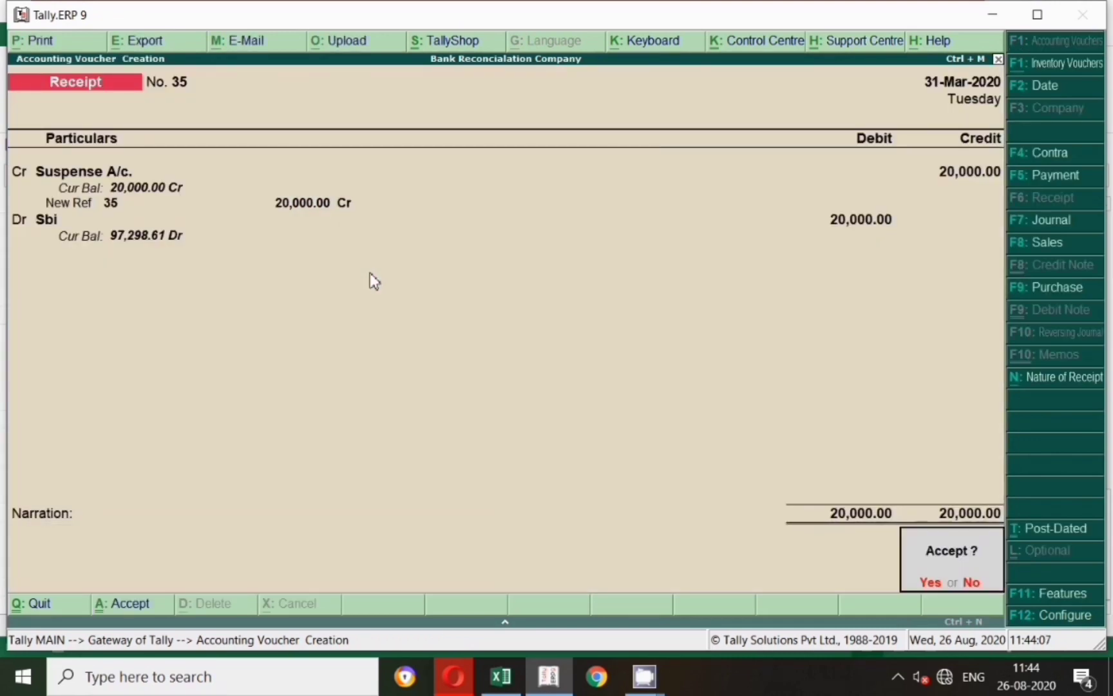
pyautogui.press('Return')
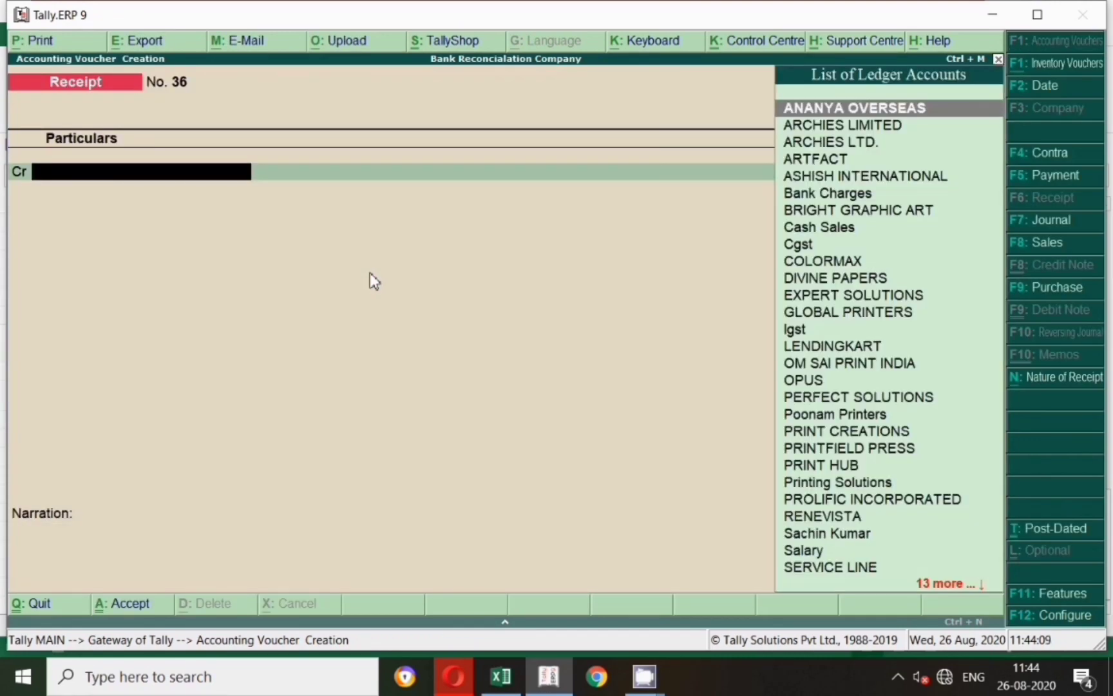
# Select row 57 in Excel, then start a contra voucher in Tally dated 31-Mar-2020.
pyautogui.hotkey('alt', 'Tab')
pyautogui.click(13, 278)
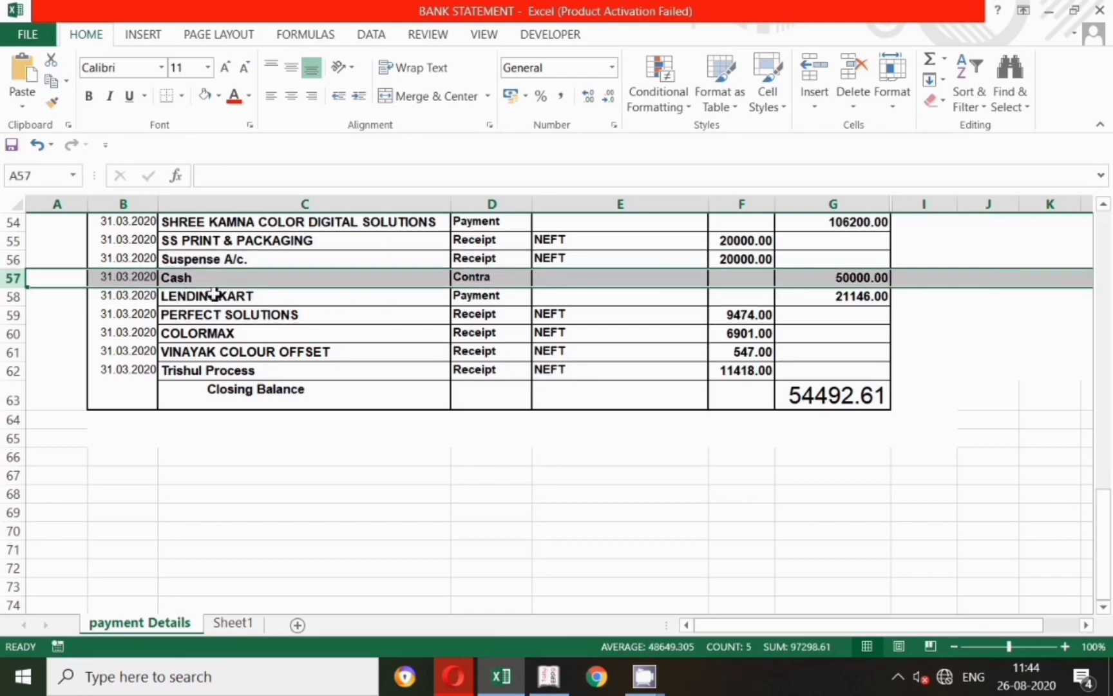
pyautogui.hotkey('alt', 'Tab')
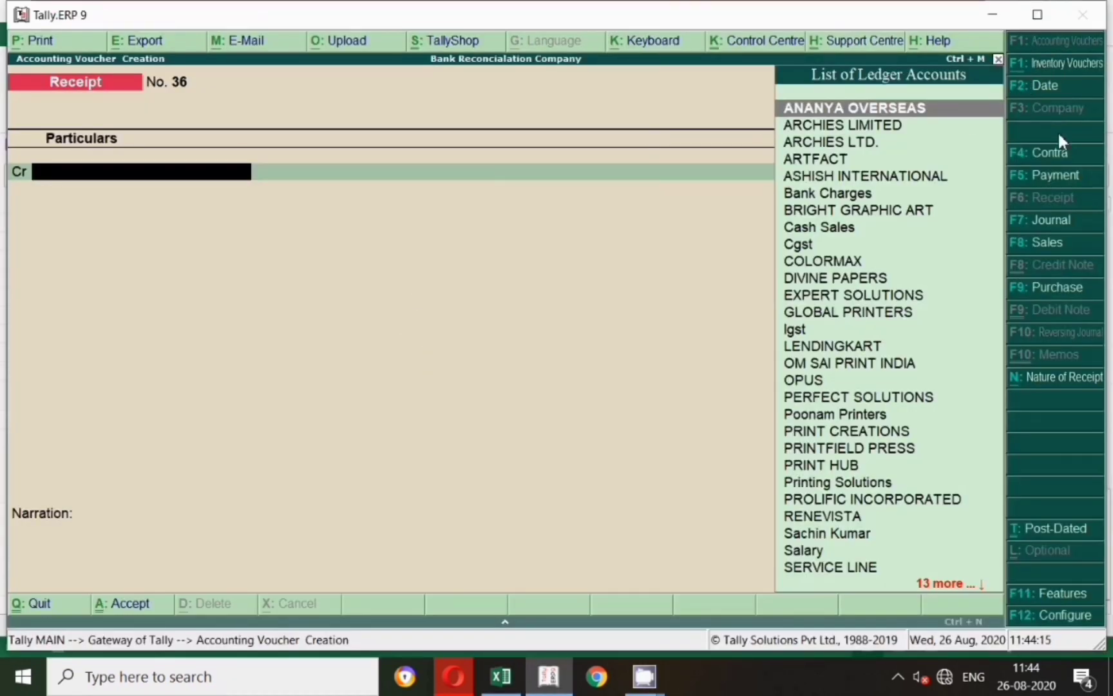
pyautogui.click(1053, 155)
pyautogui.press('F2')
pyautogui.write('31.')
pyautogui.press('Return')
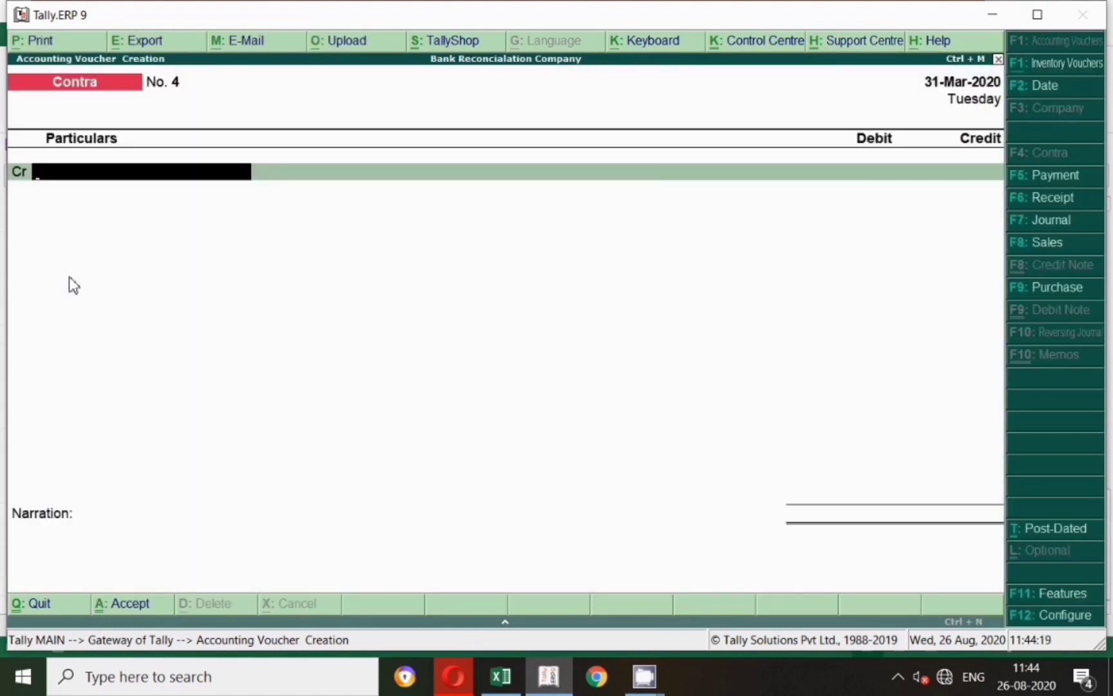
# Check row 57 in Excel and credit Sbi with 50,000 in the Tally contra voucher.
pyautogui.write('Sbi')
pyautogui.press('Return')
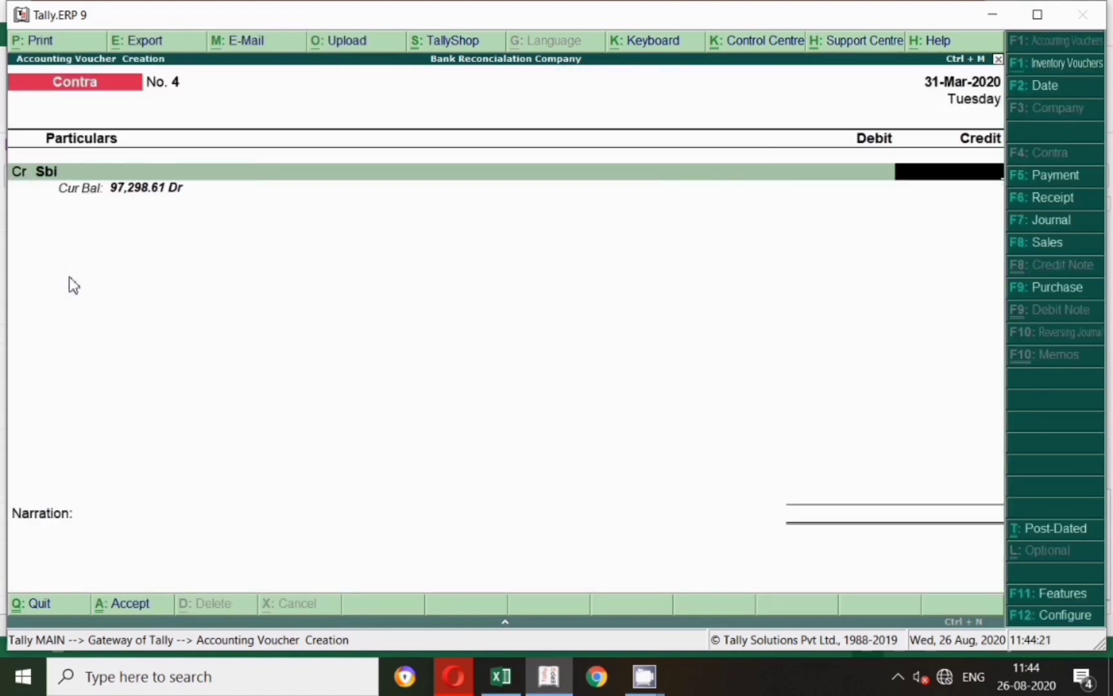
pyautogui.hotkey('alt', 'Tab')
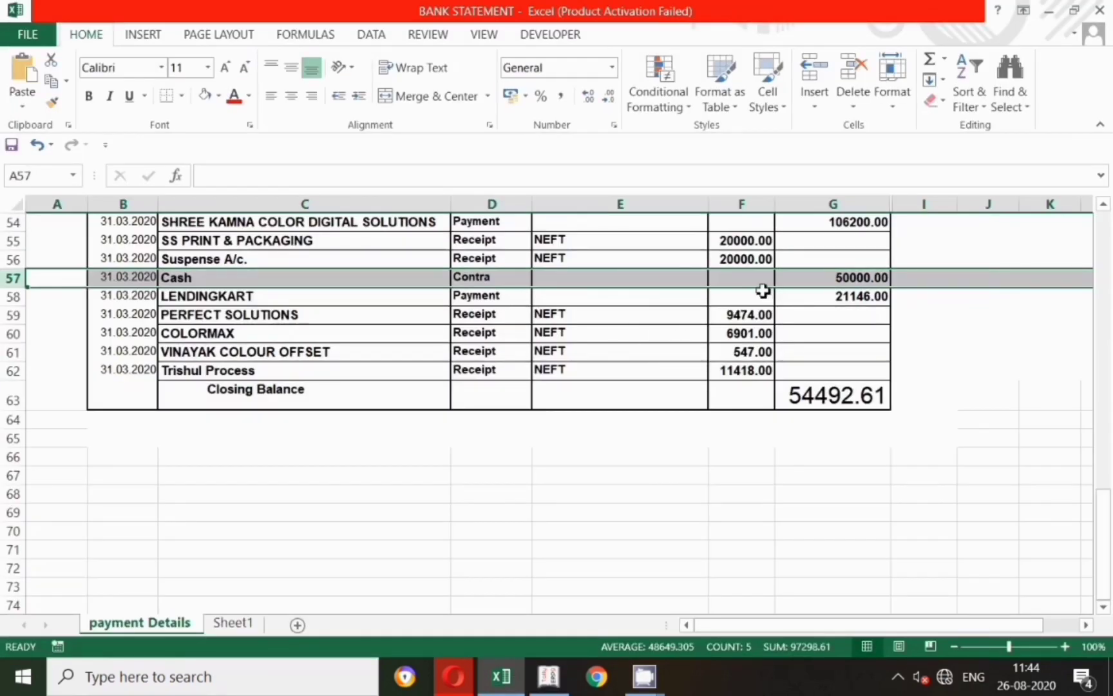
pyautogui.hotkey('alt', 'Tab')
pyautogui.write('50,000')
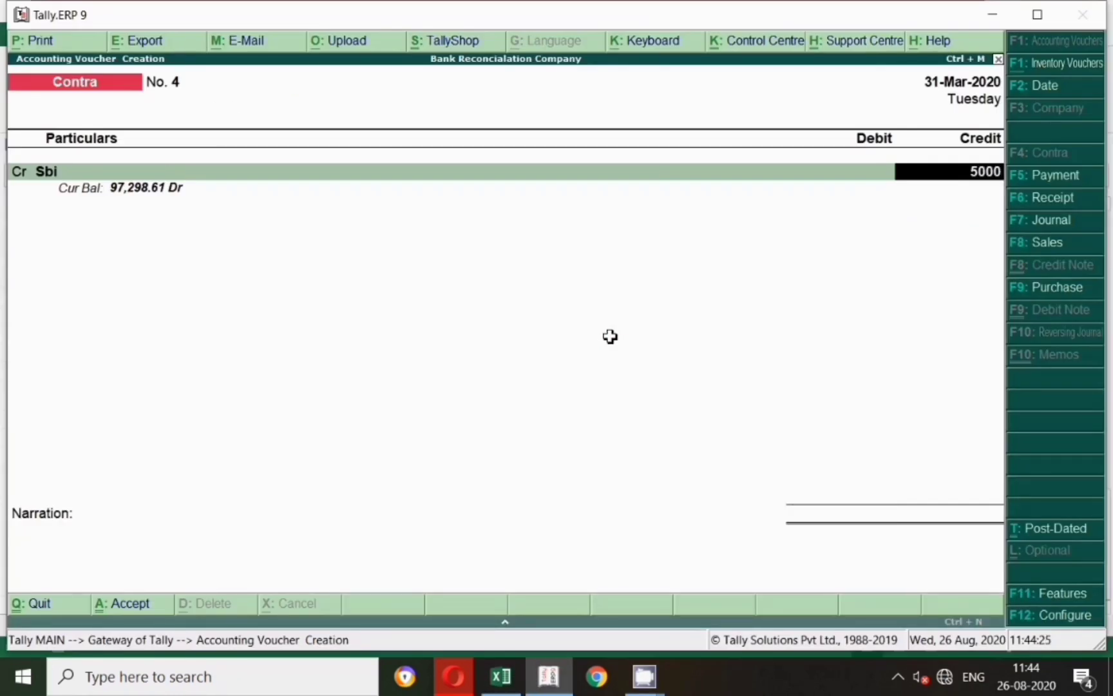
pyautogui.press('Return')
# Complete the Sbi bank allocation as Cheque with the cheque range Not Applicable and the favouring name Self.
pyautogui.press('Return')
pyautogui.press('Return')
pyautogui.press('Return')
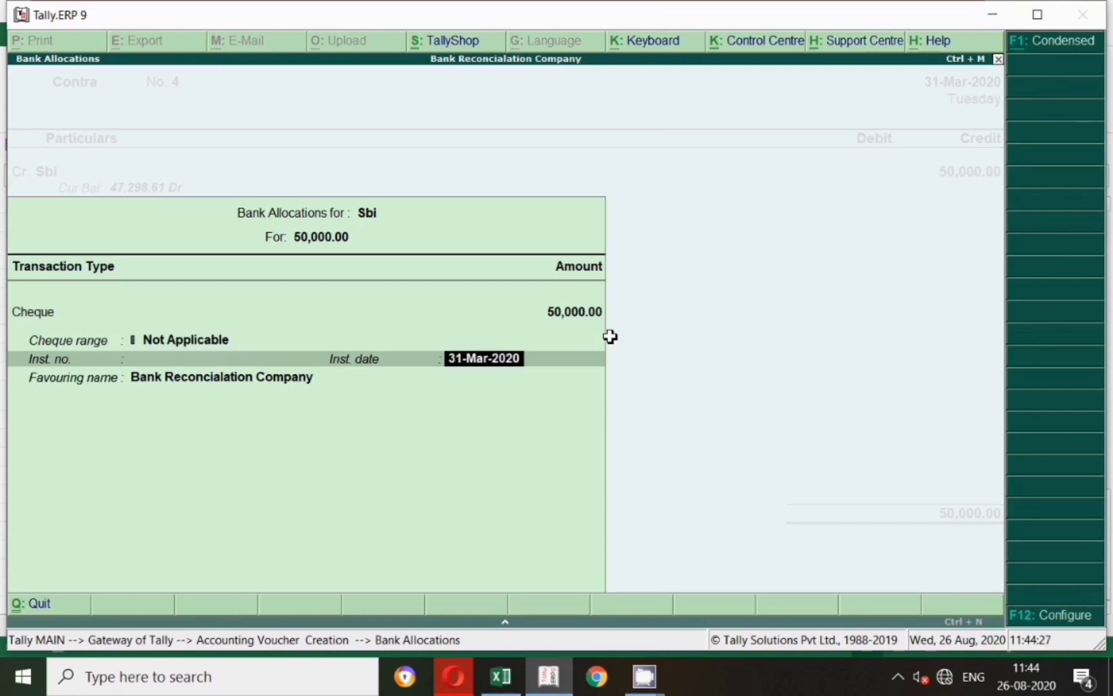
pyautogui.press('Return')
pyautogui.write('Self')
pyautogui.press('Return')
# Debit Cash with 50,000.00, leave the narration empty, and save the contra voucher.
pyautogui.press('Return')
pyautogui.press('Return')
pyautogui.press('Return')
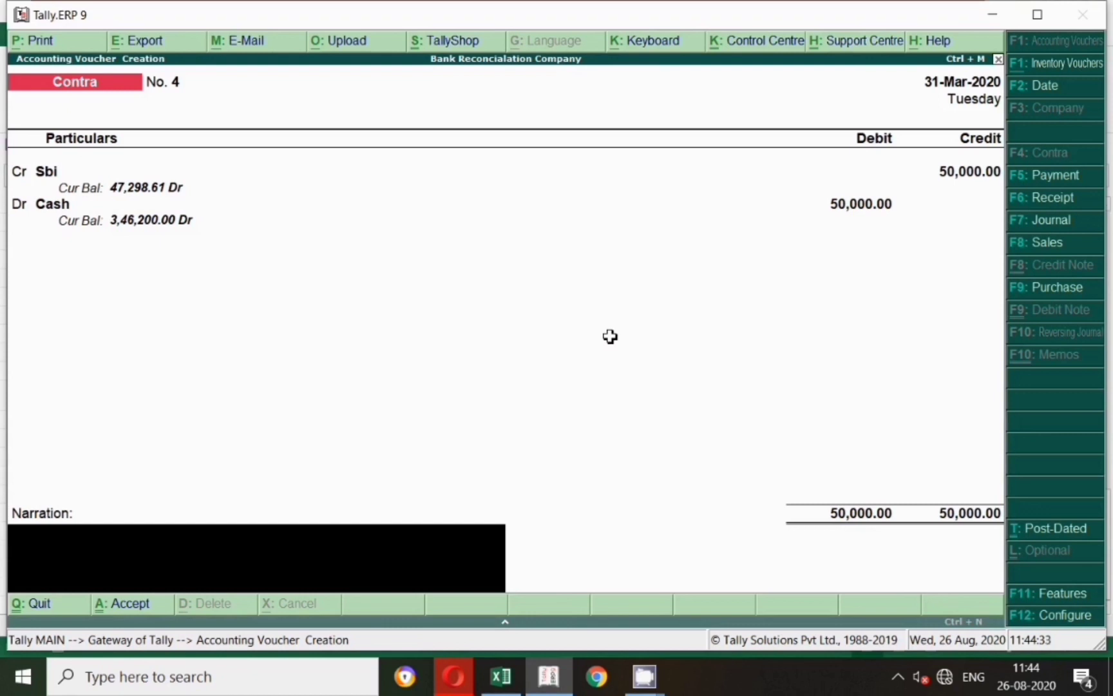
pyautogui.press('Return')
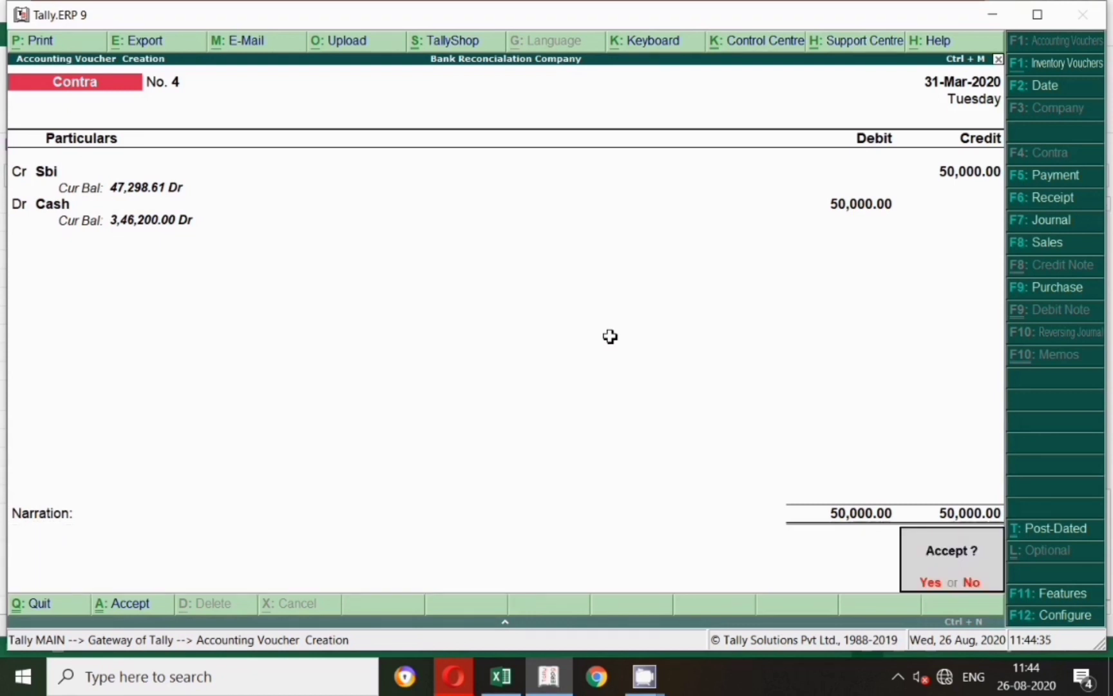
pyautogui.press('Return')
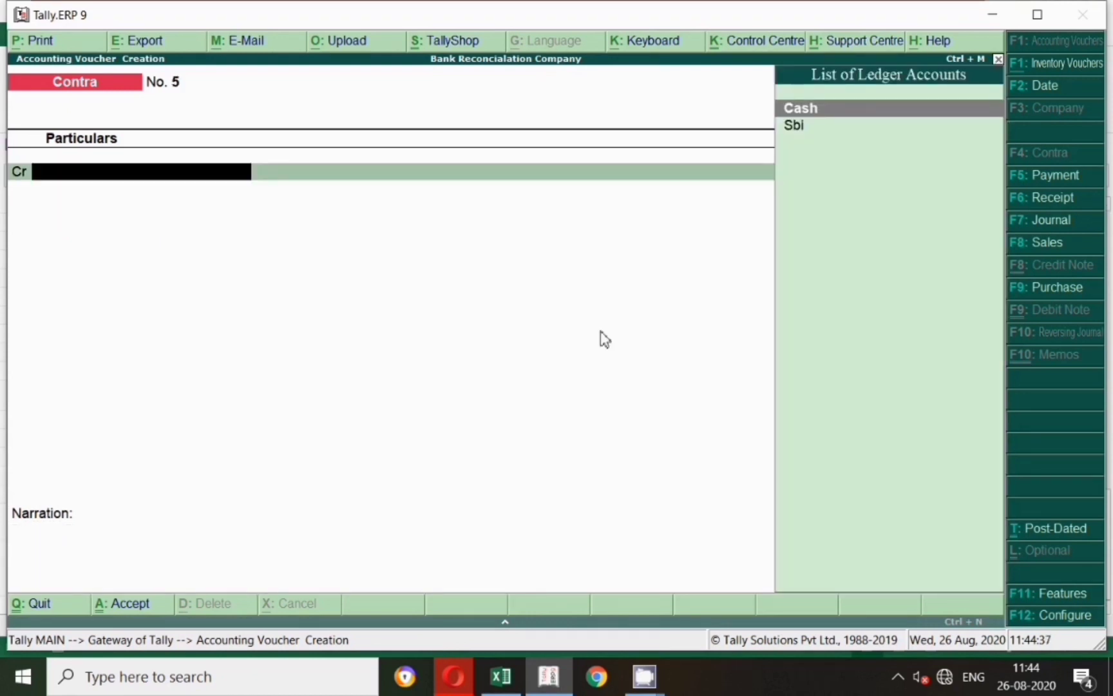
# Select row 58 in Excel, then start a payment voucher in Tally dated 31-Mar-2020.
pyautogui.hotkey('alt', 'Tab')
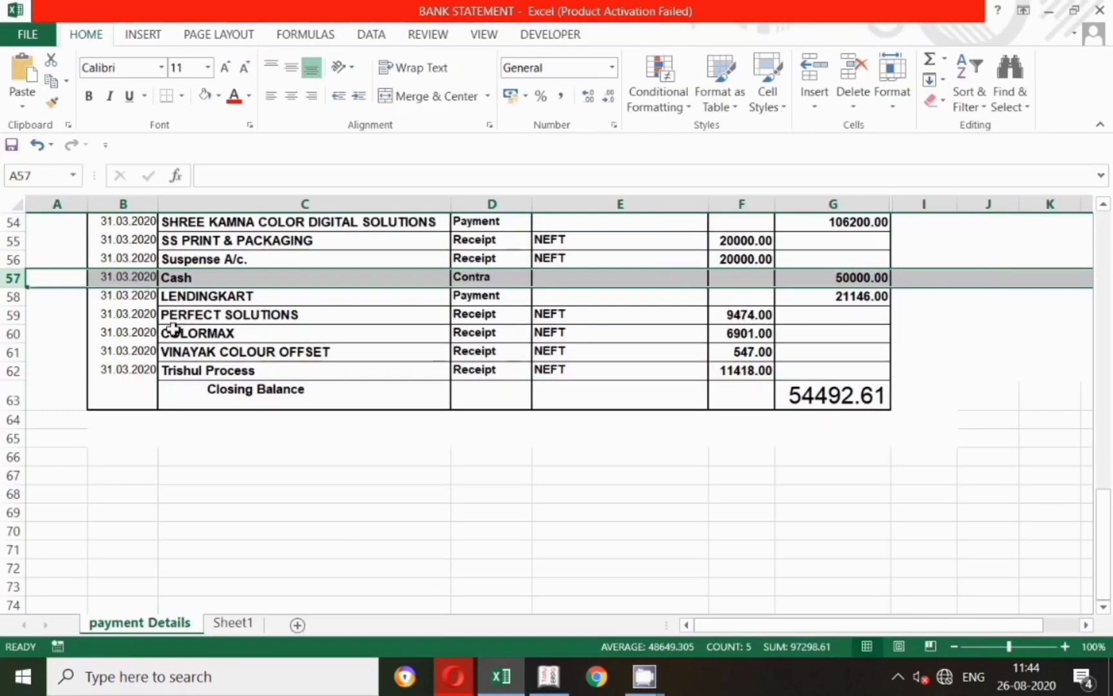
pyautogui.click(13, 296)
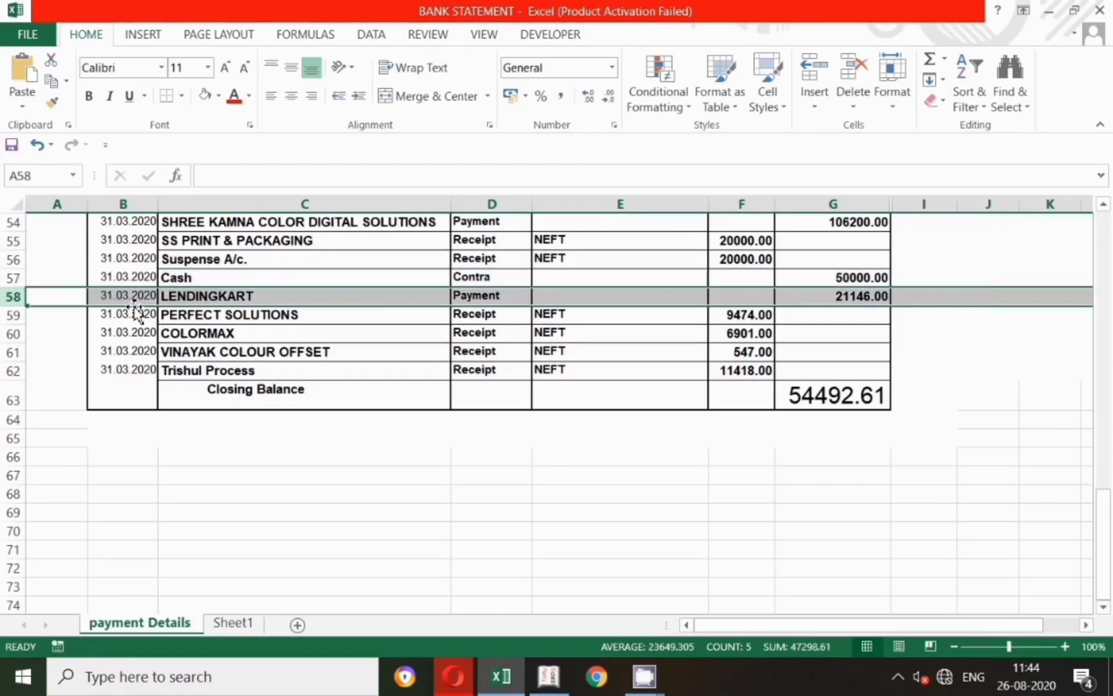
pyautogui.hotkey('alt', 'Tab')
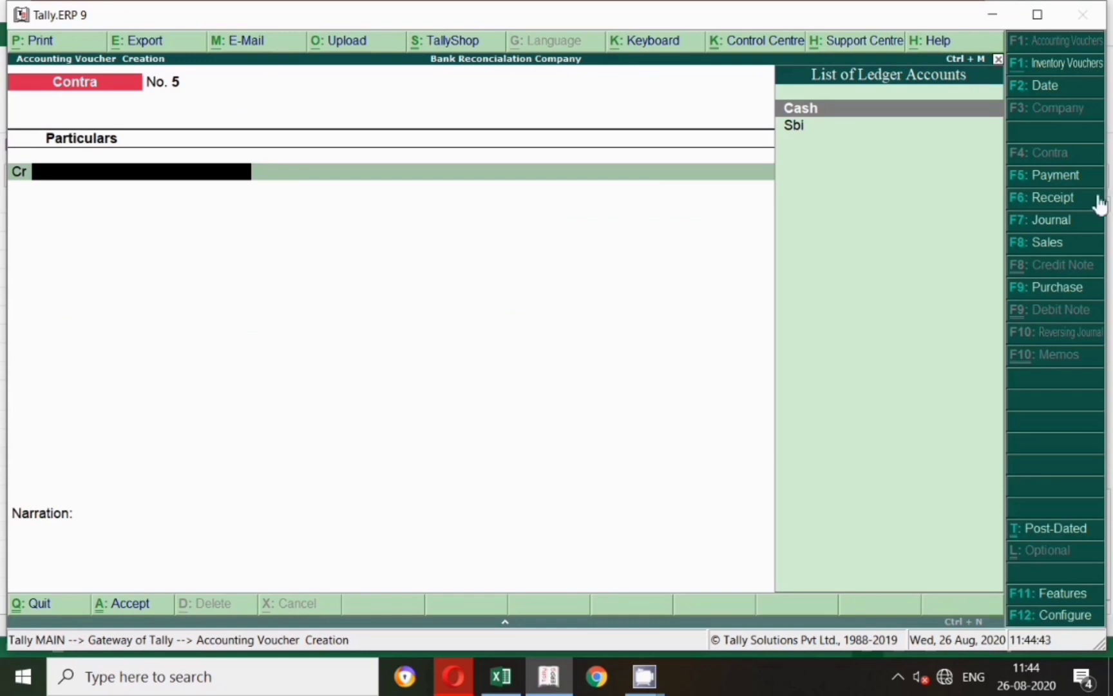
pyautogui.click(1075, 184)
pyautogui.press('F2')
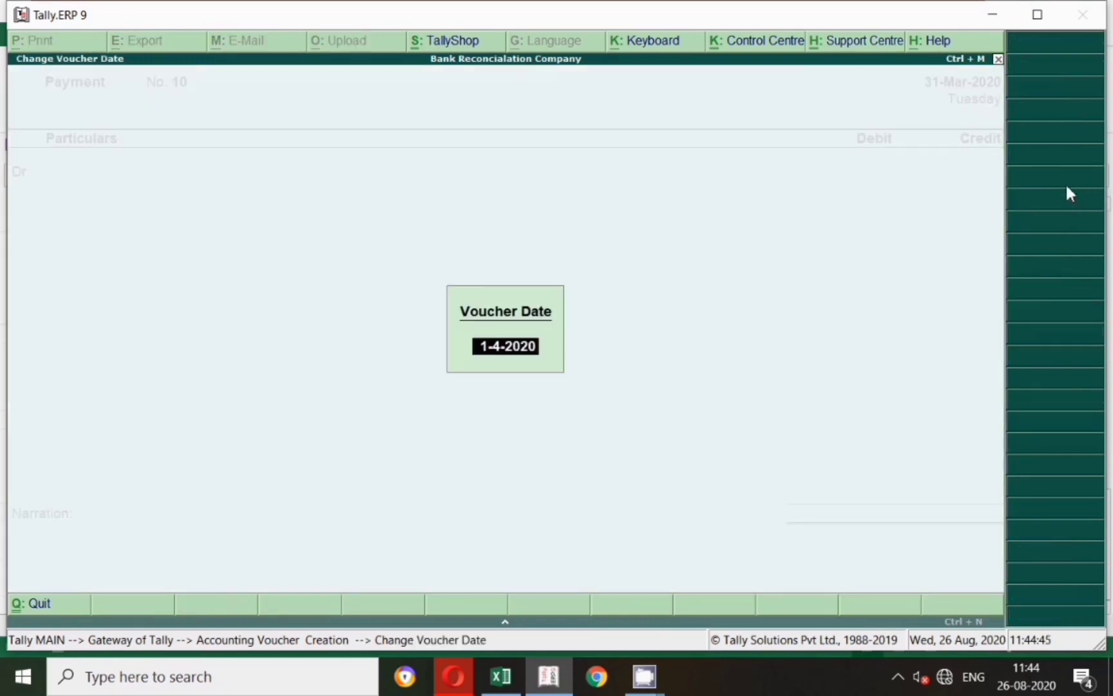
pyautogui.write('31.3')
pyautogui.press('Return')
# Check row 58 in Excel and choose LENDINGKART as the debit ledger in the Tally payment voucher.
pyautogui.hotkey('alt', 'Tab')
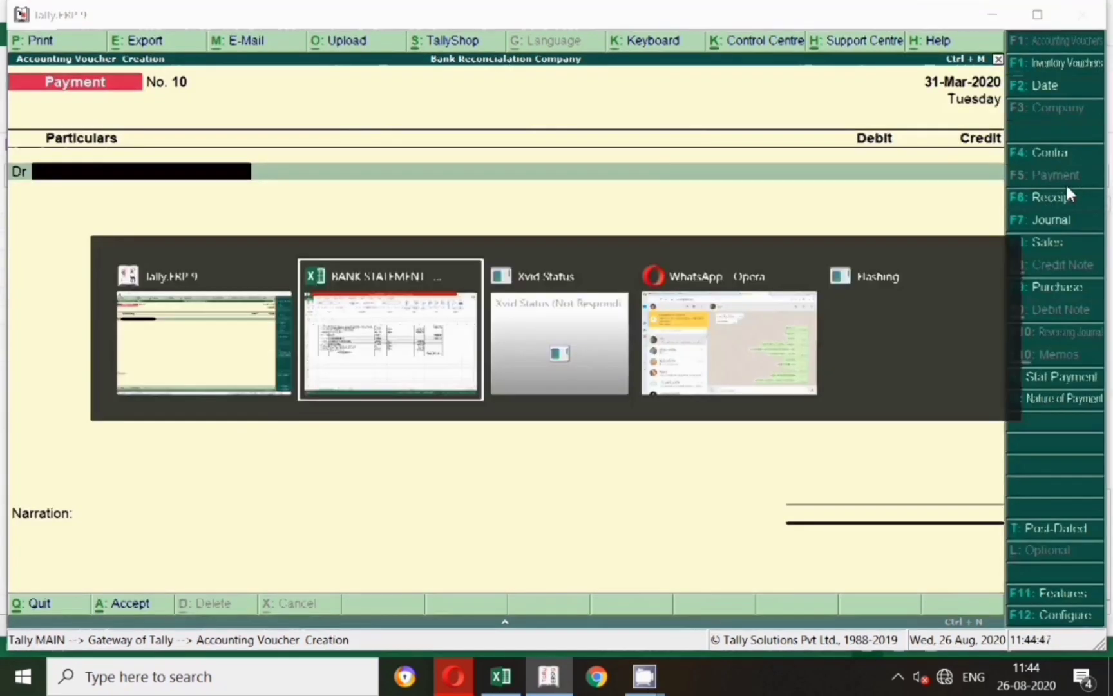
pyautogui.hotkey('alt', 'Tab')
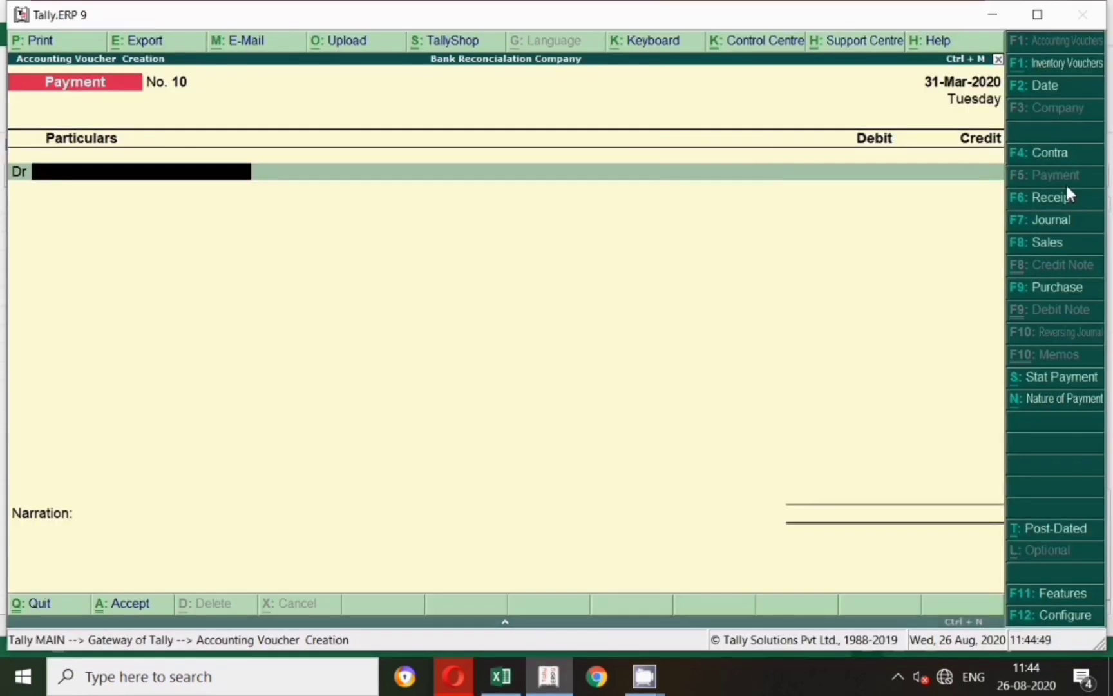
pyautogui.write('k')
pyautogui.press('BackSpace')
pyautogui.write('len')
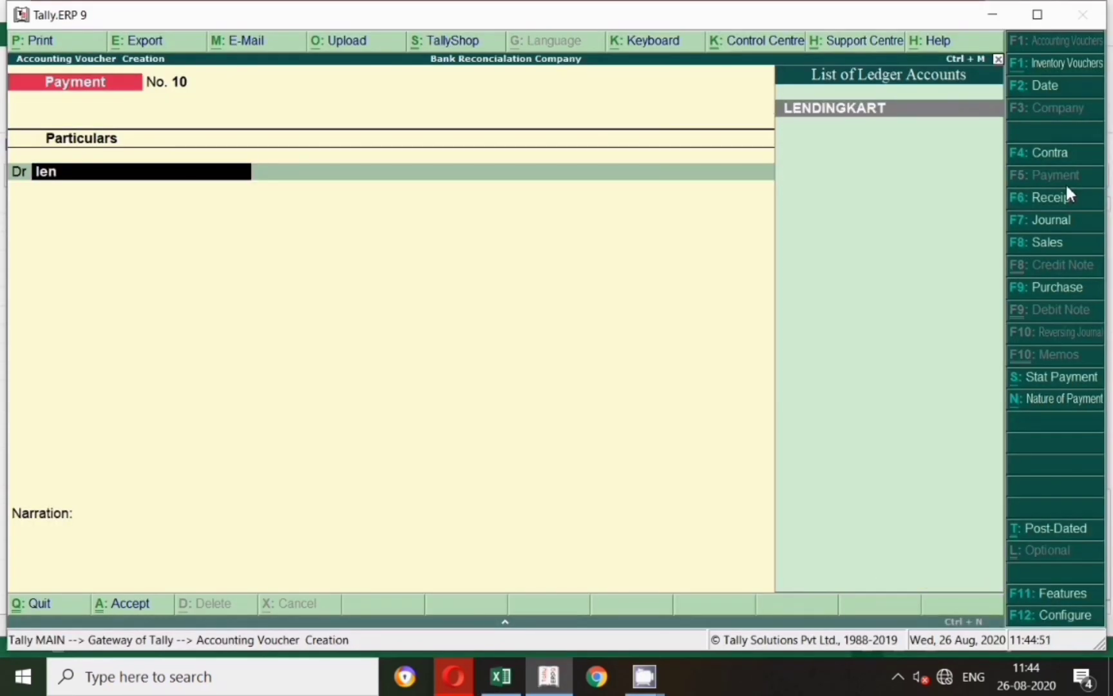
pyautogui.press('Return')
# Check the amount of row 58 in Excel and set the LENDINGKART debit to 21,146 in Tally.
pyautogui.hotkey('alt', 'Tab')
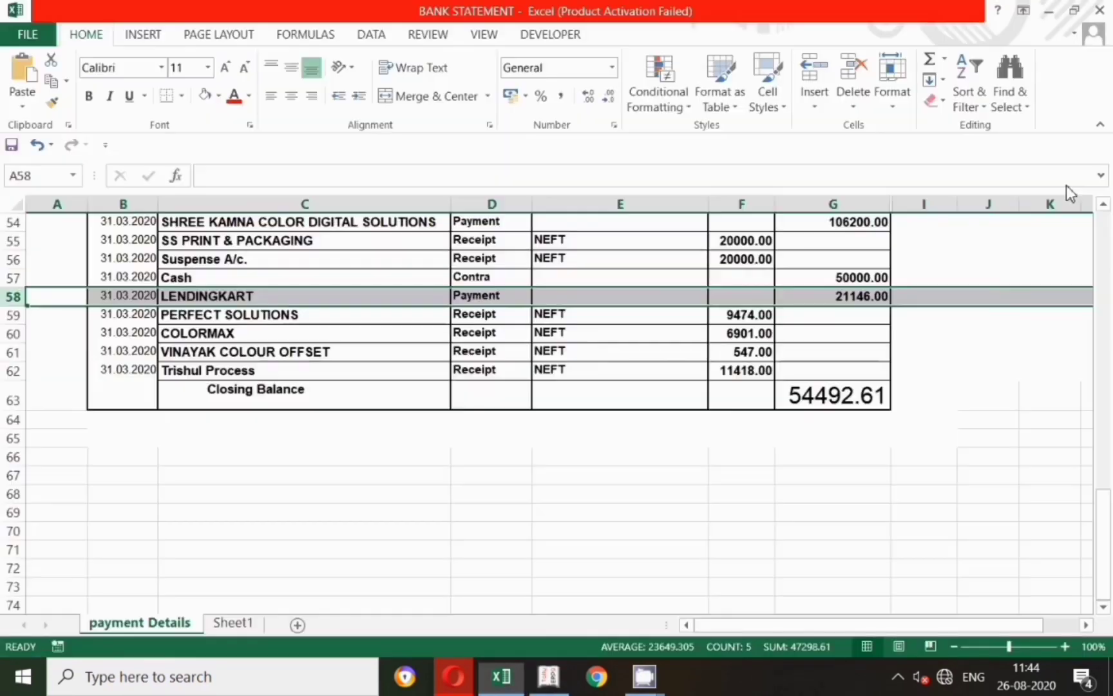
pyautogui.hotkey('alt', 'Tab')
pyautogui.write('31146')
pyautogui.press('BackSpace')
pyautogui.press('BackSpace')
pyautogui.press('BackSpace')
pyautogui.press('BackSpace')
pyautogui.press('BackSpace')
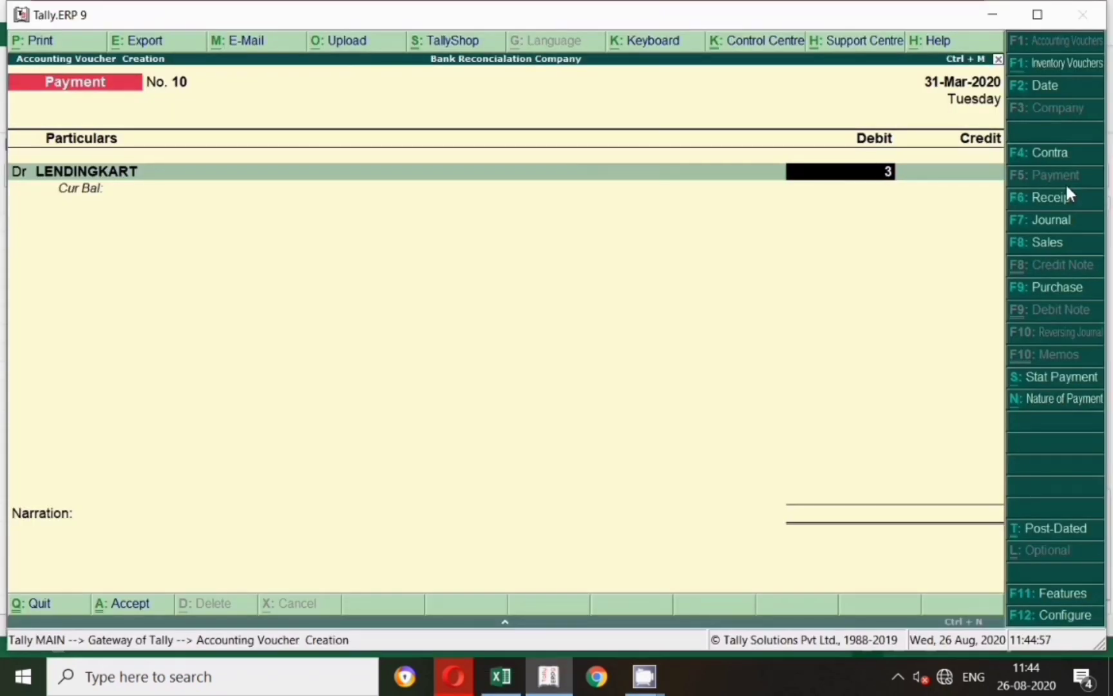
pyautogui.write('213')
pyautogui.press('BackSpace')
pyautogui.write('146')
pyautogui.press('Return')
# Allocate the LENDINGKART debit of 21,146.00 as a New Ref and credit the same amount to Sbi.
pyautogui.press('Up')
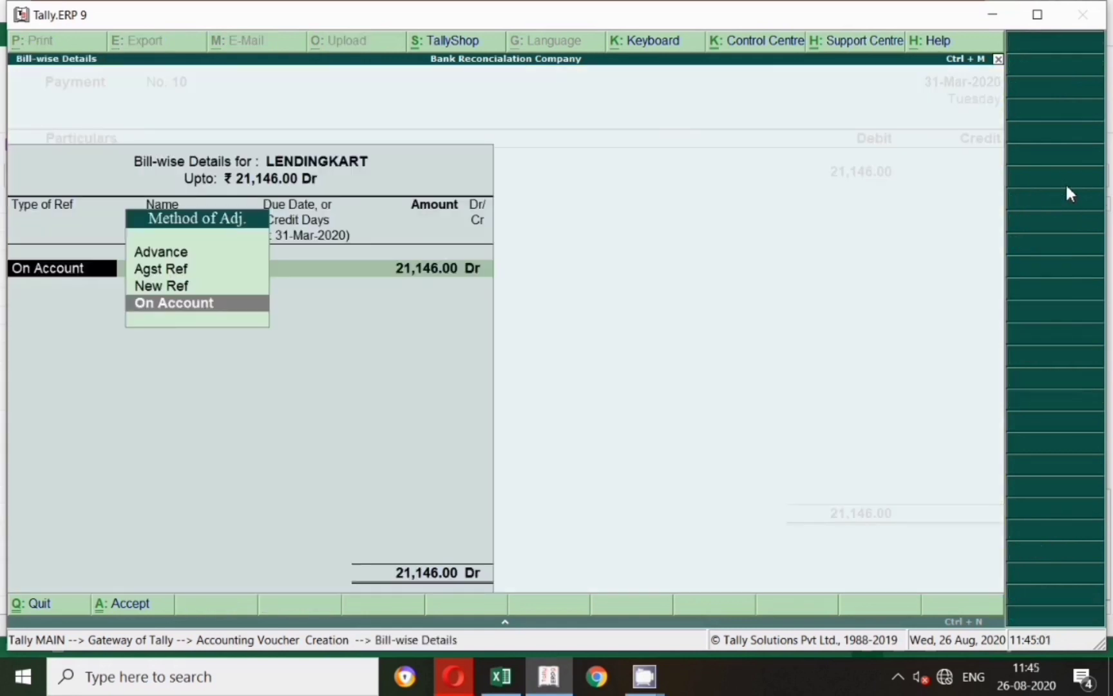
pyautogui.press('Return')
pyautogui.press('Return')
pyautogui.press('Return')
pyautogui.press('Return')
pyautogui.press('Return')
pyautogui.press('Return')
pyautogui.press('Return')
pyautogui.press('Return')
# Complete the Sbi bank allocation as Cheque with the range Not Applicable, favouring LENDINGKART, and save the payment voucher.
pyautogui.press('Return')
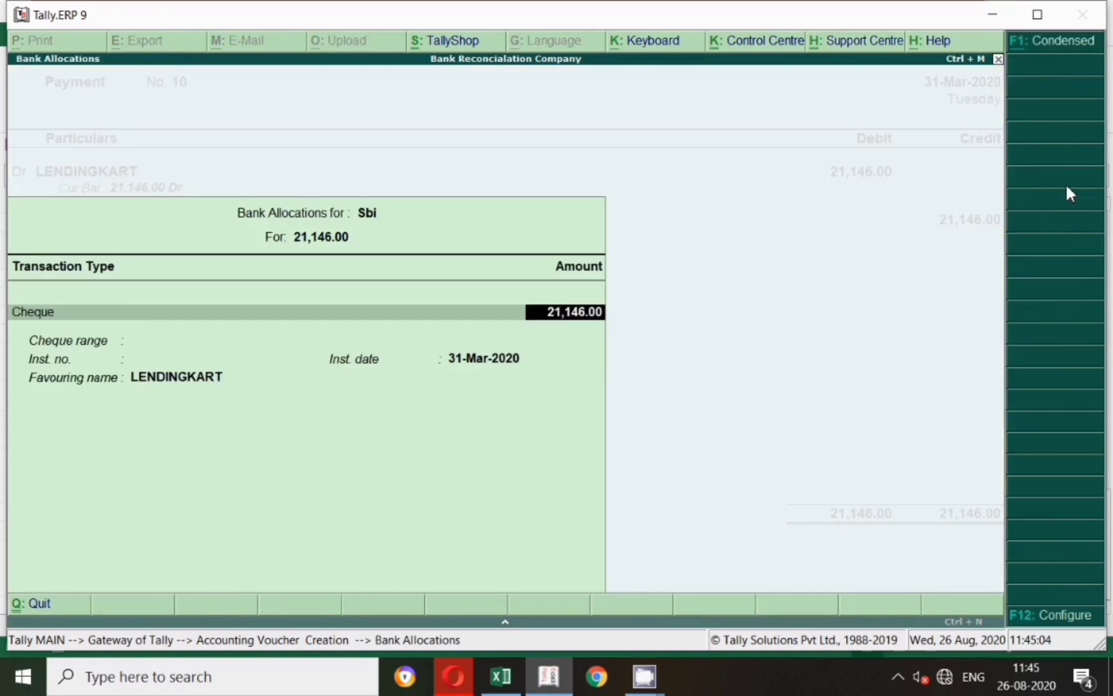
pyautogui.press('Return')
pyautogui.press('Return')
pyautogui.press('Return')
pyautogui.press('Return')
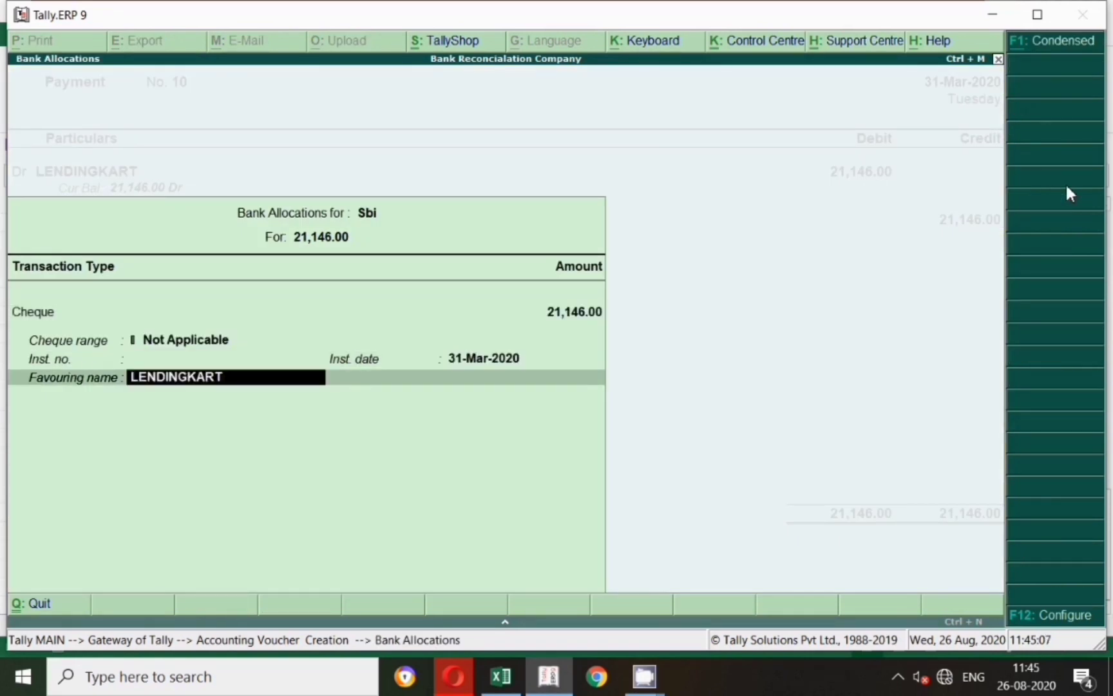
pyautogui.press('Return')
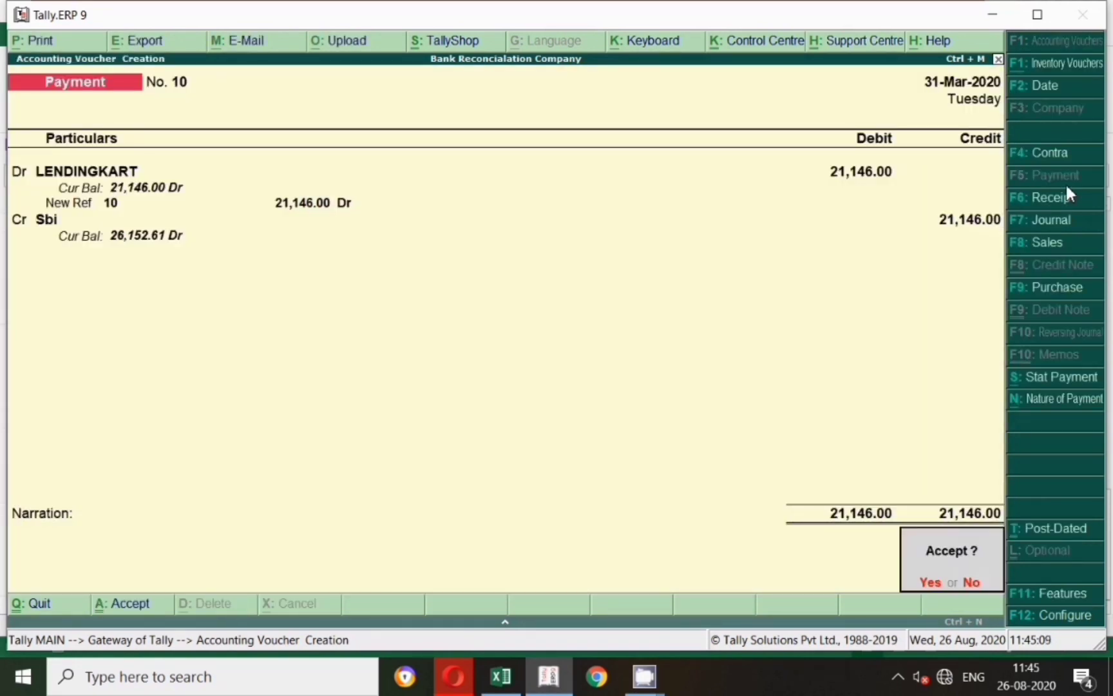
pyautogui.press('Return')
# Select row 59 in Excel, then set the Tally voucher date to 31-Mar-2020 and change to a receipt voucher.
pyautogui.hotkey('alt', 'Tab')
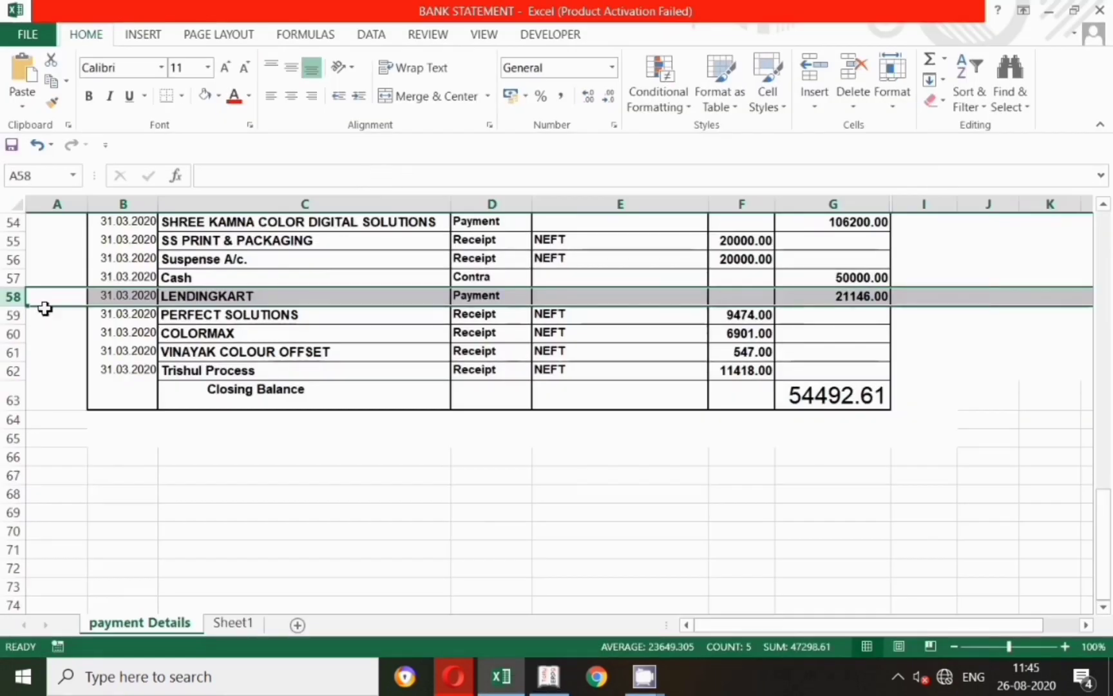
pyautogui.click(10, 316)
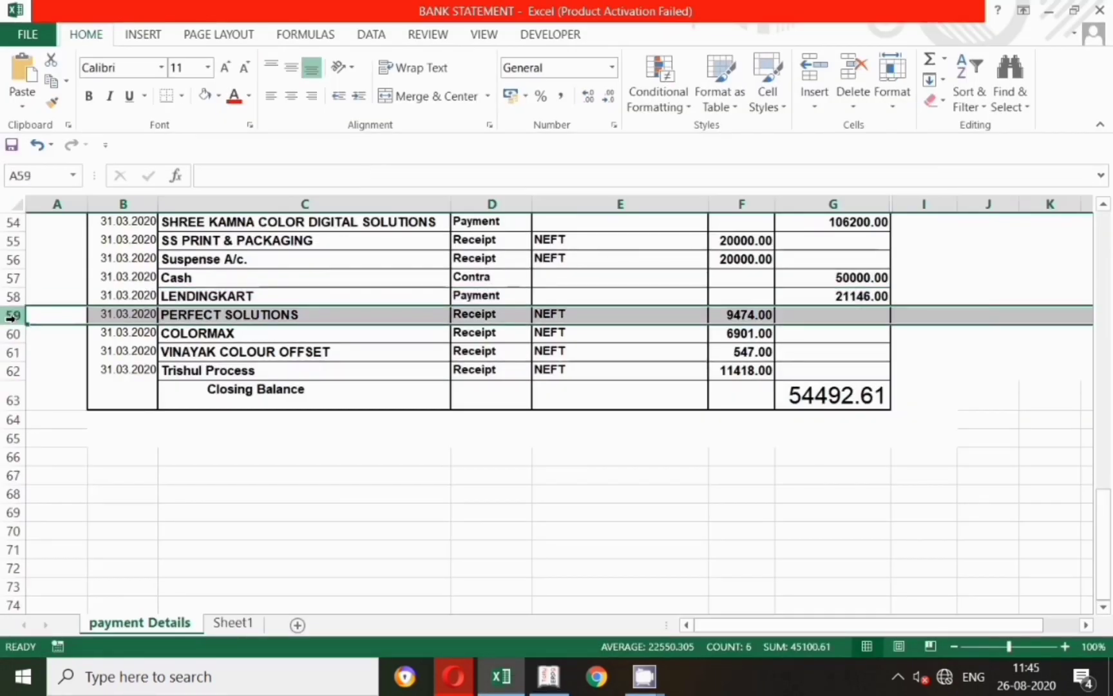
pyautogui.hotkey('alt', 'Tab')
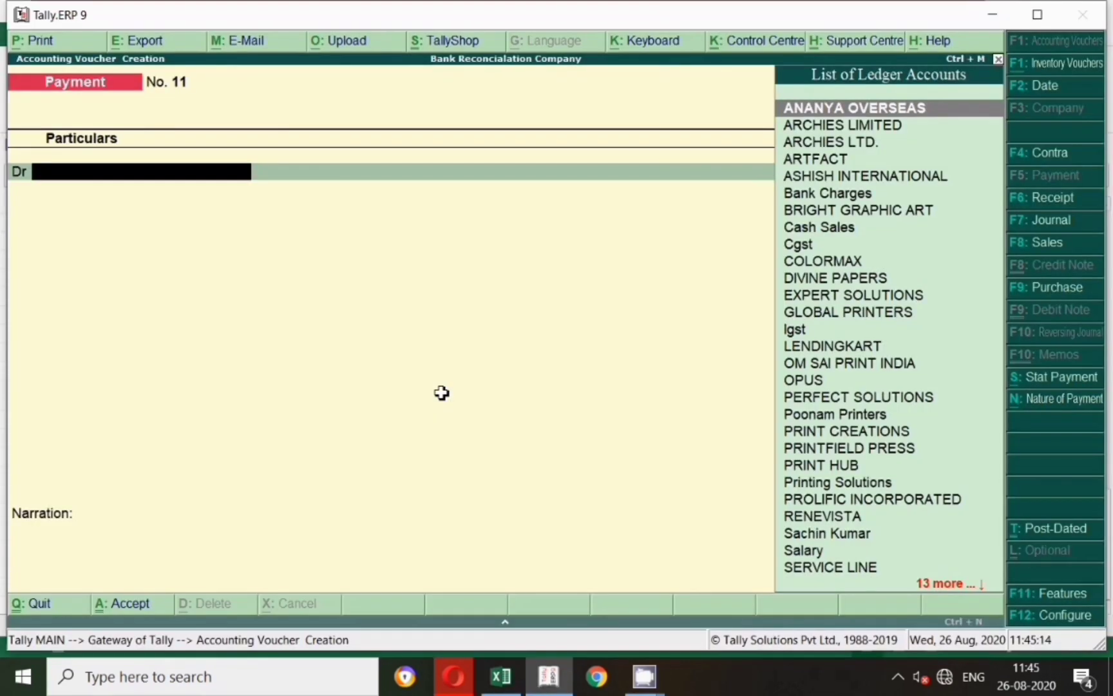
pyautogui.press('F2')
pyautogui.write('31-3')
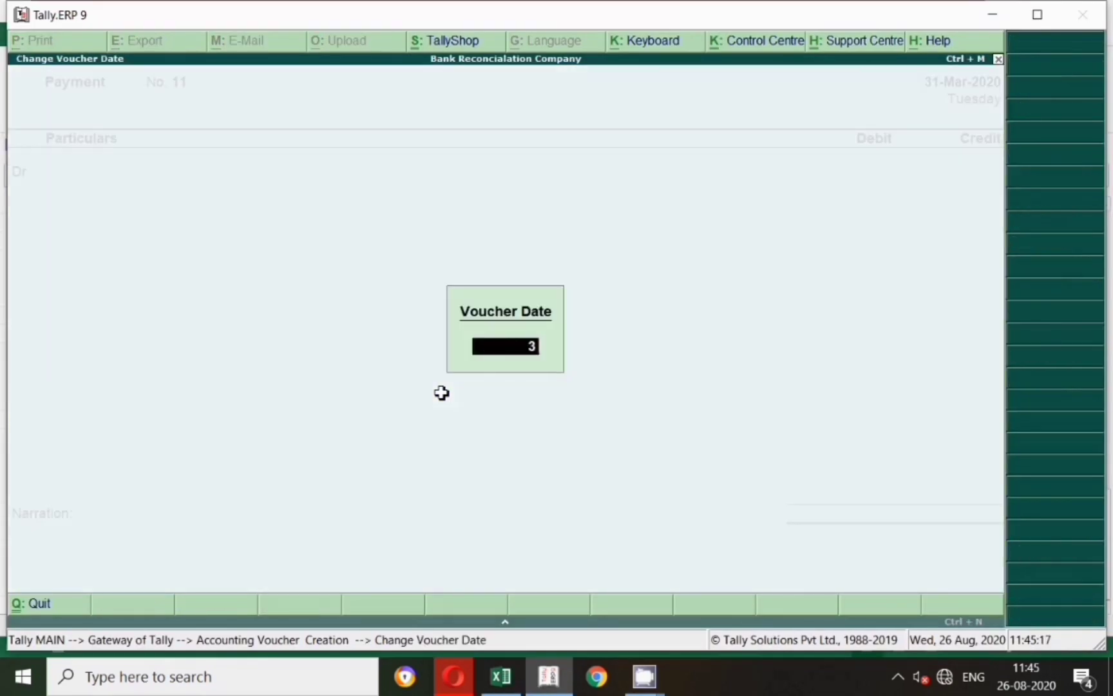
pyautogui.press('Return')
pyautogui.hotkey('alt', 'Tab')
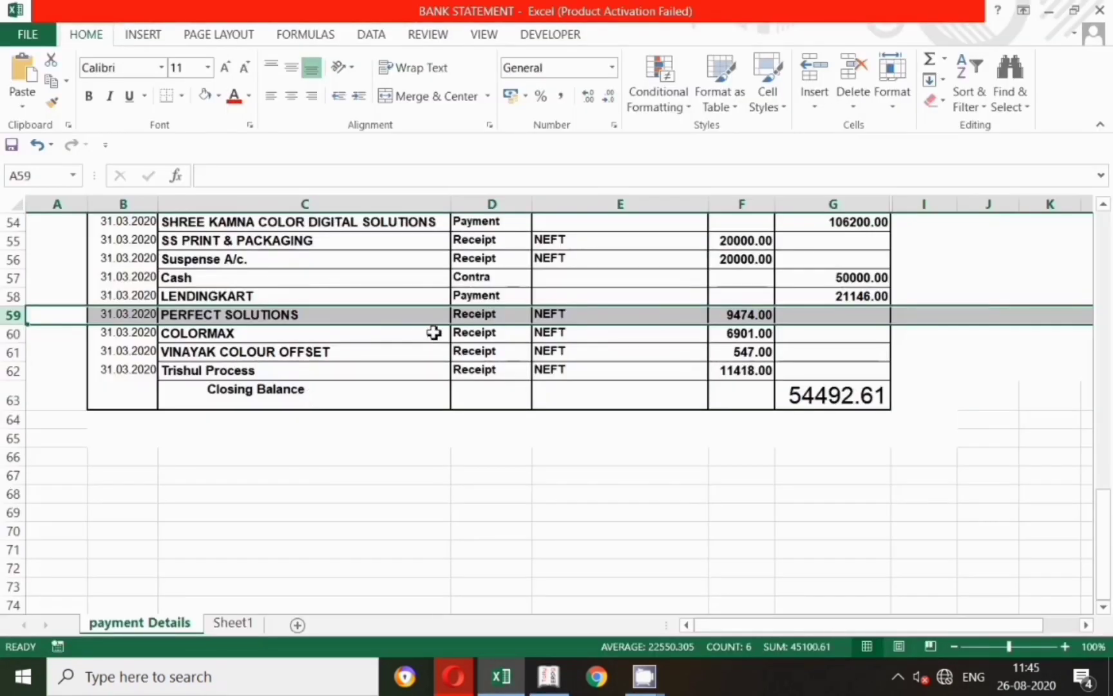
pyautogui.hotkey('alt', 'Tab')
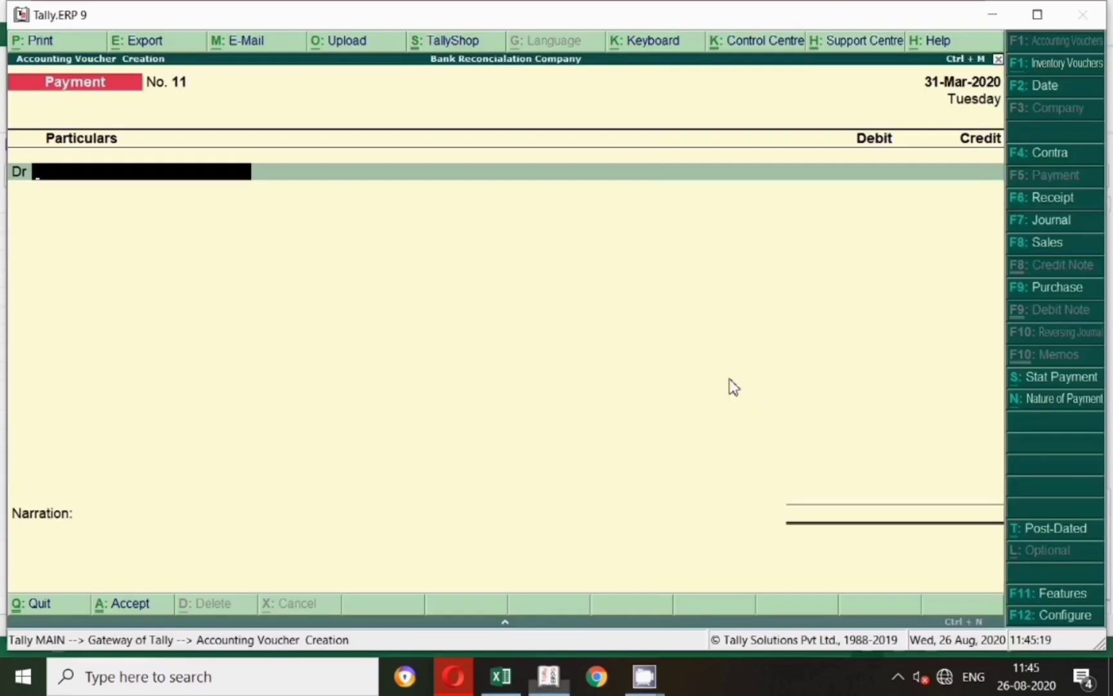
pyautogui.click(1062, 205)
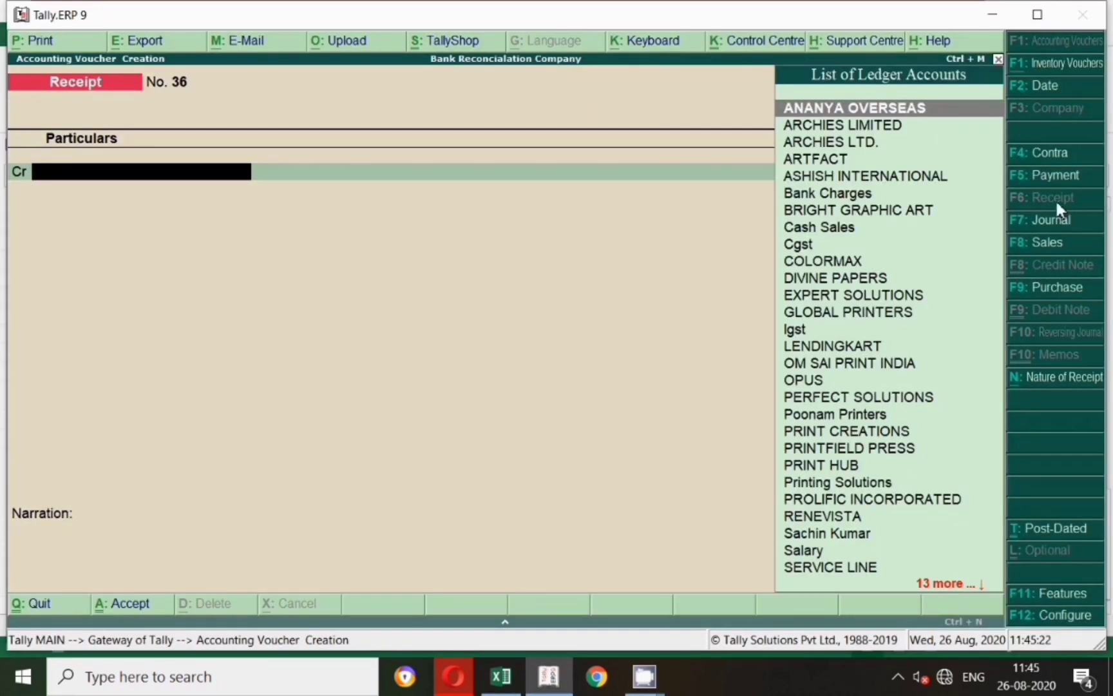
# Check row 59 in Excel and credit PERFECT SOLUTIONS with 9,747 in the Tally receipt voucher.
pyautogui.hotkey('alt', 'Tab')
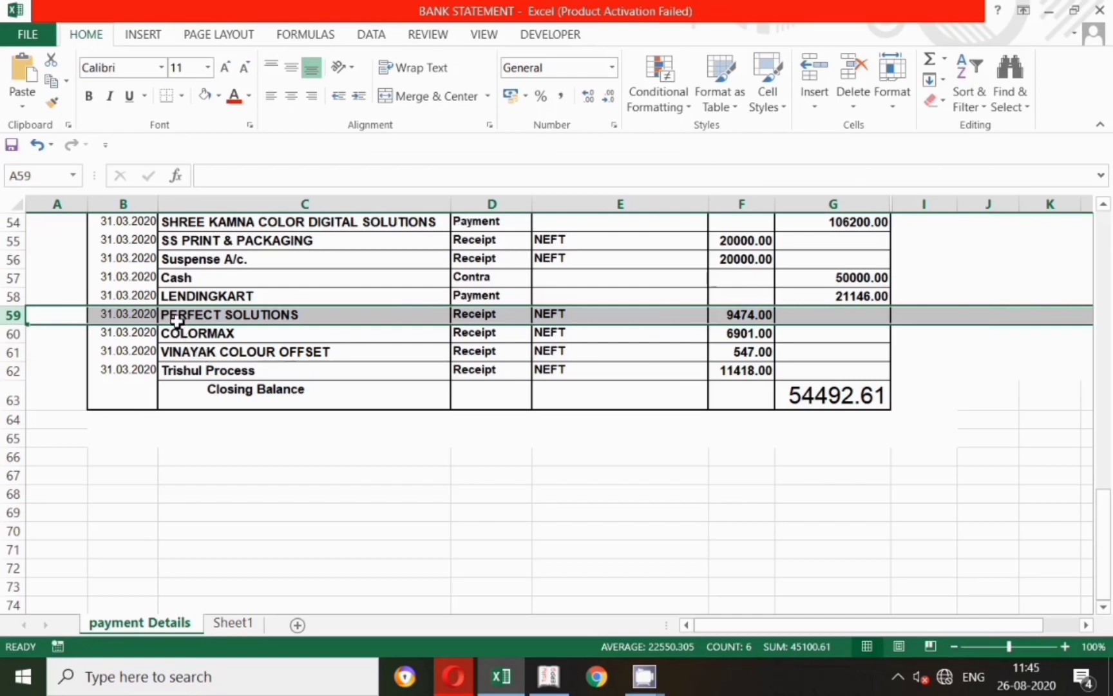
pyautogui.click(558, 682)
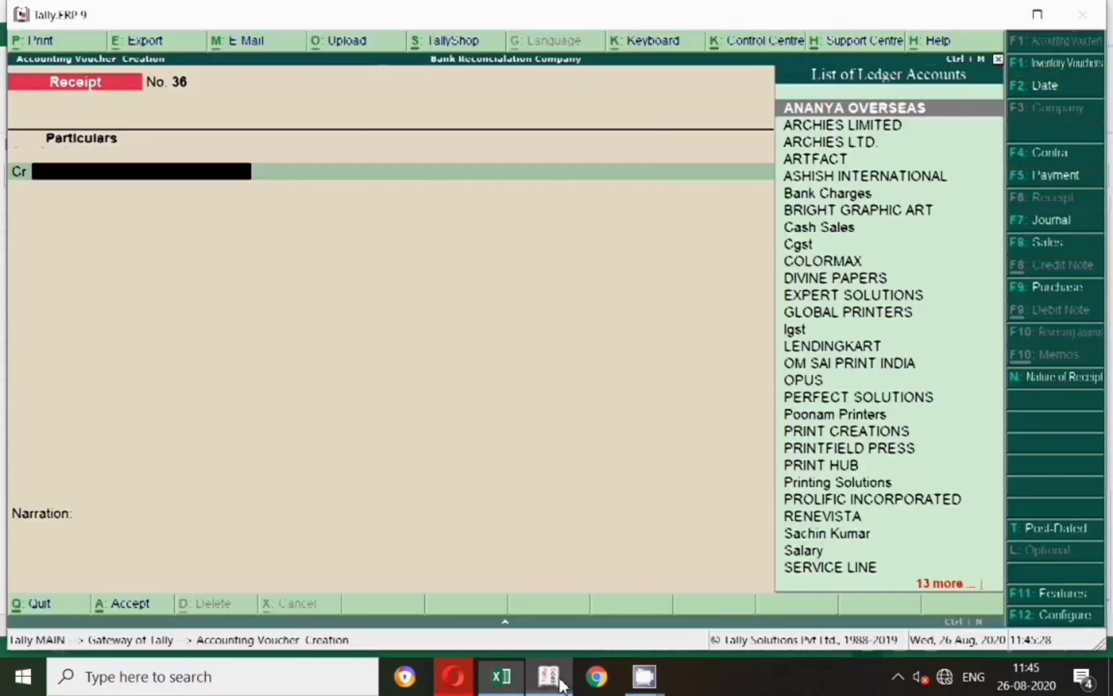
pyautogui.write('Per')
pyautogui.press('Return')
pyautogui.write('9,747')
pyautogui.press('Return')
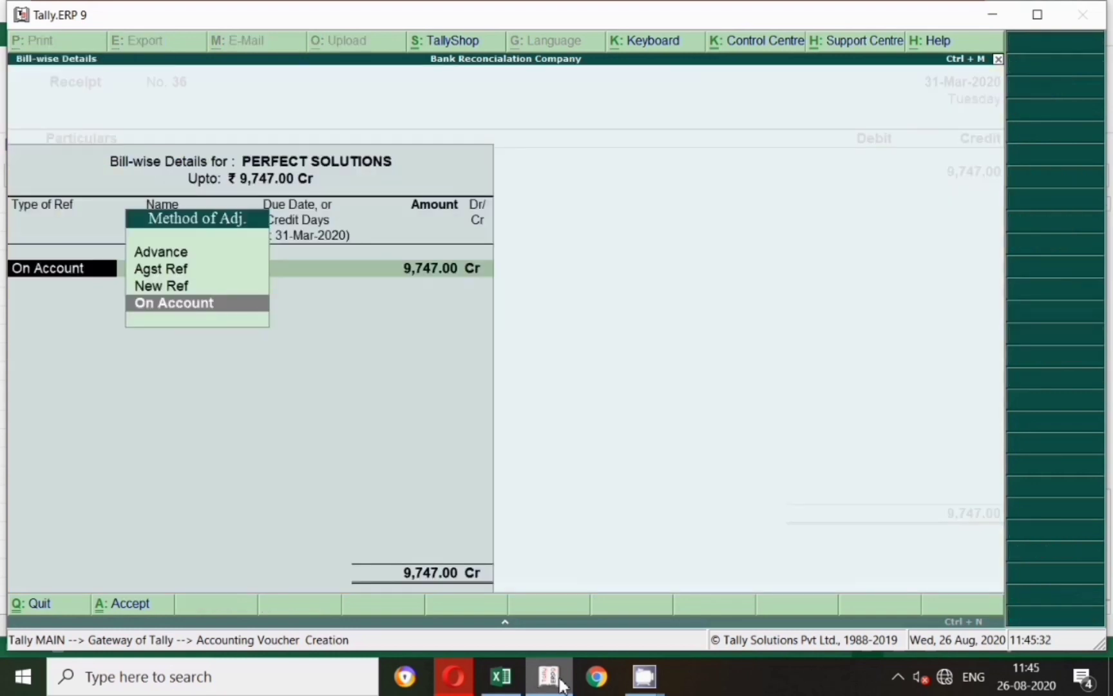
# Allocate the PERFECT SOLUTIONS credit of 9,747.00 as a New Ref and debit the same amount to Sbi.
pyautogui.press('Up')
pyautogui.press('Return')
pyautogui.press('Return')
pyautogui.press('Return')
pyautogui.press('Return')
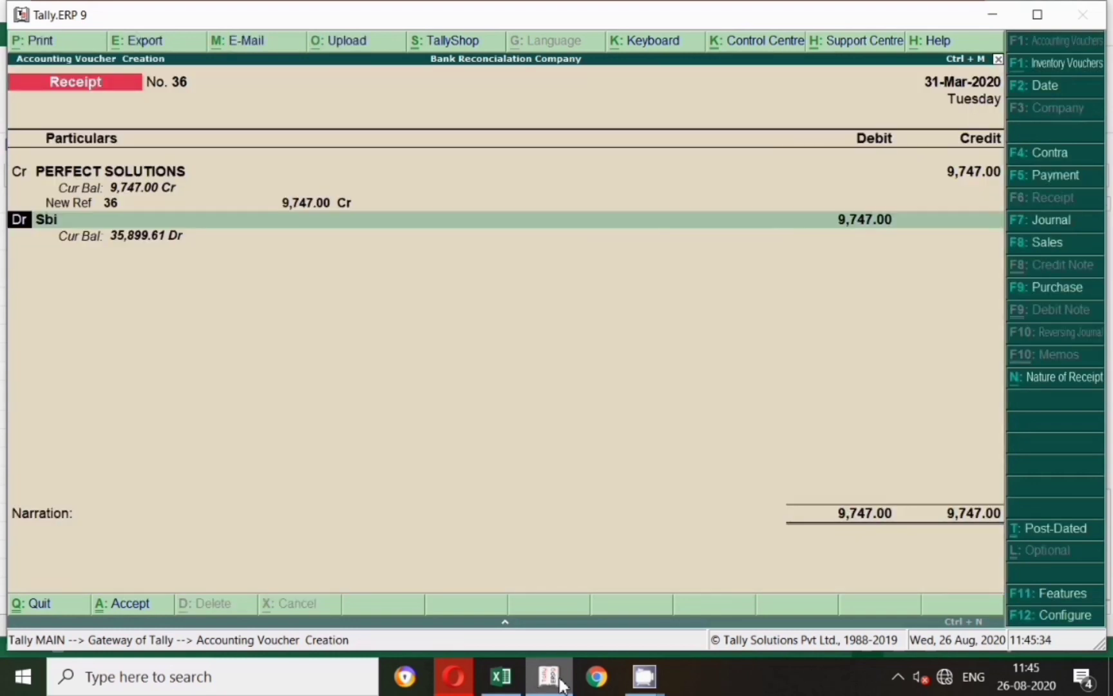
pyautogui.press('Return')
pyautogui.press('Return')
pyautogui.press('Return')
# Accept the default Sbi bank allocation and save the PERFECT SOLUTIONS receipt voucher without a narration.
pyautogui.press('Return')
pyautogui.press('Return')
pyautogui.press('Return')
pyautogui.press('Return')
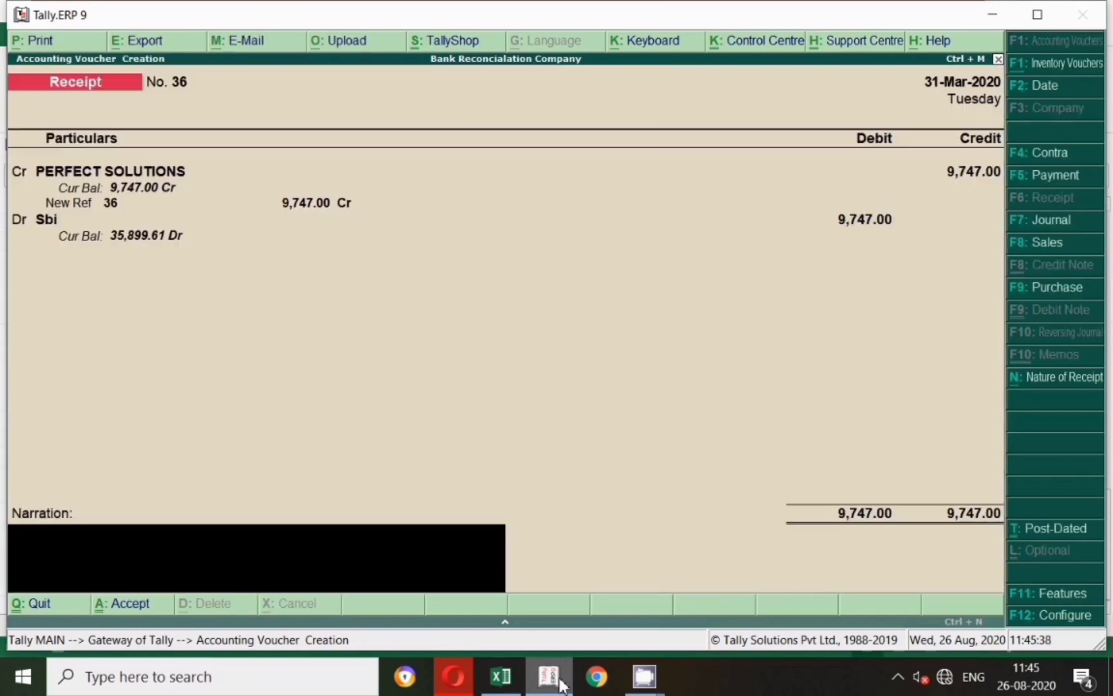
pyautogui.press('Return')
pyautogui.press('Return')
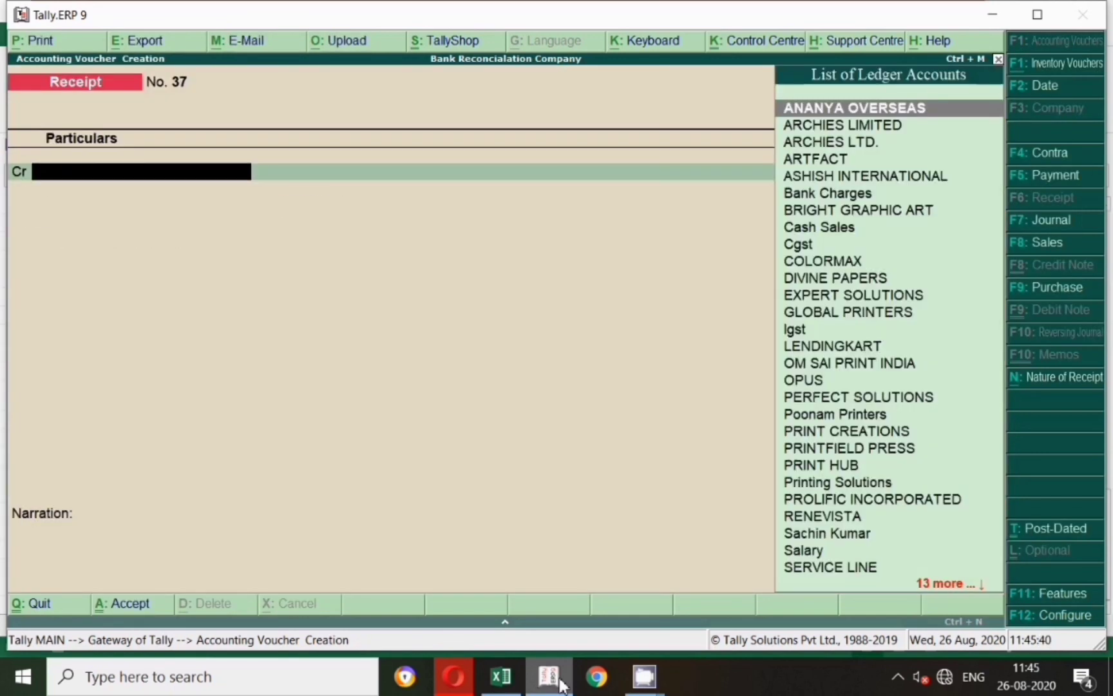
# Select row 60 in the Excel bank statement, then set the Tally receipt voucher date to 31-Mar-2020.
pyautogui.hotkey('alt', 'Tab')
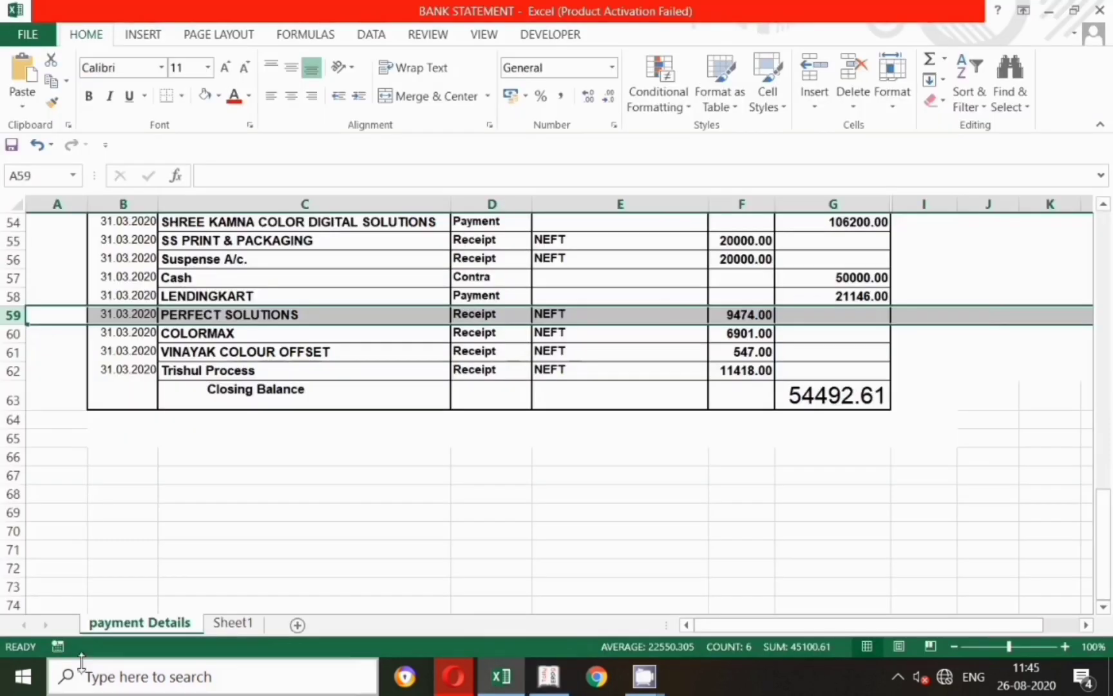
pyautogui.click(14, 334)
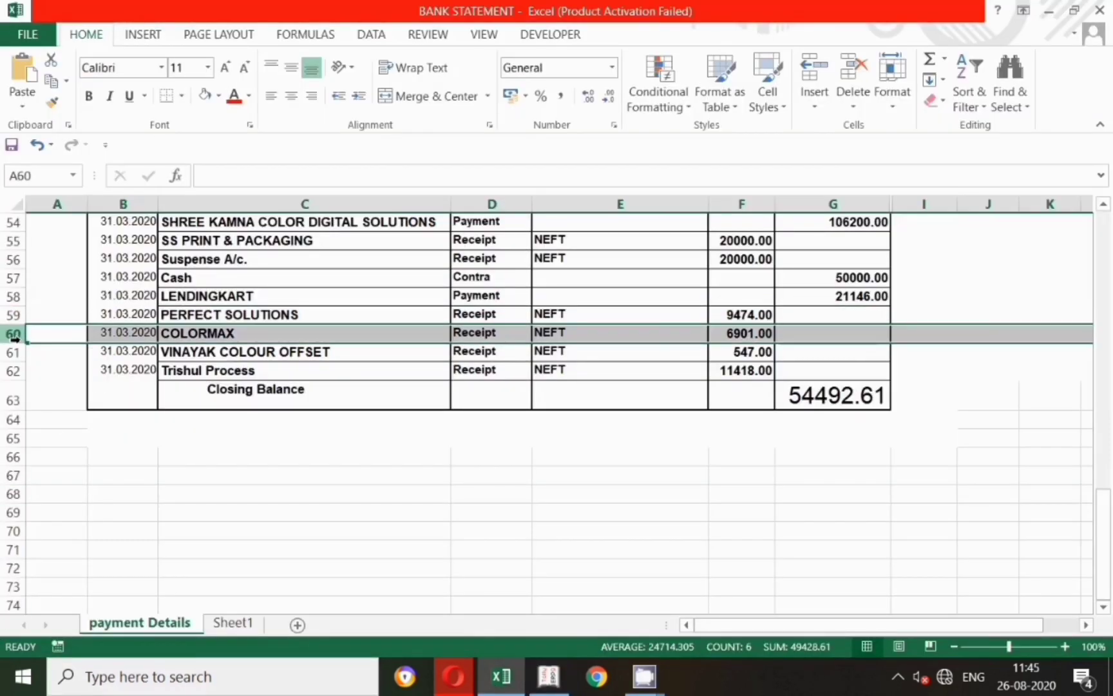
pyautogui.click(551, 679)
pyautogui.press('F2')
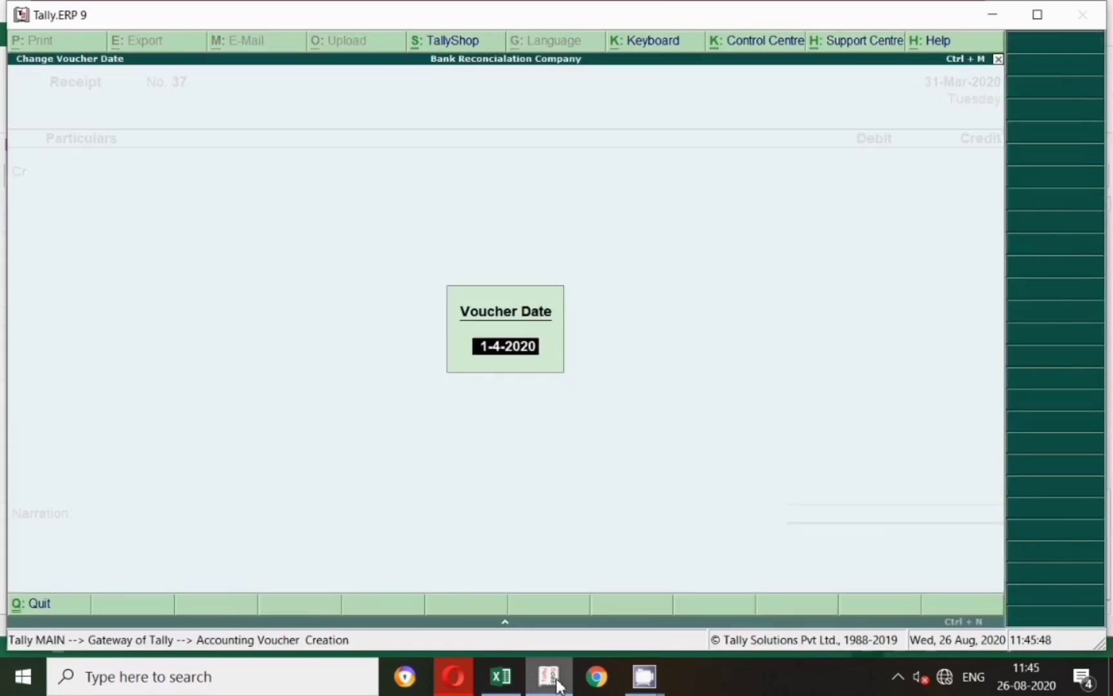
pyautogui.write('31')
pyautogui.press('Return')
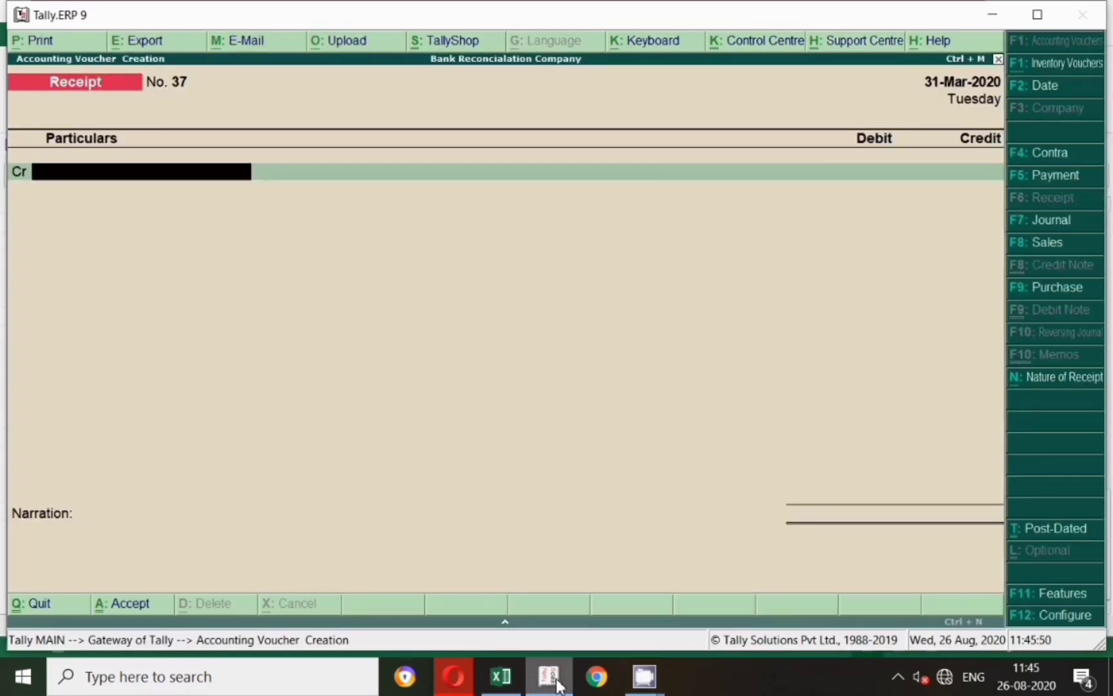
# Check row 60 in Excel and credit COLORMAX with 6,901 in the Tally receipt voucher.
pyautogui.click(513, 687)
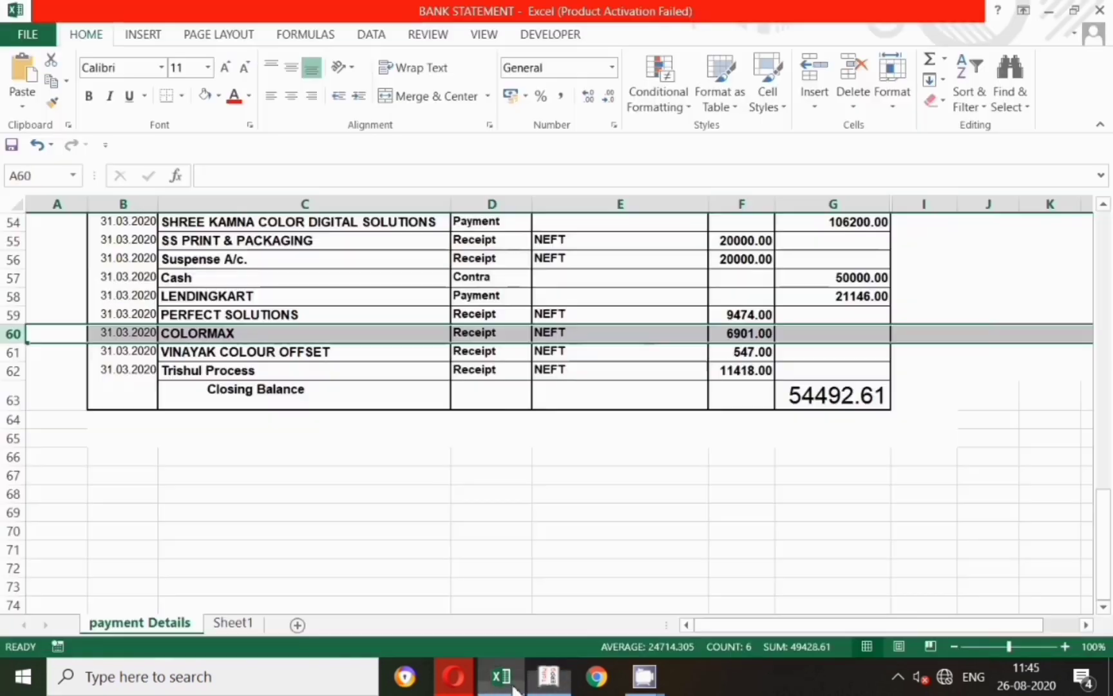
pyautogui.click(543, 686)
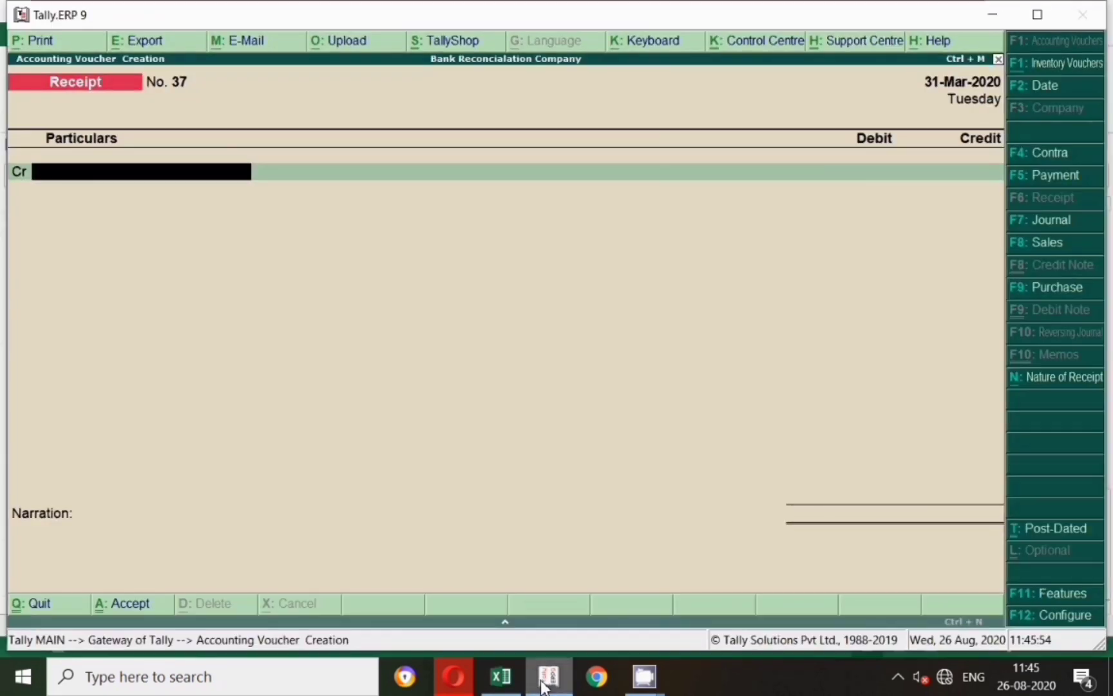
pyautogui.write('Col')
pyautogui.press('Return')
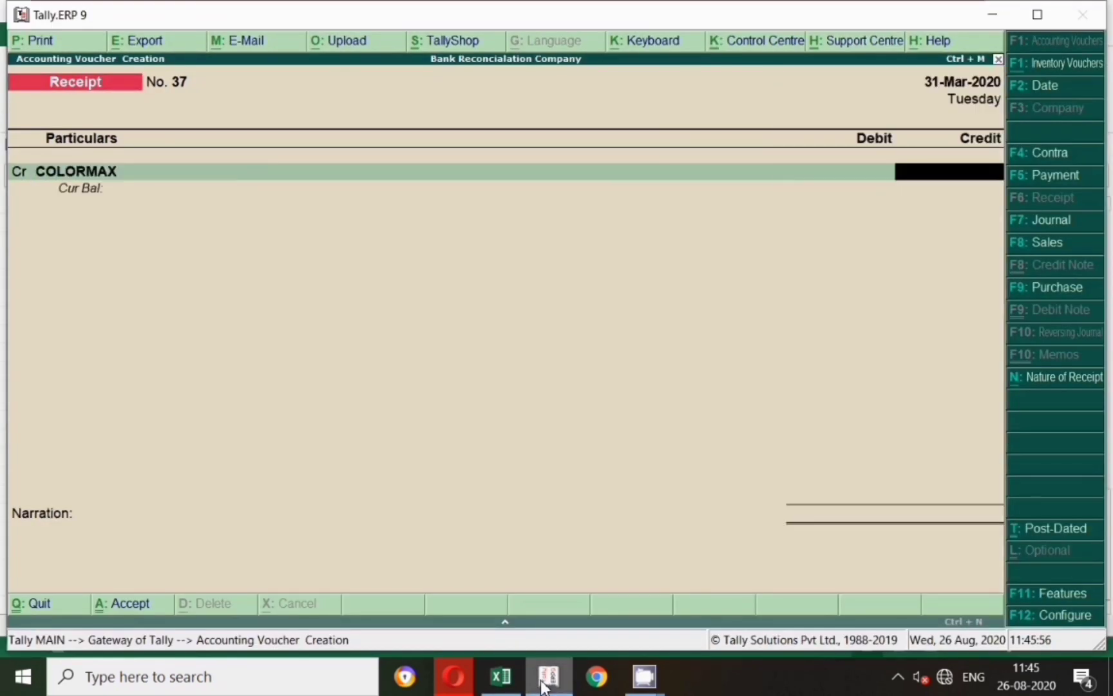
pyautogui.click(512, 688)
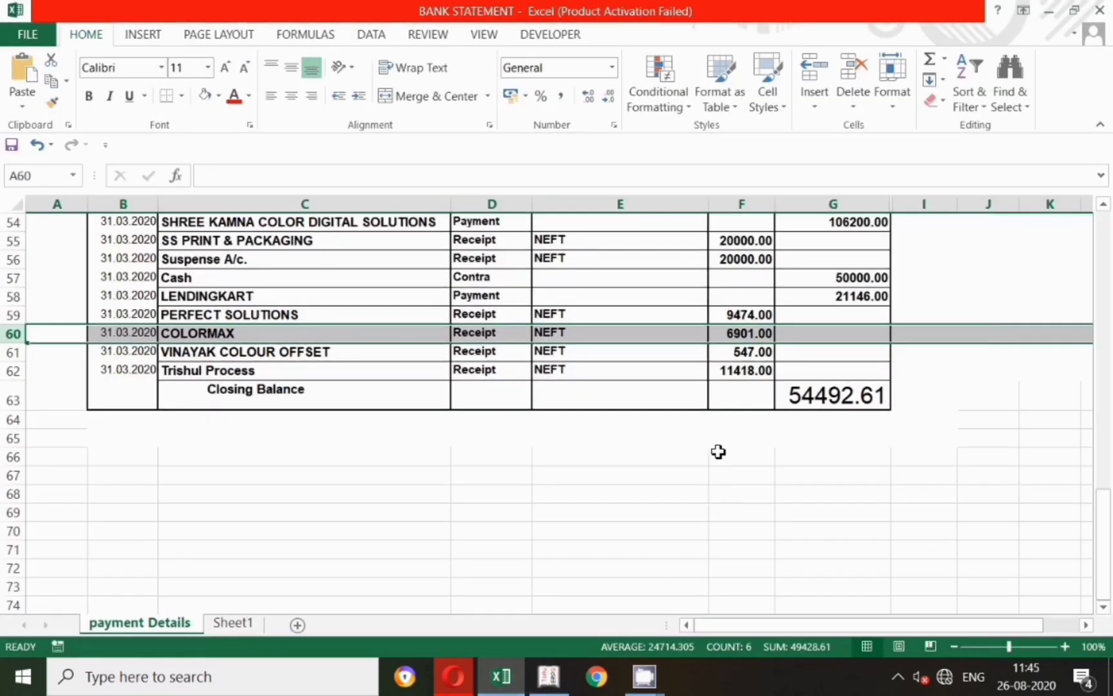
pyautogui.click(555, 686)
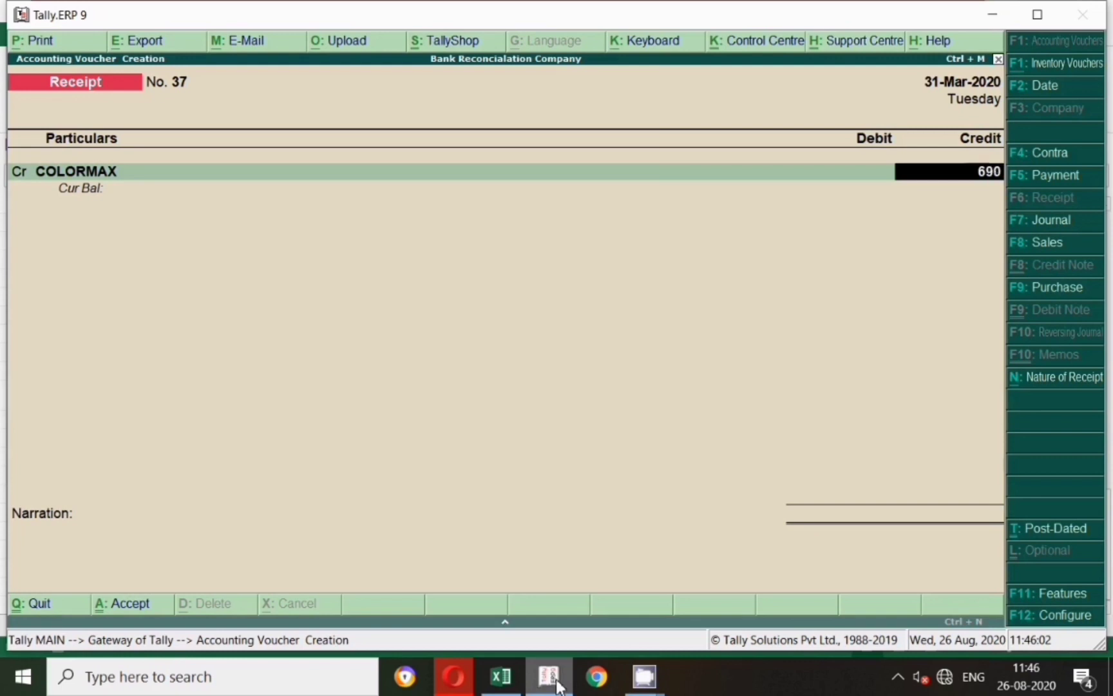
pyautogui.write('6,901')
pyautogui.press('Return')
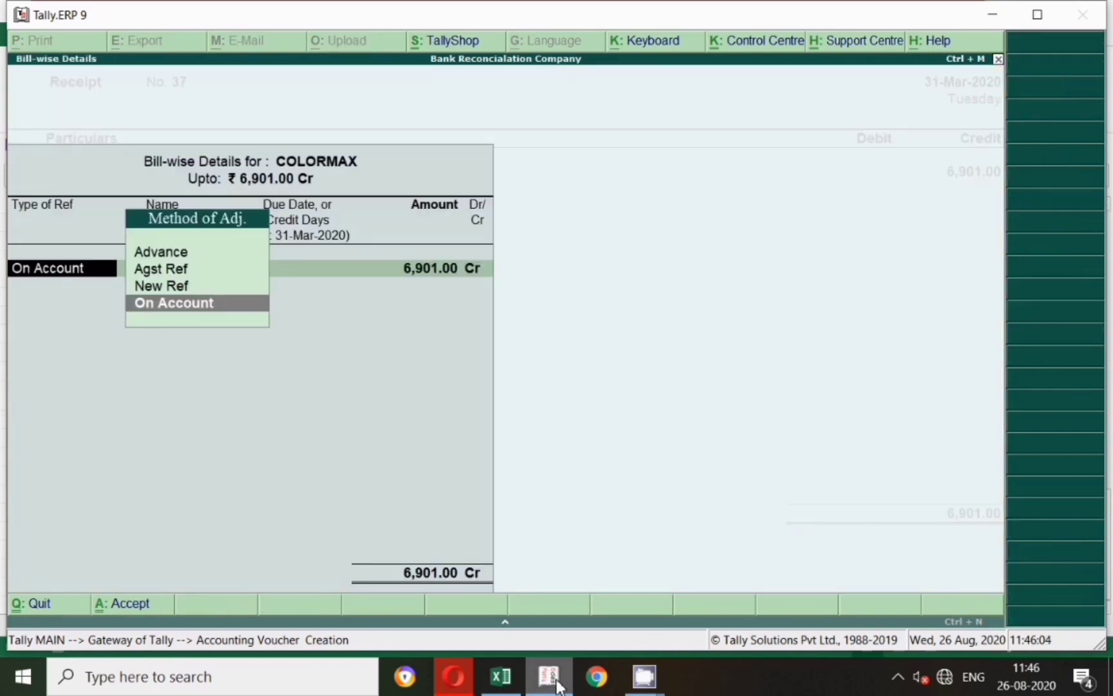
# Allocate the COLORMAX credit of 6,901.00 as a New Ref and debit the same amount to Sbi.
pyautogui.press('Up')
pyautogui.press('Return')
pyautogui.press('Return')
pyautogui.press('Return')
pyautogui.press('Return')
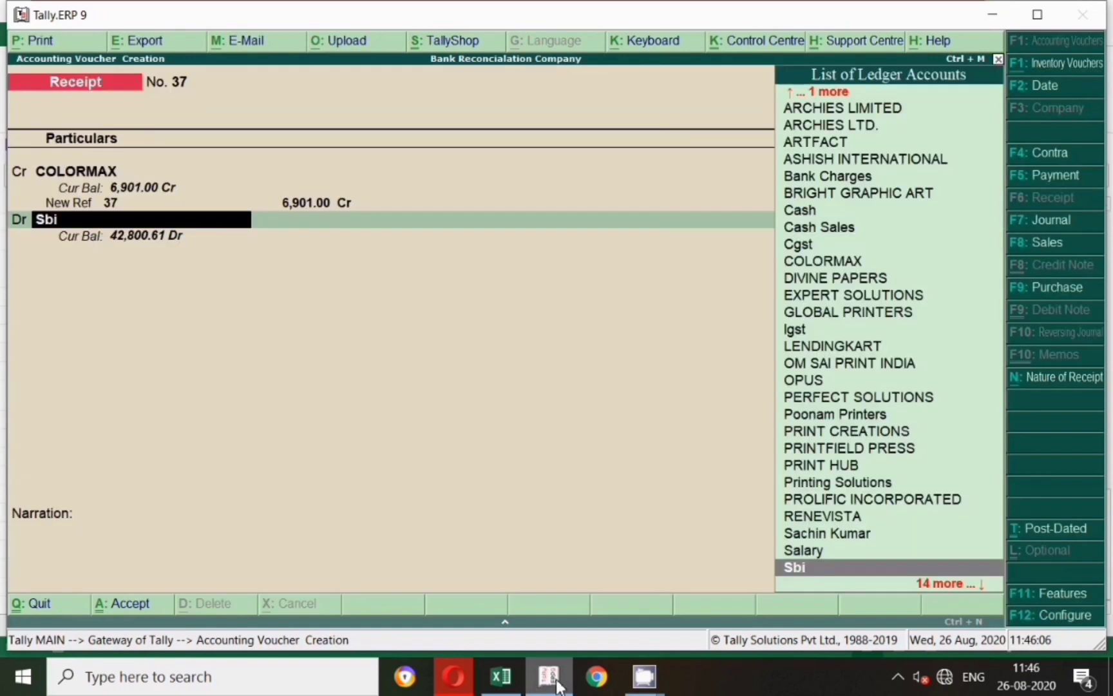
pyautogui.press('Return')
pyautogui.press('Return')
# Accept the default Sbi bank allocation and save the COLORMAX receipt voucher without a narration.
pyautogui.press('Return')
pyautogui.press('Return')
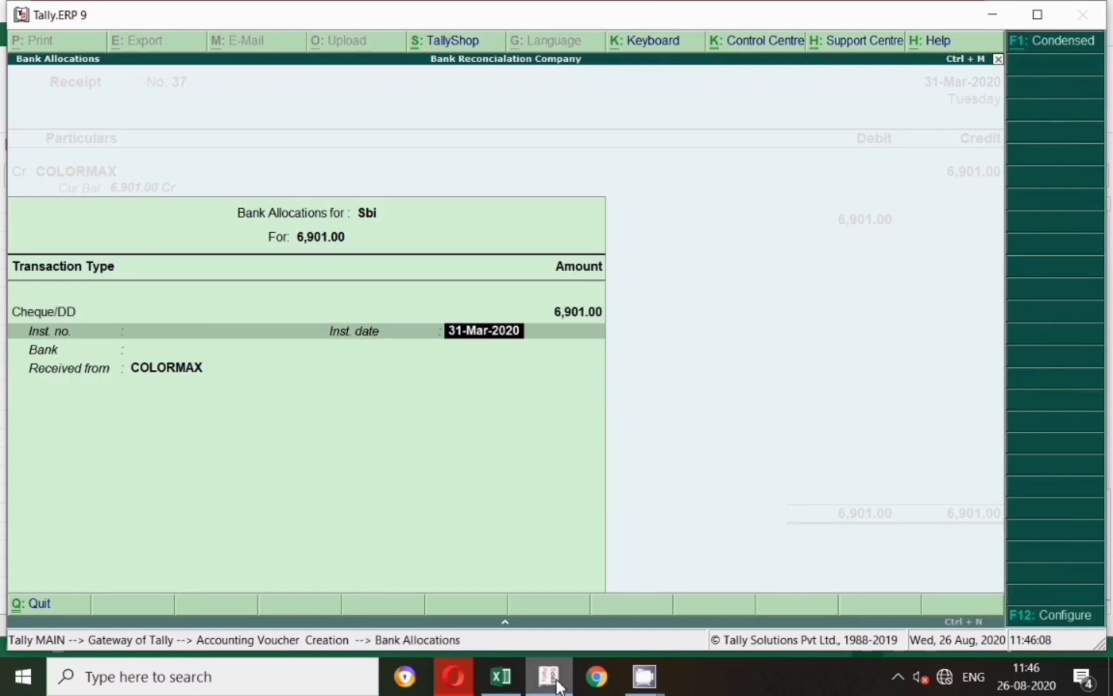
pyautogui.press('Return')
pyautogui.press('Return')
pyautogui.press('Return')
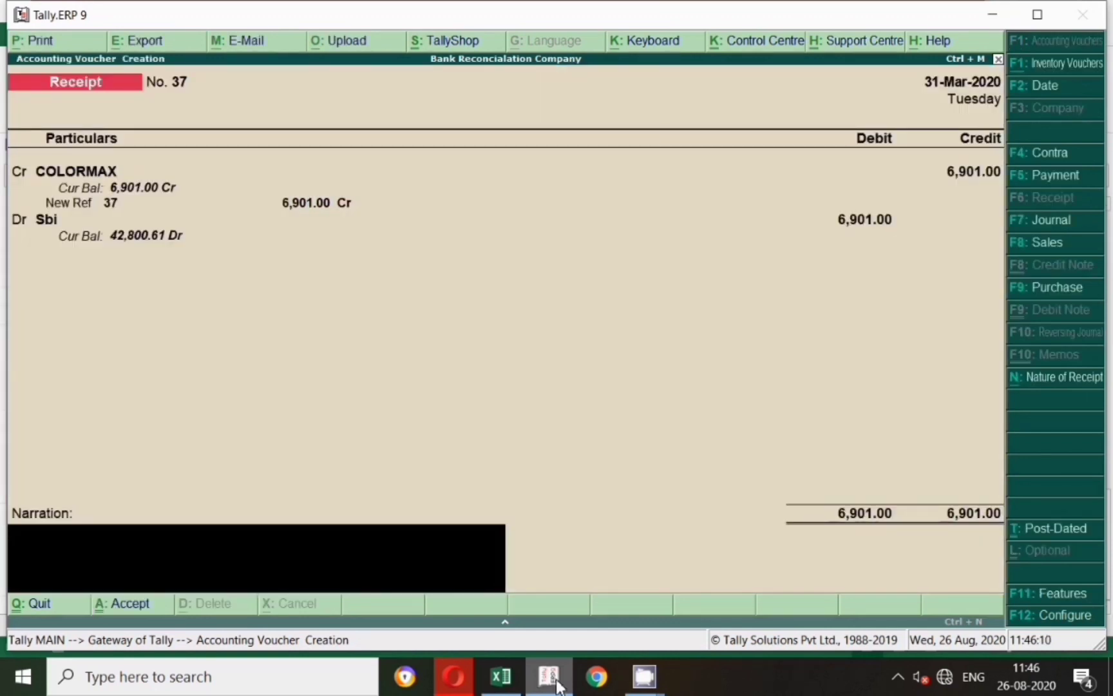
pyautogui.press('Return')
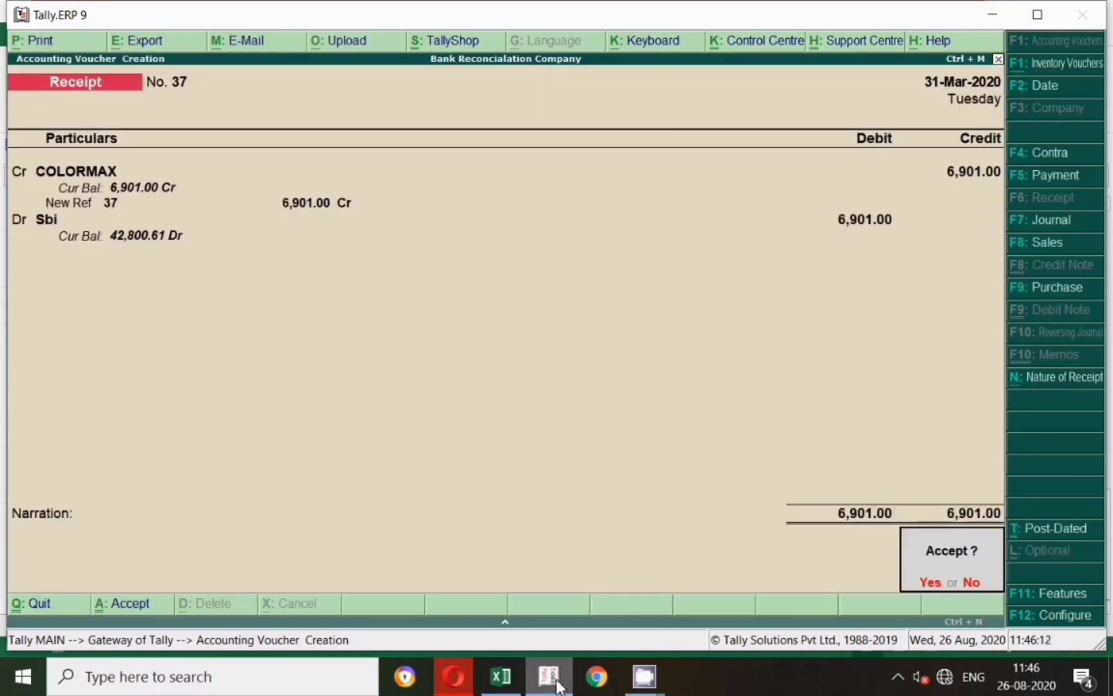
pyautogui.press('Return')
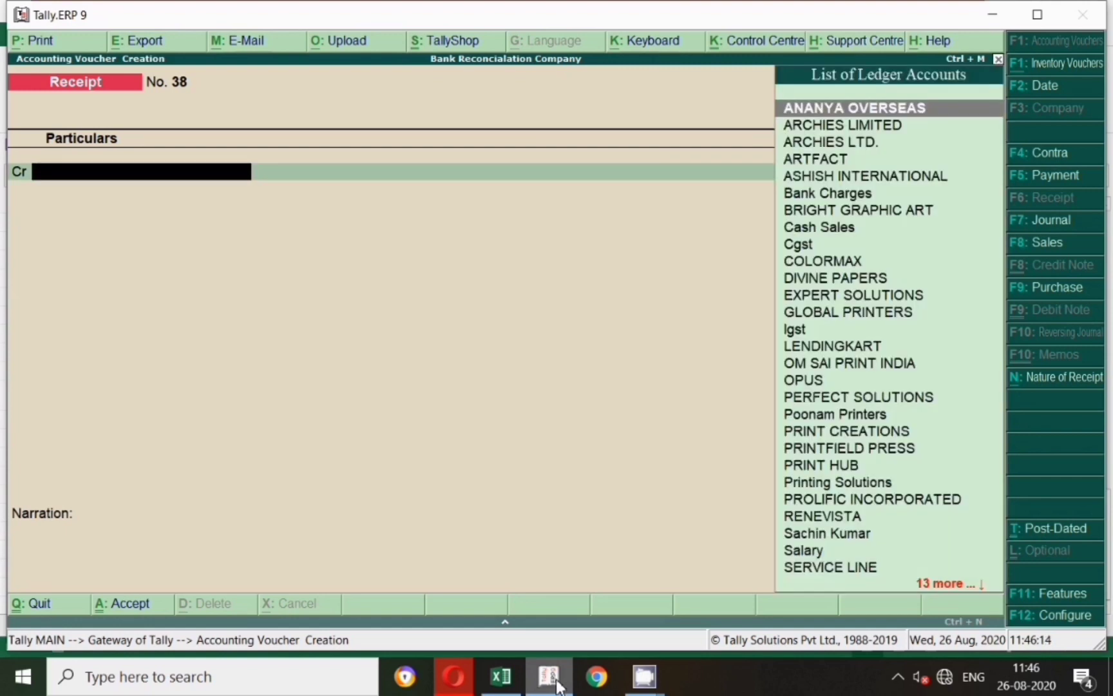
# Select row 61 in Excel, then switch to Tally and set the new receipt voucher's date to 31-Mar-2020.
pyautogui.click(501, 676)
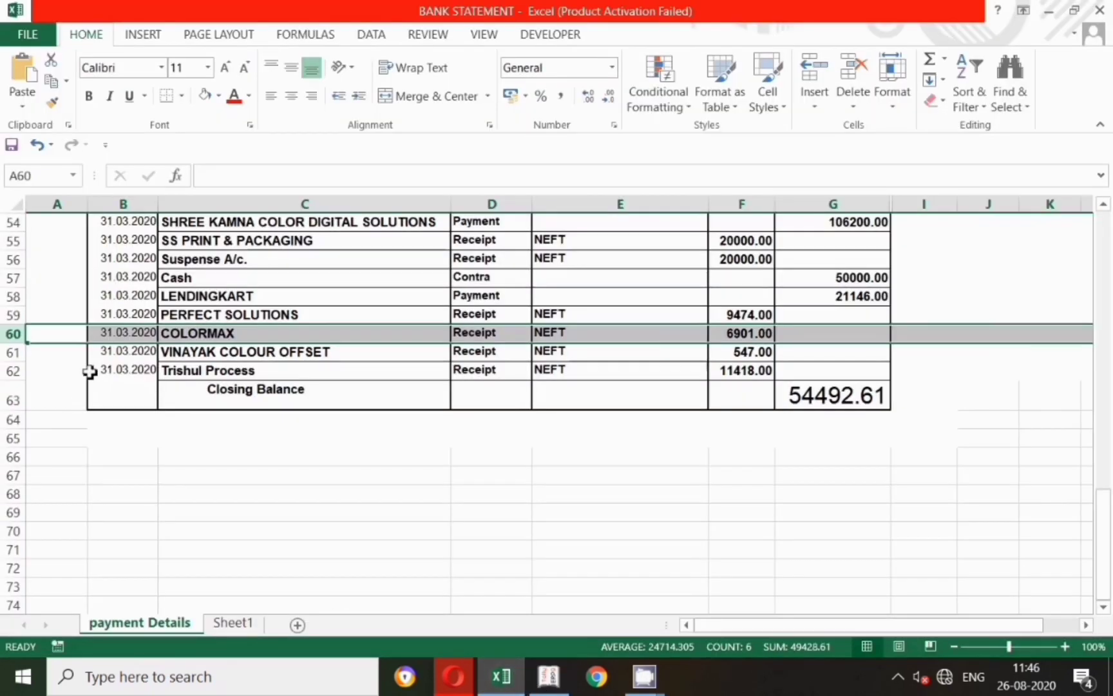
pyautogui.click(13, 353)
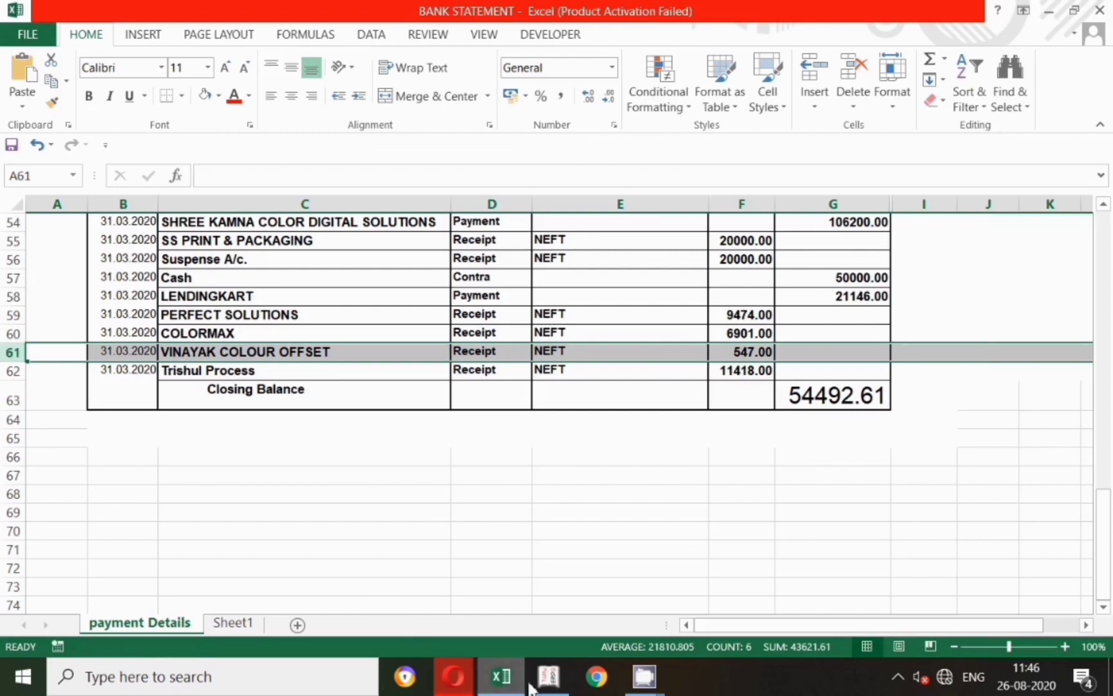
pyautogui.click(559, 685)
pyautogui.write('V')
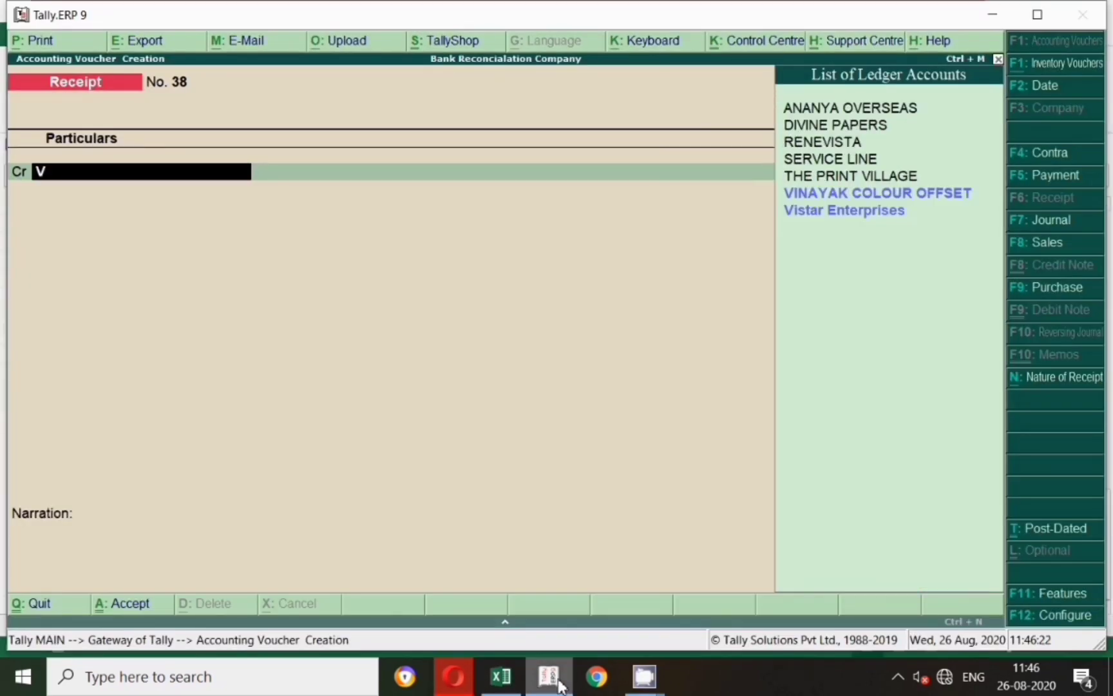
pyautogui.press('Return')
pyautogui.press('F2')
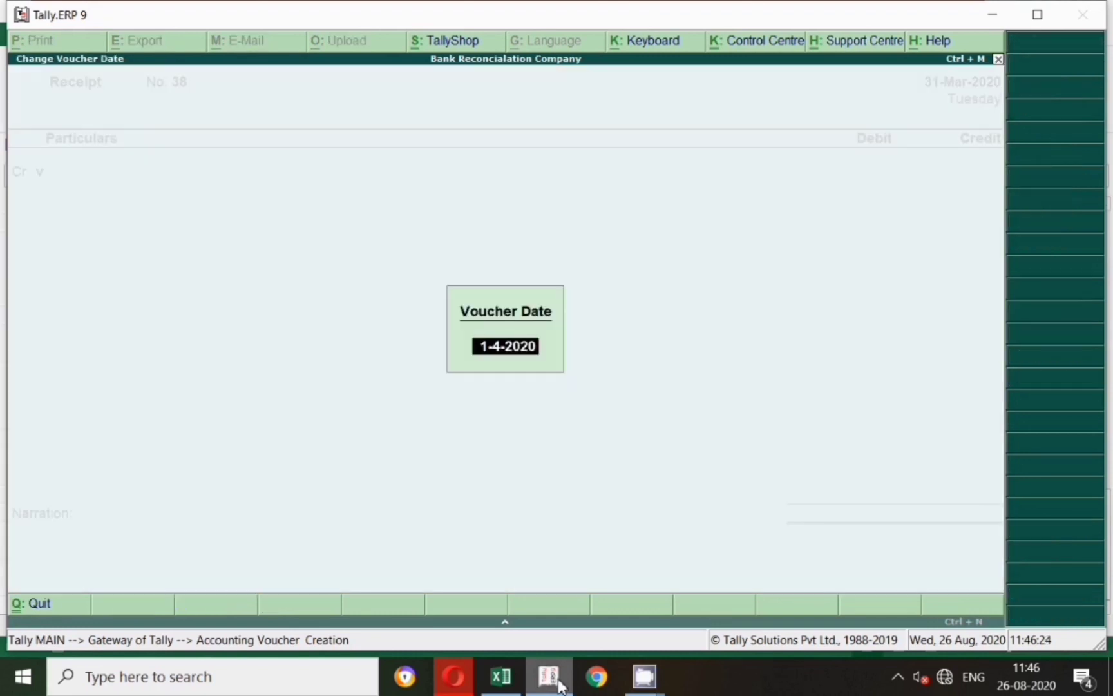
pyautogui.write('31.3')
pyautogui.press('Return')
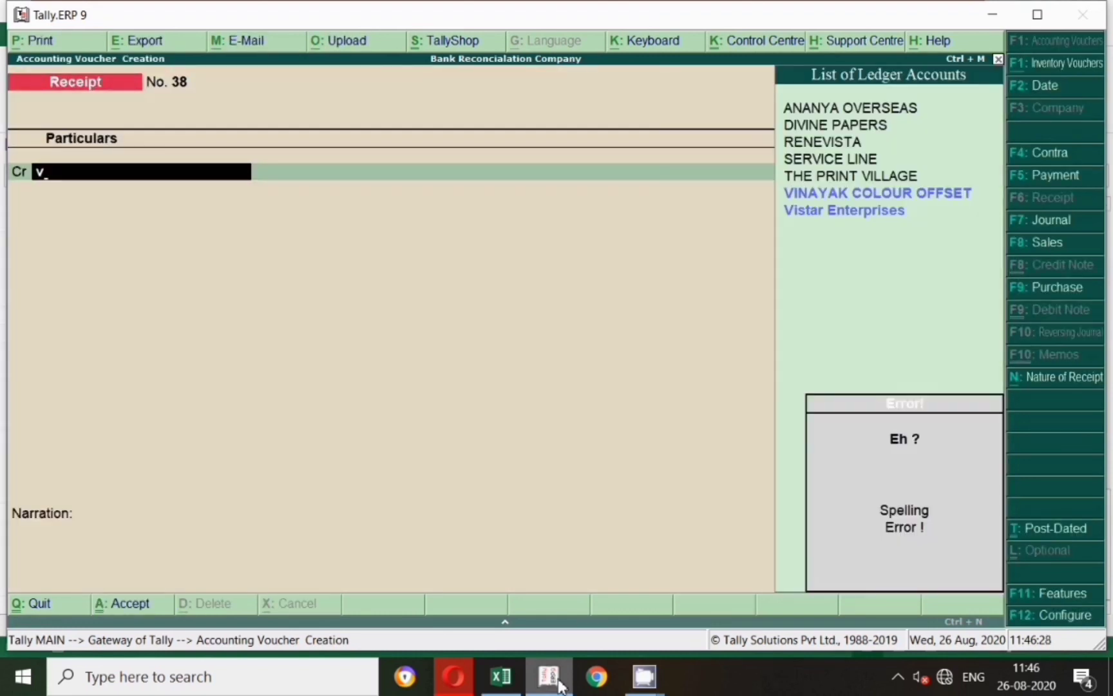
# Credit VINAYAK COLOUR OFFSET with 547 in the receipt voucher.
pyautogui.press('Return')
pyautogui.write('547')
pyautogui.press('Return')
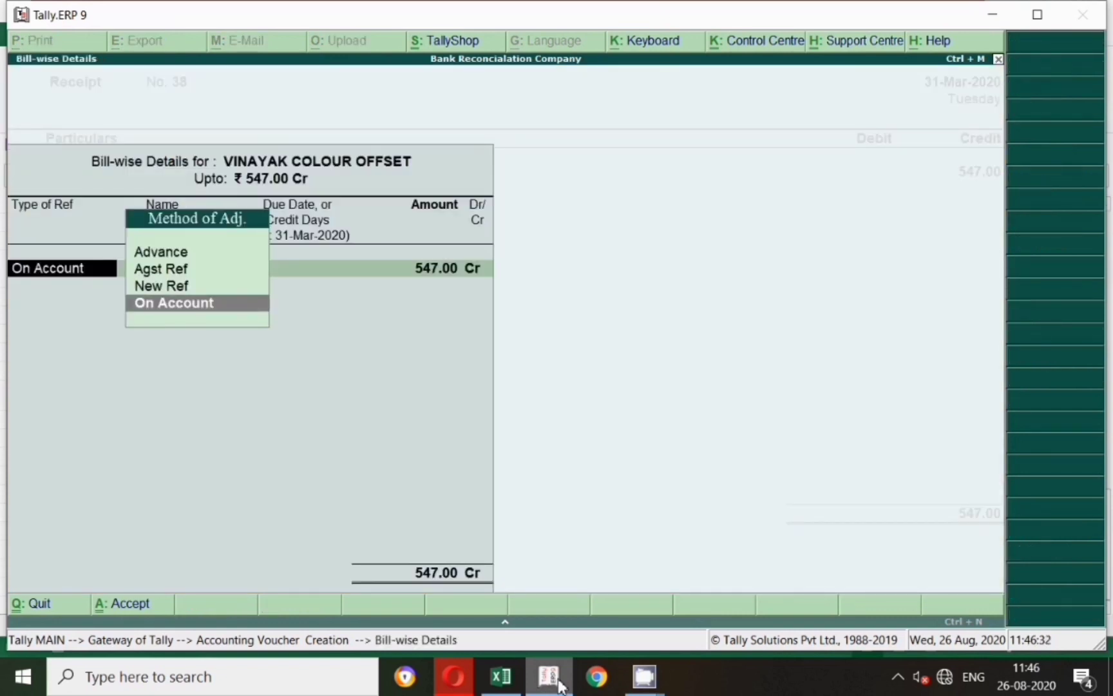
# Allocate the VINAYAK COLOUR OFFSET credit of 547.00 as a New Ref and debit the same amount to Sbi.
pyautogui.press('Up')
pyautogui.press('Return')
pyautogui.press('Return')
pyautogui.press('Return')
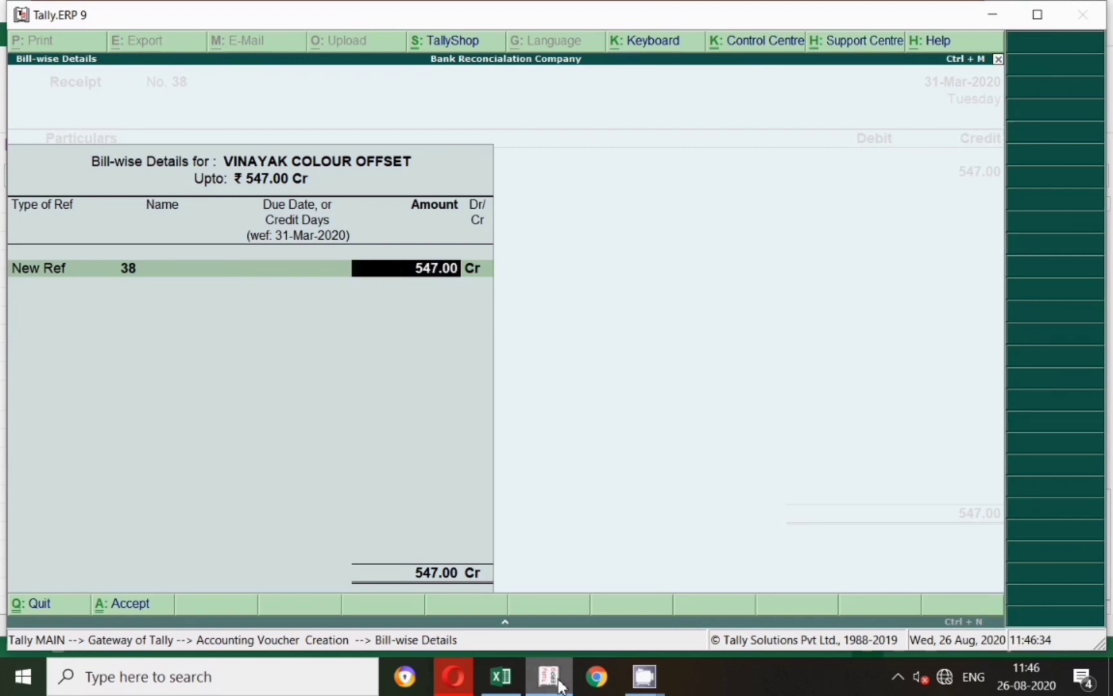
pyautogui.press('Return')
pyautogui.press('Return')
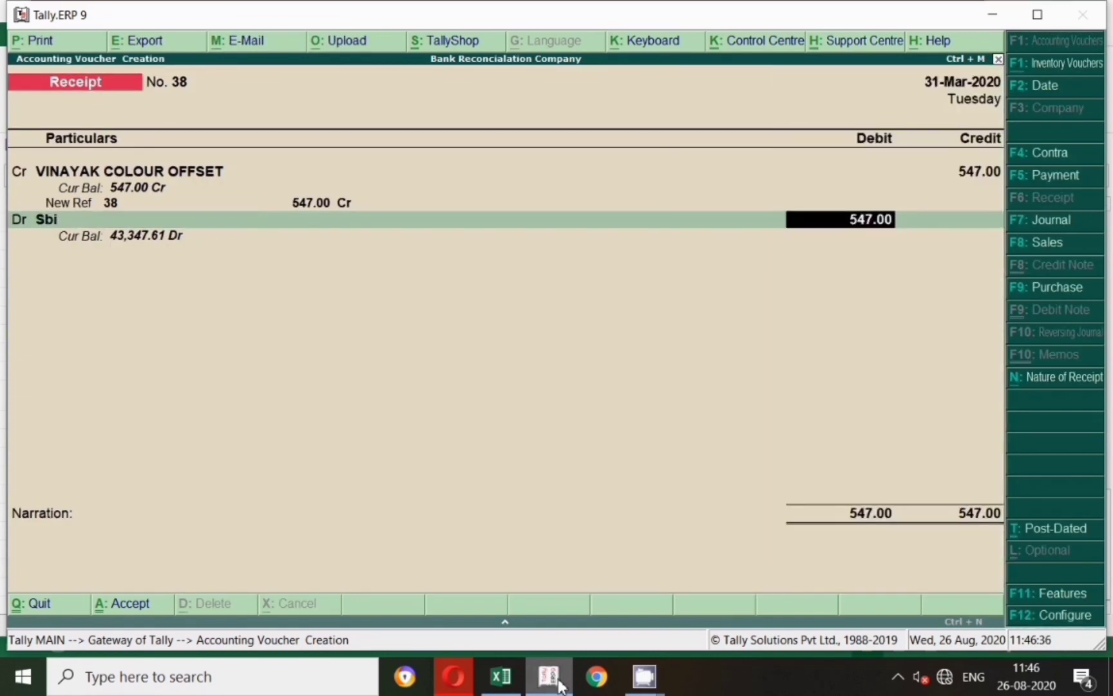
pyautogui.press('Return')
# Accept the default Sbi bank allocation and save the VINAYAK COLOUR OFFSET receipt voucher without a narration.
pyautogui.press('Return')
pyautogui.press('Return')
pyautogui.press('Return')
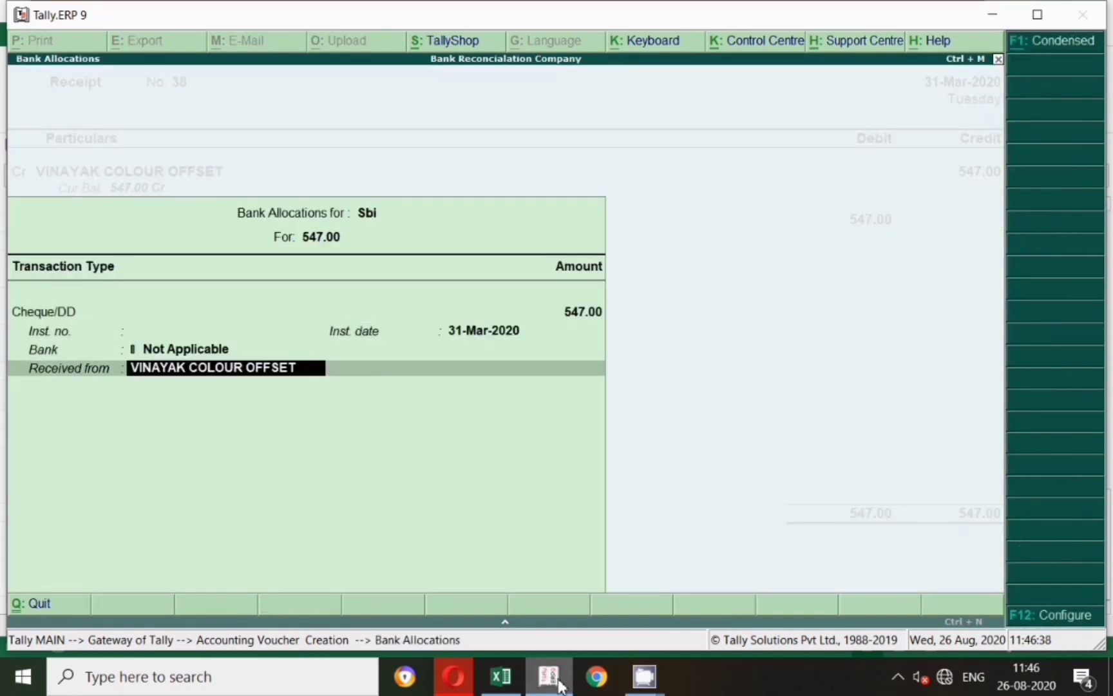
pyautogui.press('Return')
pyautogui.press('Return')
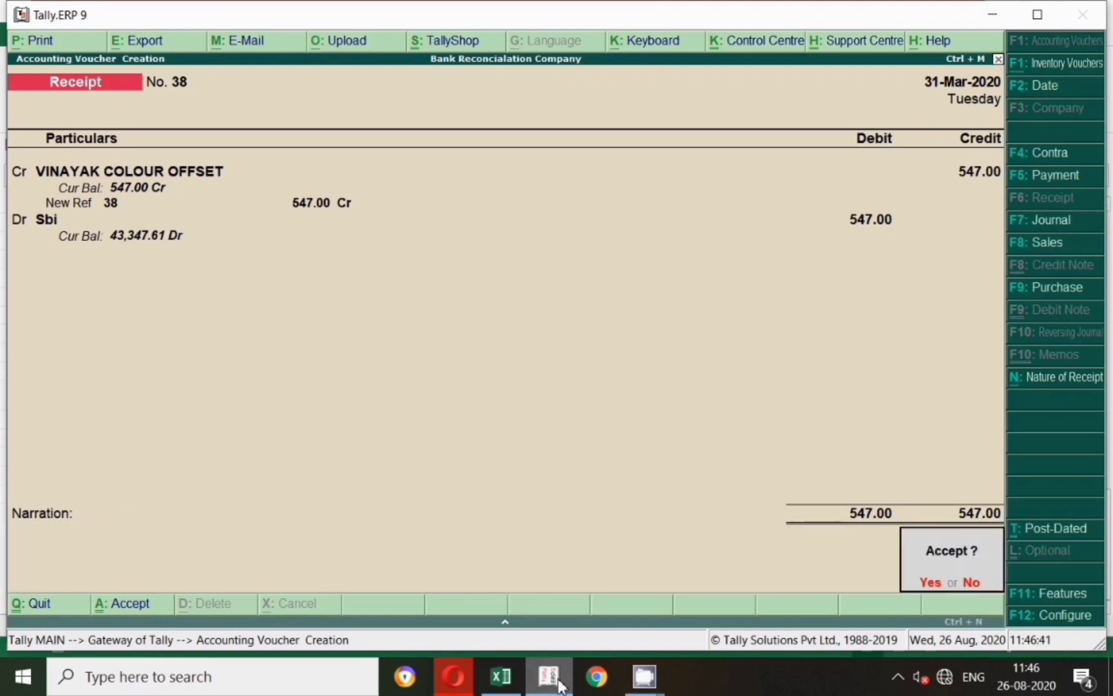
pyautogui.press('Return')
# Select row 62 in Excel, then return to Tally and set the next receipt voucher's date to 31-Mar-2020.
pyautogui.hotkey('alt', 'Tab')
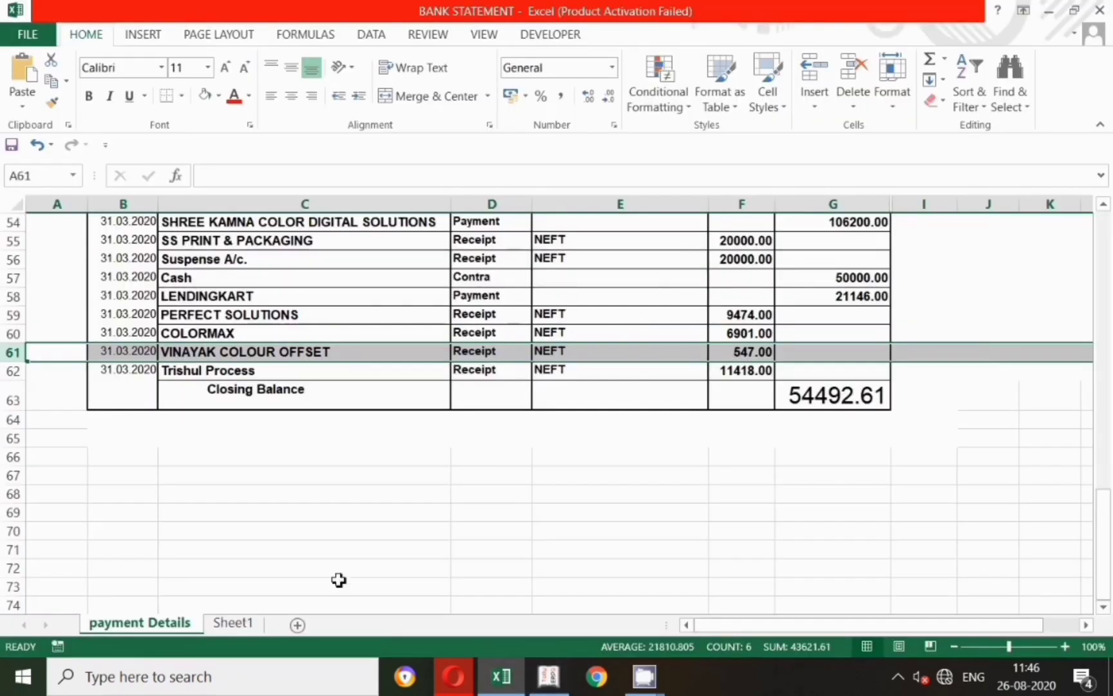
pyautogui.click(15, 371)
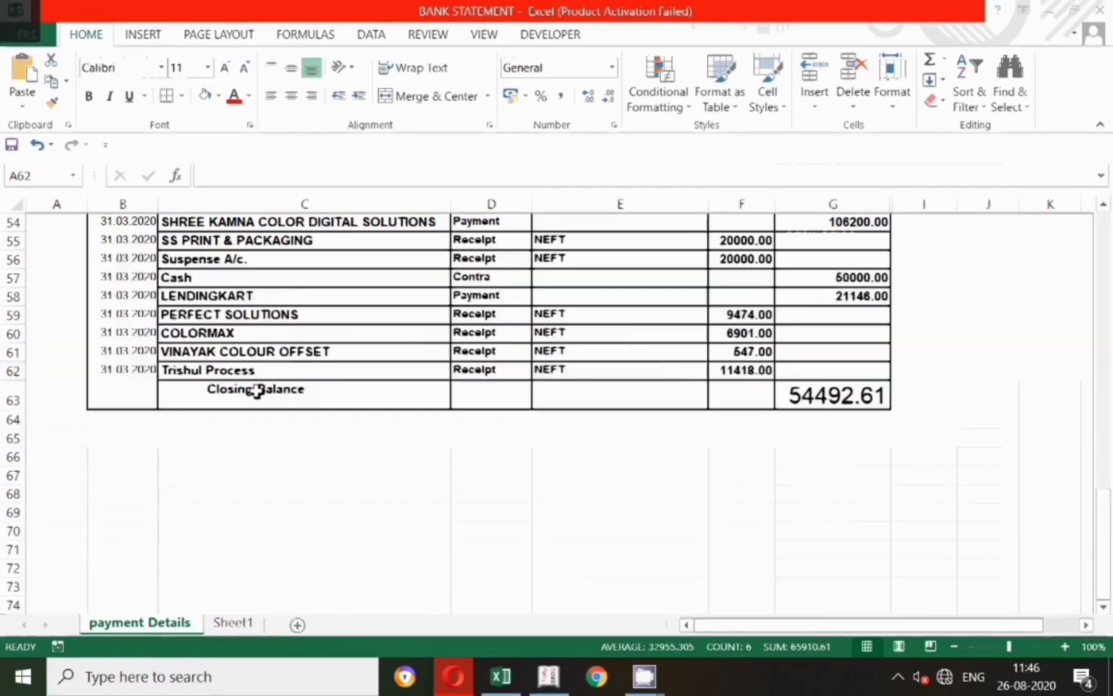
pyautogui.hotkey('alt', 'Tab')
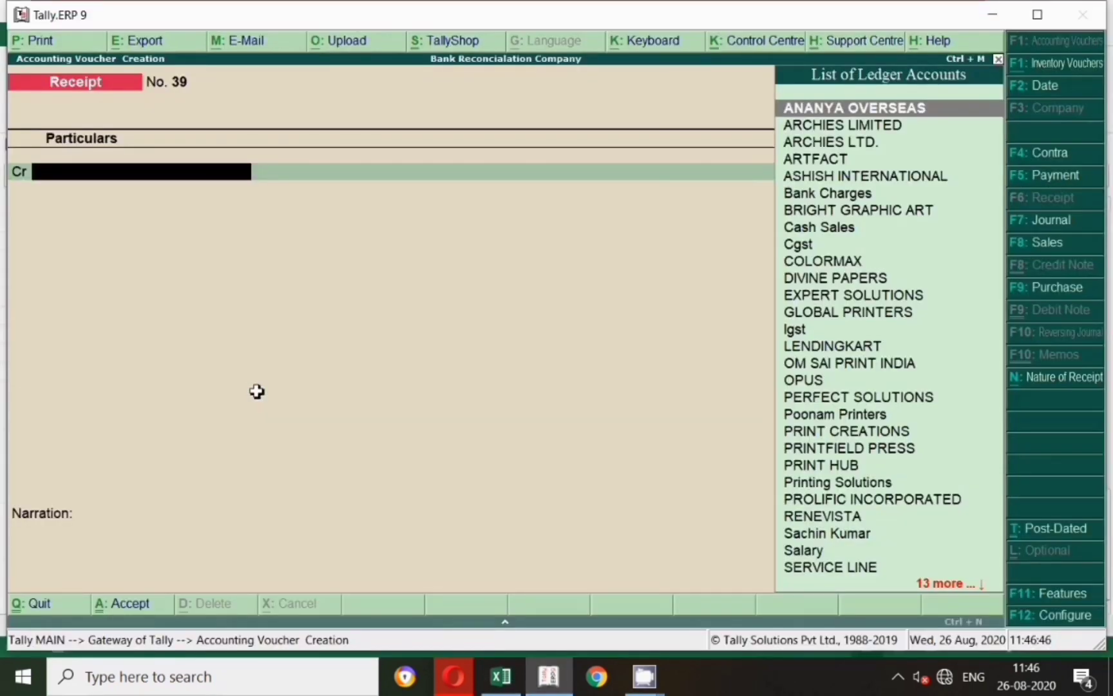
pyautogui.press('F2')
pyautogui.write('31.3')
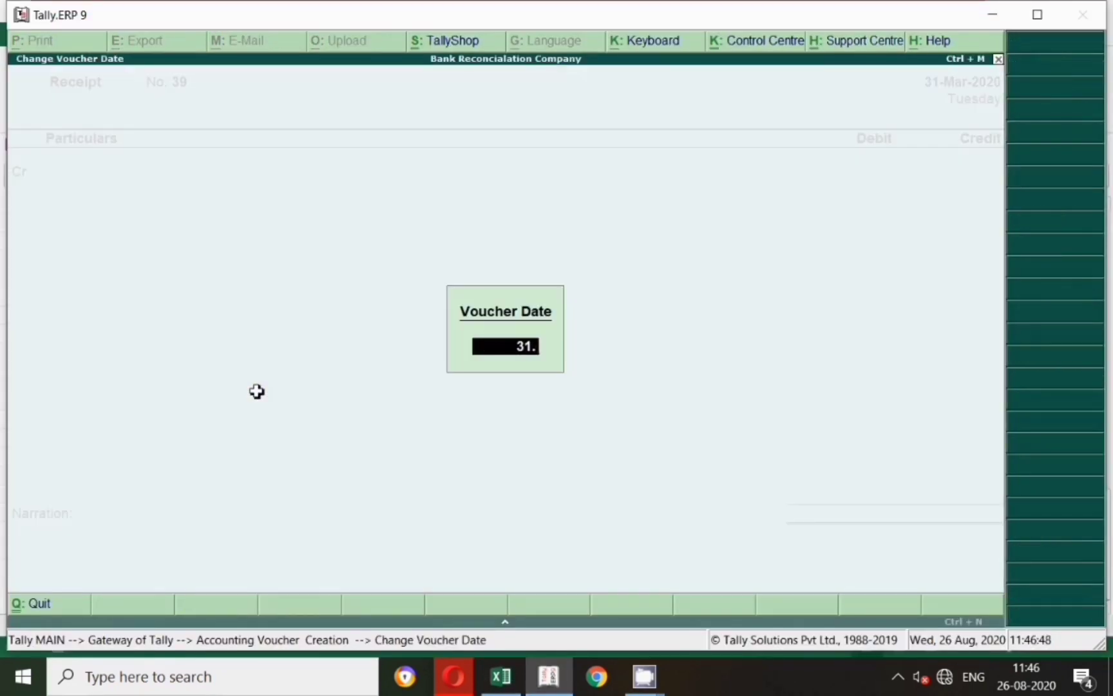
pyautogui.press('Return')
# Check row 62 in Excel and credit Trishul Process with 11,418 in the Tally receipt voucher.
pyautogui.hotkey('alt', 'Tab')
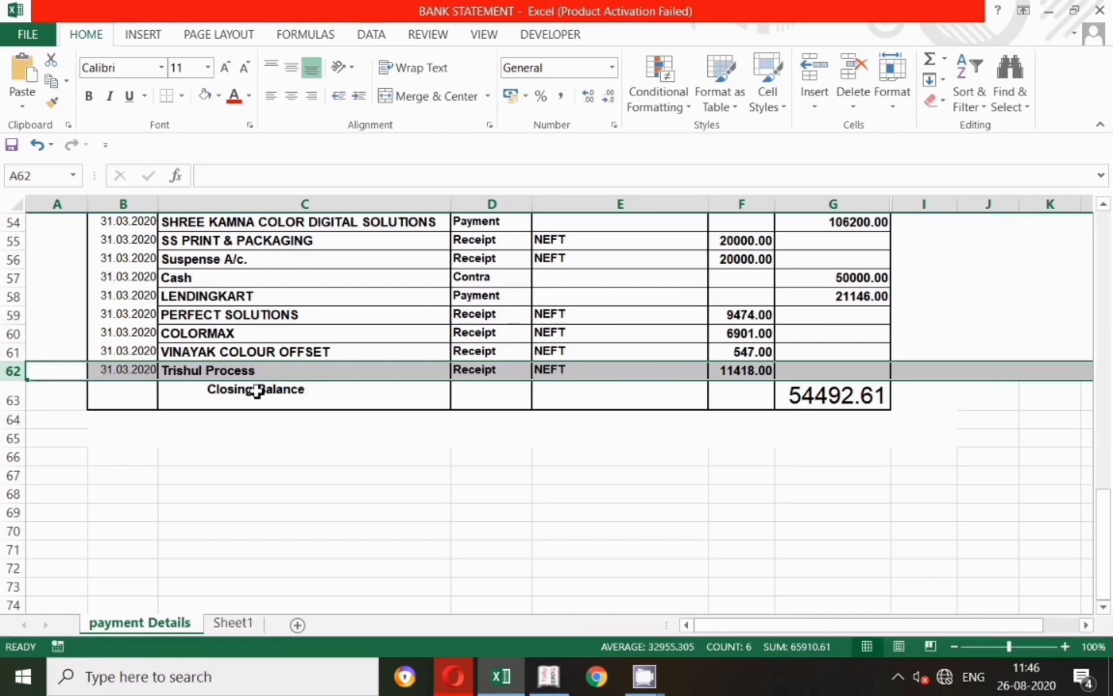
pyautogui.hotkey('alt', 'Tab')
pyautogui.write('Tri')
pyautogui.press('Return')
pyautogui.hotkey('alt', 'Tab')
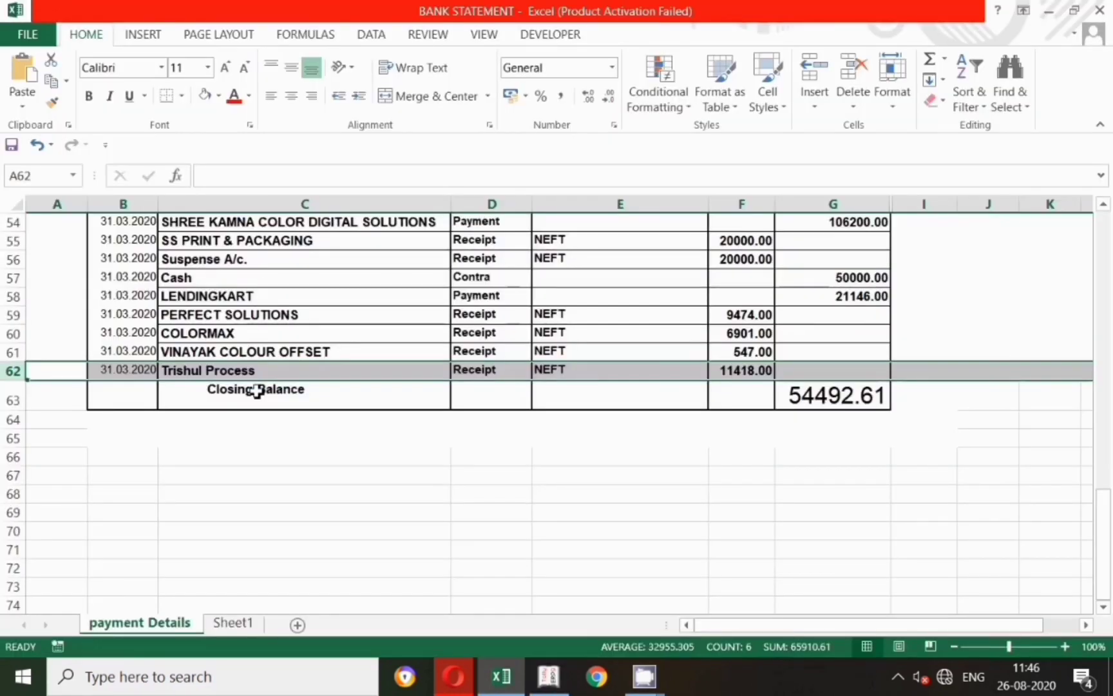
pyautogui.hotkey('alt', 'Tab')
pyautogui.write('114')
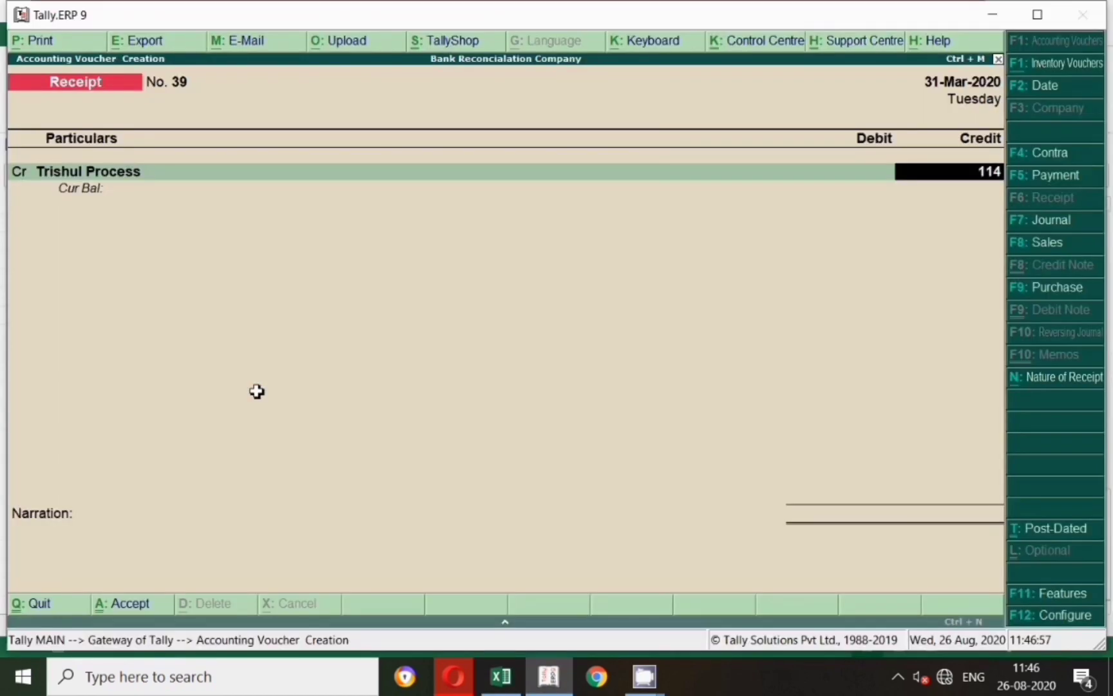
pyautogui.press('Return')
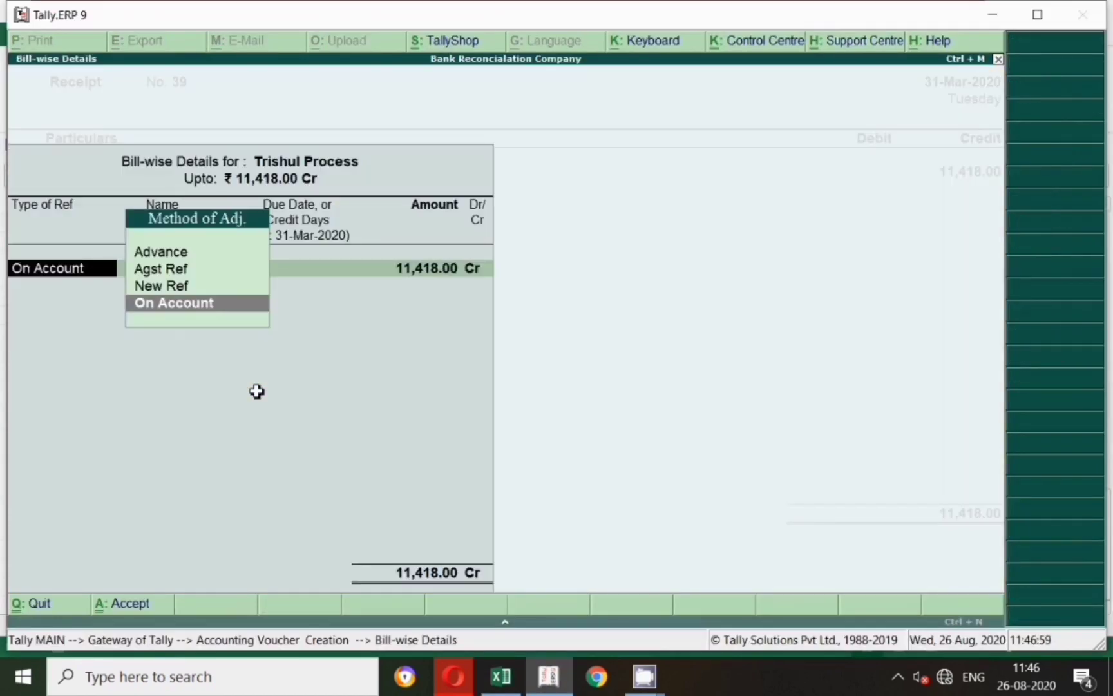
# Allocate the Trishul Process credit of 11,418.00 as a New Ref and debit the same amount to Sbi.
pyautogui.press('Up')
pyautogui.press('Return')
pyautogui.press('Return')
pyautogui.press('Return')
pyautogui.press('Return')
pyautogui.press('Return')
pyautogui.press('Return')
pyautogui.press('Return')
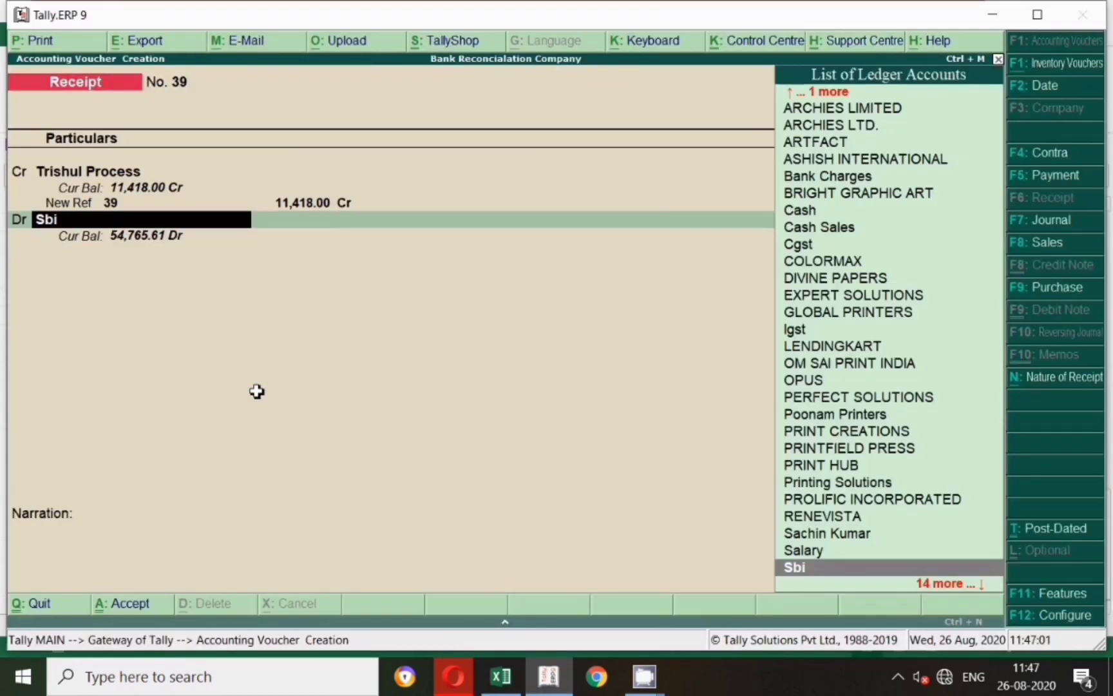
pyautogui.press('Return')
pyautogui.press('Return')
# Accept the 11,418.00 debit with its default Sbi bank allocation and save the Trishul Process receipt voucher without a narration.
pyautogui.press('Return')
pyautogui.press('Return')
pyautogui.press('Return')
pyautogui.press('Return')
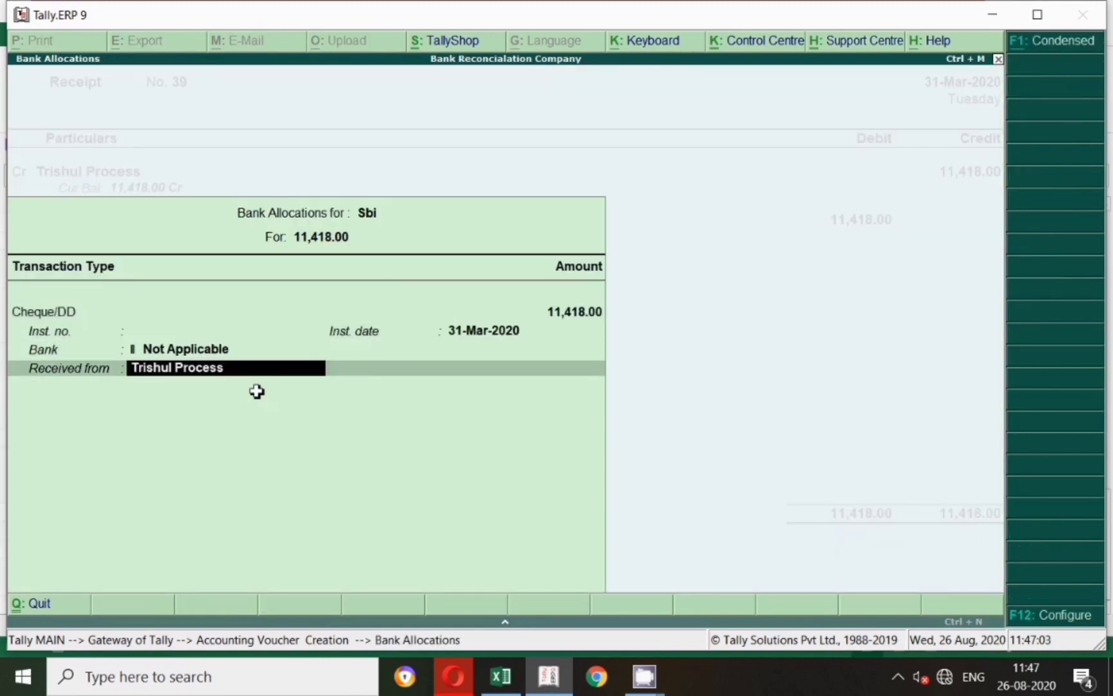
pyautogui.press('Return')
pyautogui.press('Return')
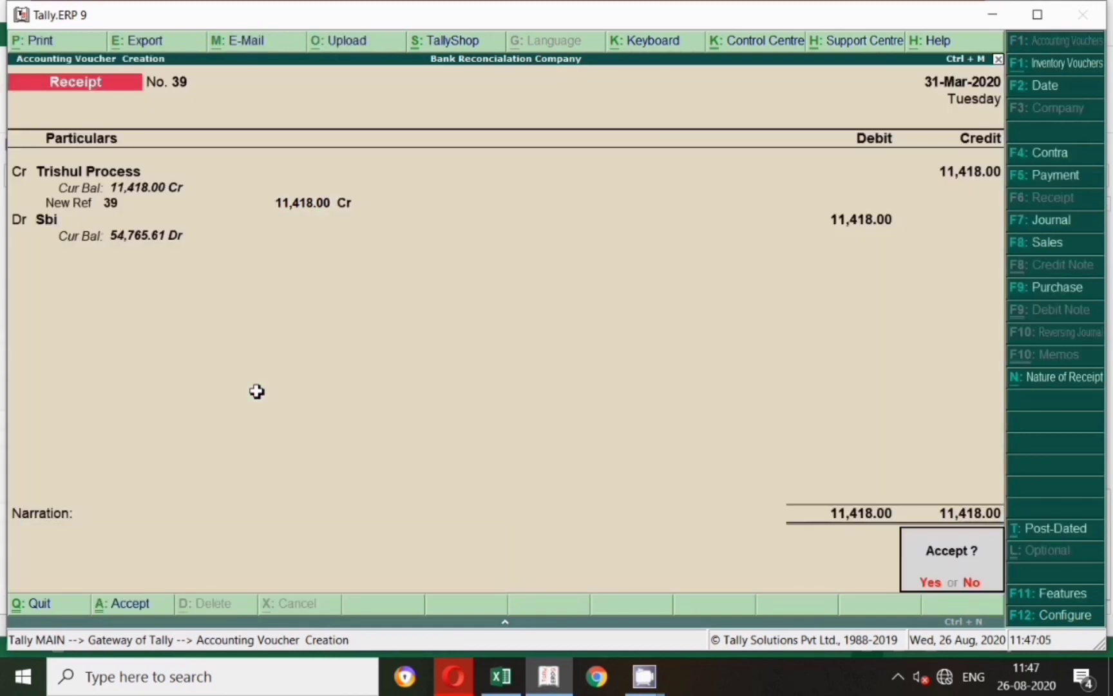
pyautogui.press('Return')
# Check the 31.03.2020 entries in Excel rows 54 to 62, then quit voucher creation in Tally and display the Day Book.
pyautogui.hotkey('alt', 'Tab')
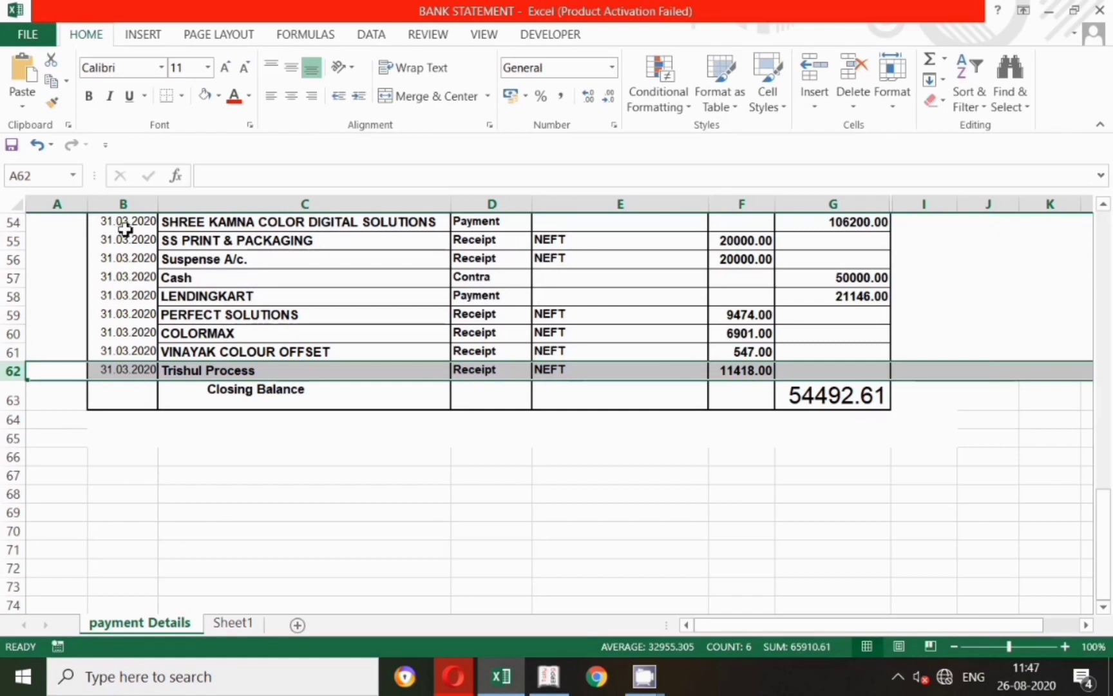
pyautogui.moveTo(126, 221); pyautogui.dragTo(151, 371)
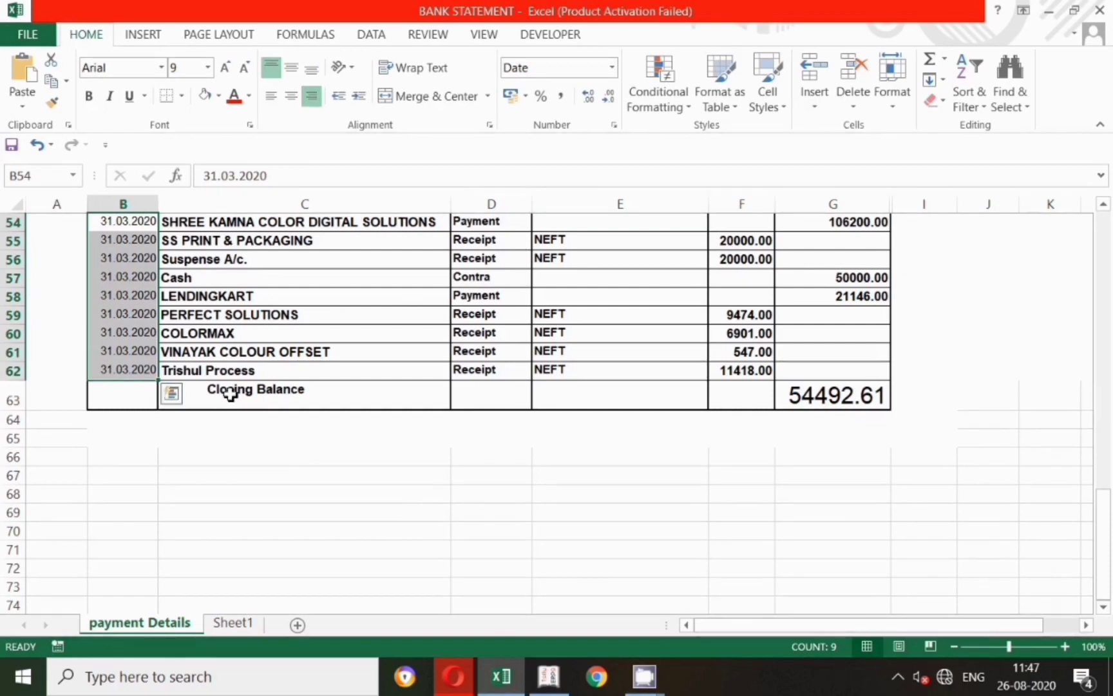
pyautogui.hotkey('alt', 'Tab')
pyautogui.press('Escape')
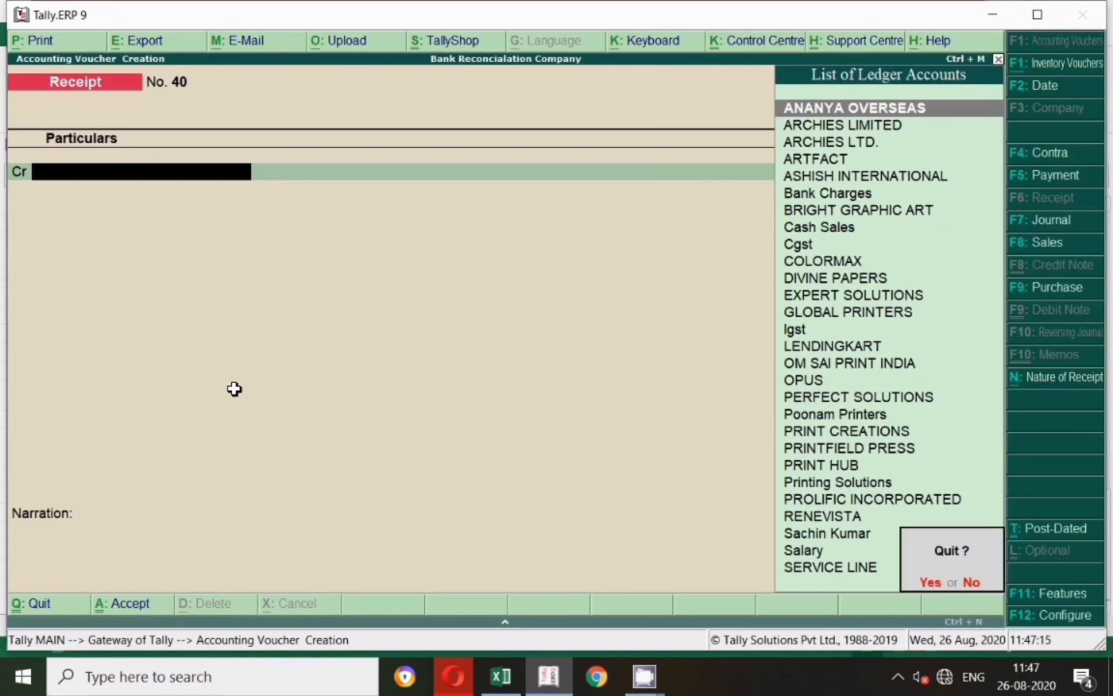
pyautogui.press('Return')
pyautogui.press('d')
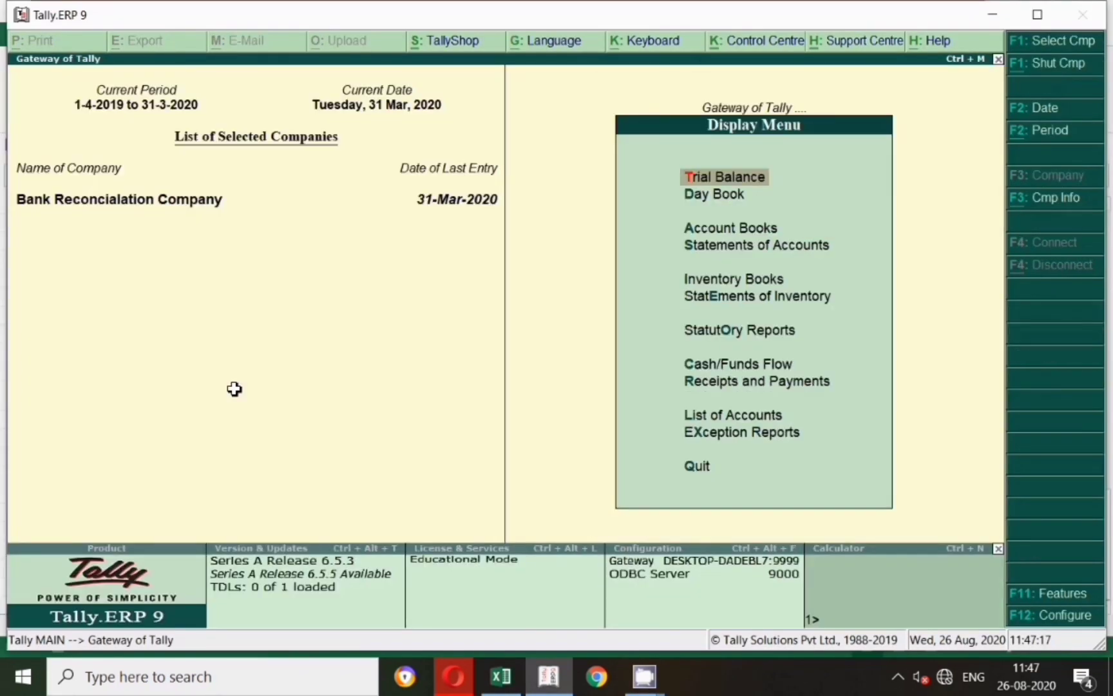
pyautogui.press('Down')
pyautogui.press('Return')
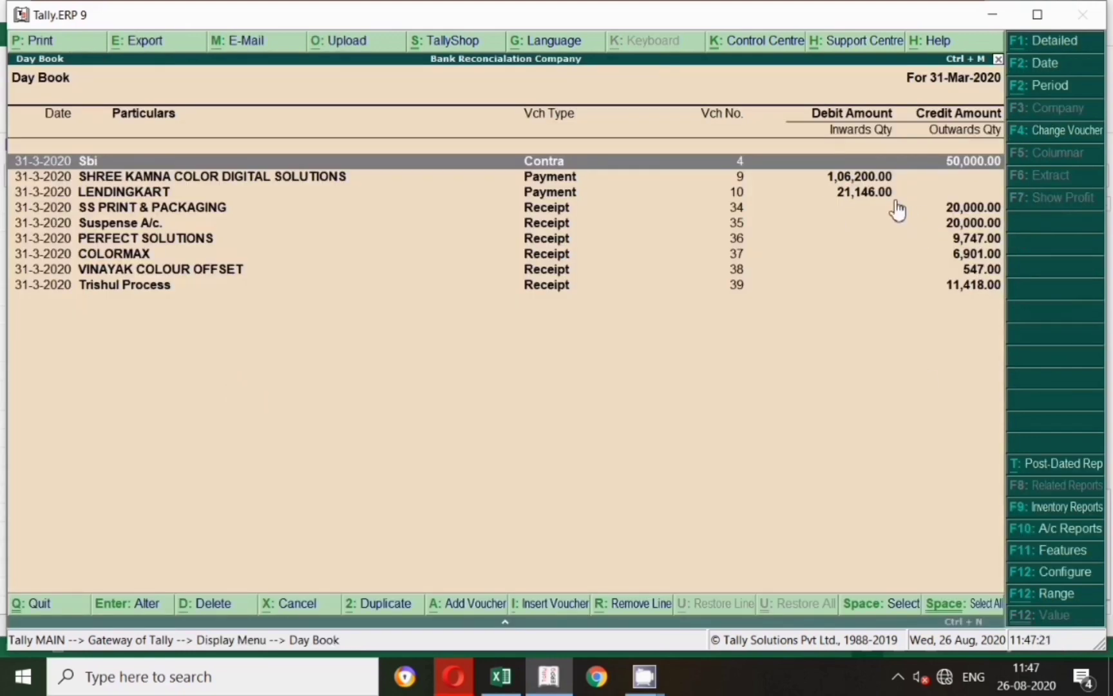
# Mark each 31-3-2020 voucher in the Day Book, from the Sbi contra to Trishul Process, and compare them with the Excel statement.
pyautogui.press('space')
pyautogui.press('space')
pyautogui.press('space')
pyautogui.press('space')
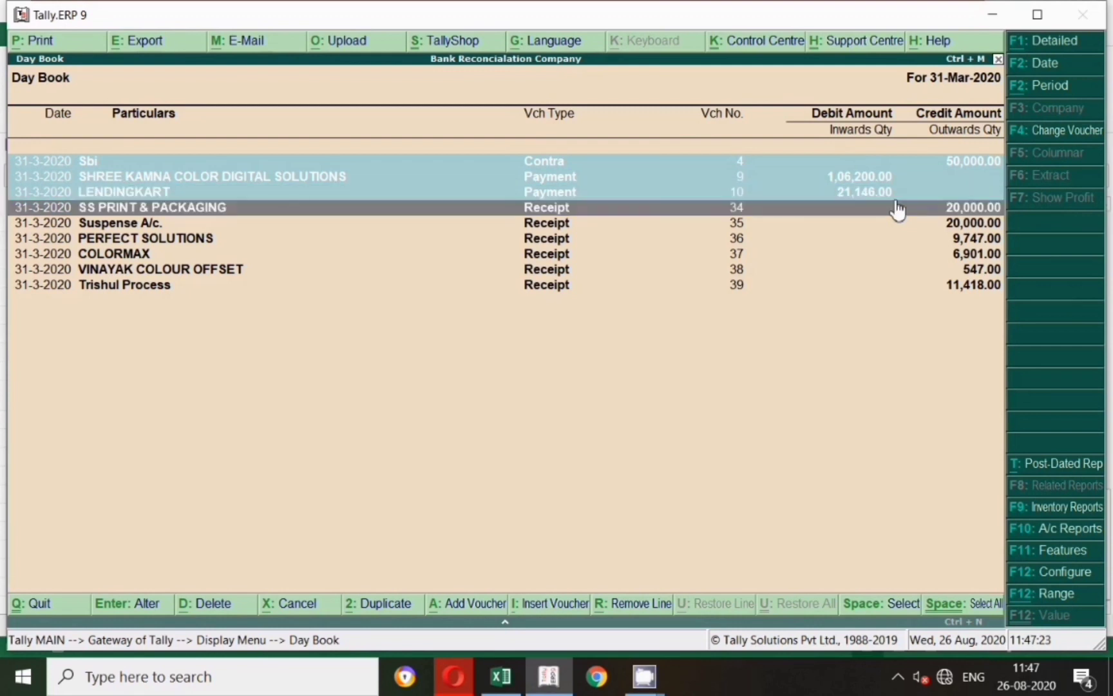
pyautogui.press('space')
pyautogui.press('space')
pyautogui.press('space')
pyautogui.press('space')
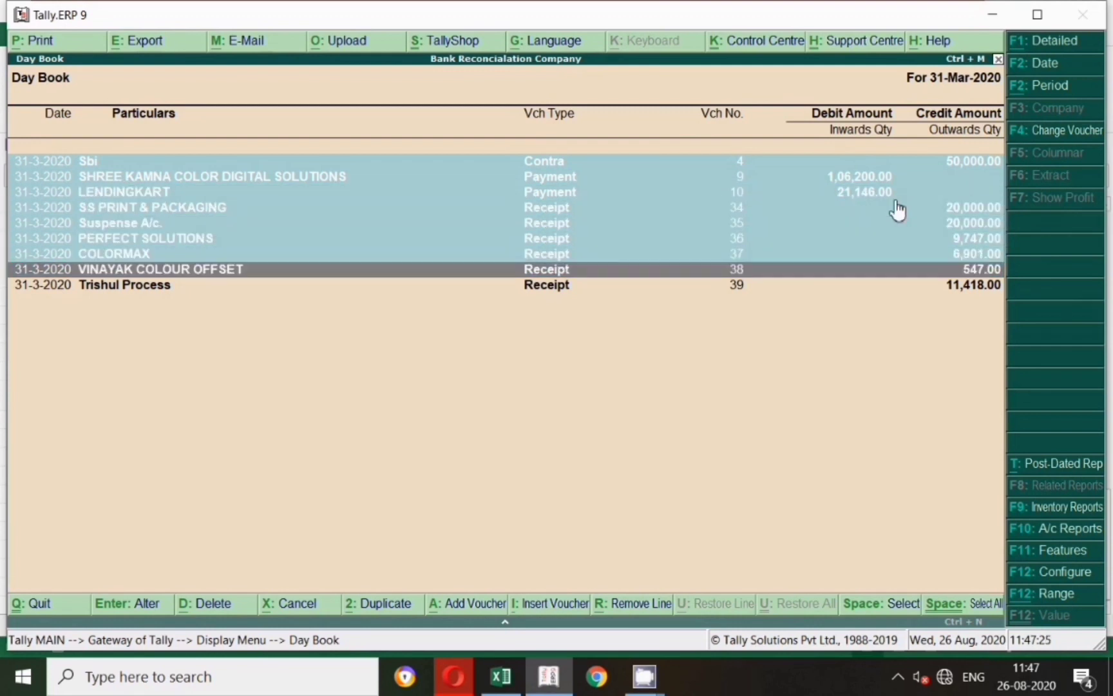
pyautogui.press('space')
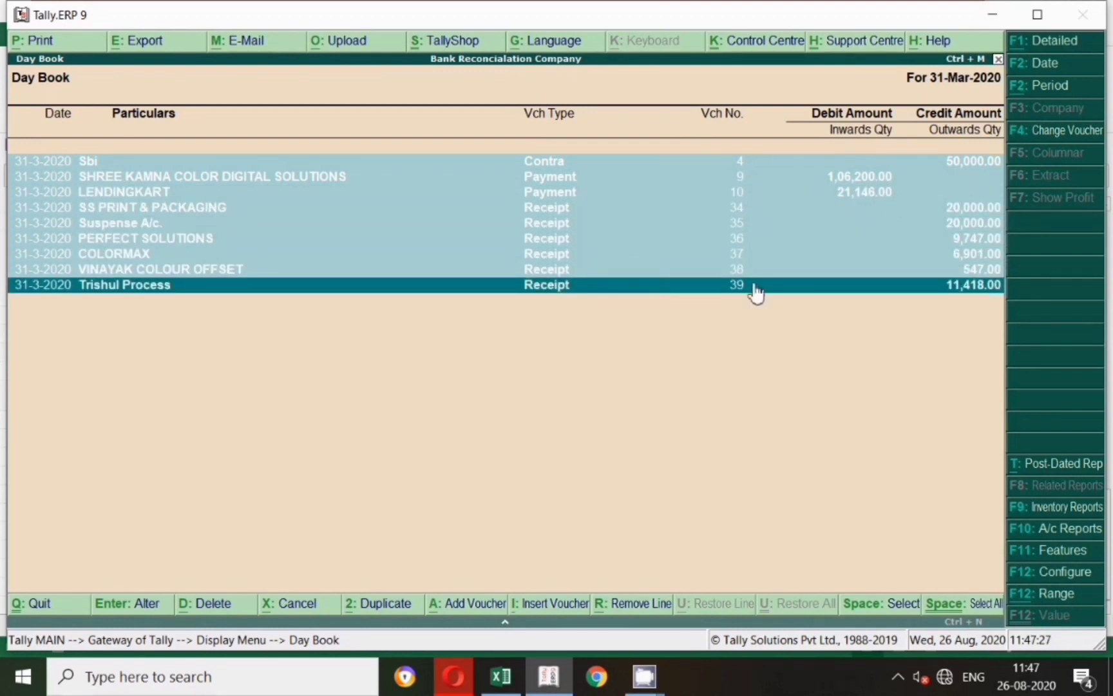
pyautogui.hotkey('alt', 'Tab')
pyautogui.click(528, 357)
pyautogui.hotkey('alt', 'Tab')
# Close the Day Book and view the Sbi ledger's Bank Reconciliation through Tally's Banking utilities.
pyautogui.press('Escape')
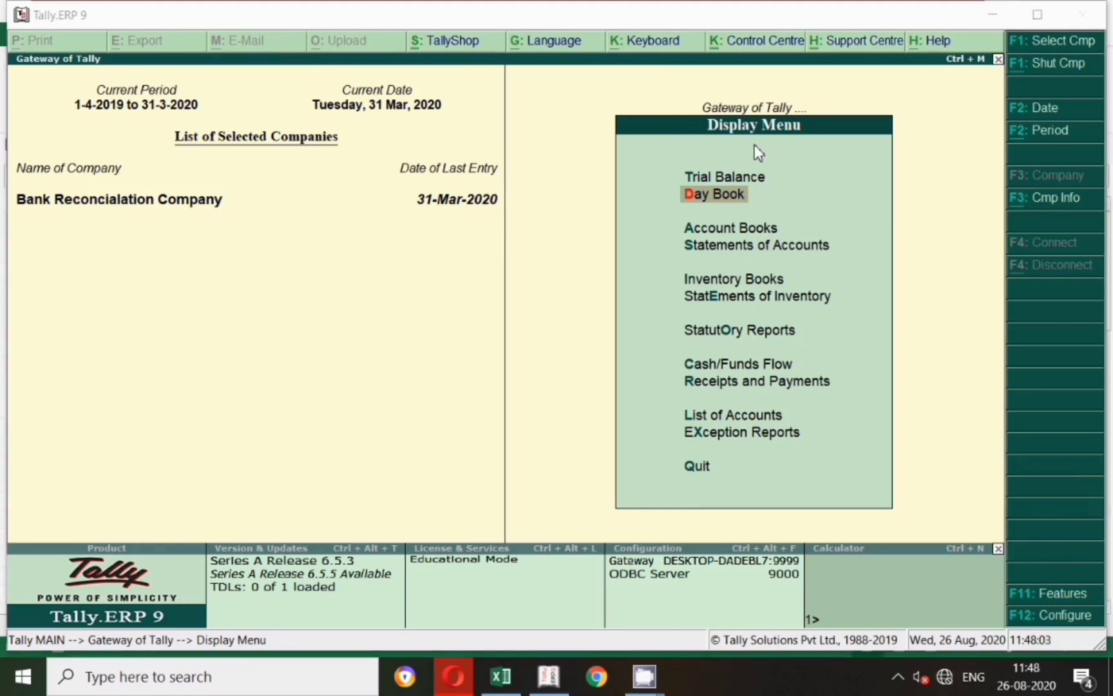
pyautogui.click(512, 250)
pyautogui.press('Escape')
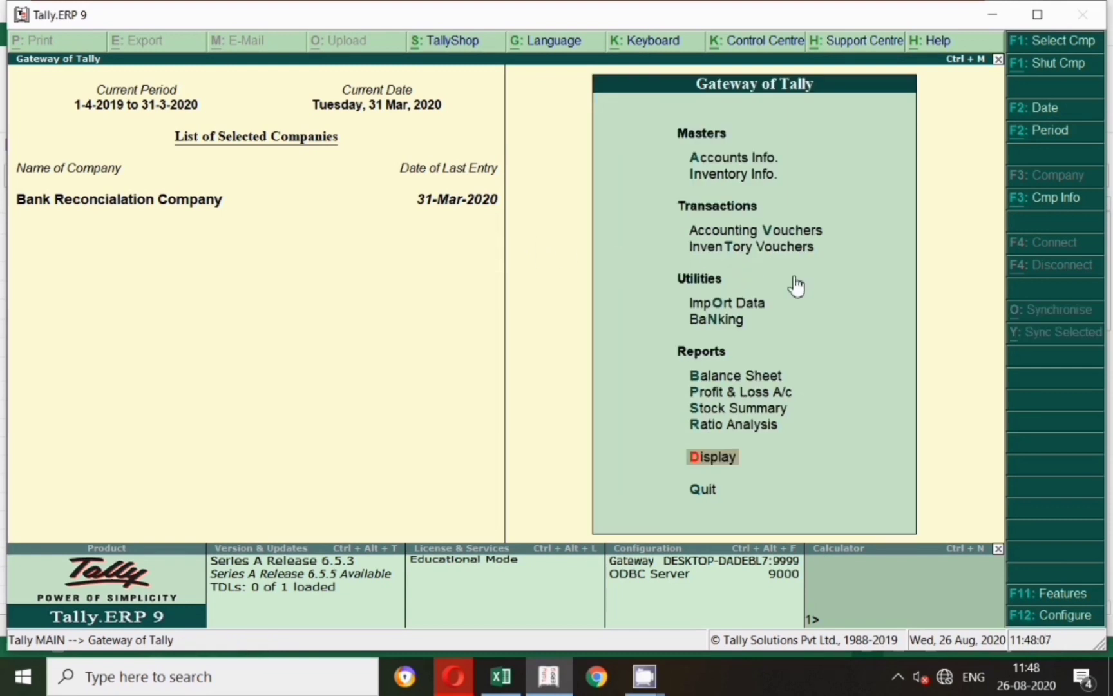
pyautogui.doubleClick(709, 322)
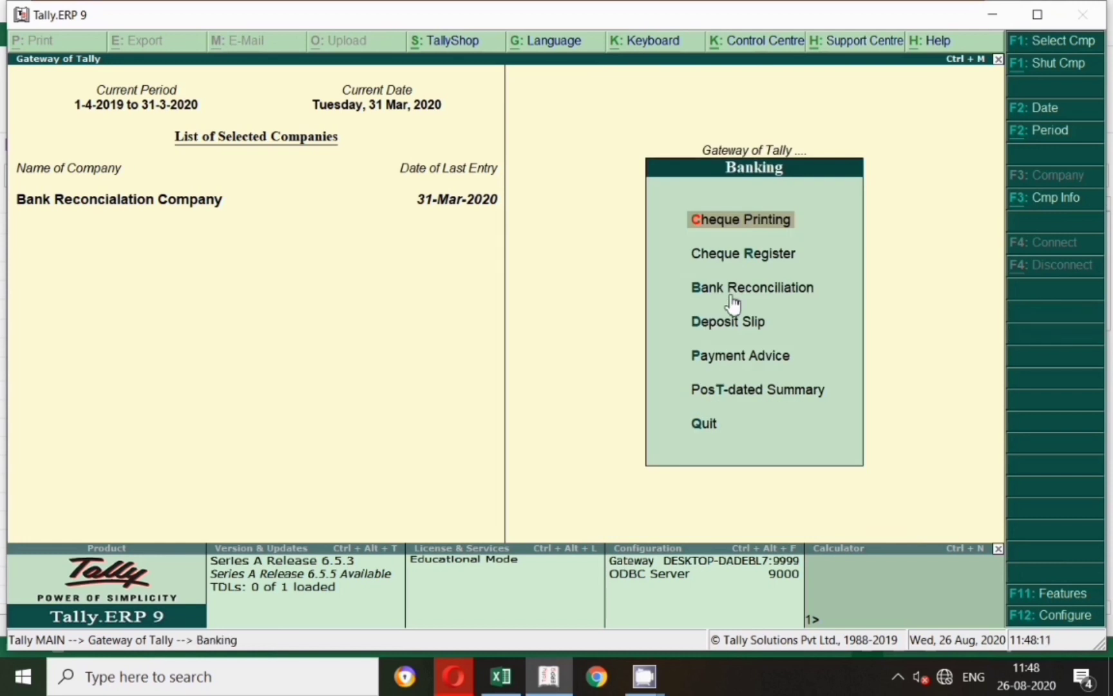
pyautogui.doubleClick(717, 290)
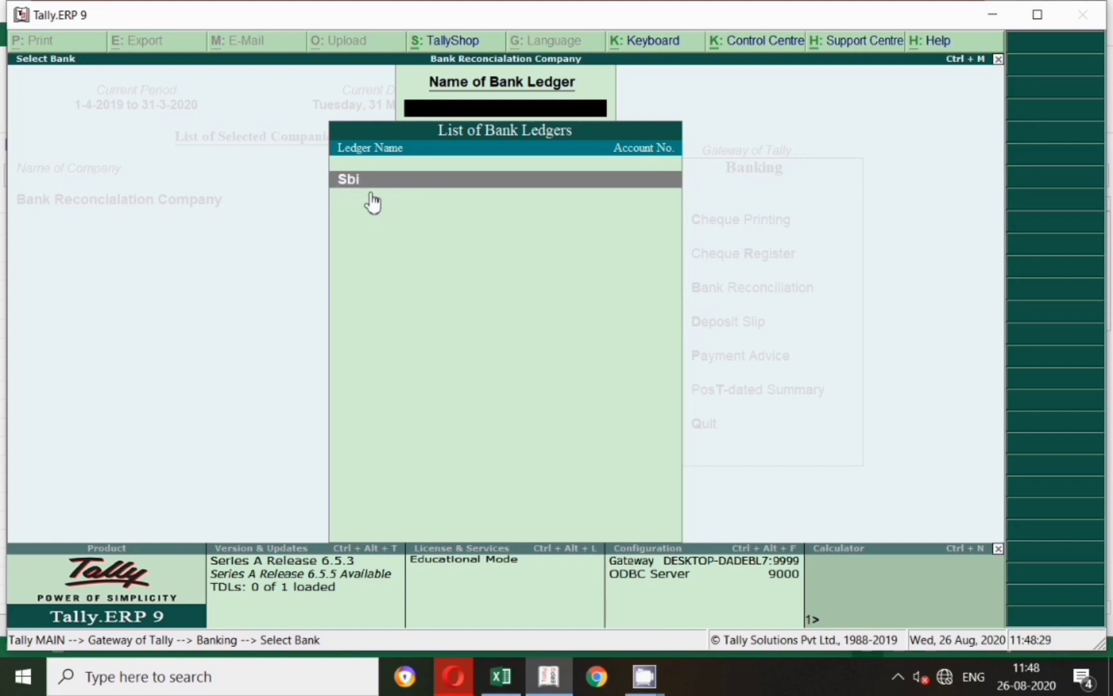
pyautogui.press('Return')
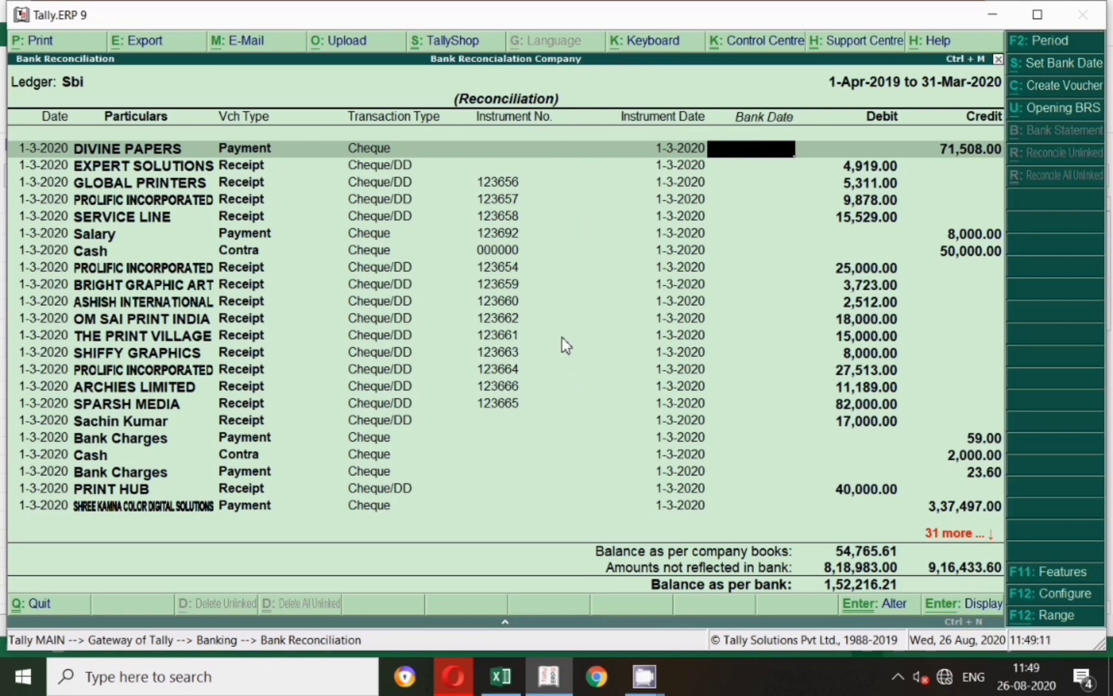
# Leave the Banking view, display the Sbi ledger vouchers from Account Books and open their reconciliation.
pyautogui.press('Escape')
pyautogui.press('Return')
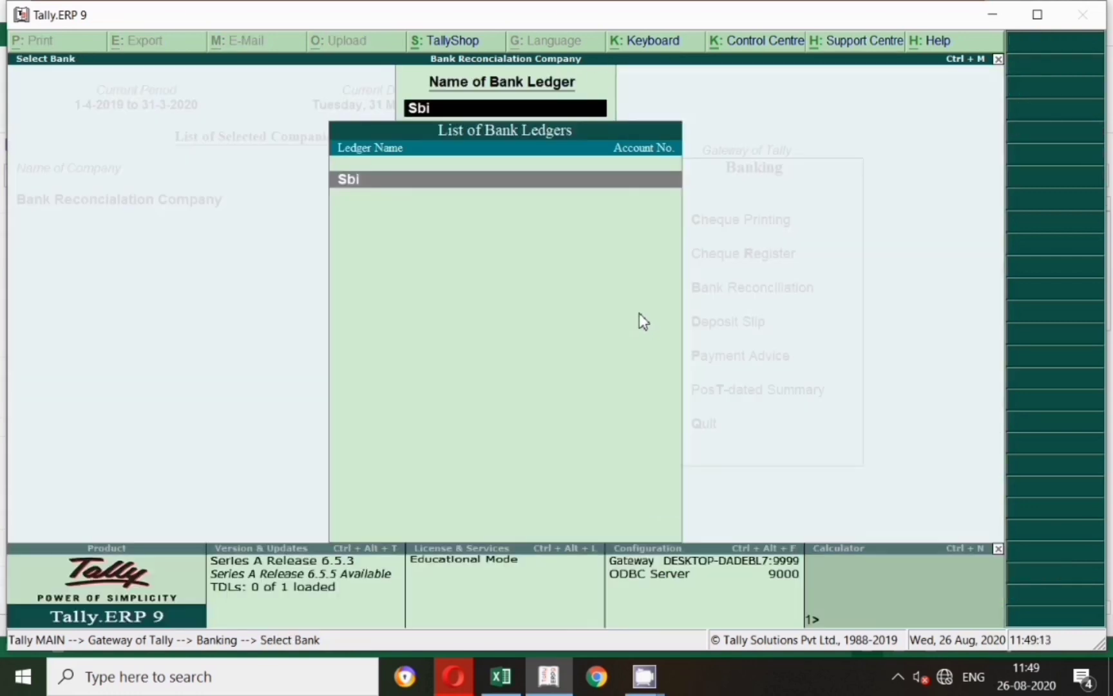
pyautogui.press('Escape')
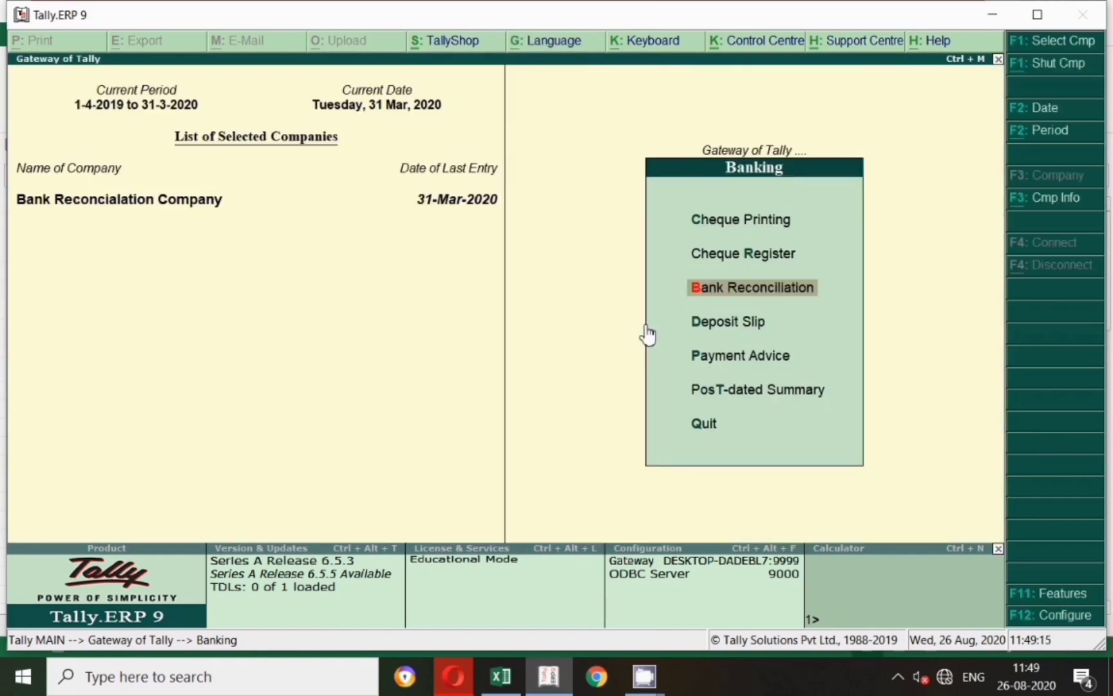
pyautogui.press('Escape')
pyautogui.write('d')
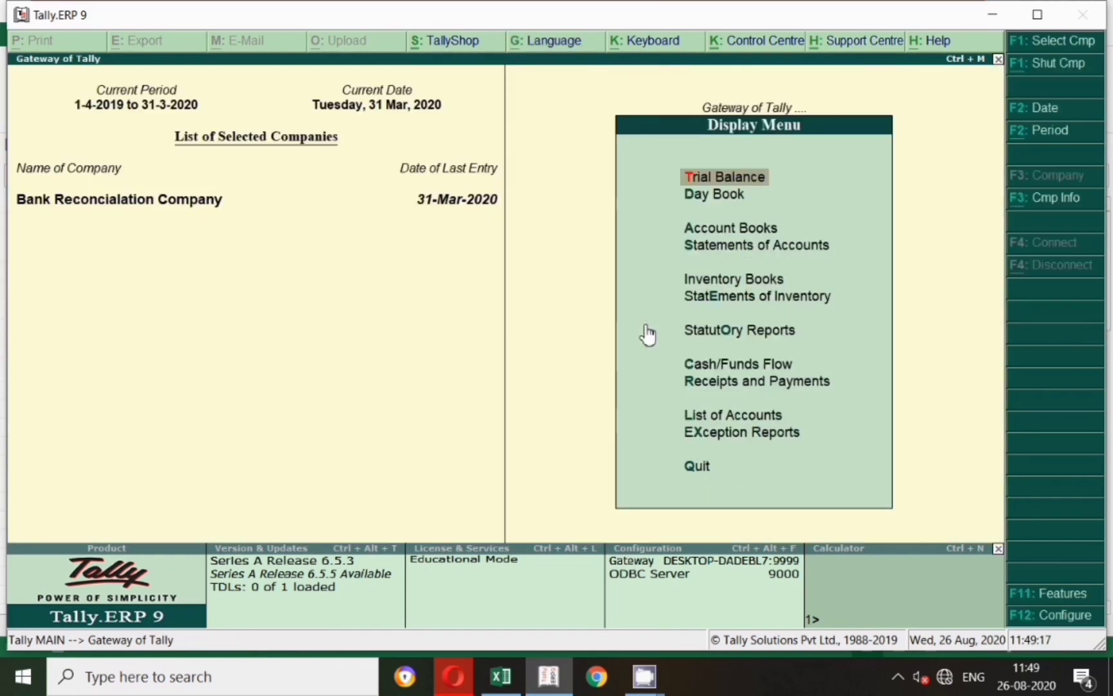
pyautogui.write('alSbi')
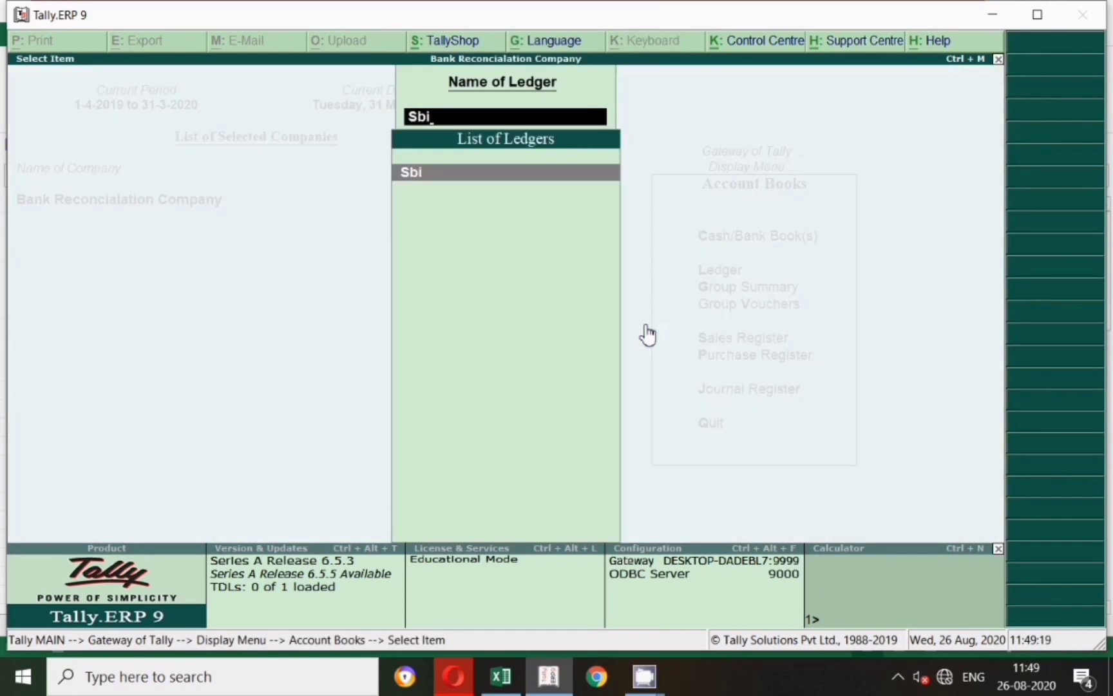
pyautogui.press('Return')
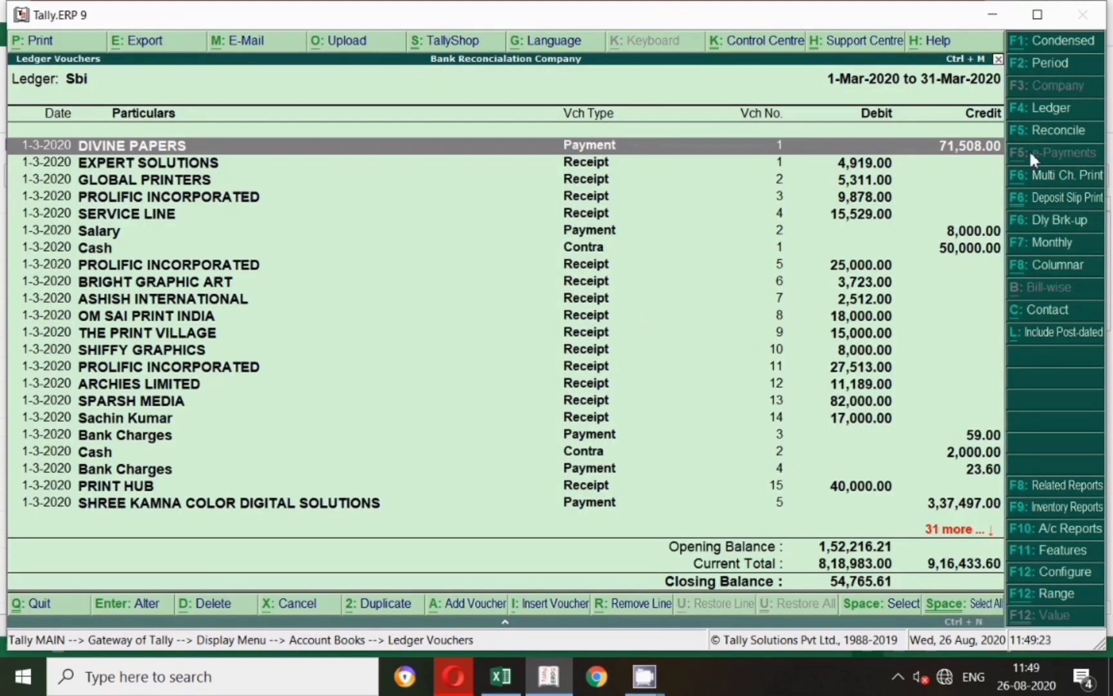
pyautogui.click(1031, 132)
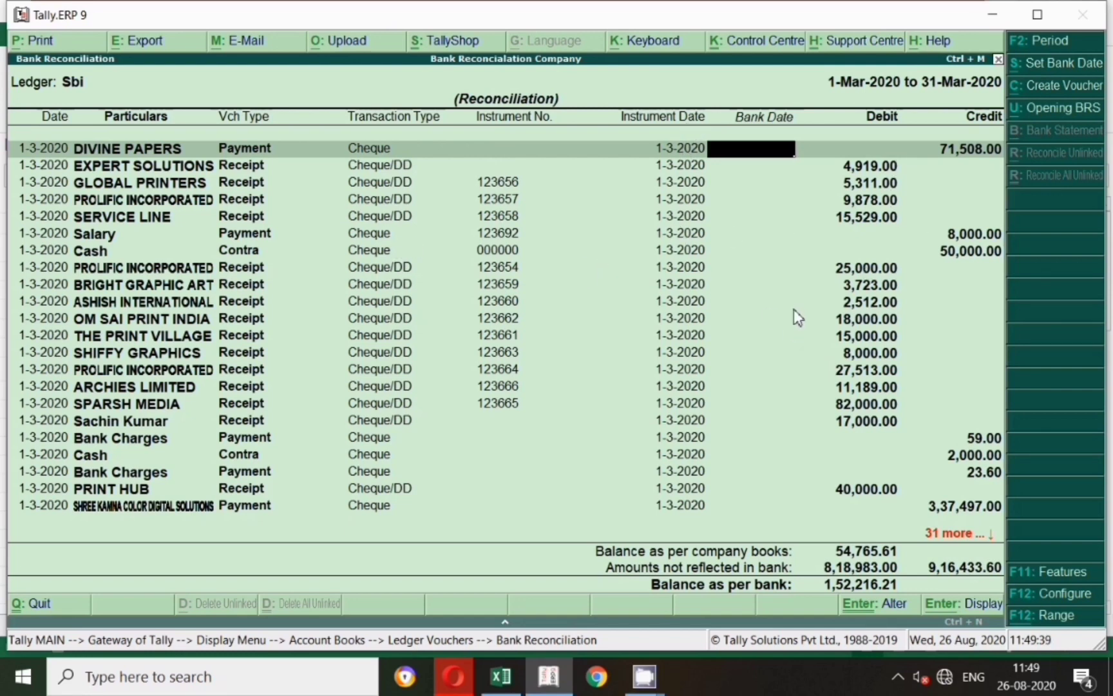
# Review the March bank statement in Excel and locate the first PROLIFIC INCORPORATED entry in row 10.
pyautogui.hotkey('alt', 'Tab')
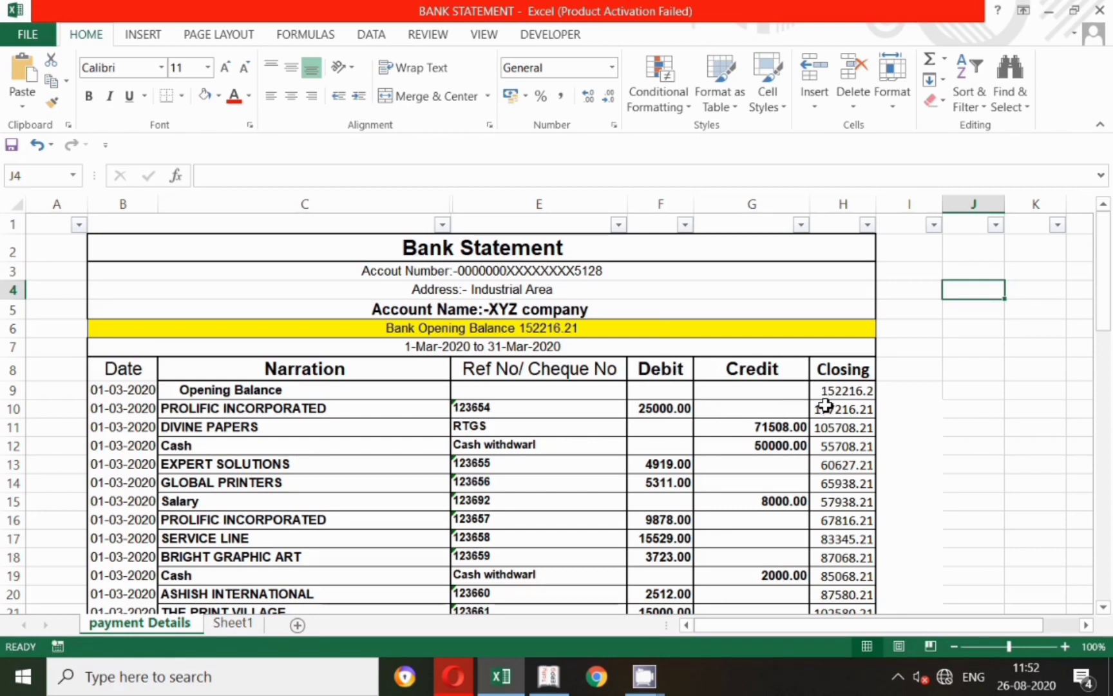
pyautogui.scroll(-3, 735, 418)
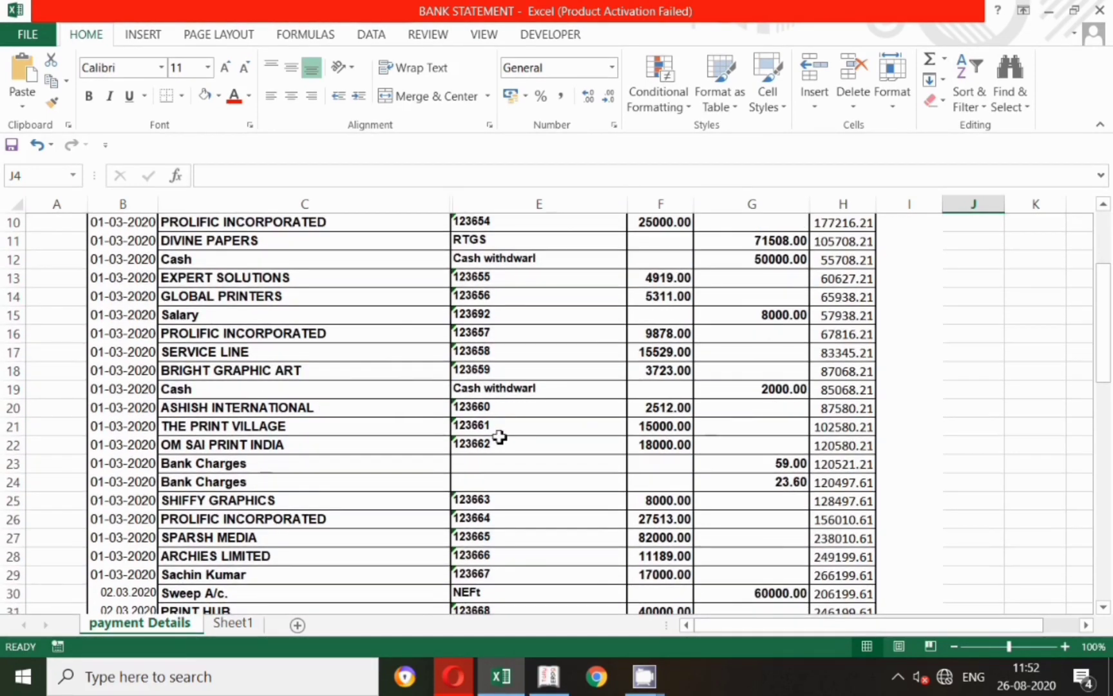
pyautogui.scroll(1, 497, 436)
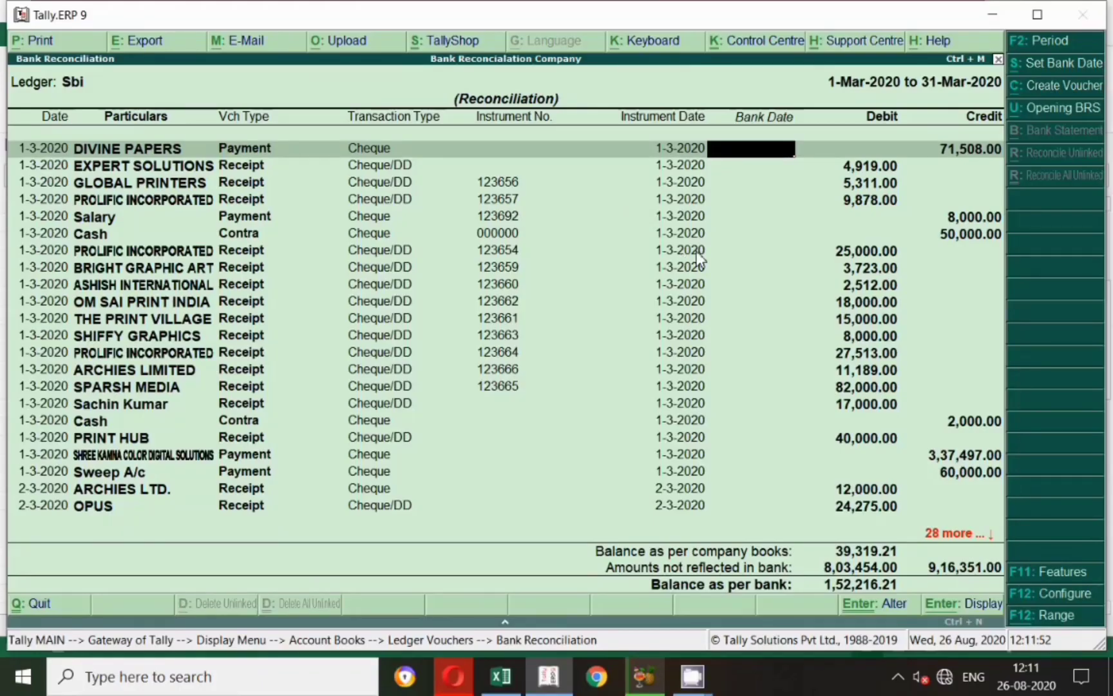
pyautogui.click(501, 677)
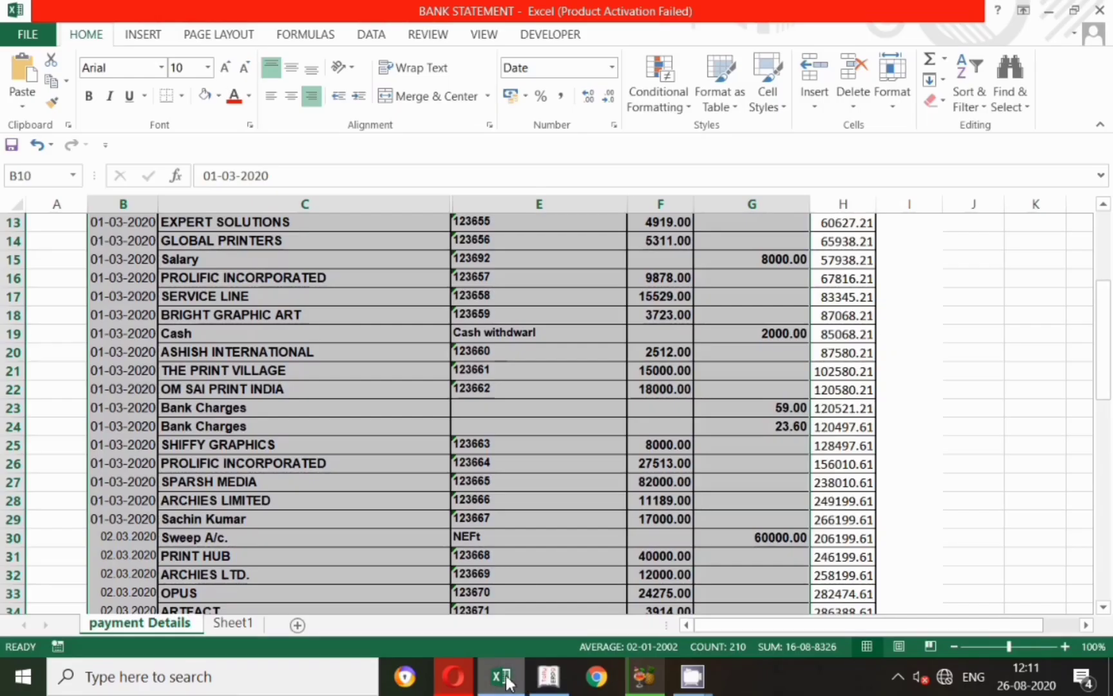
pyautogui.click(576, 338)
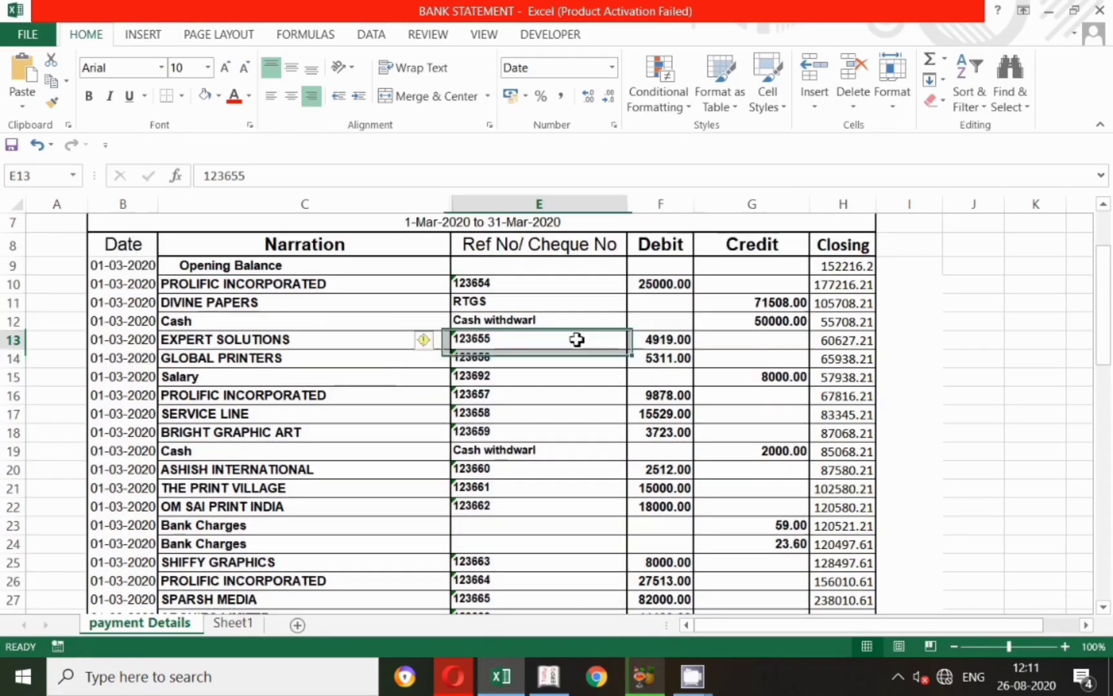
pyautogui.click(287, 284)
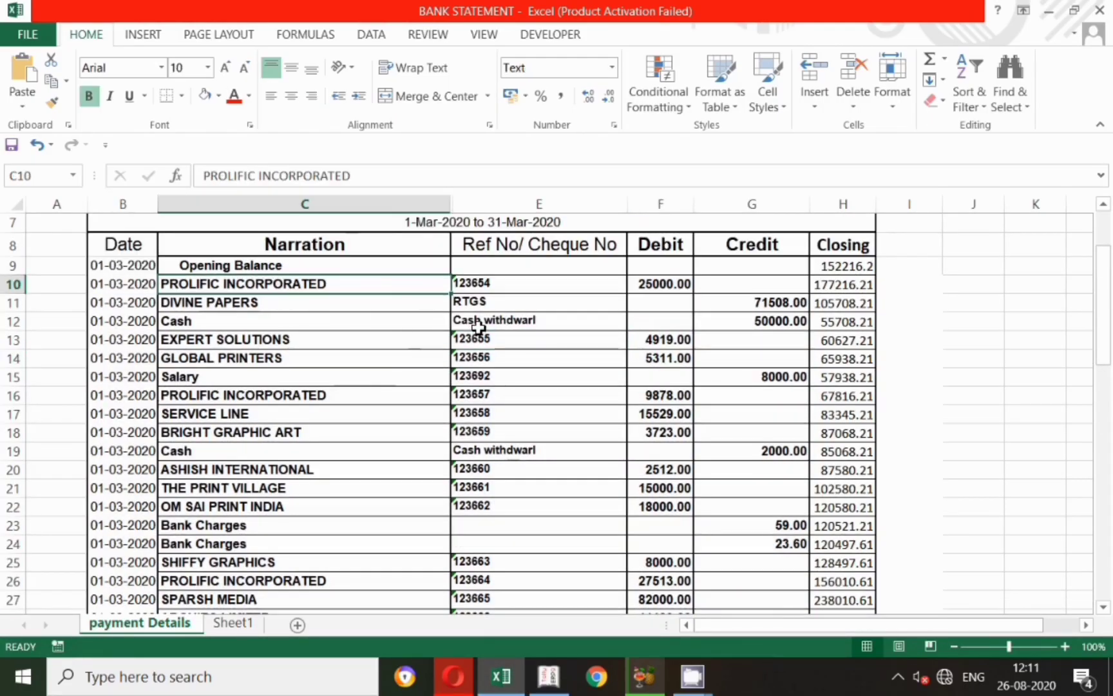
# Compare the DIVINE PAPERS credit in cell G11 of the Excel statement with its entry in the Tally reconciliation.
pyautogui.hotkey('alt', 'Tab')
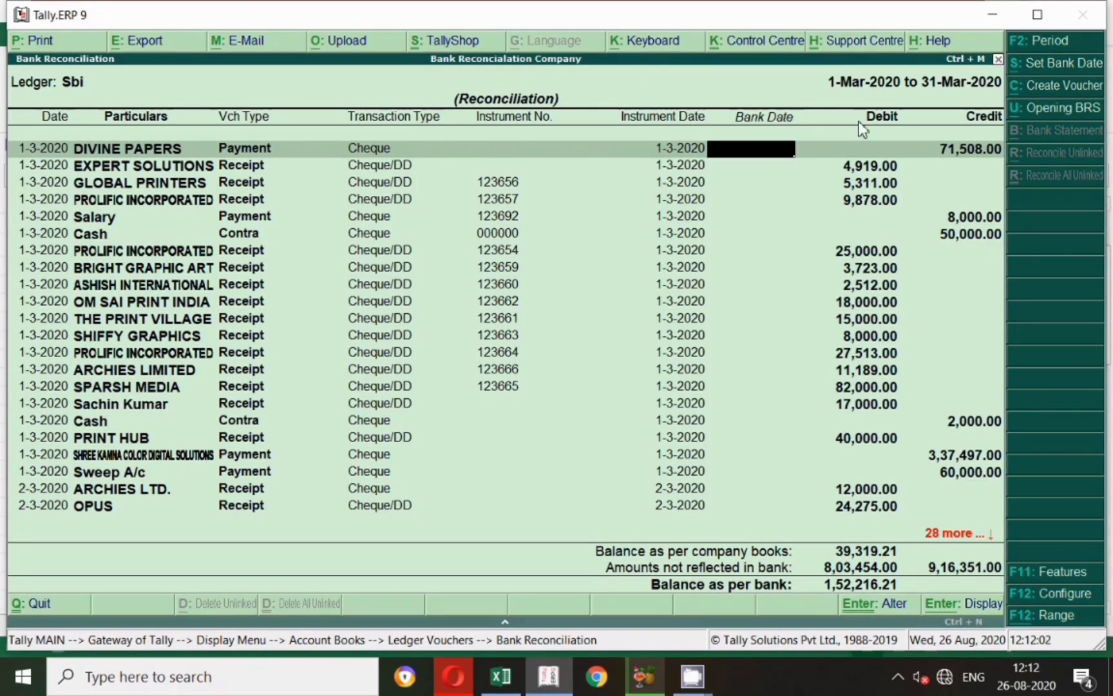
pyautogui.hotkey('alt', 'Tab')
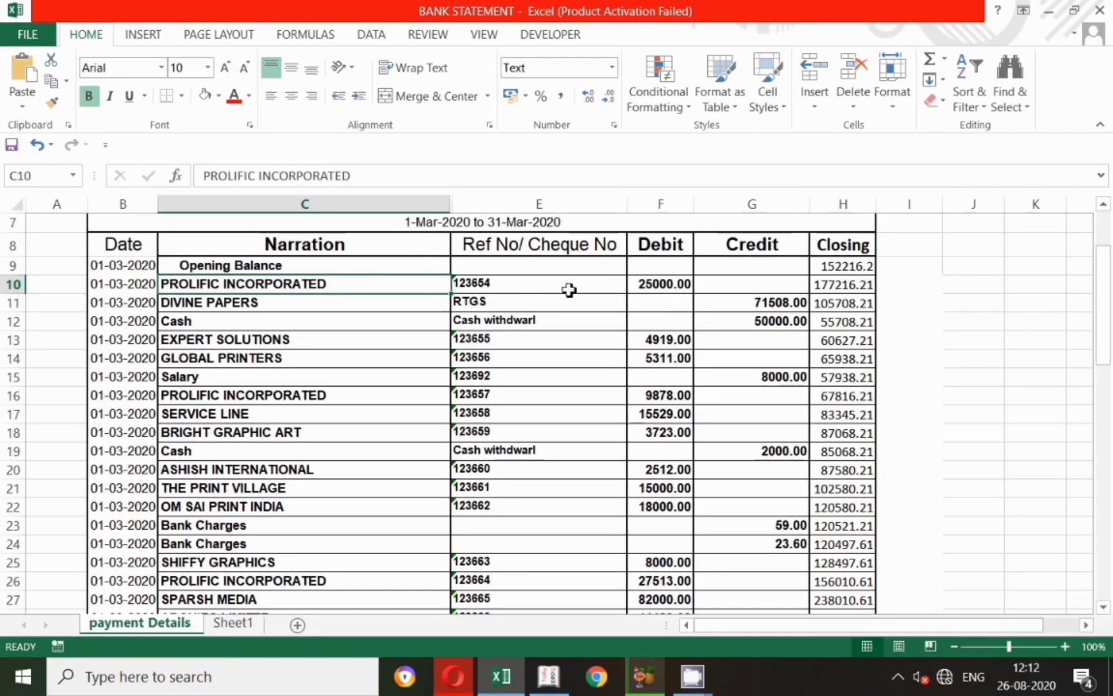
pyautogui.click(800, 308)
pyautogui.hotkey('alt', 'Tab')
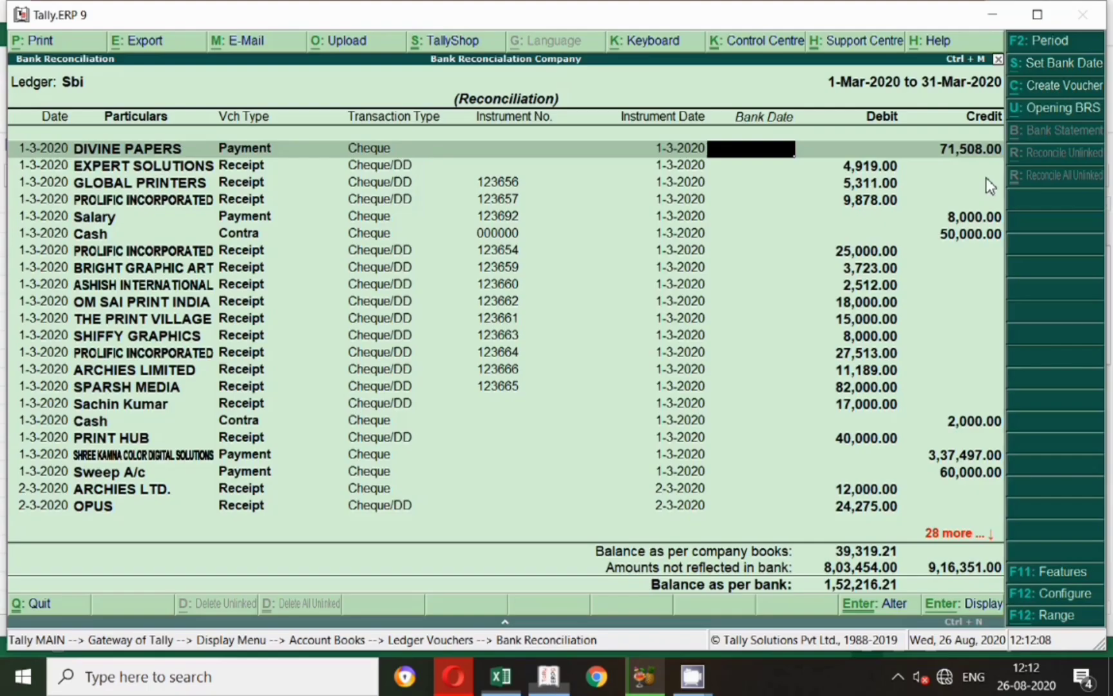
# Fill the DIVINE PAPERS entry (B11:G11) in the Excel statement with yellow, then switch back to the Tally reconciliation.
pyautogui.hotkey('alt', 'Tab')
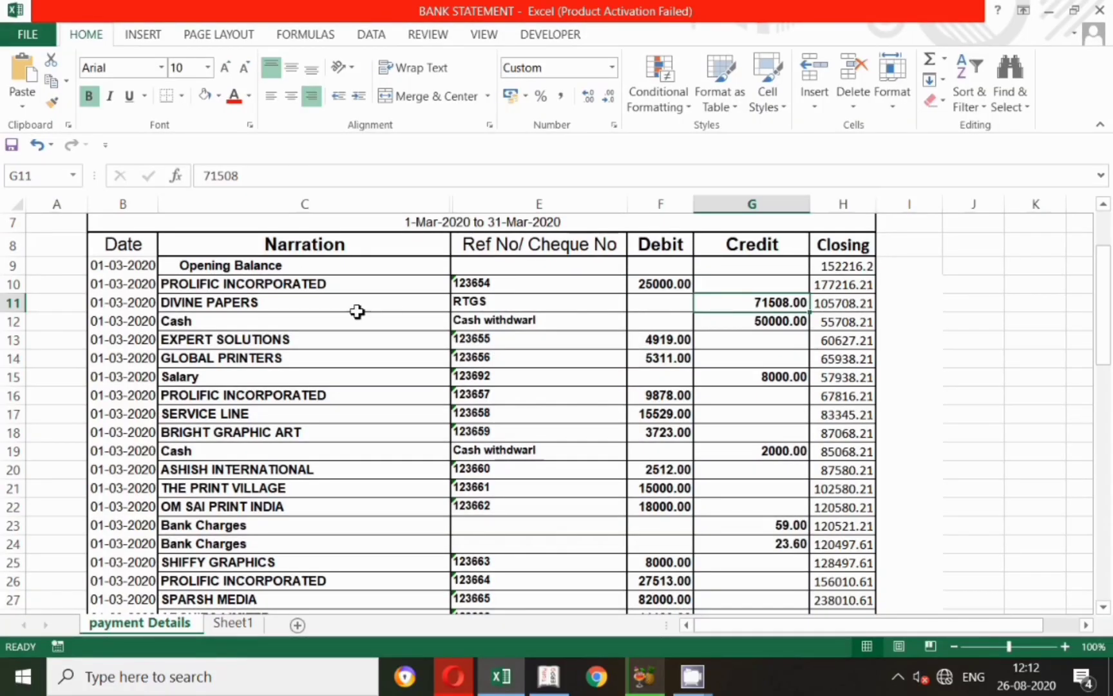
pyautogui.click(135, 303)
pyautogui.moveTo(136, 303); pyautogui.dragTo(783, 301)
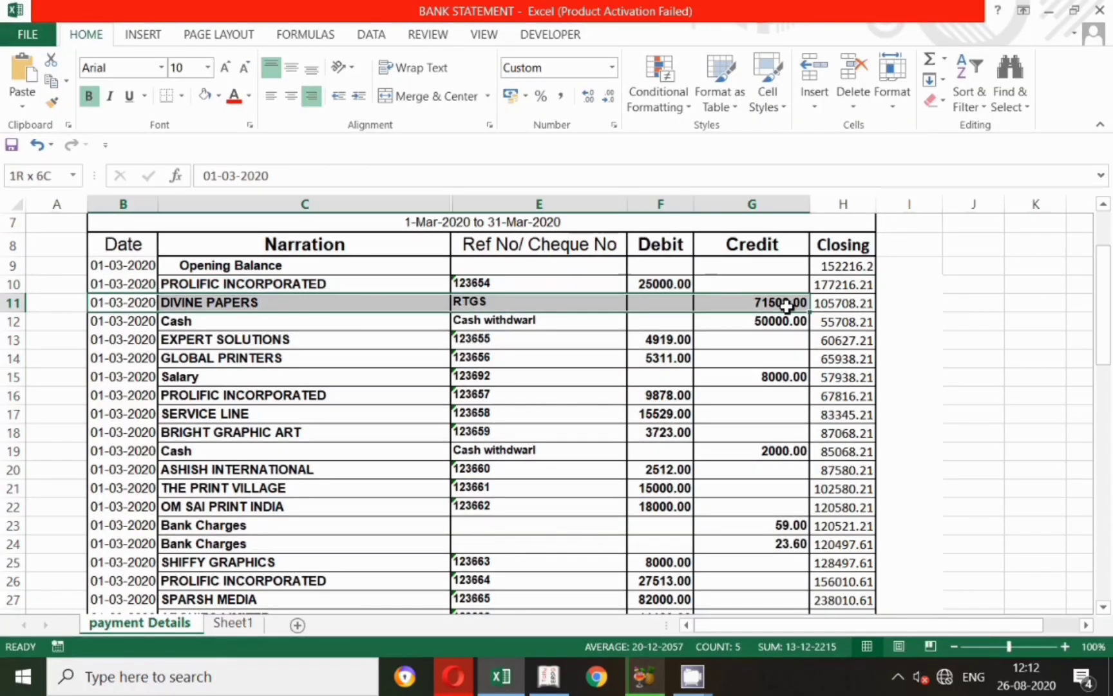
pyautogui.click(219, 97)
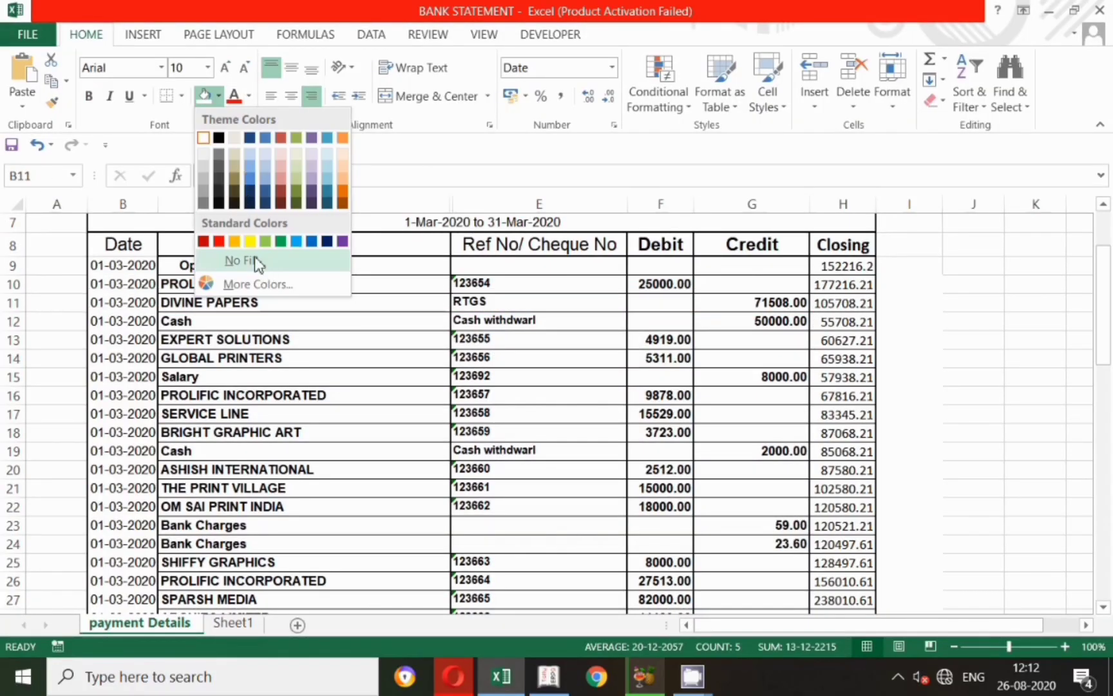
pyautogui.click(239, 241)
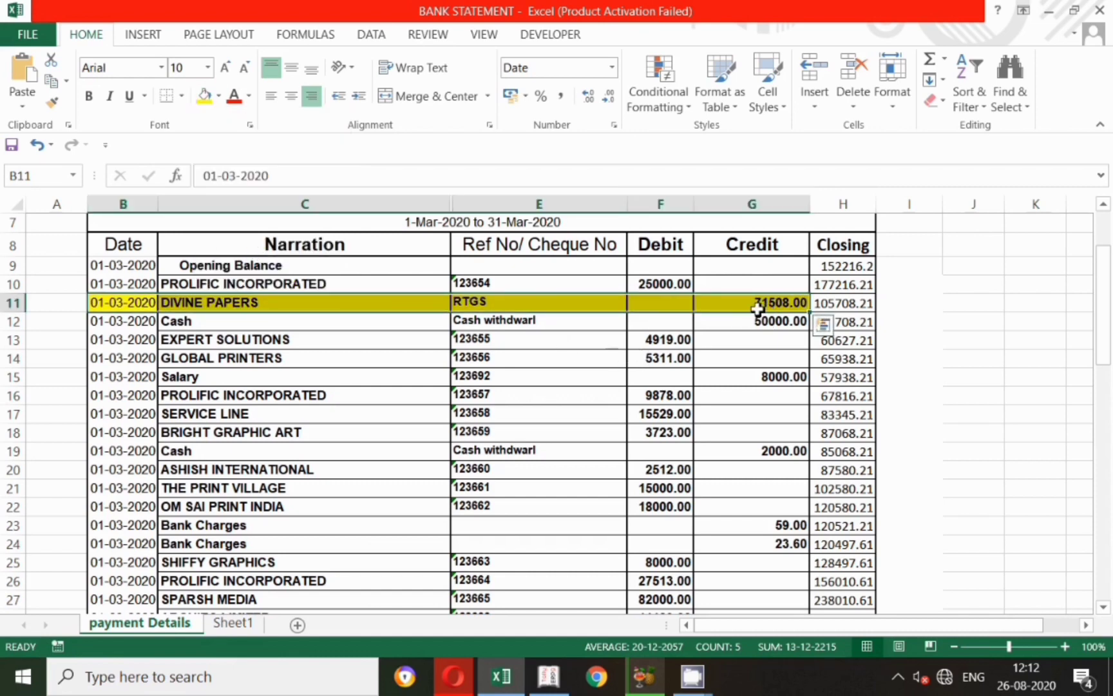
pyautogui.hotkey('alt', 'Tab')
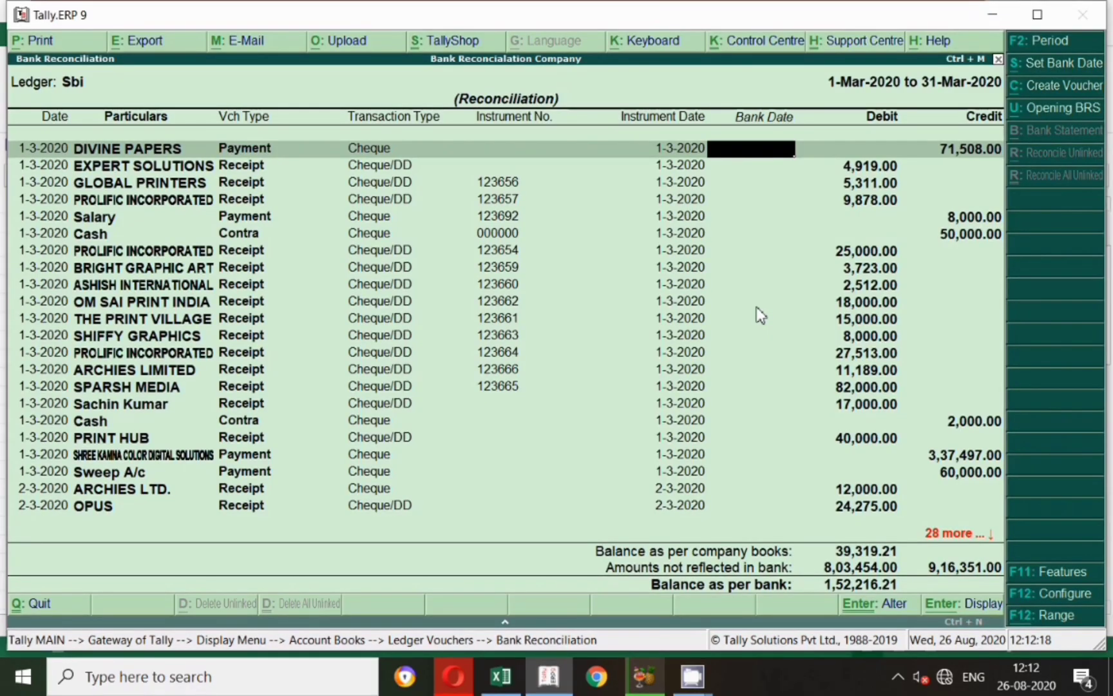
# Set the bank date of the DIVINE PAPERS and EXPERT SOLUTIONS entries in Tally to 1-3-2020, checking the latter against the Excel statement.
pyautogui.press('Return')
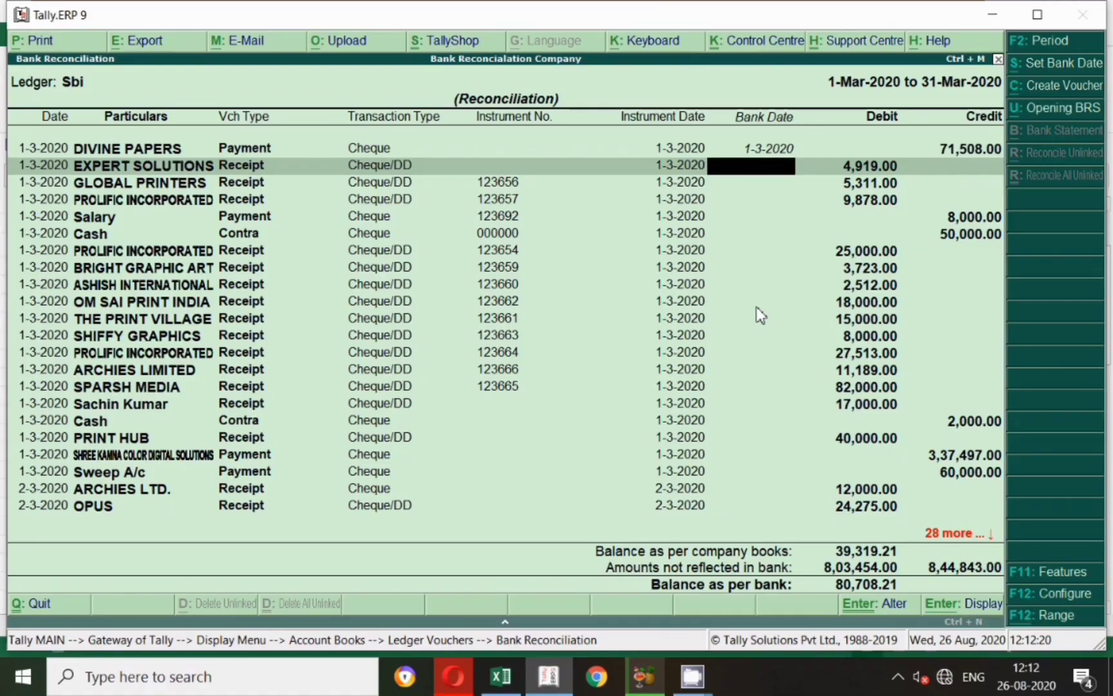
pyautogui.hotkey('alt', 'Tab')
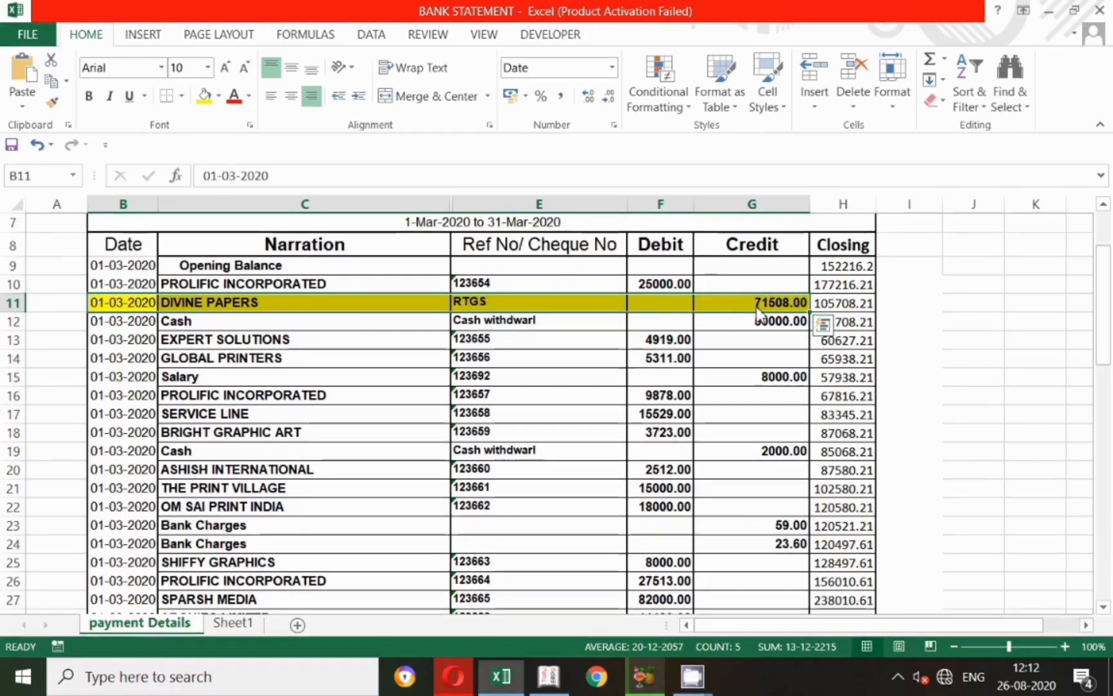
pyautogui.click(637, 347)
pyautogui.moveTo(113, 340); pyautogui.dragTo(726, 347)
pyautogui.click(137, 357)
pyautogui.hotkey('alt', 'Tab')
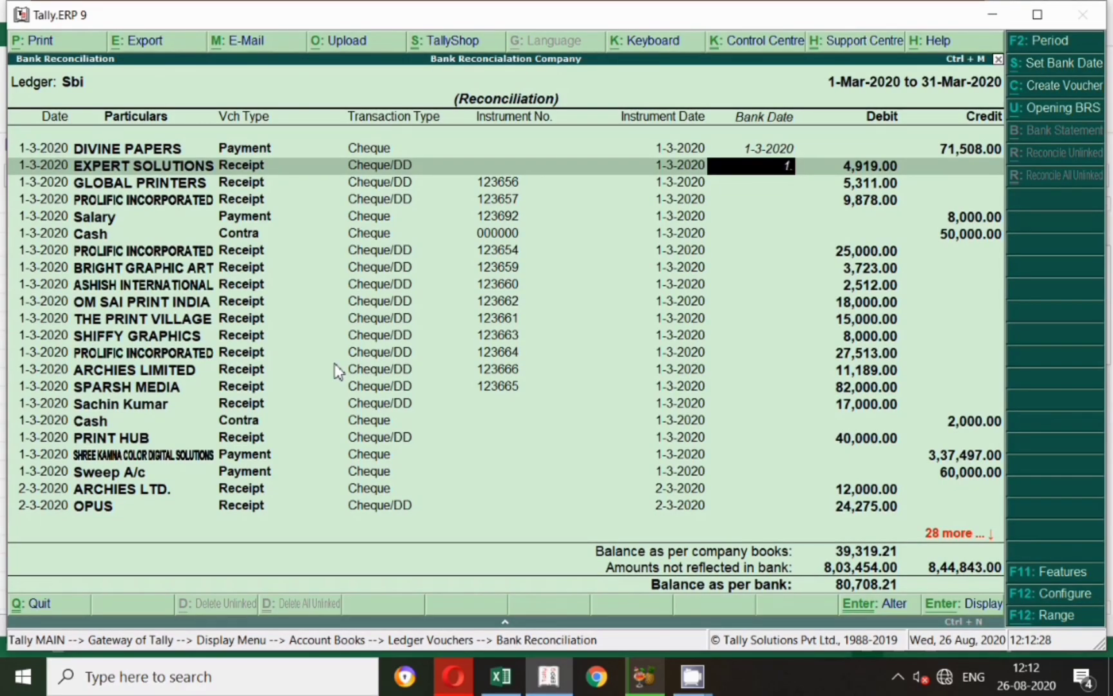
pyautogui.press('Return')
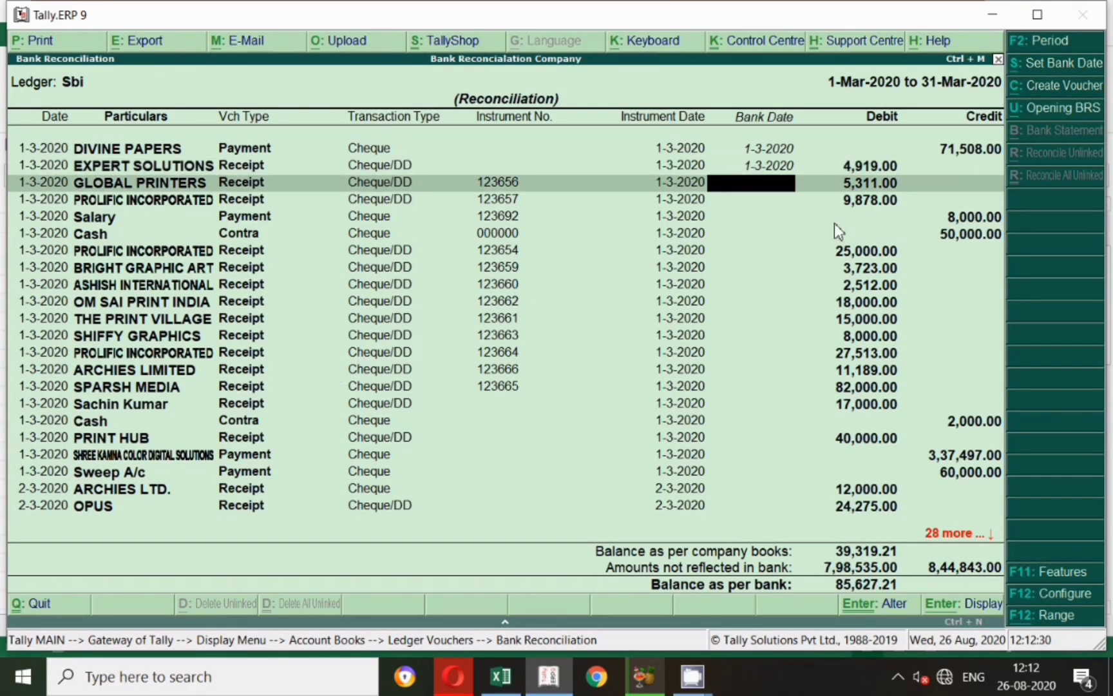
# Match GLOBAL PRINTERS in row 14 of the Excel statement, set its Tally bank date to 1-3-2020 and fill B14:G14 with yellow.
pyautogui.hotkey('alt', 'Tab')
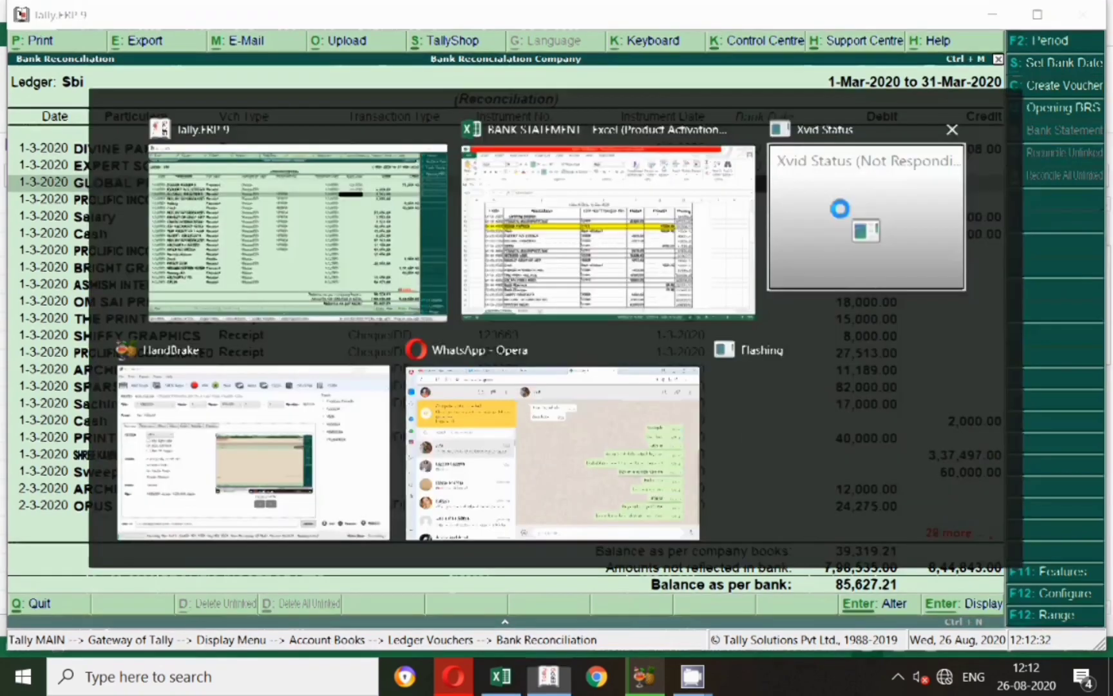
pyautogui.click(668, 357)
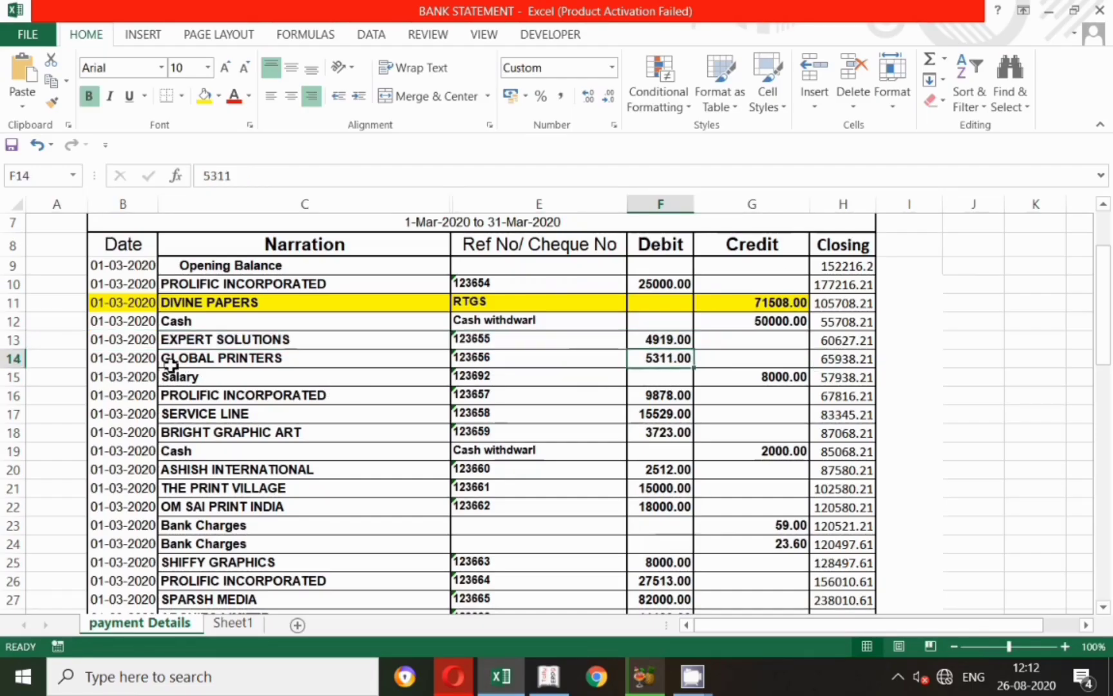
pyautogui.moveTo(107, 358); pyautogui.dragTo(751, 363)
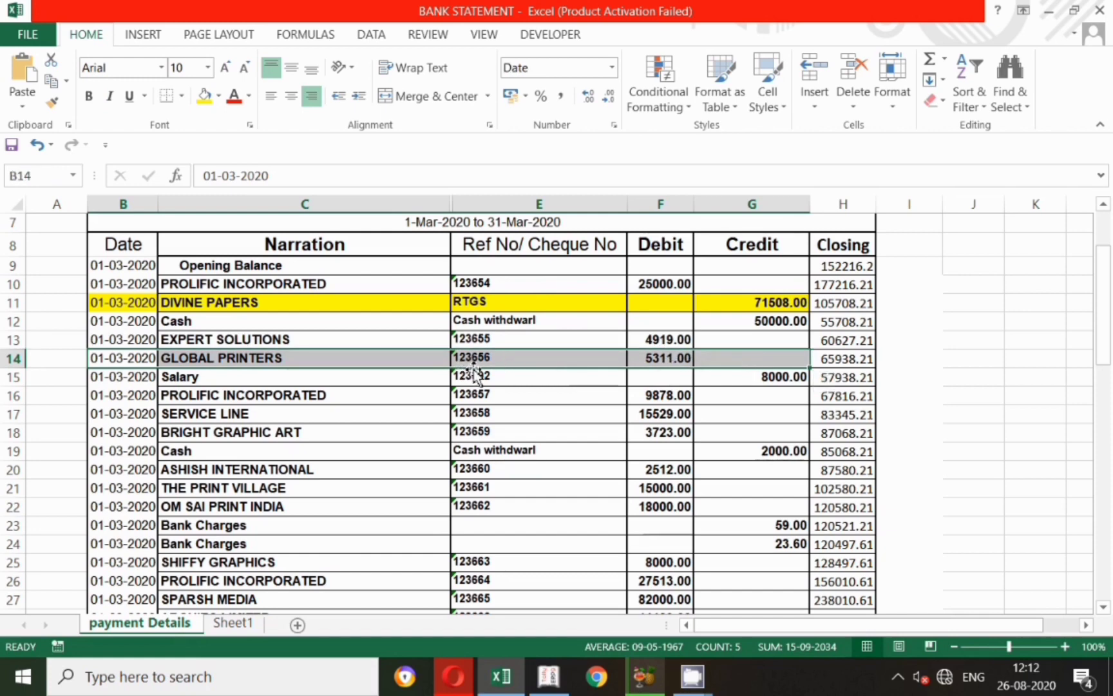
pyautogui.hotkey('alt', 'Tab')
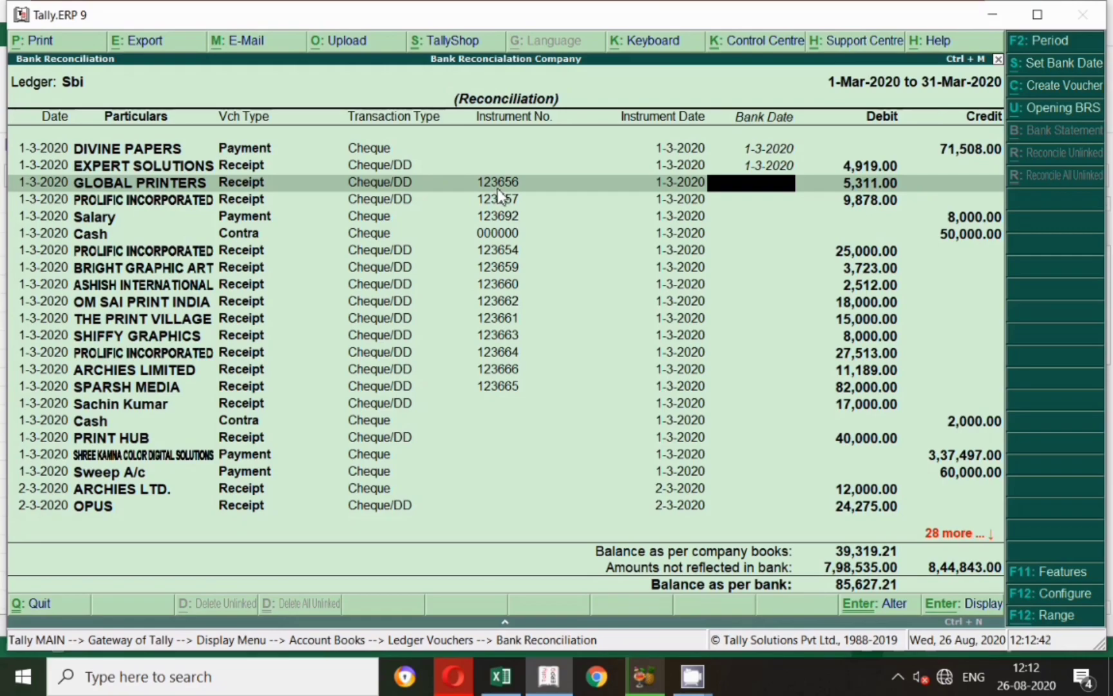
pyautogui.hotkey('alt', 'Tab')
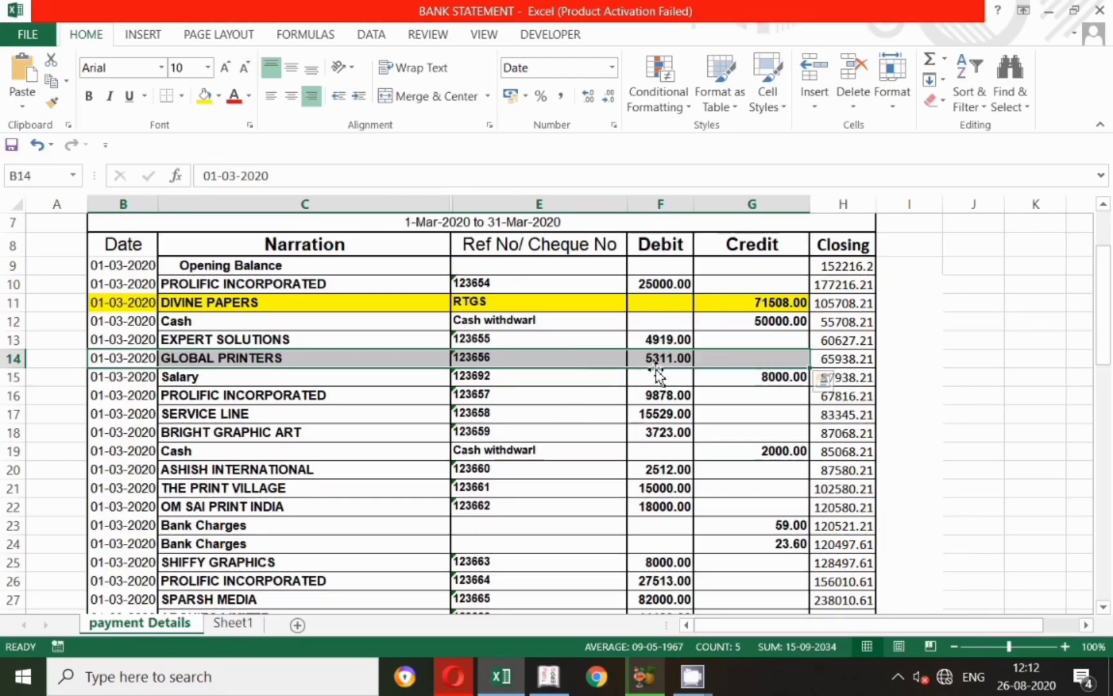
pyautogui.hotkey('alt', 'Tab')
pyautogui.write('1')
pyautogui.press('Return')
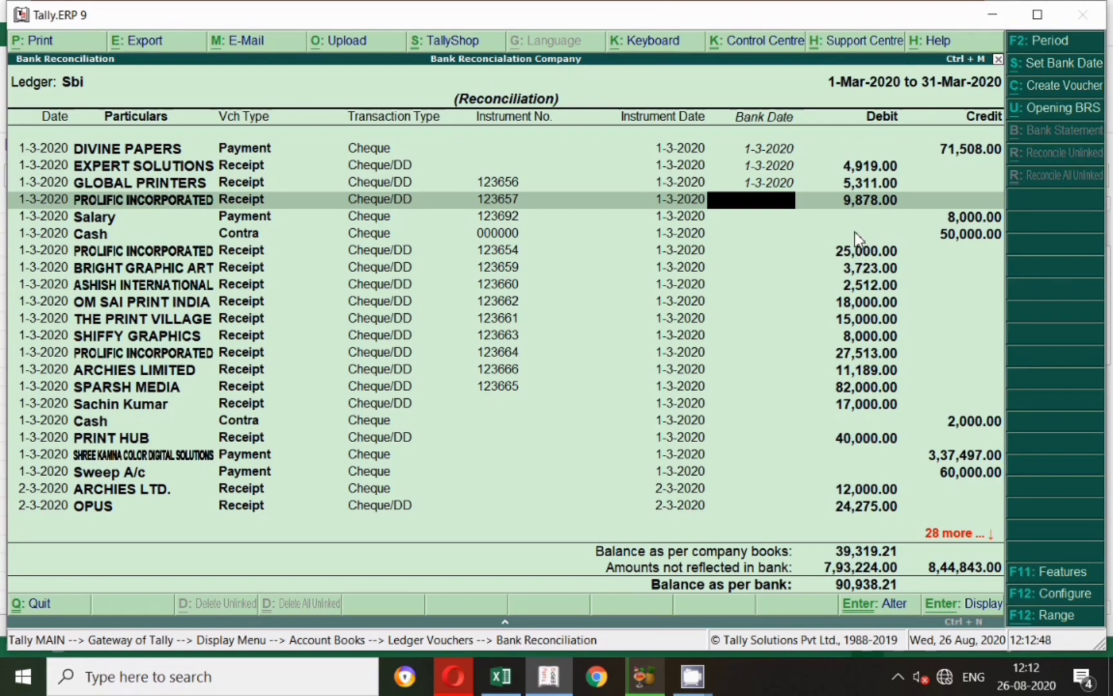
pyautogui.hotkey('alt', 'Tab')
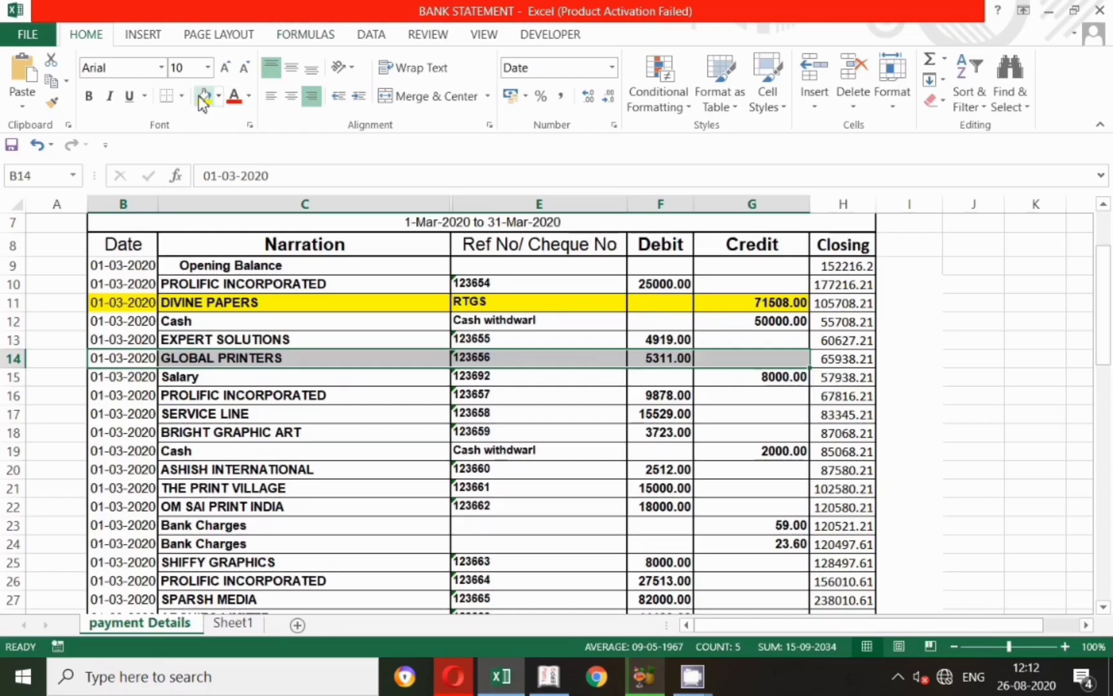
pyautogui.click(203, 97)
# Fill the PROLIFIC INCORPORATED entry (B16:G16) in Excel with yellow and set the bank date of its 9,878.00 receipt in Tally to 1-3-2020.
pyautogui.click(665, 396)
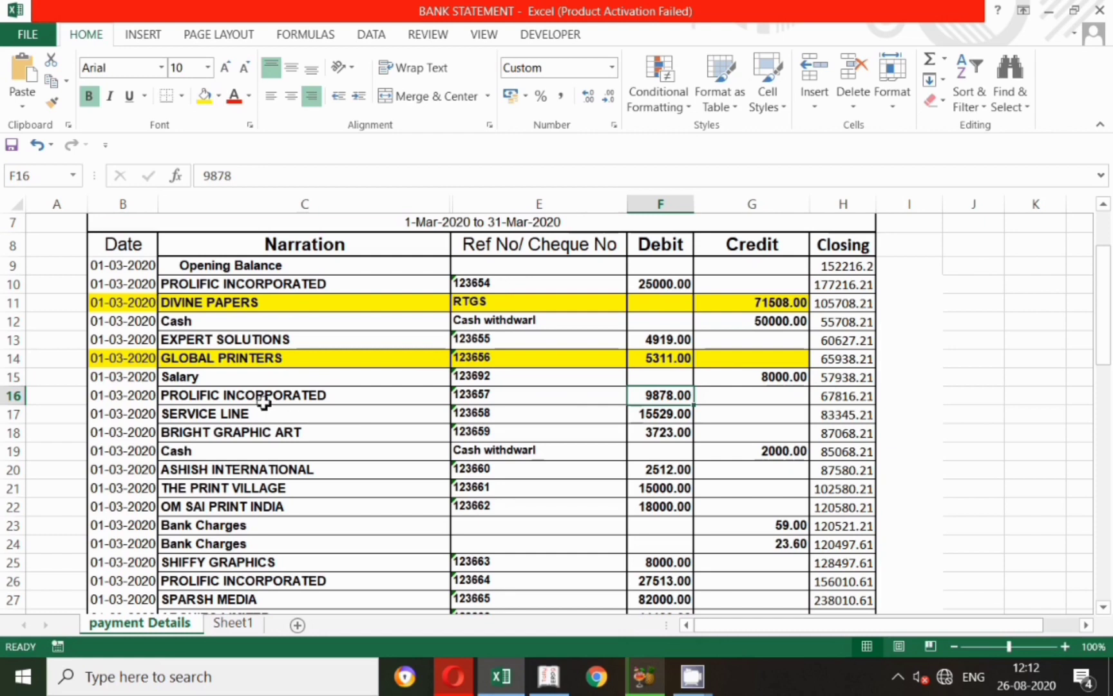
pyautogui.moveTo(125, 397); pyautogui.dragTo(746, 393)
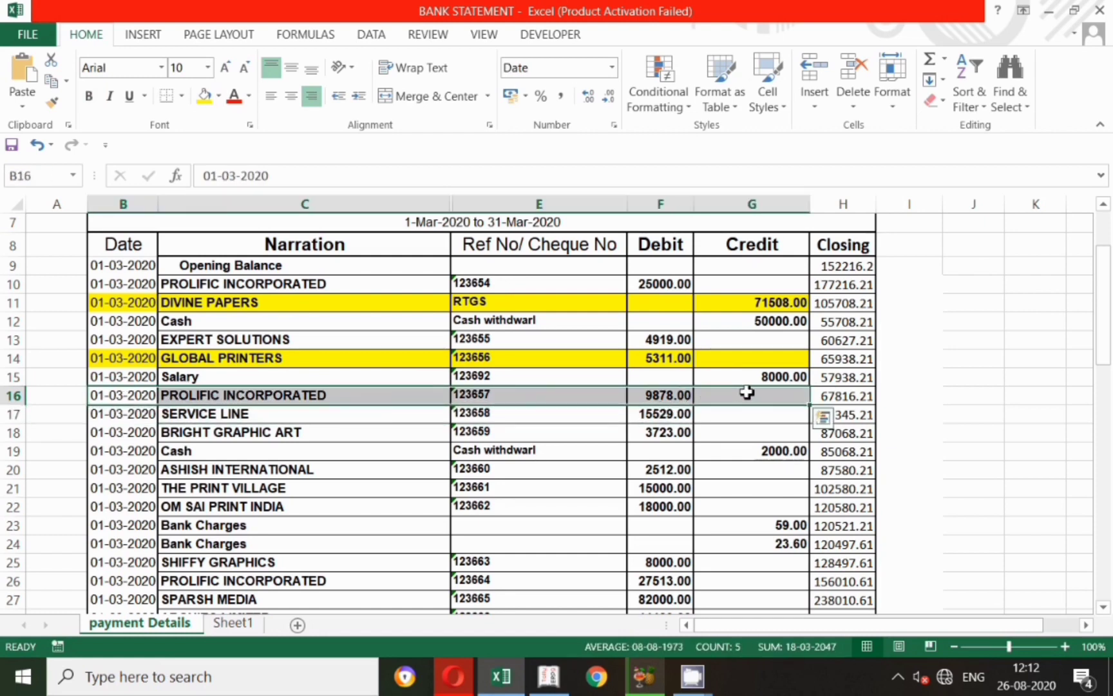
pyautogui.hotkey('alt', 'Tab')
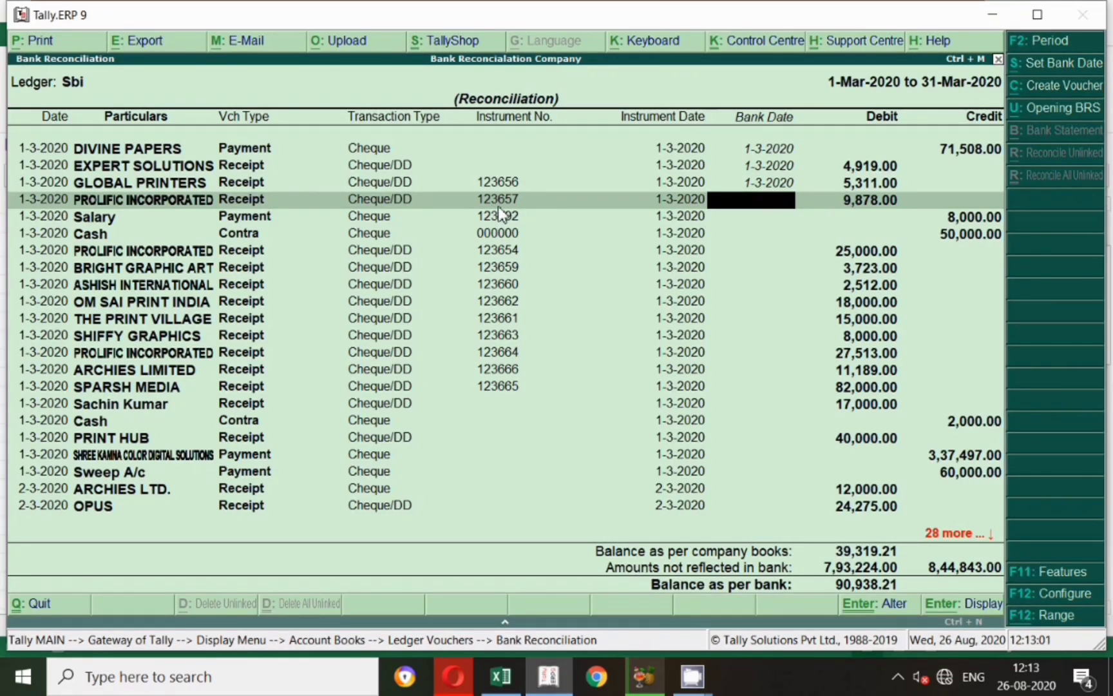
pyautogui.hotkey('alt', 'Tab')
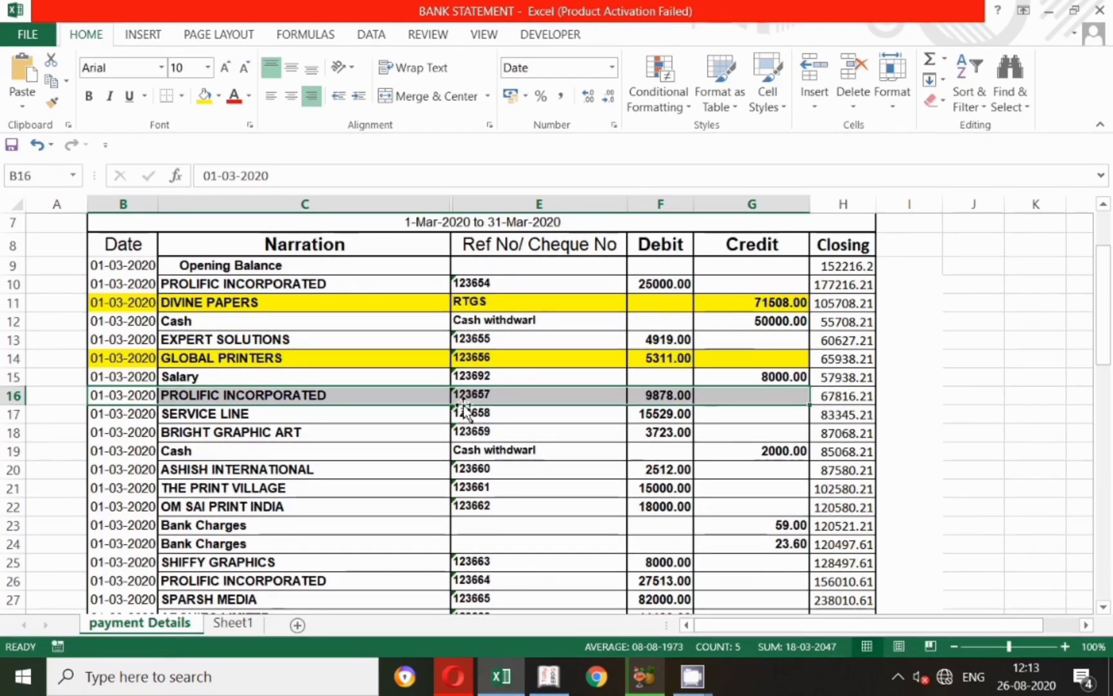
pyautogui.click(204, 96)
pyautogui.hotkey('alt', 'Tab')
pyautogui.write('1')
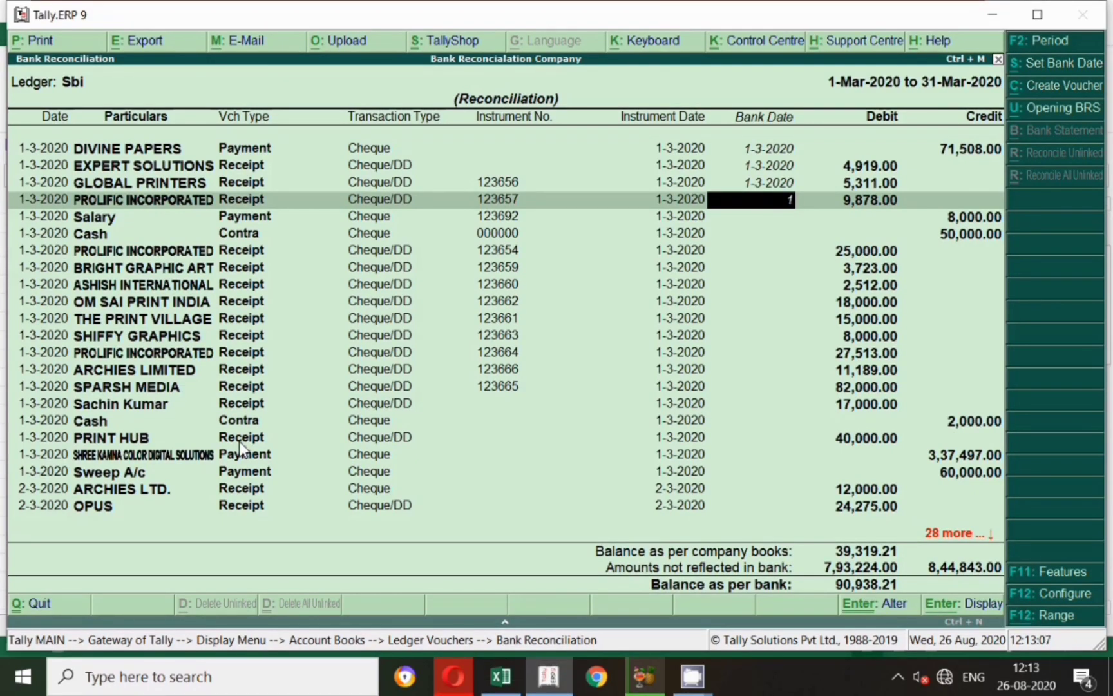
pyautogui.write('.3')
pyautogui.press('Return')
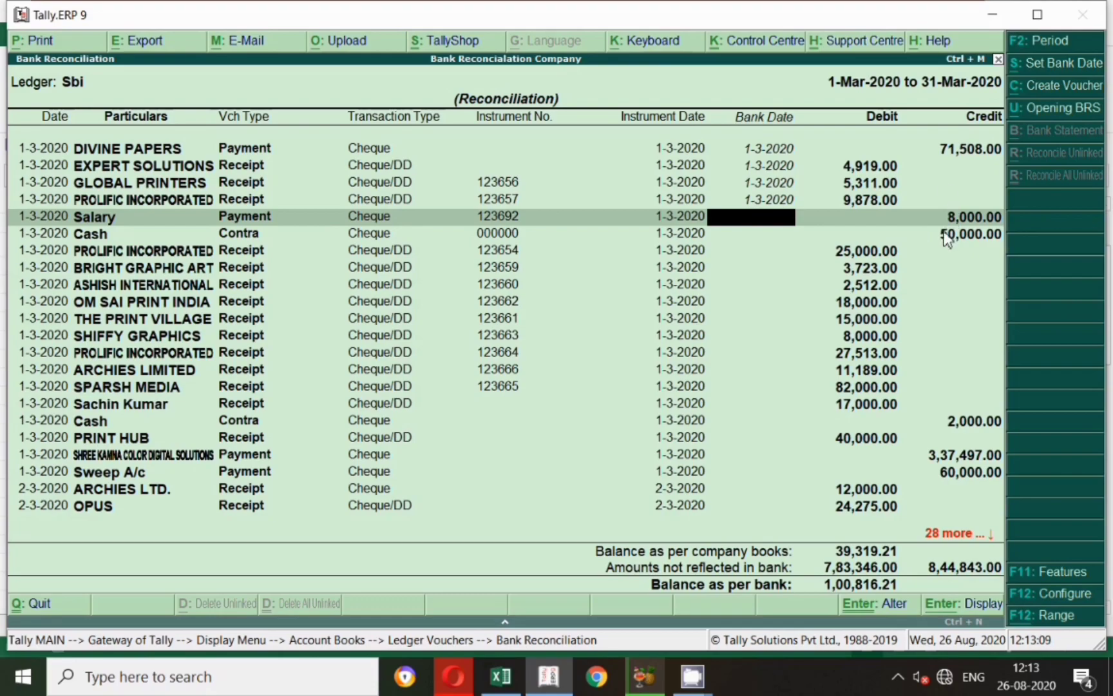
# Fill the Salary entry in row 15 of the Excel statement with yellow and set its bank date in Tally to 1-3-2020.
pyautogui.hotkey('alt', 'Tab')
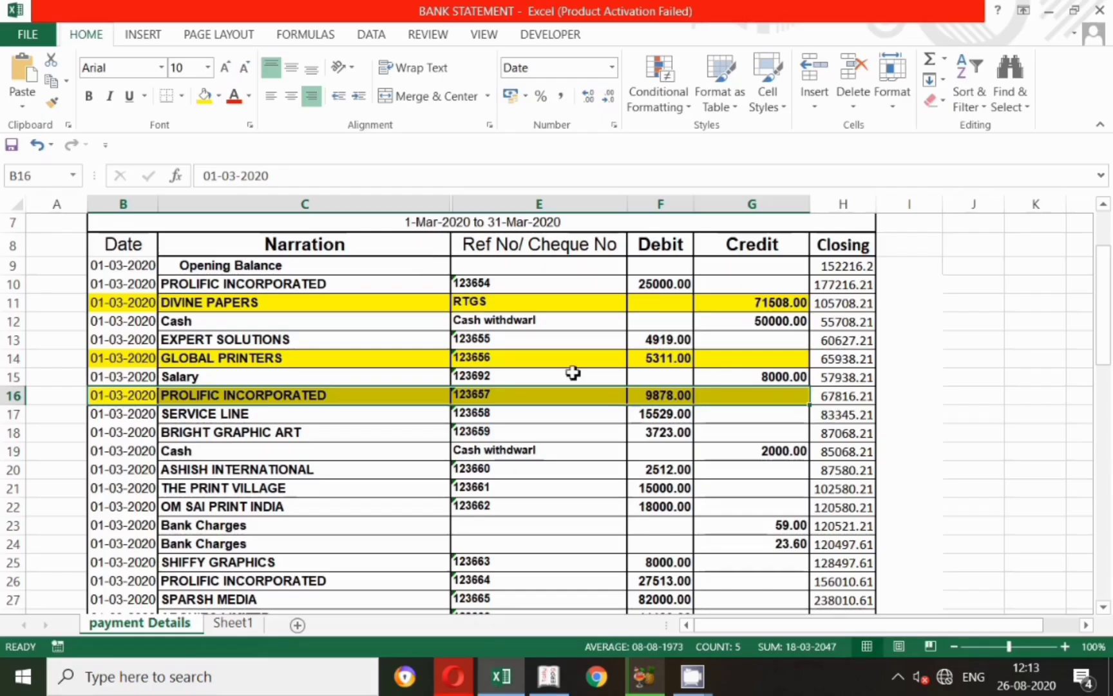
pyautogui.click(749, 380)
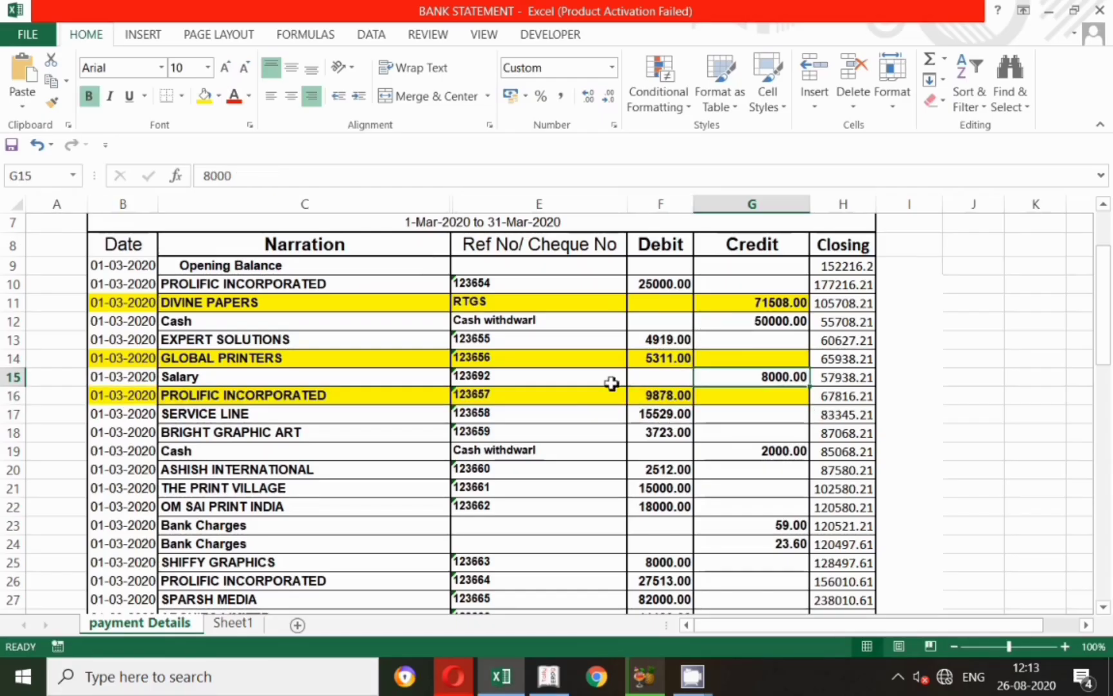
pyautogui.click(143, 376)
pyautogui.moveTo(217, 379); pyautogui.dragTo(718, 395)
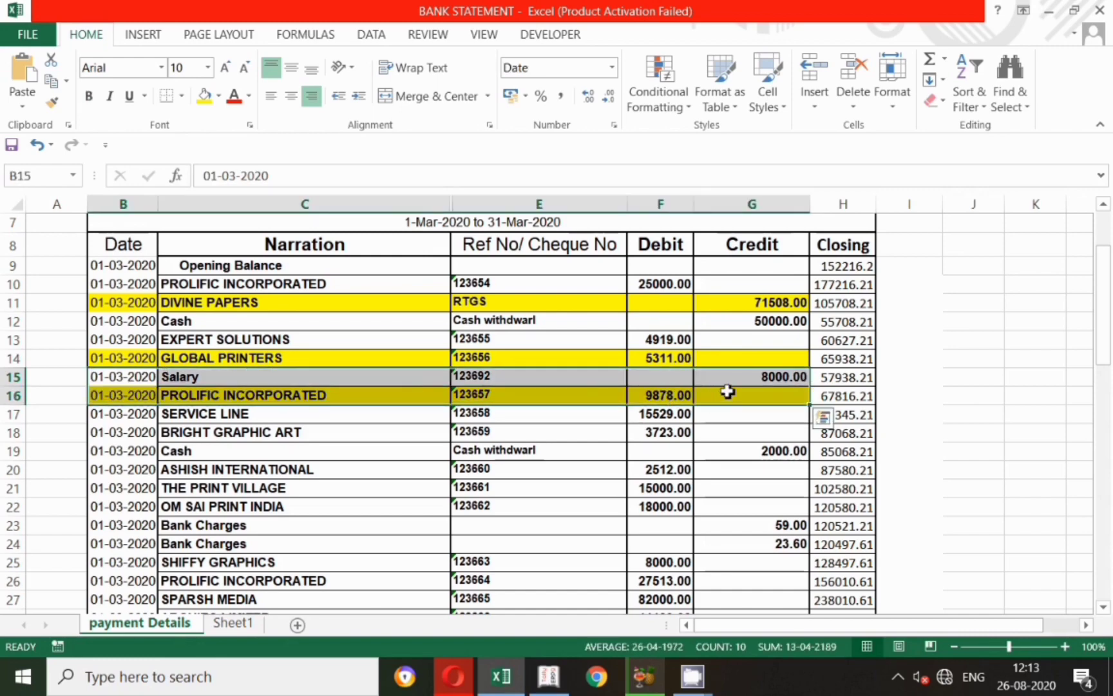
pyautogui.hotkey('alt', 'Tab')
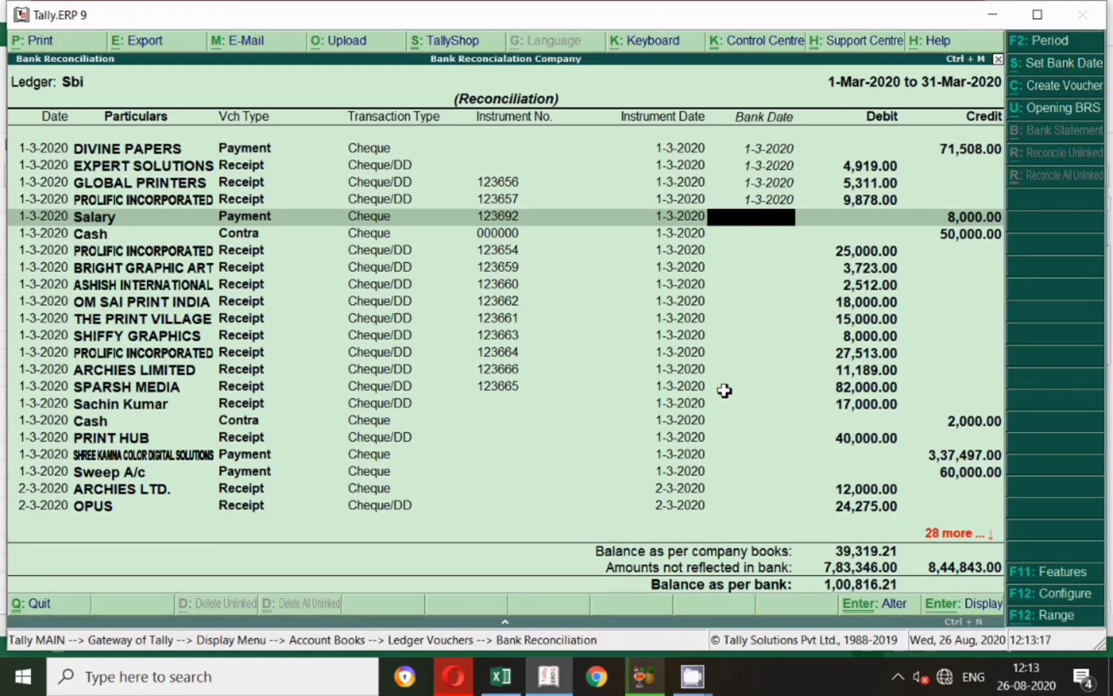
pyautogui.write('1.3')
pyautogui.press('Return')
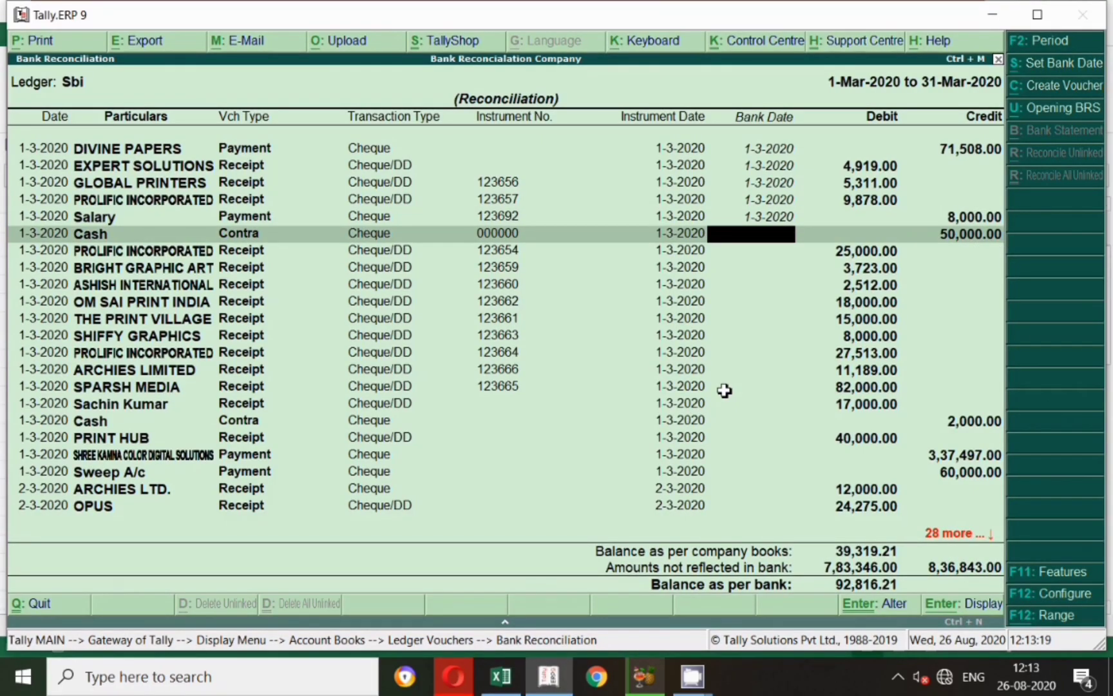
# Fill the Cash withdrawal entry (B12:G12) in Excel with yellow and set the 50,000.00 contra's bank date in Tally to 1-3-2020.
pyautogui.hotkey('alt', 'Tab')
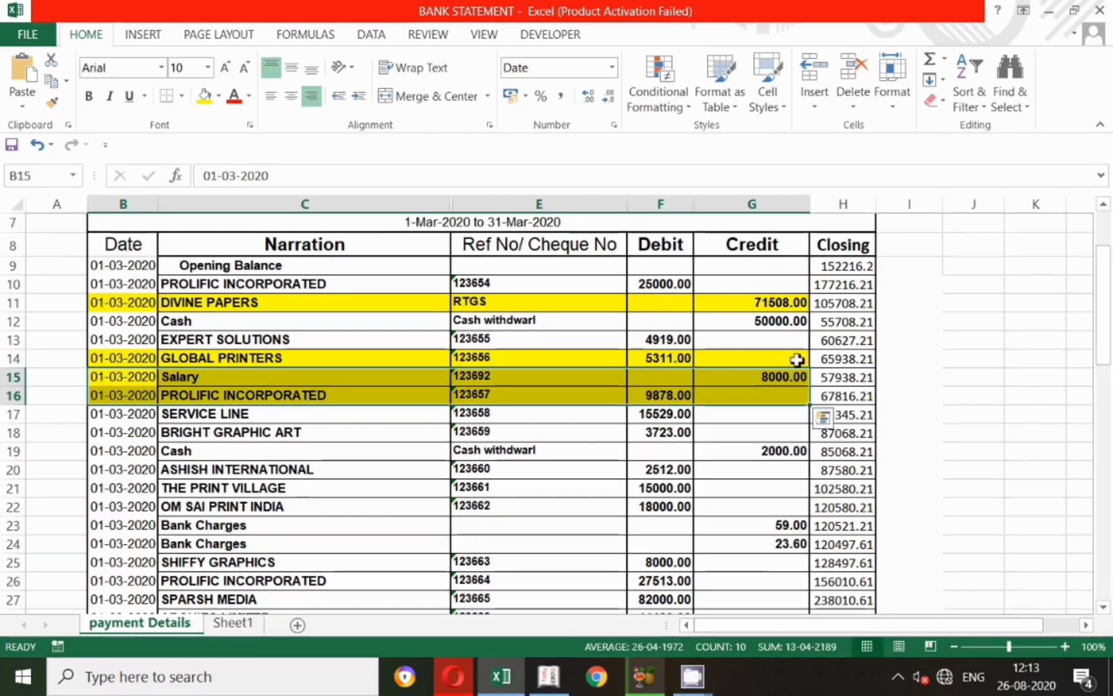
pyautogui.click(790, 321)
pyautogui.moveTo(105, 328); pyautogui.dragTo(710, 323)
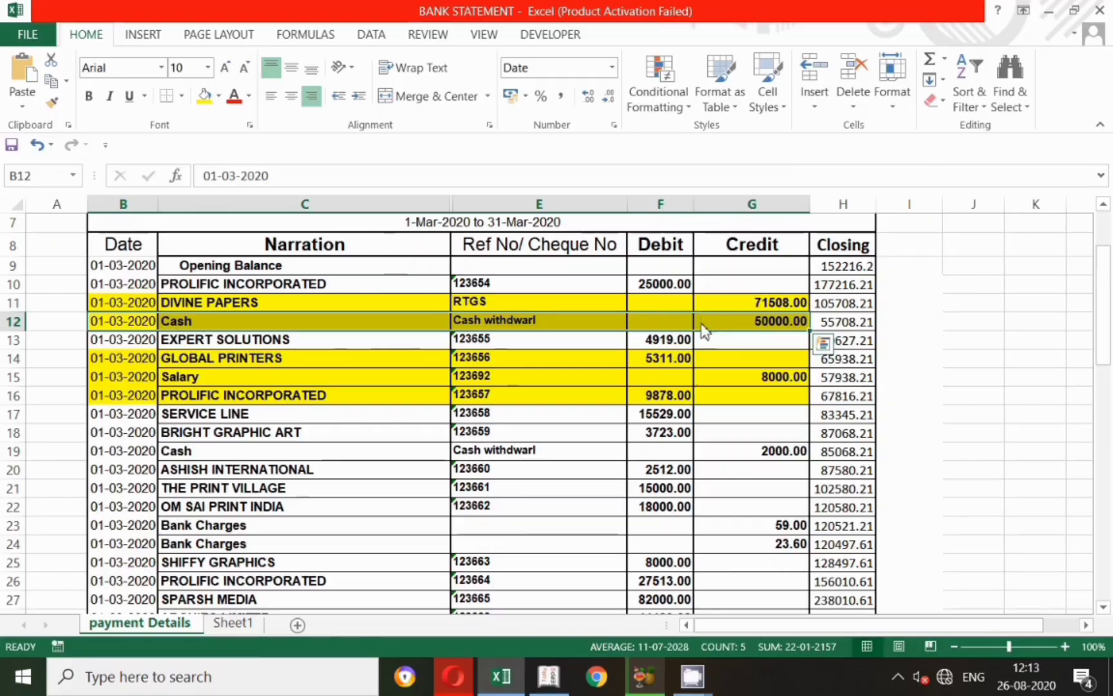
pyautogui.hotkey('alt', 'Tab')
pyautogui.write('1.3')
pyautogui.press('Return')
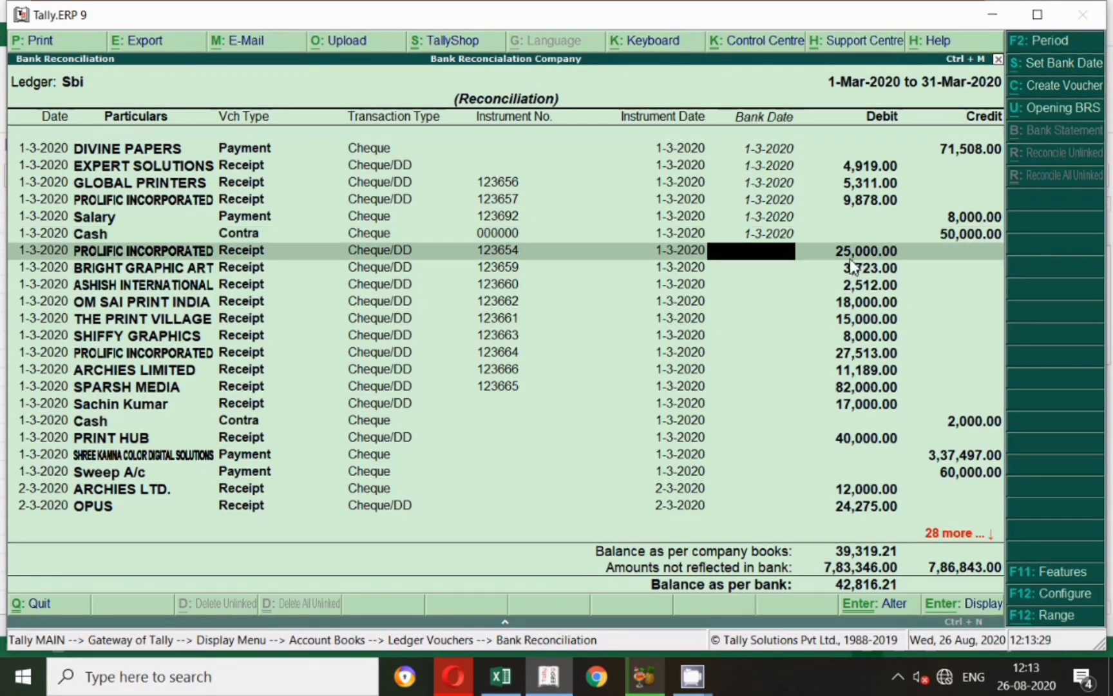
# Match PROLIFIC INCORPORATED in row 10 of the Excel statement and set the bank date of its 25,000.00 receipt in Tally to 1-3-2020.
pyautogui.hotkey('alt', 'Tab')
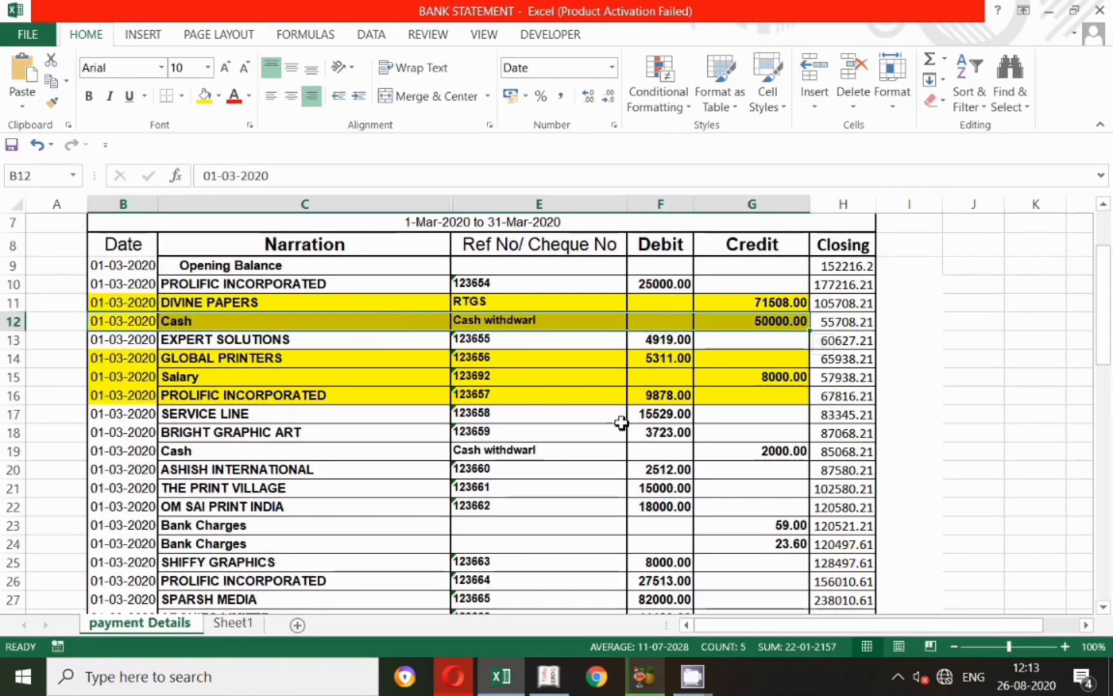
pyautogui.click(667, 290)
pyautogui.moveTo(100, 284); pyautogui.dragTo(761, 287)
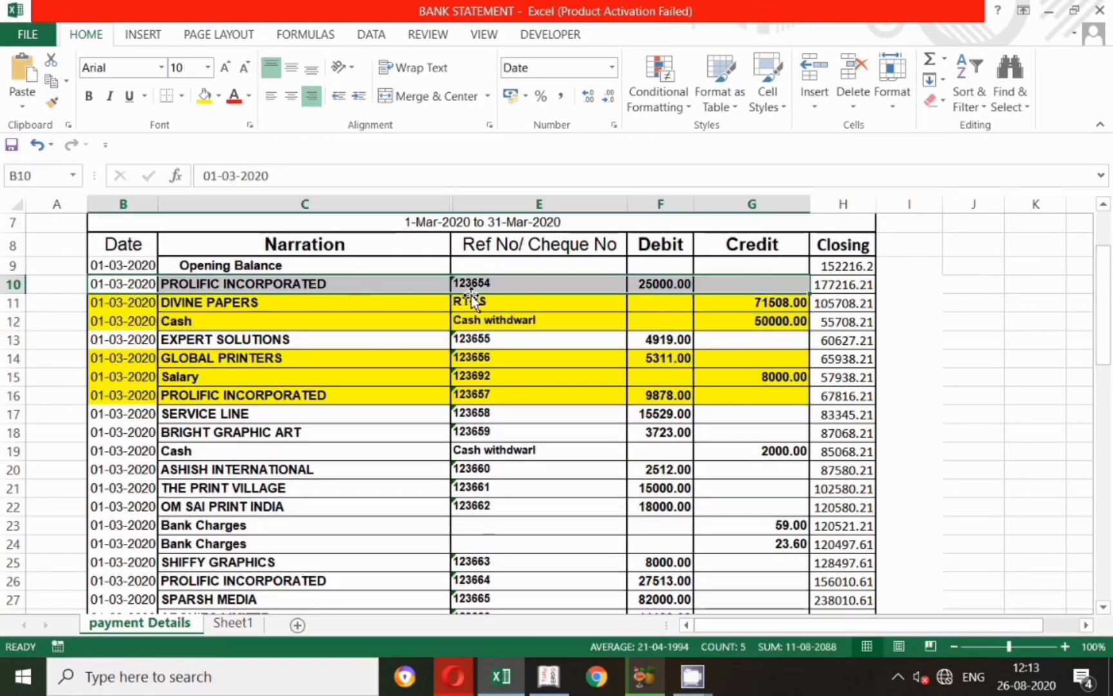
pyautogui.hotkey('alt', 'Tab')
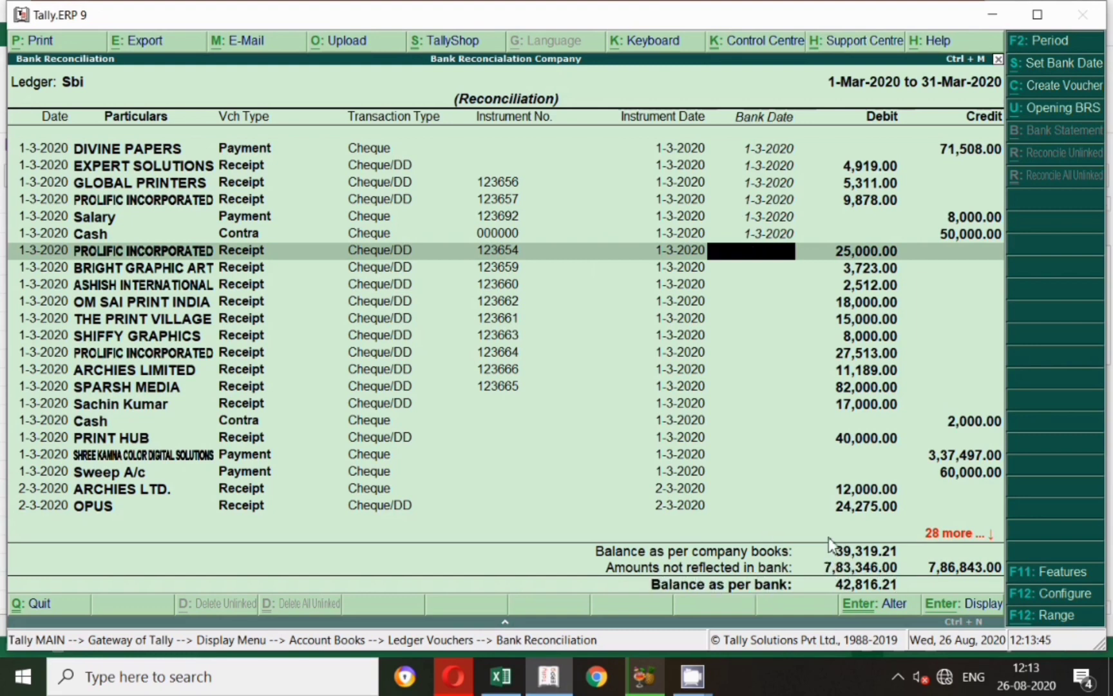
pyautogui.hotkey('alt', 'Tab')
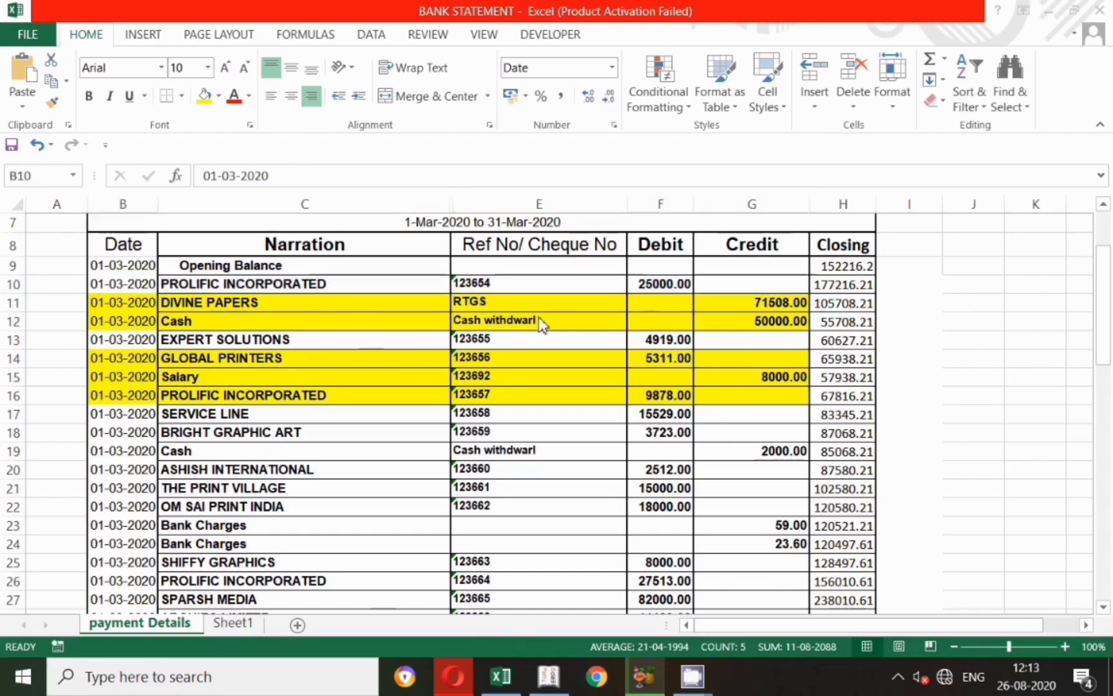
pyautogui.hotkey('alt', 'Tab')
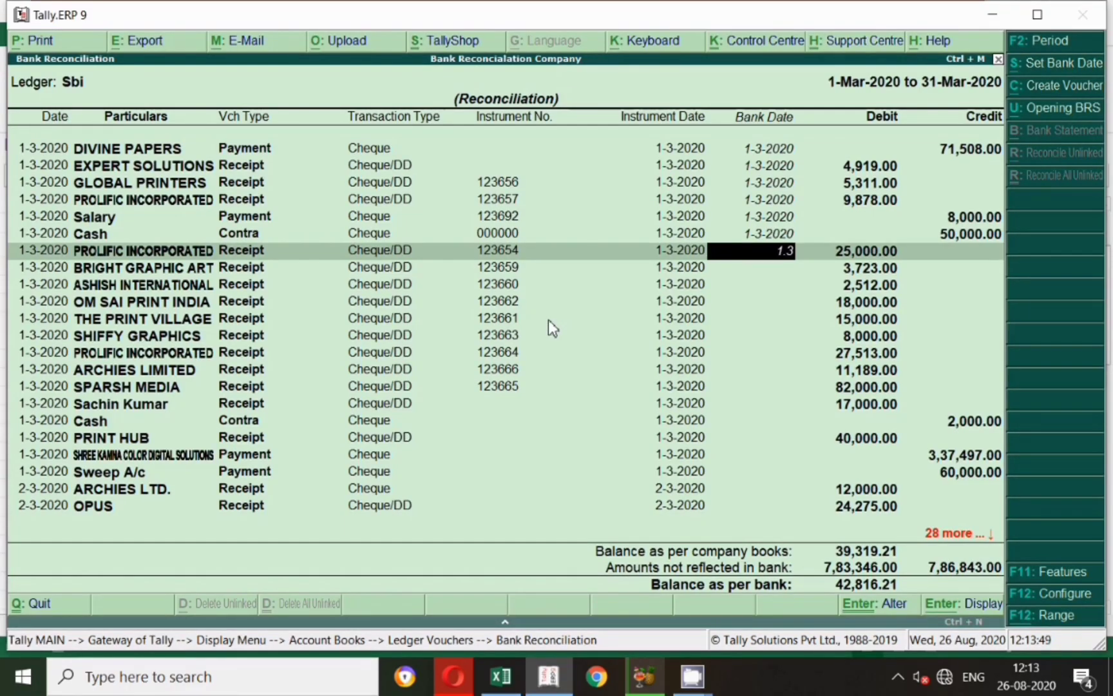
pyautogui.press('Return')
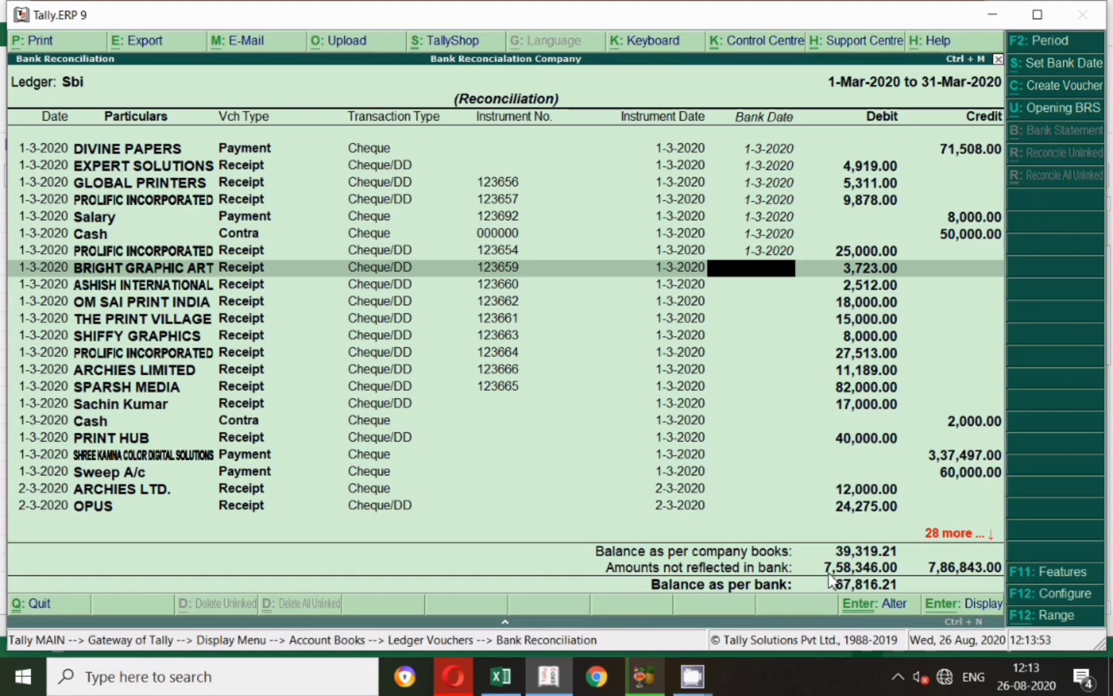
# Return to the Excel statement and fill the PROLIFIC INCORPORATED entry in B10:G10 with yellow.
pyautogui.hotkey('alt', 'Tab')
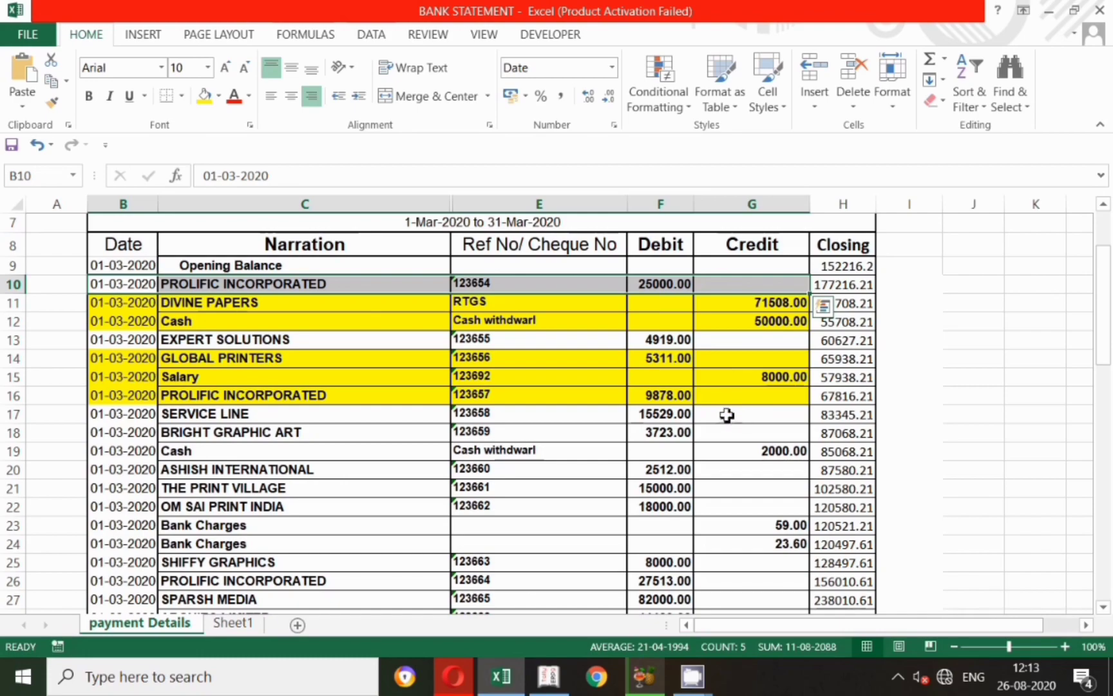
pyautogui.hotkey('alt', 'Tab')
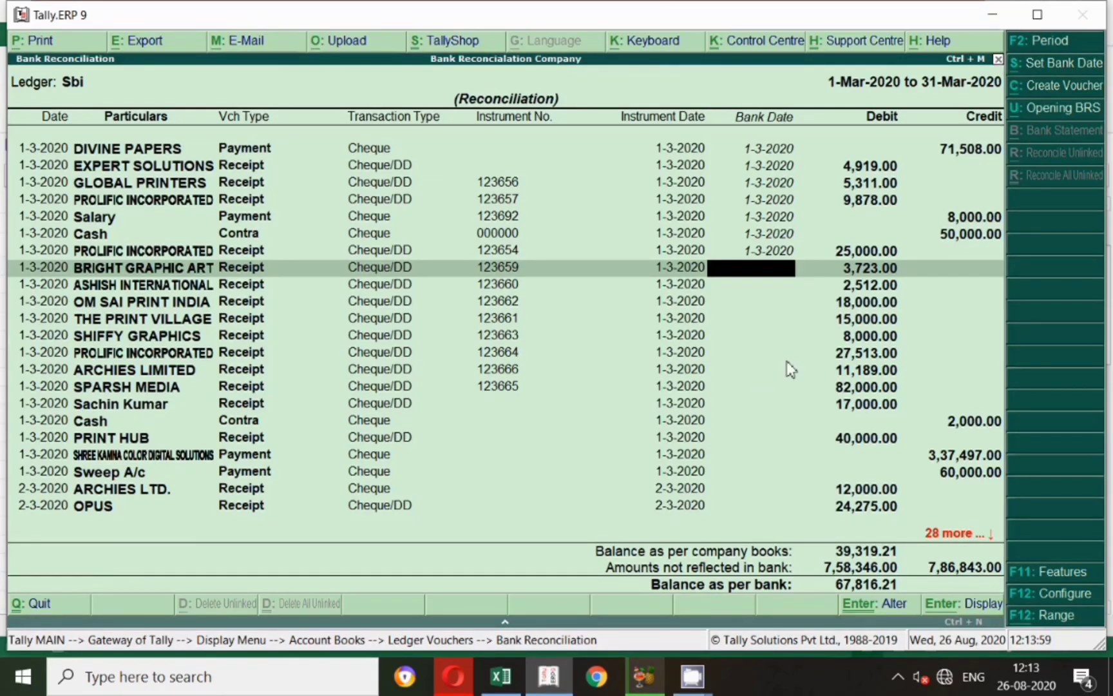
pyautogui.hotkey('alt', 'Tab')
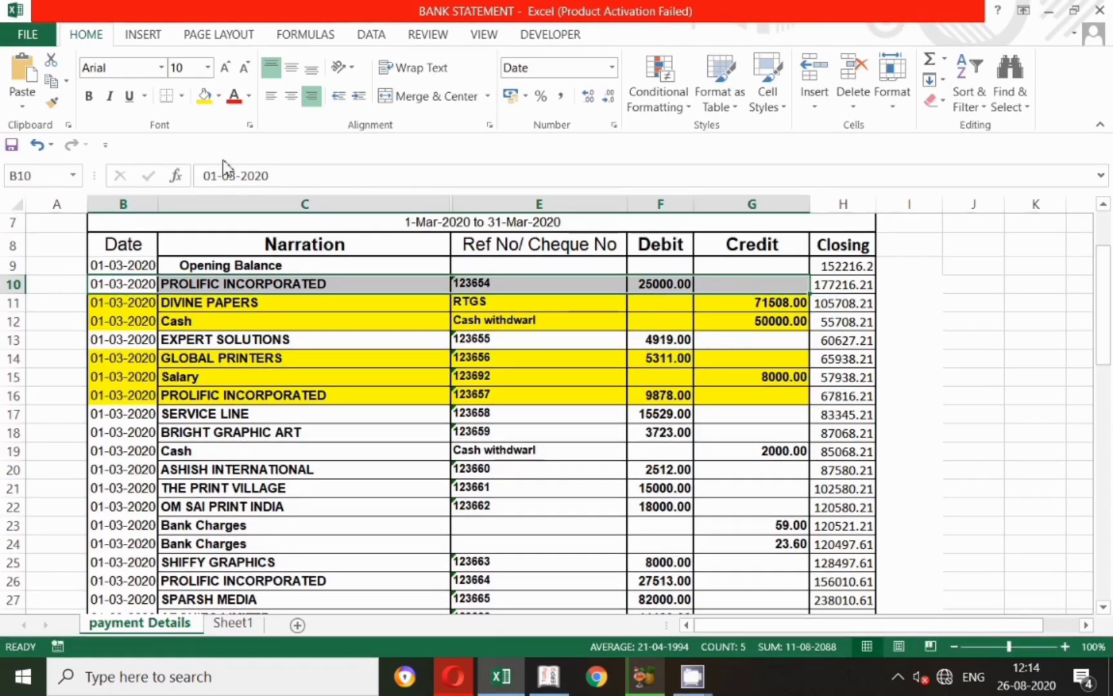
pyautogui.click(204, 101)
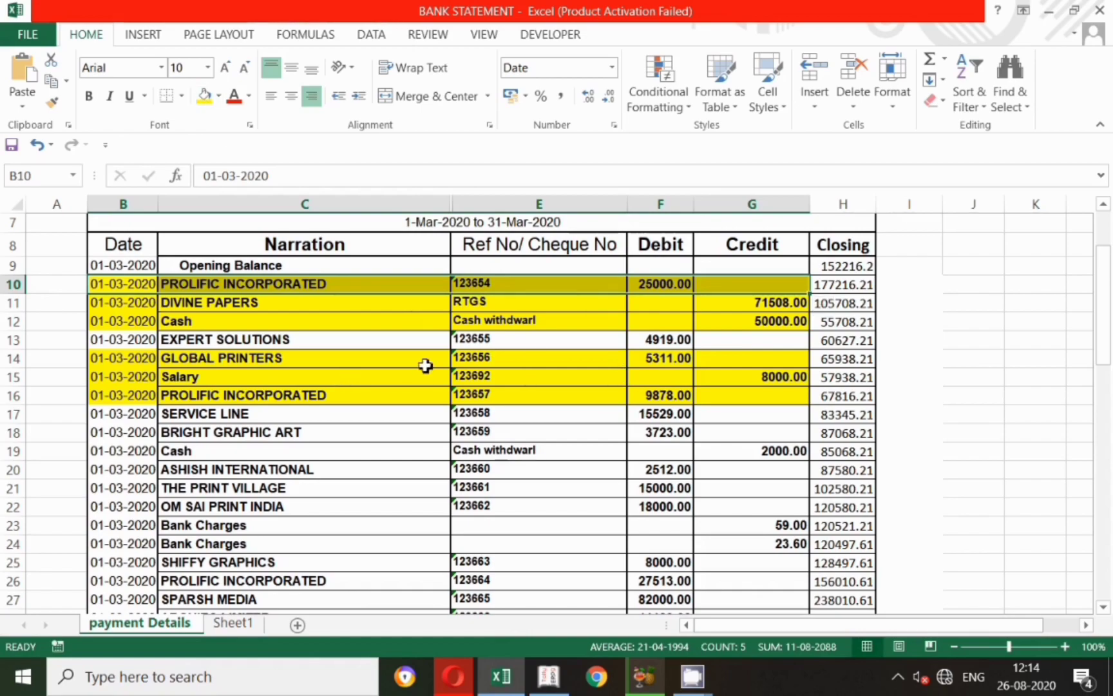
# Match the 3,723.00 BRIGHT GRAPHIC ART receipt in the Excel statement and fill its entry in B18:G18 with yellow.
pyautogui.hotkey('alt', 'Tab')
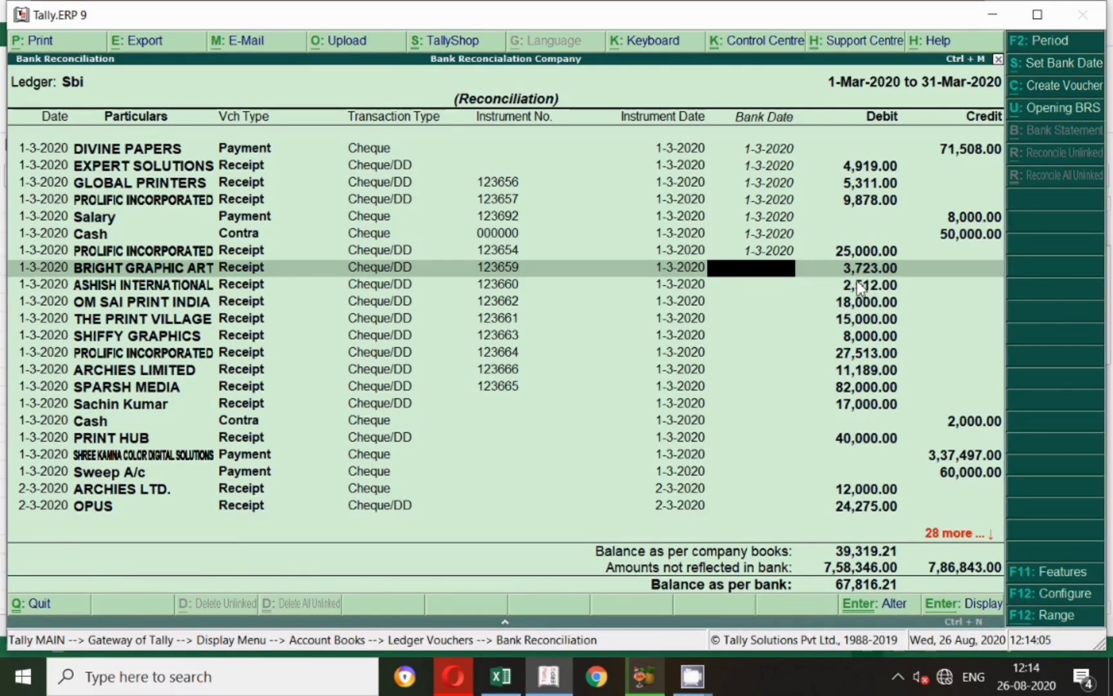
pyautogui.hotkey('alt', 'Tab')
pyautogui.click(662, 433)
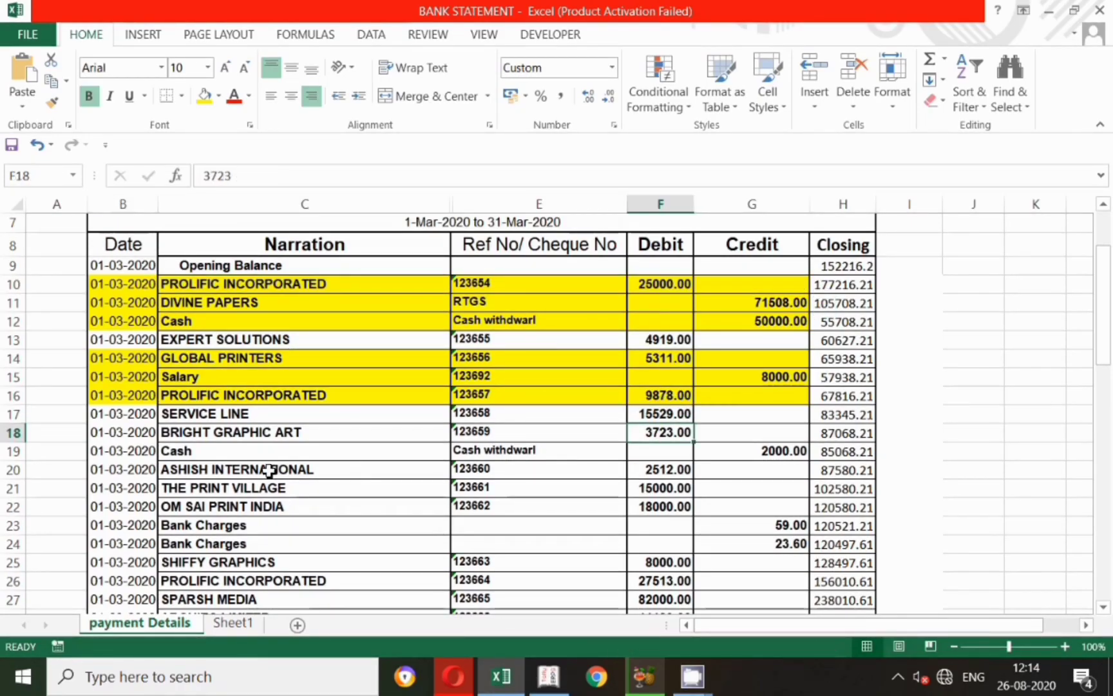
pyautogui.moveTo(112, 433); pyautogui.dragTo(789, 435)
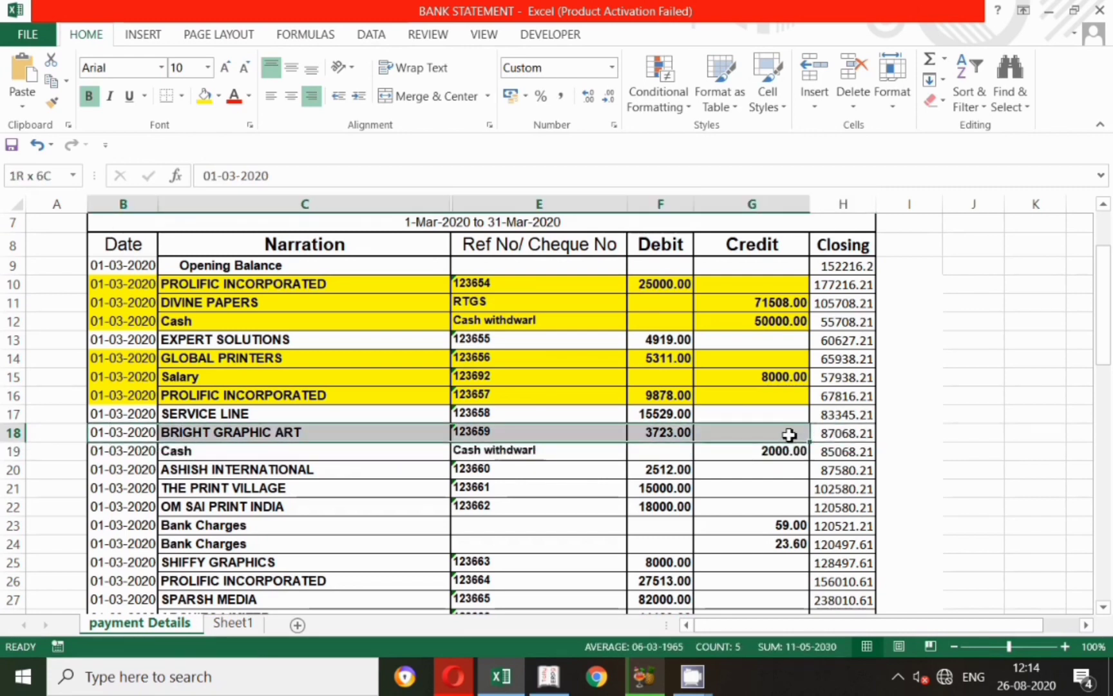
pyautogui.click(204, 95)
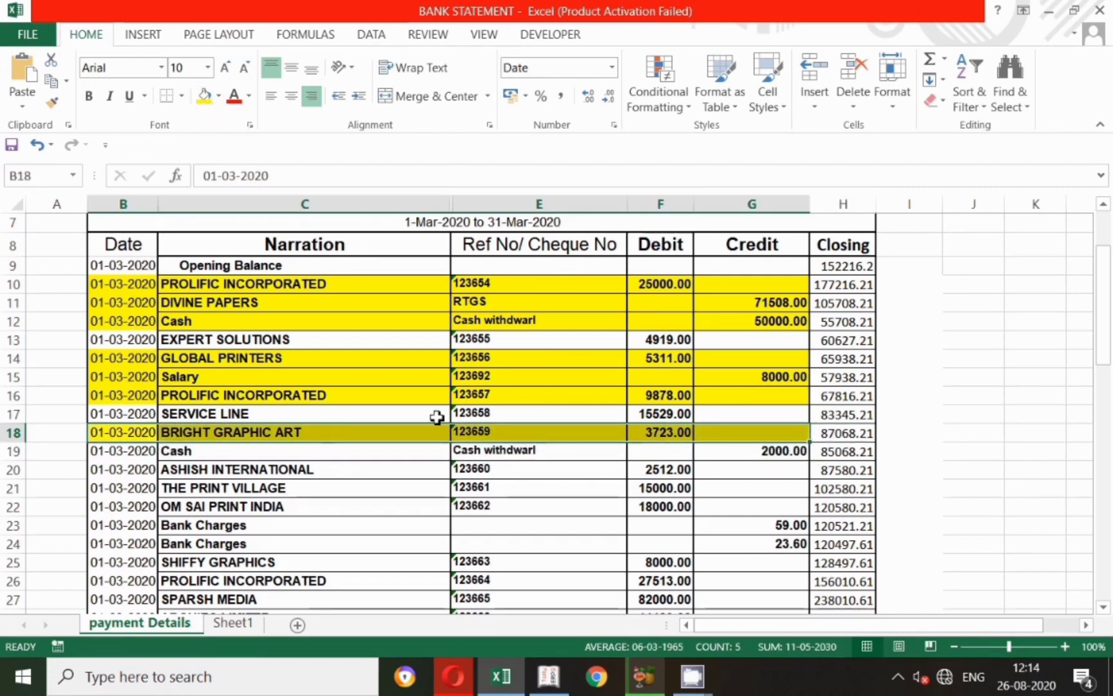
# Compare the BRIGHT GRAPHIC ART cheque number in both programs and set the receipt's bank date in Tally to 1-3-2020.
pyautogui.hotkey('alt', 'Tab')
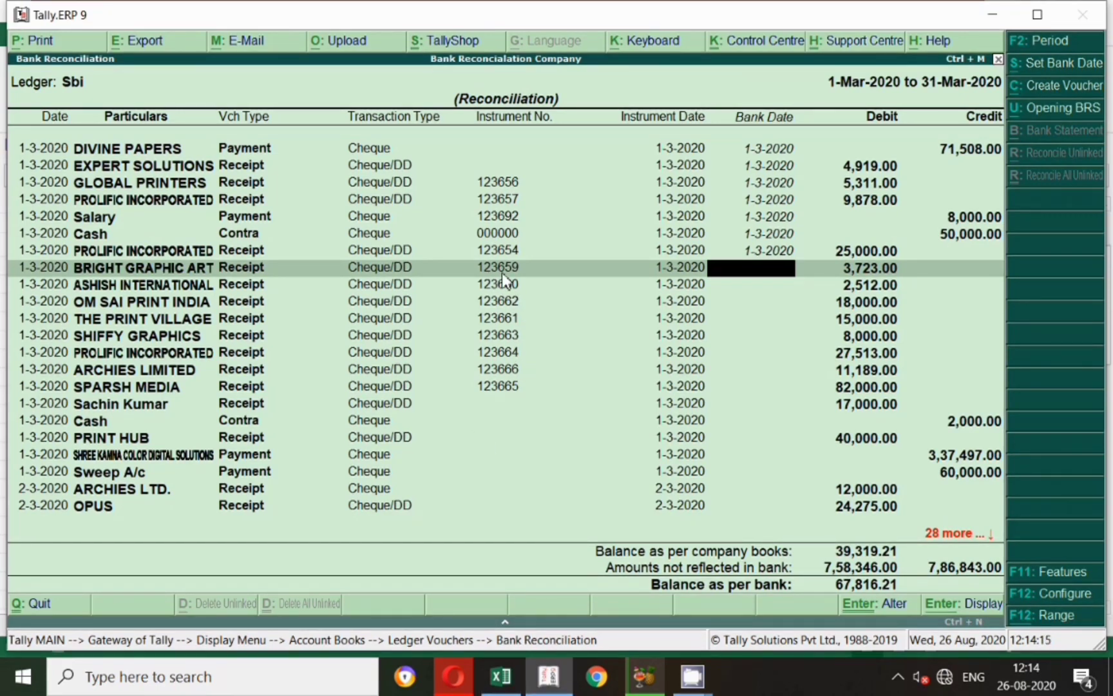
pyautogui.hotkey('alt', 'Tab')
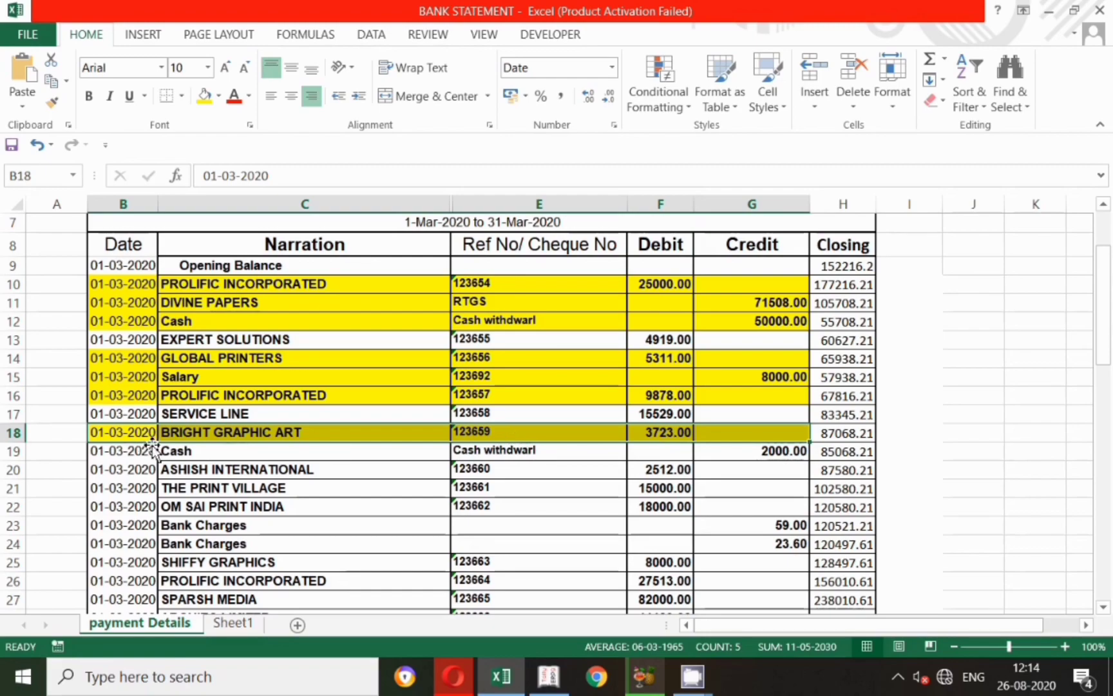
pyautogui.hotkey('alt', 'Tab')
pyautogui.write('.3')
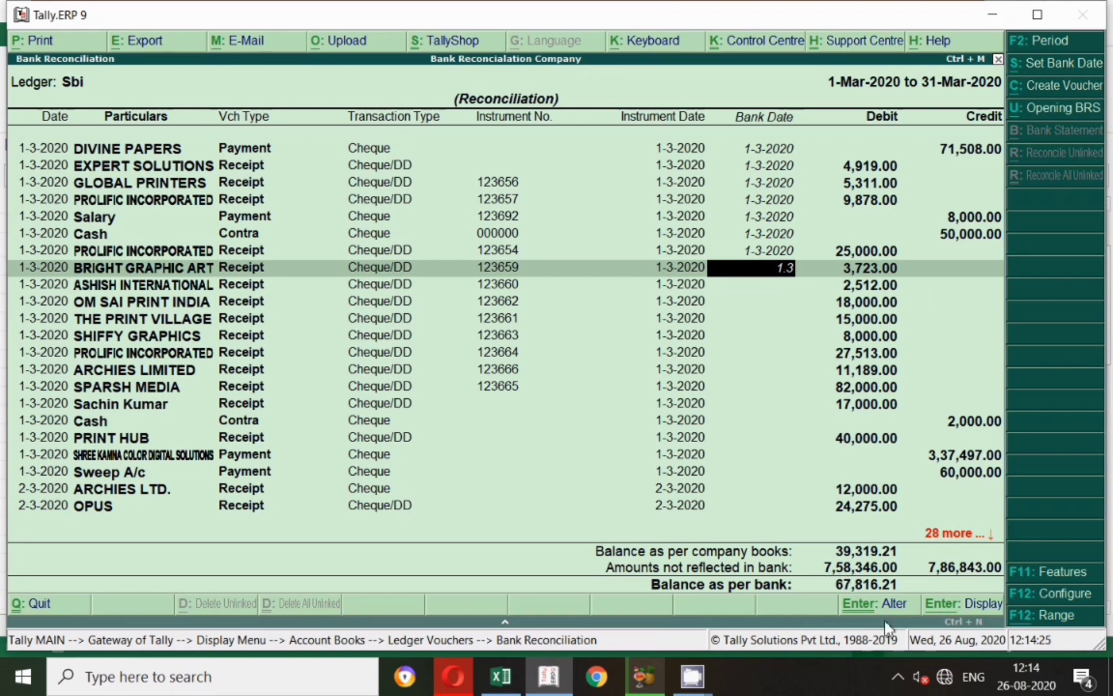
pyautogui.press('Return')
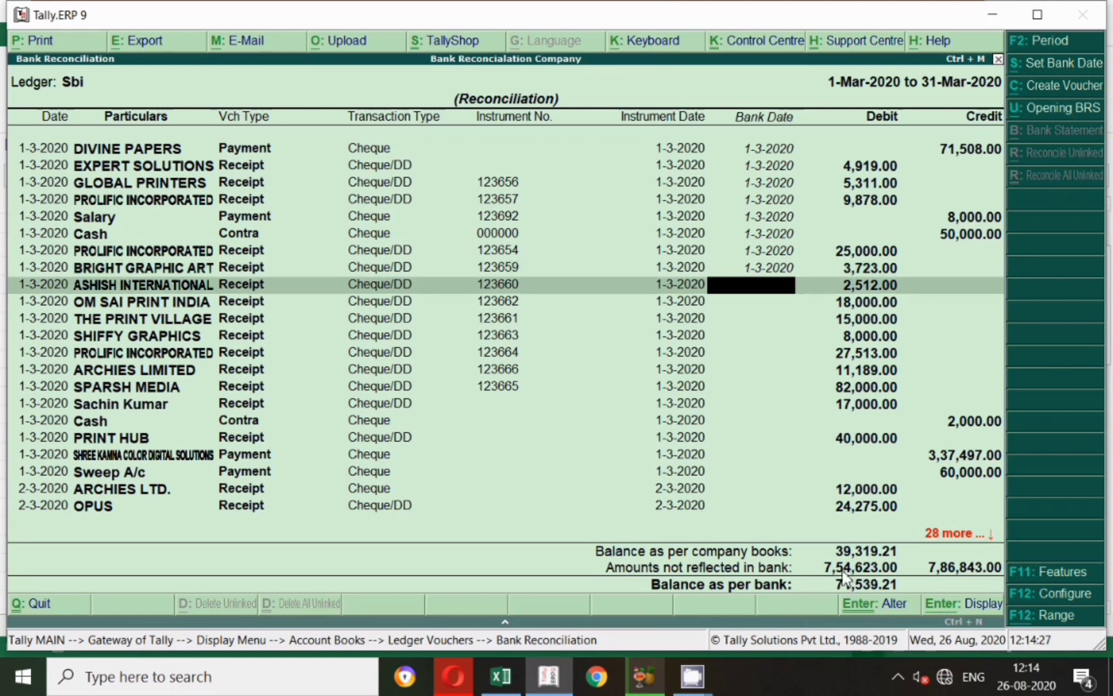
# Fill the ASHISH INTERNATIONAL entry (B20:G20) in Excel with yellow and set its 2,512.00 receipt's bank date in Tally to 1-3-2020.
pyautogui.hotkey('alt', 'Tab')
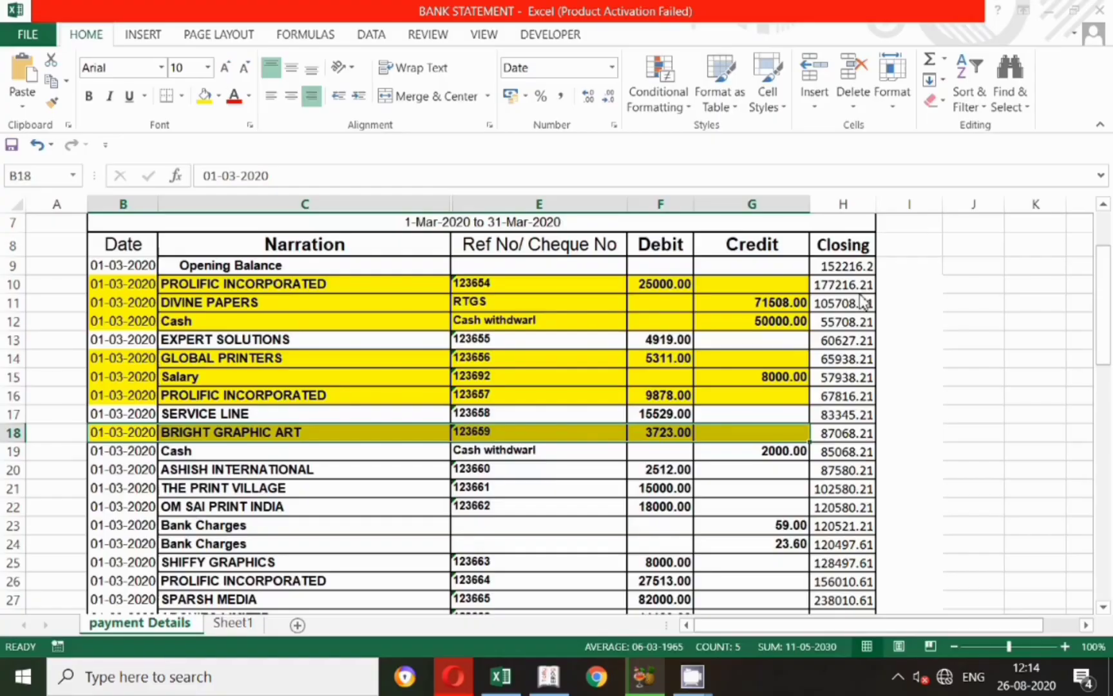
pyautogui.click(652, 469)
pyautogui.moveTo(124, 468); pyautogui.dragTo(706, 475)
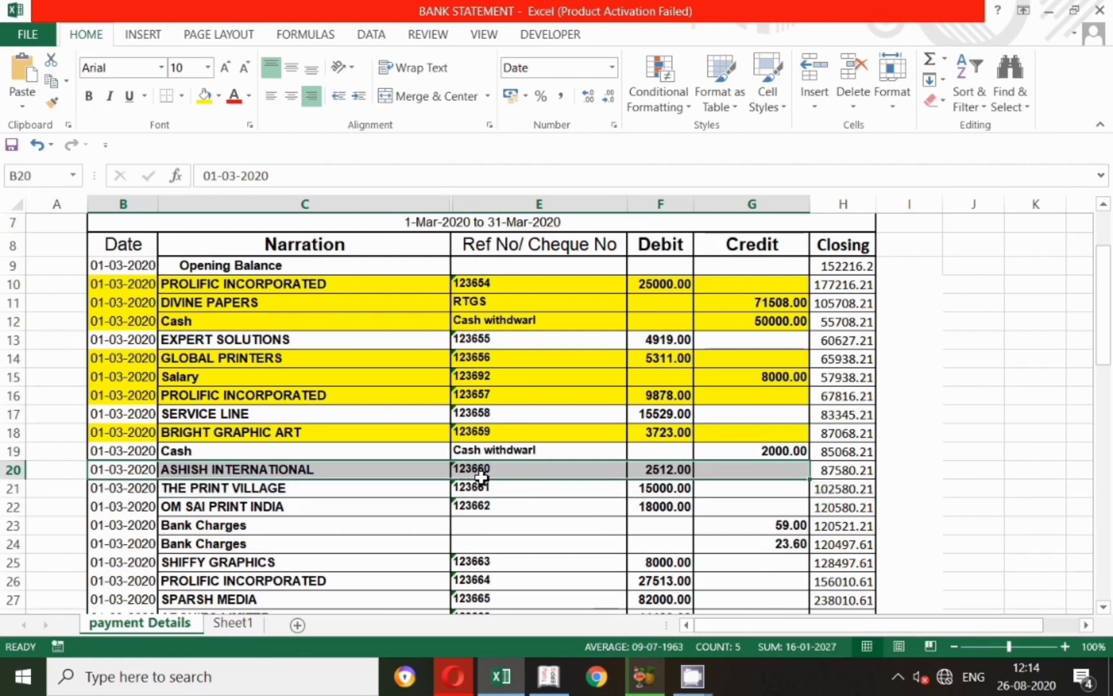
pyautogui.hotkey('alt', 'Tab')
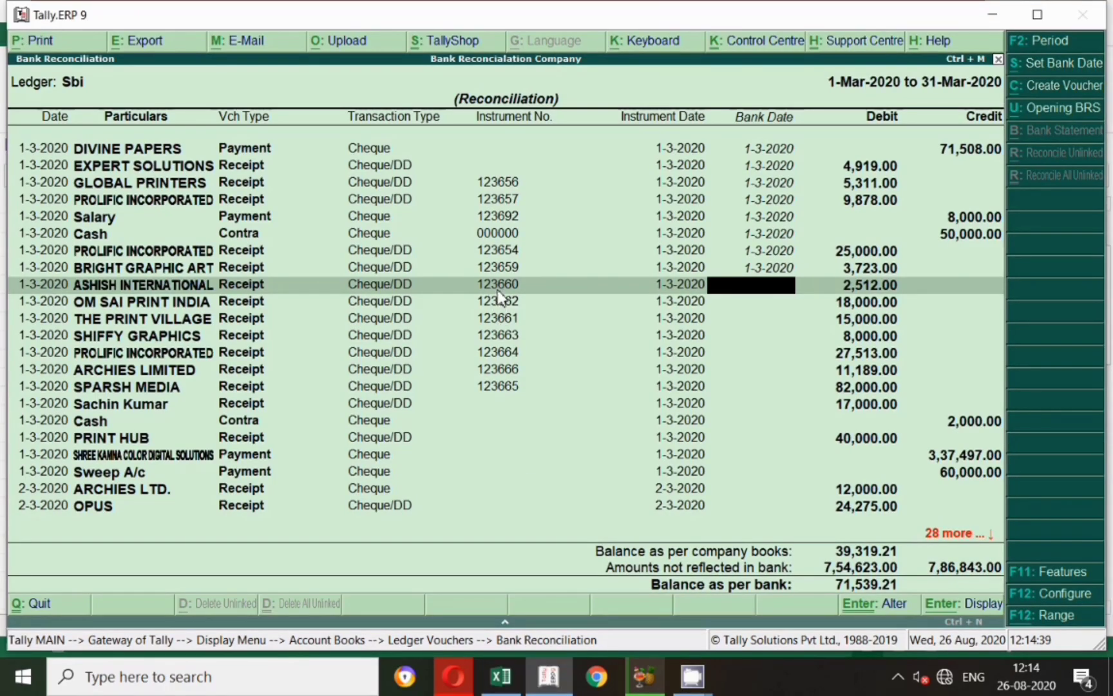
pyautogui.hotkey('alt', 'Tab')
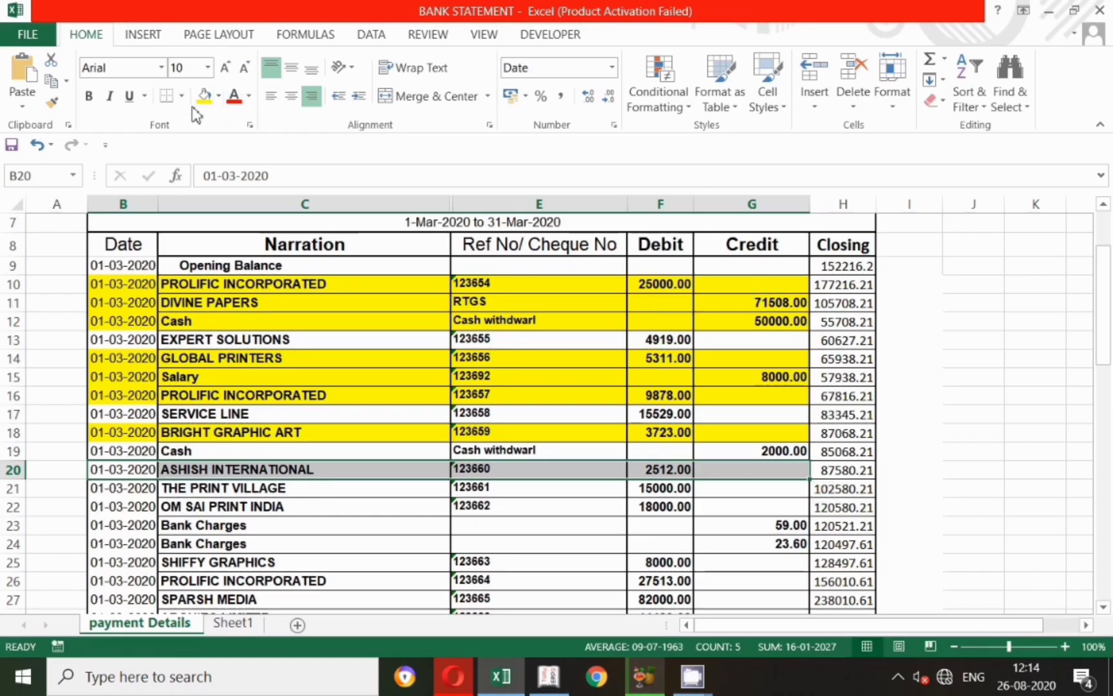
pyautogui.hotkey('alt', 'Tab')
pyautogui.write('1')
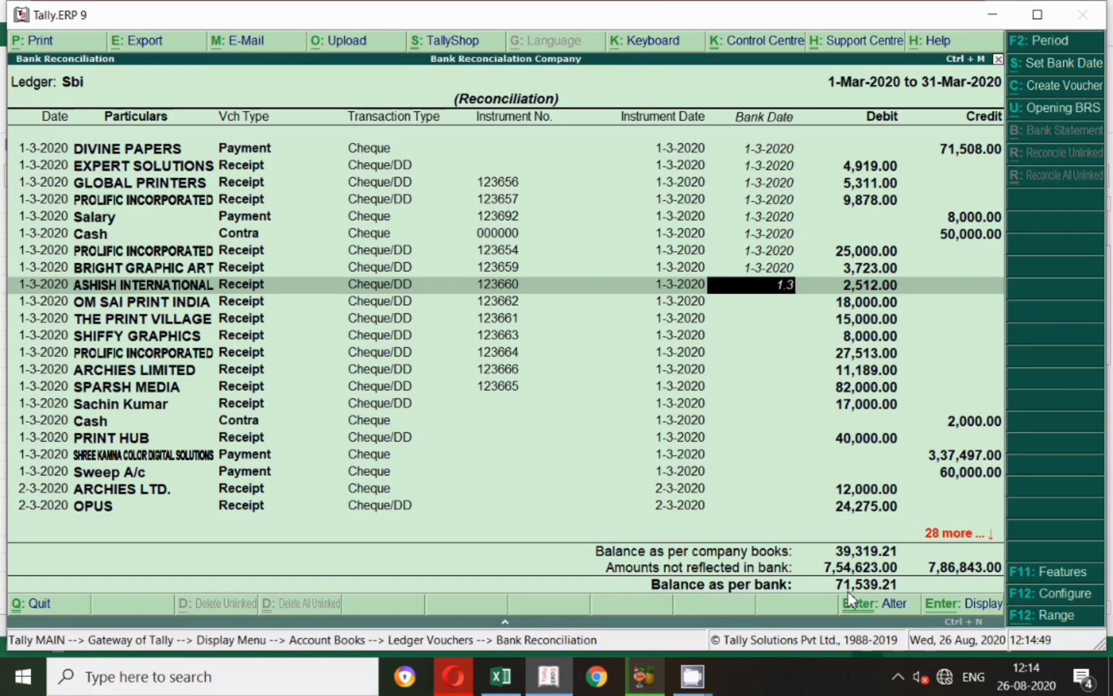
pyautogui.press('Return')
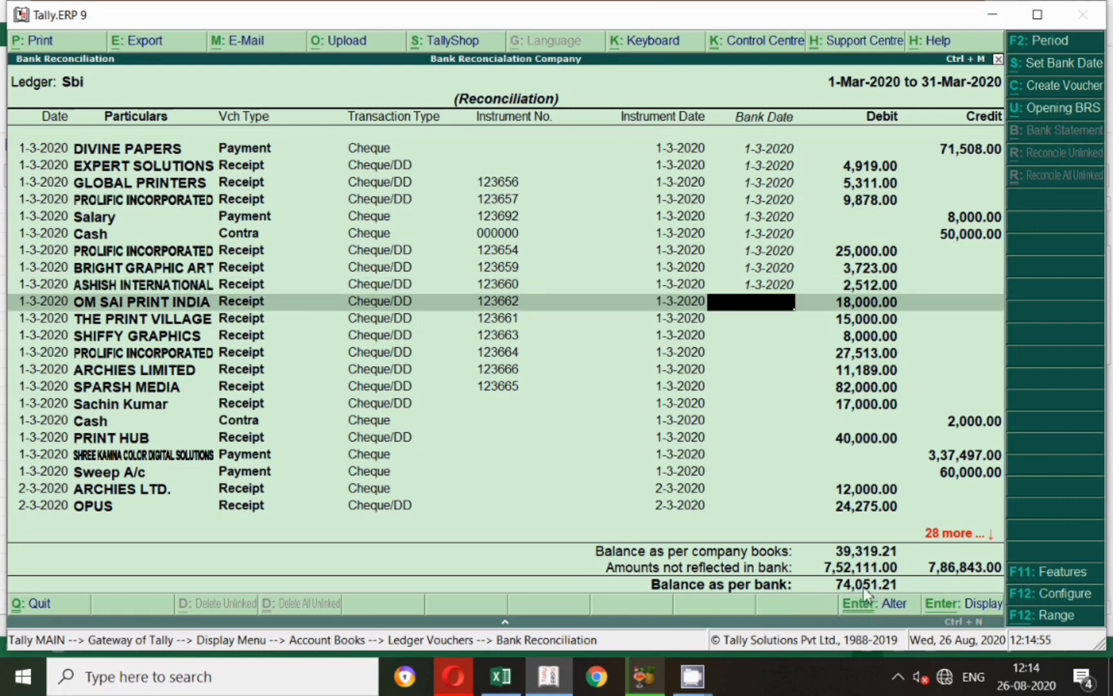
# Set the bank date of the 18,000.00 OM SAI PRINT INDIA receipt in Tally to 1-3-2020 and fill B22:G22 in Excel with yellow.
pyautogui.press('Return')
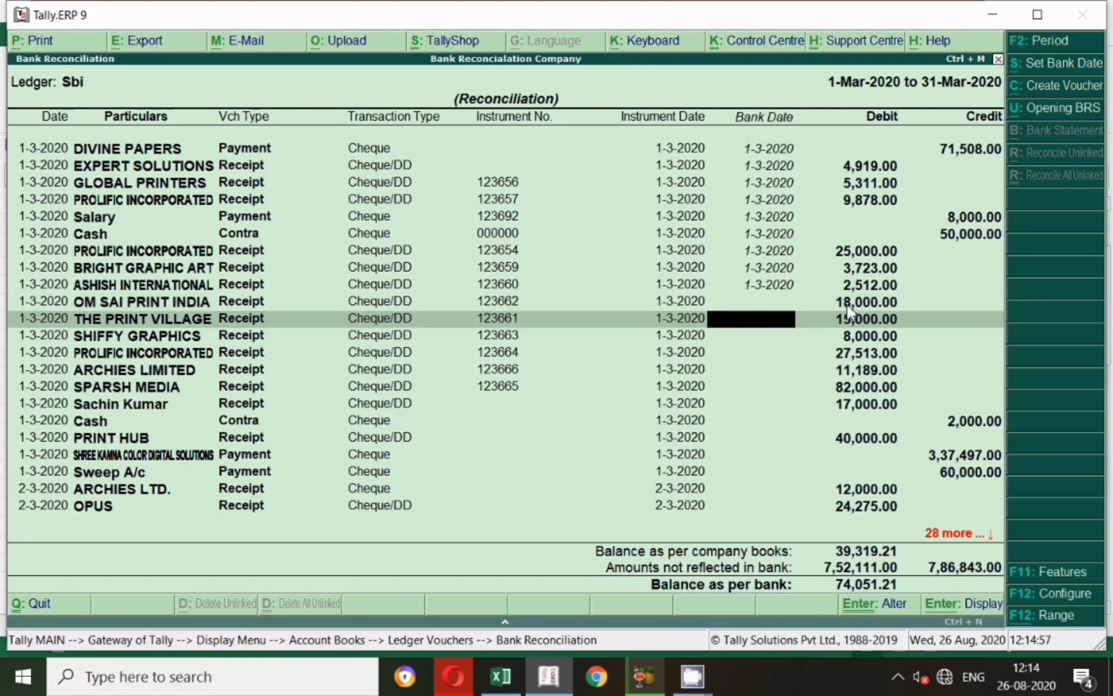
pyautogui.press('Up')
pyautogui.hotkey('alt', 'Tab')
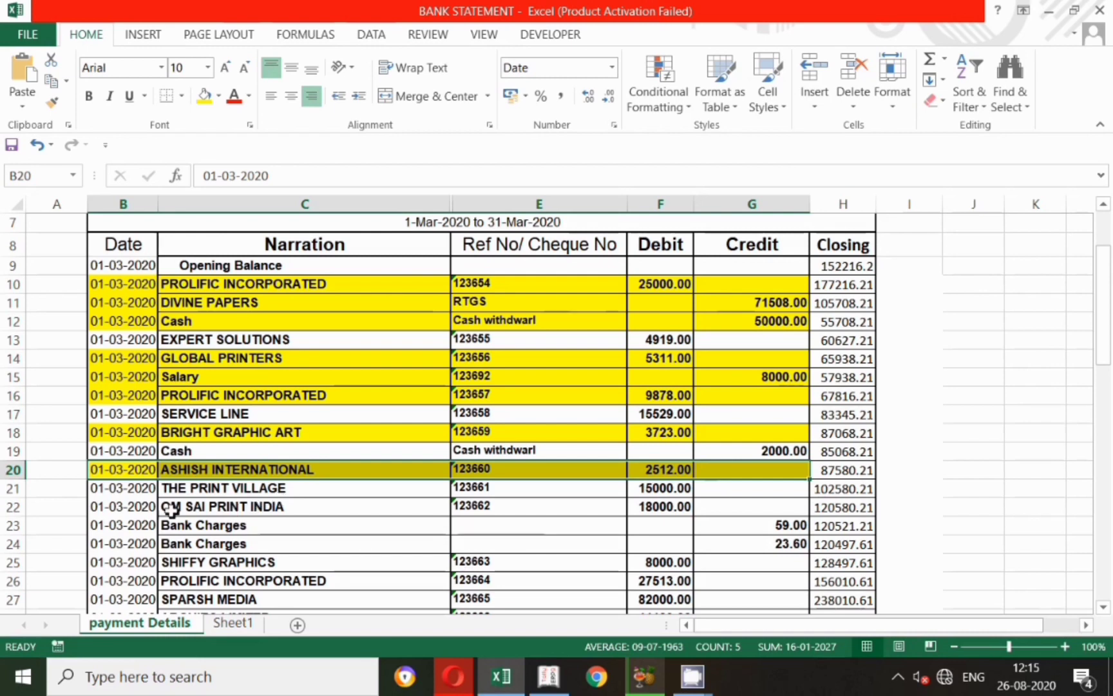
pyautogui.click(132, 507)
pyautogui.moveTo(132, 507); pyautogui.dragTo(786, 507)
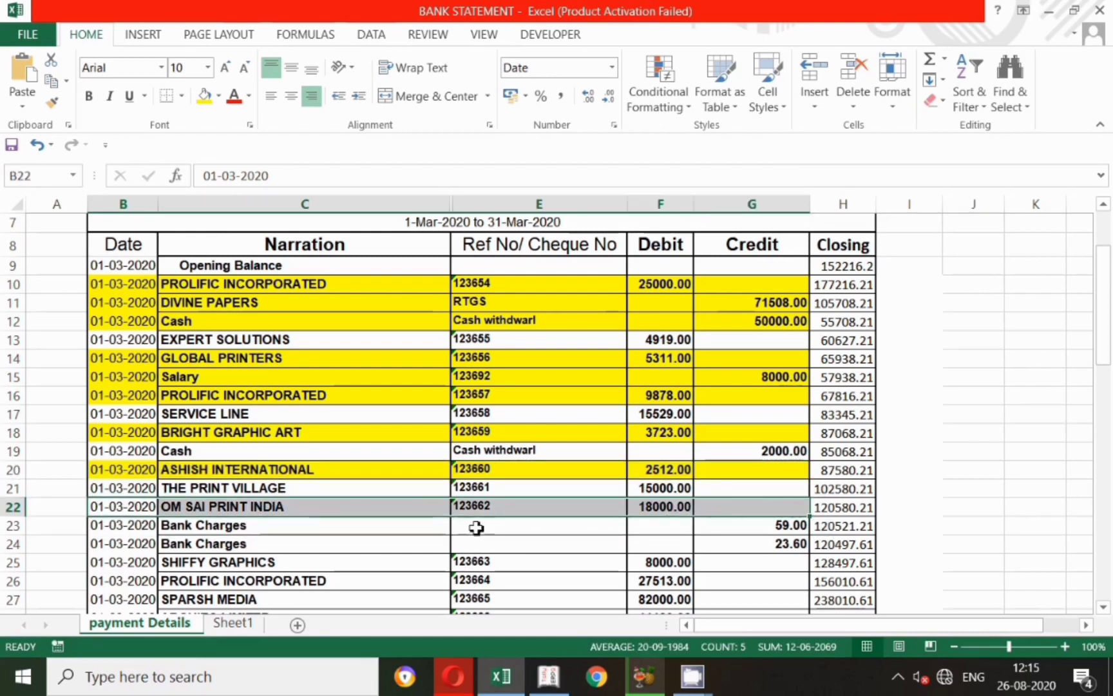
pyautogui.hotkey('alt', 'Tab')
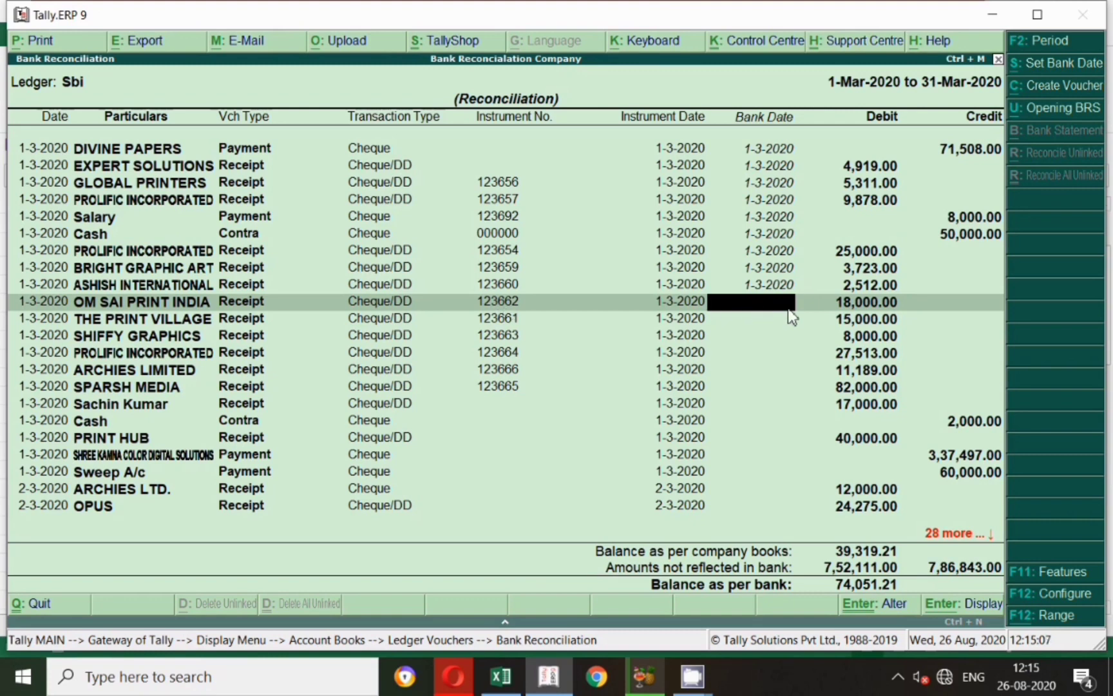
pyautogui.press('Return')
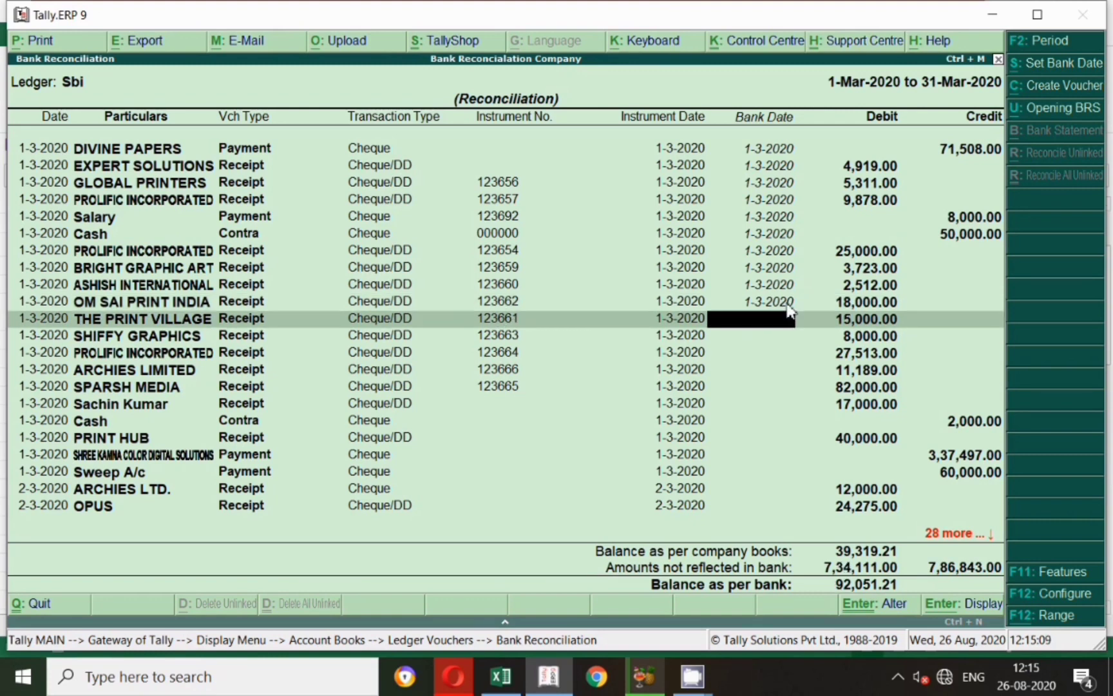
pyautogui.hotkey('alt', 'Tab')
pyautogui.click(205, 95)
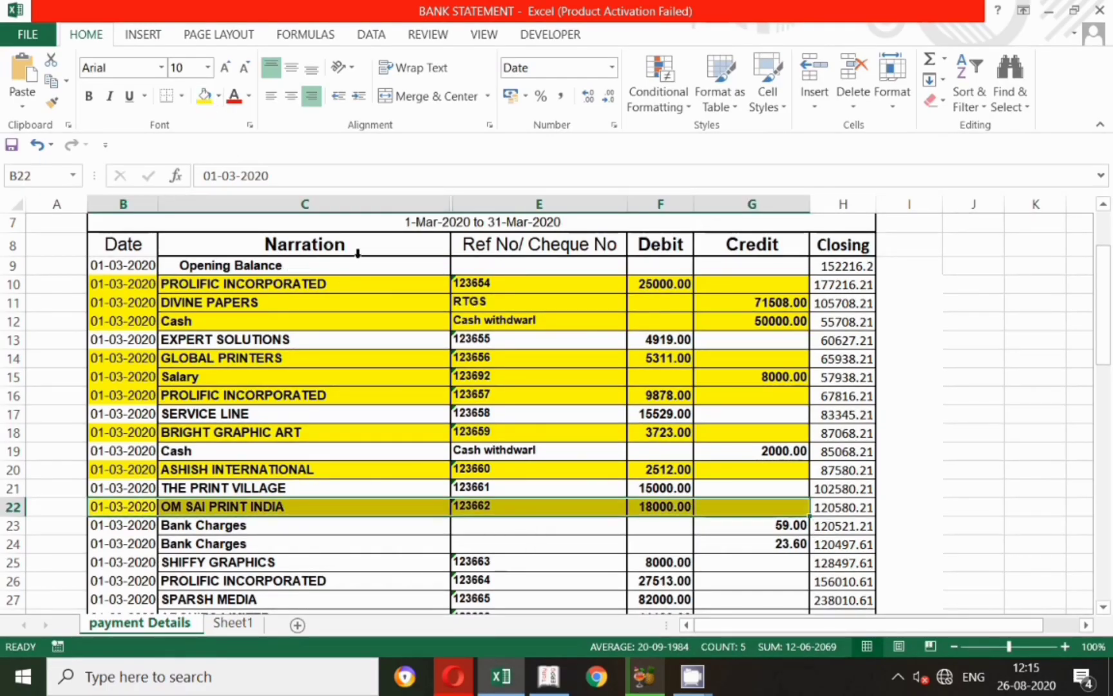
# Fill the SHIFFY GRAPHICS entry (B25:G25) in Excel with yellow and enter 1.3 as the bank date of its 8,000.00 receipt in Tally.
pyautogui.hotkey('alt', 'Tab')
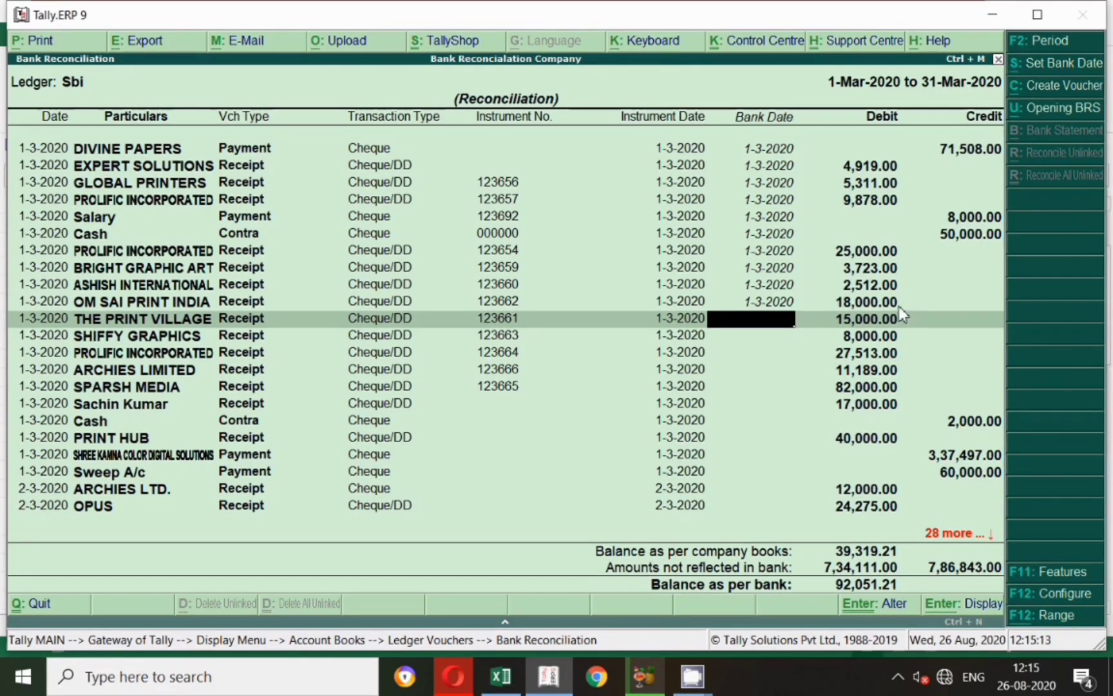
pyautogui.click(853, 339)
pyautogui.hotkey('alt', 'Tab')
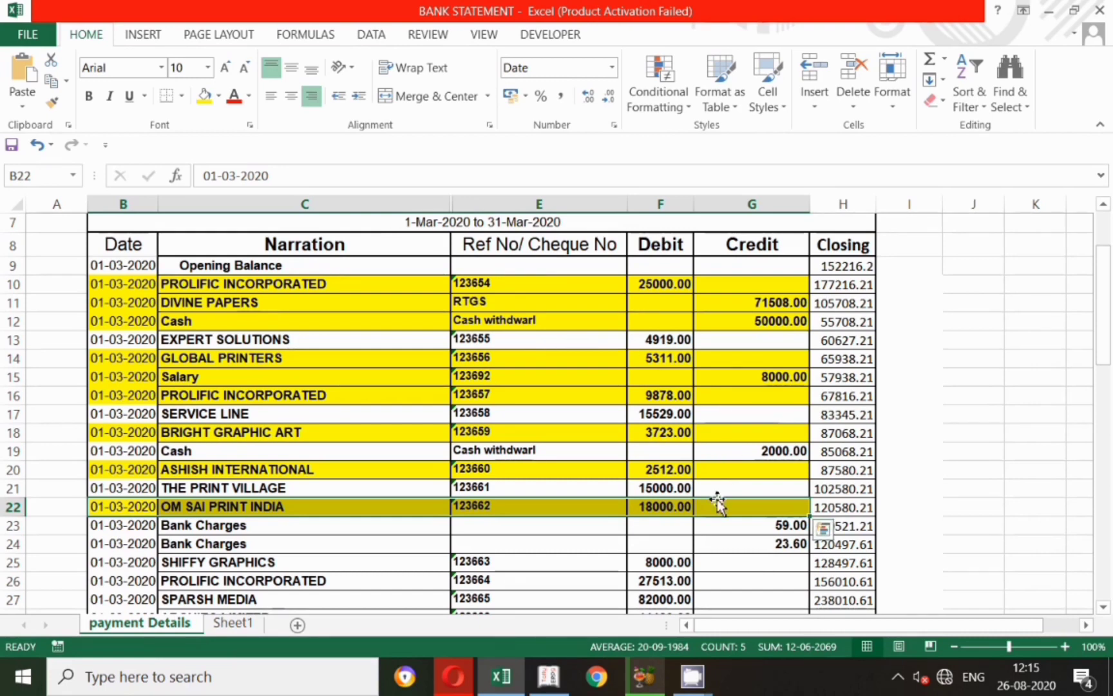
pyautogui.click(674, 567)
pyautogui.moveTo(117, 565); pyautogui.dragTo(729, 560)
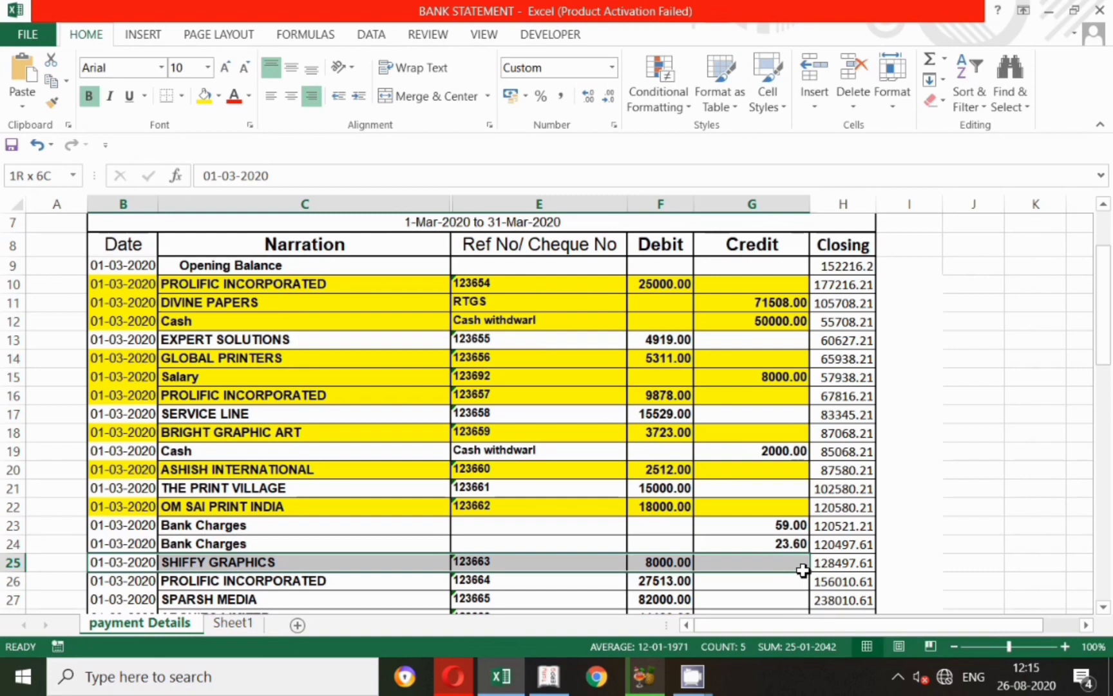
pyautogui.click(205, 95)
pyautogui.hotkey('alt', 'Tab')
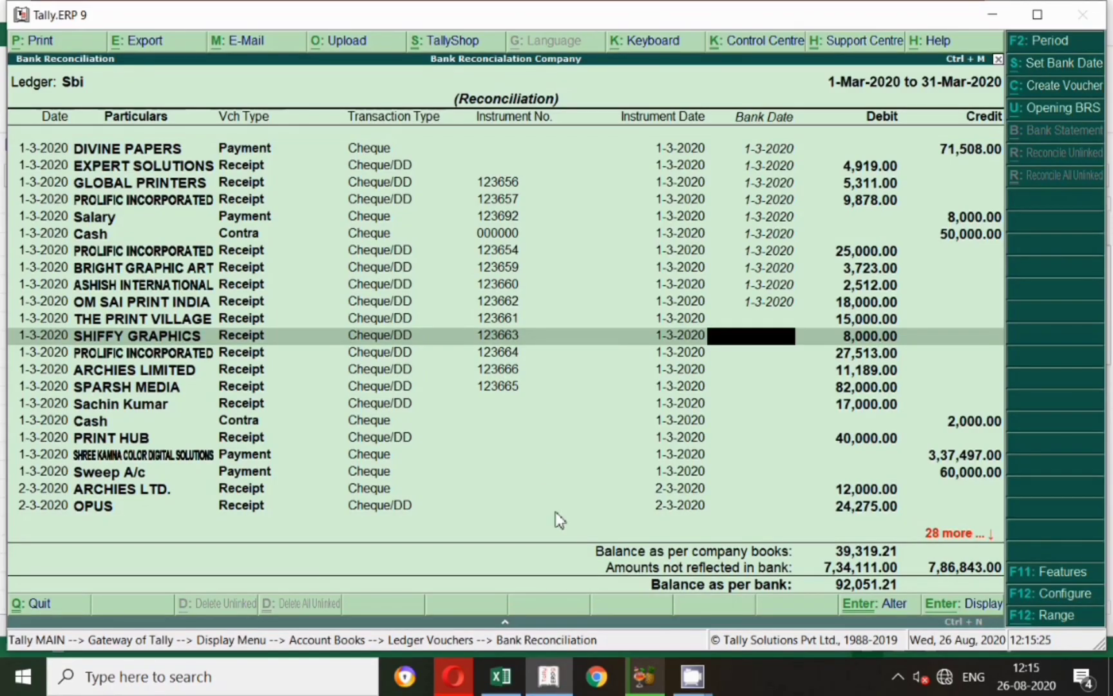
pyautogui.hotkey('alt', 'Tab')
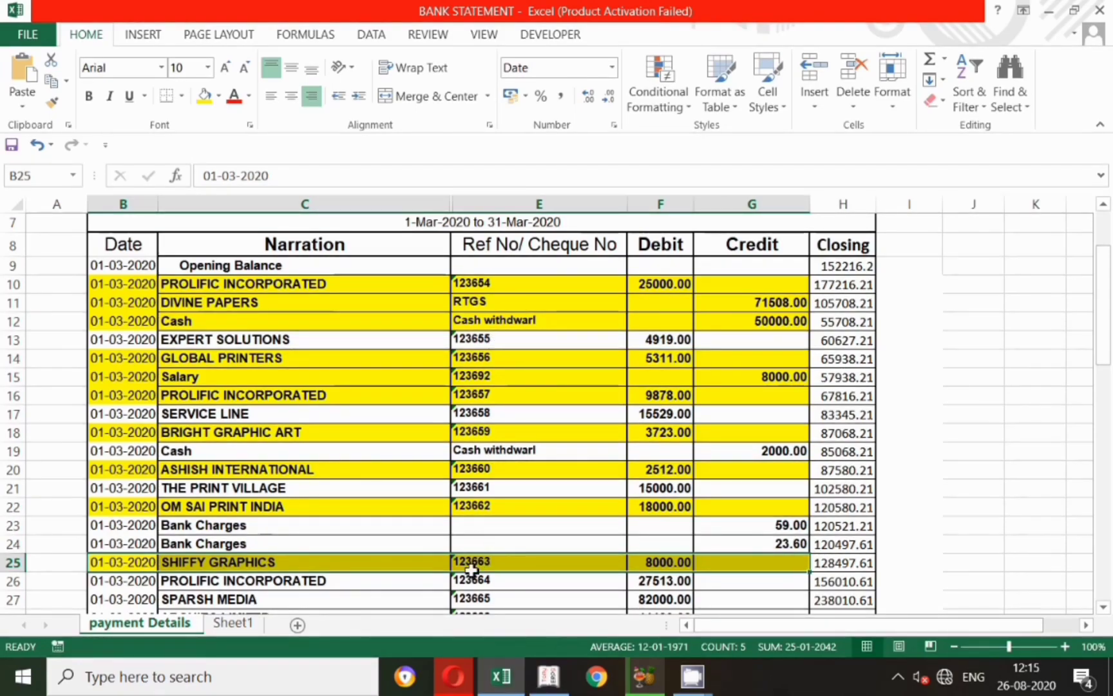
pyautogui.hotkey('alt', 'Tab')
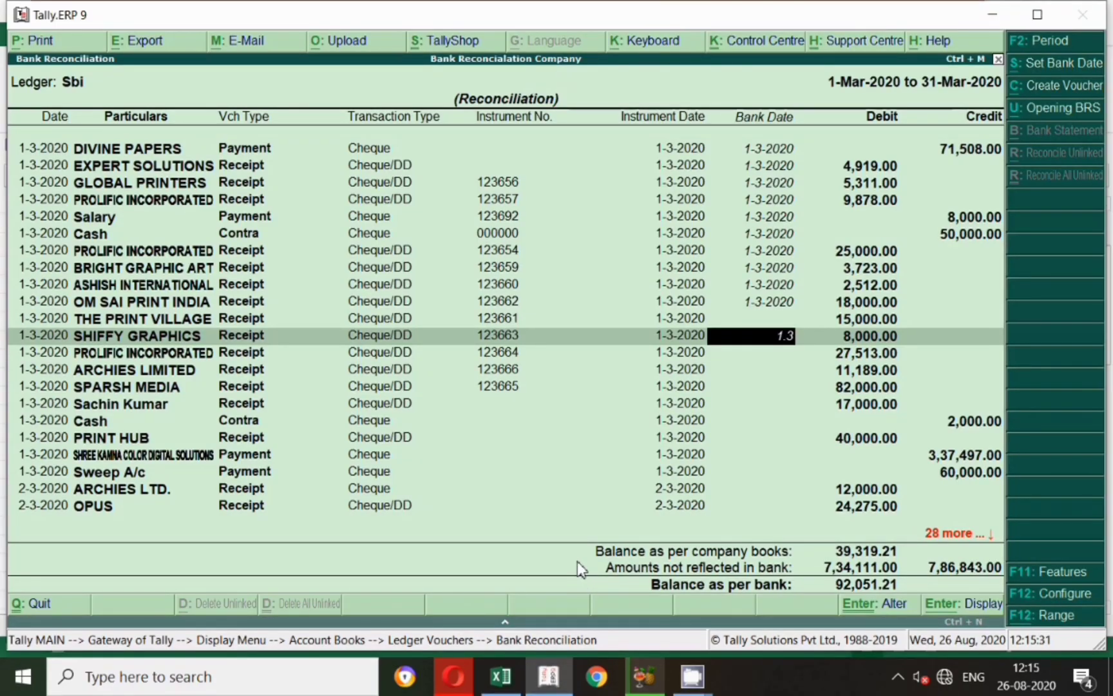
# Set the bank date of the 15,000.00 THE PRINT VILLAGE receipt in Tally to 1-3-2020 and fill B21:G21 in Excel with yellow.
pyautogui.press('Up')
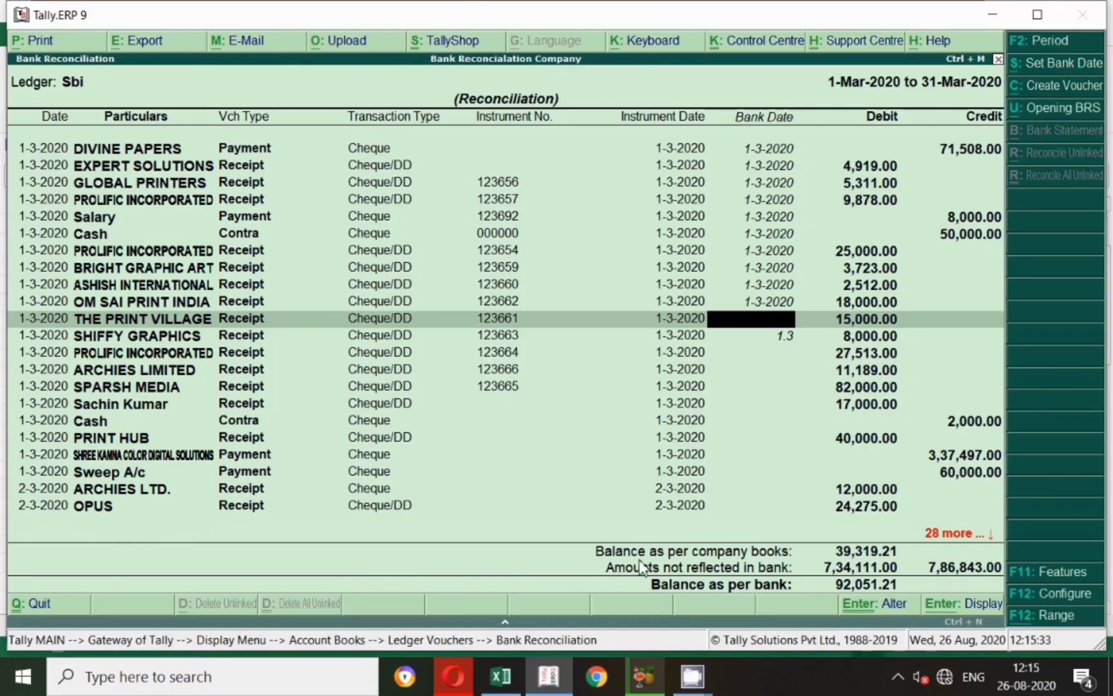
pyautogui.hotkey('alt', 'Tab')
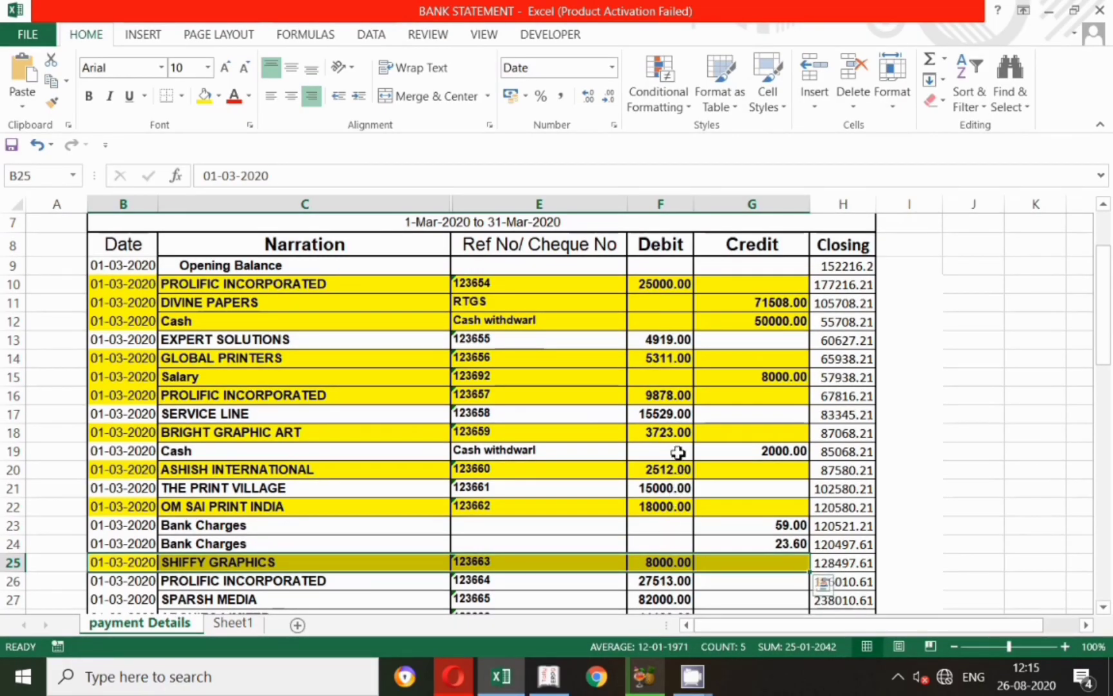
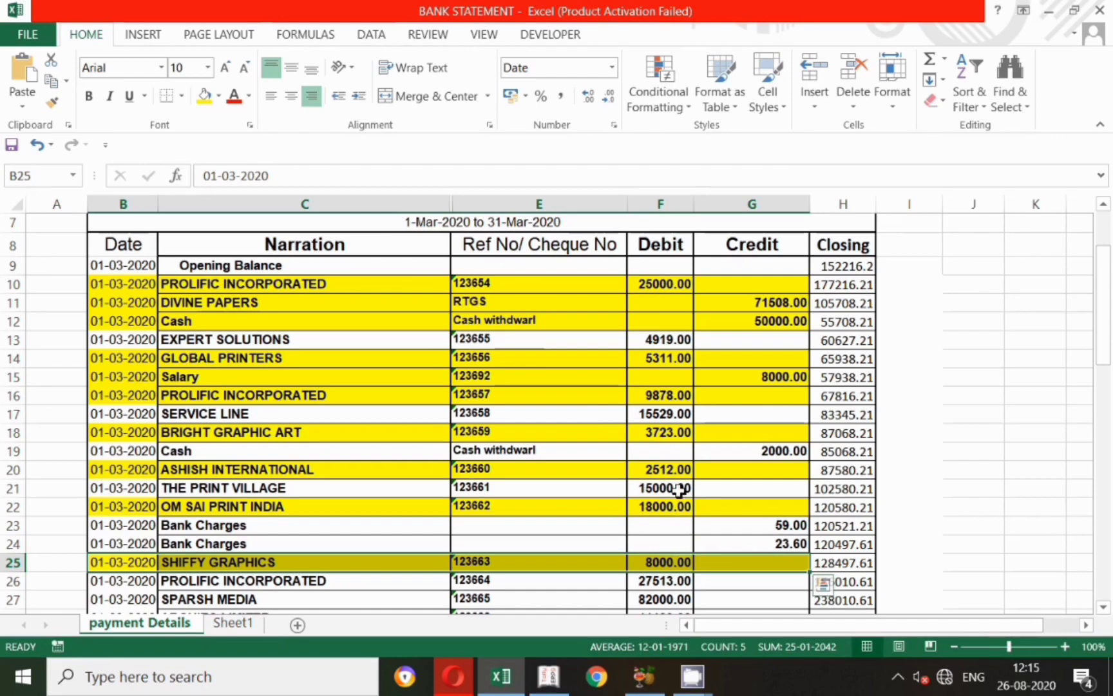
pyautogui.click(652, 491)
pyautogui.hotkey('alt', 'Tab')
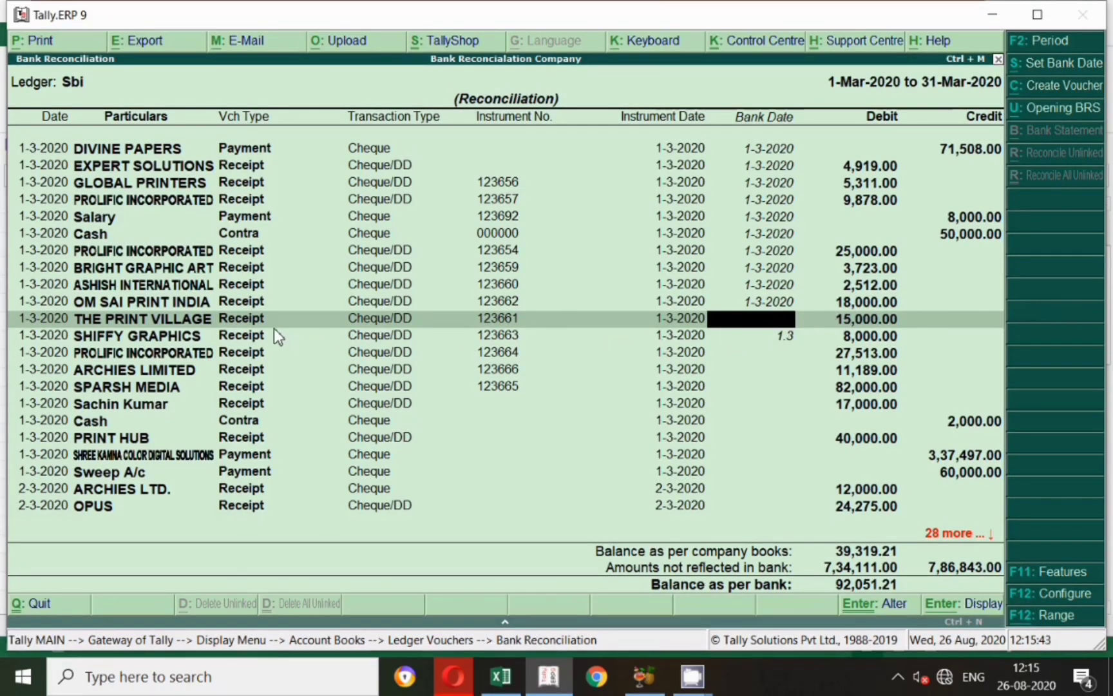
pyautogui.hotkey('alt', 'Tab')
pyautogui.hotkey('alt', 'Tab')
pyautogui.hotkey('alt', 'Tab')
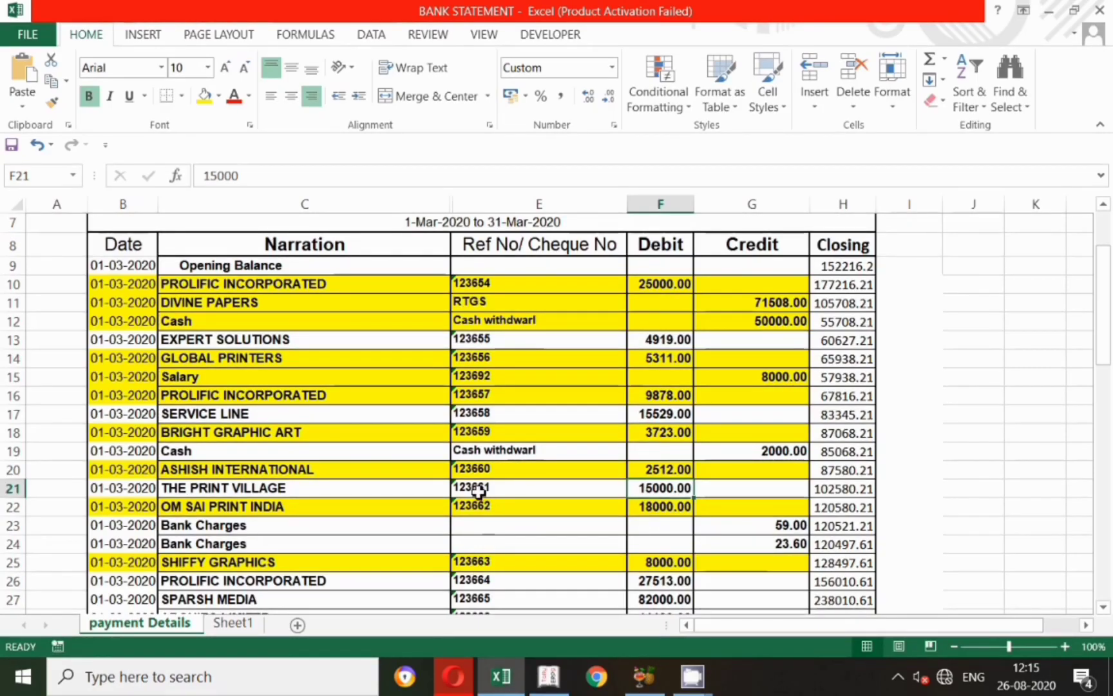
pyautogui.moveTo(146, 492); pyautogui.dragTo(715, 488)
pyautogui.hotkey('alt', 'Tab')
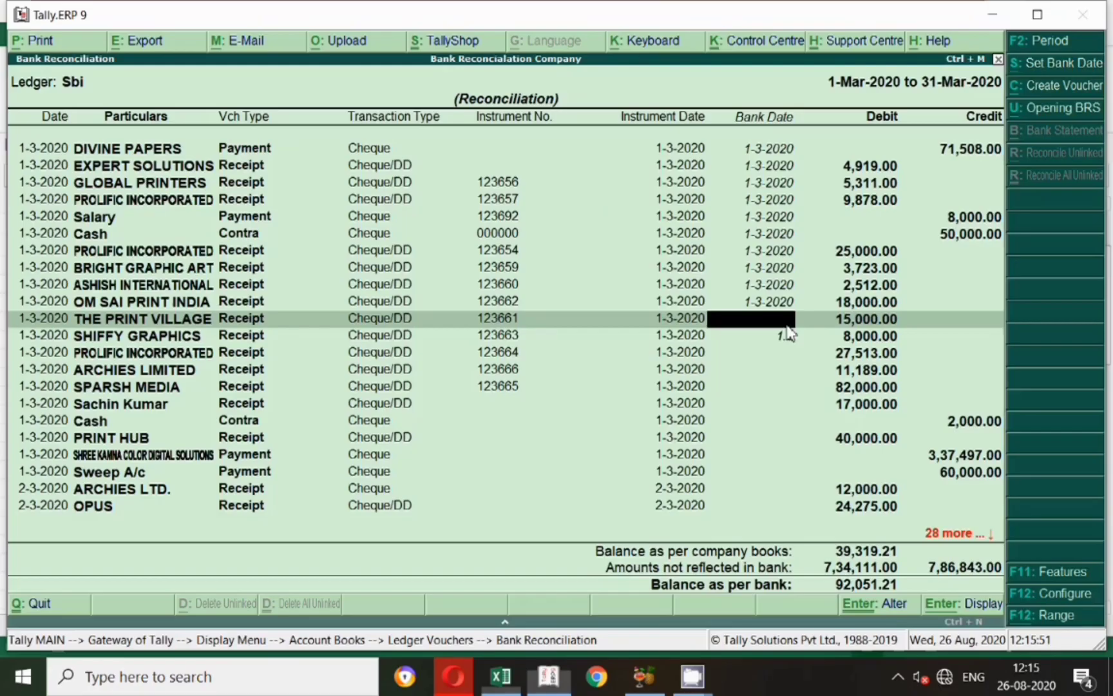
pyautogui.press('Return')
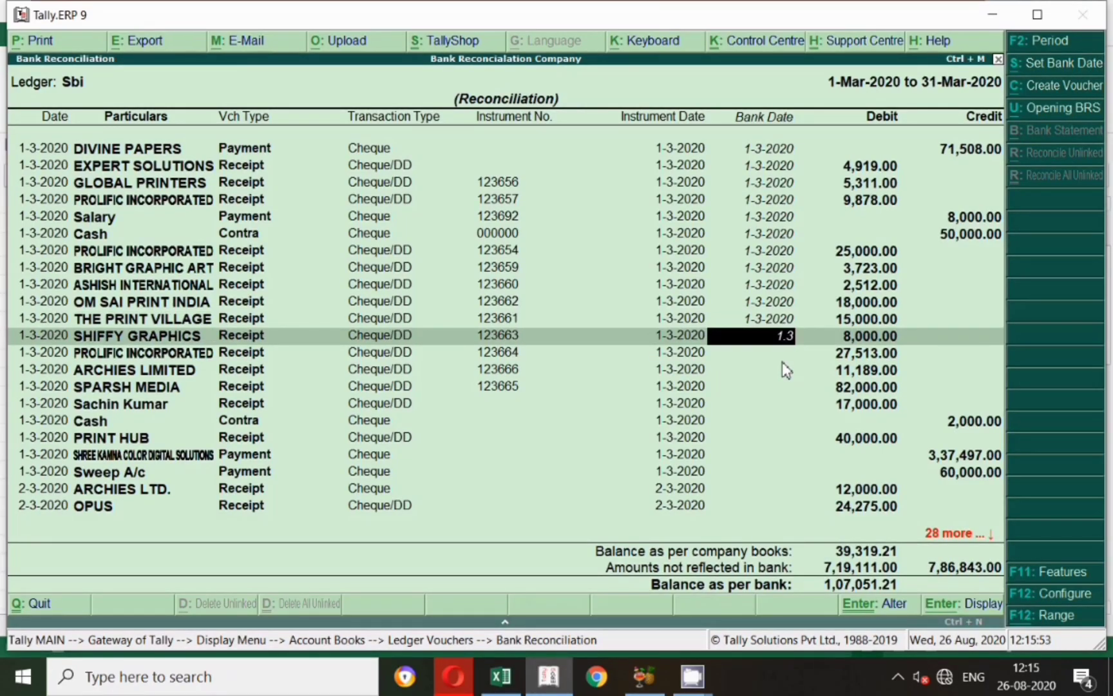
pyautogui.hotkey('alt', 'Tab')
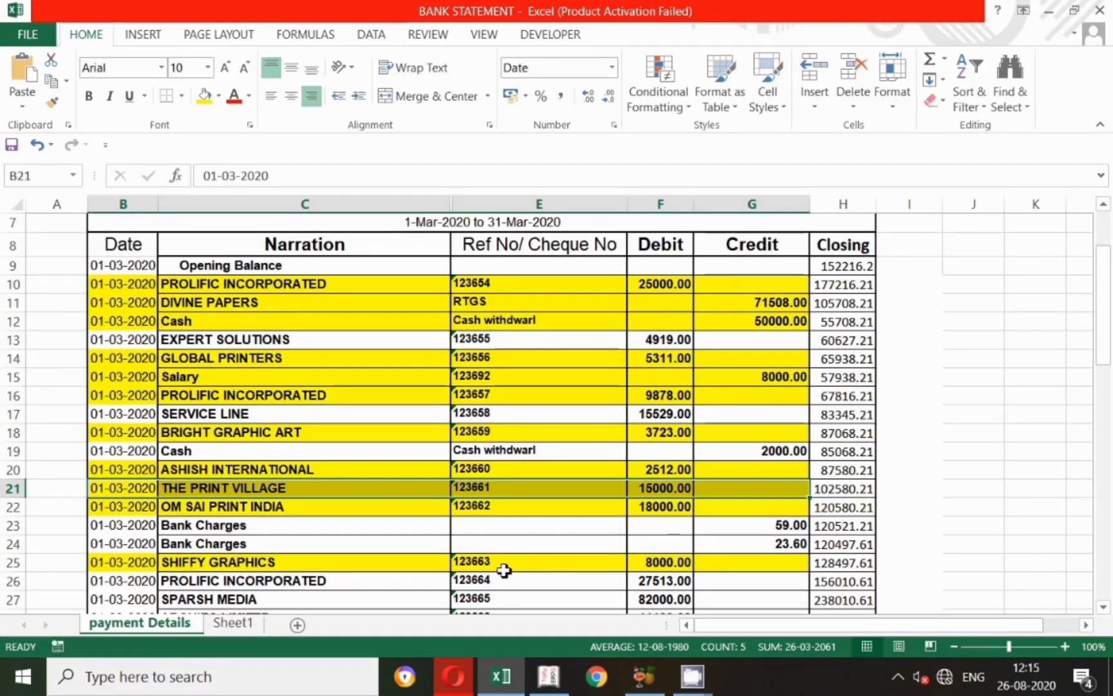
# Set the bank date of the 8,000.00 SHIFFY GRAPHICS receipt in Tally to 1-3-2020.
pyautogui.hotkey('alt', 'Tab')
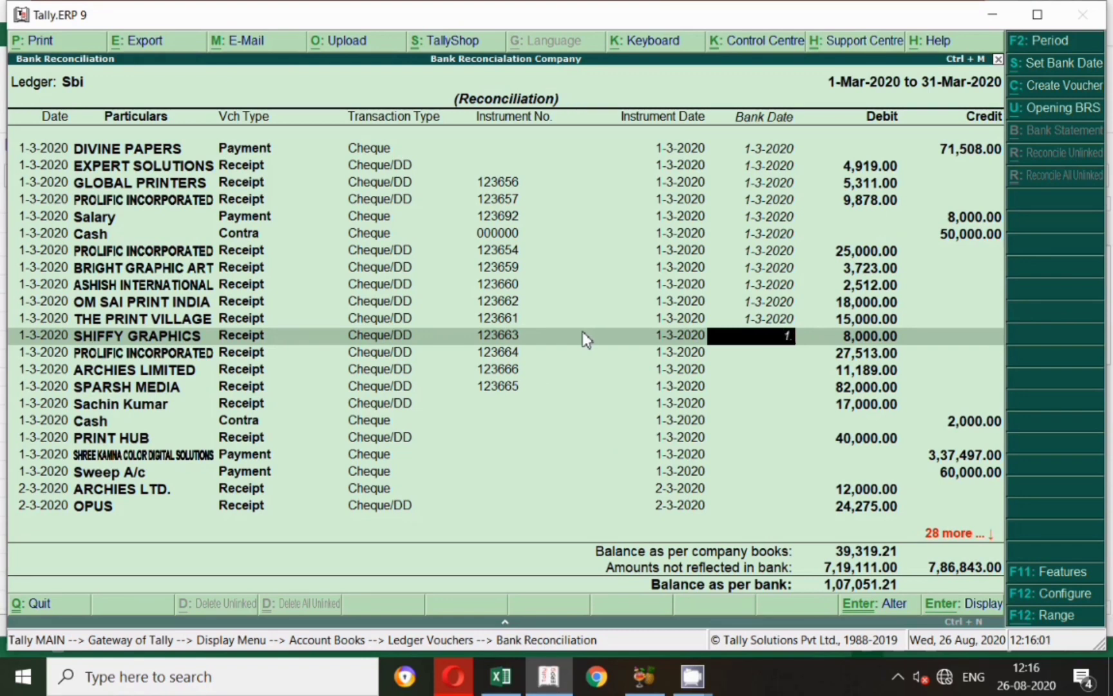
pyautogui.press('Return')
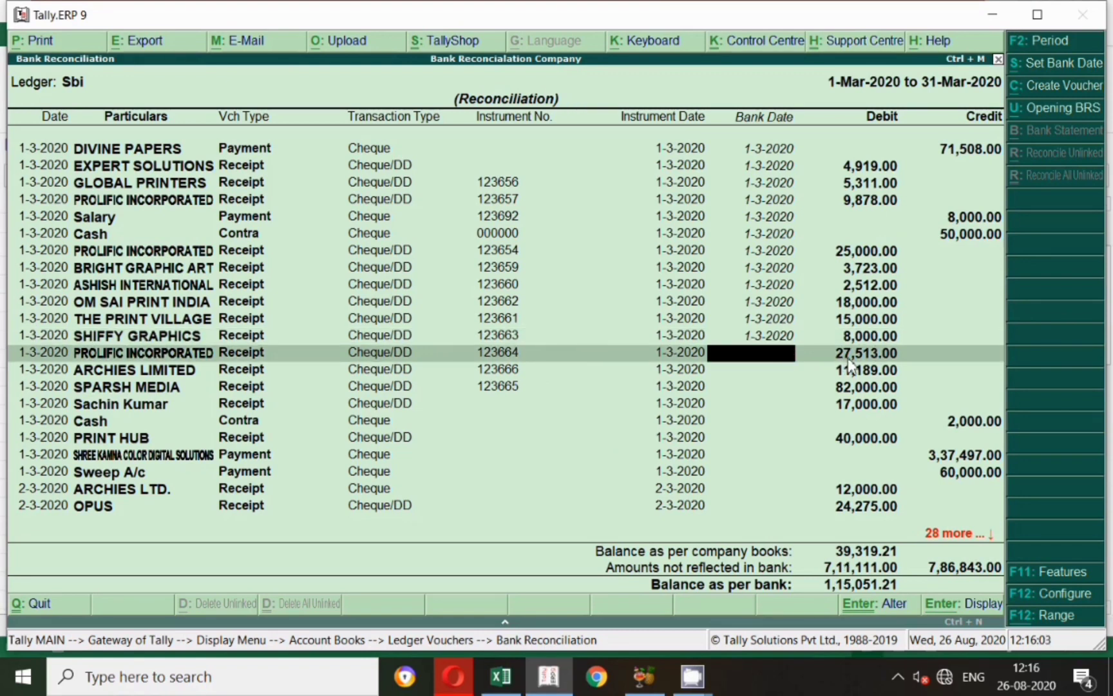
# Fill the 27513.00 PROLIFIC INCORPORATED entry (B26:G26) in Excel with yellow and set its receipt's bank date in Tally to 1-3-2020.
pyautogui.hotkey('alt', 'Tab')
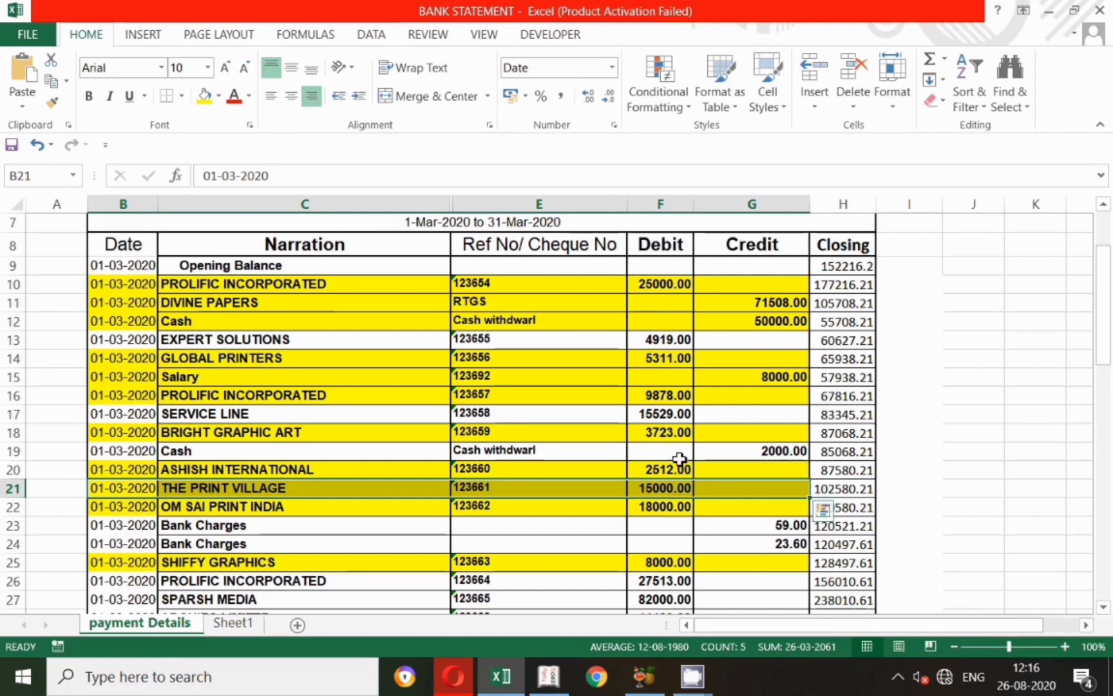
pyautogui.click(661, 582)
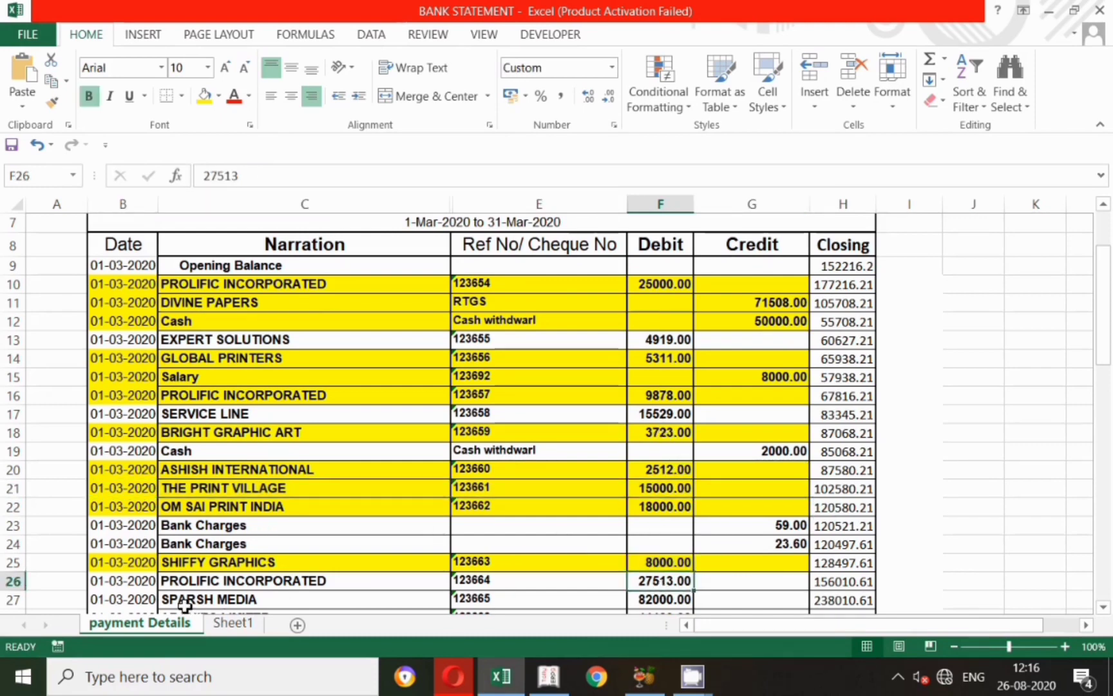
pyautogui.moveTo(114, 589); pyautogui.dragTo(783, 581)
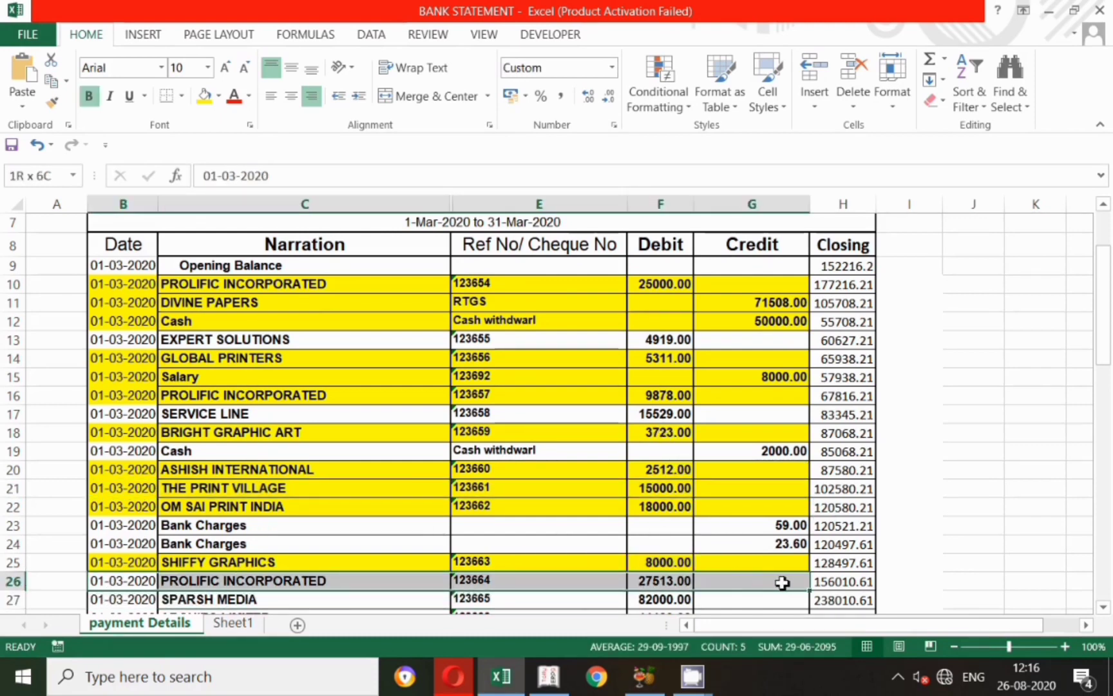
pyautogui.click(204, 95)
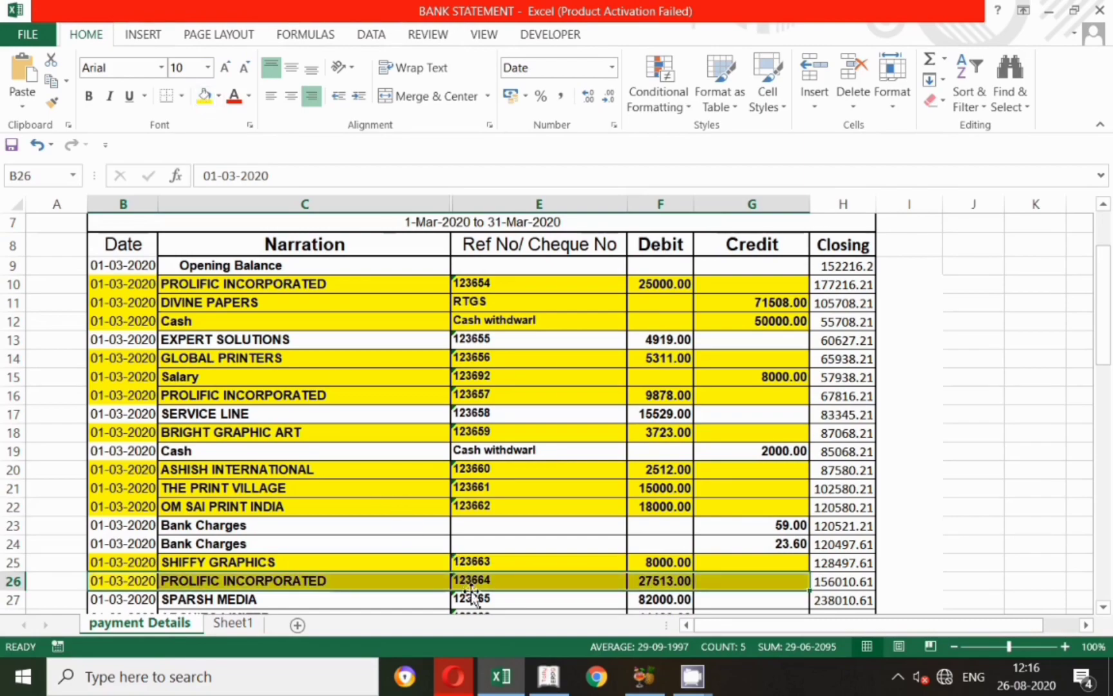
pyautogui.hotkey('alt', 'Tab')
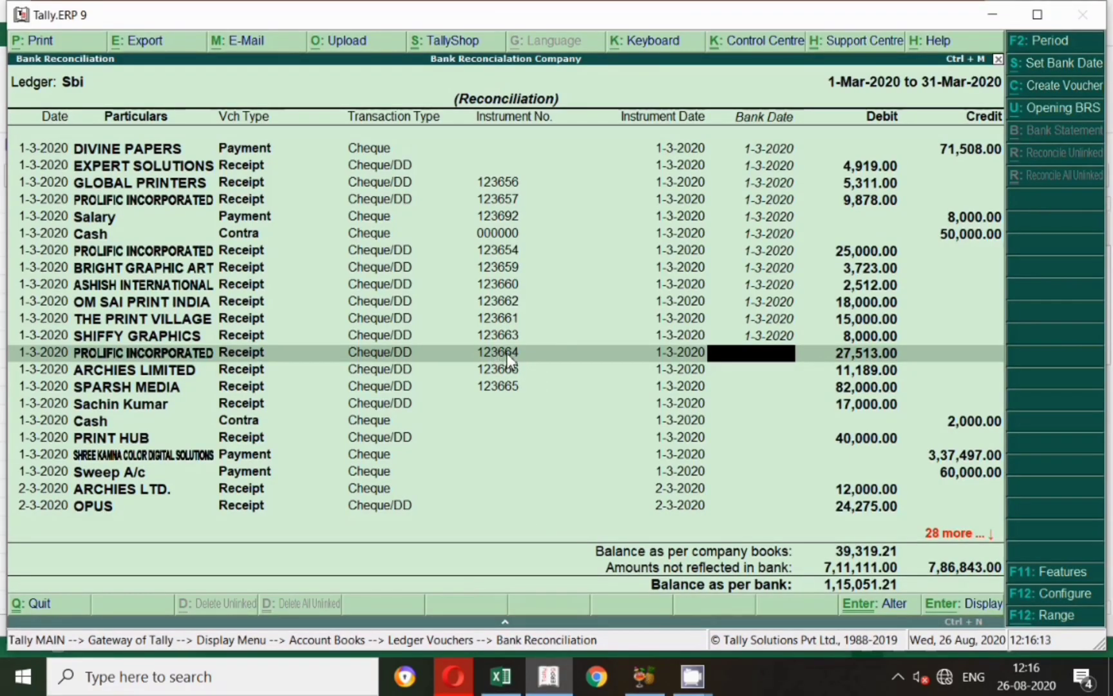
pyautogui.write('1')
pyautogui.press('Return')
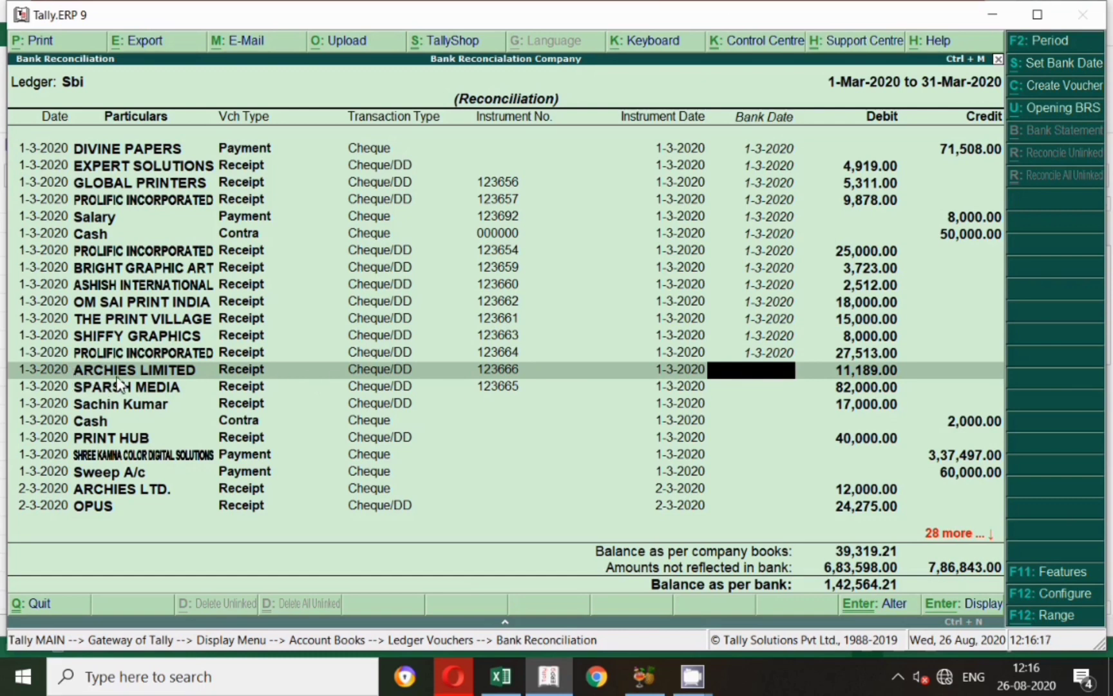
# Fill the ARCHIES LIMITED entry (B28:G28) in Excel with yellow and set its 11,189.00 receipt's bank date in Tally to 1-3-2020.
pyautogui.hotkey('alt', 'Tab')
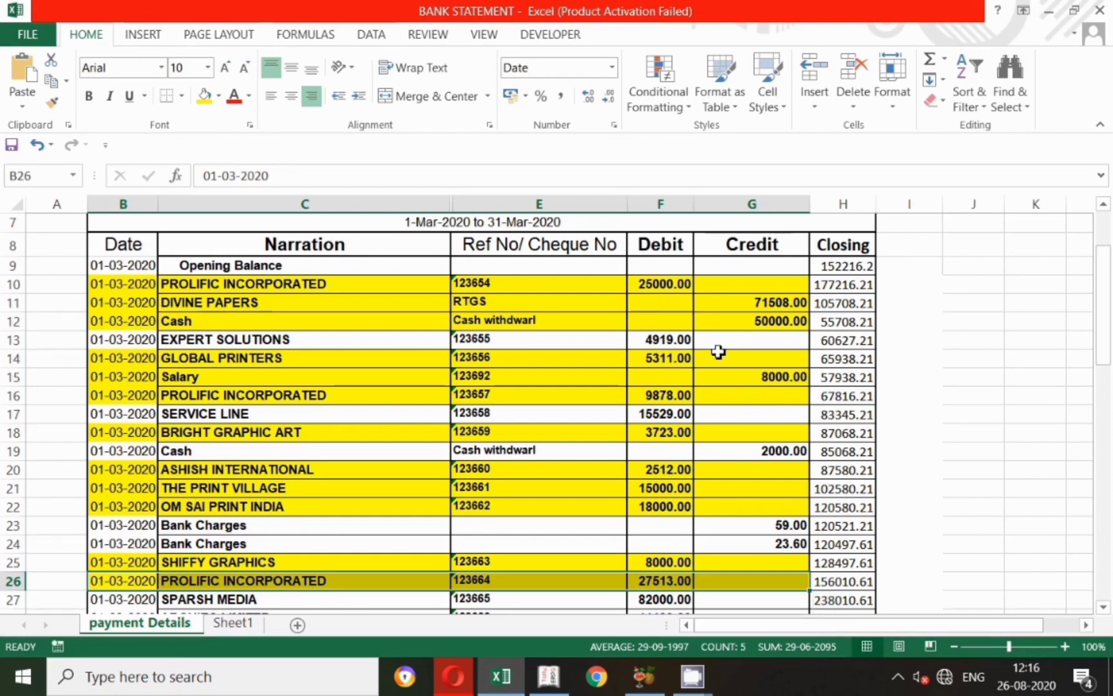
pyautogui.scroll(-1, 792, 543)
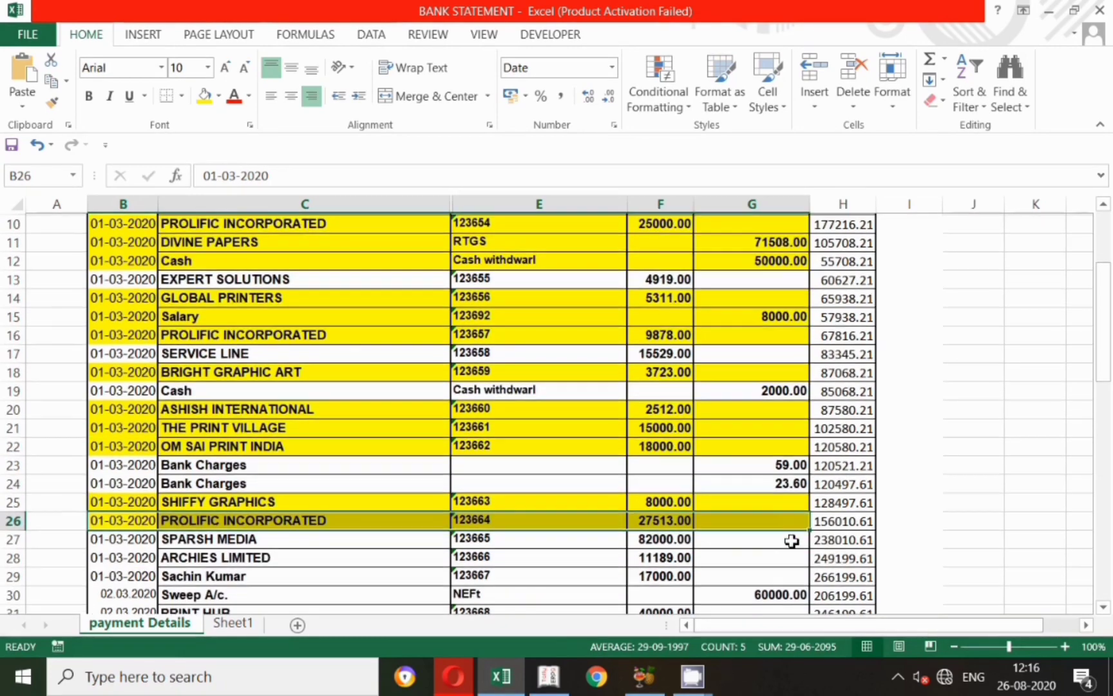
pyautogui.click(654, 554)
pyautogui.moveTo(123, 557); pyautogui.dragTo(786, 565)
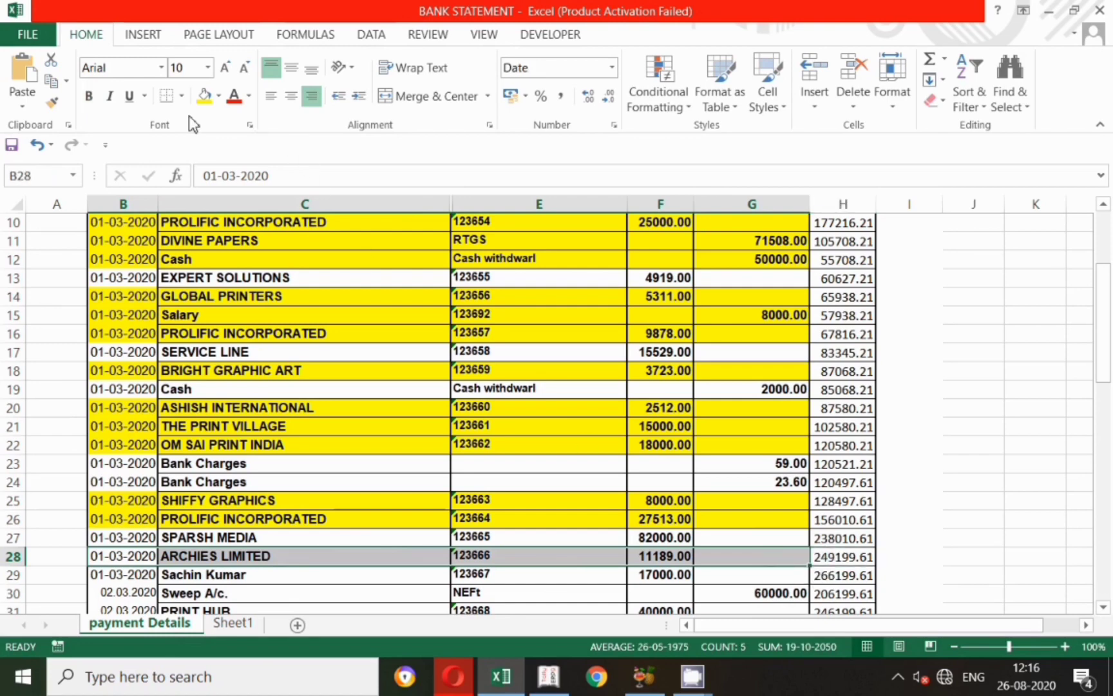
pyautogui.click(204, 95)
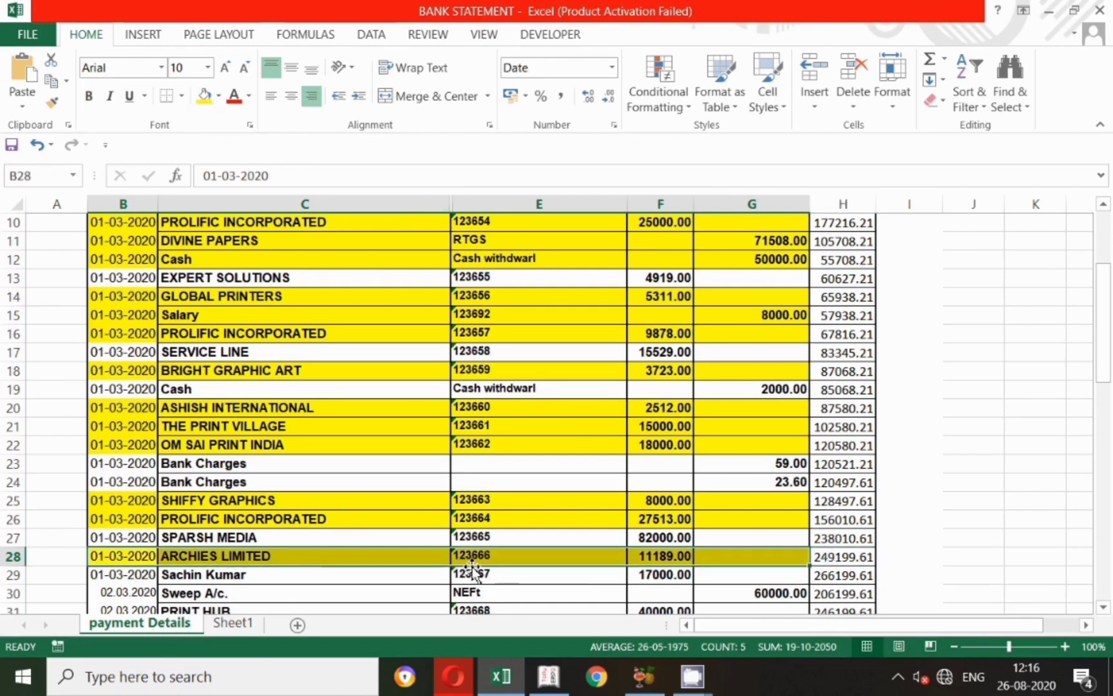
pyautogui.hotkey('alt', 'Tab')
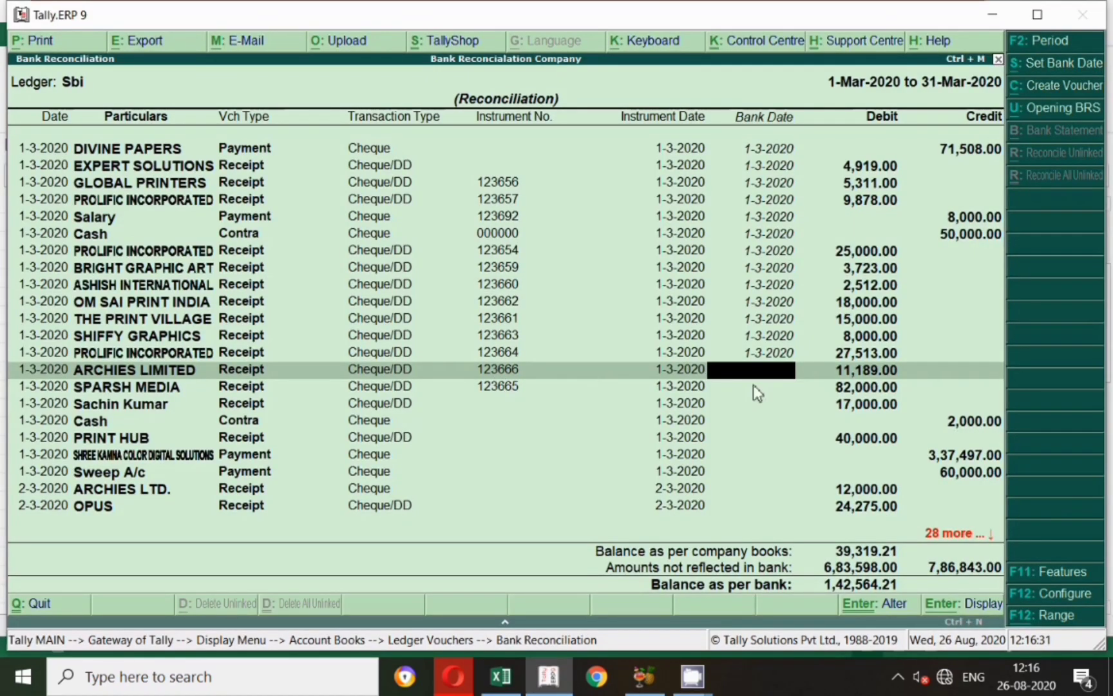
pyautogui.press('Return')
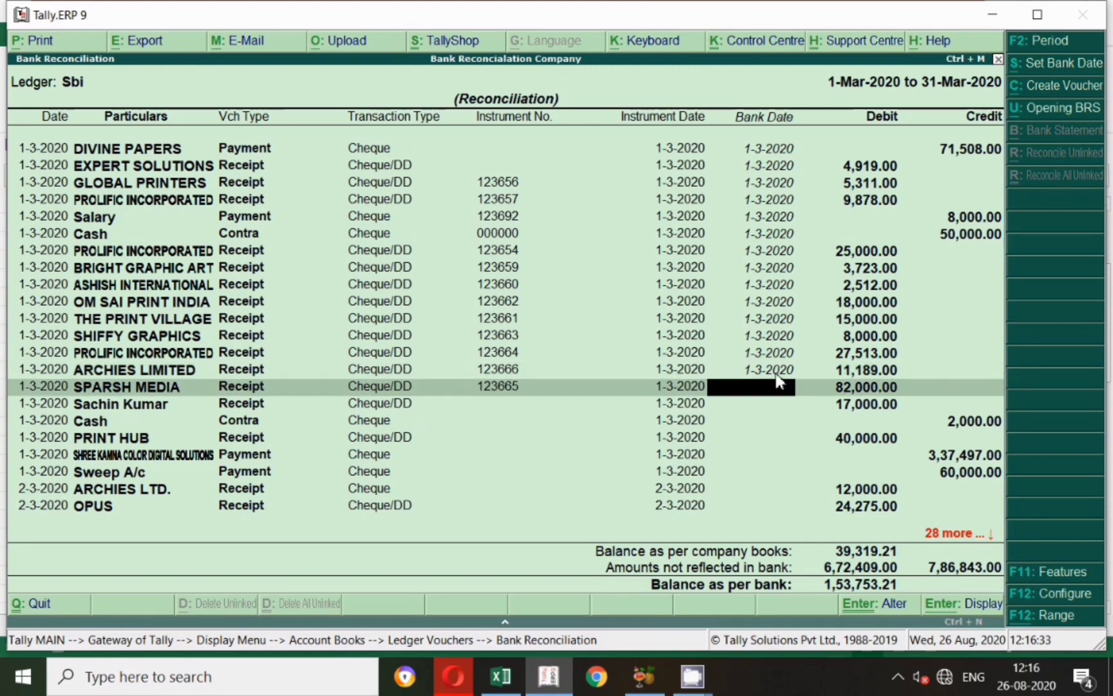
# Select the SPARSH MEDIA entry (B27:G27) in Excel and set its 82,000.00 receipt's bank date in Tally to 1-3-2020.
pyautogui.hotkey('alt', 'Tab')
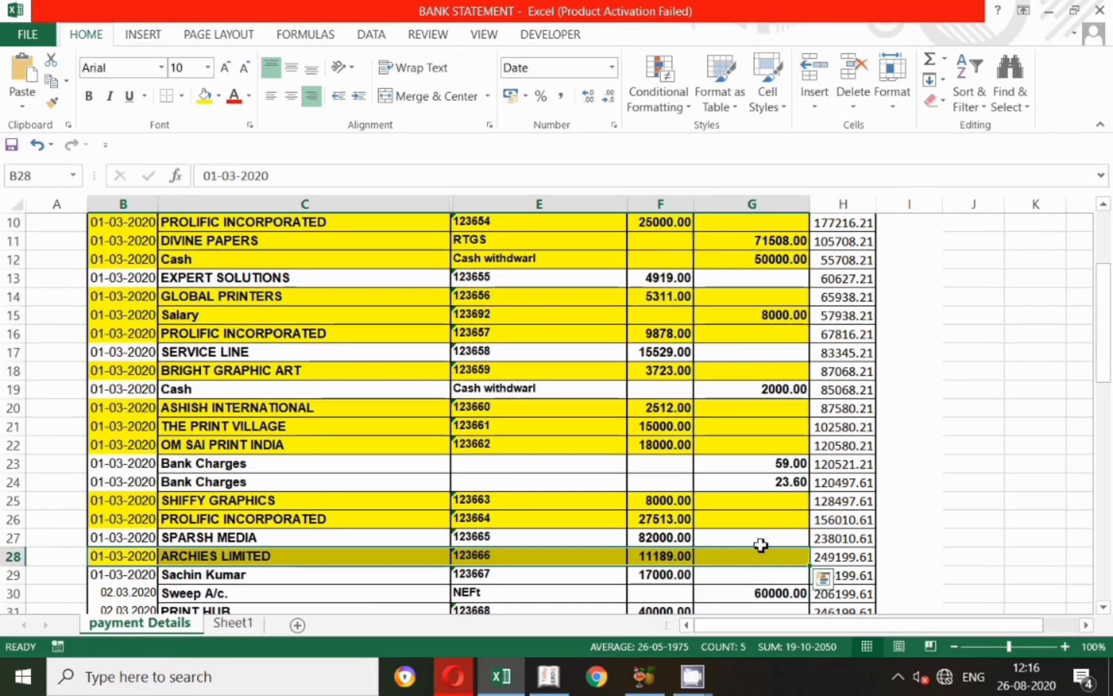
pyautogui.scroll(-2, 667, 547)
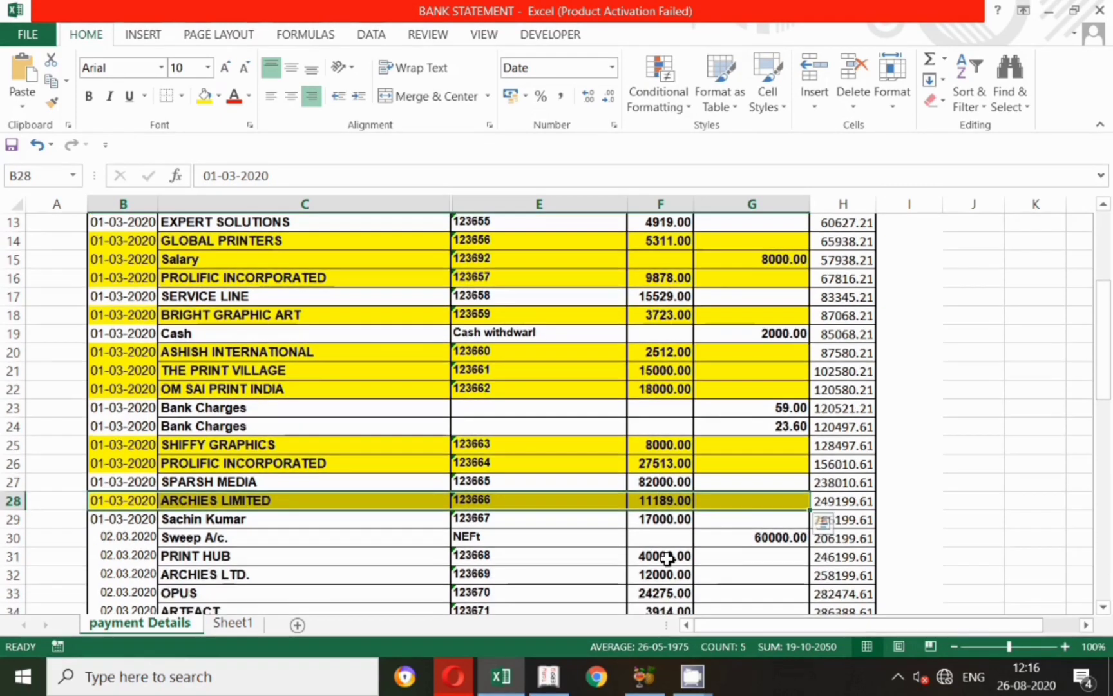
pyautogui.click(657, 429)
pyautogui.moveTo(119, 427); pyautogui.dragTo(753, 439)
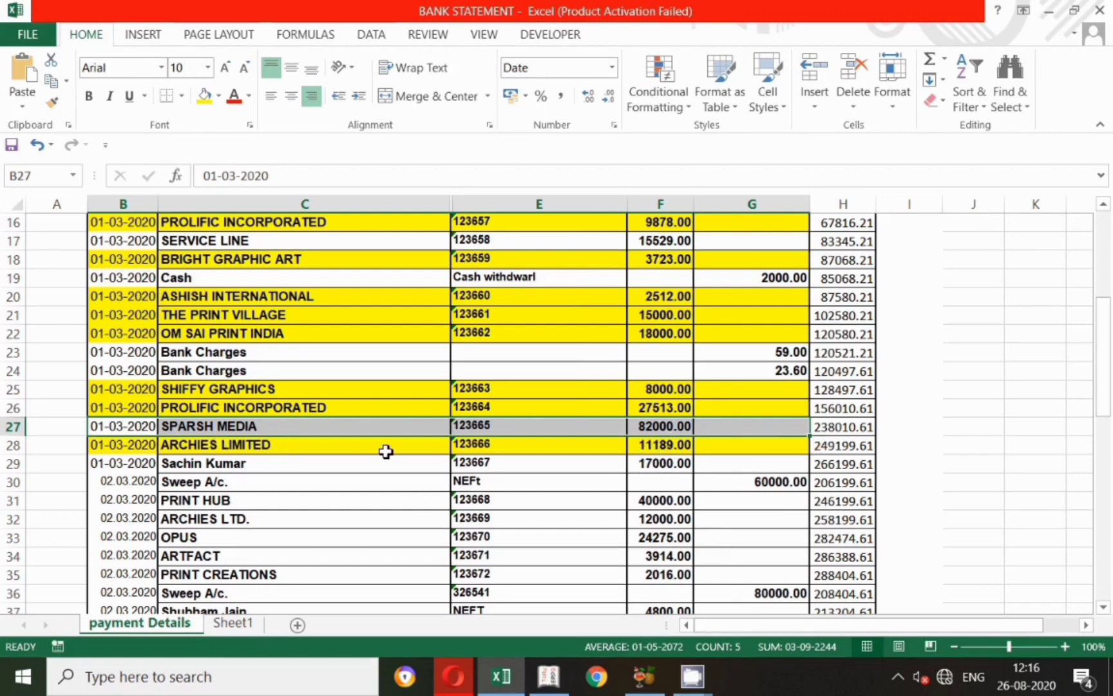
pyautogui.hotkey('alt', 'Tab')
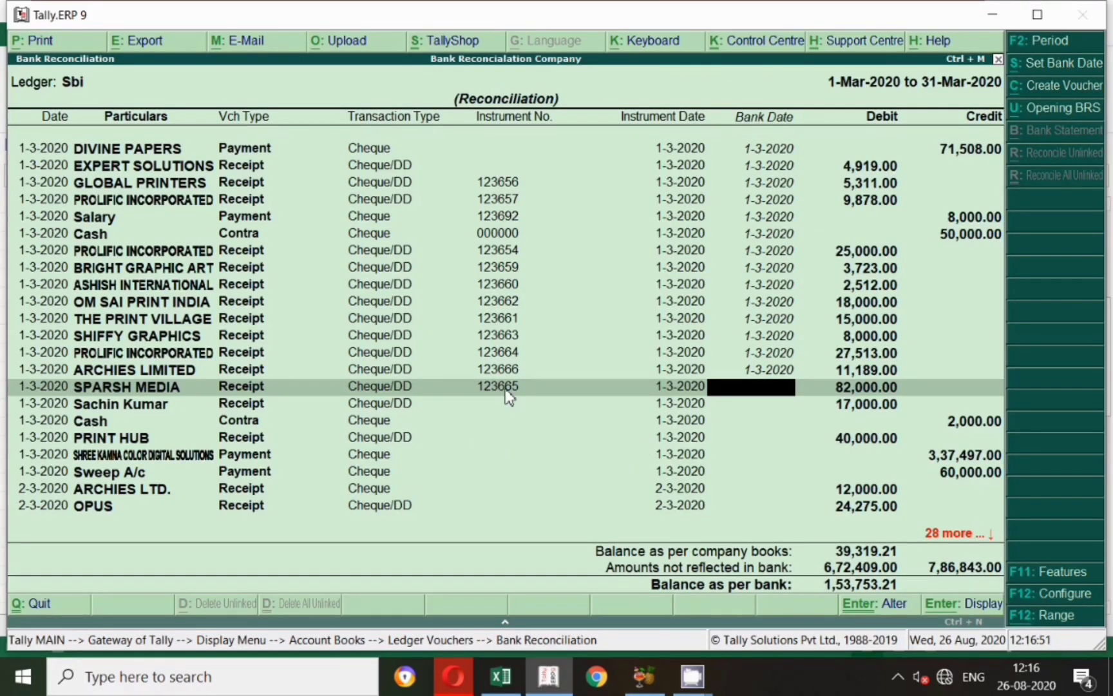
pyautogui.press('Return')
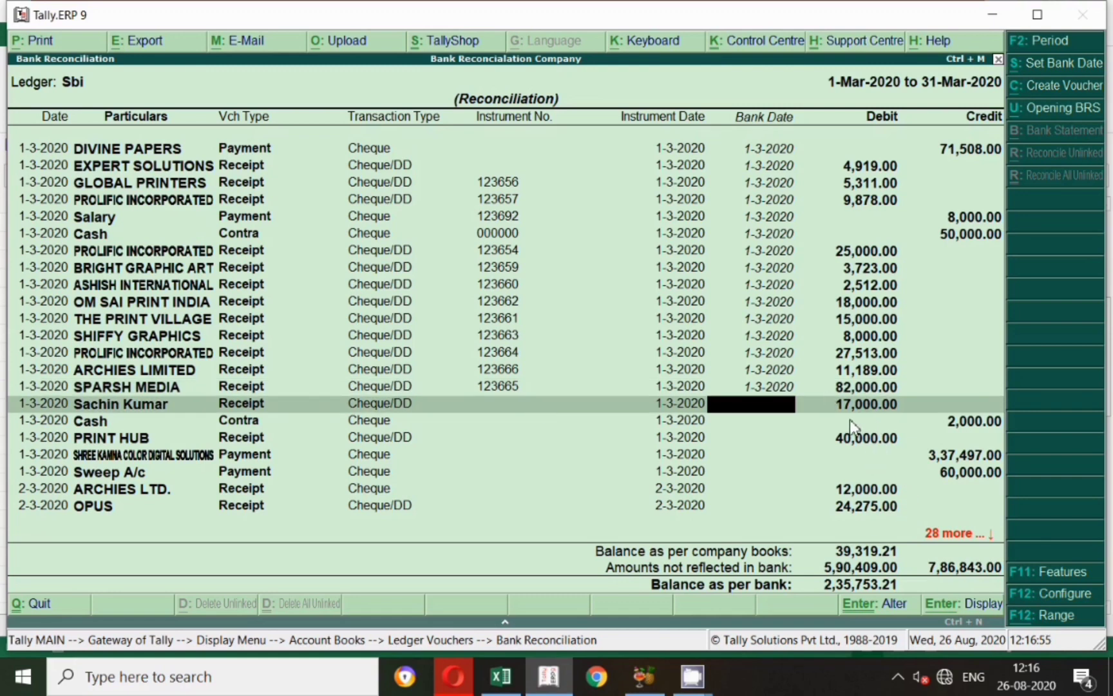
# Fill the 17000.00 receipt entry (B29:G29) in Excel with yellow and enter 1.3 as its bank date in Tally.
pyautogui.hotkey('alt', 'Tab')
pyautogui.click(154, 464)
pyautogui.moveTo(155, 466); pyautogui.dragTo(708, 465)
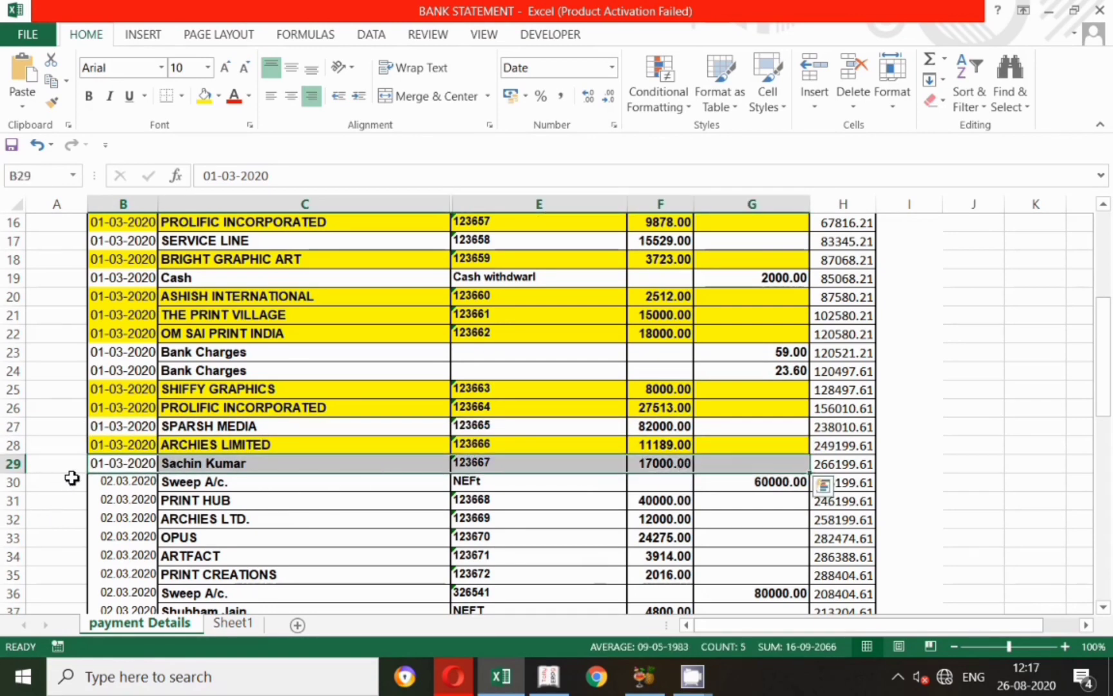
pyautogui.hotkey('alt', 'Tab')
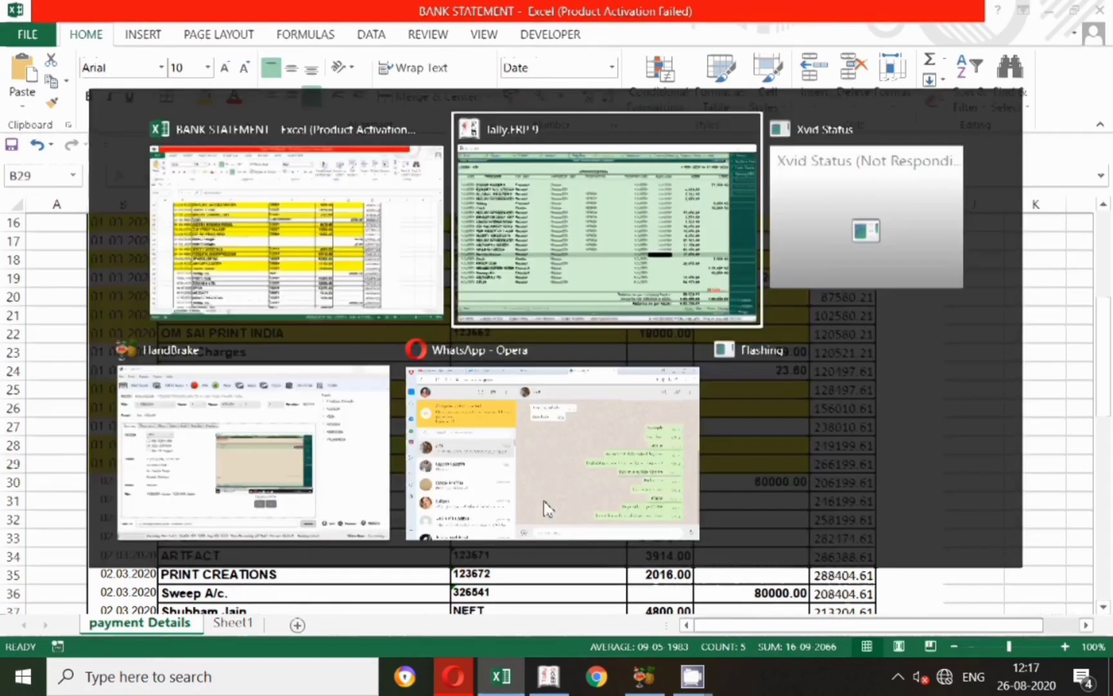
pyautogui.write('1.3')
pyautogui.press('Return')
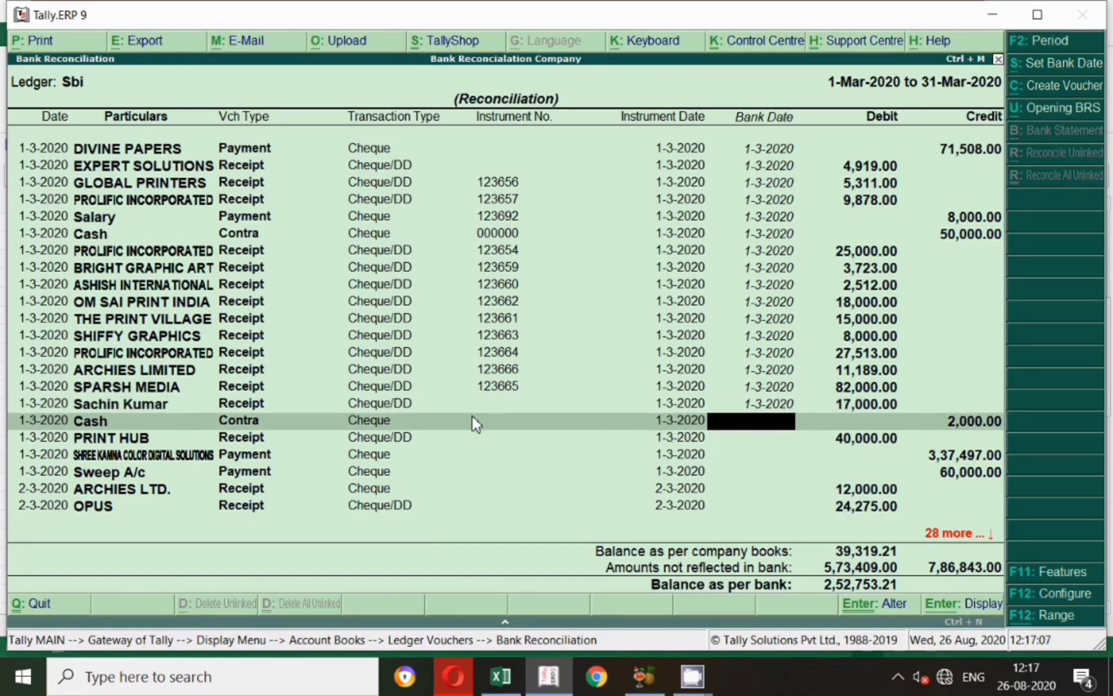
# Fill the 2000.00 cash withdrawal (B19:G19) in Excel with yellow and set the Cash contra's bank date in Tally to 1-3-2020.
pyautogui.hotkey('alt', 'Tab')
pyautogui.click(733, 279)
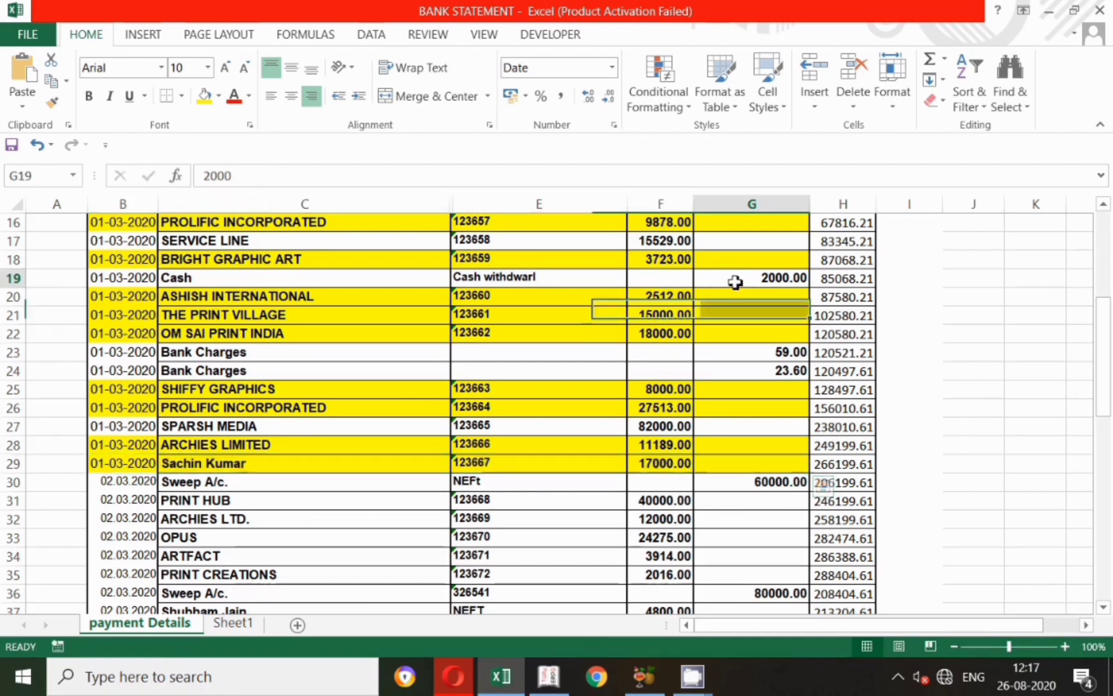
pyautogui.moveTo(95, 278); pyautogui.dragTo(714, 281)
pyautogui.hotkey('alt', 'Tab')
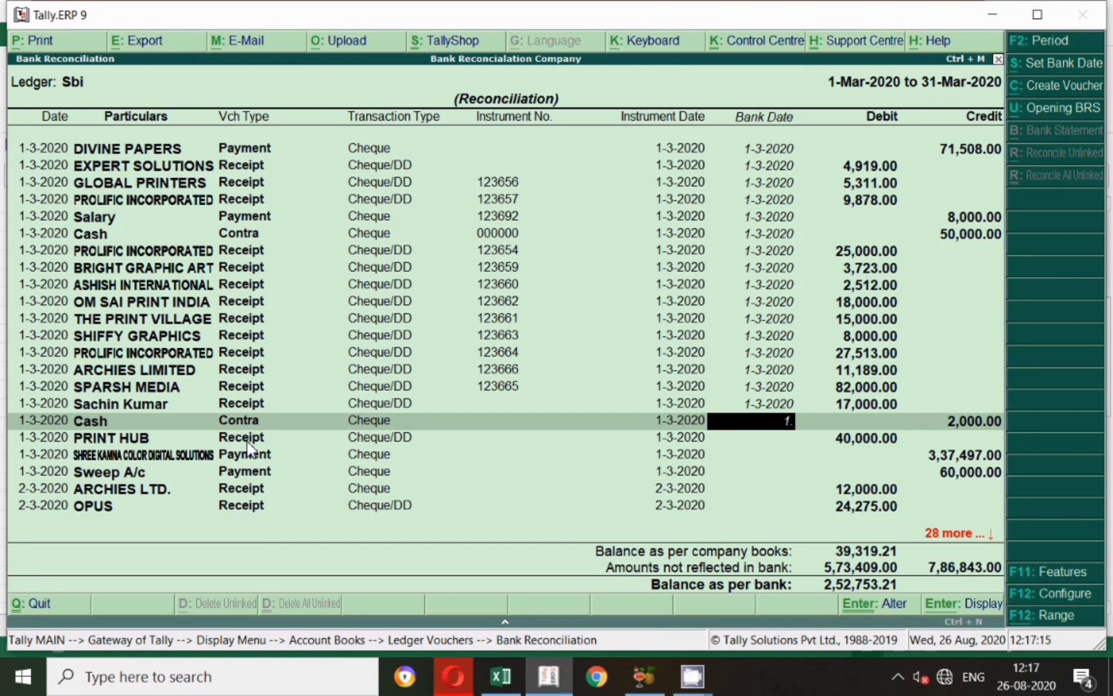
pyautogui.press('Return')
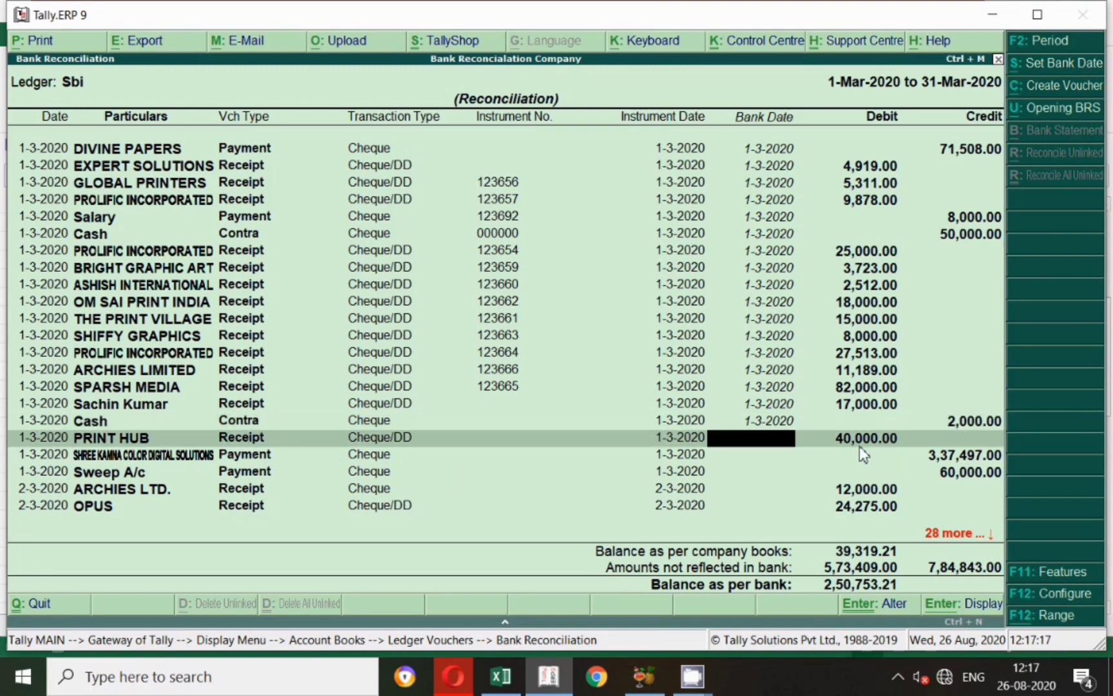
# Fill the PRINT HUB entry (B31:G31) in Excel with yellow and set its 40,000.00 receipt's bank date in Tally to 1-3-2020.
pyautogui.hotkey('alt', 'Tab')
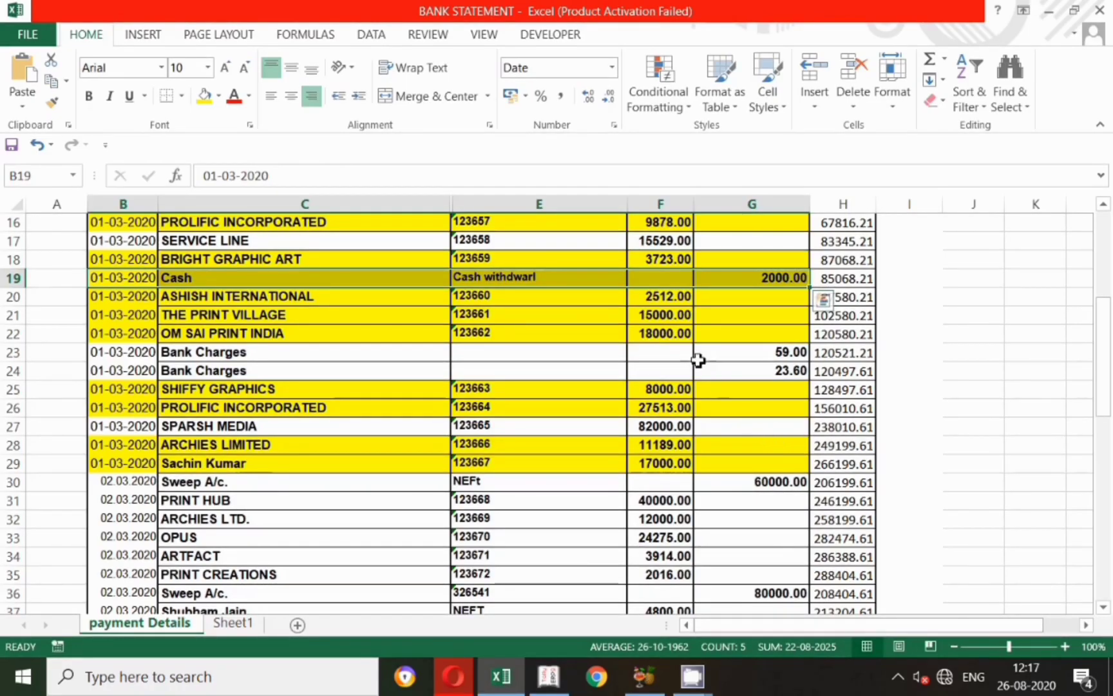
pyautogui.click(681, 507)
pyautogui.moveTo(133, 505); pyautogui.dragTo(745, 501)
pyautogui.hotkey('alt', 'Tab')
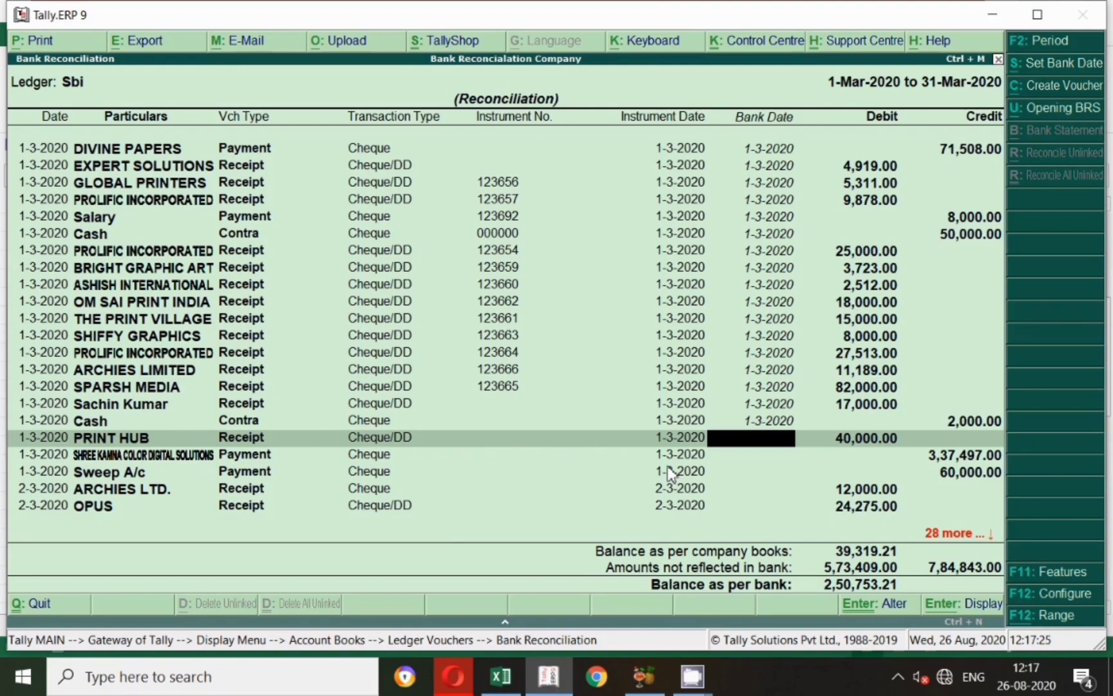
pyautogui.press('Return')
pyautogui.hotkey('alt', 'Tab')
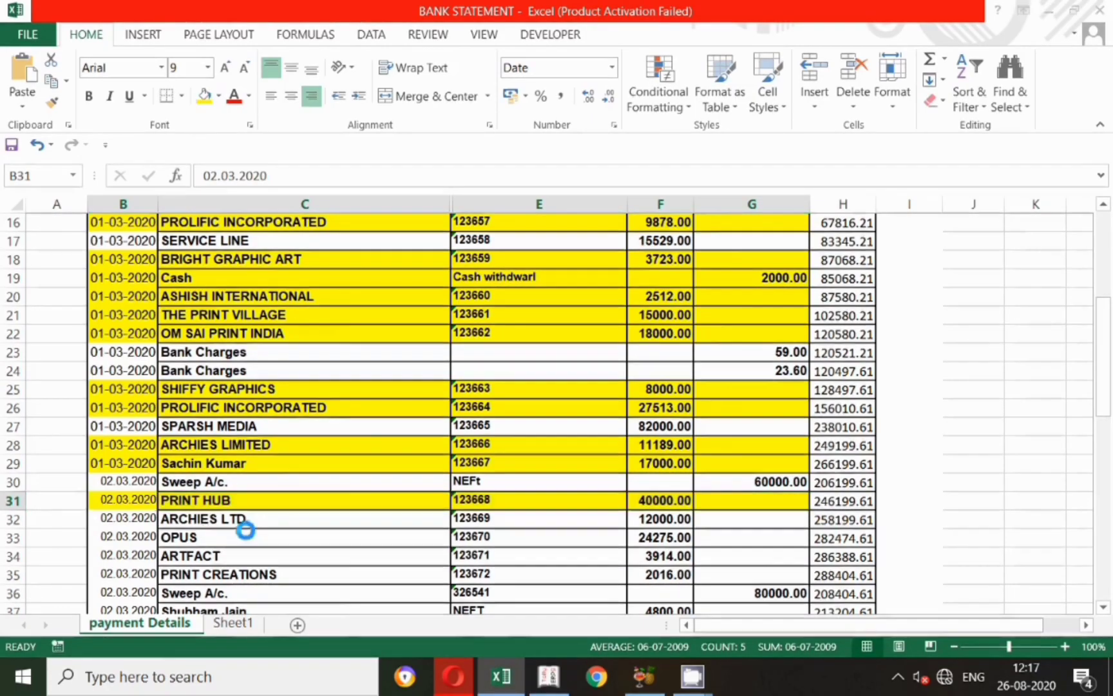
# Find the 337497.00 SHREE KAMNA COLOR DIGITAL SOLUTIONS entry in the Excel statement and select B44:G44.
pyautogui.hotkey('alt', 'Tab')
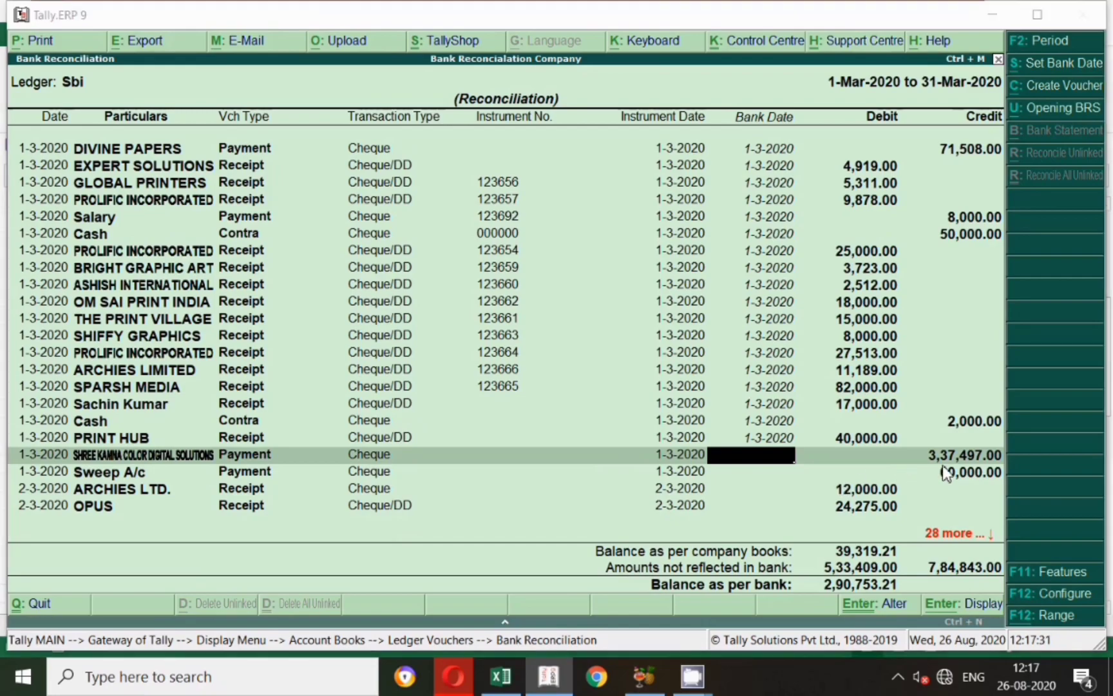
pyautogui.hotkey('alt', 'Tab')
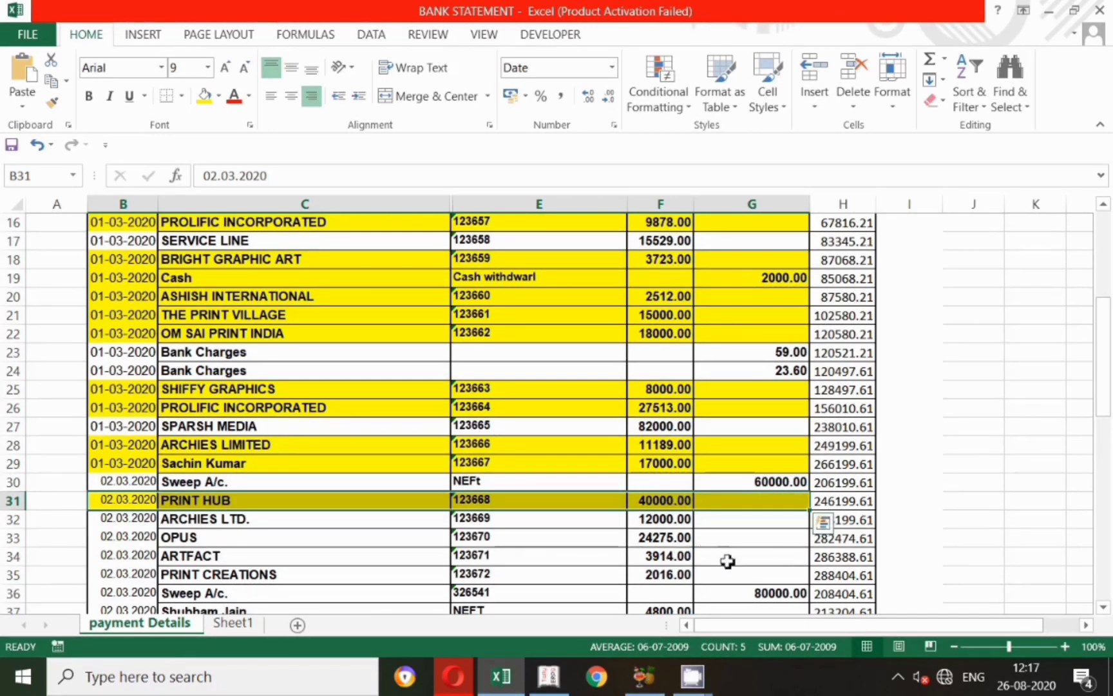
pyautogui.moveTo(1103, 361); pyautogui.dragTo(1107, 419)
pyautogui.click(774, 491)
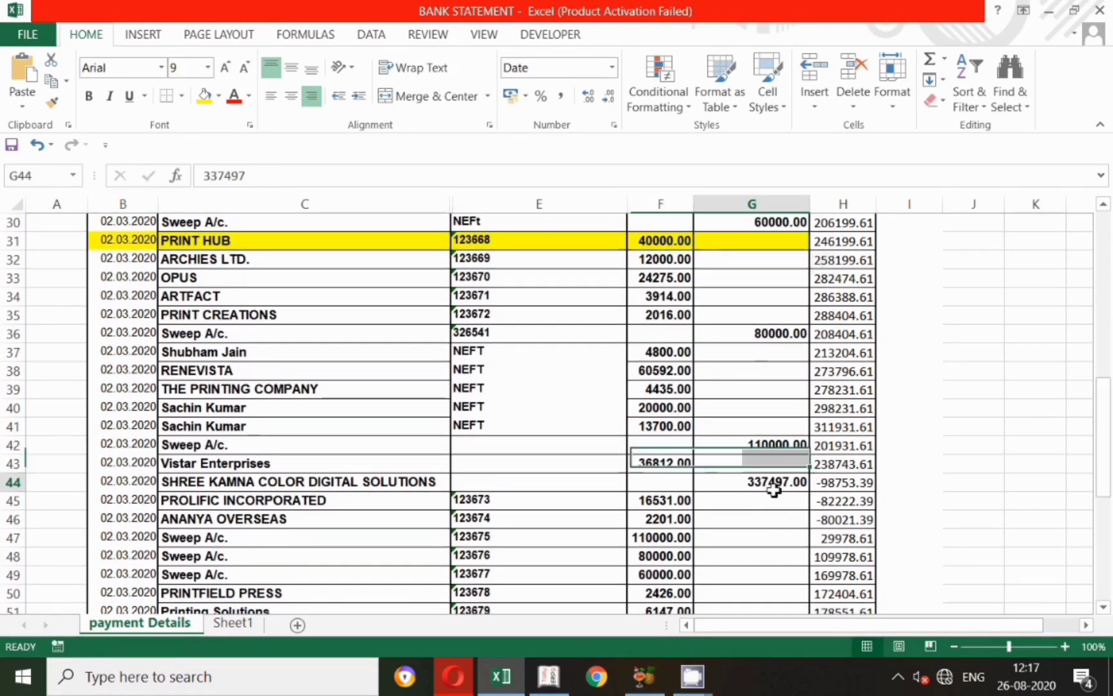
pyautogui.moveTo(113, 487); pyautogui.dragTo(763, 482)
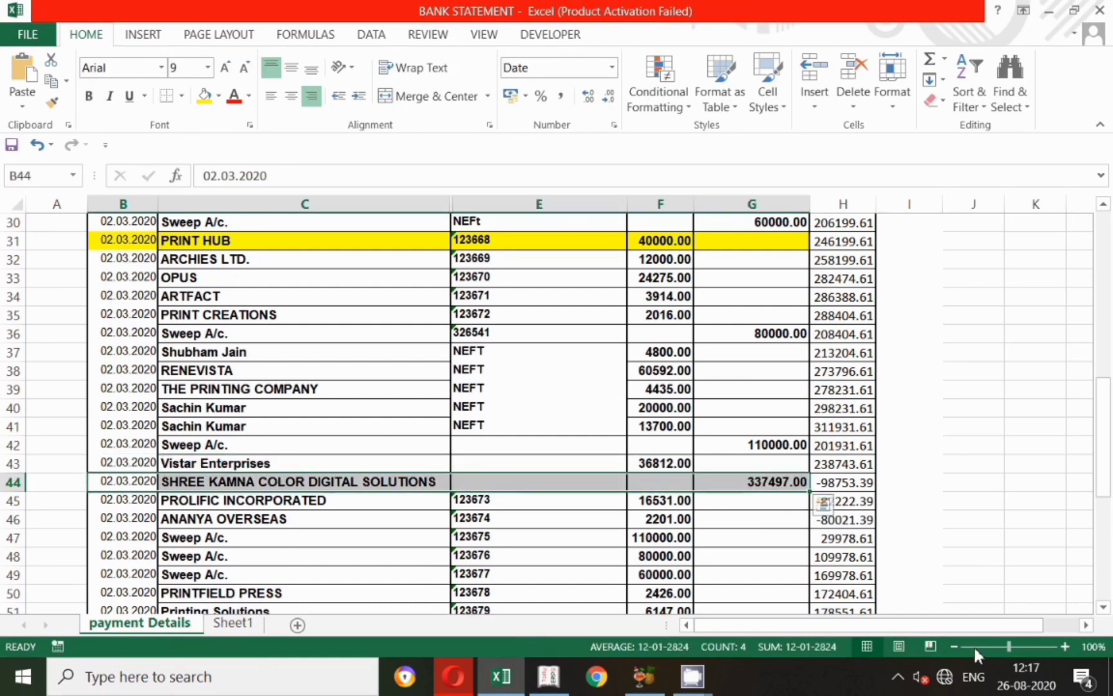
# Set the 3,37,497.00 payment's bank date in Tally to 2-3-2020 and fill its Excel entry (B44:G44) with yellow.
pyautogui.hotkey('alt', 'Tab')
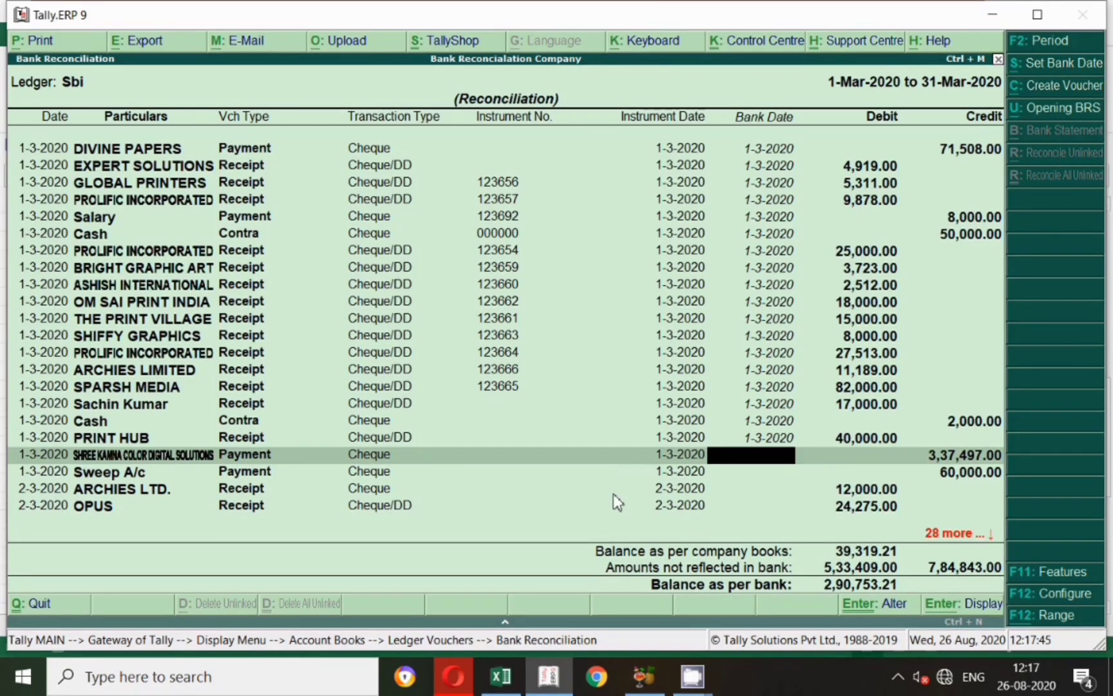
pyautogui.hotkey('alt', 'Tab')
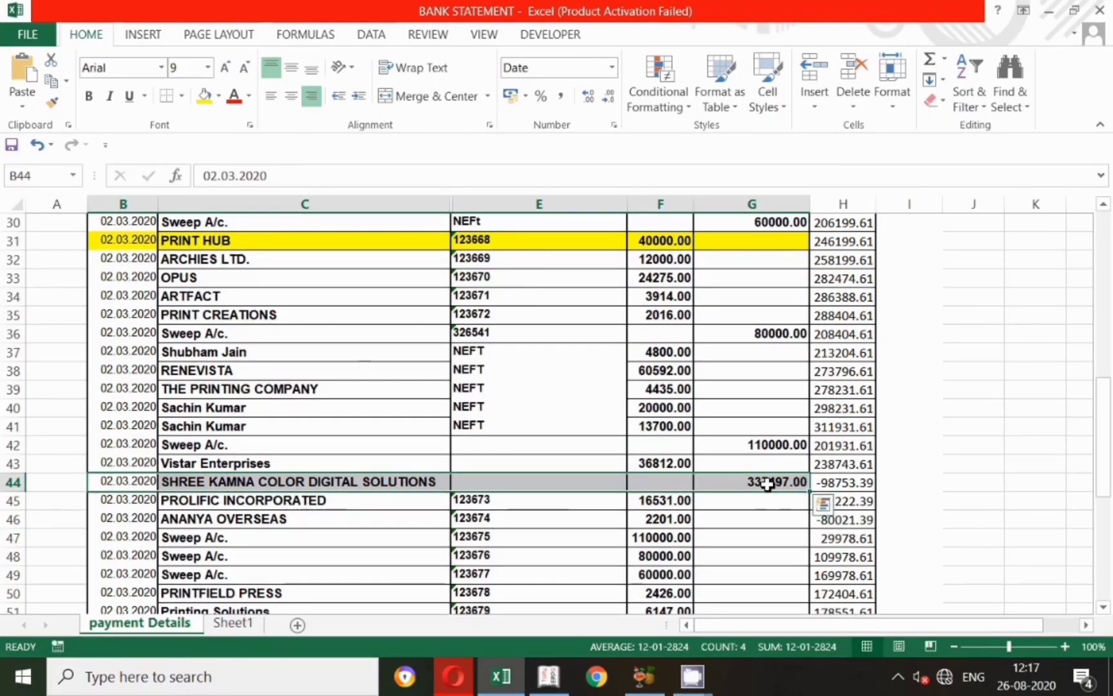
pyautogui.hotkey('alt', 'Tab')
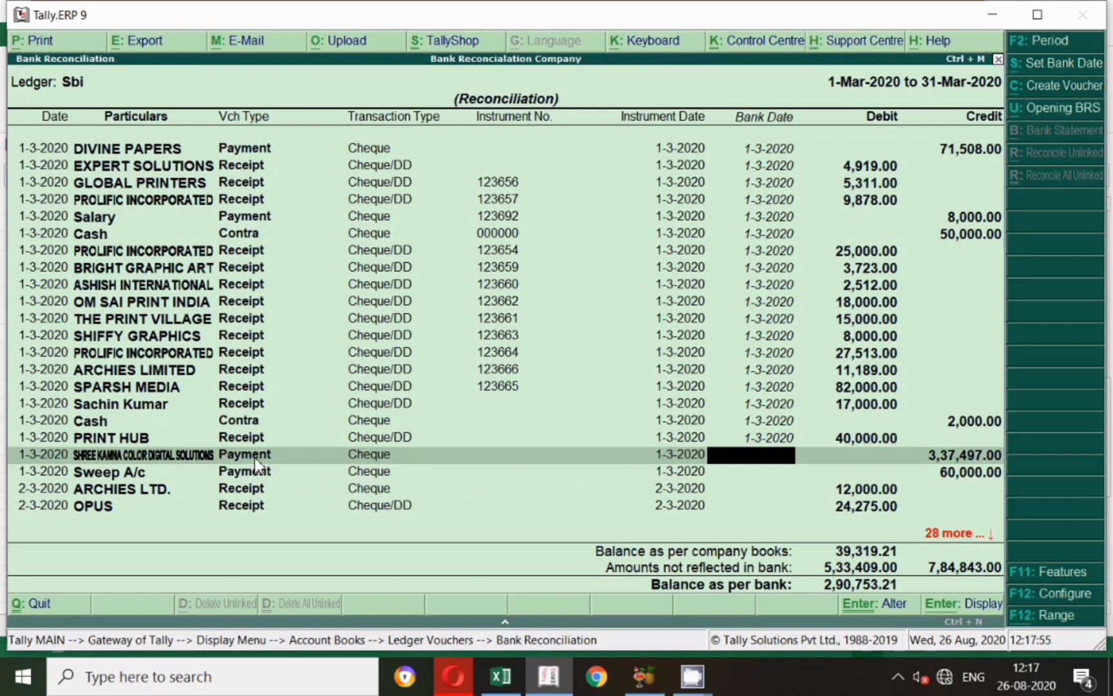
pyautogui.hotkey('alt', 'Tab')
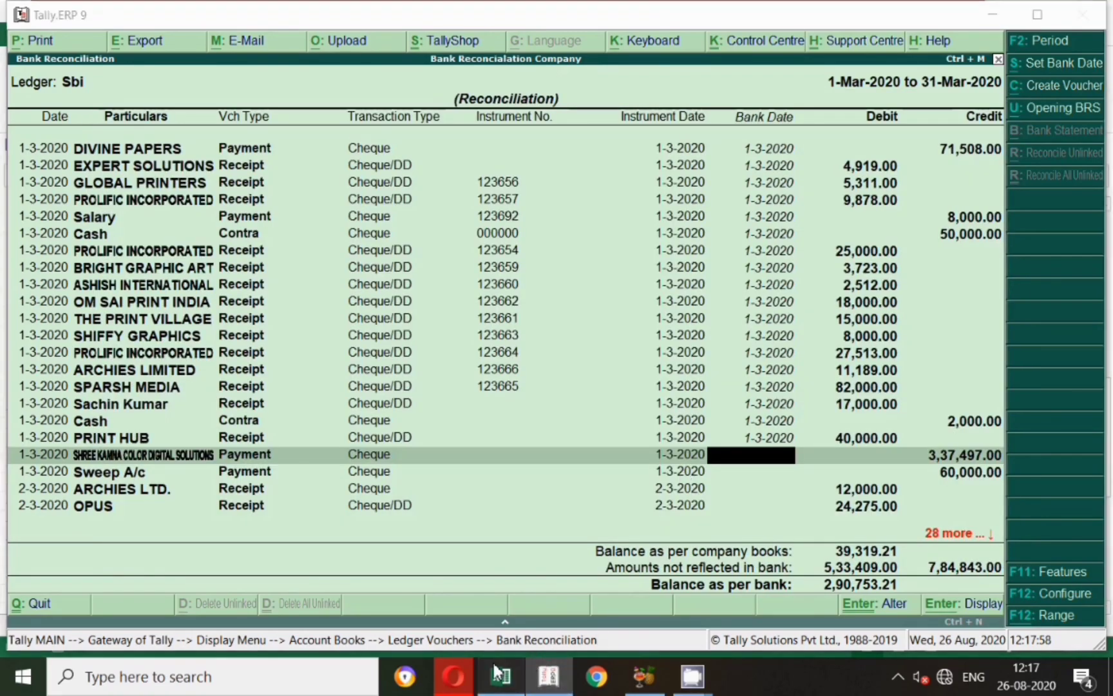
pyautogui.click(501, 676)
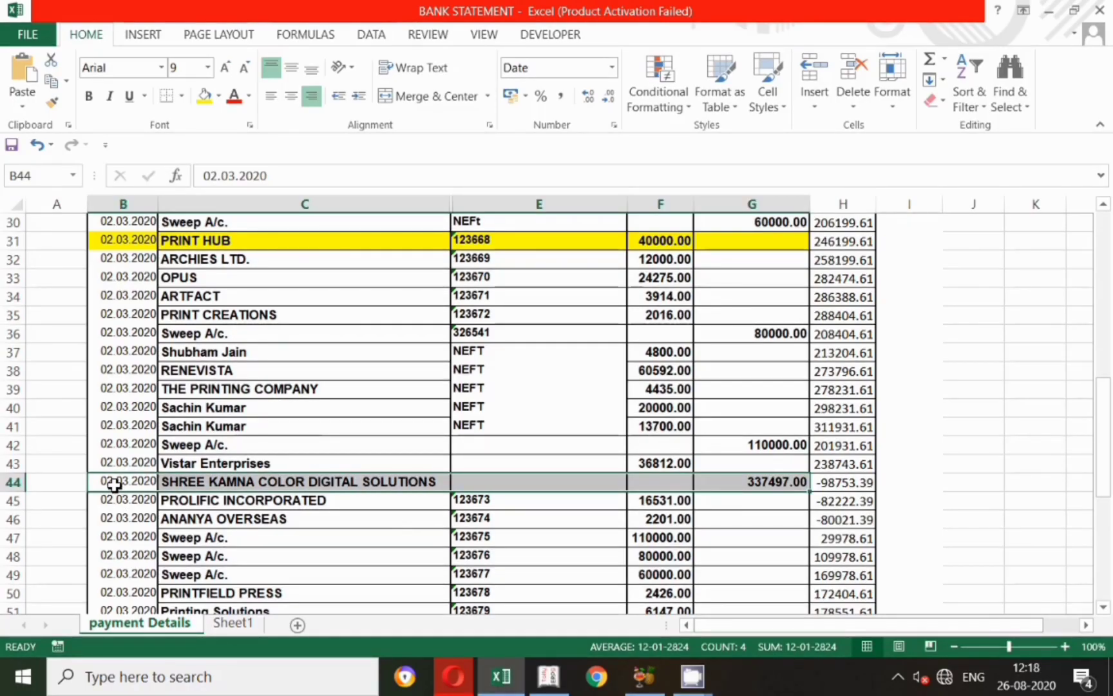
pyautogui.click(558, 674)
pyautogui.write('2.')
pyautogui.press('Return')
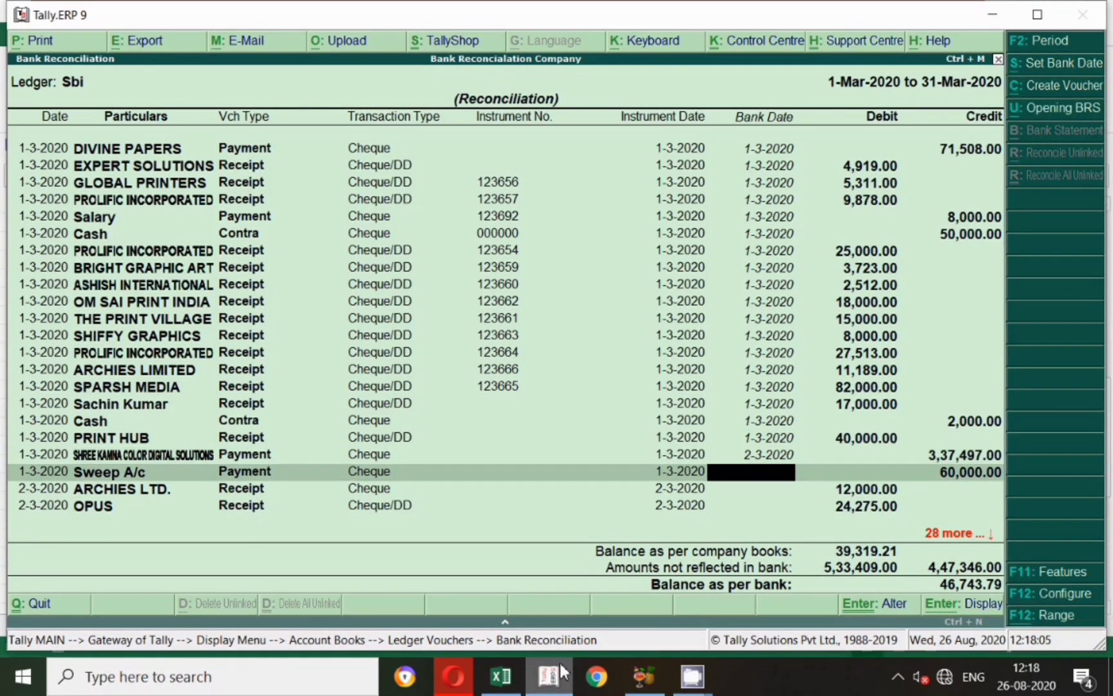
pyautogui.click(501, 676)
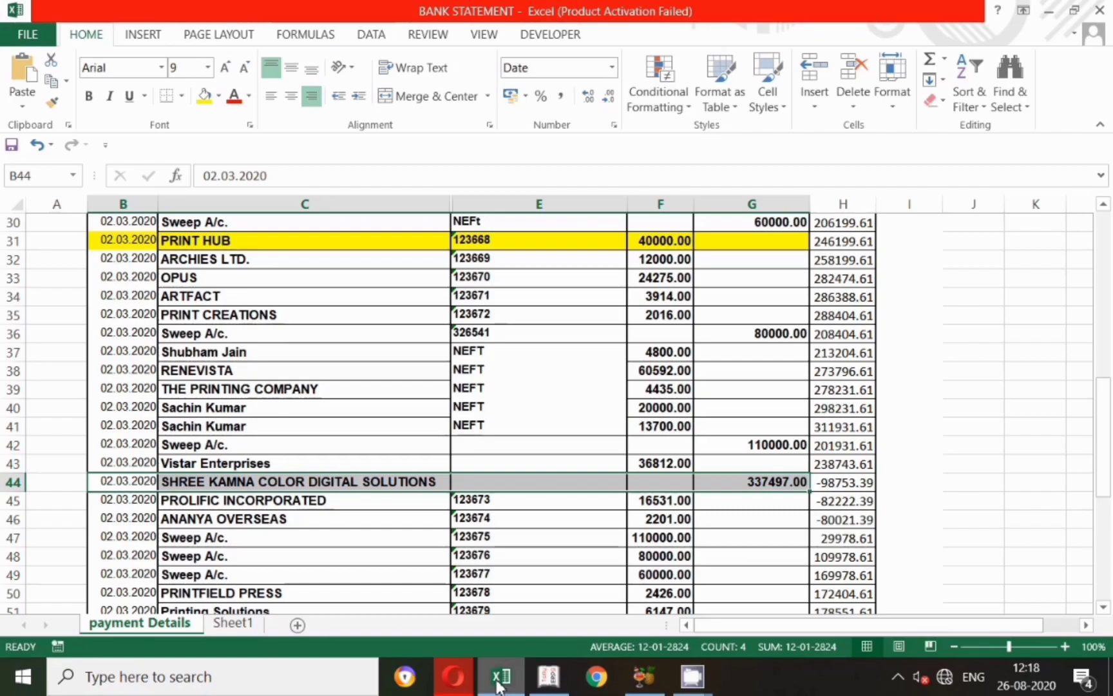
pyautogui.click(204, 98)
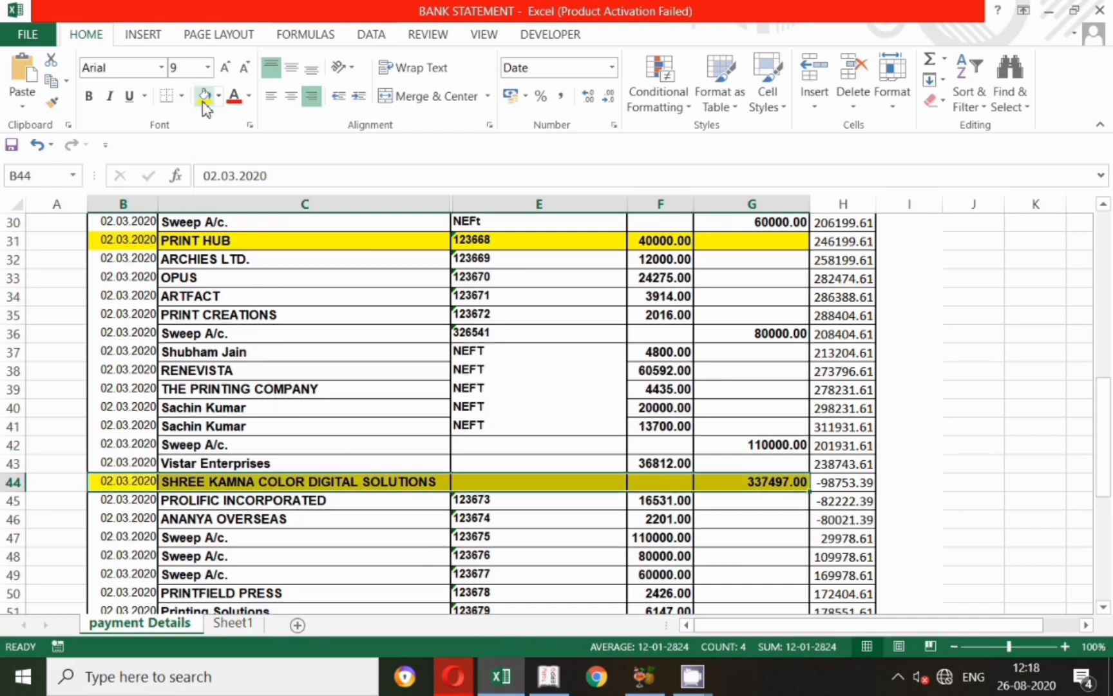
# Look through the remaining entries without a bank date in Tally, then return to the 60,000.00 Sweep A/c payment.
pyautogui.click(548, 676)
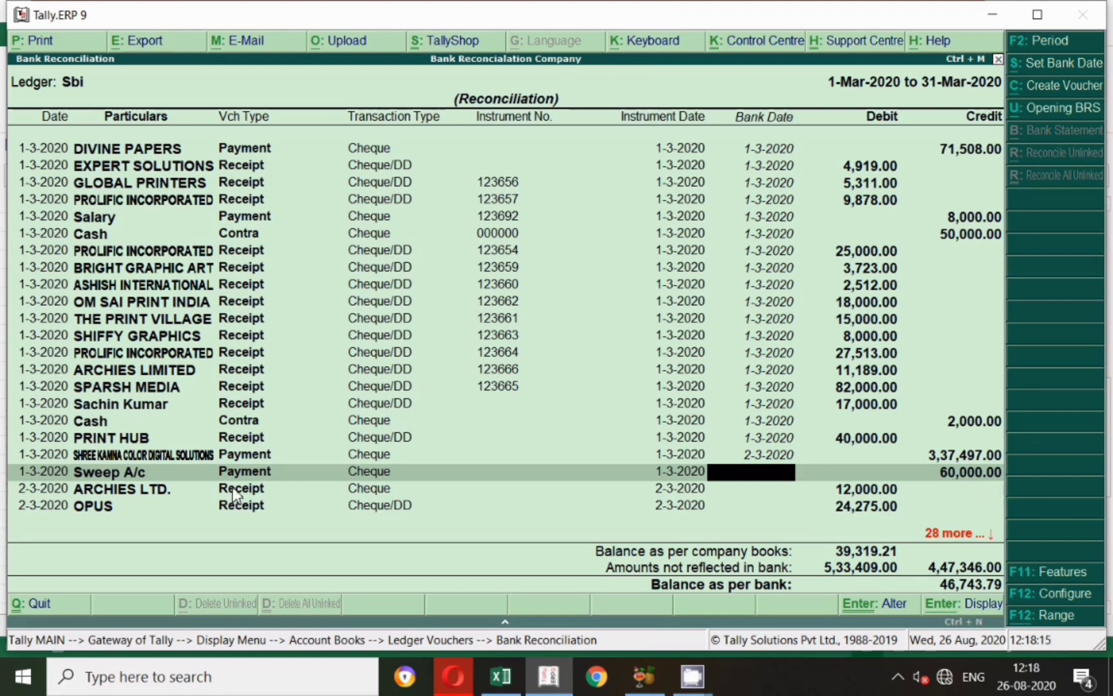
pyautogui.press('Down')
pyautogui.press('Down')
pyautogui.press('Down')
pyautogui.press('Down')
pyautogui.press('Down')
pyautogui.press('Down')
pyautogui.press('Down')
pyautogui.press('Down')
pyautogui.press('Down')
pyautogui.press('Down')
pyautogui.press('Down')
pyautogui.press('Down')
pyautogui.press('Down')
pyautogui.press('Down')
pyautogui.press('Down')
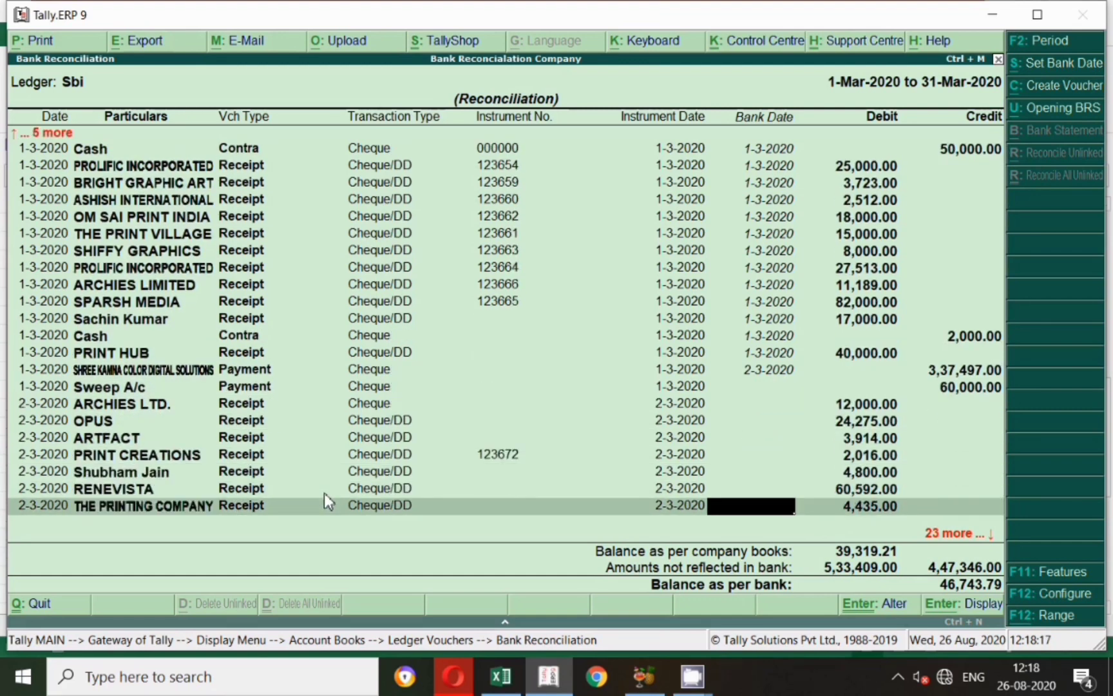
pyautogui.press('Down')
pyautogui.press('Up')
pyautogui.press('Up')
pyautogui.press('Up')
pyautogui.press('Up')
pyautogui.press('Up')
pyautogui.press('Up')
pyautogui.press('Up')
pyautogui.press('Up')
pyautogui.press('Up')
pyautogui.press('Up')
pyautogui.press('Up')
pyautogui.press('Up')
pyautogui.press('Up')
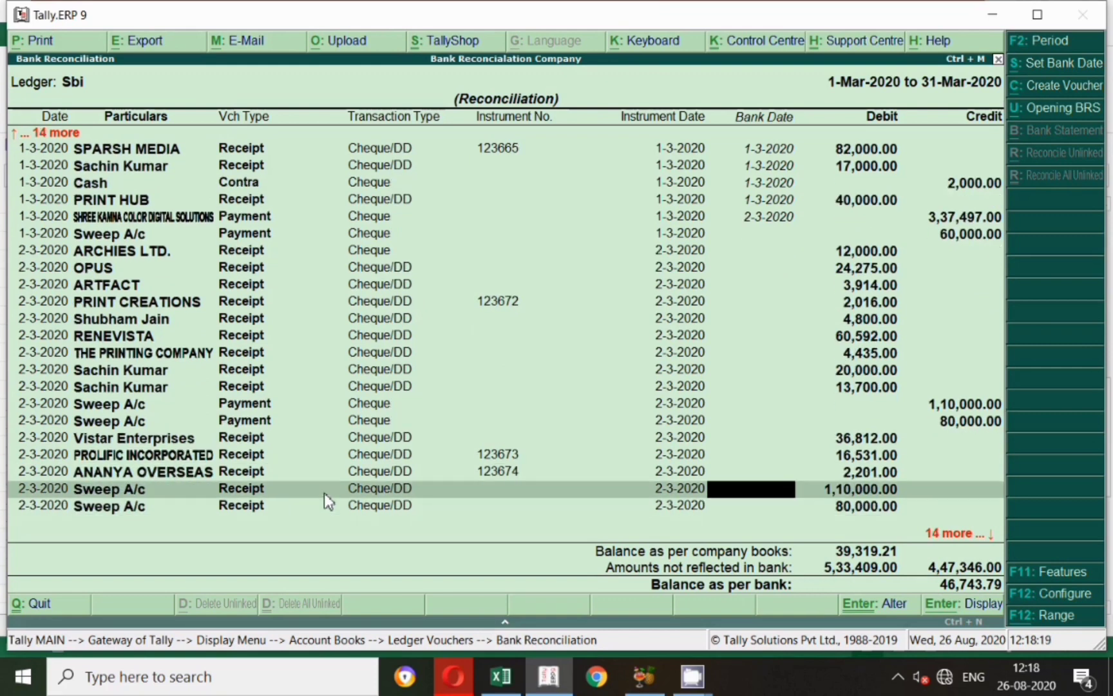
pyautogui.press('Up')
pyautogui.press('Up')
pyautogui.press('Up')
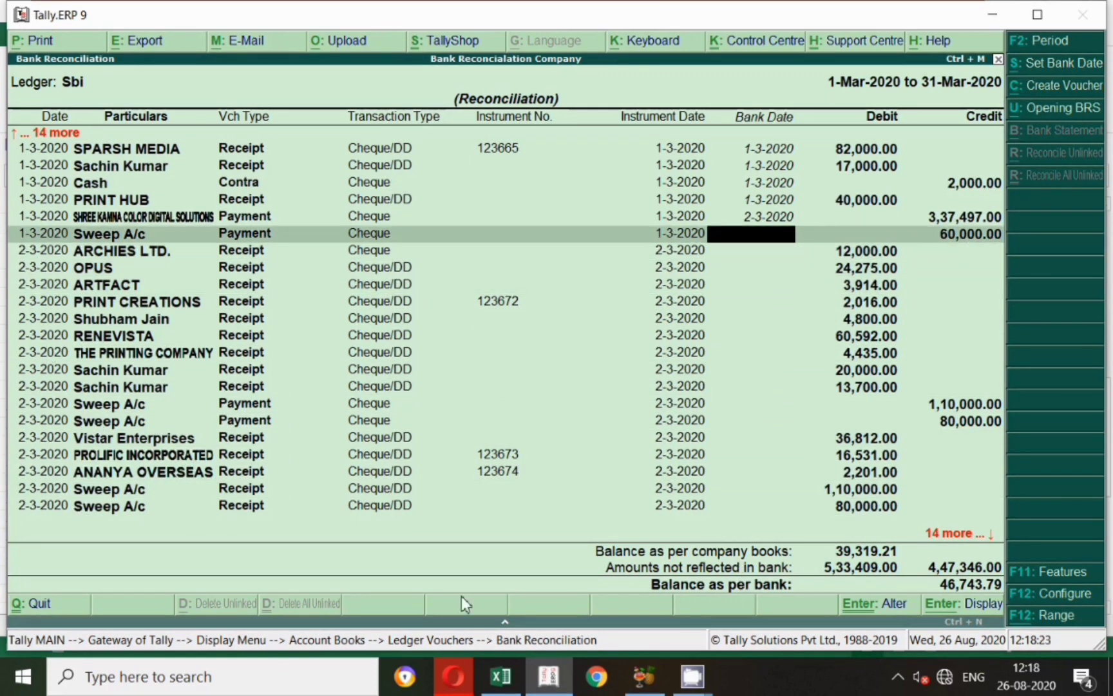
# Fill the Sweep A/c. and PRINT HUB rows (B30:G31) in Excel with yellow and set the 60,000.00 payment's bank date in Tally to 2-3-2020.
pyautogui.click(501, 676)
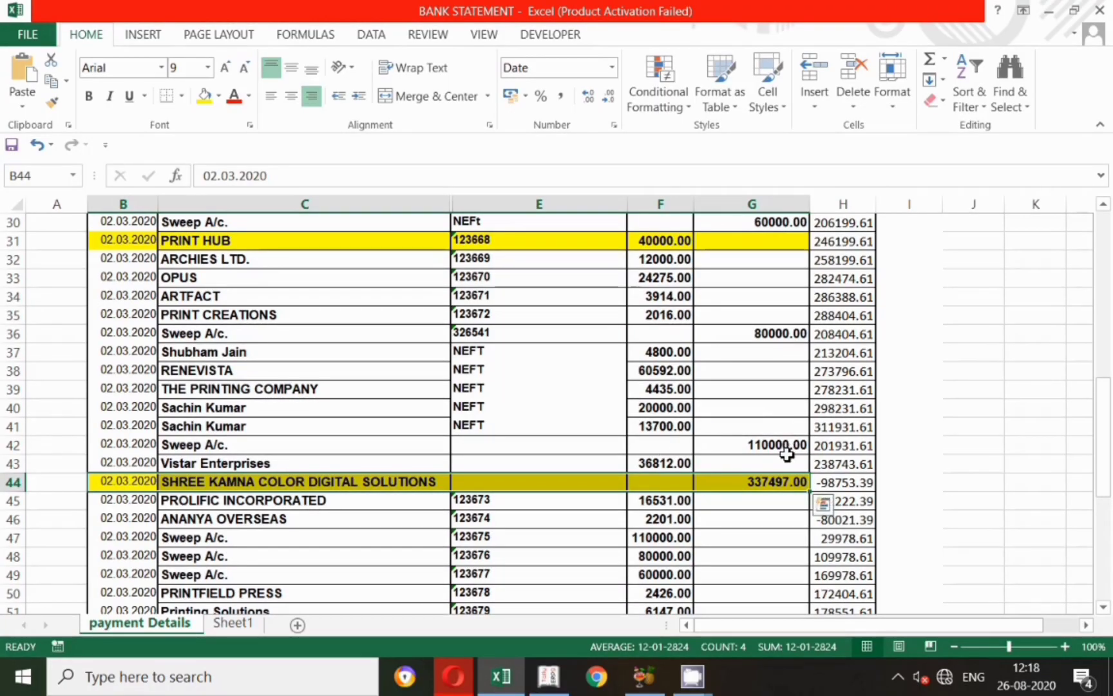
pyautogui.click(664, 571)
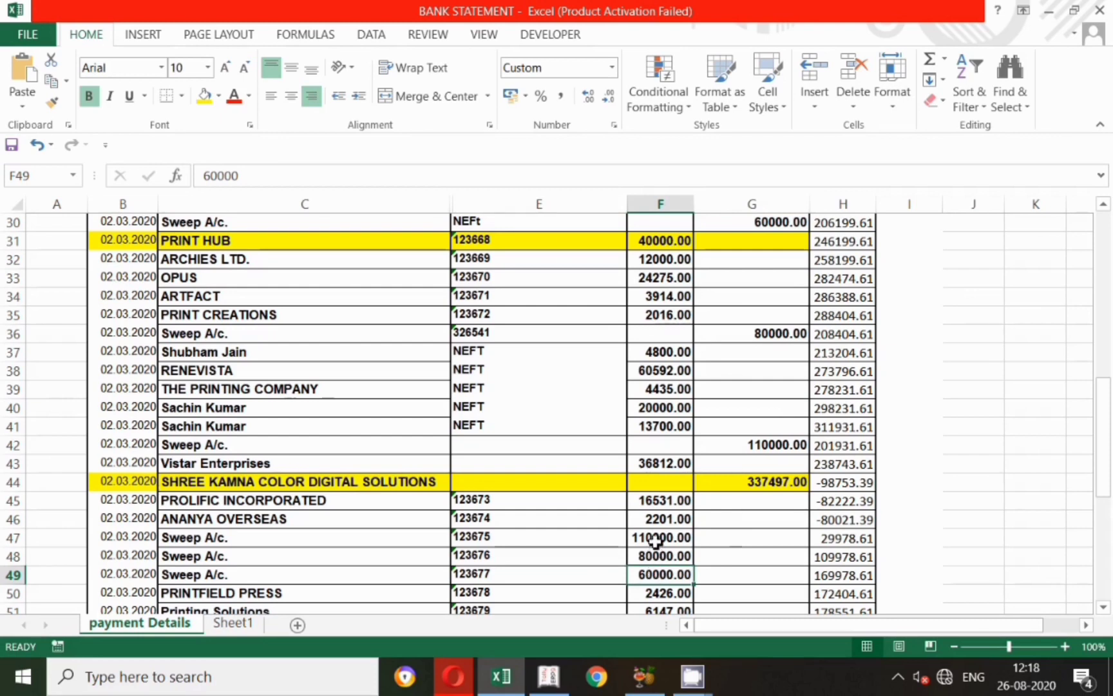
pyautogui.hotkey('alt', 'Tab')
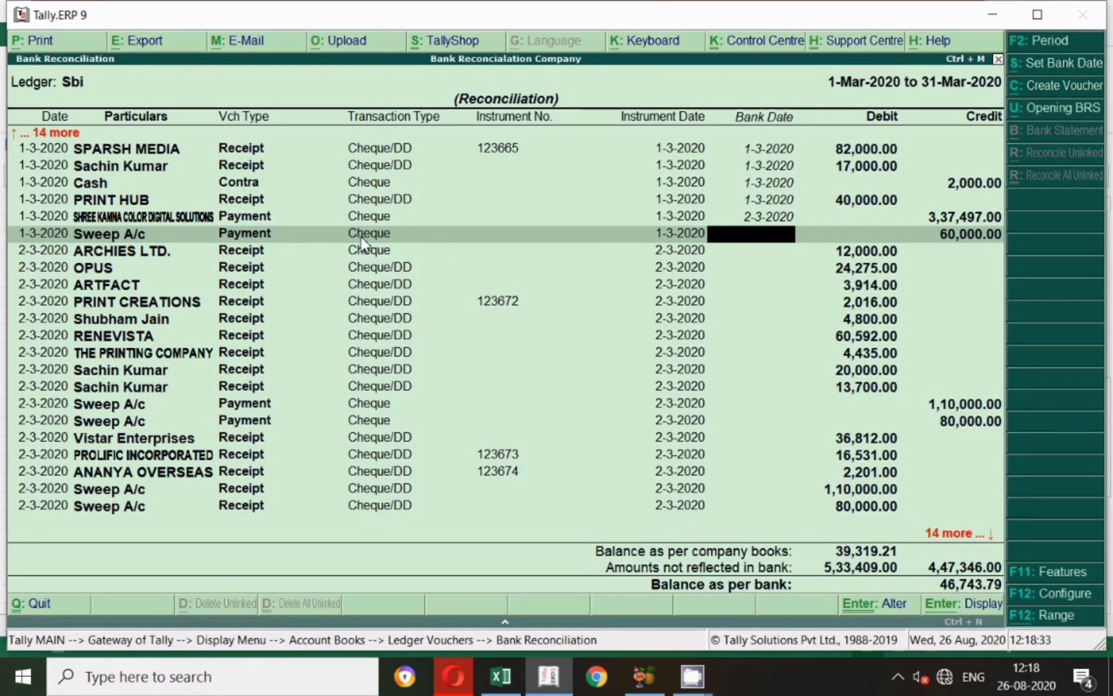
pyautogui.hotkey('alt', 'Tab')
pyautogui.click(748, 226)
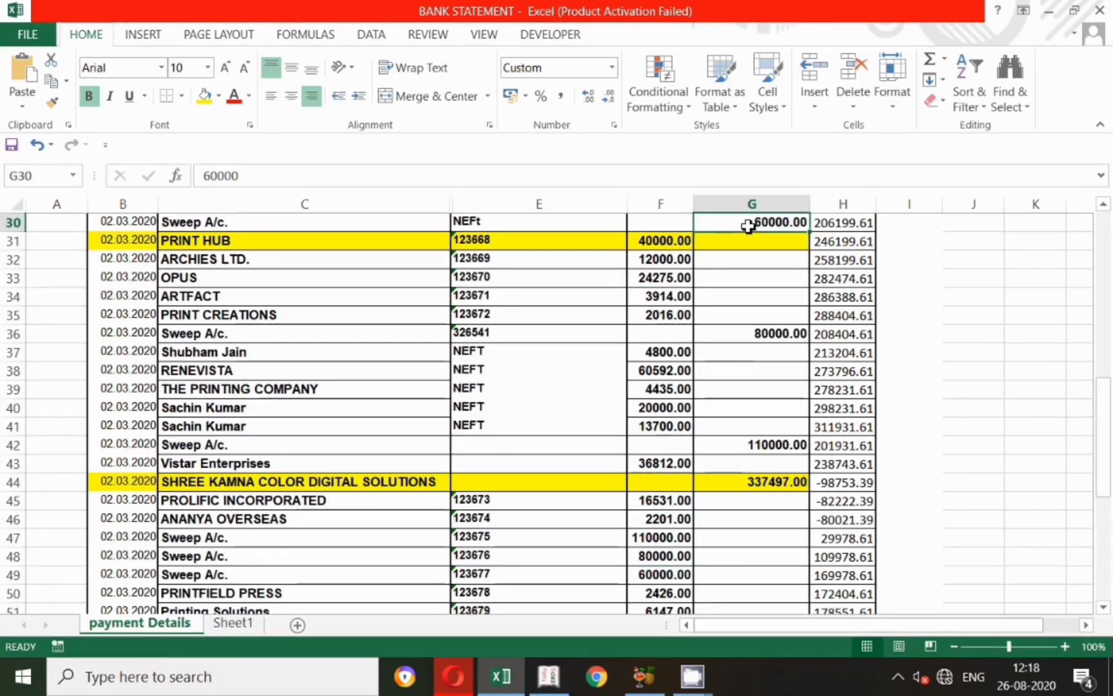
pyautogui.scroll(1, 390, 286)
pyautogui.moveTo(126, 277); pyautogui.dragTo(750, 288)
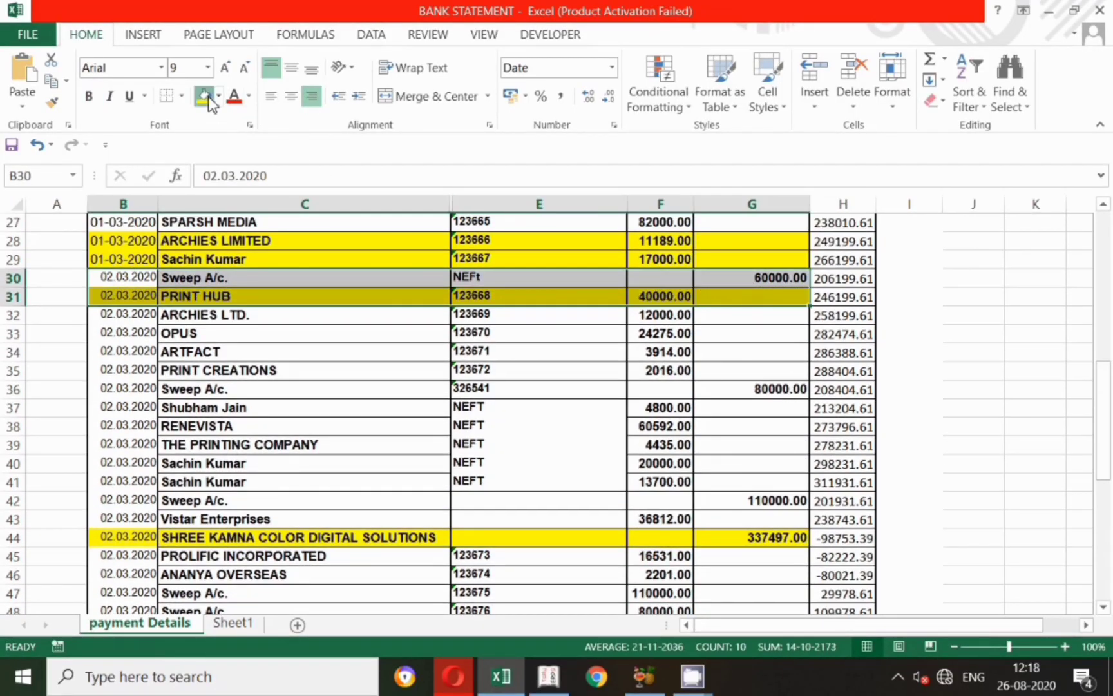
pyautogui.click(207, 97)
pyautogui.hotkey('alt', 'Tab')
pyautogui.press('Return')
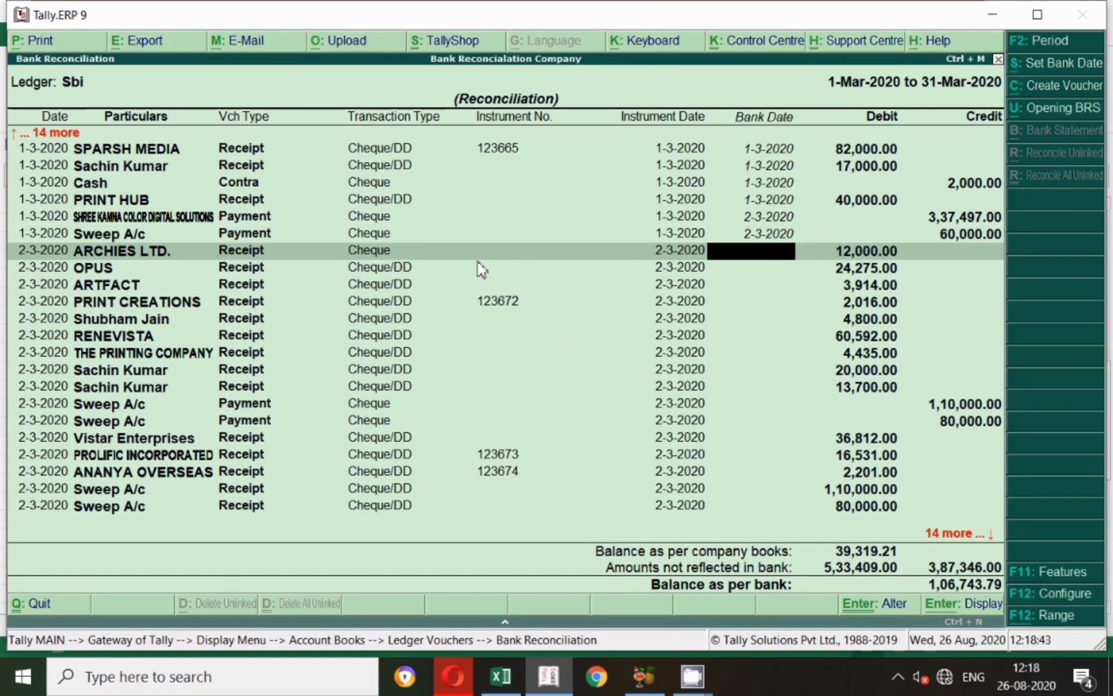
# Fill the ARCHIES LTD. entry (B32:G32) in Excel with yellow and set its 12,000.00 receipt's bank date in Tally to 2-3-2020.
pyautogui.hotkey('alt', 'Tab')
pyautogui.click(655, 315)
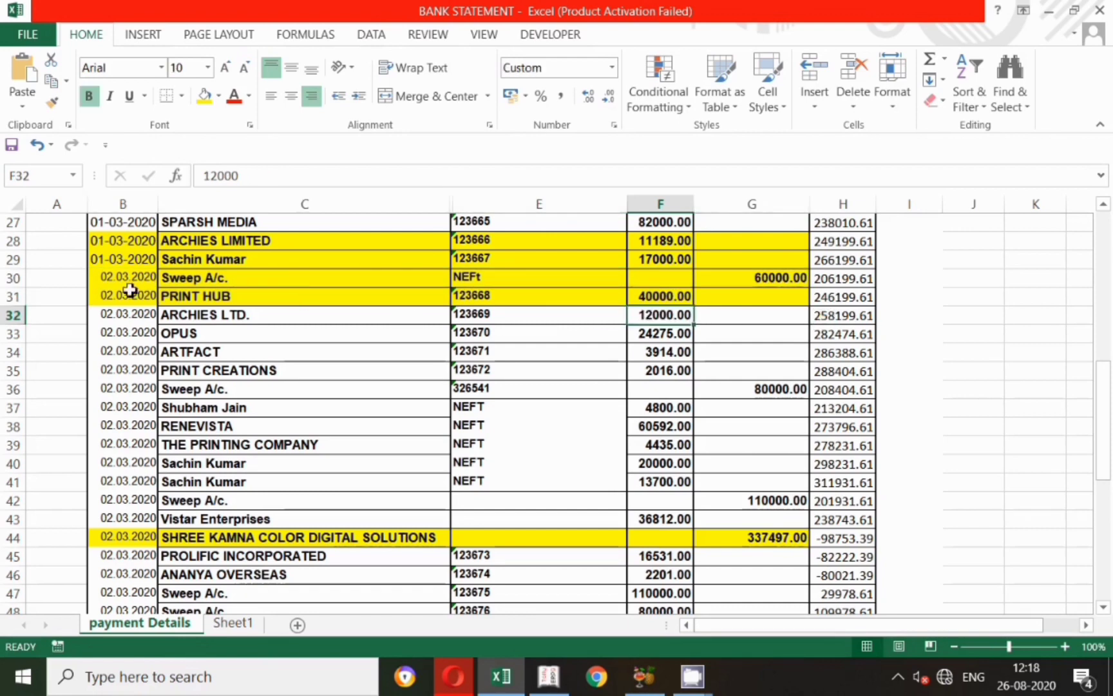
pyautogui.moveTo(129, 315); pyautogui.dragTo(725, 319)
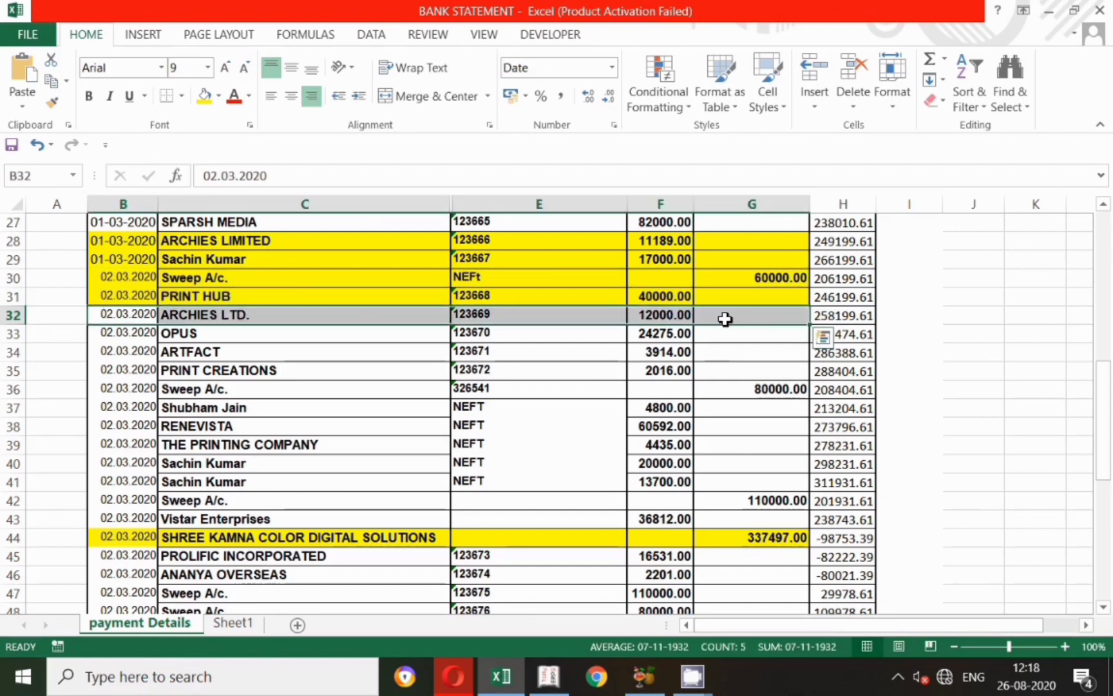
pyautogui.press('F4')
pyautogui.hotkey('alt', 'Tab')
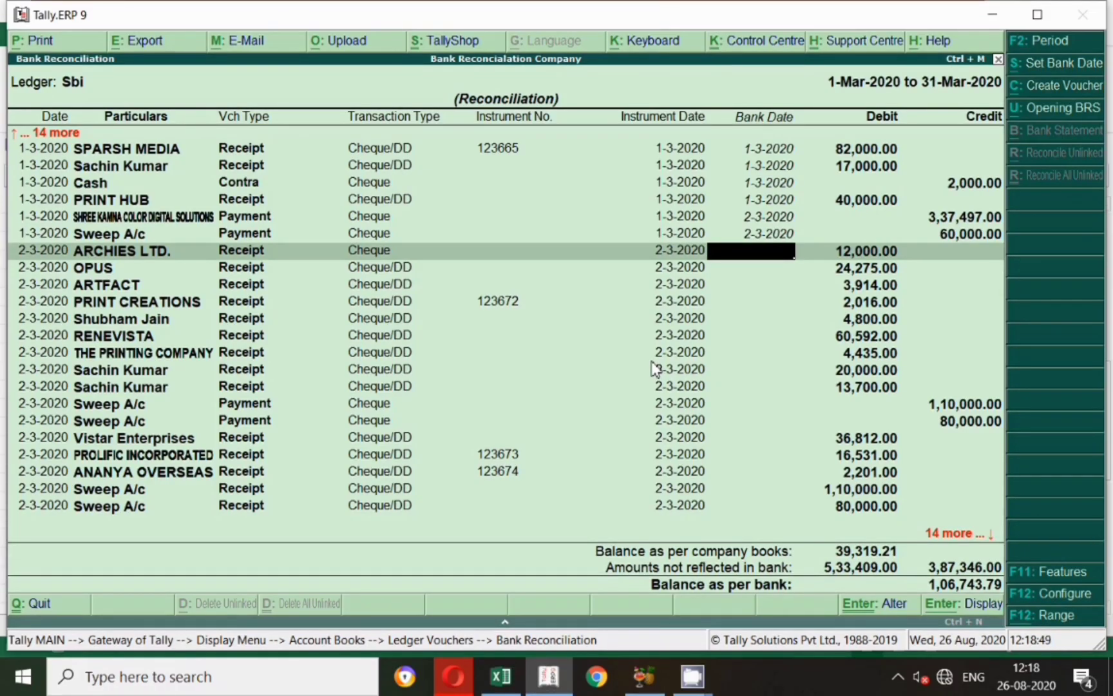
pyautogui.press('Return')
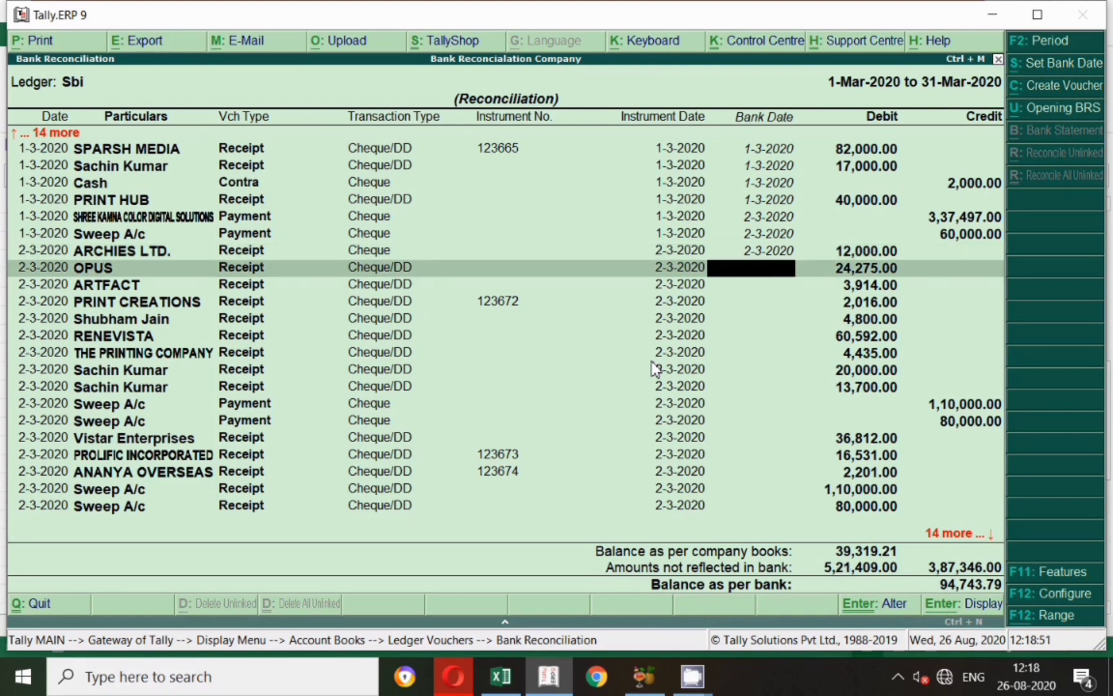
# Fill the OPUS entry (B33:G33) in Excel with yellow and set its 24,275.00 receipt's bank date in Tally to 2-3-2020.
pyautogui.press('Return')
pyautogui.press('Up')
pyautogui.hotkey('alt', 'Tab')
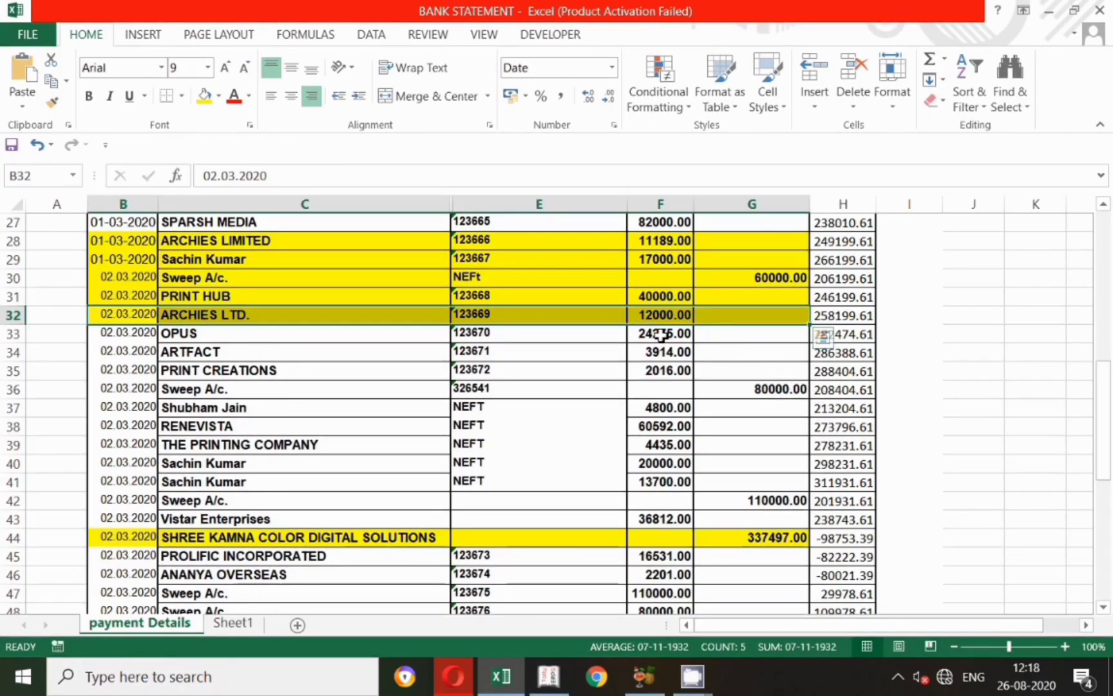
pyautogui.hotkey('alt', 'Tab')
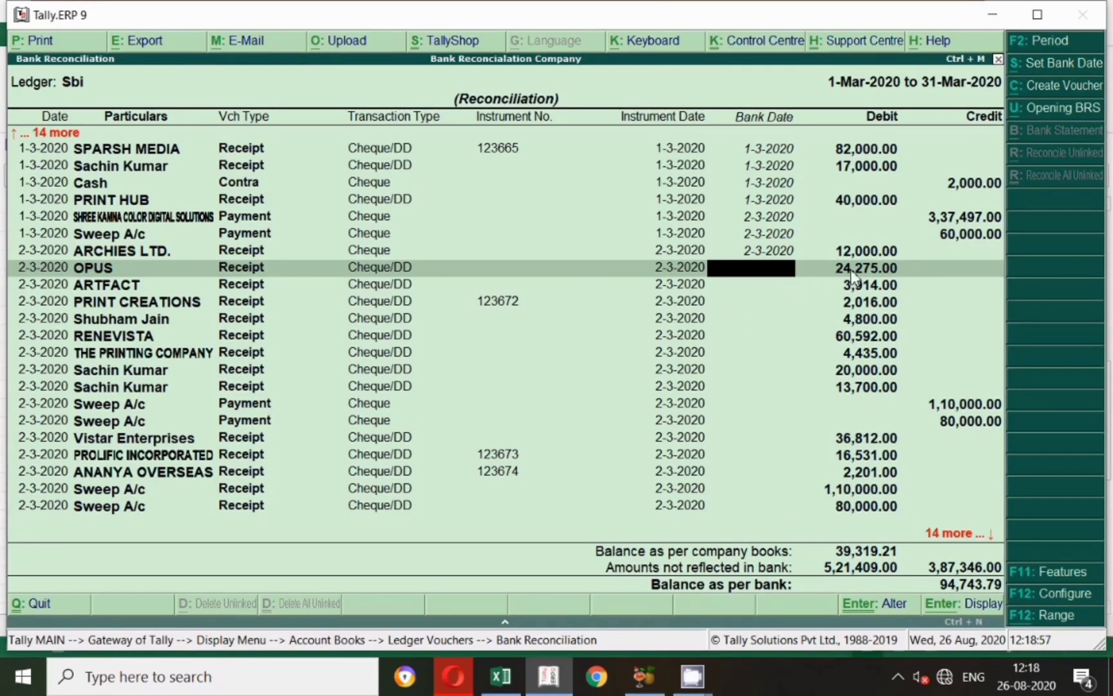
pyautogui.hotkey('alt', 'Tab')
pyautogui.click(666, 332)
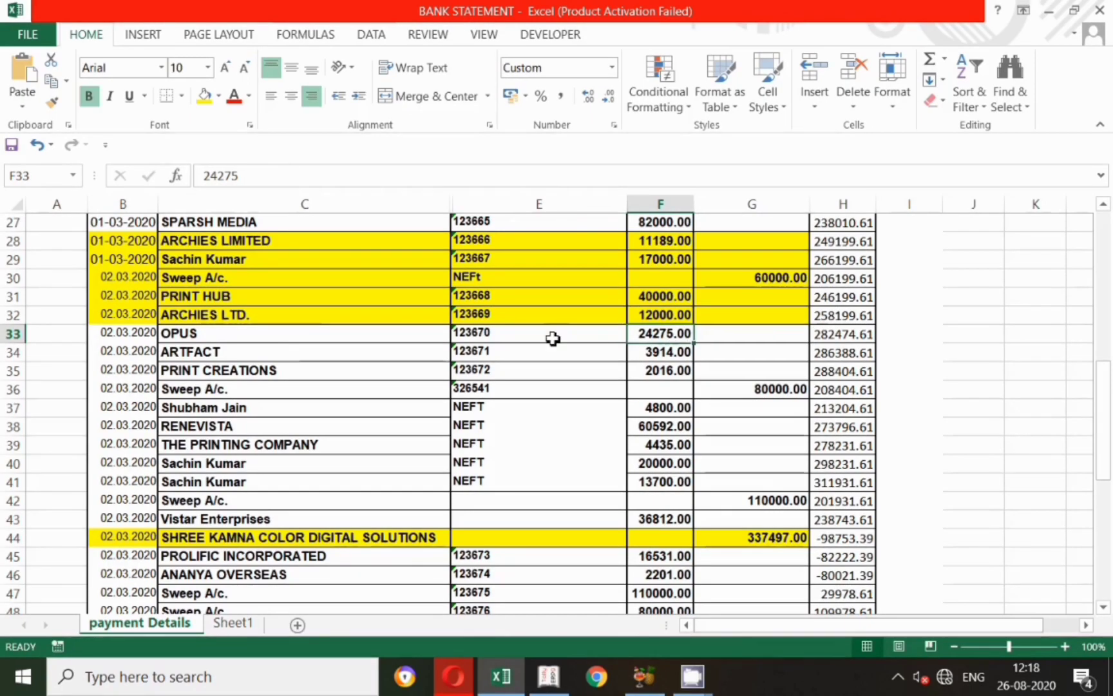
pyautogui.moveTo(143, 333); pyautogui.dragTo(731, 331)
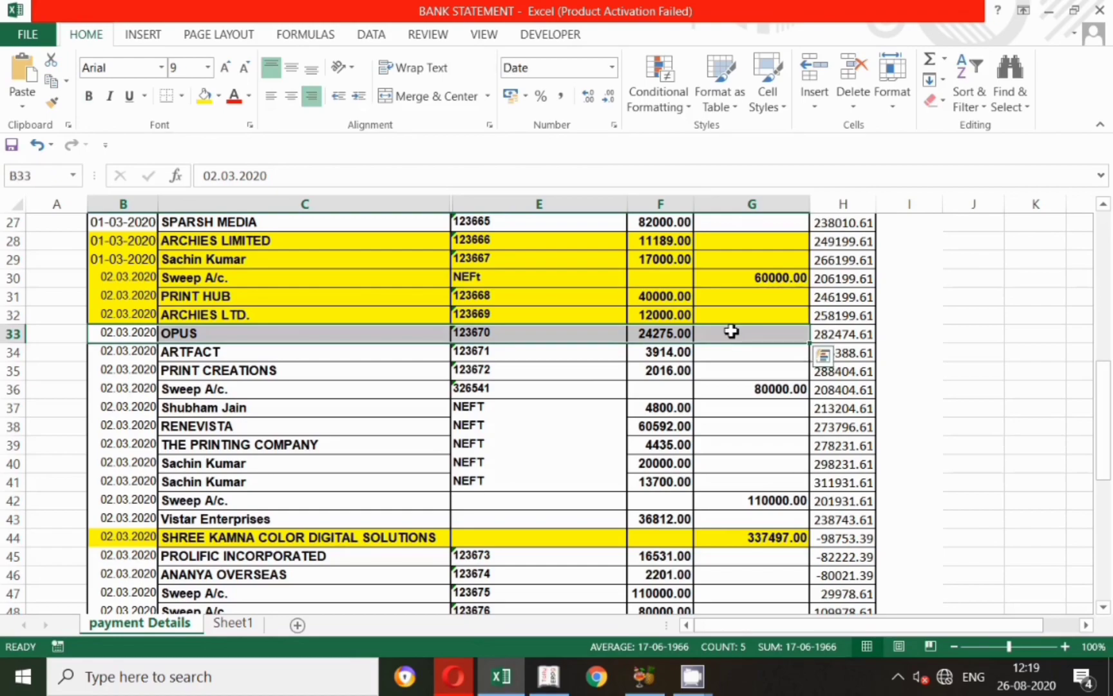
pyautogui.hotkey('alt', 'Tab')
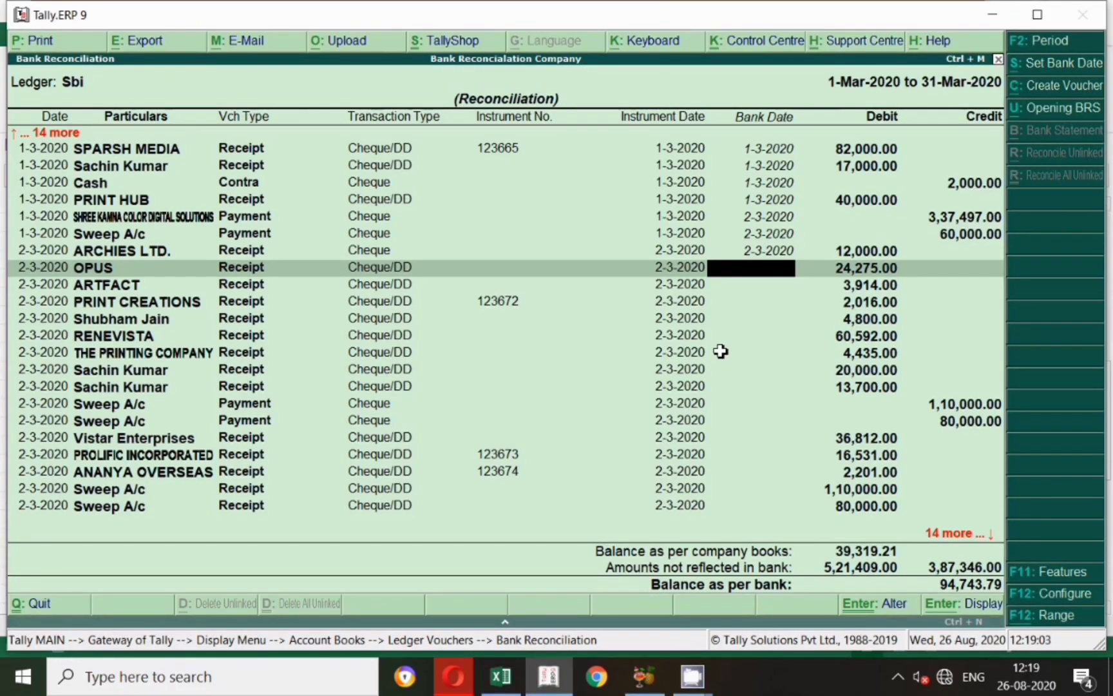
pyautogui.press('Return')
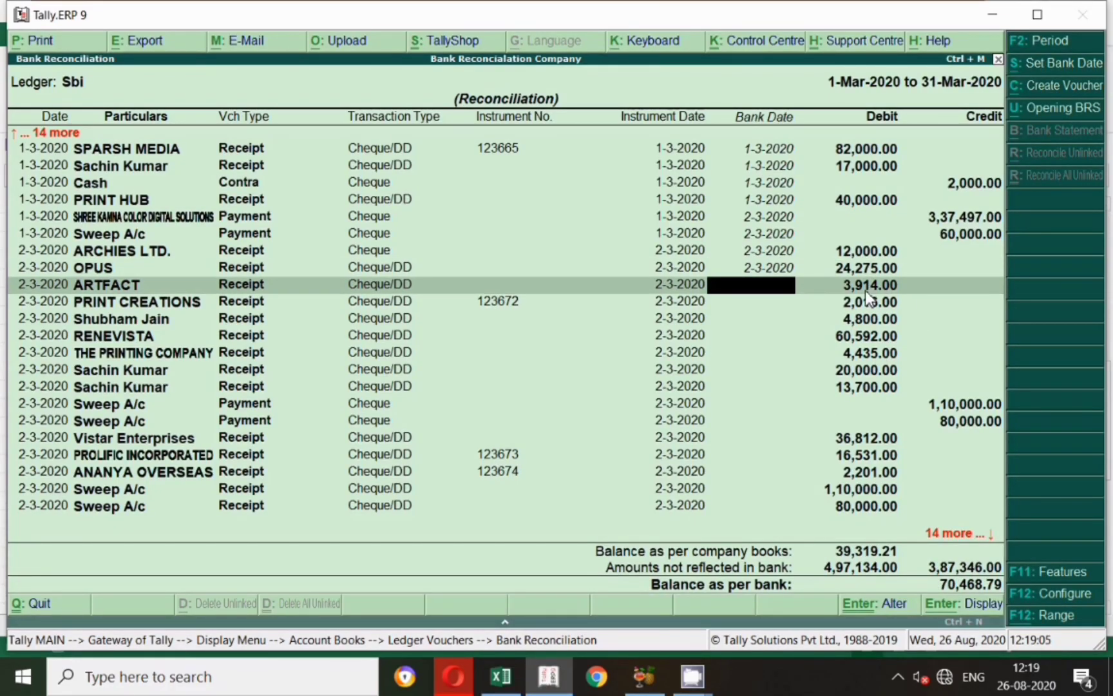
# Fill the ARTFACT entry (B34:G34) in Excel with yellow and set its 3,914.00 receipt's bank date in Tally to 2-3-2020.
pyautogui.hotkey('alt', 'Tab')
pyautogui.click(662, 351)
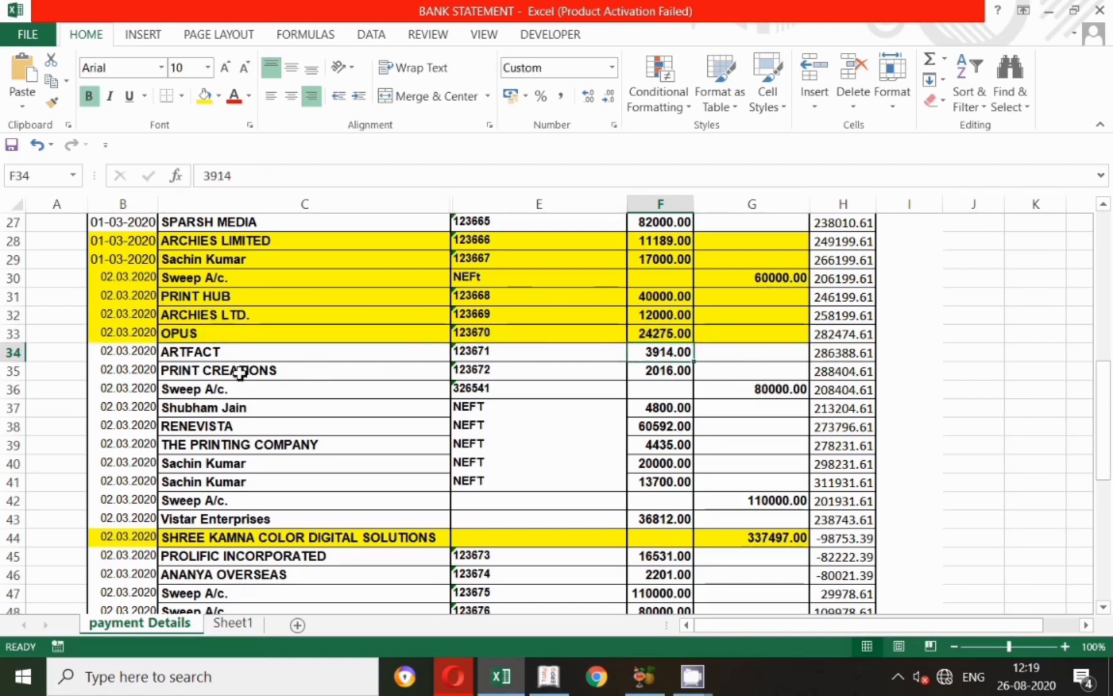
pyautogui.moveTo(134, 358); pyautogui.dragTo(752, 357)
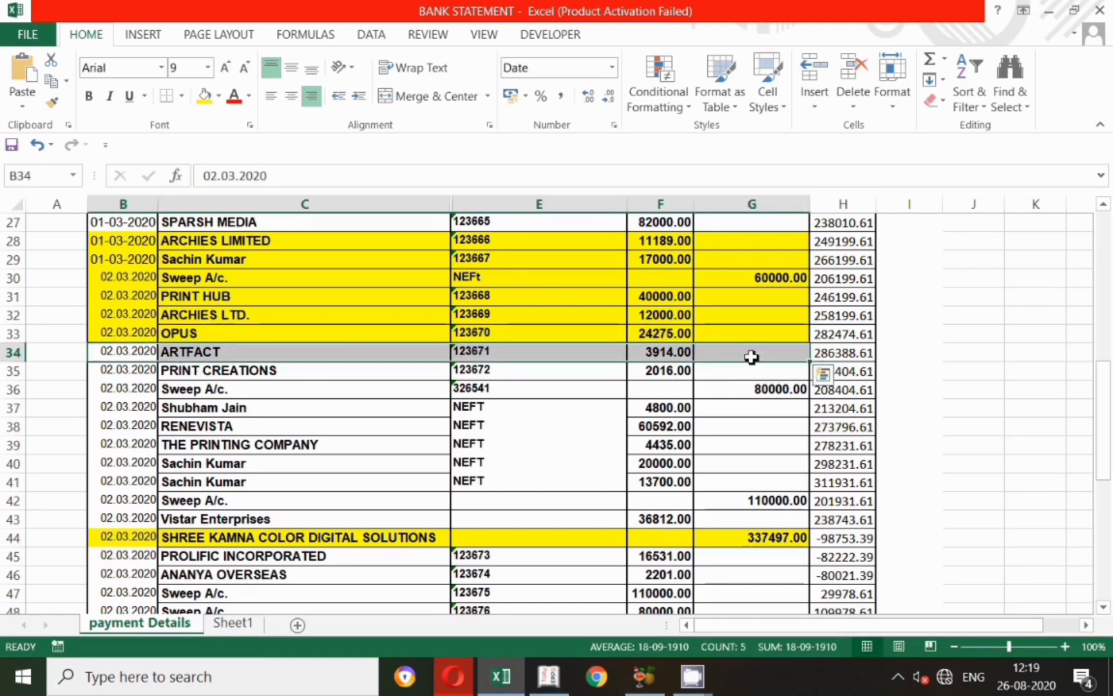
pyautogui.press('F4')
pyautogui.hotkey('alt', 'Tab')
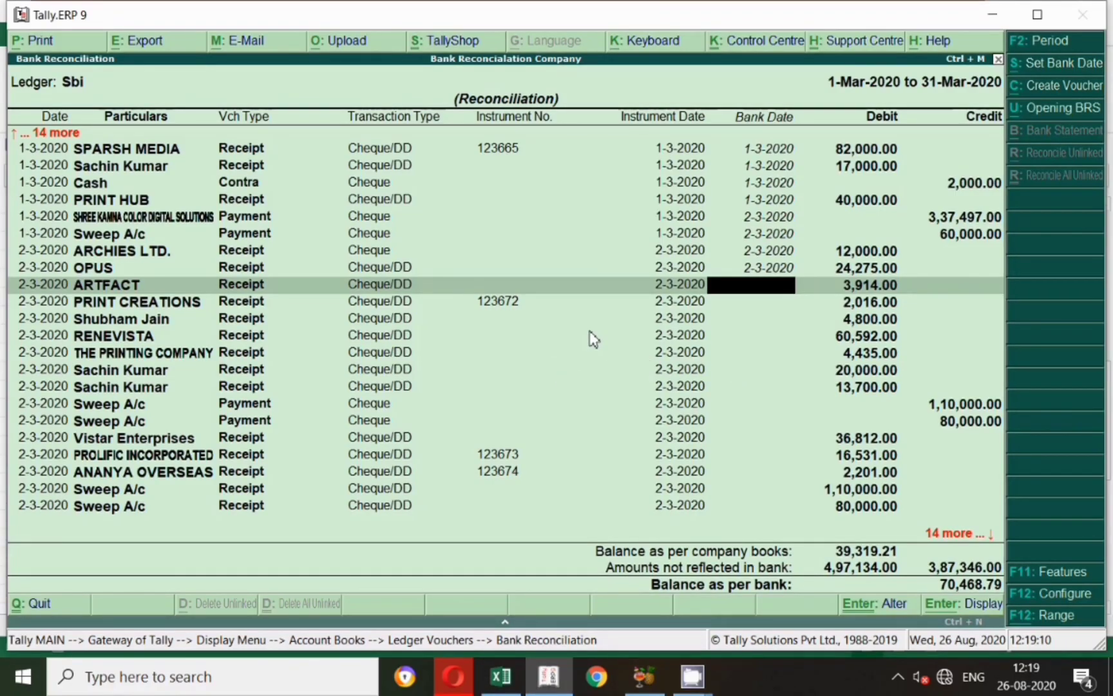
pyautogui.press('Return')
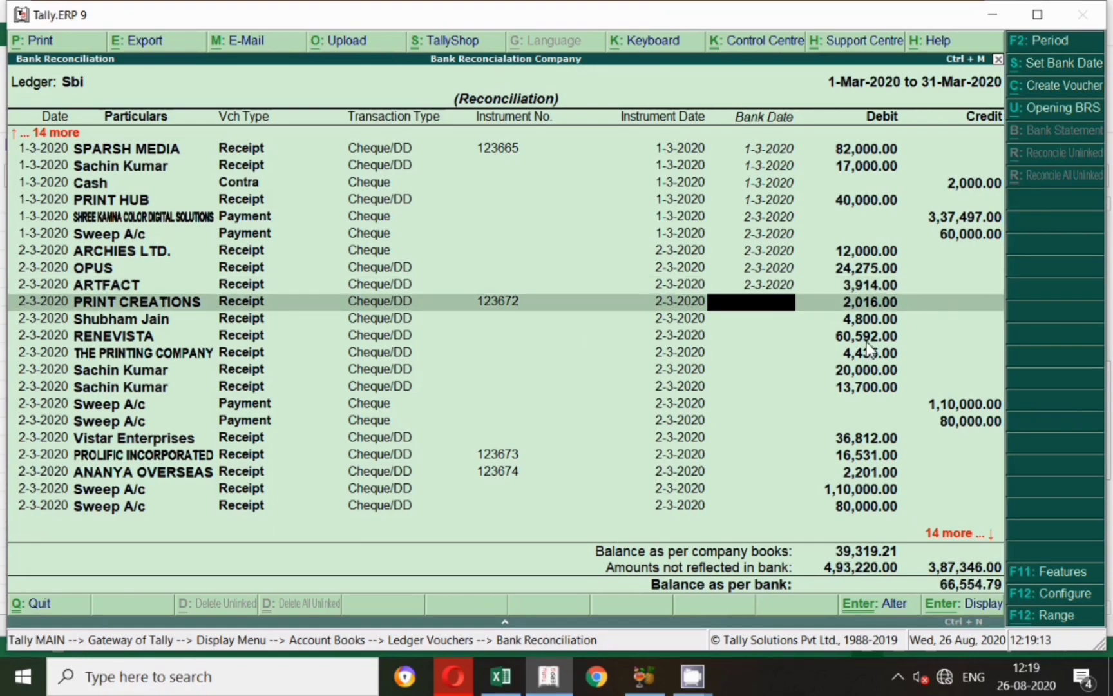
# Fill the PRINT CREATIONS entry (B35:G35) in Excel with yellow and set its 2,016.00 receipt's bank date in Tally to 2-3-2020.
pyautogui.hotkey('alt', 'Tab')
pyautogui.click(660, 369)
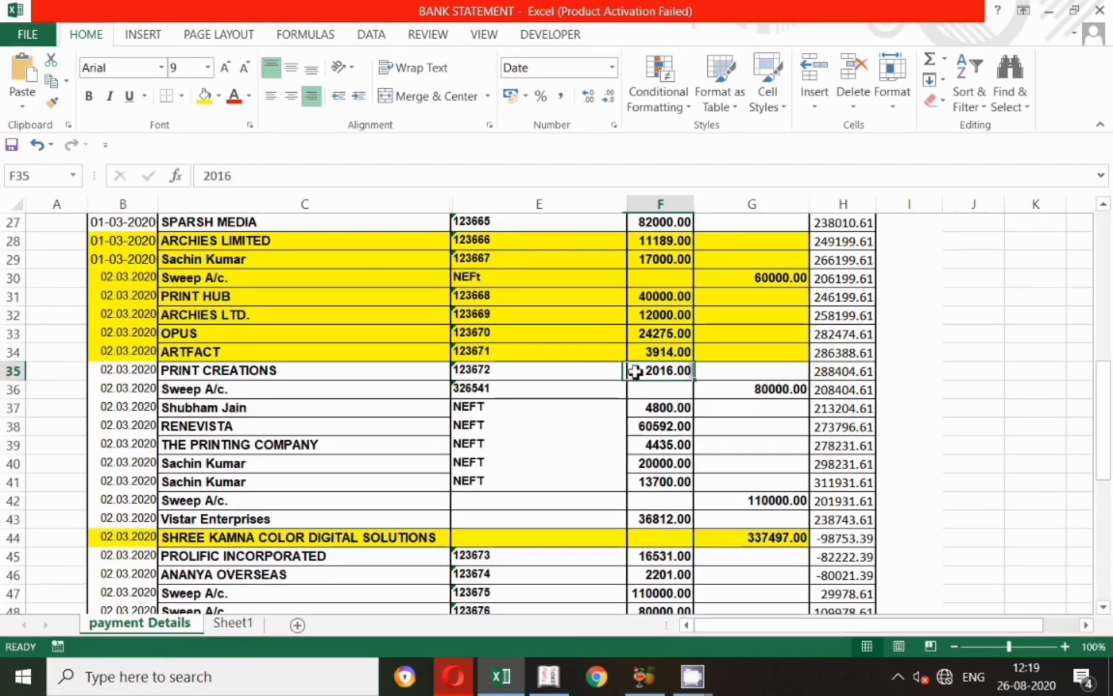
pyautogui.moveTo(129, 370); pyautogui.dragTo(746, 380)
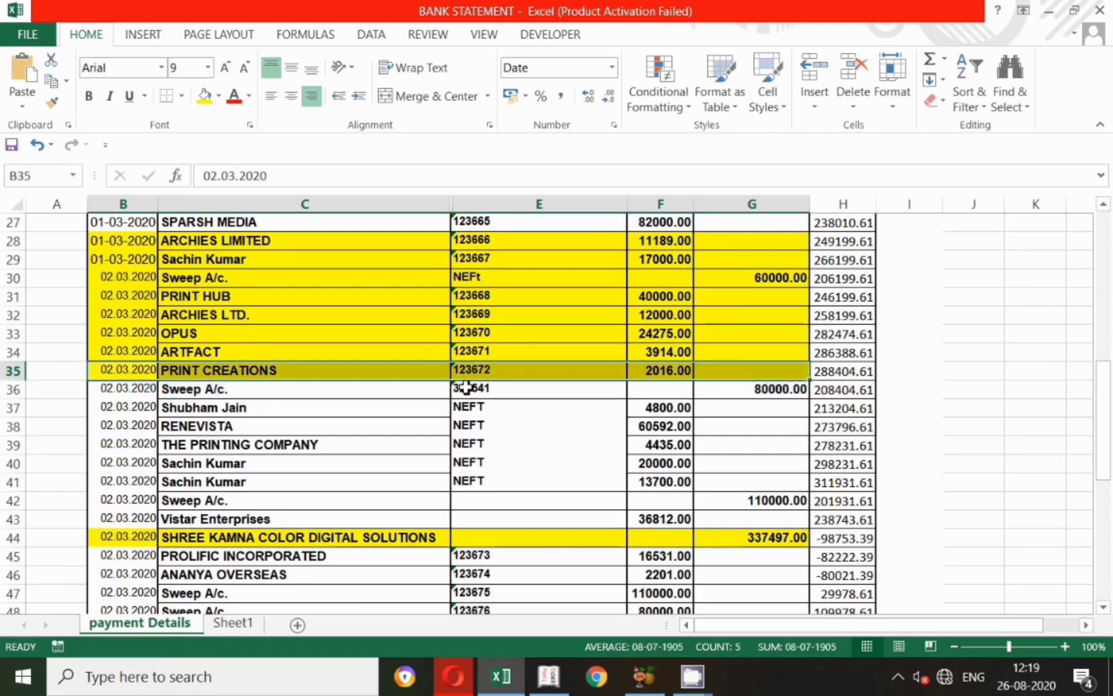
pyautogui.hotkey('alt', 'Tab')
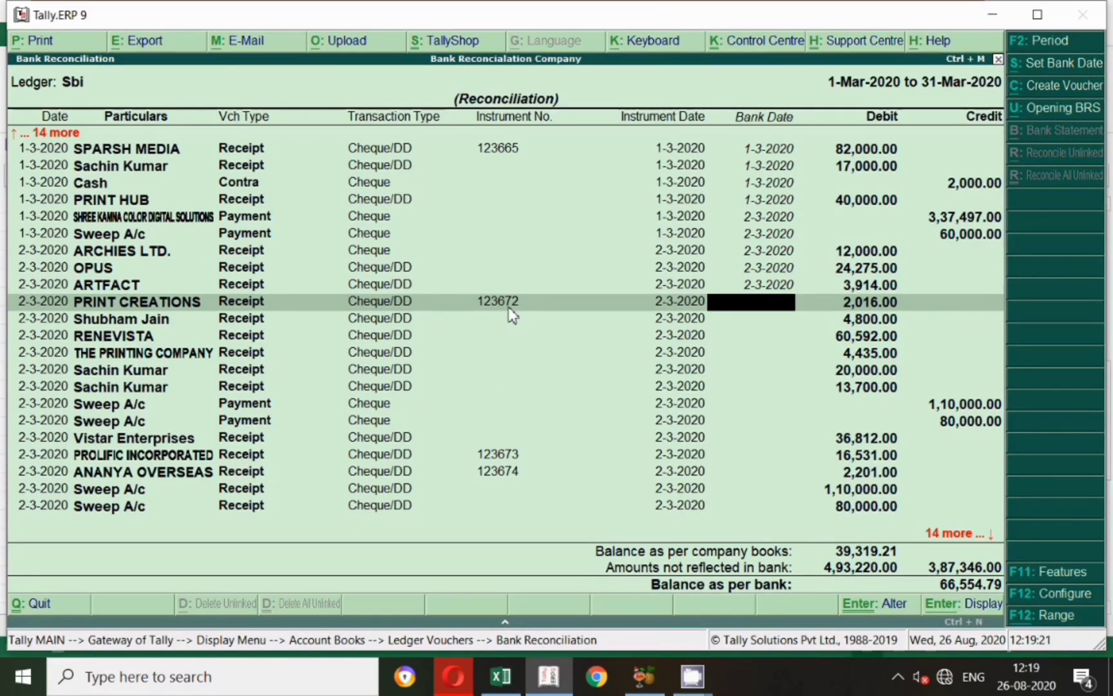
pyautogui.write('2-3')
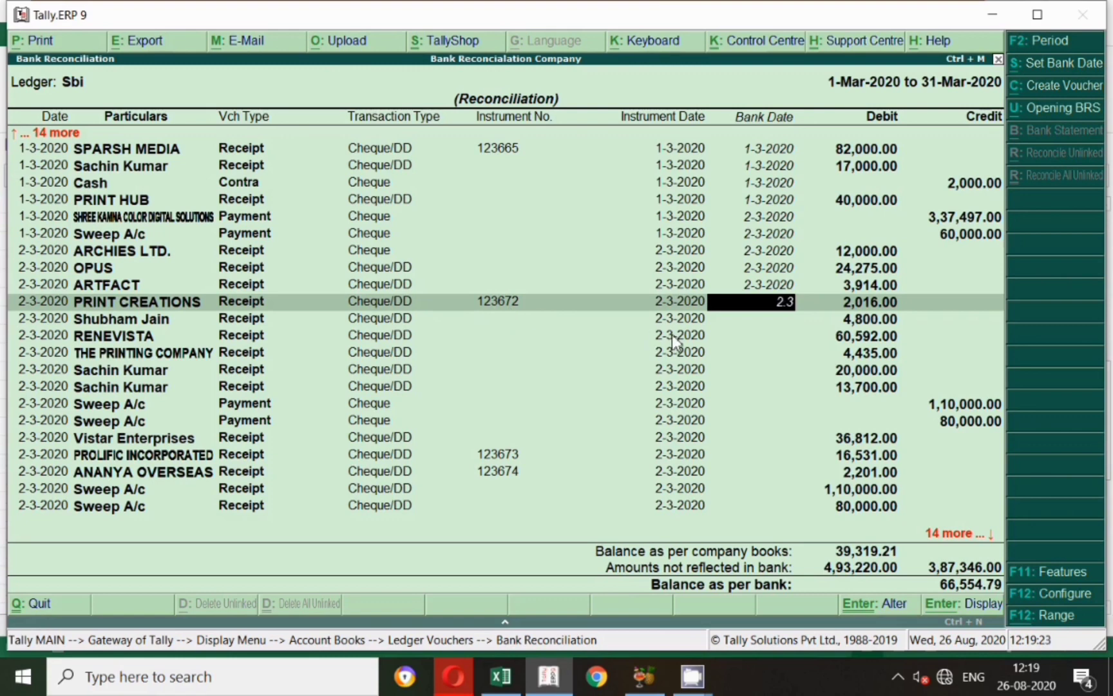
pyautogui.press('Return')
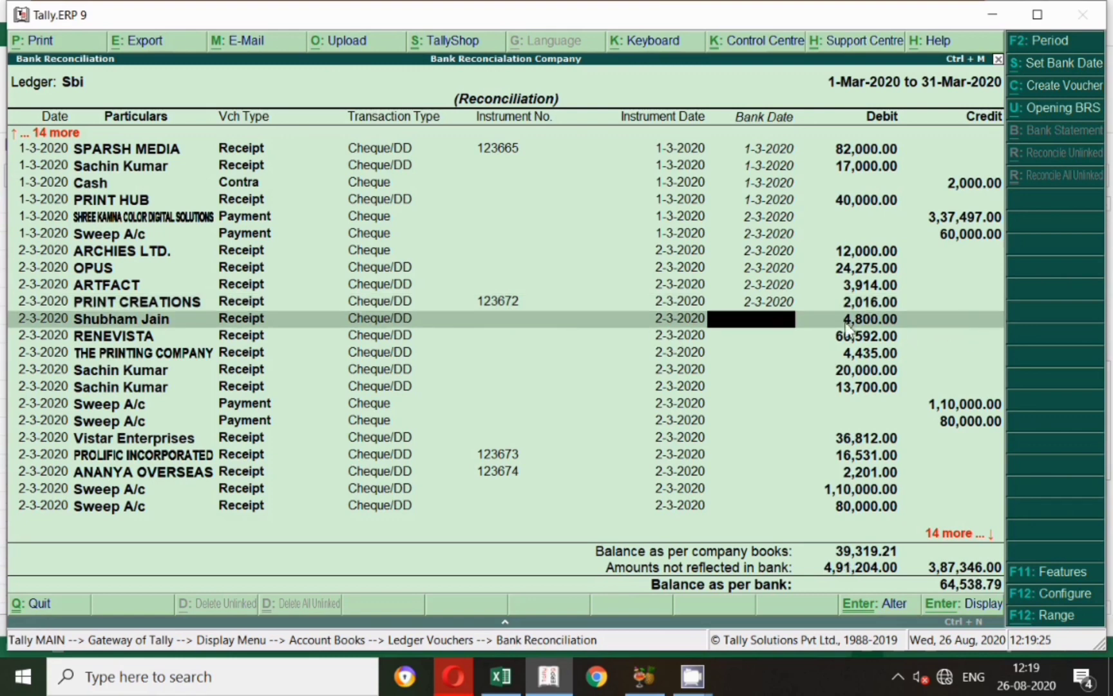
# Fill the 4,800.00 NEFT entry (B37:G37) in Excel with yellow and set the matching receipt's bank date in Tally to 2-3-2020.
pyautogui.hotkey('alt', 'Tab')
pyautogui.click(655, 407)
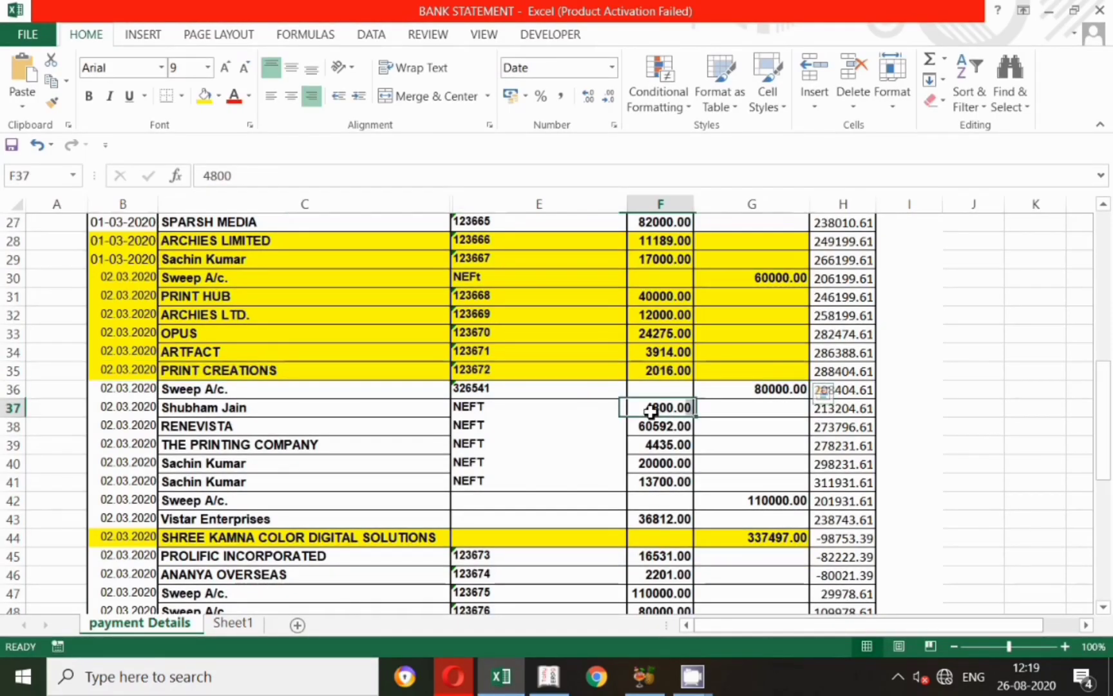
pyautogui.moveTo(106, 408); pyautogui.dragTo(760, 408)
pyautogui.click(205, 95)
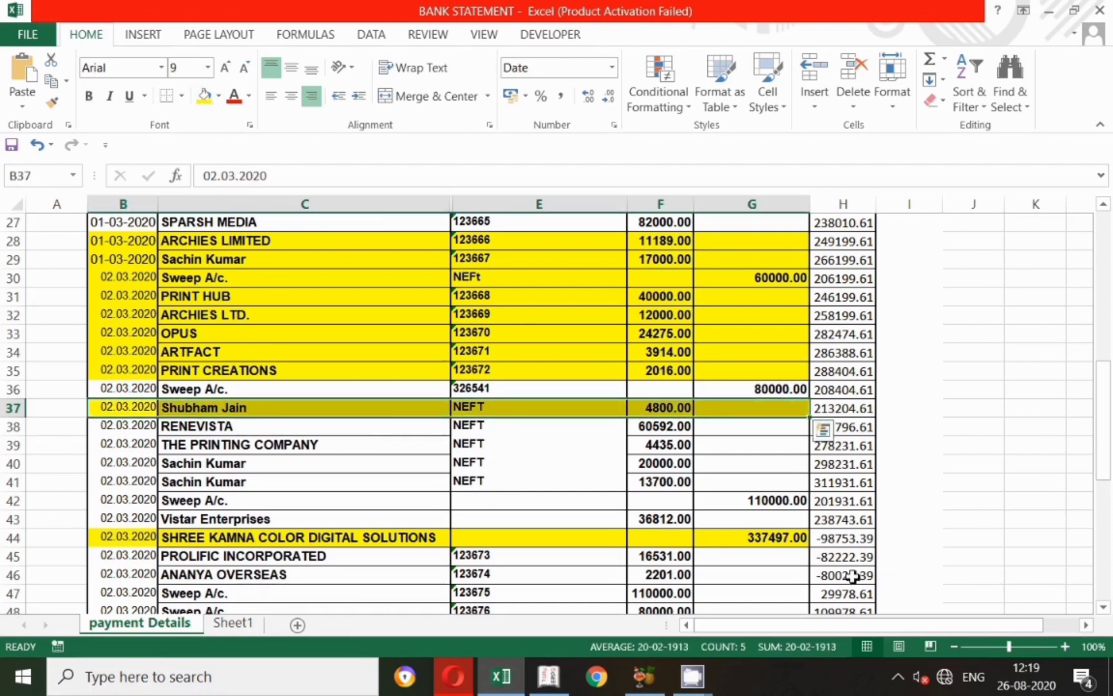
pyautogui.hotkey('alt', 'Tab')
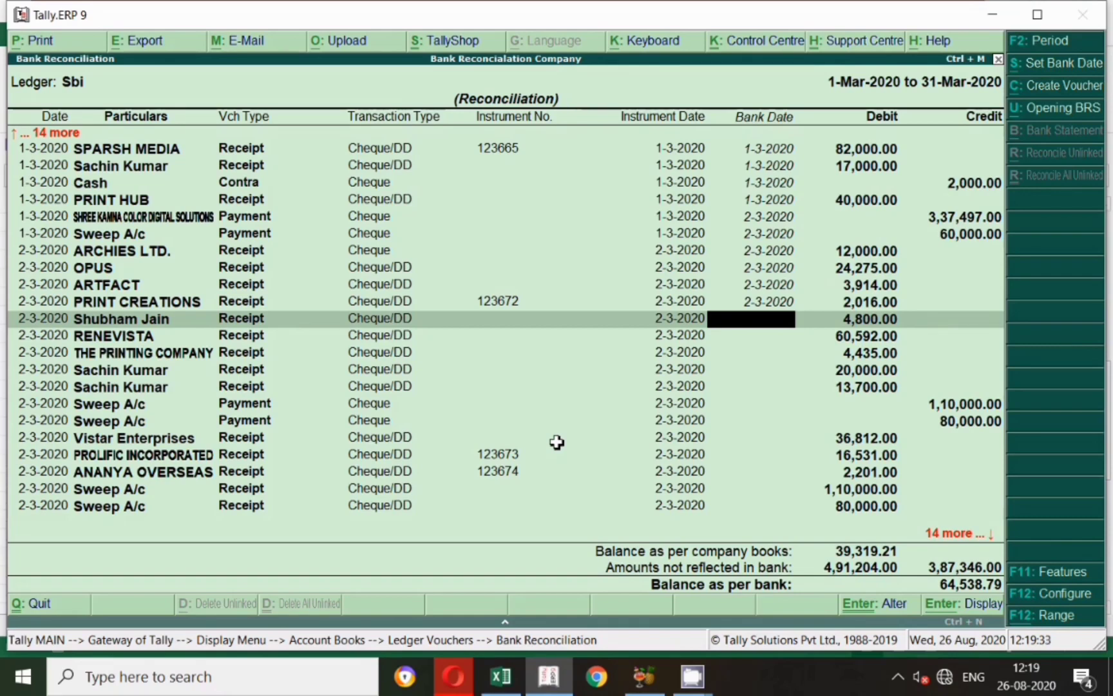
pyautogui.write('2')
pyautogui.press('Return')
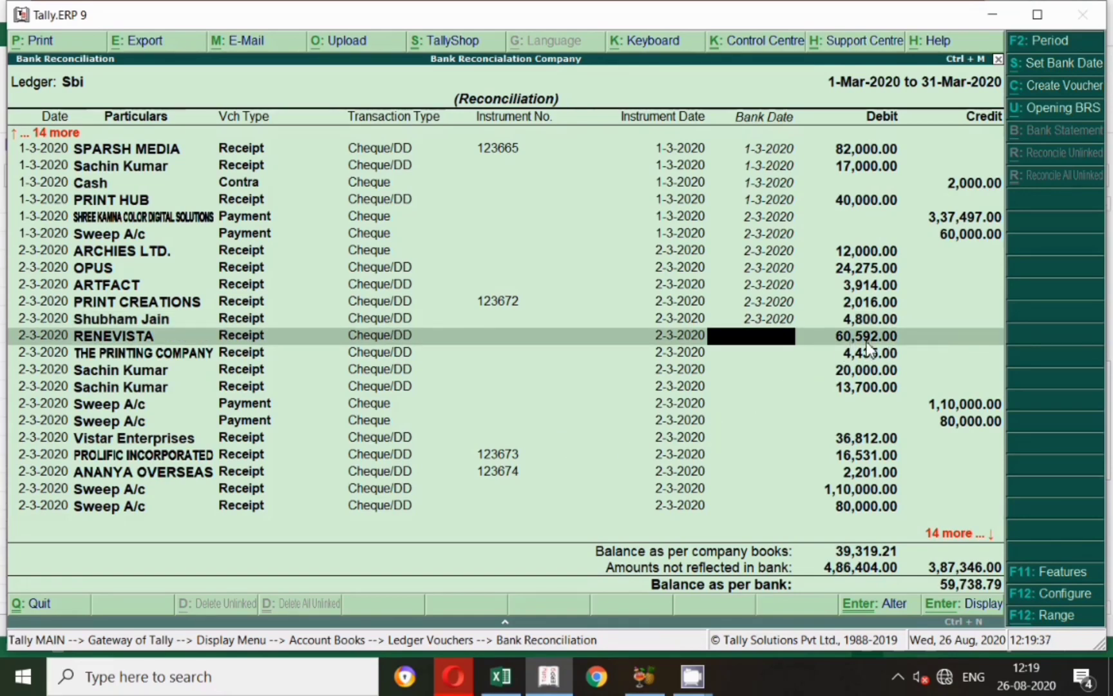
# Select the 60,592.00 RENEVISTA entry (B38:G38) in the Excel statement for yellow highlighting.
pyautogui.hotkey('alt', 'Tab')
pyautogui.click(661, 429)
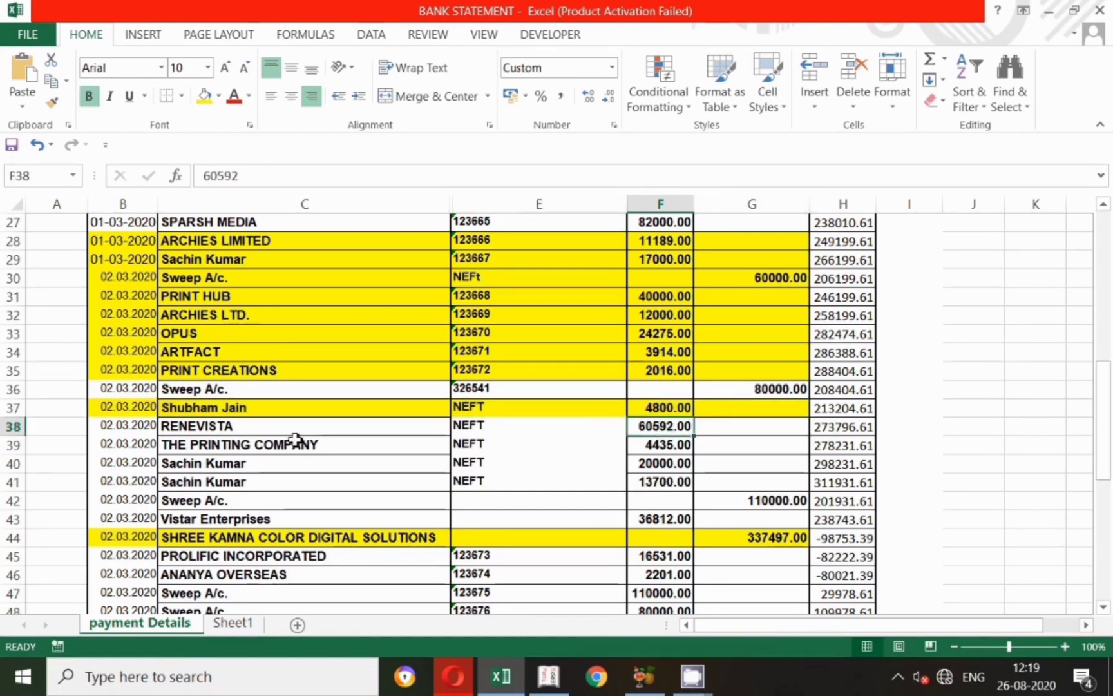
pyautogui.moveTo(124, 428); pyautogui.dragTo(477, 428)
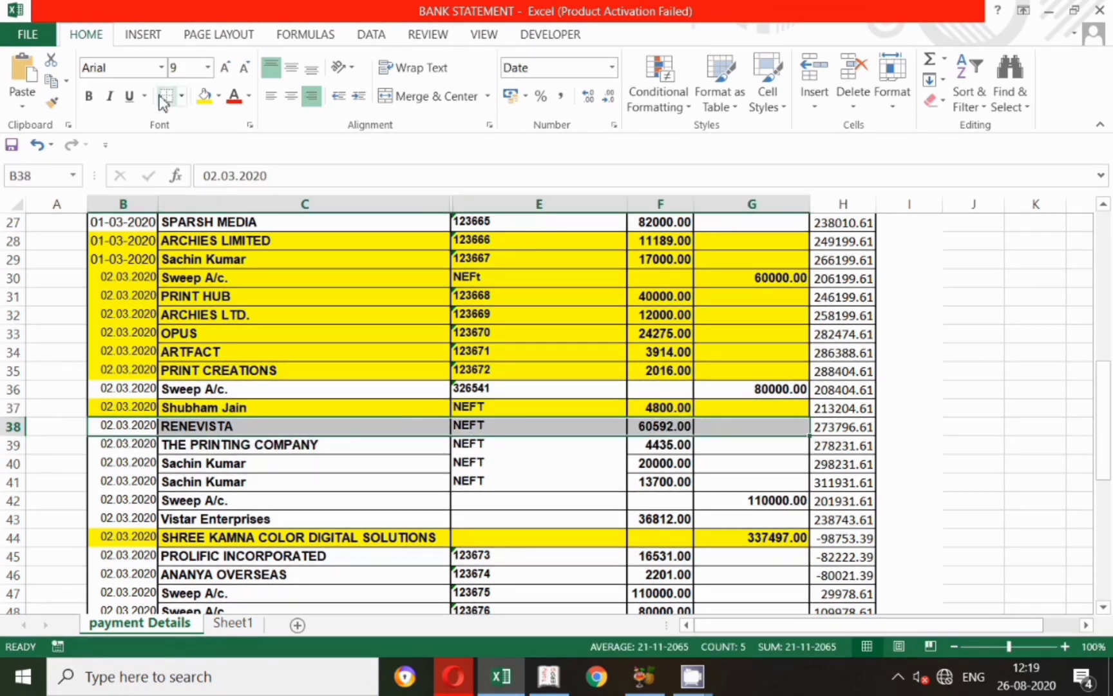
# Highlight the RENEVISTA row yellow in the bank statement, and set its bank date to 2-3-2020 in Tally's reconciliation.
pyautogui.click(204, 96)
pyautogui.hotkey('alt', 'Tab')
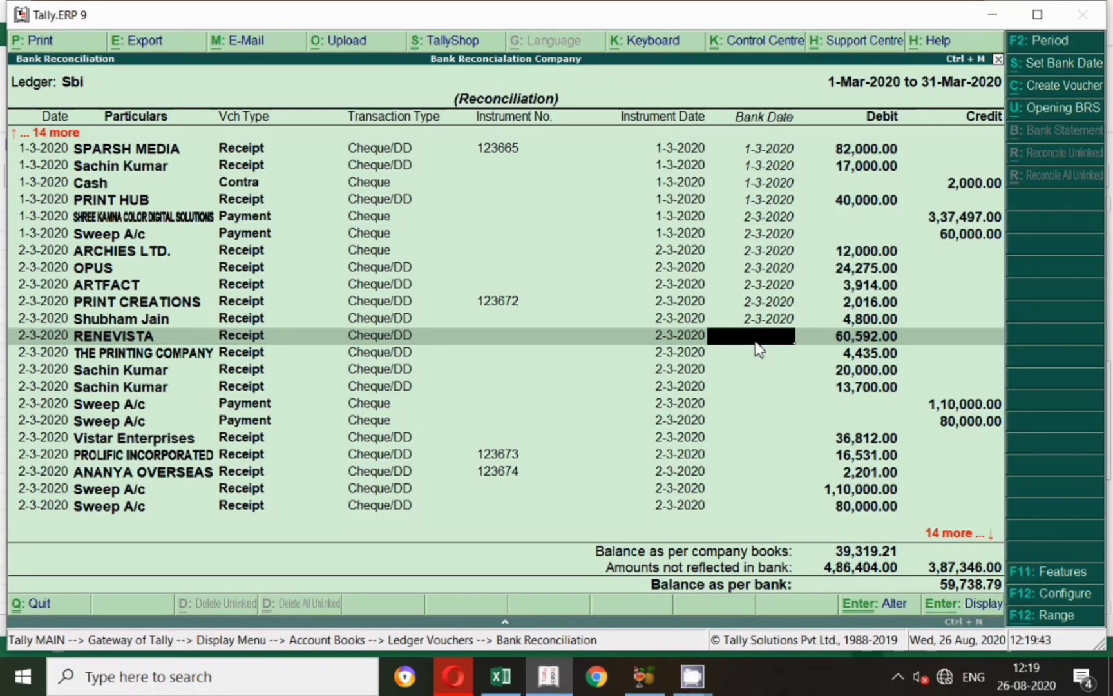
pyautogui.write('2.3')
pyautogui.press('Return')
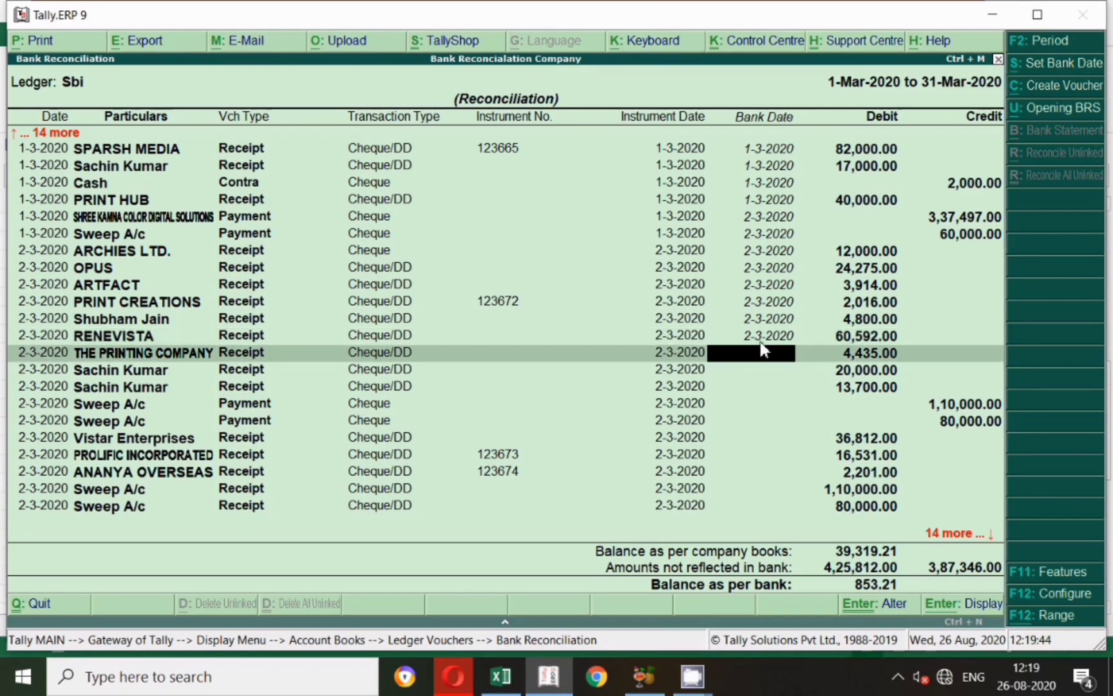
# Fill THE PRINTING COMPANY row yellow in the Excel statement and set its receipt's bank date to 2-3-2020 in Tally.
pyautogui.hotkey('alt', 'Tab')
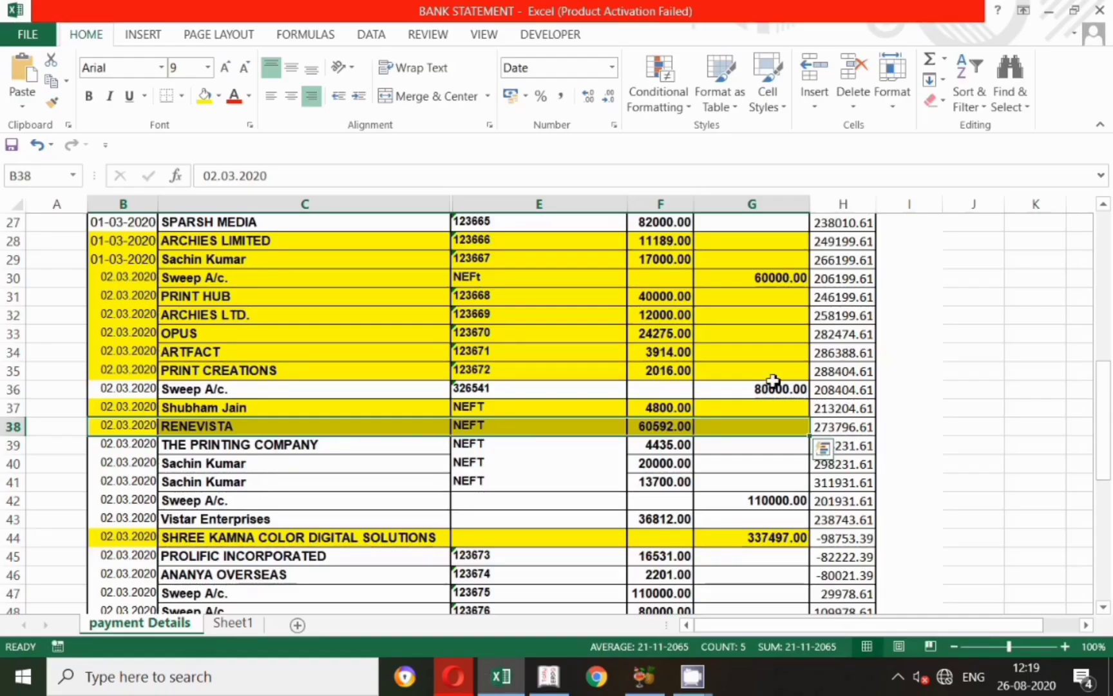
pyautogui.click(675, 447)
pyautogui.moveTo(97, 447); pyautogui.dragTo(728, 447)
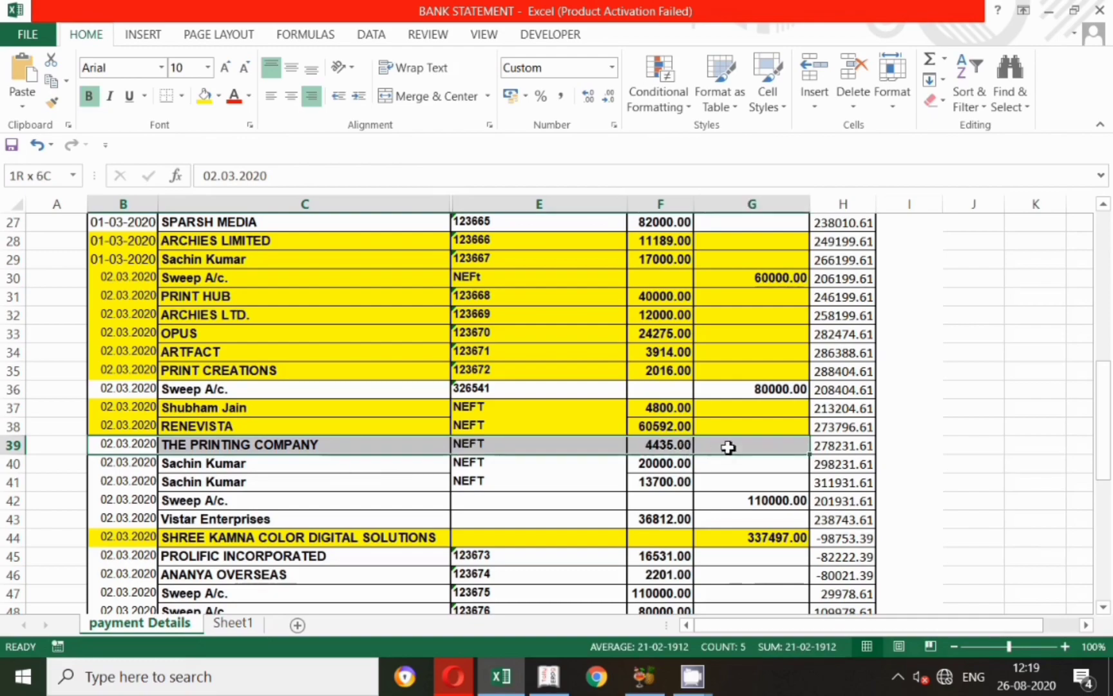
pyautogui.hotkey('alt', 'Tab')
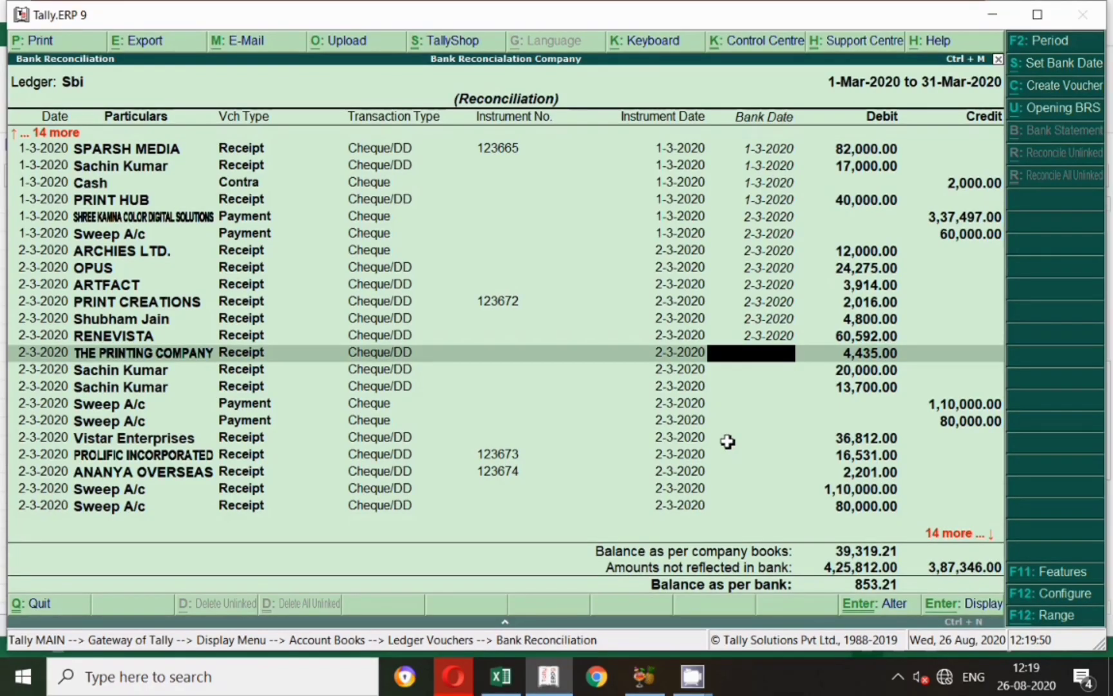
pyautogui.write('2.3')
pyautogui.press('Return')
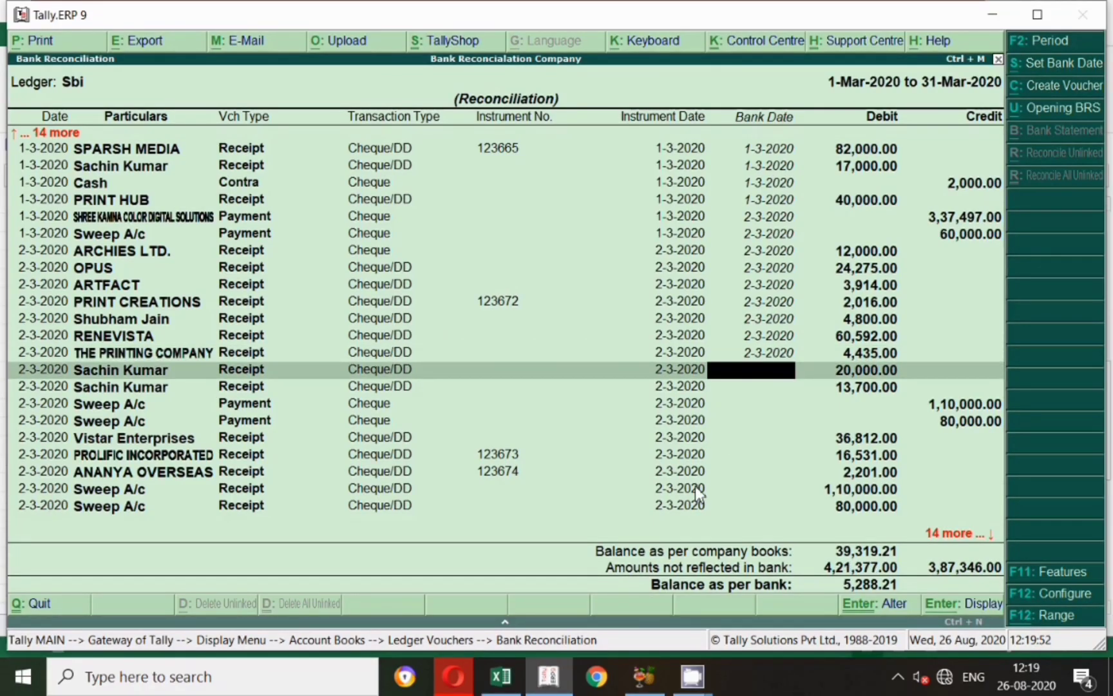
# Highlight rows 40 and 41 yellow in the Excel statement and give the matching 20,000 and 13,700 receipts in Tally the bank date 2-3-2020.
pyautogui.hotkey('alt', 'Tab')
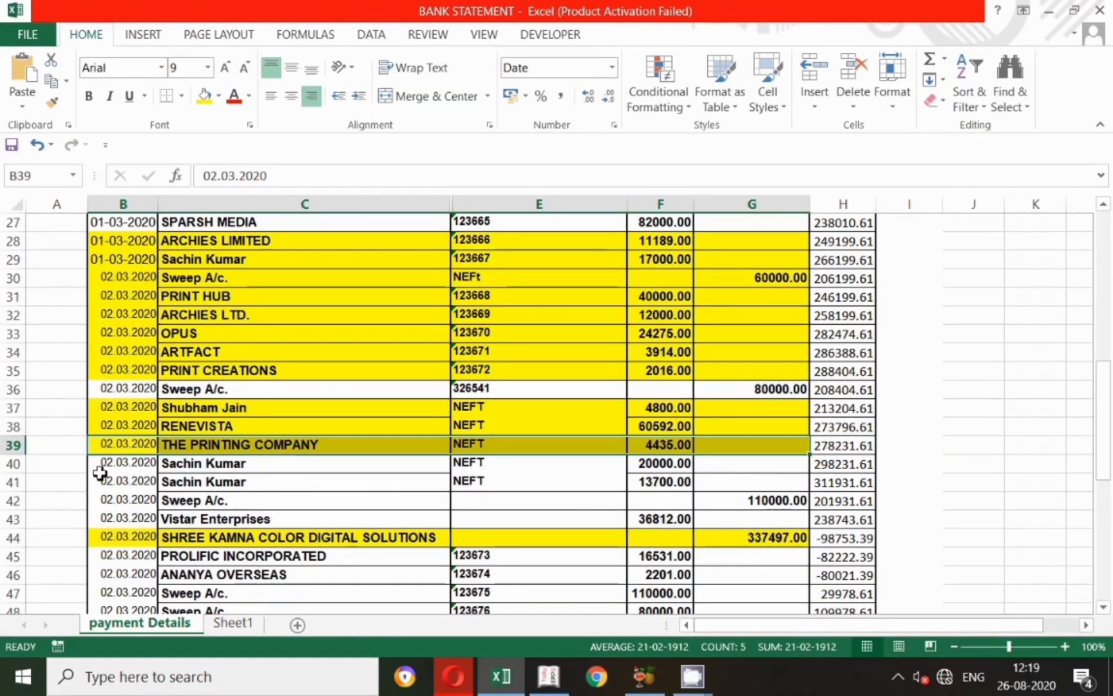
pyautogui.moveTo(113, 463); pyautogui.dragTo(733, 487)
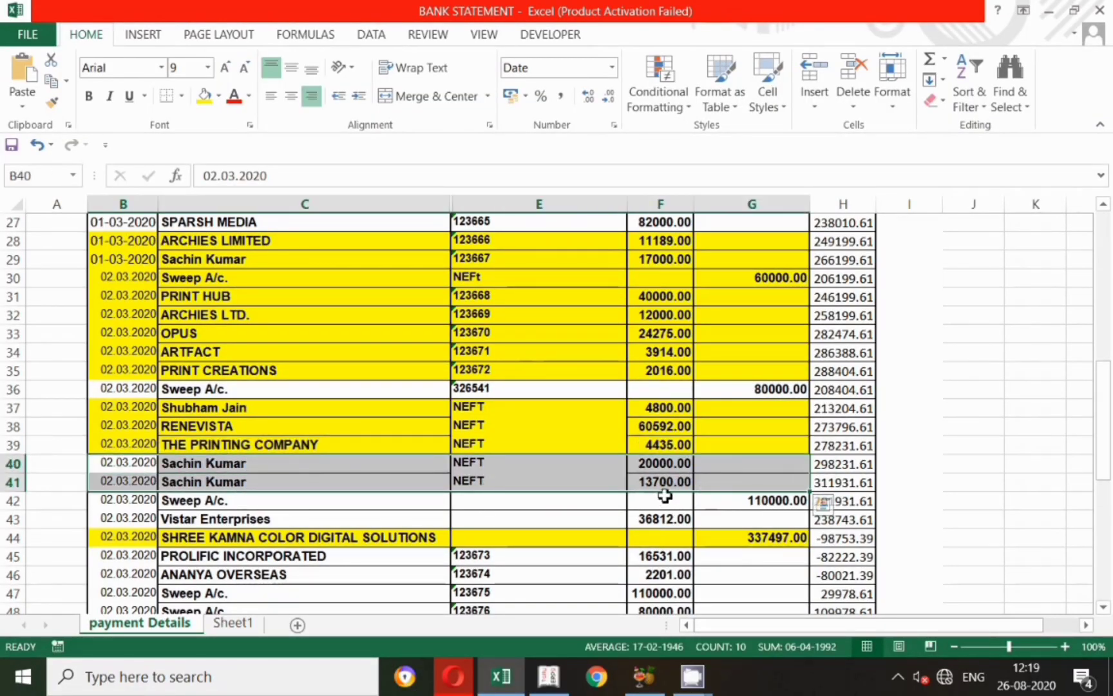
pyautogui.click(204, 96)
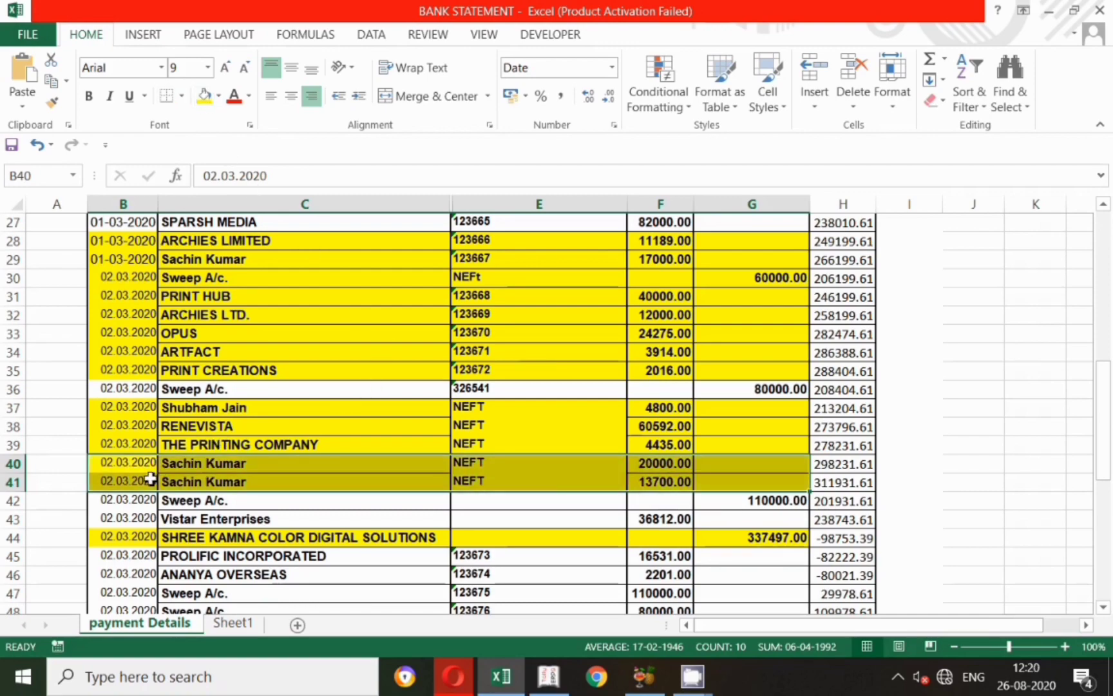
pyautogui.hotkey('alt', 'Tab')
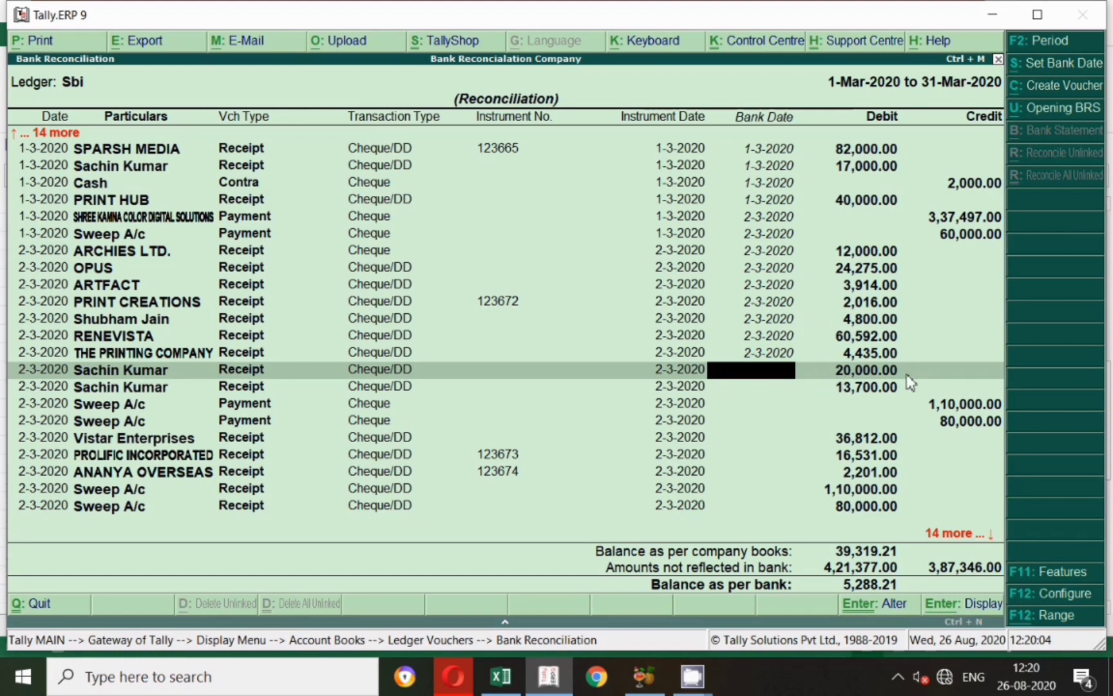
pyautogui.write('2')
pyautogui.press('Return')
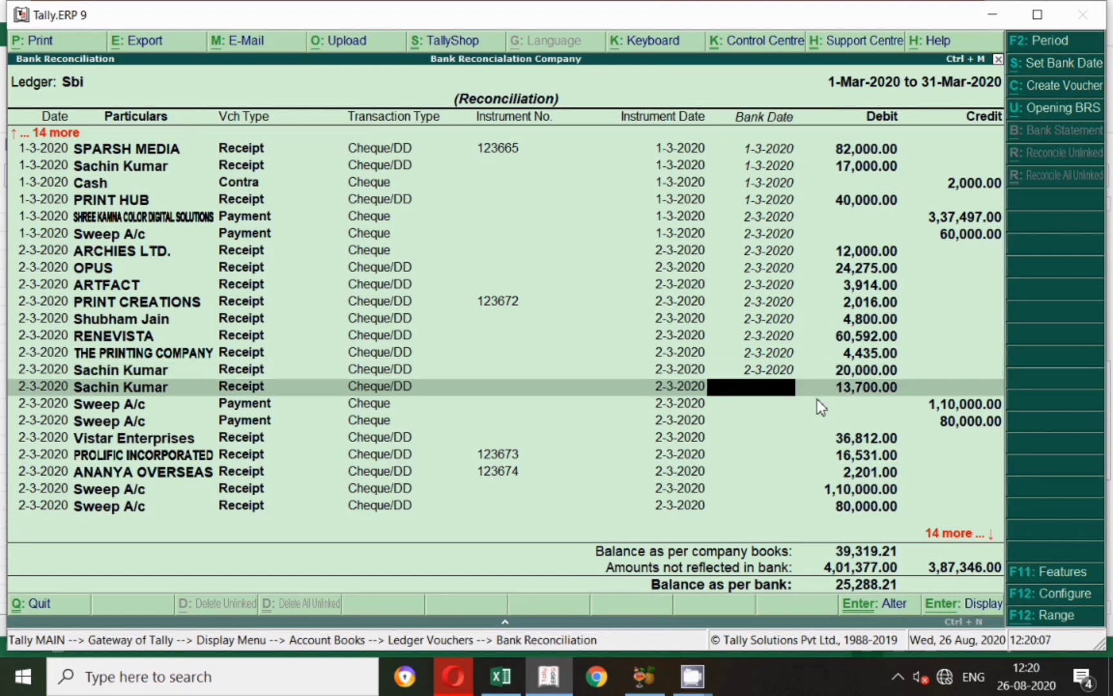
pyautogui.write('2')
pyautogui.press('Return')
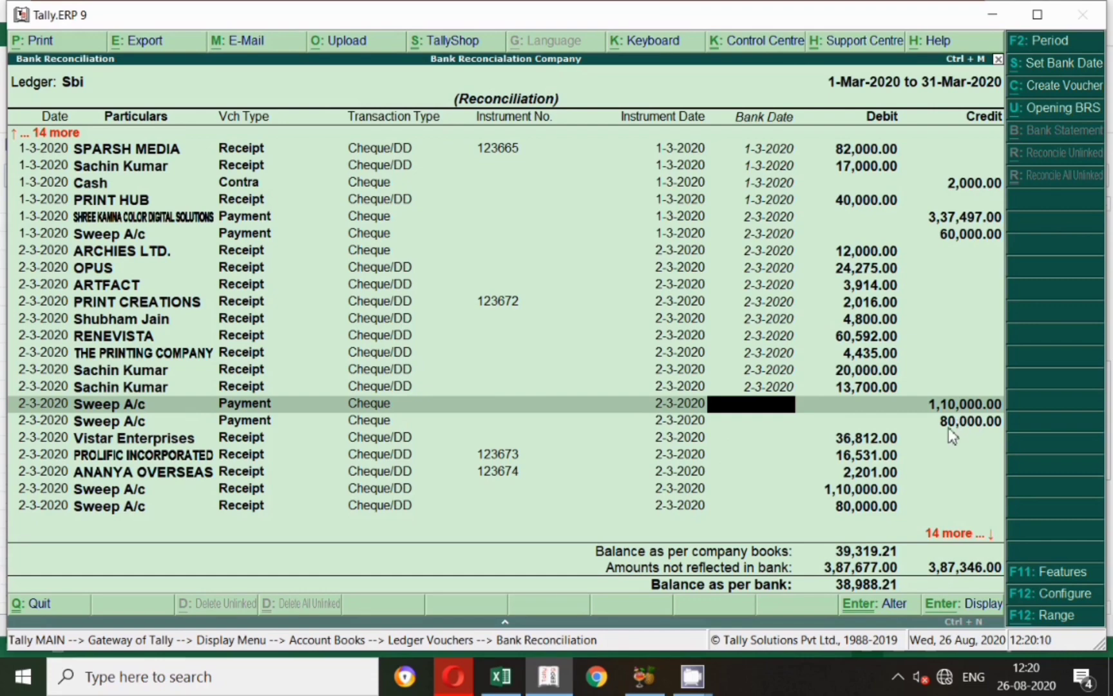
# Highlight the 110000 Sweep A/c. withdrawal in row 42 of the Excel statement and set the matching payment's bank date to 2-3-2020 in Tally.
pyautogui.hotkey('alt', 'Tab')
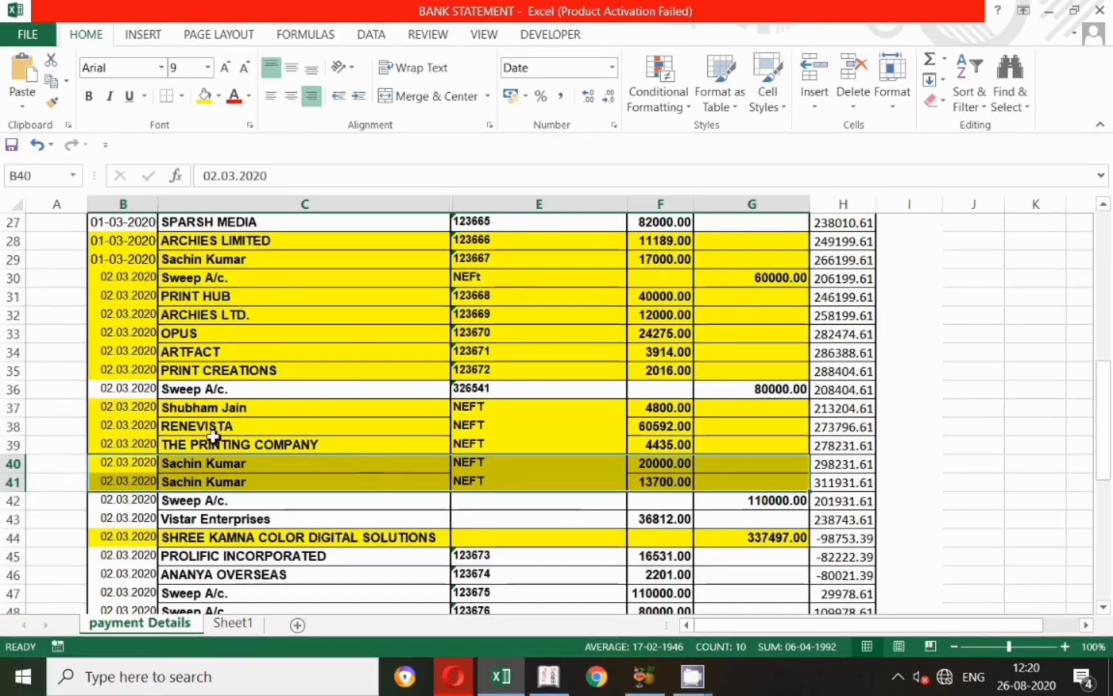
pyautogui.scroll(-1, 741, 490)
pyautogui.click(745, 445)
pyautogui.moveTo(120, 449); pyautogui.dragTo(753, 447)
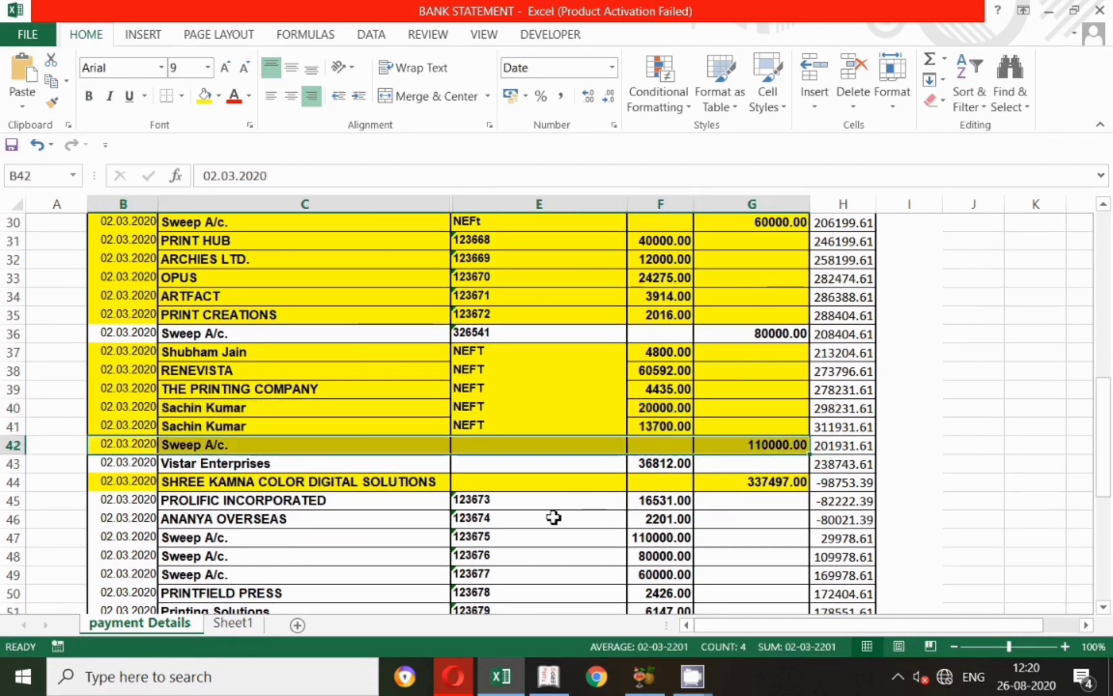
pyautogui.hotkey('alt', 'Tab')
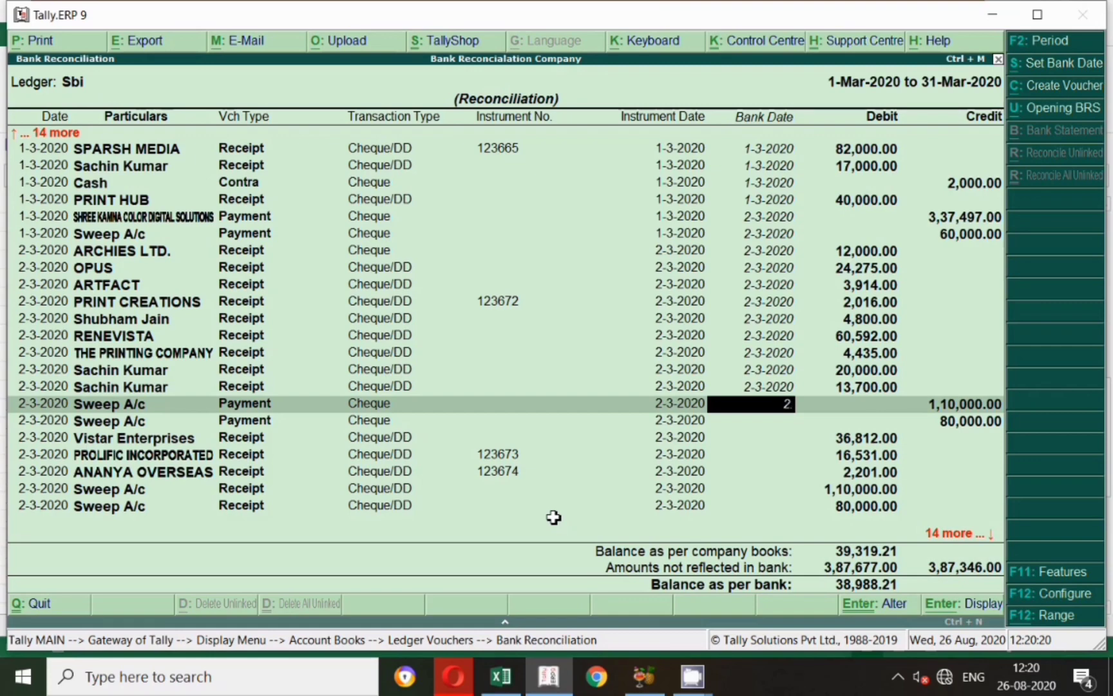
pyautogui.write('2020')
pyautogui.press('Return')
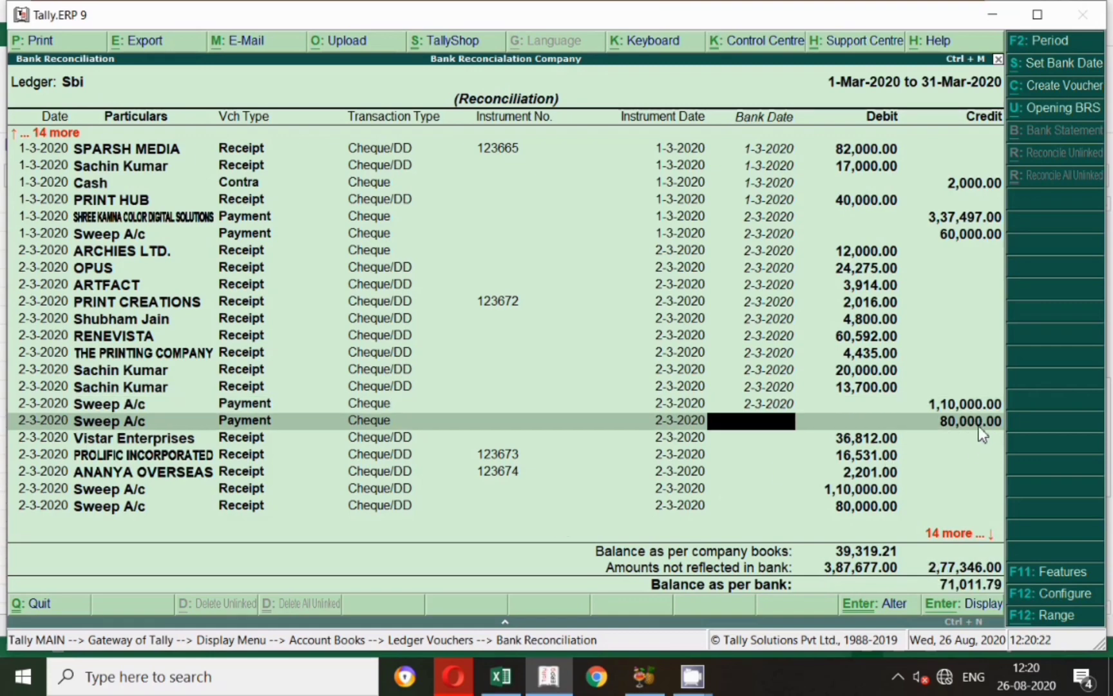
# Locate the 80000 Sweep A/c. withdrawal in the Excel statement, highlight row 36 yellow, and set its payment's bank date to 2-3-2020 in Tally.
pyautogui.hotkey('alt', 'Tab')
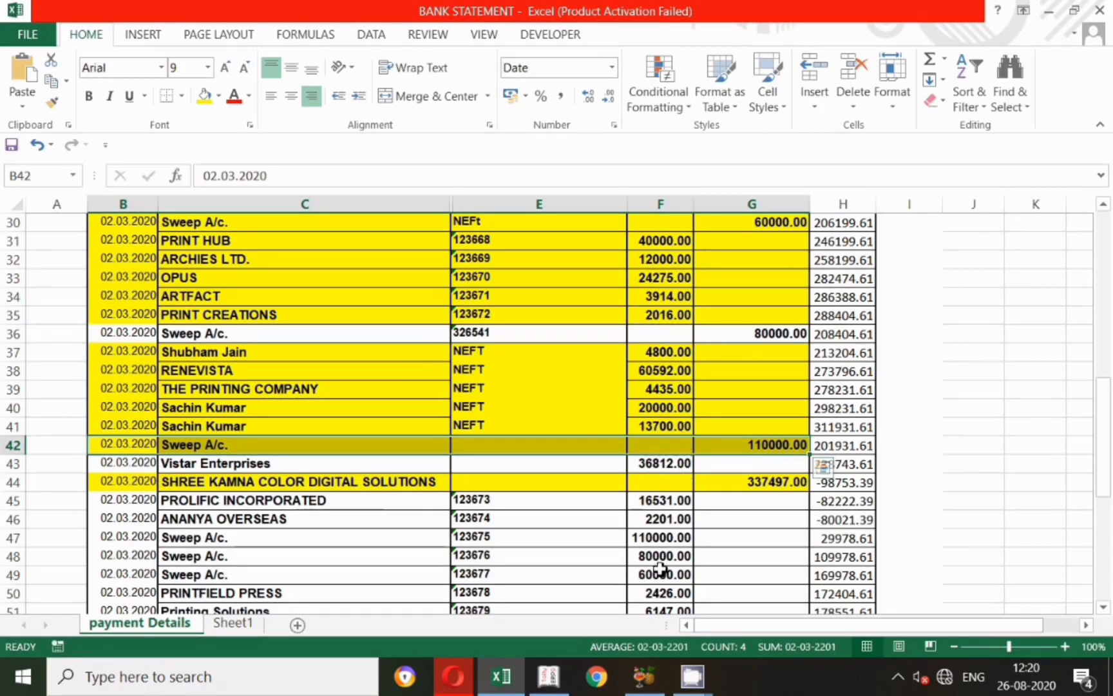
pyautogui.click(662, 556)
pyautogui.click(757, 336)
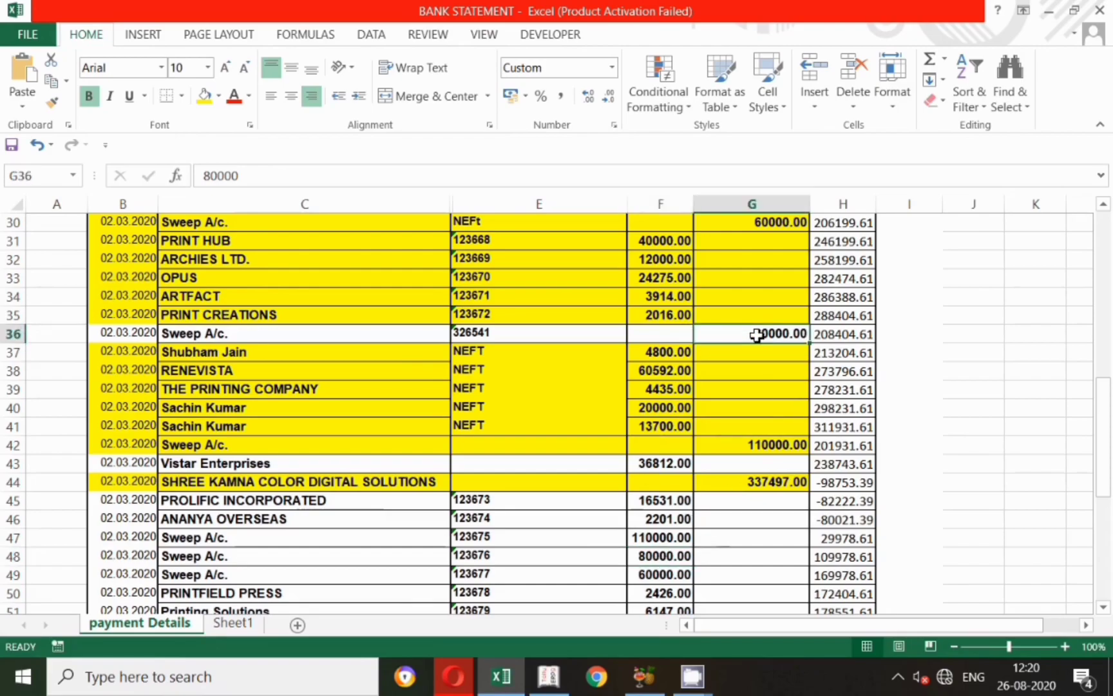
pyautogui.hotkey('alt', 'Tab')
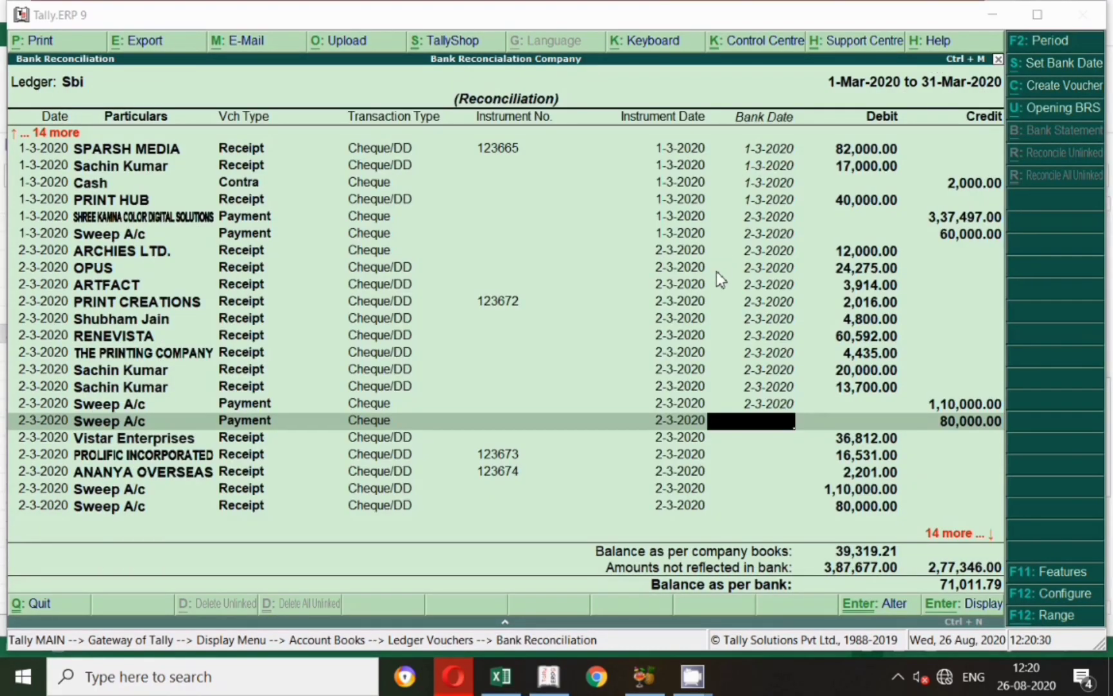
pyautogui.click(495, 687)
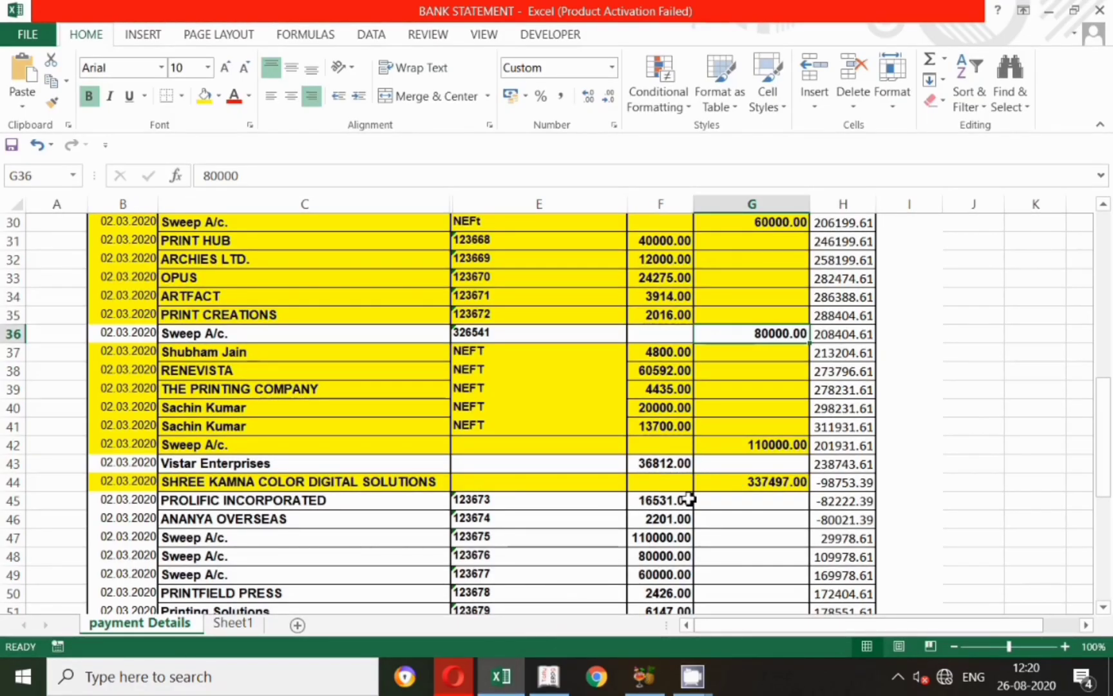
pyautogui.moveTo(125, 333); pyautogui.dragTo(736, 336)
pyautogui.click(205, 95)
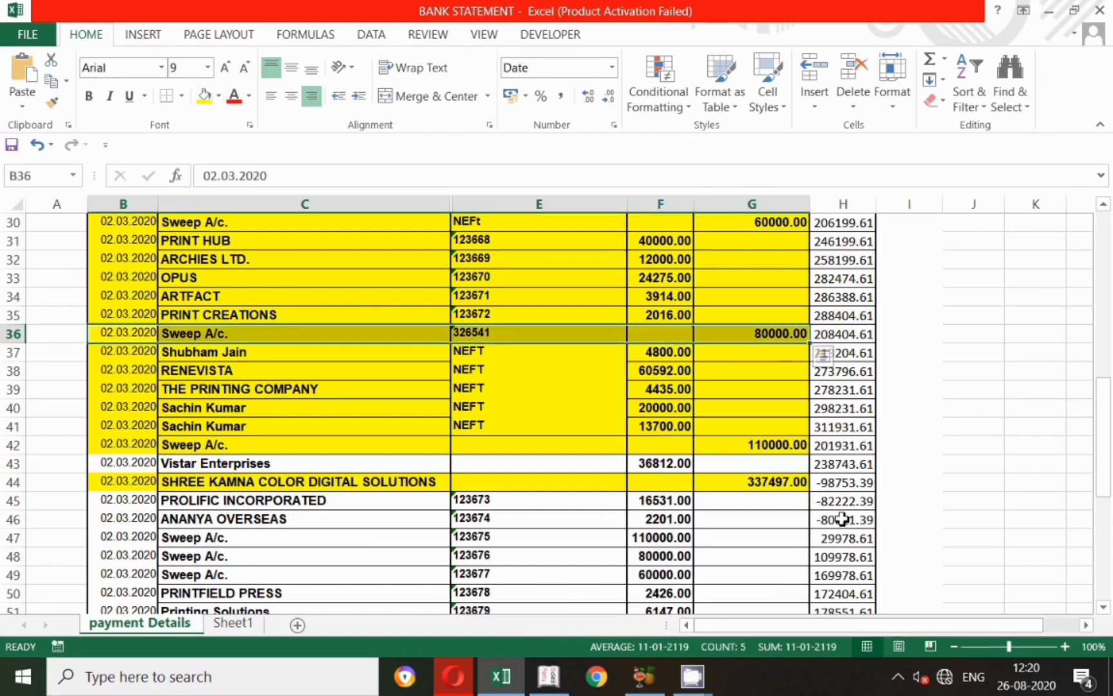
pyautogui.click(548, 676)
pyautogui.write('2.3')
pyautogui.press('Return')
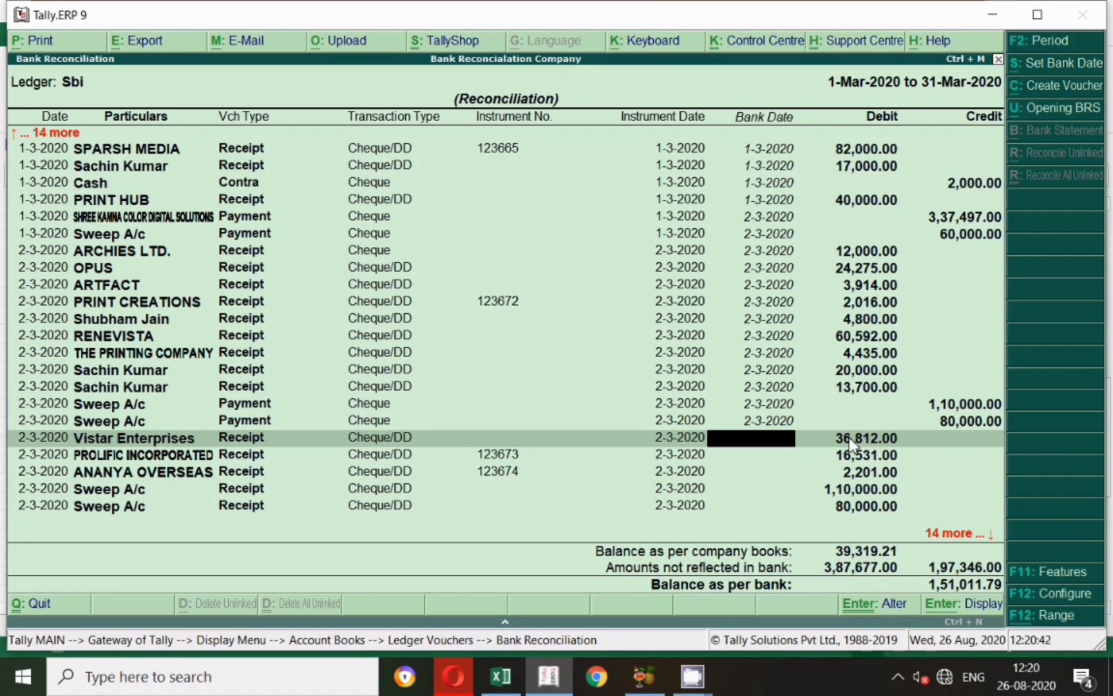
# Highlight the Vistar Enterprises row yellow in the Excel statement and set its receipt's bank date to 2-3-2020 in Tally.
pyautogui.hotkey('alt', 'Tab')
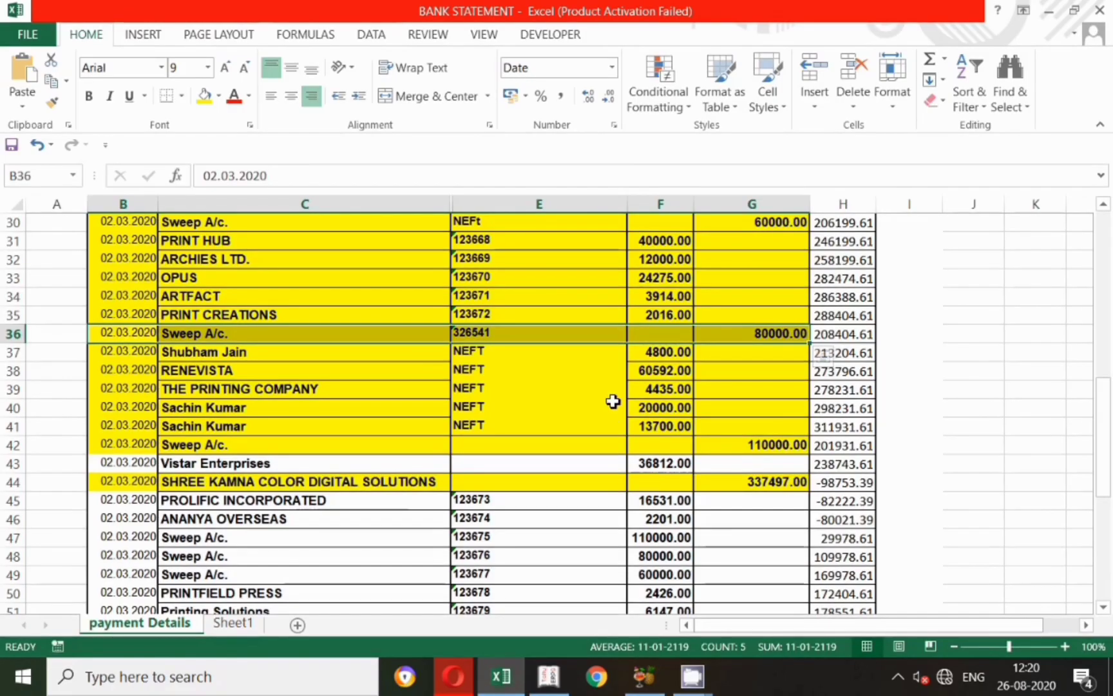
pyautogui.click(645, 464)
pyautogui.moveTo(128, 462); pyautogui.dragTo(737, 462)
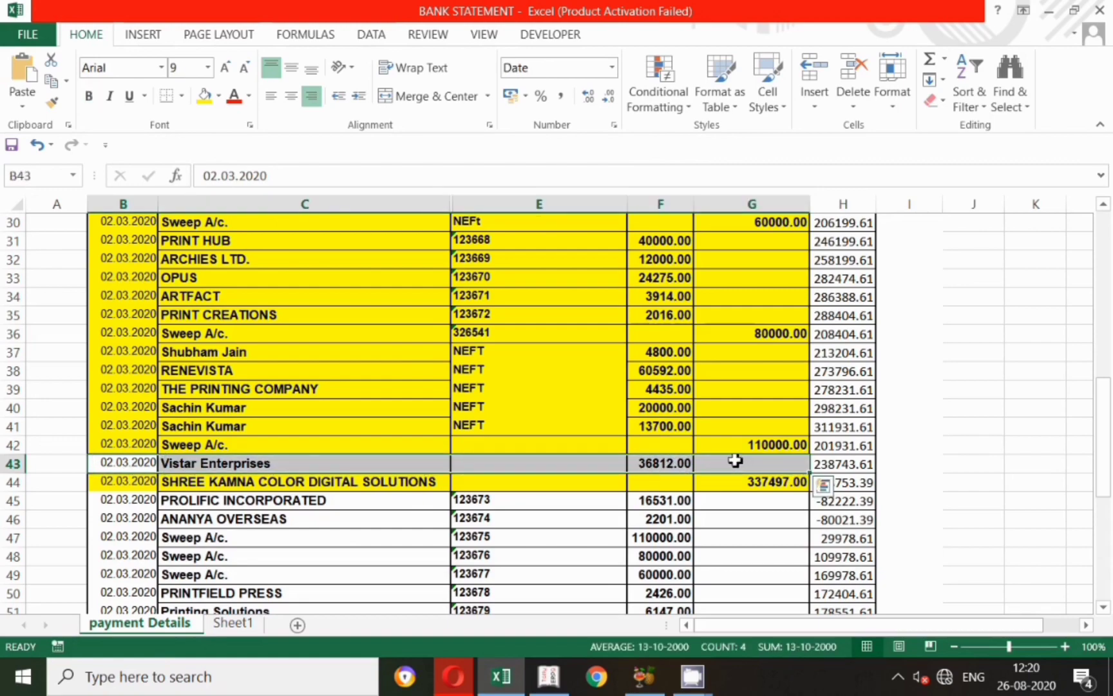
pyautogui.hotkey('alt', 'Tab')
pyautogui.press('Return')
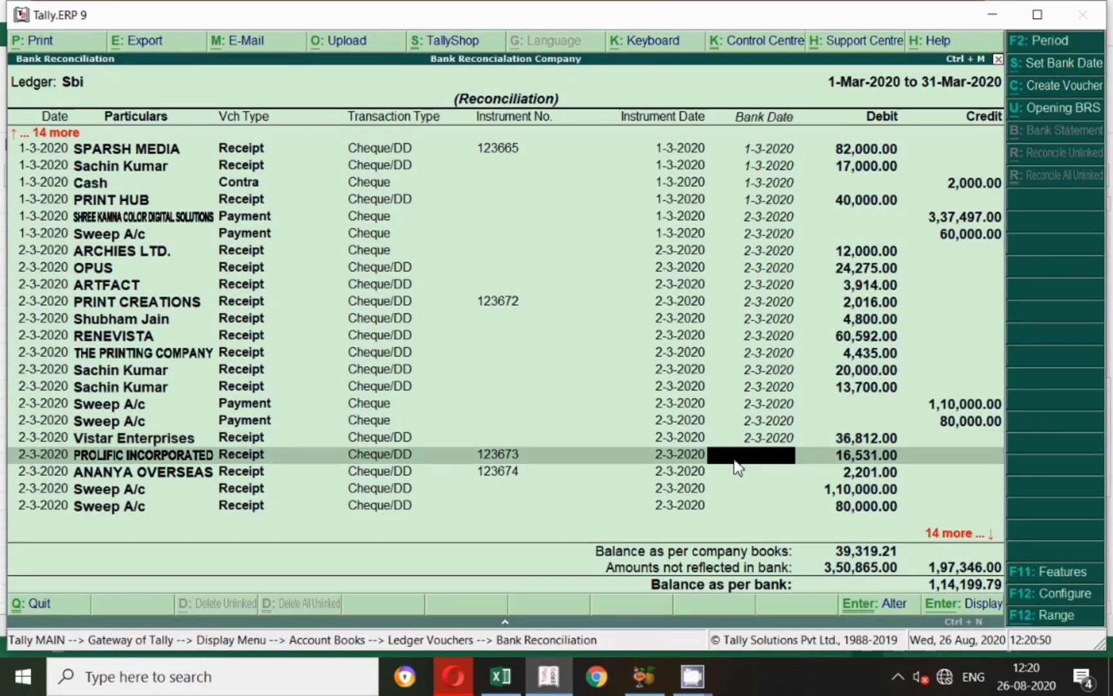
# Highlight the PROLIFIC INCORPORATED row in Excel, compare its cheque number with Tally, and set the receipt's bank date to 2-3-2020.
pyautogui.hotkey('alt', 'Tab')
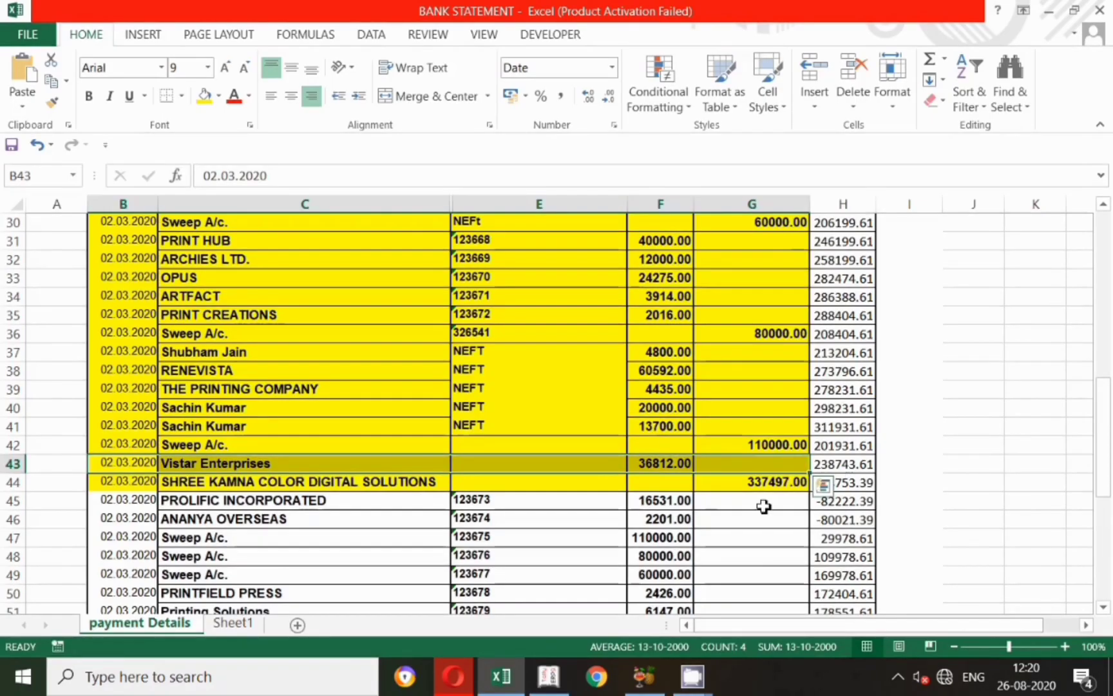
pyautogui.click(664, 501)
pyautogui.moveTo(129, 503); pyautogui.dragTo(725, 498)
pyautogui.press('F4')
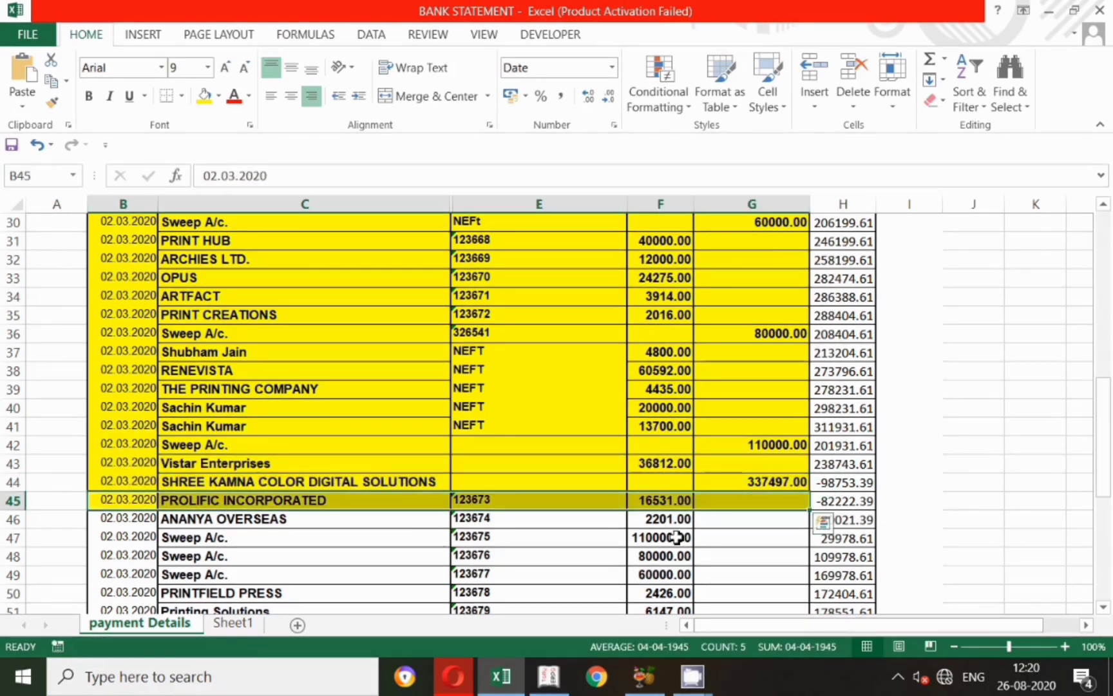
pyautogui.hotkey('alt', 'Tab')
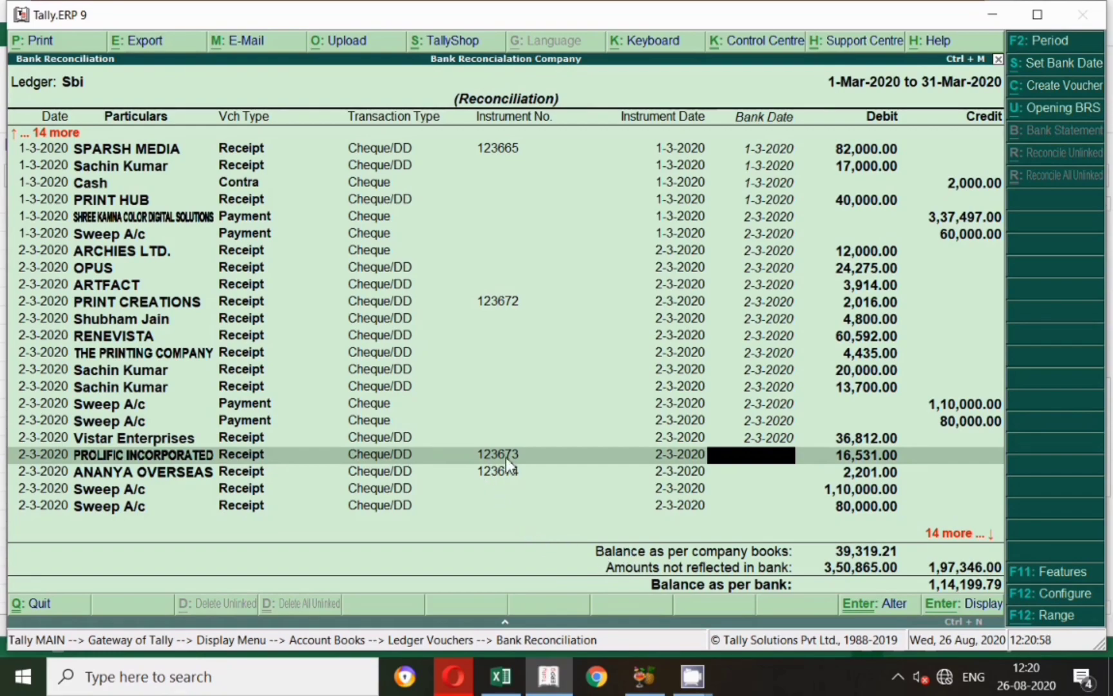
pyautogui.hotkey('alt', 'Tab')
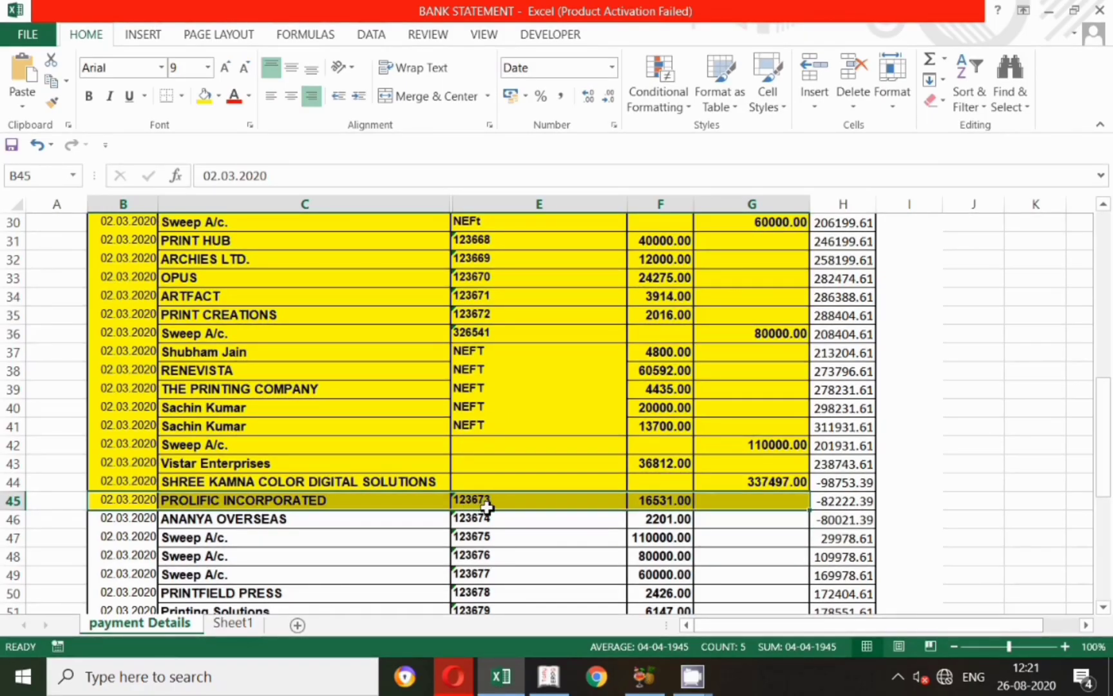
pyautogui.hotkey('alt', 'Tab')
pyautogui.press('Return')
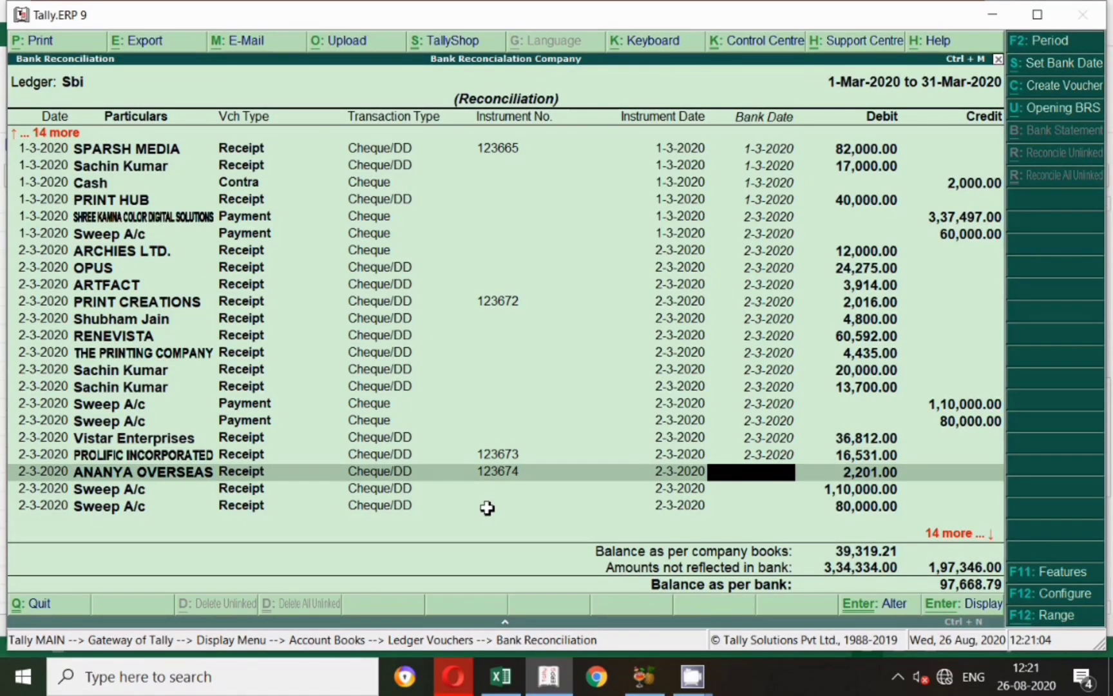
# Highlight the ANANYA OVERSEAS row yellow in the Excel statement, compare its cheque number with Tally, and set the receipt's bank date to 2-3-2020.
pyautogui.hotkey('alt', 'Tab')
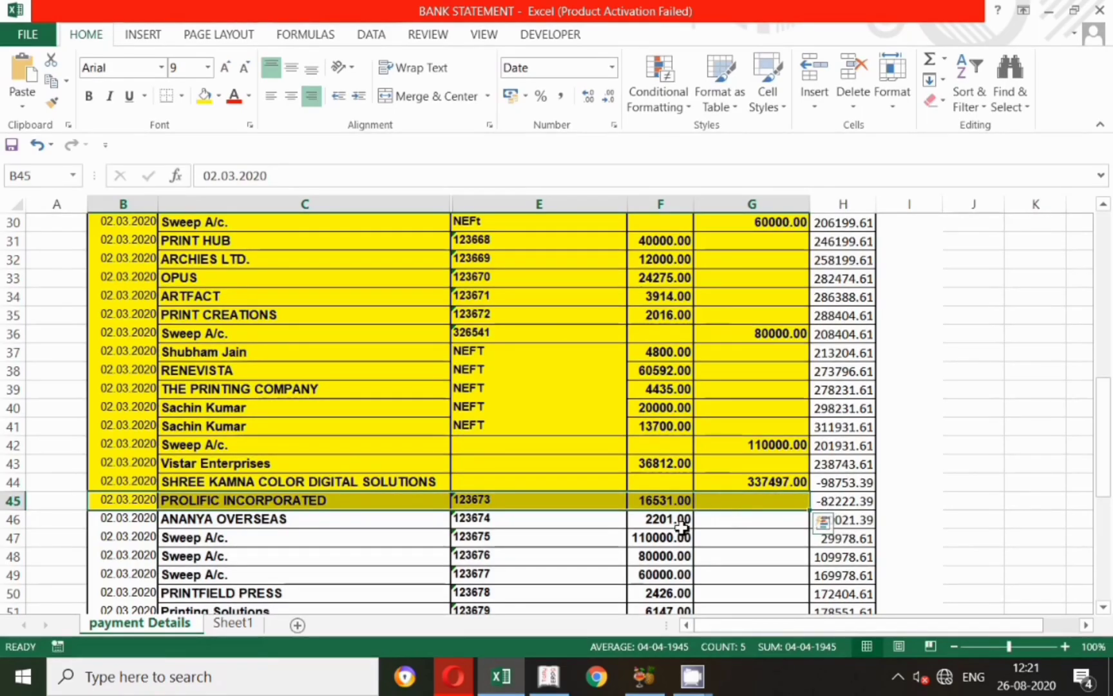
pyautogui.click(671, 521)
pyautogui.moveTo(113, 519); pyautogui.dragTo(728, 524)
pyautogui.click(204, 97)
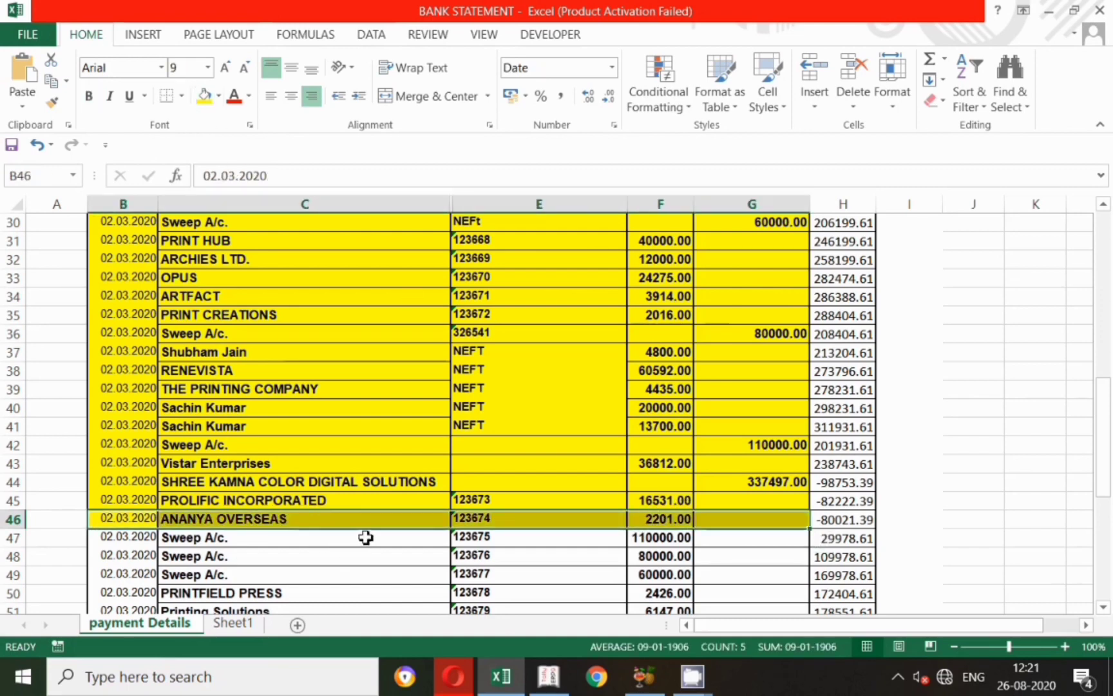
pyautogui.hotkey('alt', 'Tab')
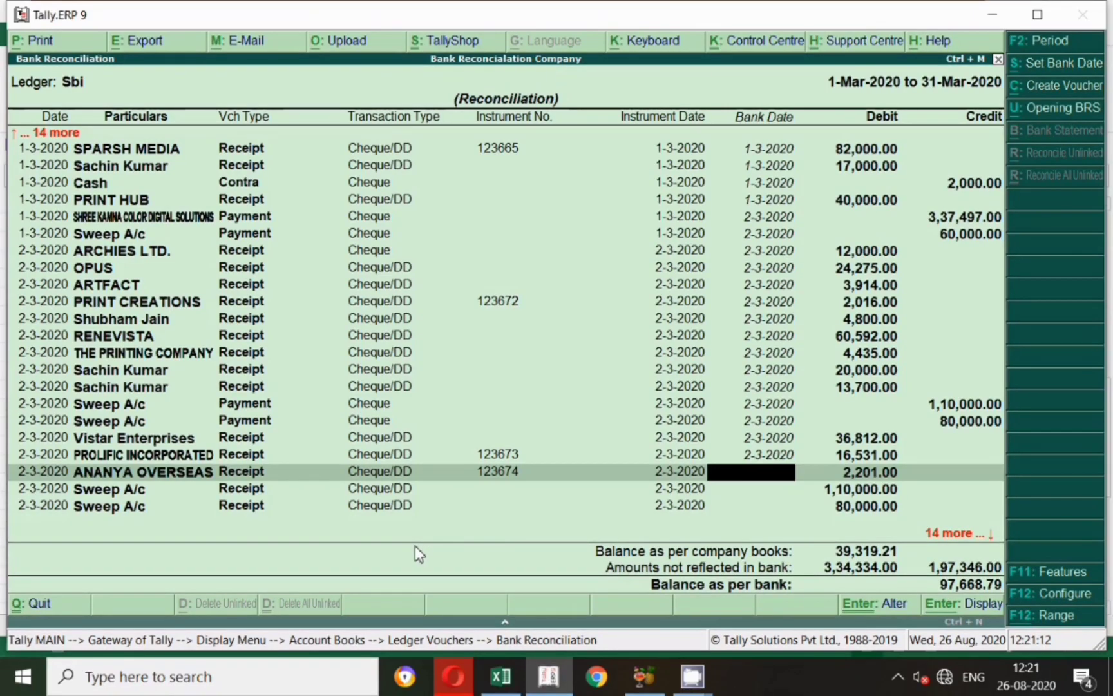
pyautogui.hotkey('alt', 'Tab')
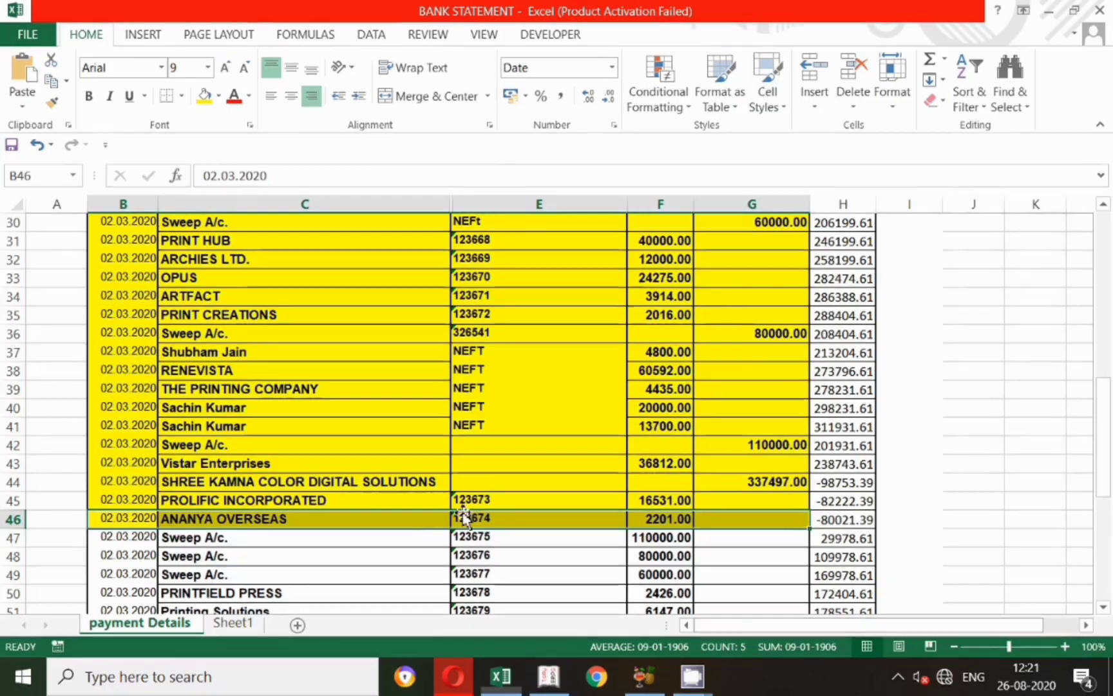
pyautogui.hotkey('alt', 'Tab')
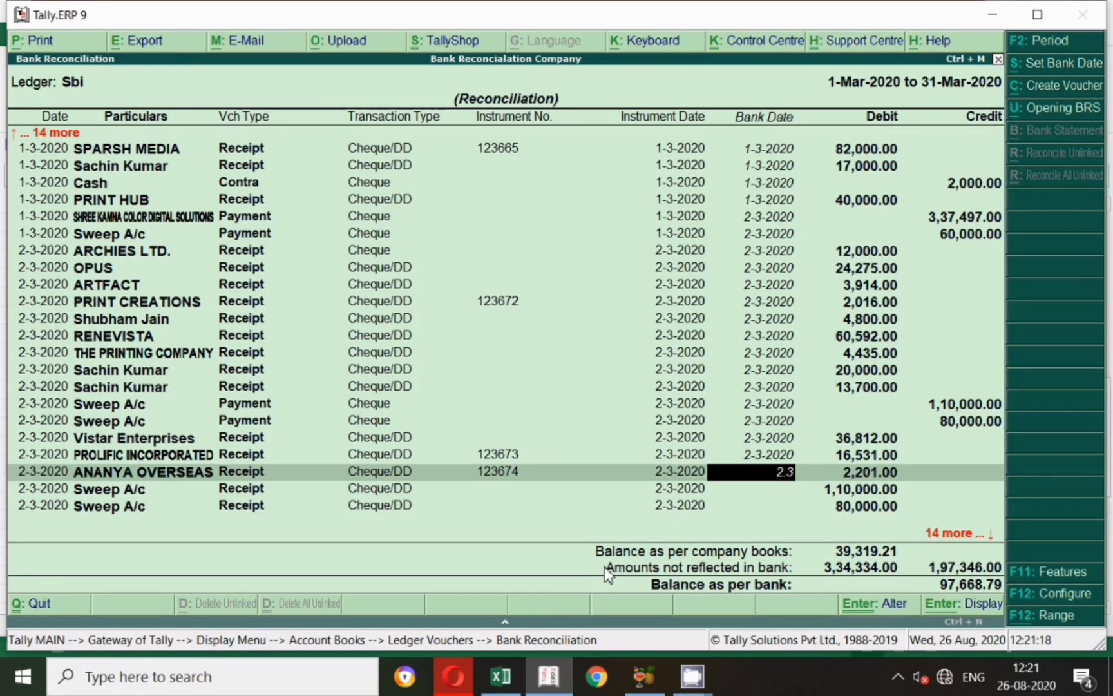
pyautogui.write('2.3')
pyautogui.press('Return')
# Look through the unreconciled entries below ANANYA OVERSEAS in Tally and return to the 1,10,000 Sweep A/c receipt.
pyautogui.press('Down')
pyautogui.press('Down')
pyautogui.press('Down')
pyautogui.press('Down')
pyautogui.press('Down')
pyautogui.press('Down')
pyautogui.press('Down')
pyautogui.press('Down')
pyautogui.press('Down')
pyautogui.press('Down')
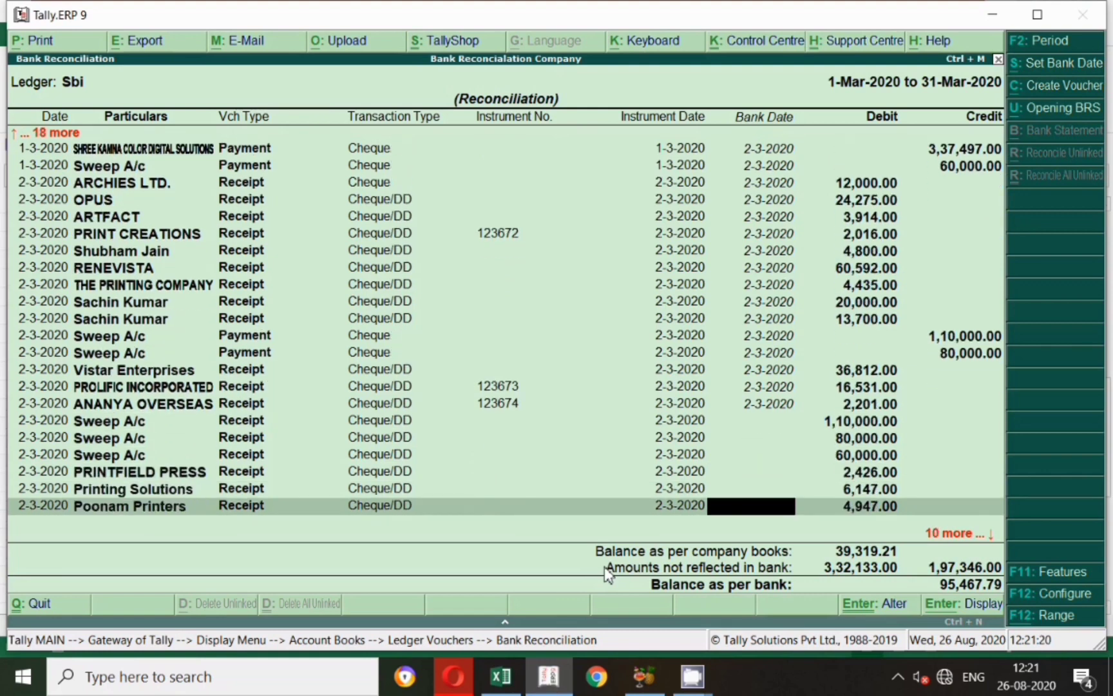
pyautogui.press('Down')
pyautogui.press('Up')
pyautogui.press('Up')
pyautogui.press('Up')
pyautogui.press('Up')
pyautogui.press('Up')
pyautogui.press('Up')
pyautogui.press('Up')
pyautogui.press('Up')
pyautogui.press('Up')
pyautogui.press('Up')
pyautogui.press('Up')
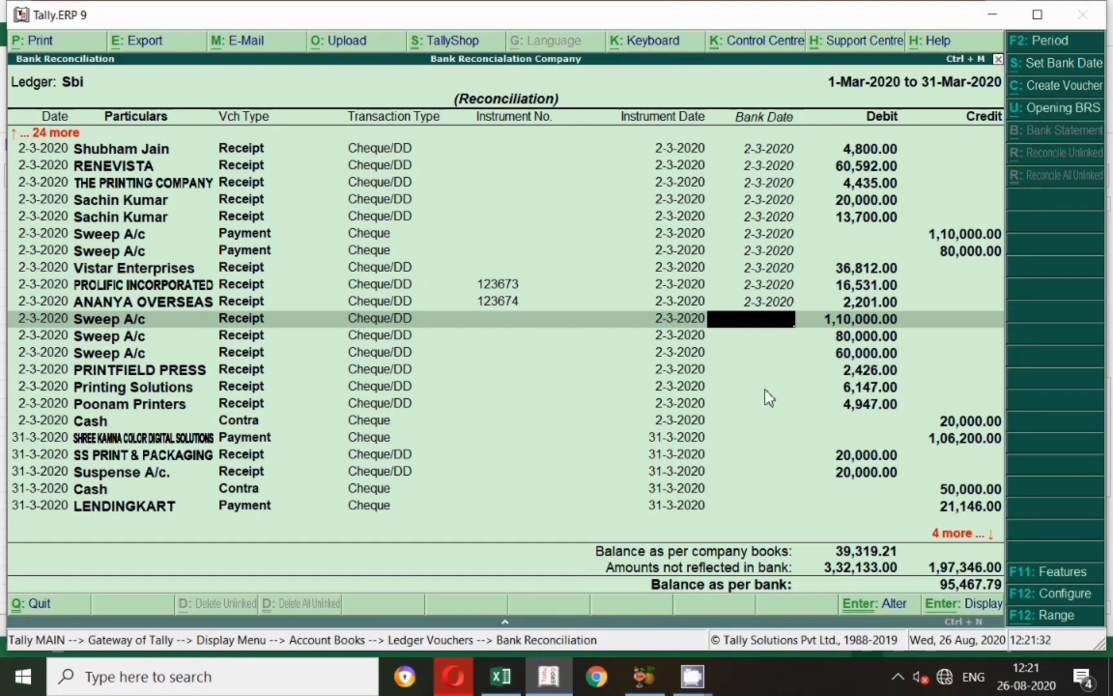
# In the Excel statement, highlight the three Sweep A/c. deposits of 110000, 80000 and 60000 in rows 47 to 49 yellow.
pyautogui.click(501, 676)
pyautogui.click(659, 537)
pyautogui.click(656, 557)
pyautogui.click(656, 574)
pyautogui.moveTo(111, 542); pyautogui.dragTo(714, 583)
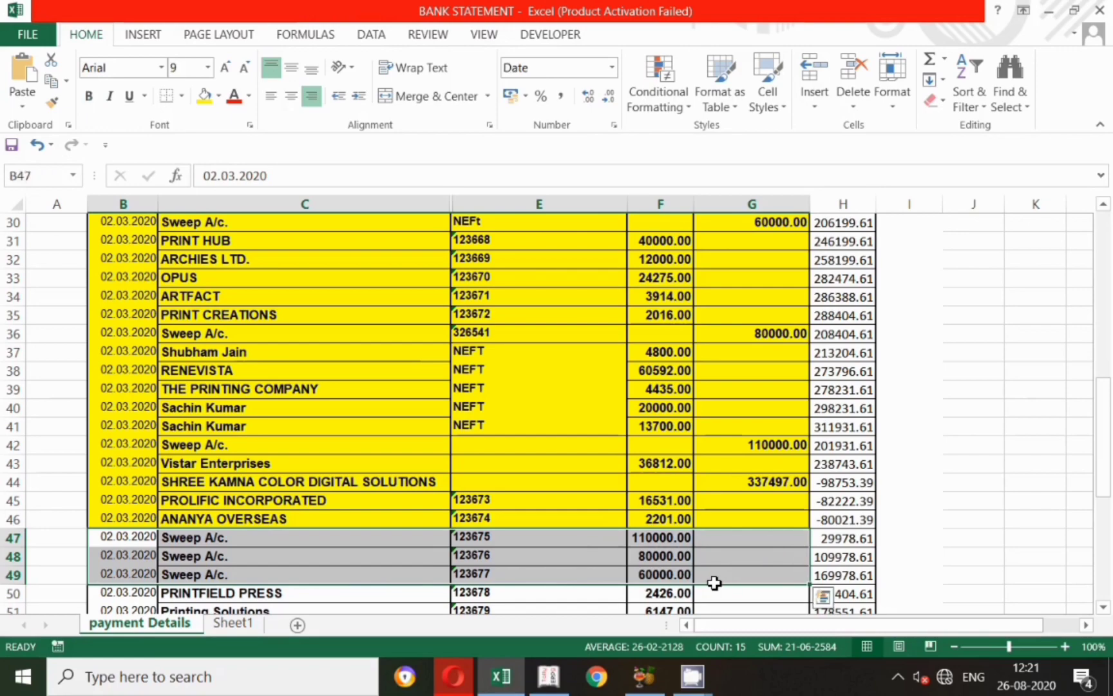
pyautogui.press('F4')
pyautogui.scroll(-1, 538, 522)
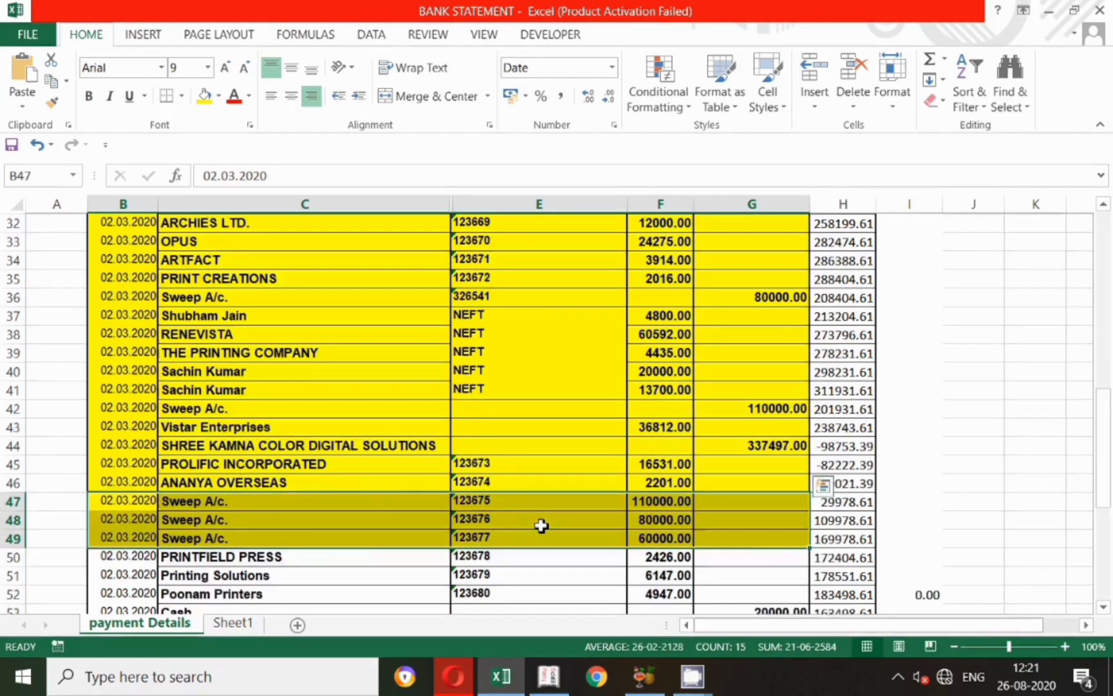
pyautogui.scroll(-3, 541, 526)
# Check the statement date and set the bank date of the 1,10,000, 80,000 and 60,000 Sweep A/c receipts in Tally to 2-3-2020.
pyautogui.hotkey('alt', 'Tab')
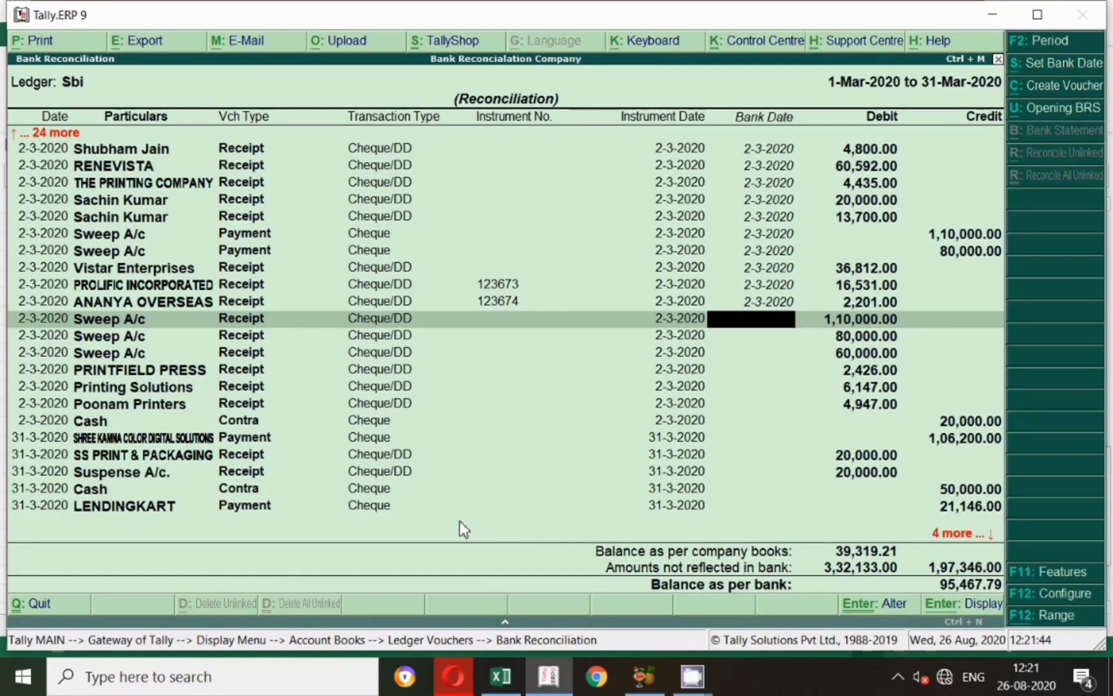
pyautogui.hotkey('alt', 'Tab')
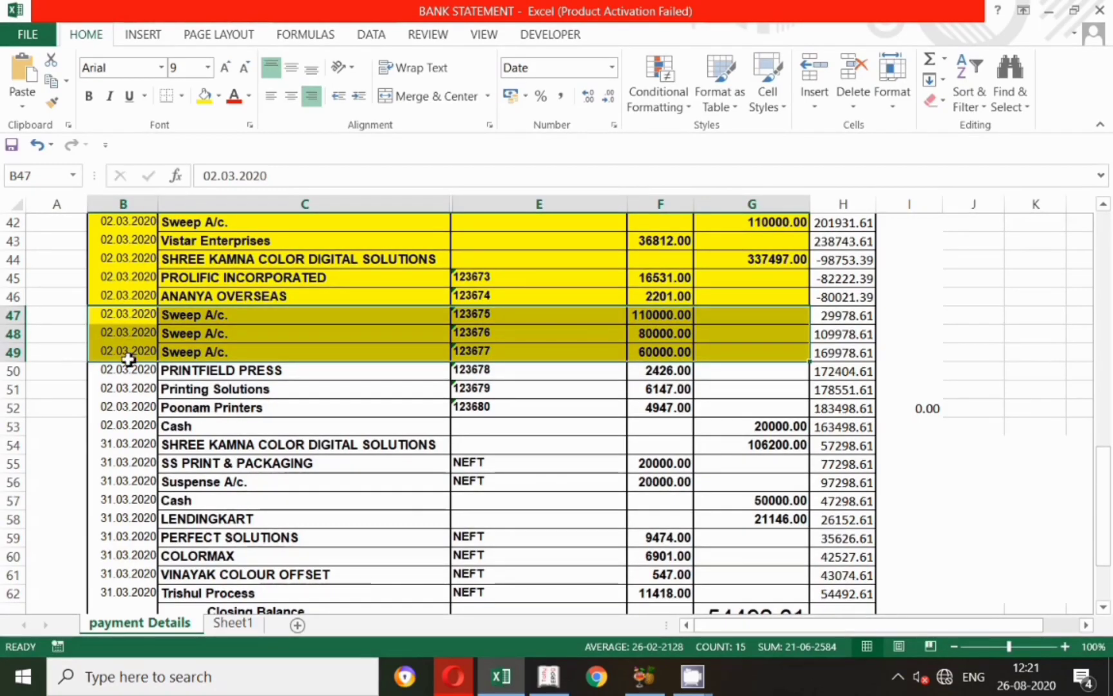
pyautogui.hotkey('alt', 'Tab')
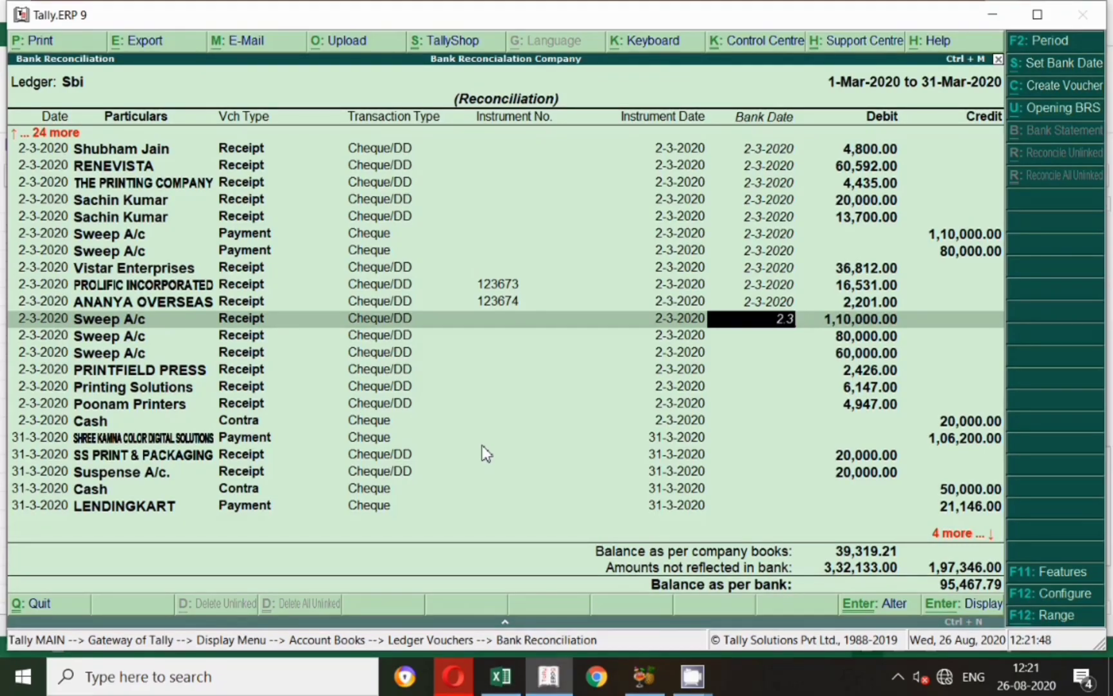
pyautogui.write('2')
pyautogui.press('Return')
pyautogui.press('Return')
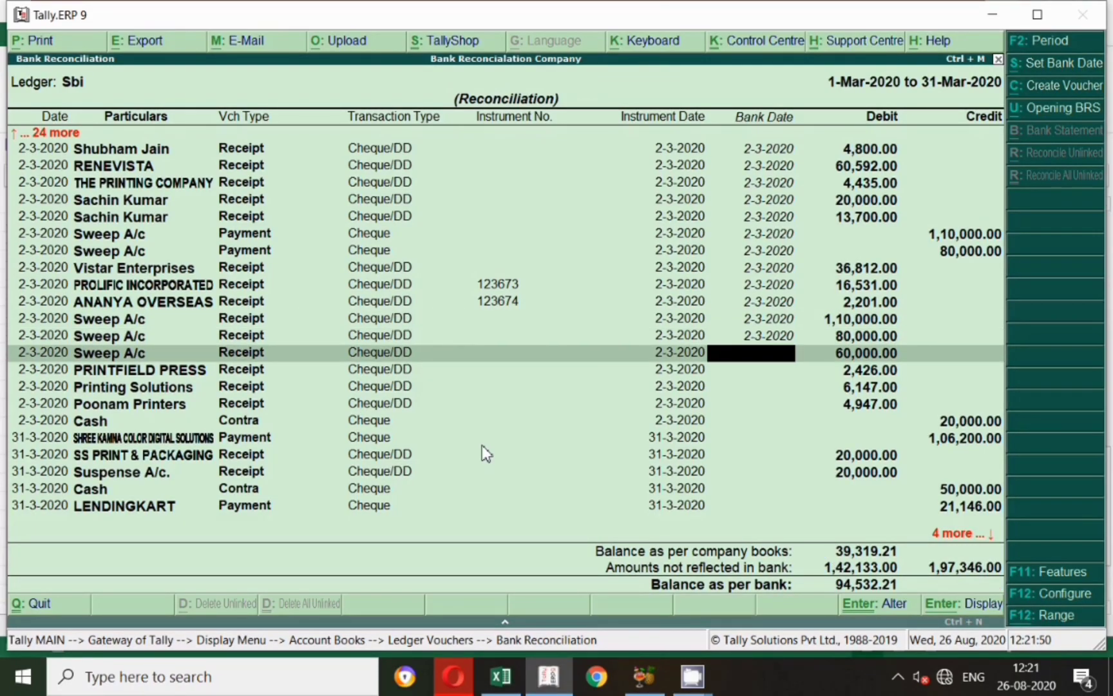
pyautogui.write('2.3')
pyautogui.press('Return')
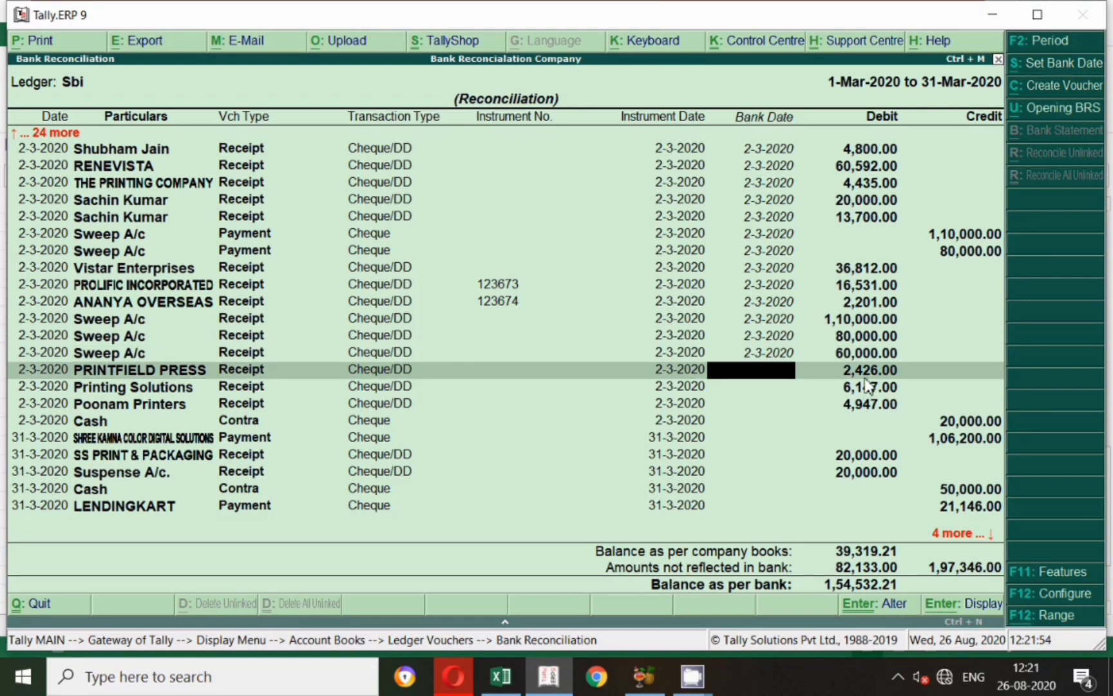
# Highlight the PRINTFIELD PRESS row yellow in the Excel statement and set its receipt's bank date to 2-3-2020 in Tally.
pyautogui.hotkey('alt', 'Tab')
pyautogui.moveTo(137, 371); pyautogui.dragTo(745, 377)
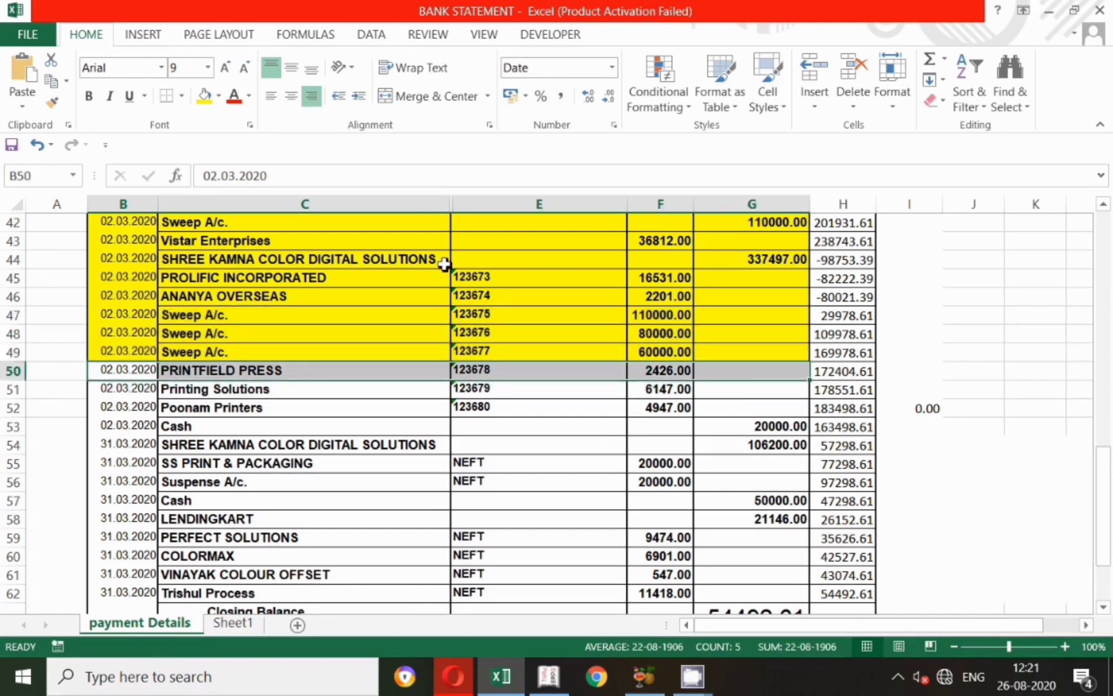
pyautogui.press('F4')
pyautogui.hotkey('alt', 'Tab')
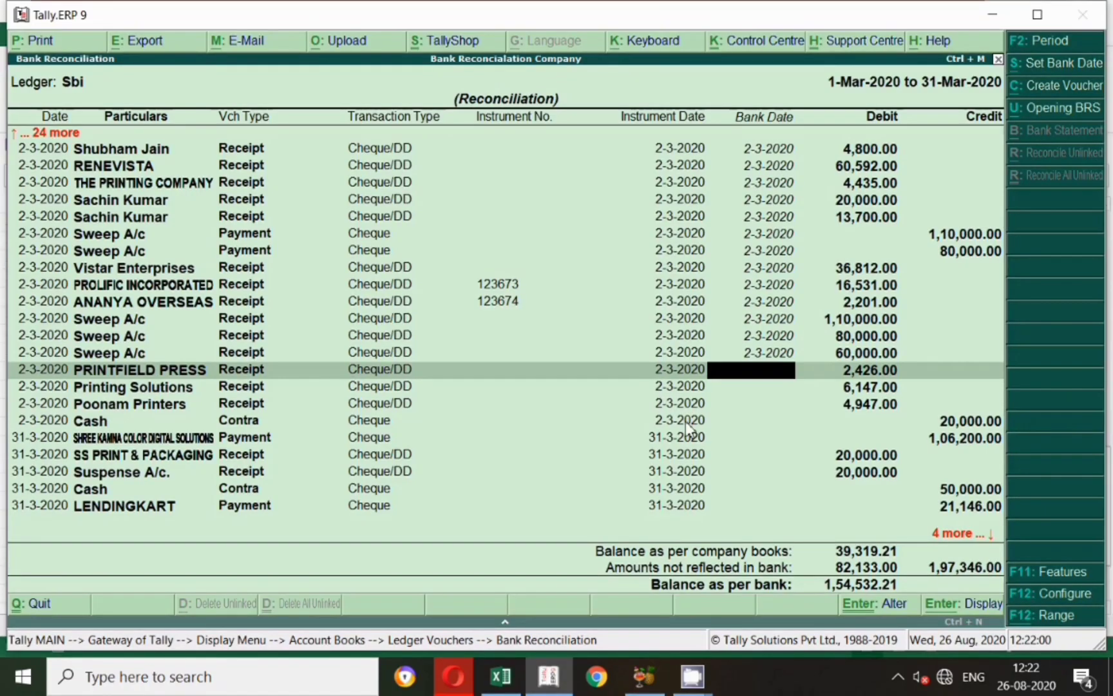
pyautogui.hotkey('alt', 'Tab')
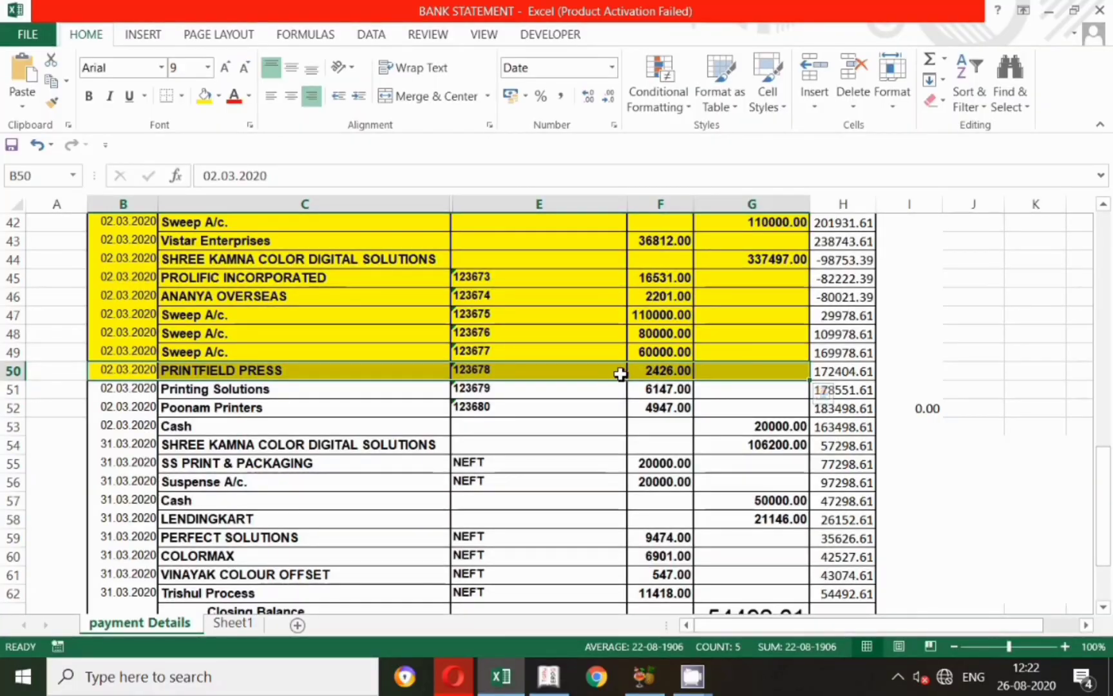
pyautogui.hotkey('alt', 'Tab')
pyautogui.press('Return')
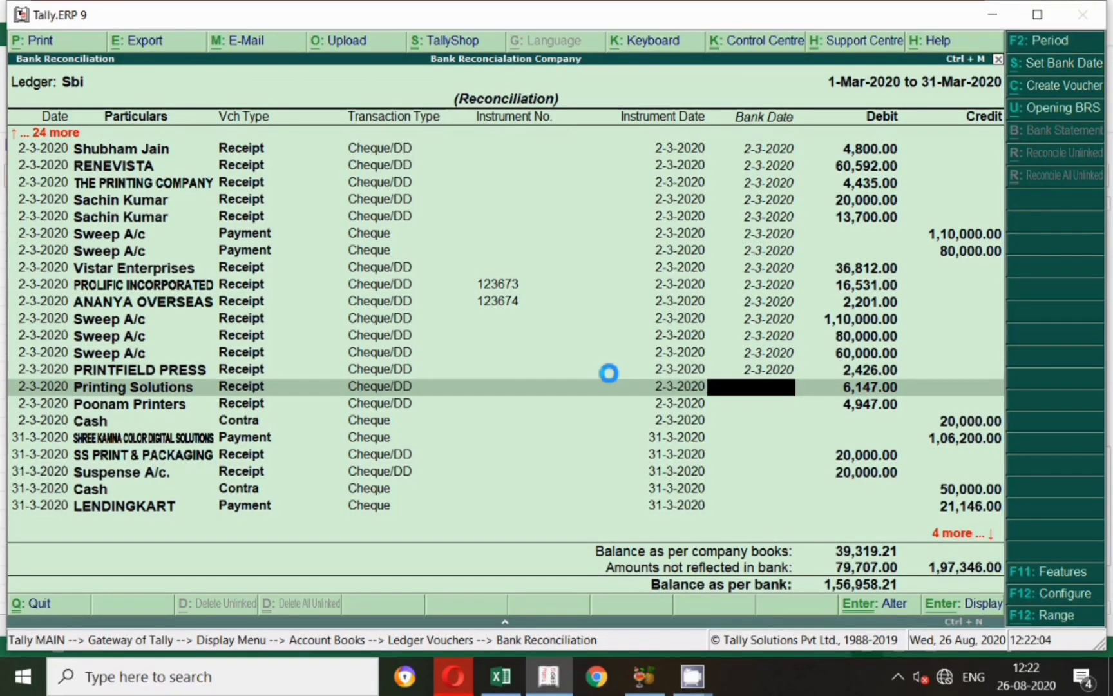
# Highlight the Printing Solutions row yellow in the Excel statement and set its receipt's bank date to 2-3-2020 in Tally.
pyautogui.hotkey('alt', 'Tab')
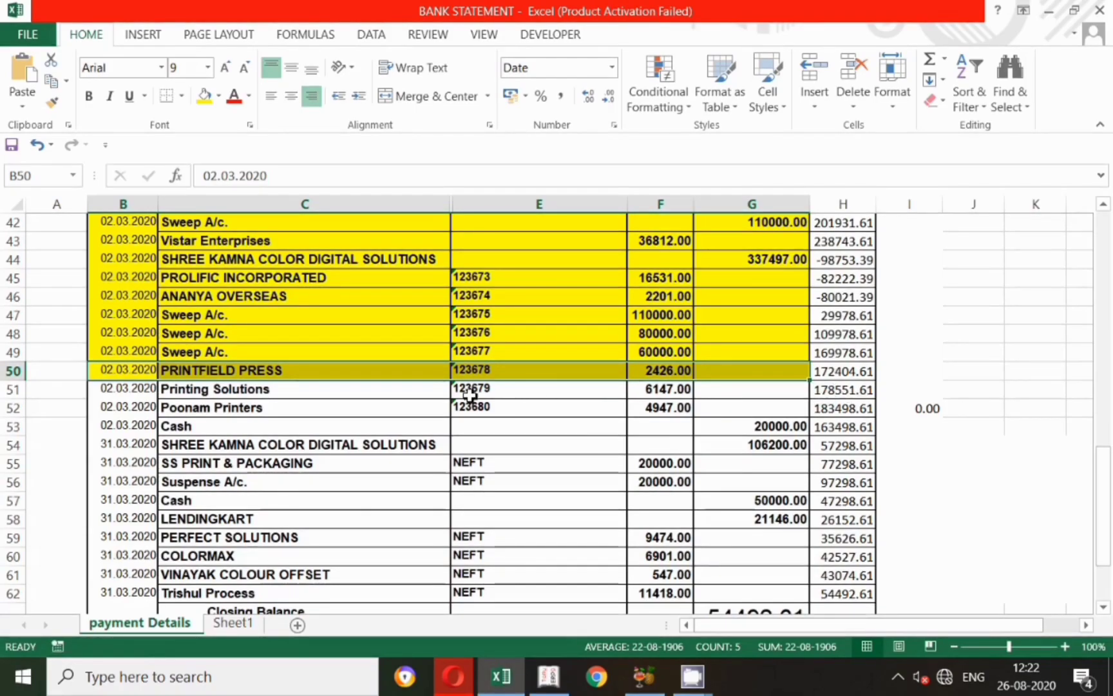
pyautogui.click(657, 389)
pyautogui.moveTo(129, 389); pyautogui.dragTo(780, 392)
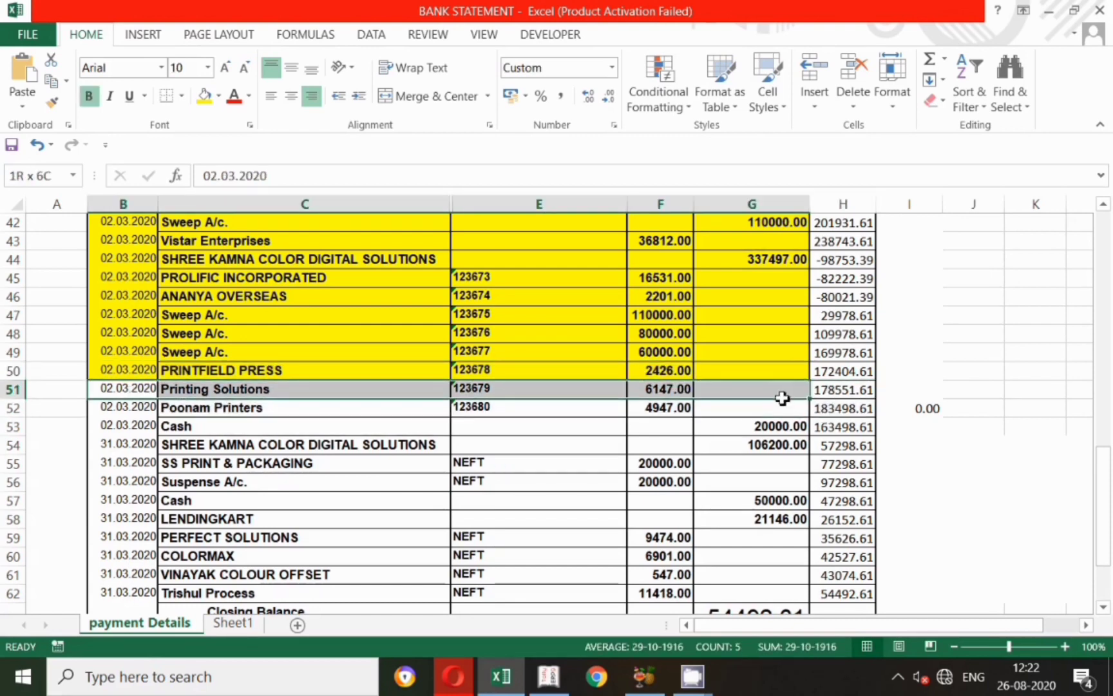
pyautogui.click(205, 95)
pyautogui.hotkey('alt', 'Tab')
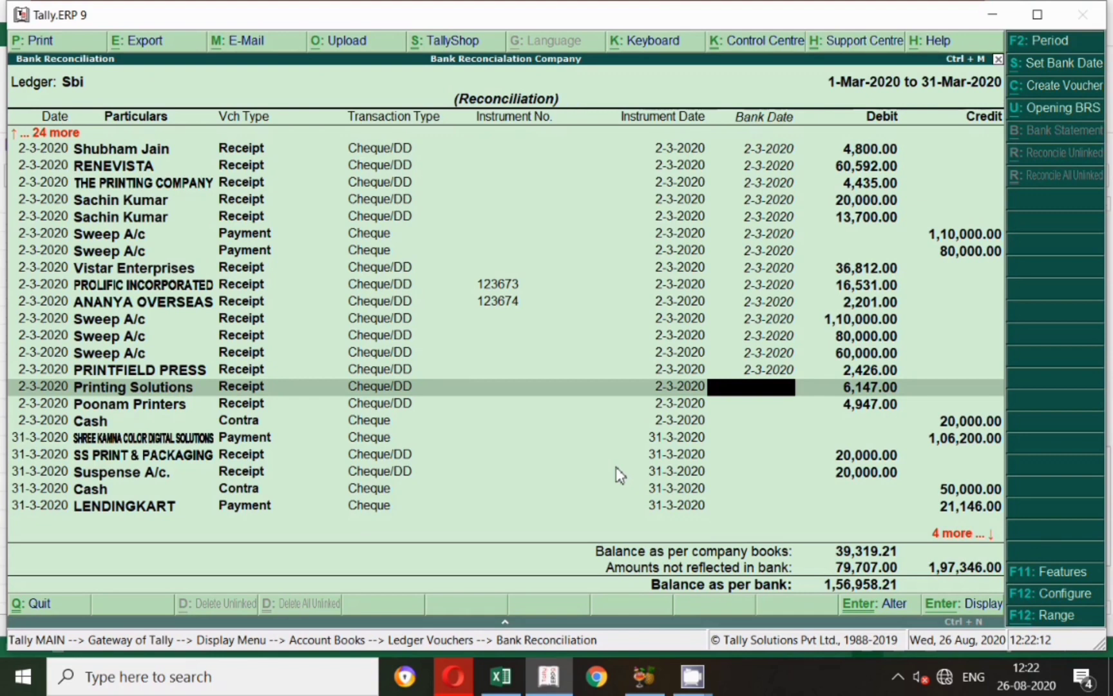
pyautogui.write('2-3')
pyautogui.press('Return')
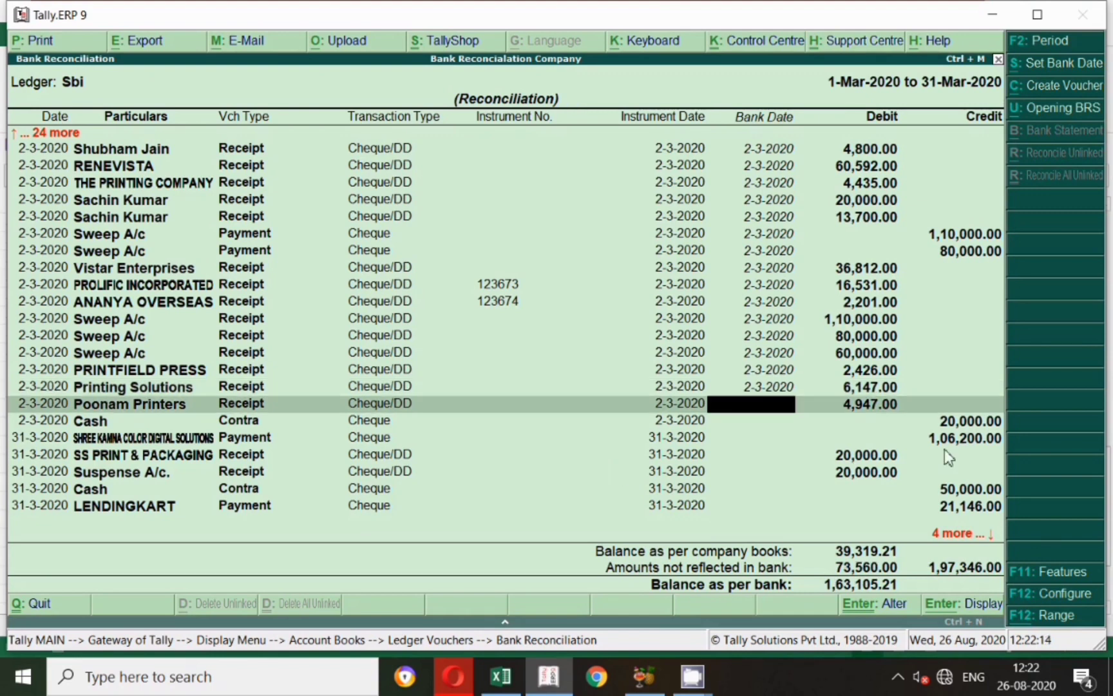
# Highlight the Poonam Printers row yellow in the Excel statement and set its receipt's bank date to 2-3-2020 in Tally.
pyautogui.hotkey('alt', 'Tab')
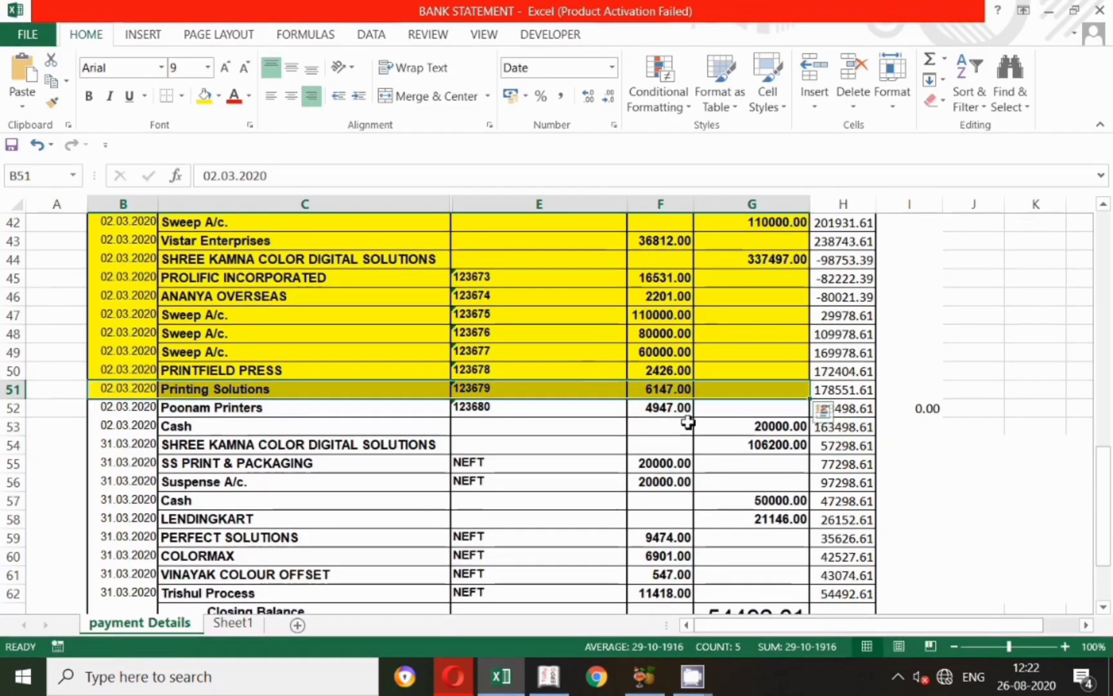
pyautogui.moveTo(143, 405); pyautogui.dragTo(713, 407)
pyautogui.hotkey('ctrl', 'c')
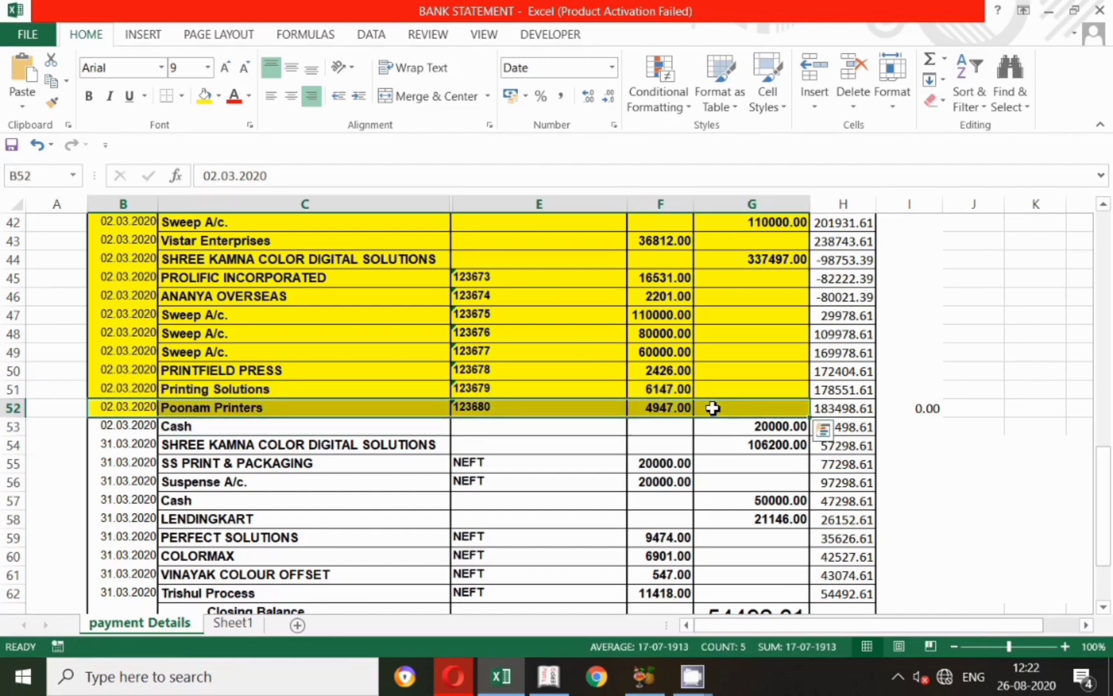
pyautogui.hotkey('alt', 'Tab')
pyautogui.press('Return')
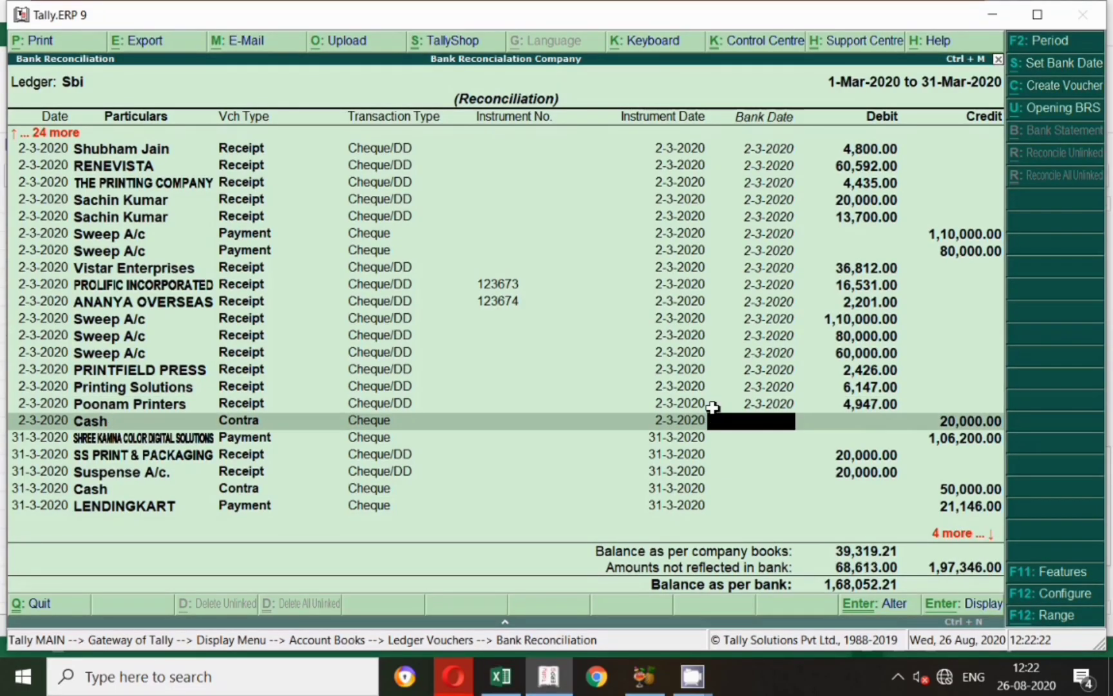
# Highlight the 20000 Cash withdrawal in row 53 of the Excel statement and set the matching contra's bank date to 2-3-2020 in Tally.
pyautogui.hotkey('alt', 'Tab')
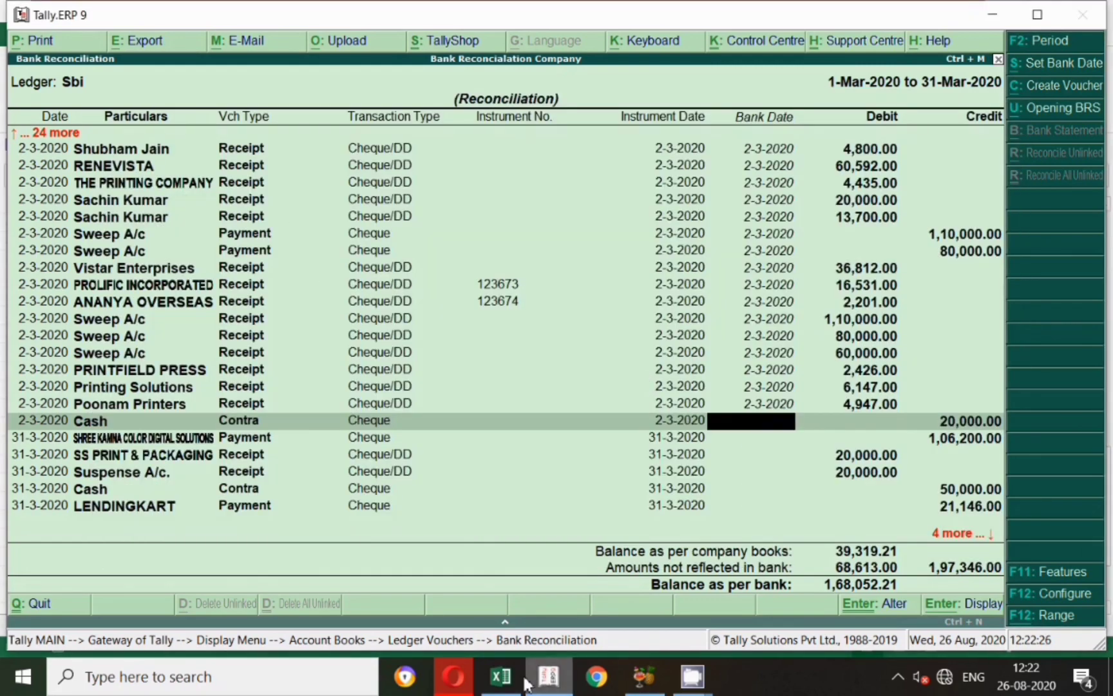
pyautogui.click(505, 682)
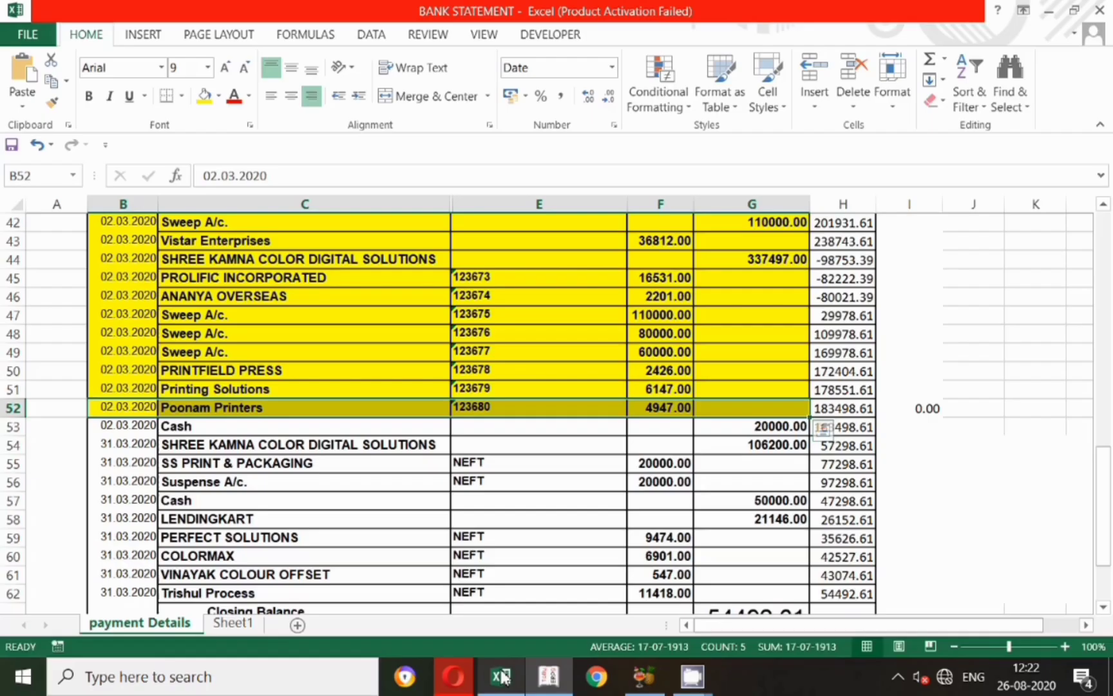
pyautogui.click(751, 426)
pyautogui.moveTo(116, 426); pyautogui.dragTo(736, 430)
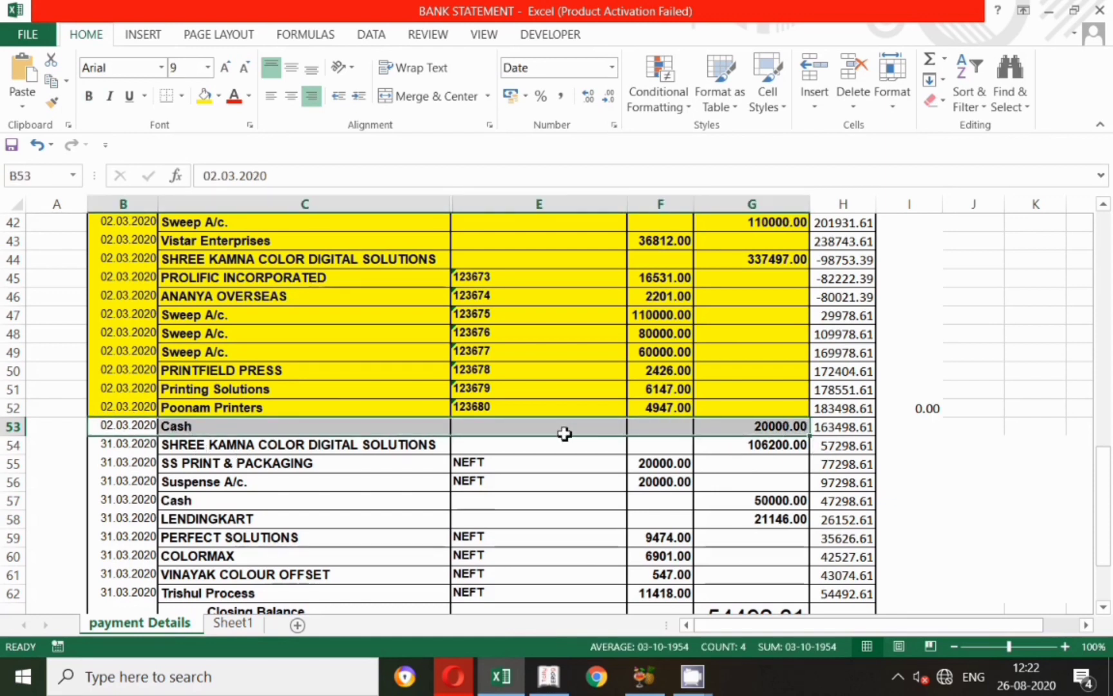
pyautogui.click(547, 675)
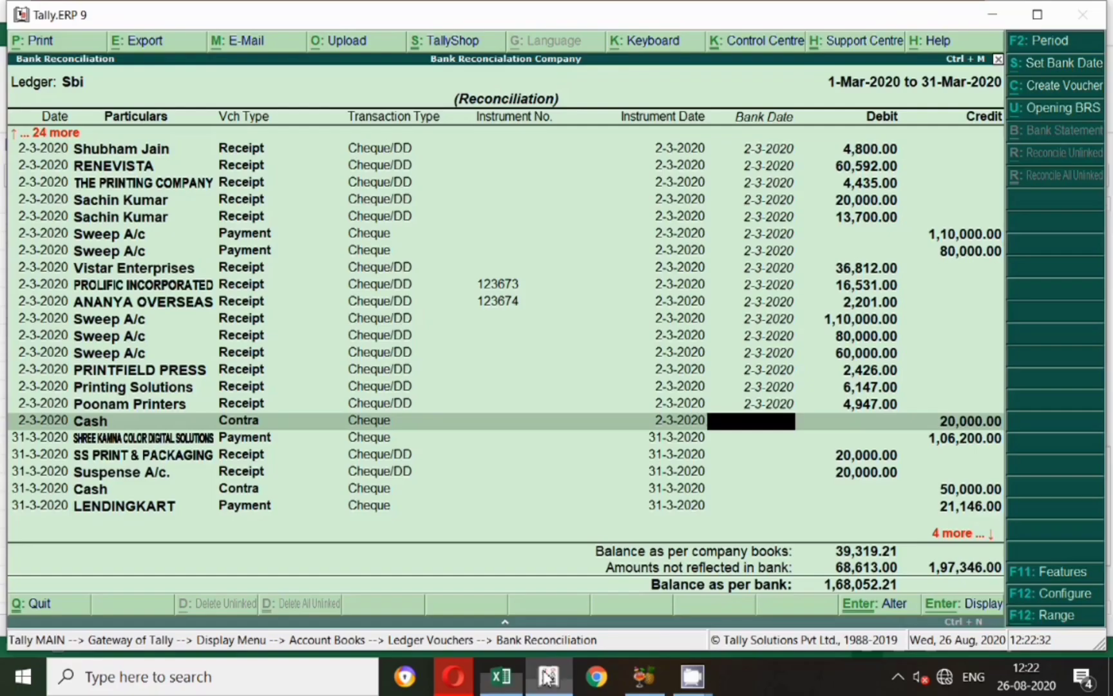
pyautogui.write('2.3')
pyautogui.press('Return')
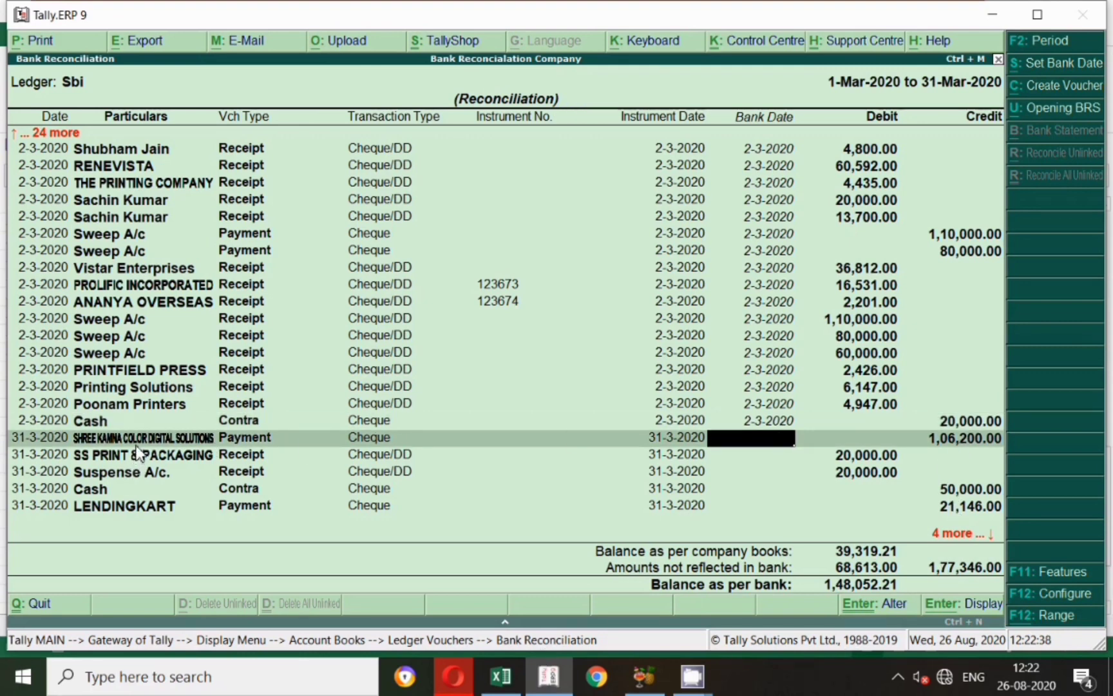
# Highlight the 106200 SHREE KAMNA COLOR DIGITAL SOLUTIONS row yellow in the Excel statement and set its payment's bank date to 31-3-2020 in Tally.
pyautogui.click(500, 676)
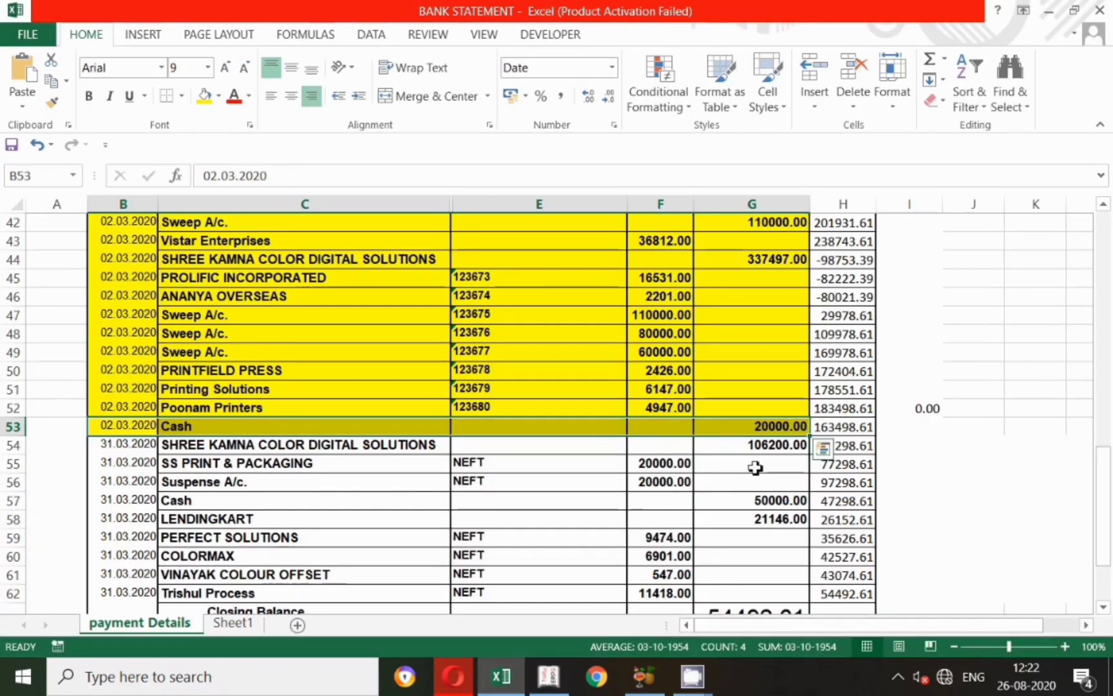
pyautogui.click(756, 453)
pyautogui.moveTo(145, 451); pyautogui.dragTo(720, 447)
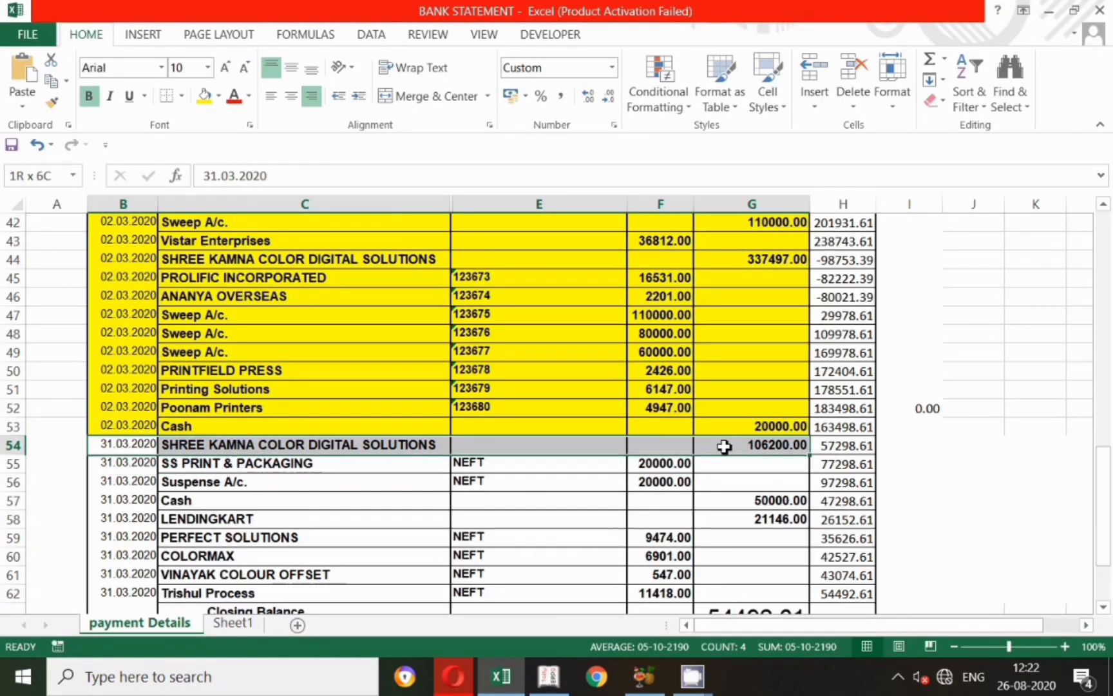
pyautogui.click(205, 97)
pyautogui.click(549, 677)
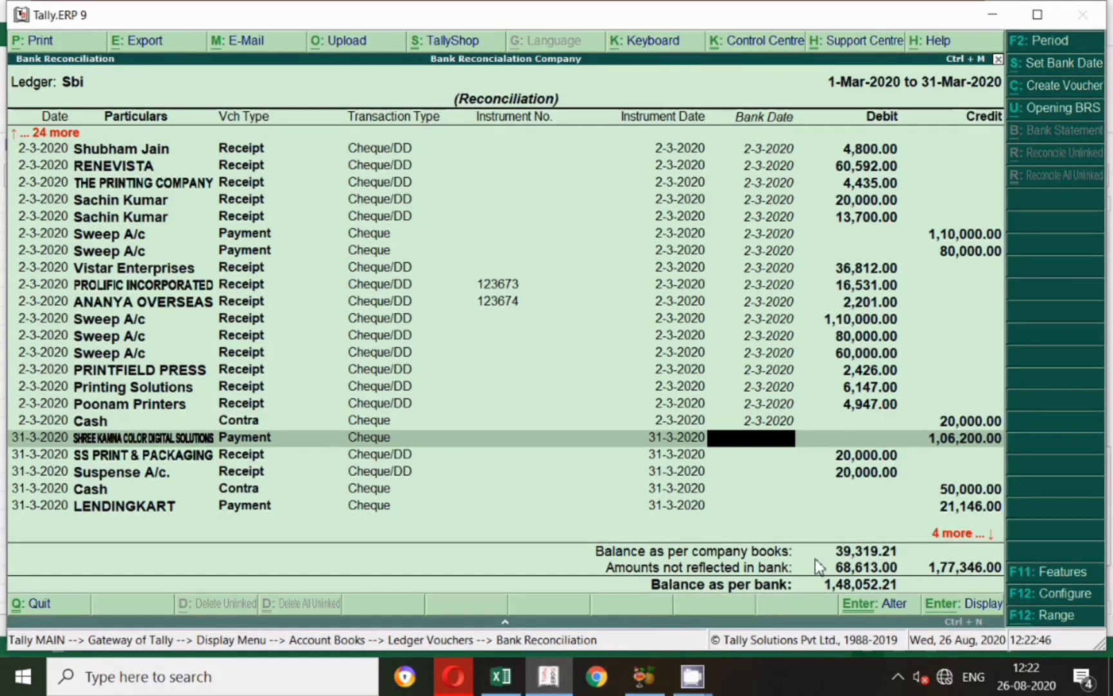
pyautogui.write('31.3')
pyautogui.press('Return')
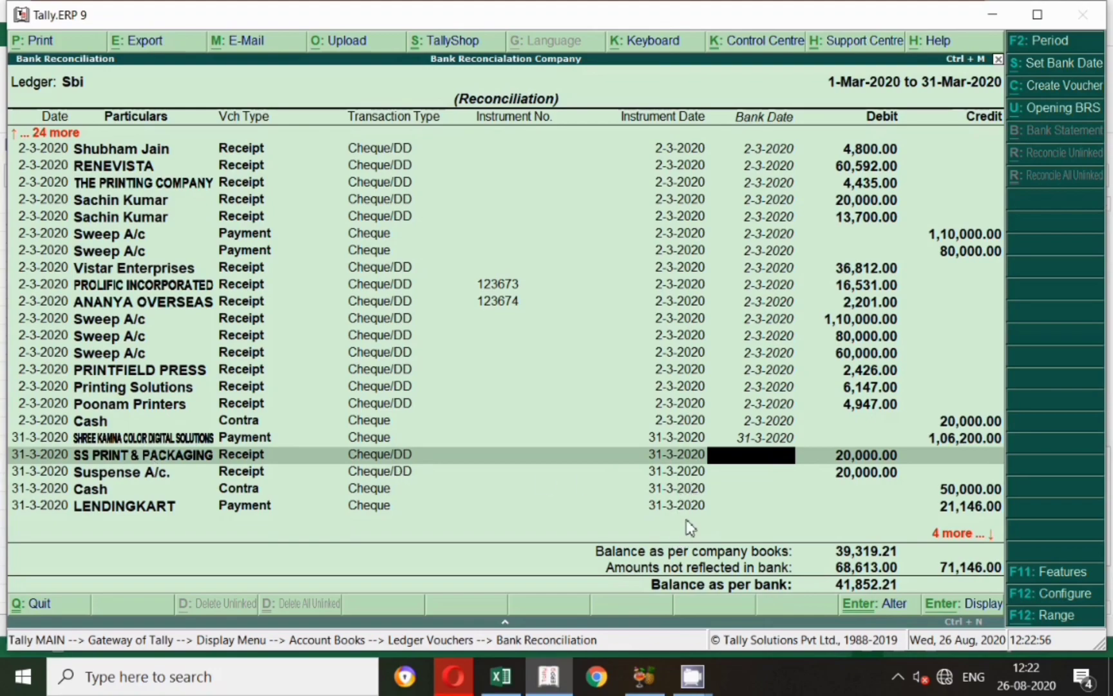
# Highlight the SS PRINT & PACKAGING row yellow in the Excel statement and set its receipt's bank date to 31-3-2020 in Tally.
pyautogui.hotkey('alt', 'Tab')
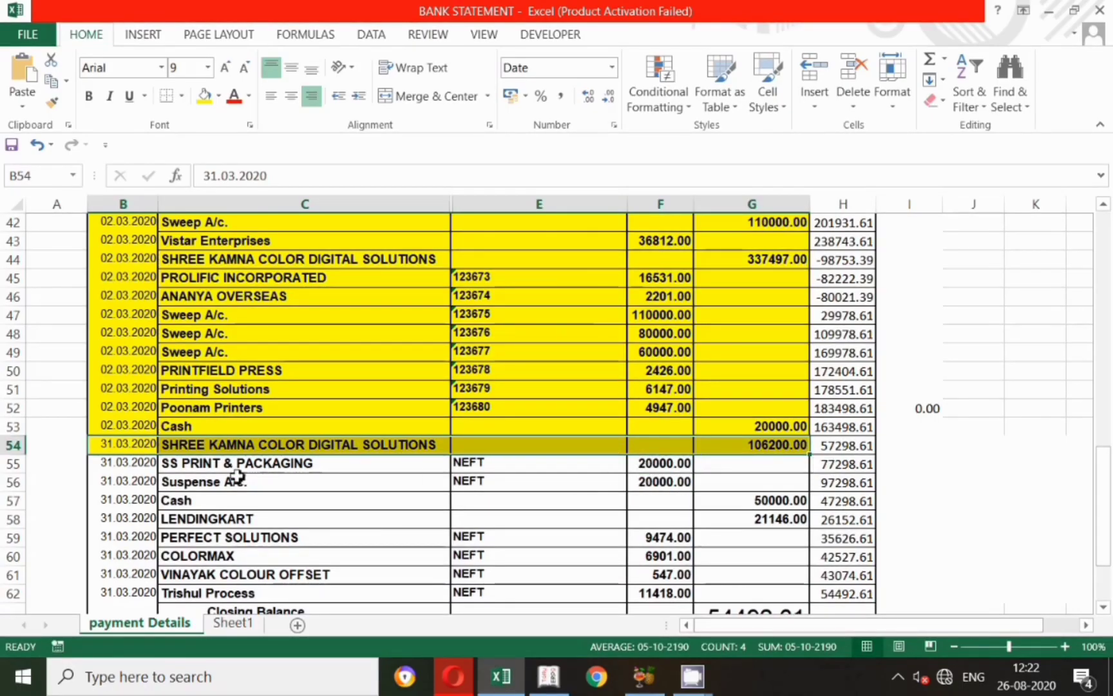
pyautogui.moveTo(121, 464); pyautogui.dragTo(644, 467)
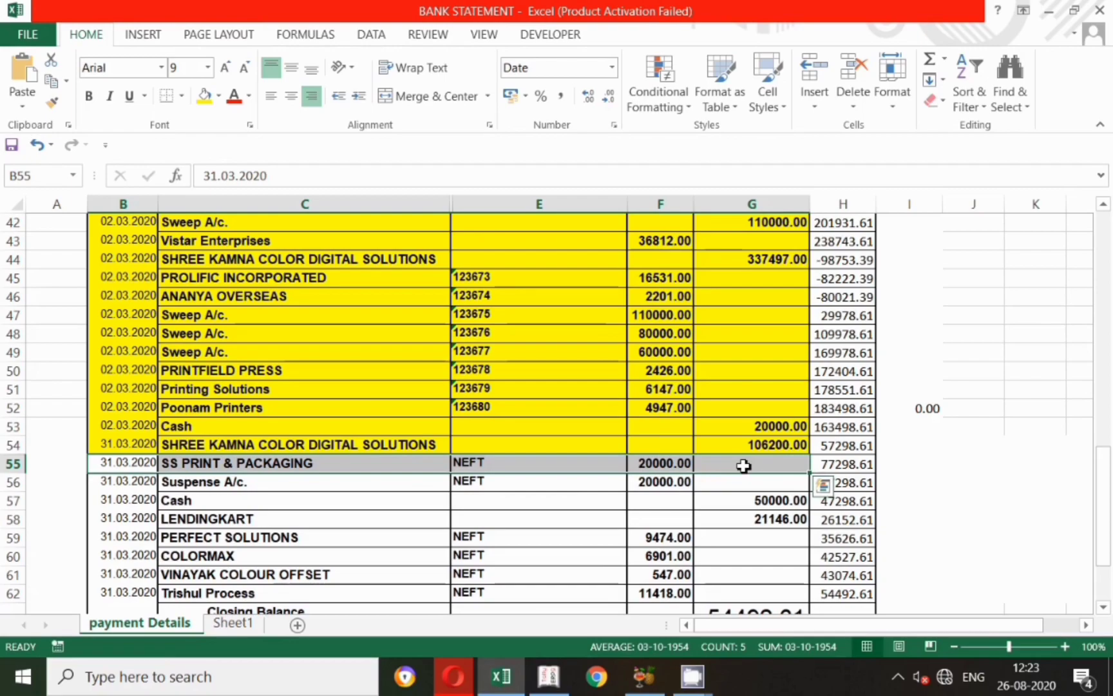
pyautogui.hotkey('alt', 'Tab')
pyautogui.write('3')
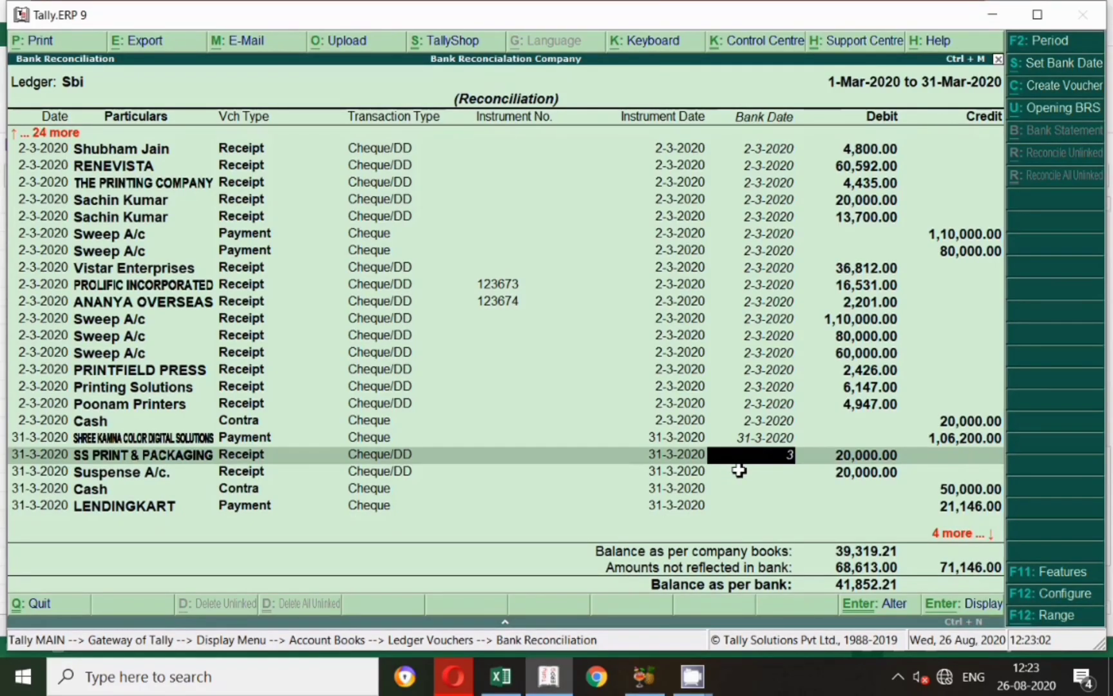
pyautogui.write('1.3')
pyautogui.press('Return')
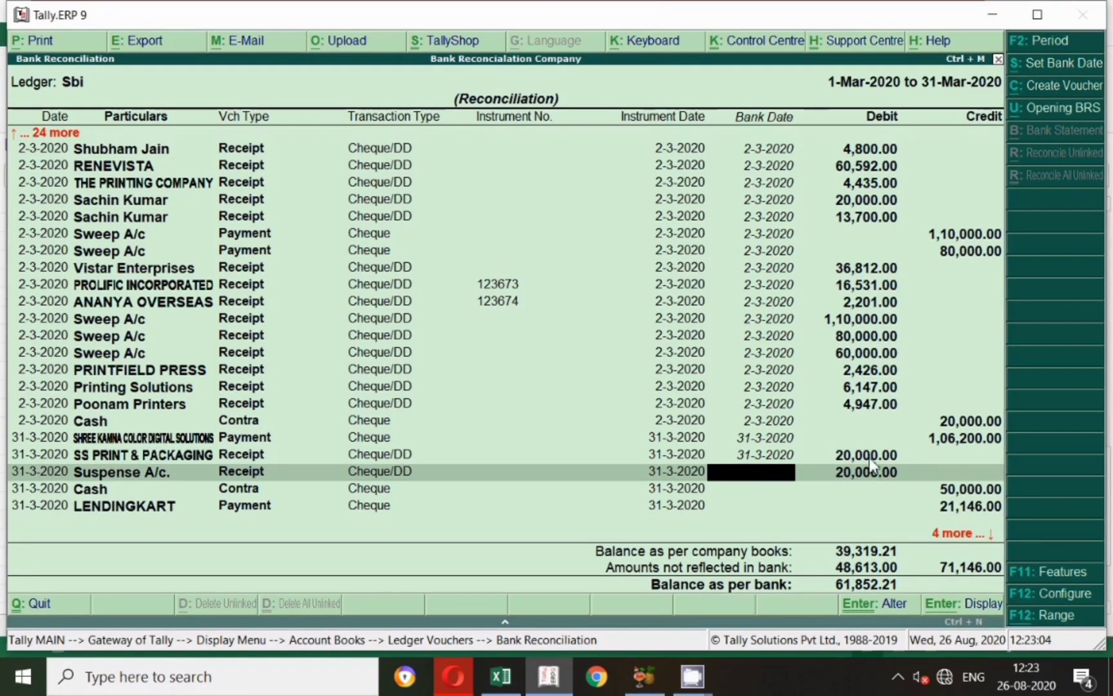
# Highlight the 20000 Suspense A/c. row yellow in the Excel statement and set its receipt's bank date to 31-3-2020 in Tally.
pyautogui.hotkey('alt', 'Tab')
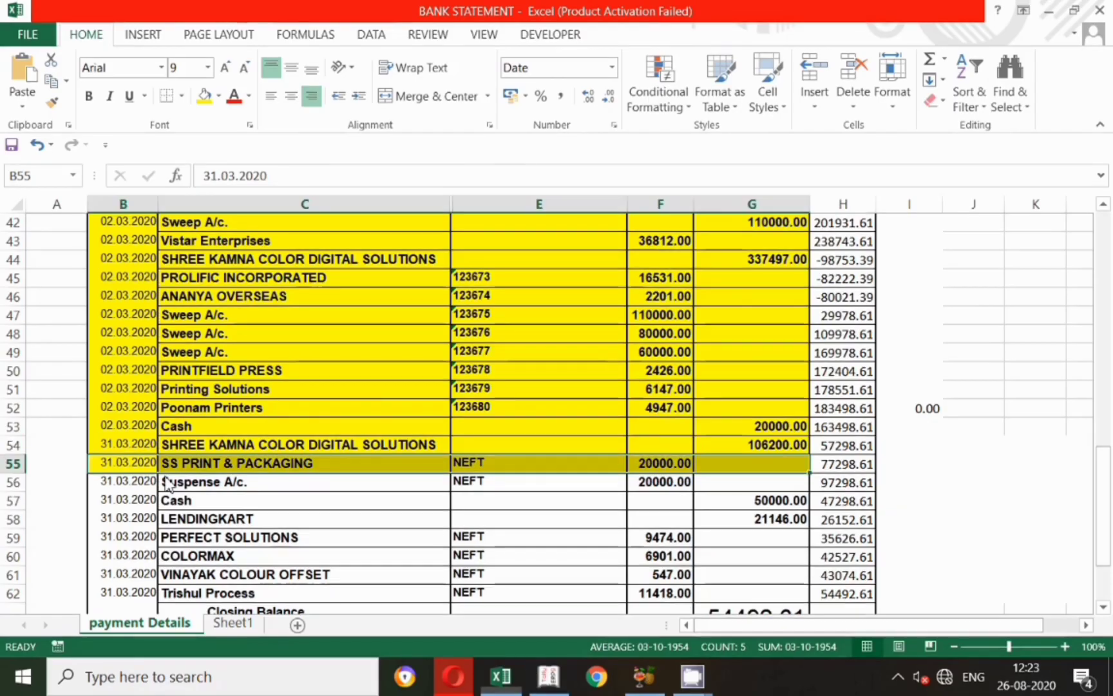
pyautogui.moveTo(132, 487); pyautogui.dragTo(720, 481)
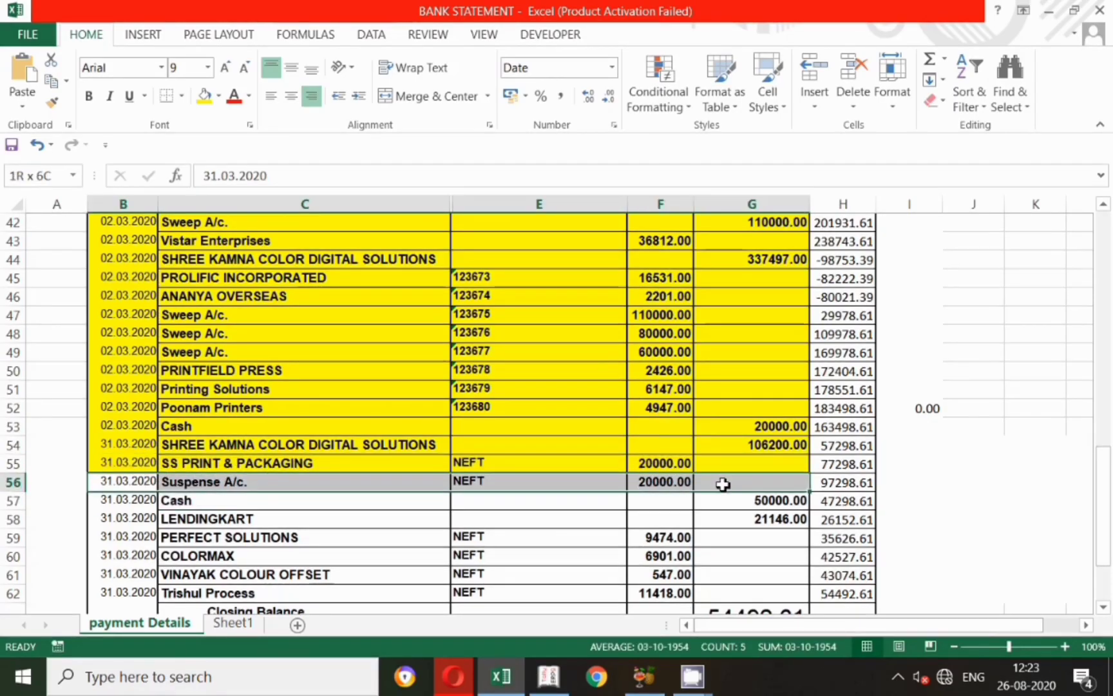
pyautogui.click(207, 96)
pyautogui.hotkey('alt', 'Tab')
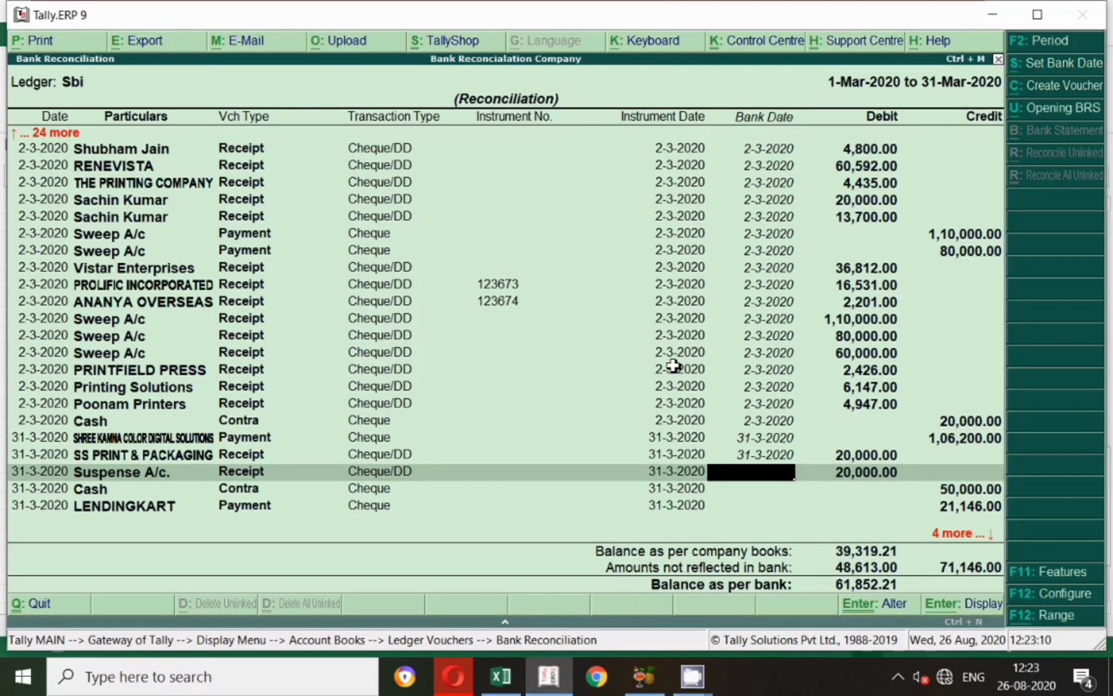
pyautogui.write('31.')
pyautogui.press('Return')
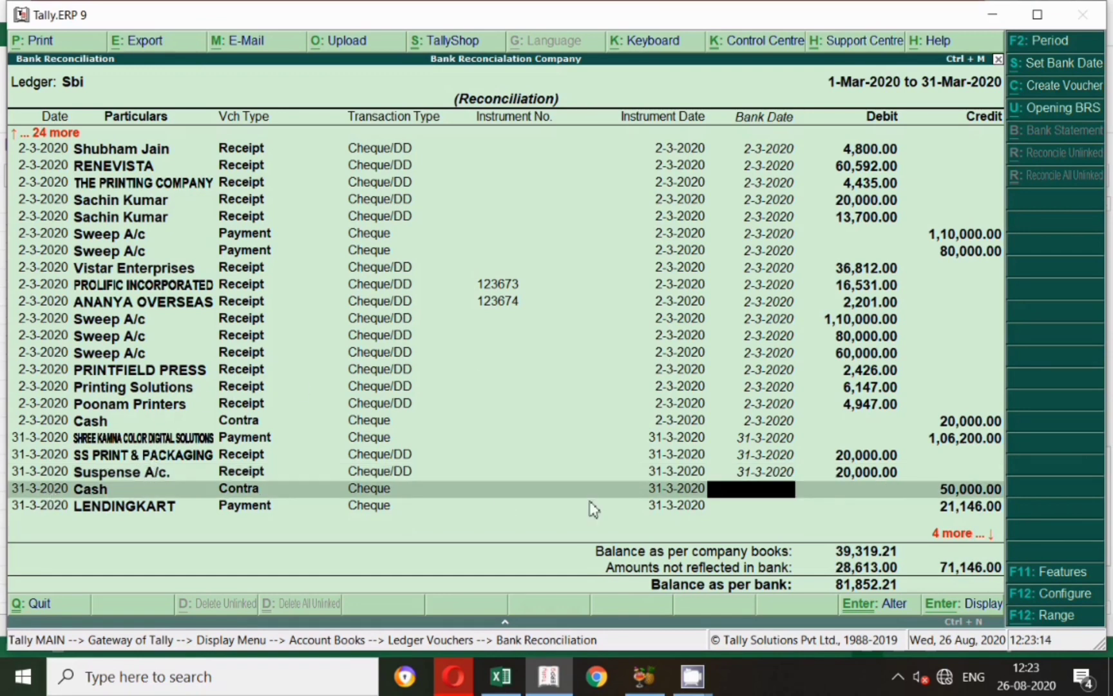
# Highlight the 50000 Cash row 57 yellow in the Excel statement and set the matching contra's bank date to 31-3-2020 in Tally.
pyautogui.hotkey('alt', 'Tab')
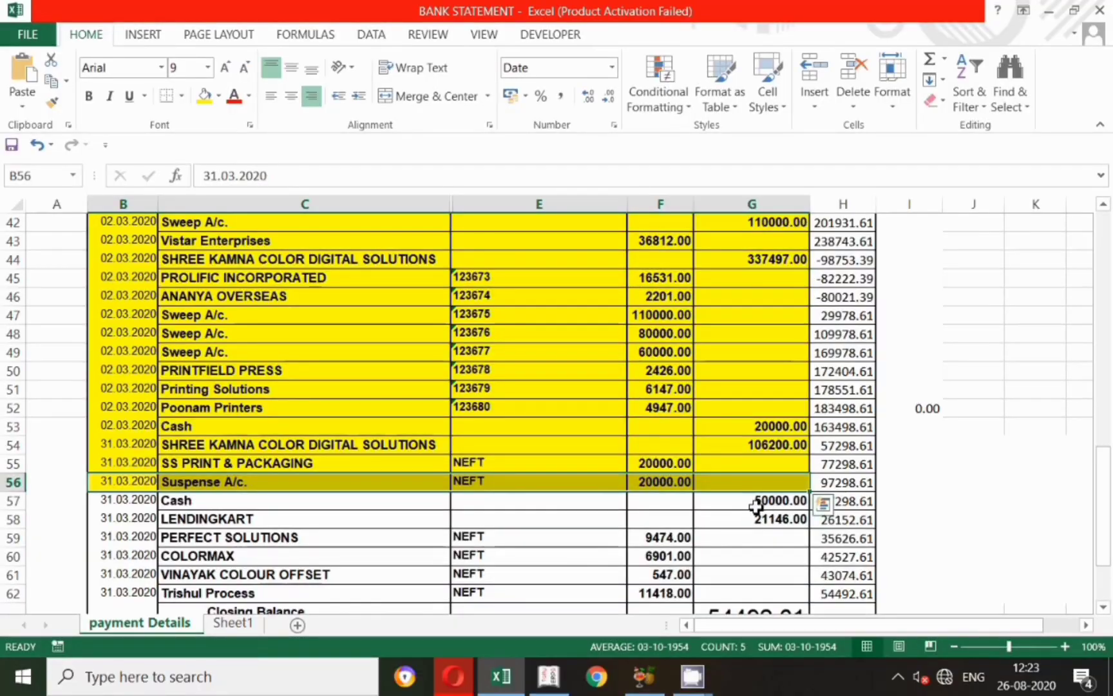
pyautogui.click(773, 501)
pyautogui.moveTo(141, 502); pyautogui.dragTo(747, 502)
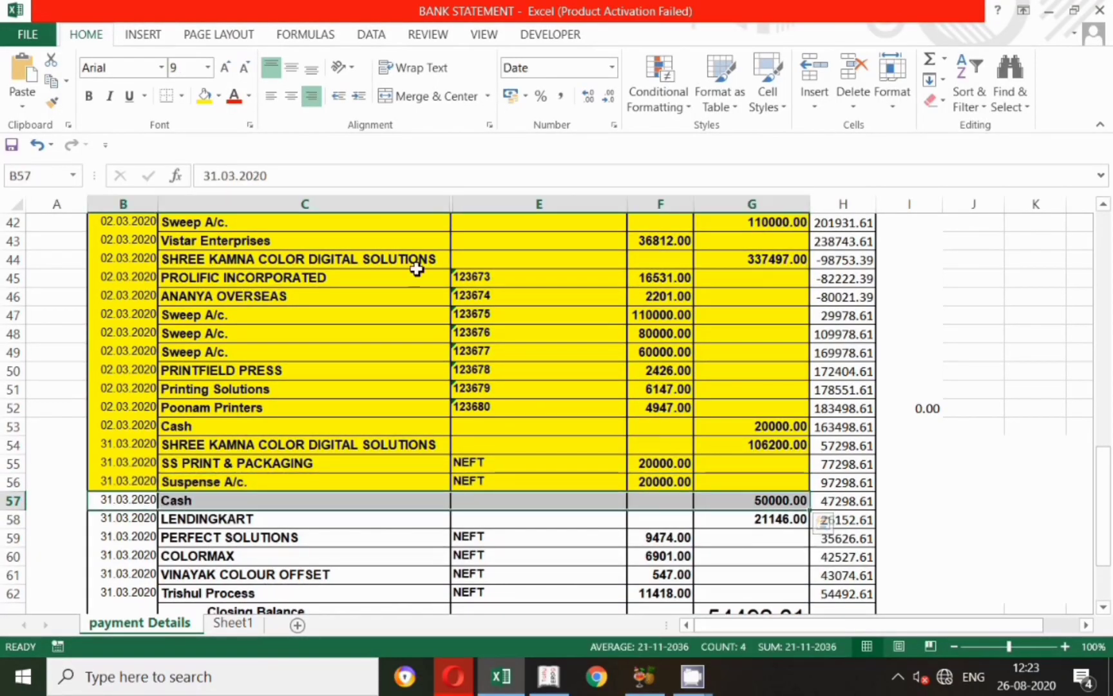
pyautogui.click(202, 97)
pyautogui.moveTo(1103, 454); pyautogui.dragTo(1103, 464)
pyautogui.hotkey('alt', 'Tab')
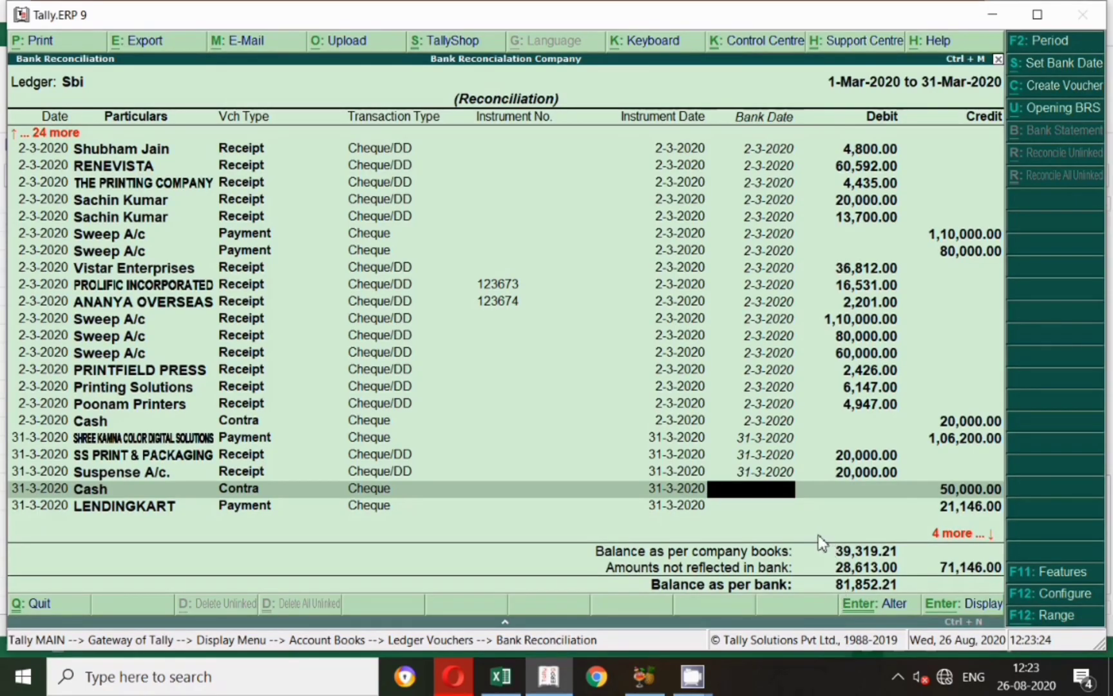
pyautogui.press('Return')
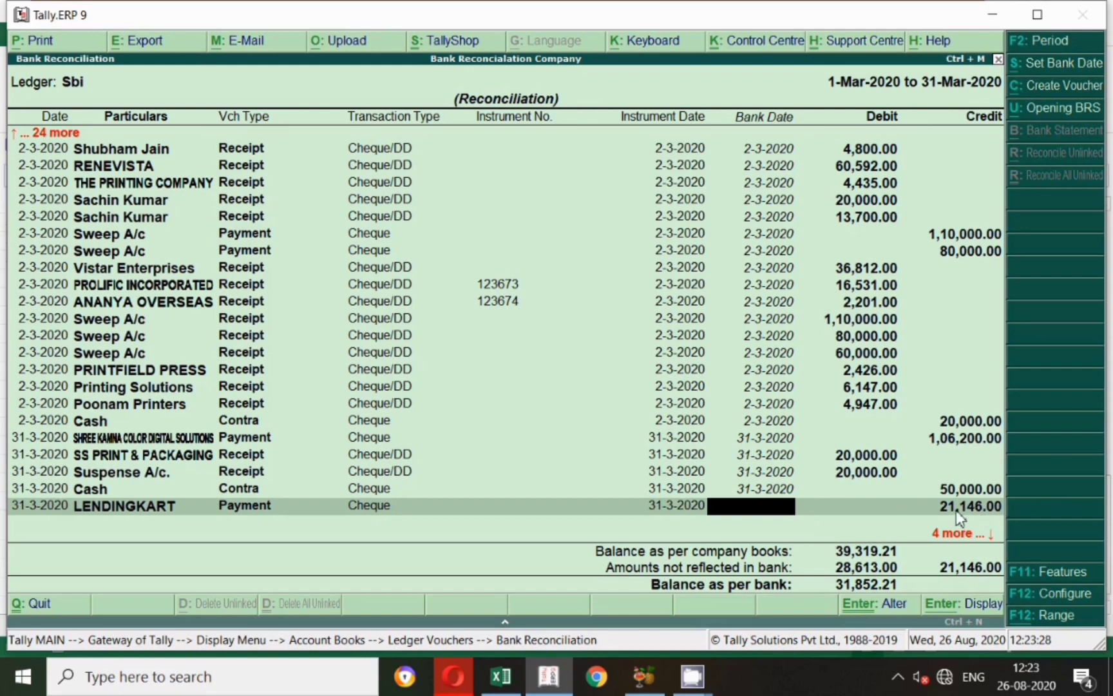
# Highlight the 21146 LENDINGKART row yellow in the Excel statement and set its payment's bank date to 31-3-2020 in Tally.
pyautogui.hotkey('alt', 'Tab')
pyautogui.click(768, 431)
pyautogui.moveTo(130, 427); pyautogui.dragTo(758, 427)
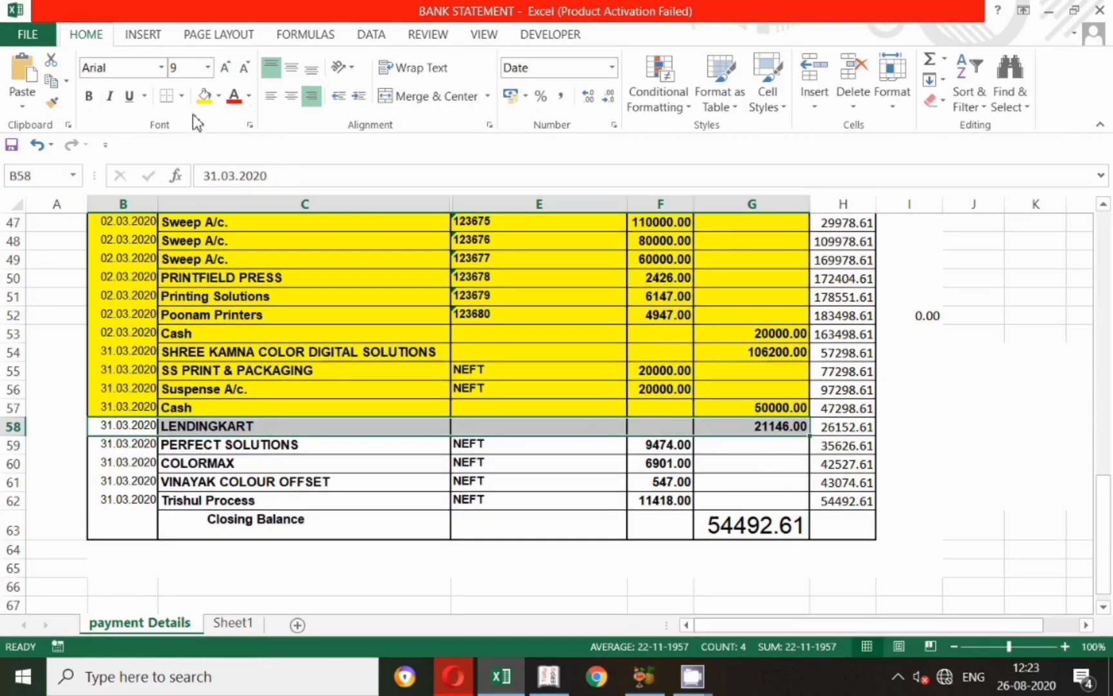
pyautogui.click(204, 96)
pyautogui.hotkey('alt', 'Tab')
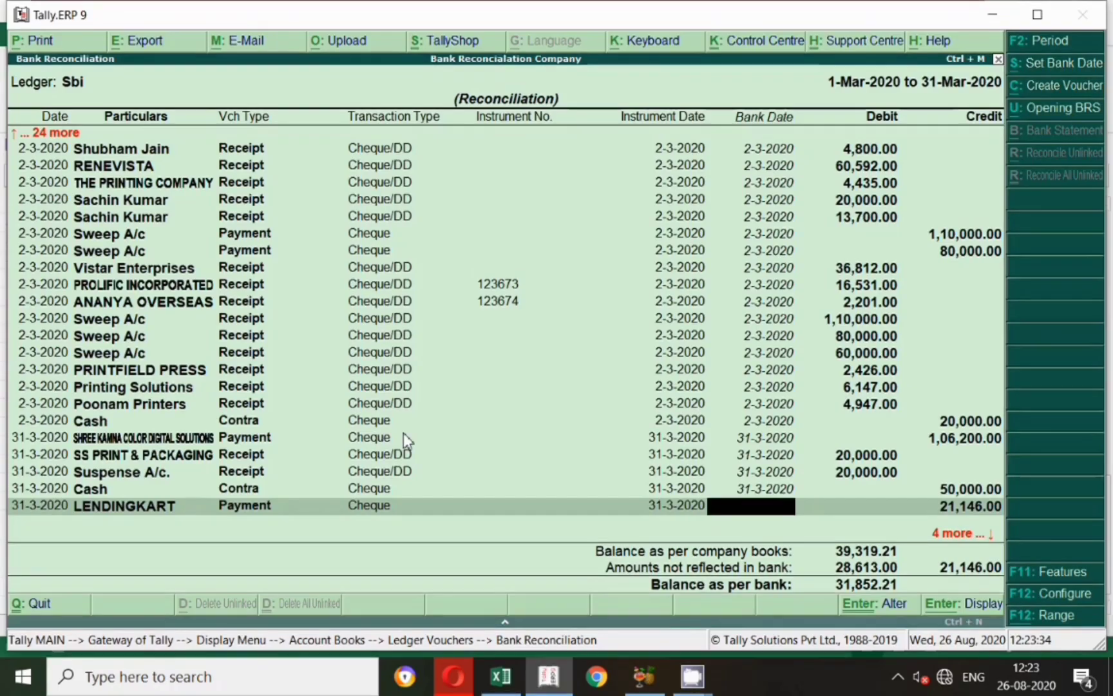
pyautogui.press('Return')
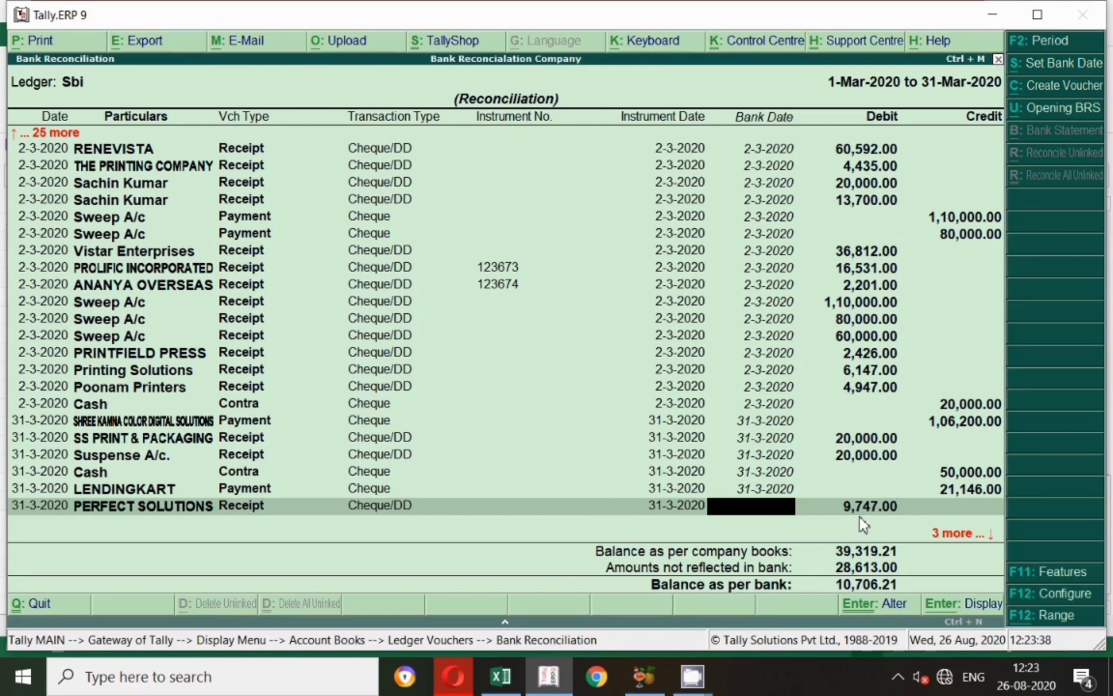
# Highlight the PERFECT SOLUTIONS row yellow in the Excel statement and set its receipt's bank date to 31-3-2020 in Tally.
pyautogui.hotkey('alt', 'Tab')
pyautogui.click(664, 443)
pyautogui.click(148, 444)
pyautogui.moveTo(174, 445); pyautogui.dragTo(716, 455)
pyautogui.press('F4')
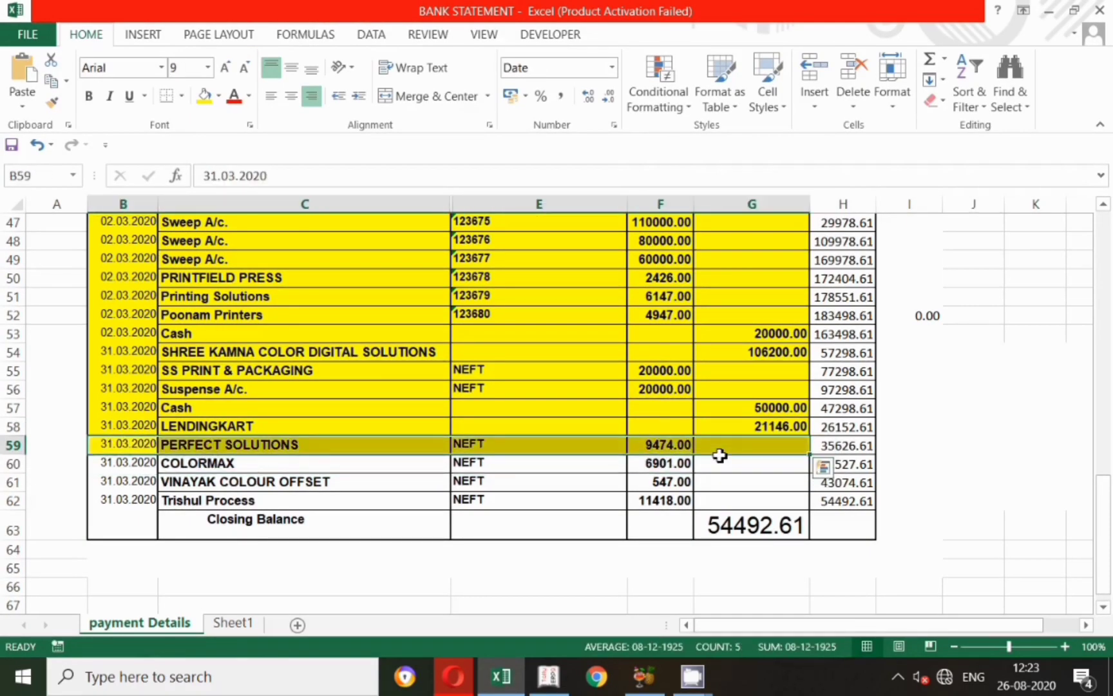
pyautogui.hotkey('alt', 'Tab')
pyautogui.write('31.3')
pyautogui.press('Return')
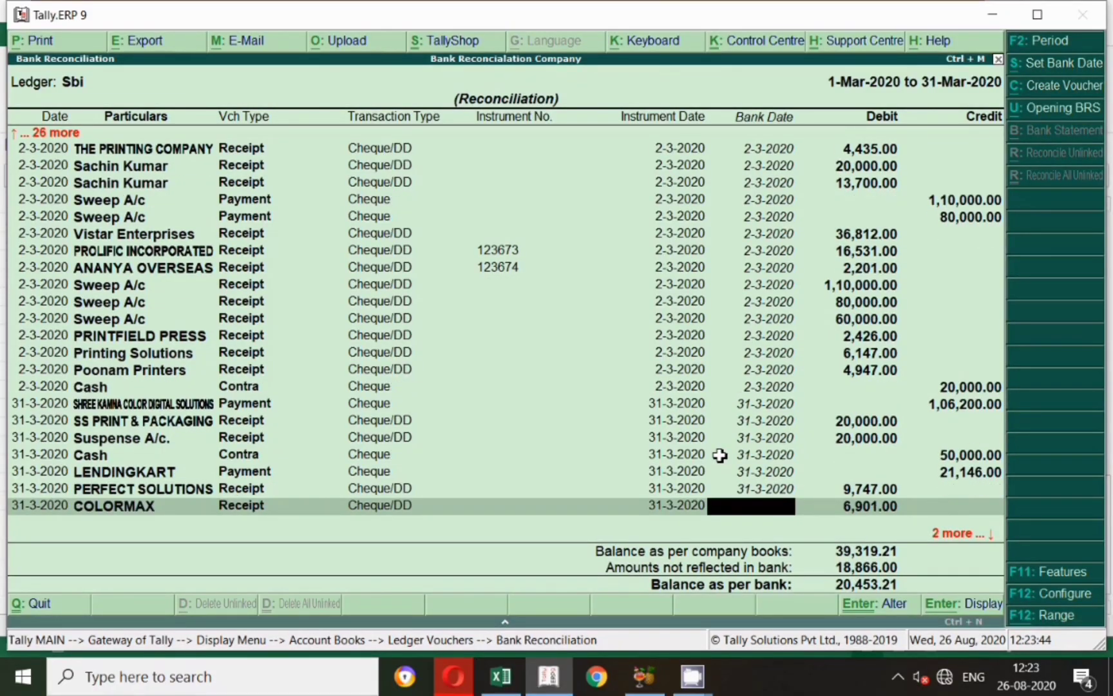
# Highlight the COLORMAX row yellow in the Excel statement and set its receipt's bank date to 31-3-2020 in Tally.
pyautogui.hotkey('alt', 'Tab')
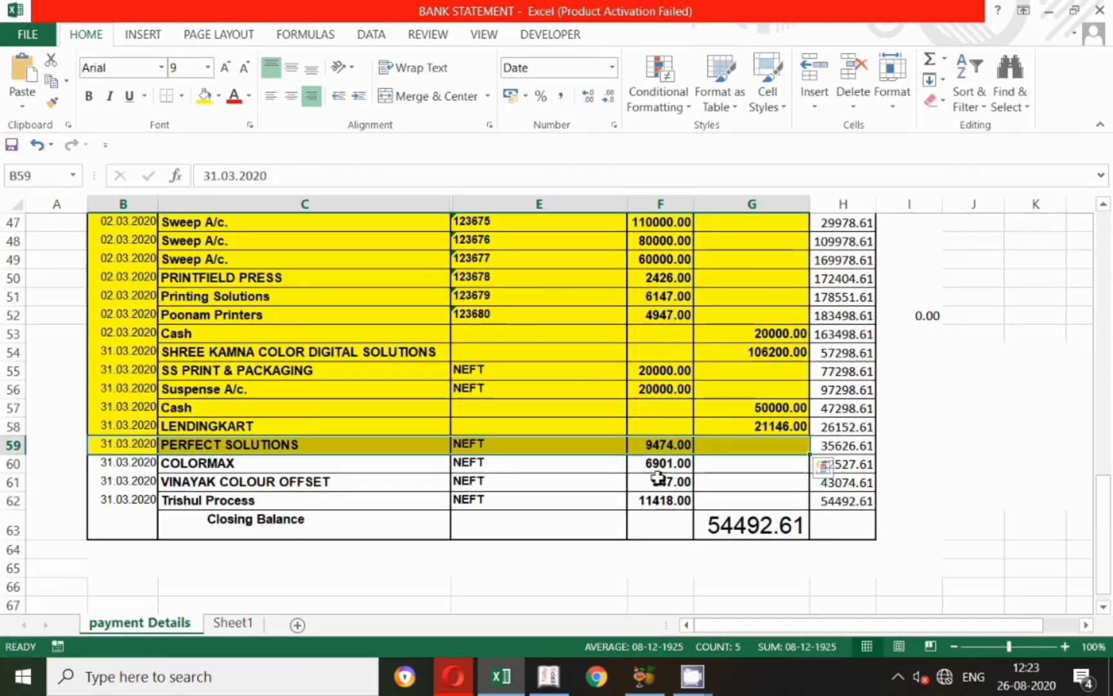
pyautogui.click(661, 464)
pyautogui.moveTo(129, 462); pyautogui.dragTo(713, 464)
pyautogui.hotkey('alt', 'Tab')
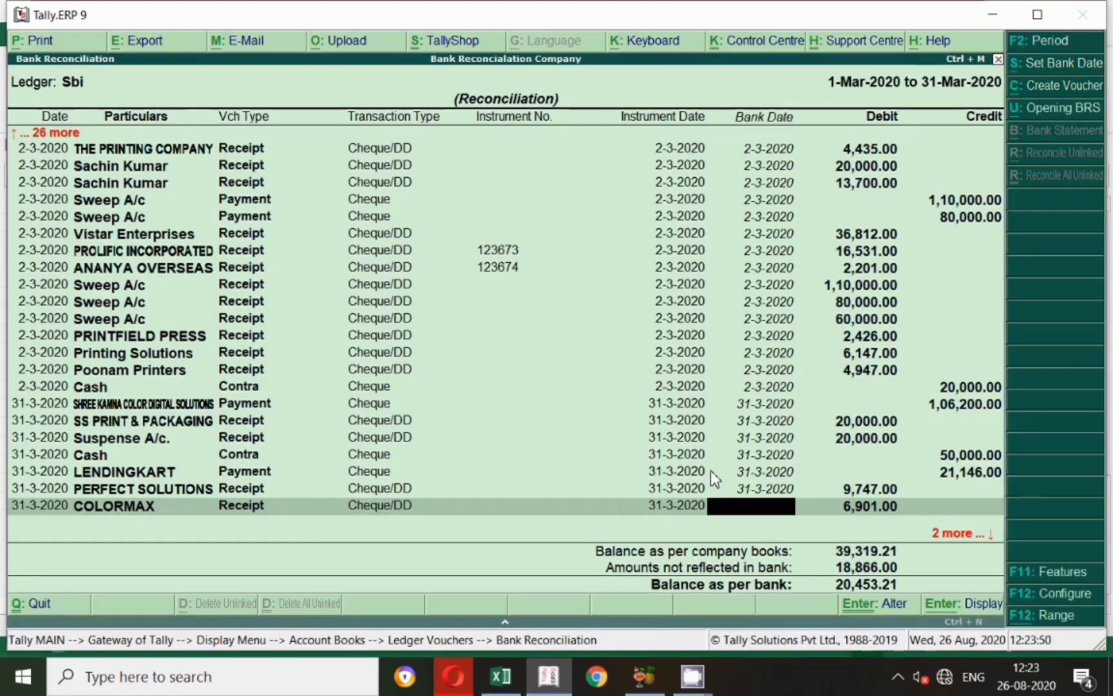
pyautogui.write('31')
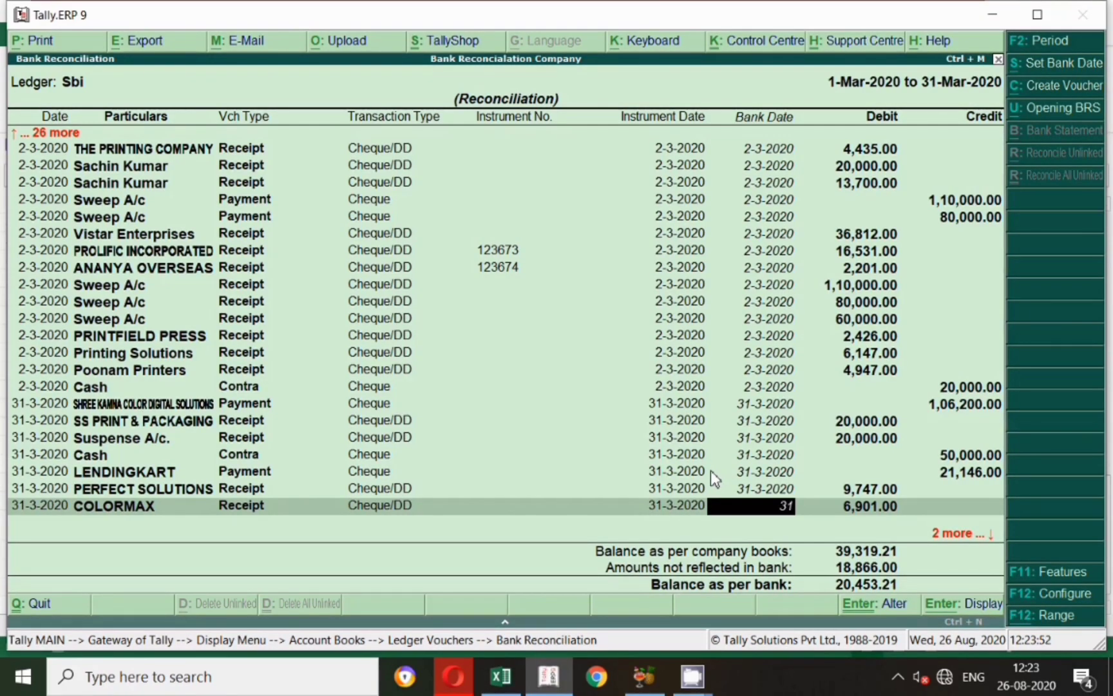
pyautogui.press('Return')
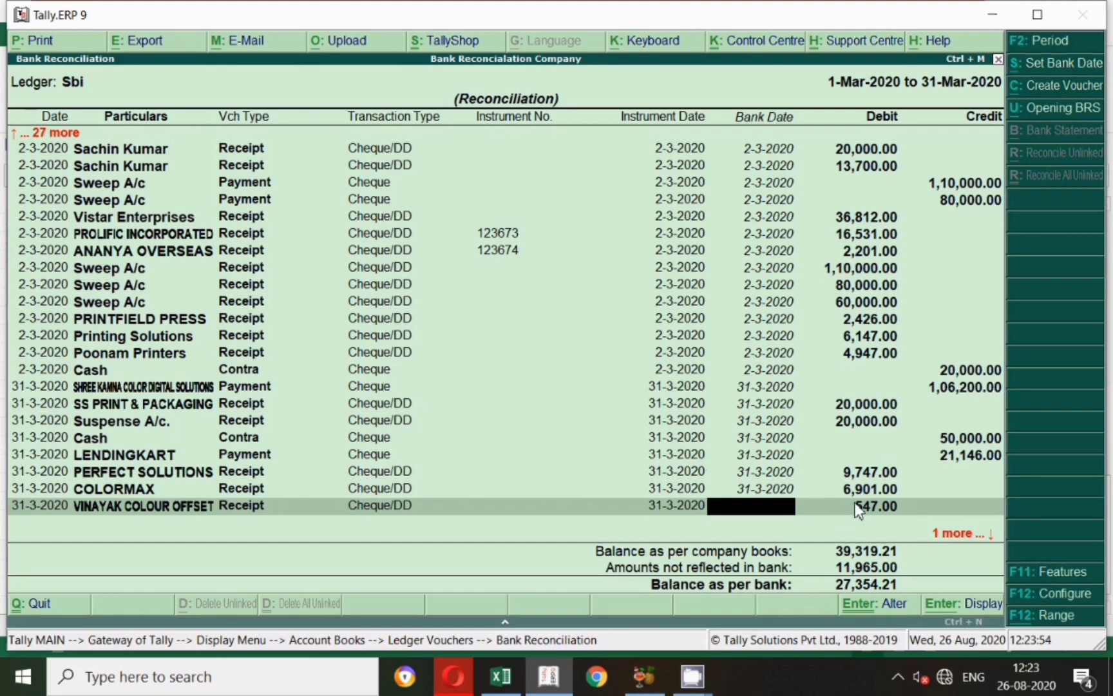
# Highlight the VINAYAK COLOUR OFFSET row yellow in the Excel statement and set its receipt's bank date to 31-3-2020 in Tally.
pyautogui.hotkey('alt', 'Tab')
pyautogui.click(654, 485)
pyautogui.moveTo(100, 485); pyautogui.dragTo(722, 481)
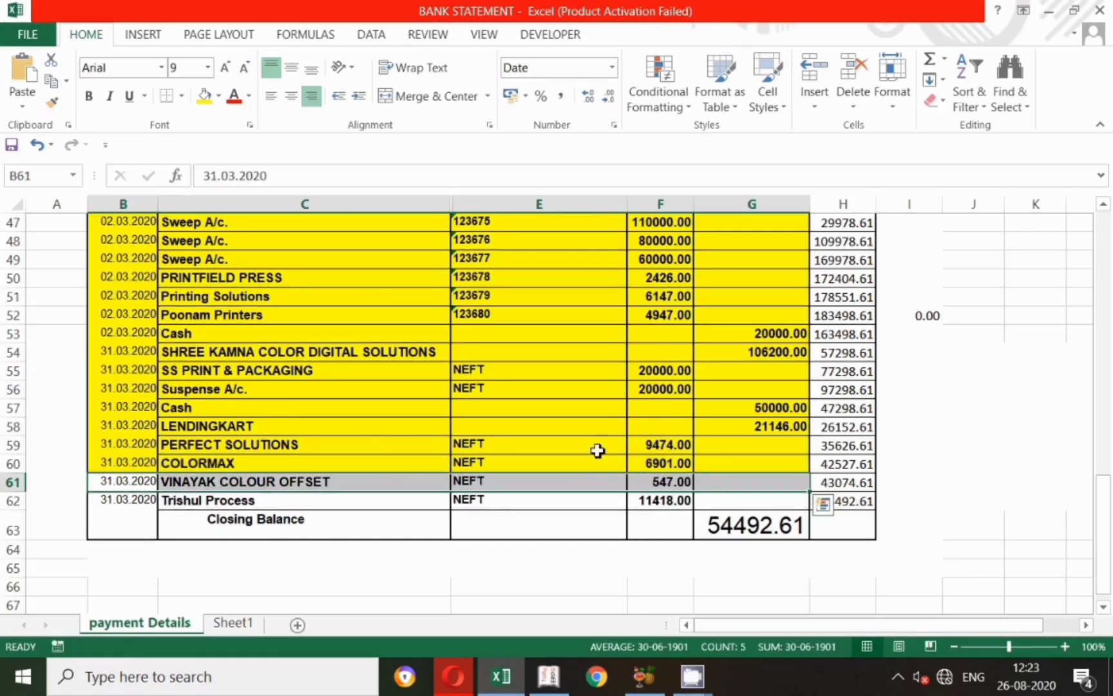
pyautogui.click(206, 97)
pyautogui.hotkey('alt', 'Tab')
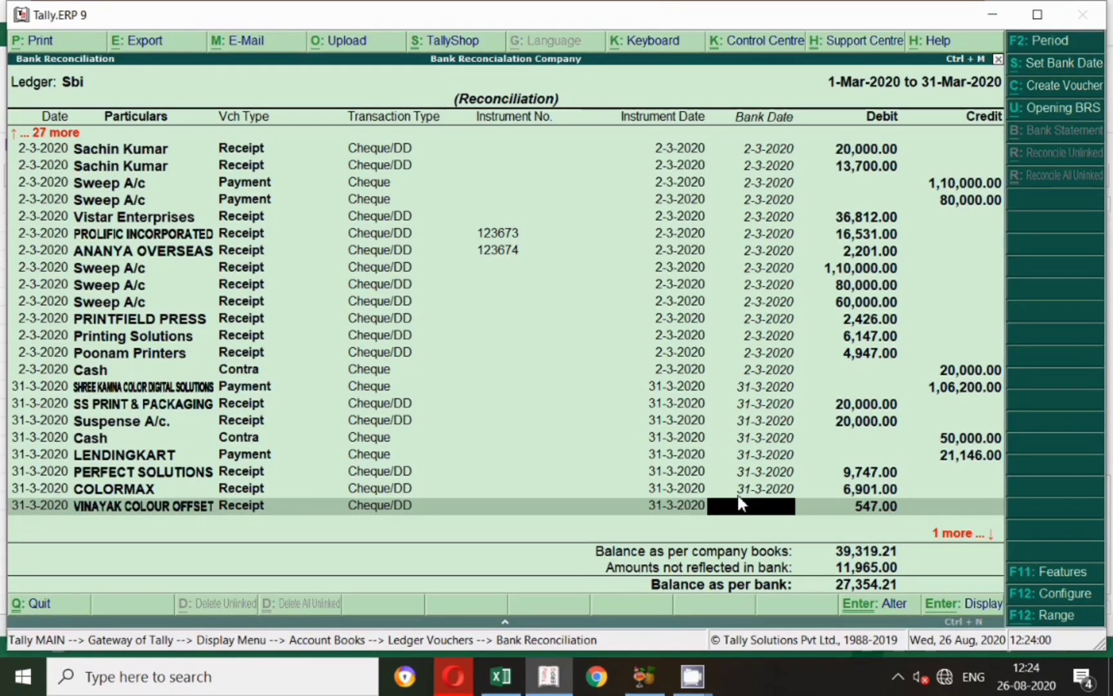
pyautogui.write('31-3')
pyautogui.press('Return')
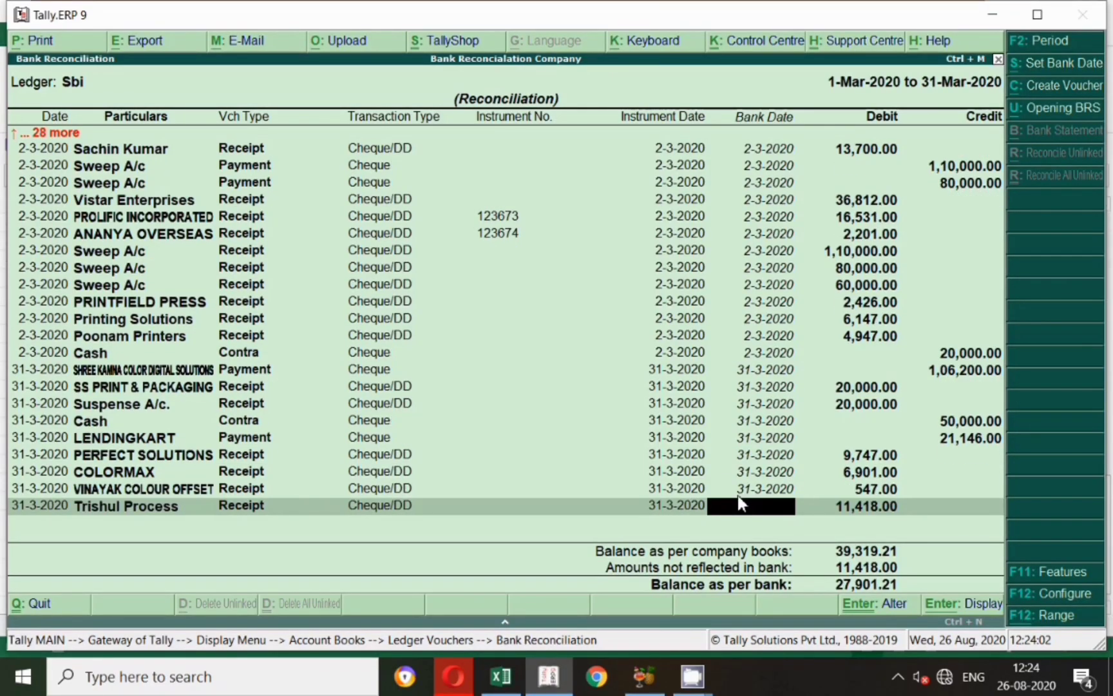
# Highlight the Trishul Process row yellow in the Excel statement and enter 31.3 as its receipt's bank date in Tally.
pyautogui.hotkey('alt', 'Tab')
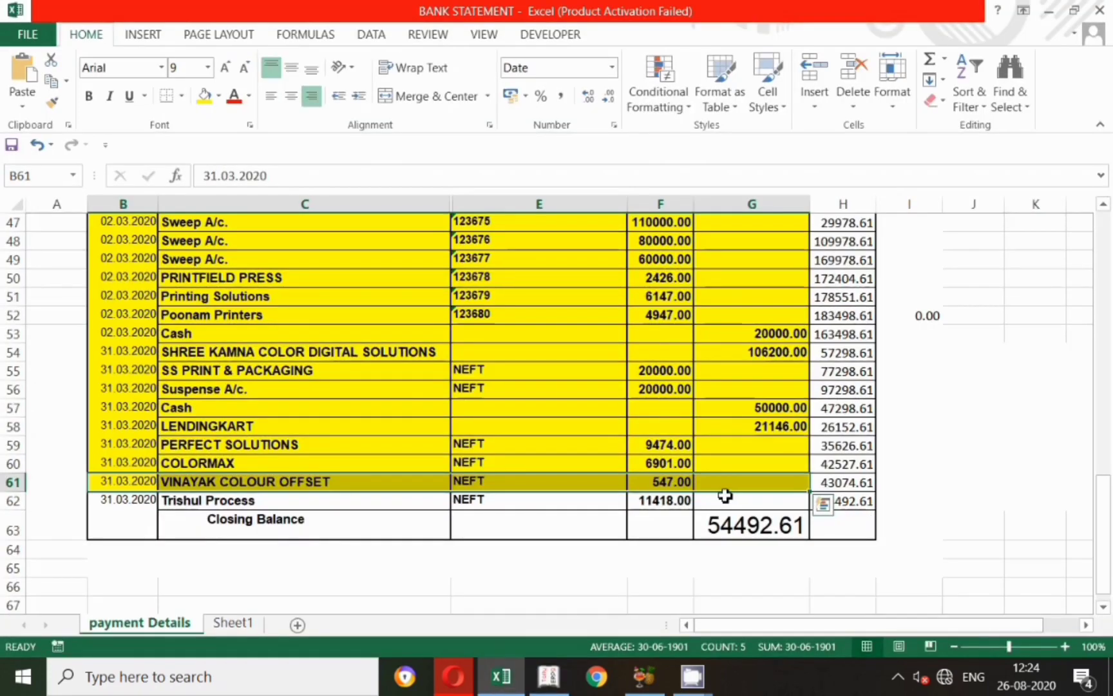
pyautogui.click(670, 501)
pyautogui.moveTo(144, 495); pyautogui.dragTo(779, 496)
pyautogui.click(204, 95)
pyautogui.hotkey('alt', 'Tab')
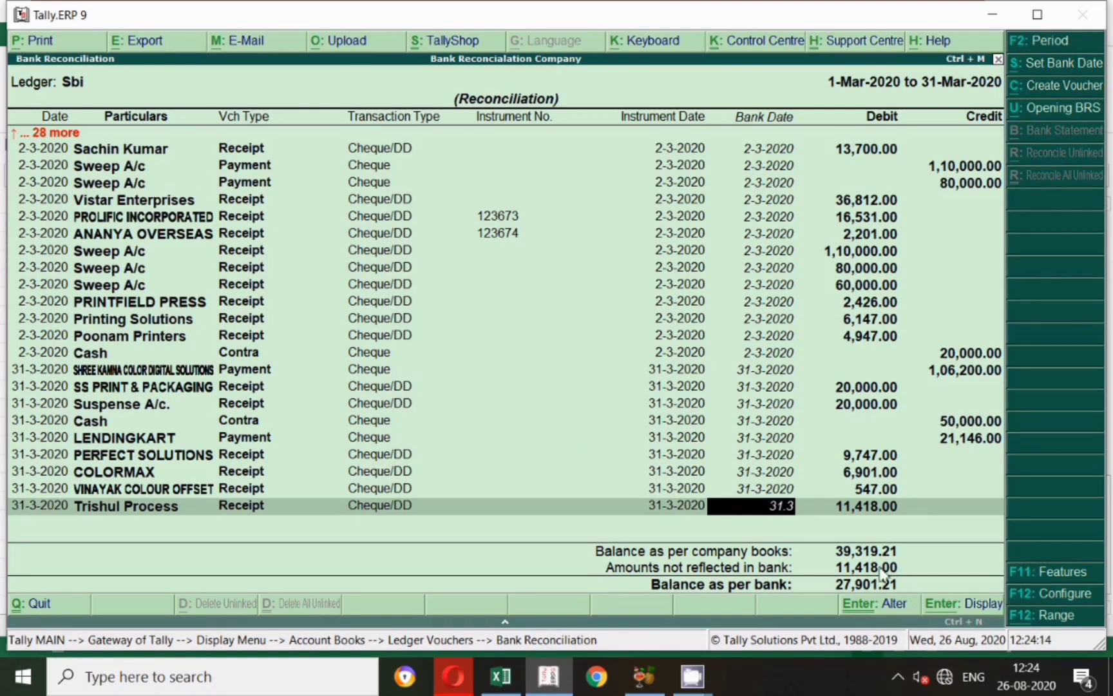
# Check the Excel statement for rows left unhighlighted and look up the 82000 SPARSH MEDIA receipt in Tally's reconciliation list.
pyautogui.hotkey('alt', 'Tab')
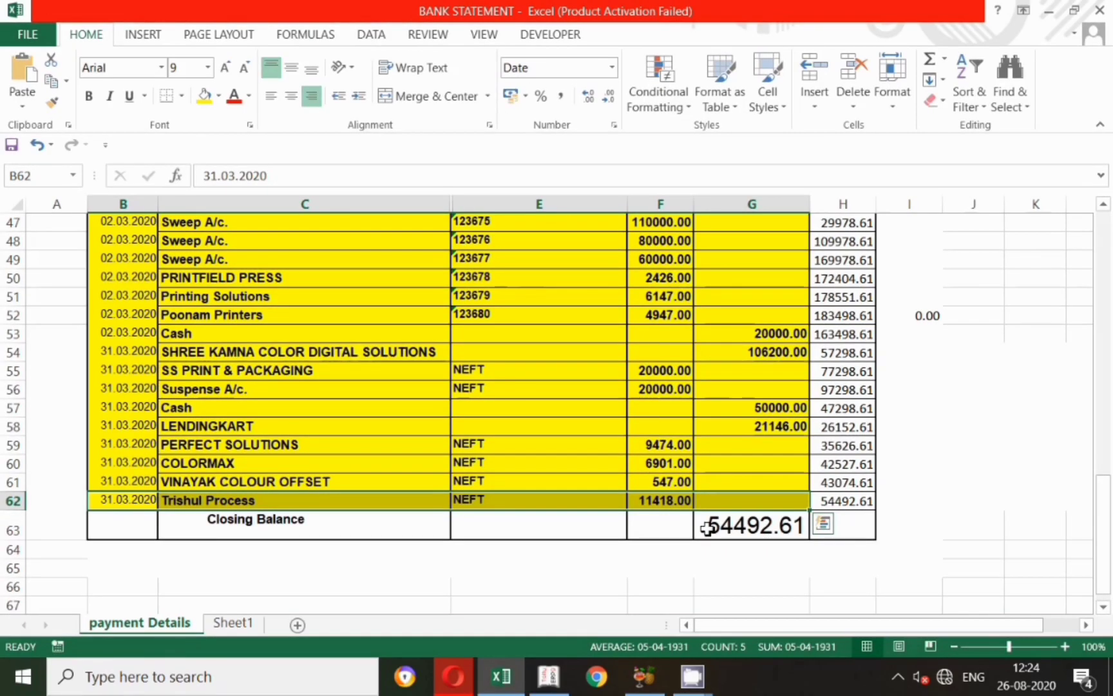
pyautogui.scroll(1, 693, 488)
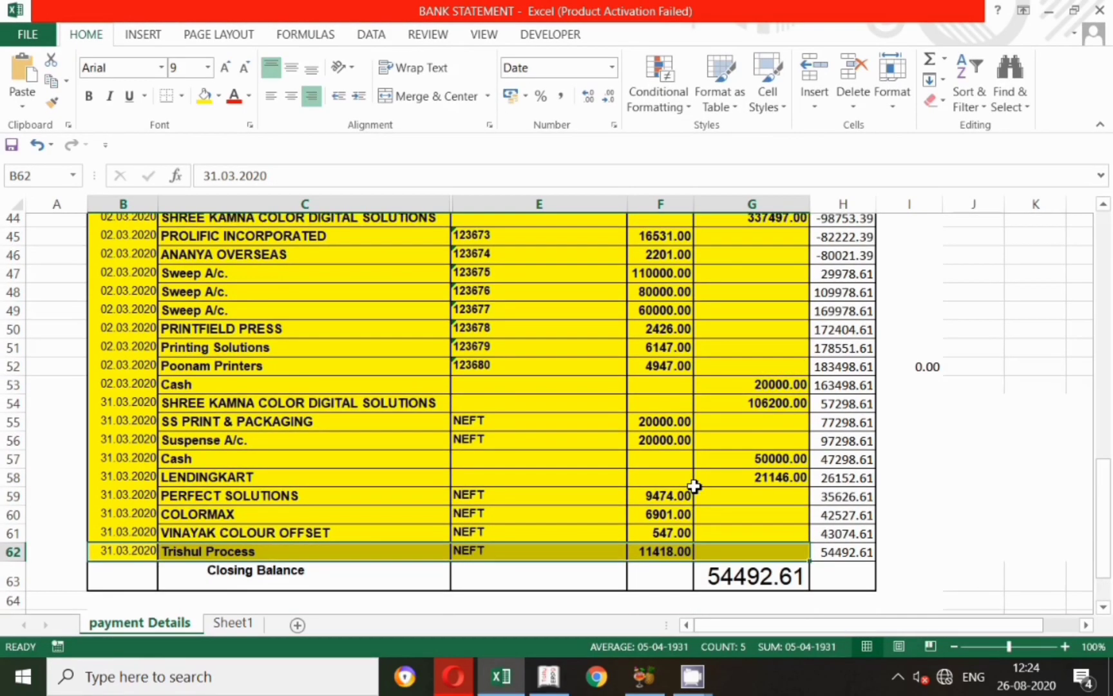
pyautogui.moveTo(1107, 507); pyautogui.dragTo(1111, 318)
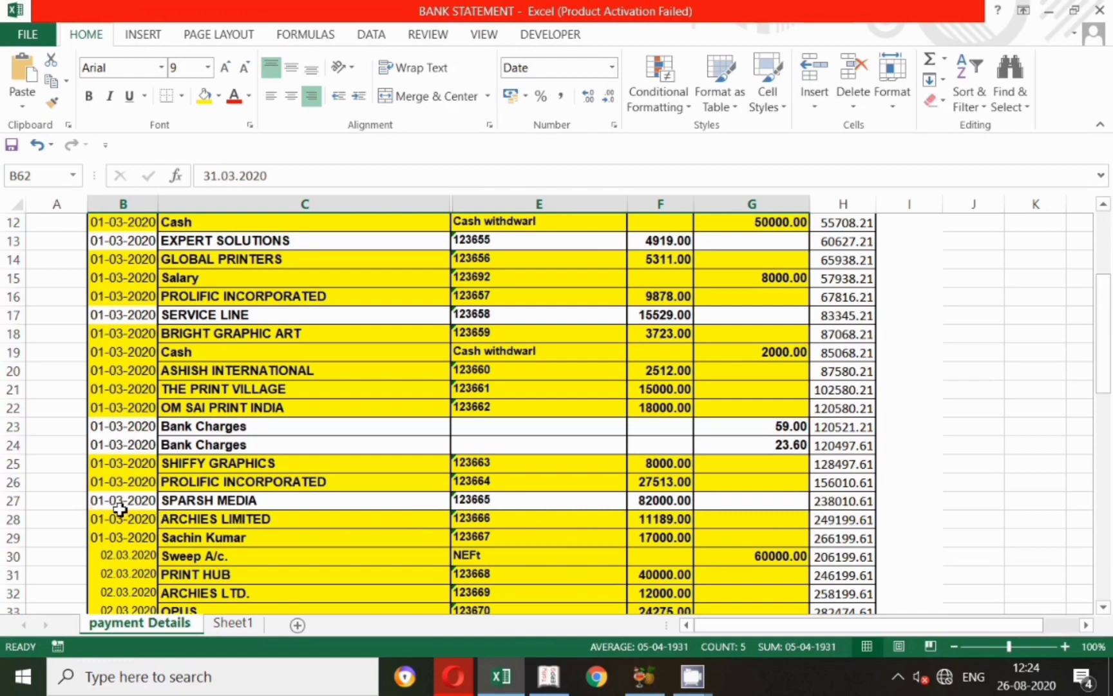
pyautogui.hotkey('alt', 'Tab')
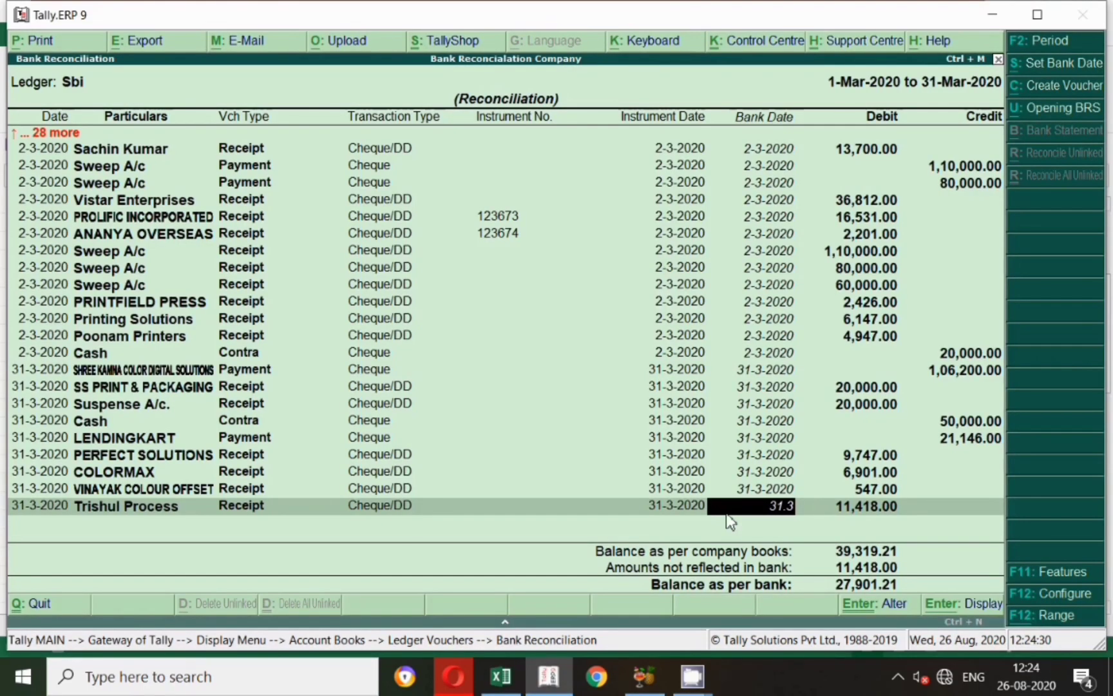
pyautogui.press('Up')
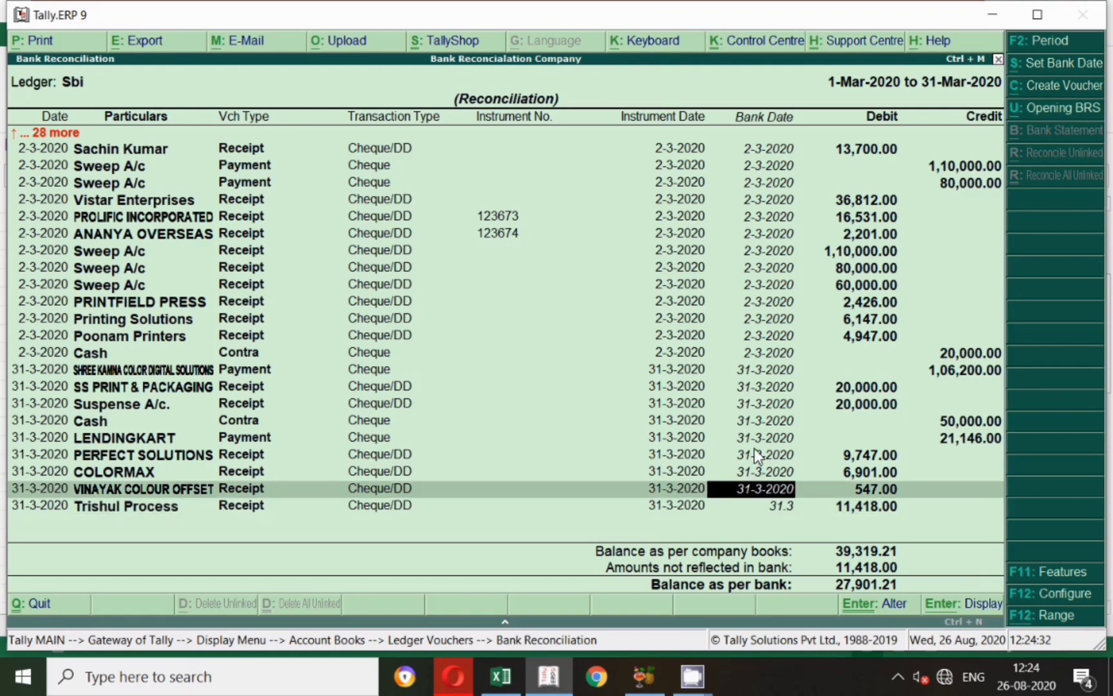
pyautogui.press('Up')
pyautogui.press('Up')
pyautogui.press('Up')
pyautogui.press('Up')
pyautogui.press('Up')
pyautogui.press('Up')
pyautogui.press('Up')
pyautogui.press('Up')
pyautogui.press('Up')
pyautogui.press('Up')
pyautogui.press('Up')
pyautogui.press('Up')
pyautogui.press('Up')
pyautogui.press('Up')
pyautogui.press('Up')
pyautogui.press('Up')
pyautogui.press('Up')
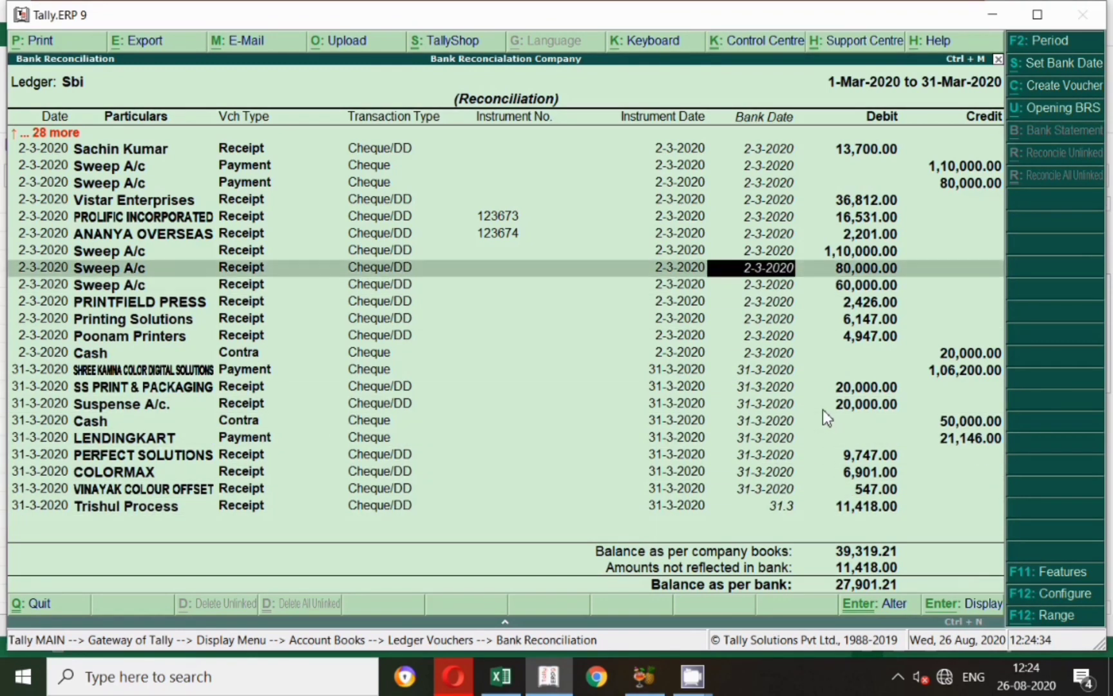
pyautogui.press('Up')
pyautogui.press('Up')
pyautogui.press('Up')
pyautogui.press('Up')
pyautogui.press('Up')
pyautogui.press('Up')
pyautogui.press('Up')
pyautogui.press('Up')
pyautogui.press('Up')
pyautogui.press('Up')
pyautogui.press('Up')
pyautogui.press('Up')
pyautogui.press('Up')
pyautogui.press('Up')
pyautogui.press('Up')
pyautogui.press('Up')
pyautogui.press('Up')
pyautogui.press('Up')
pyautogui.press('Up')
pyautogui.press('Up')
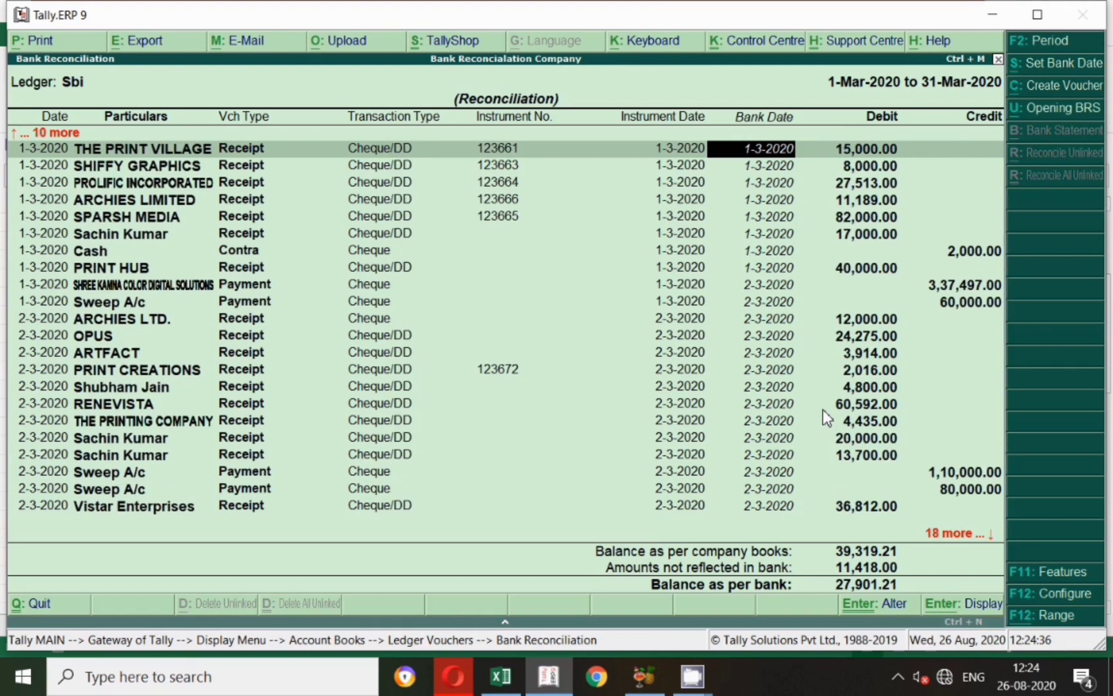
pyautogui.press('Down')
pyautogui.press('Down')
pyautogui.press('Down')
pyautogui.press('Down')
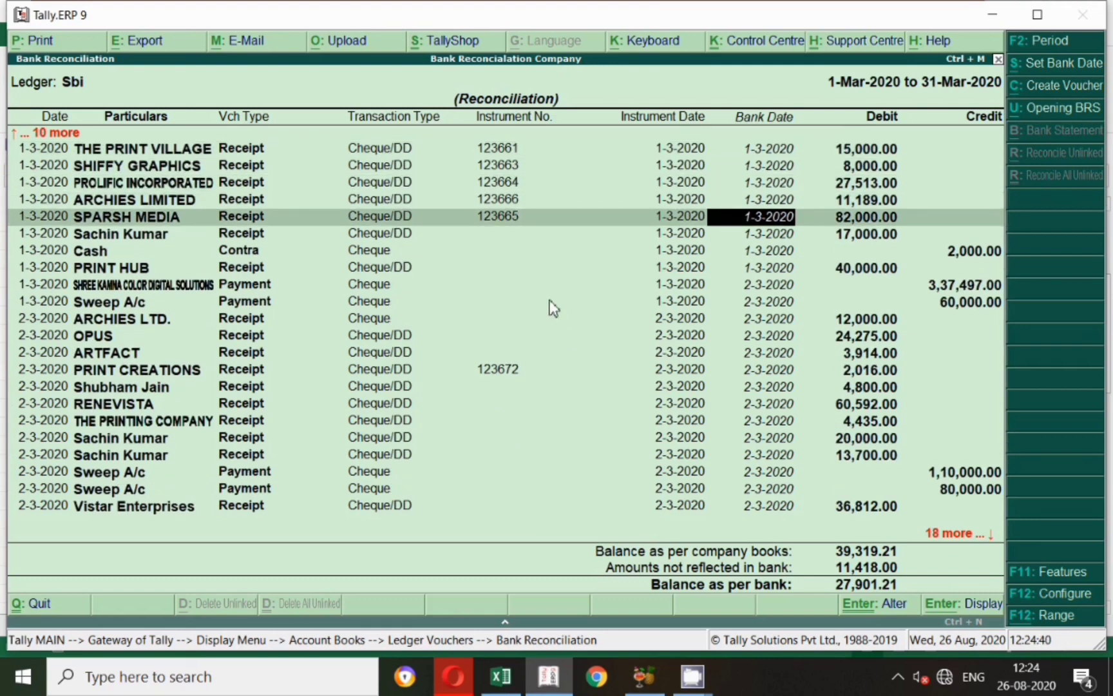
pyautogui.hotkey('alt', 'Tab')
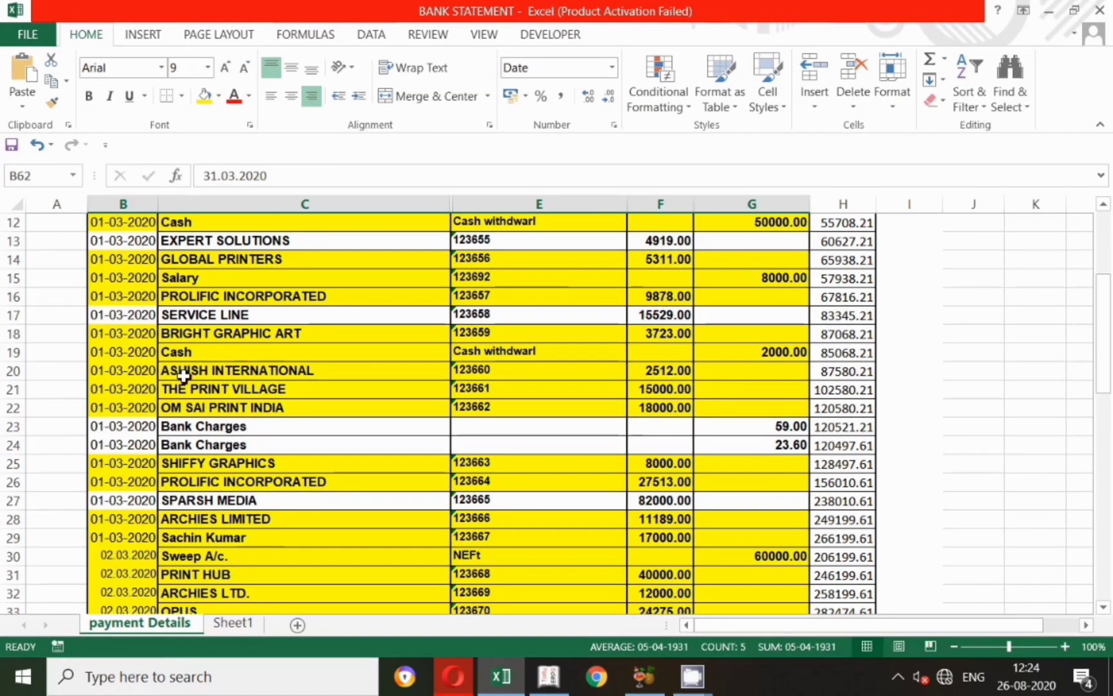
# Highlight the SPARSH MEDIA row yellow in the Excel statement.
pyautogui.moveTo(103, 500); pyautogui.dragTo(722, 503)
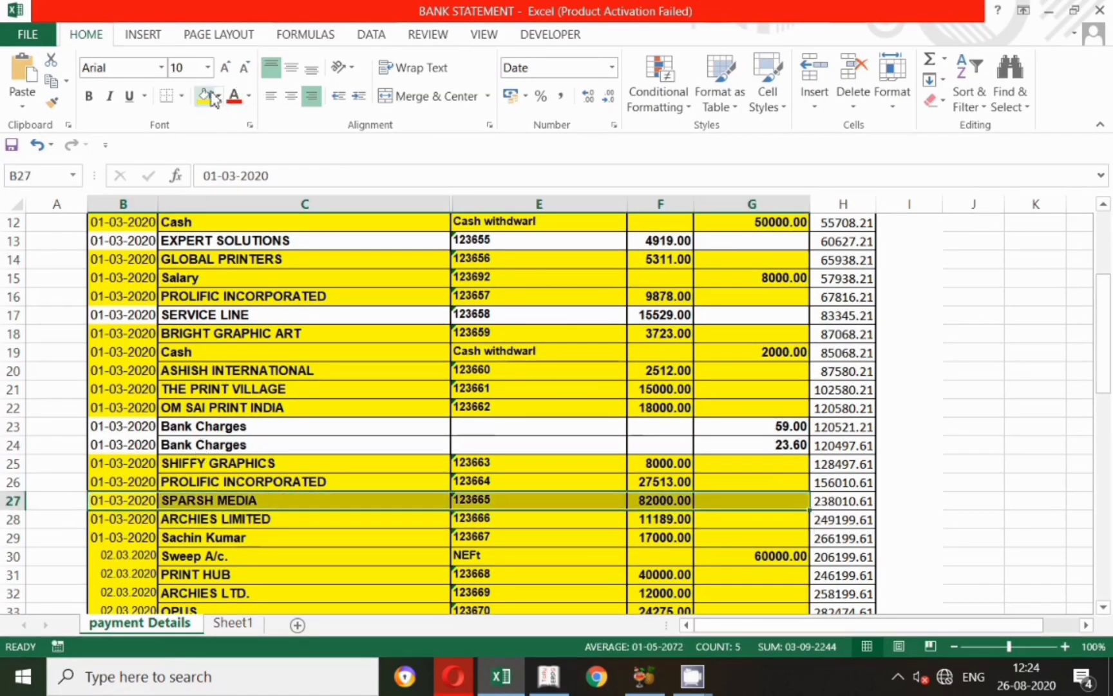
pyautogui.scroll(1, 761, 461)
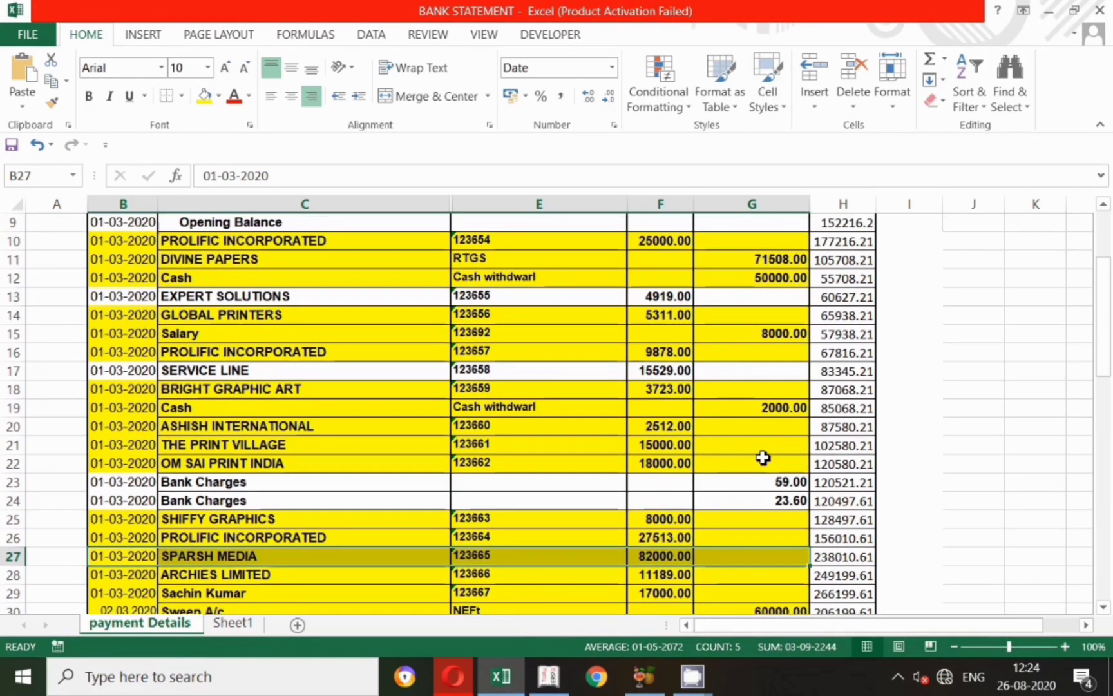
# Look up the 4919 EXPERT SOLUTIONS receipt in Tally's reconciliation list to match it with the Excel statement.
pyautogui.click(125, 298)
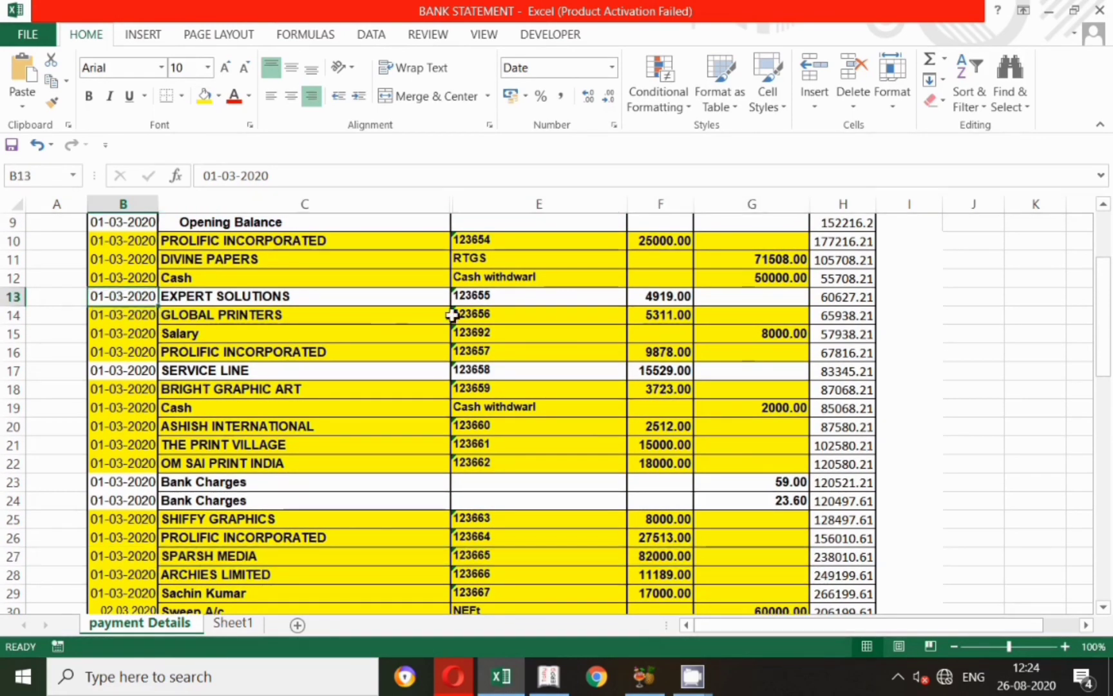
pyautogui.hotkey('alt', 'Tab')
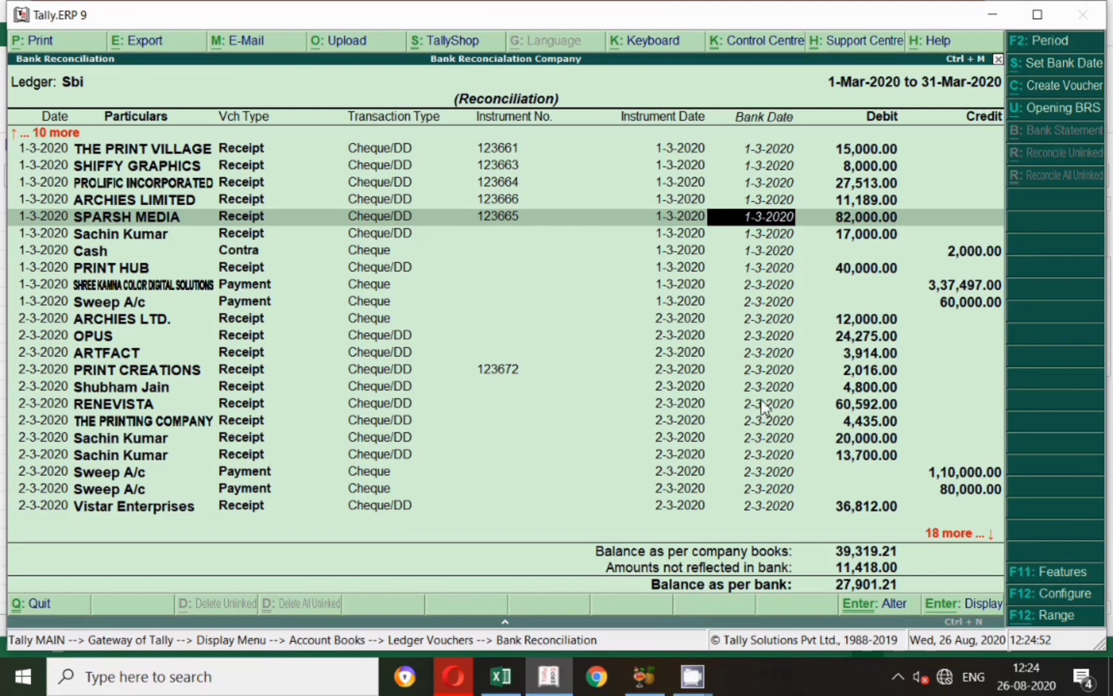
pyautogui.press('Up')
pyautogui.press('Up')
pyautogui.press('Up')
pyautogui.press('Up')
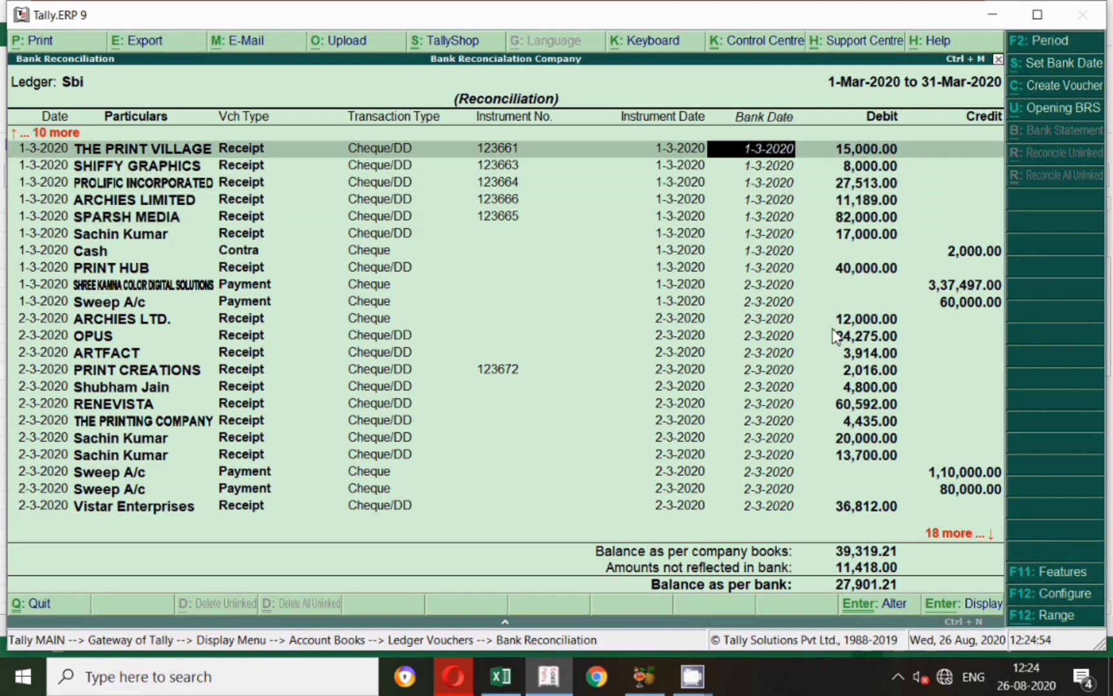
pyautogui.press('Up')
pyautogui.press('Up')
pyautogui.press('Up')
pyautogui.press('Up')
pyautogui.press('Up')
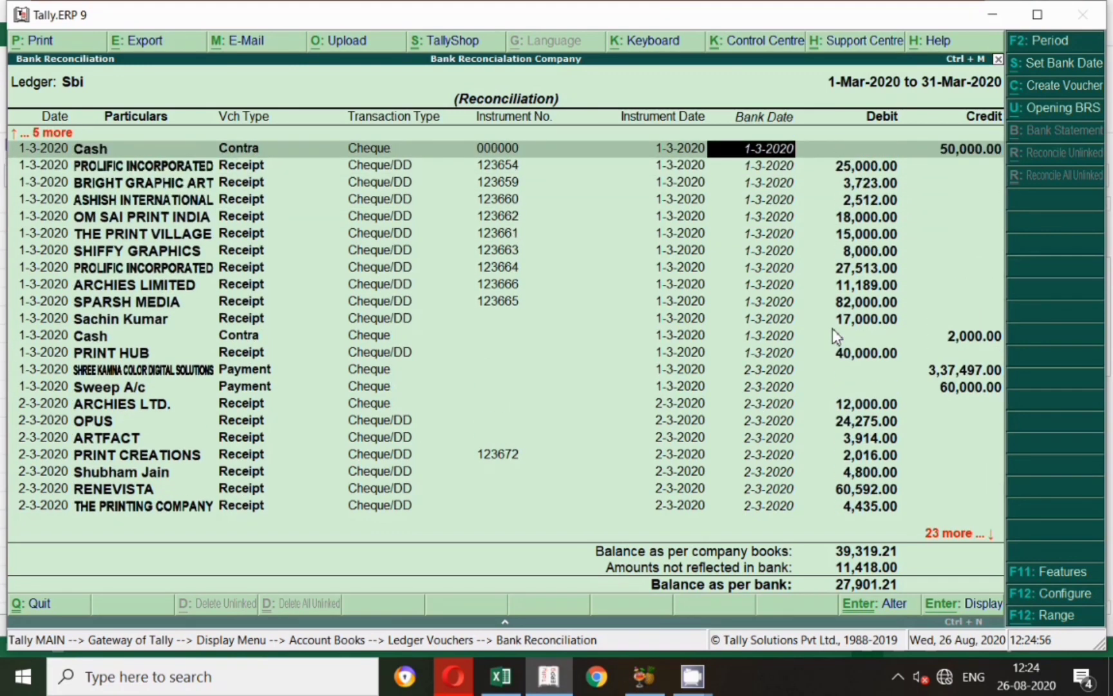
pyautogui.press('Up')
pyautogui.press('Up')
pyautogui.press('Up')
pyautogui.press('Up')
pyautogui.press('Up')
pyautogui.press('Down')
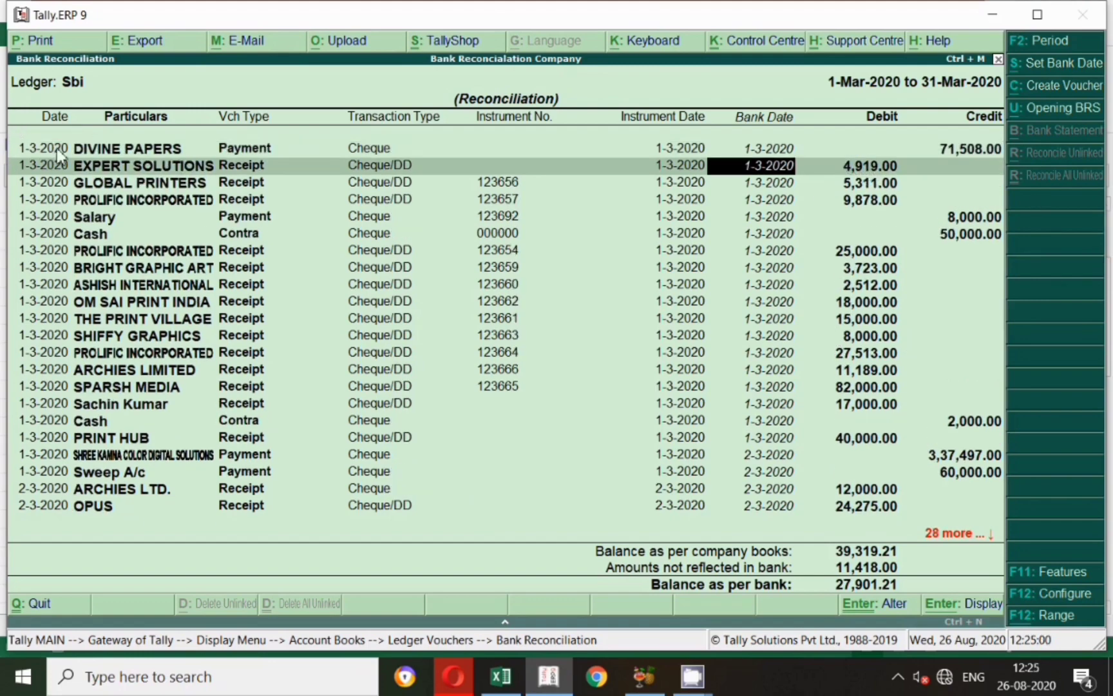
# Switch to the Excel statement and highlight the EXPERT SOLUTIONS row yellow.
pyautogui.hotkey('alt', 'Tab')
pyautogui.moveTo(112, 296); pyautogui.dragTo(747, 297)
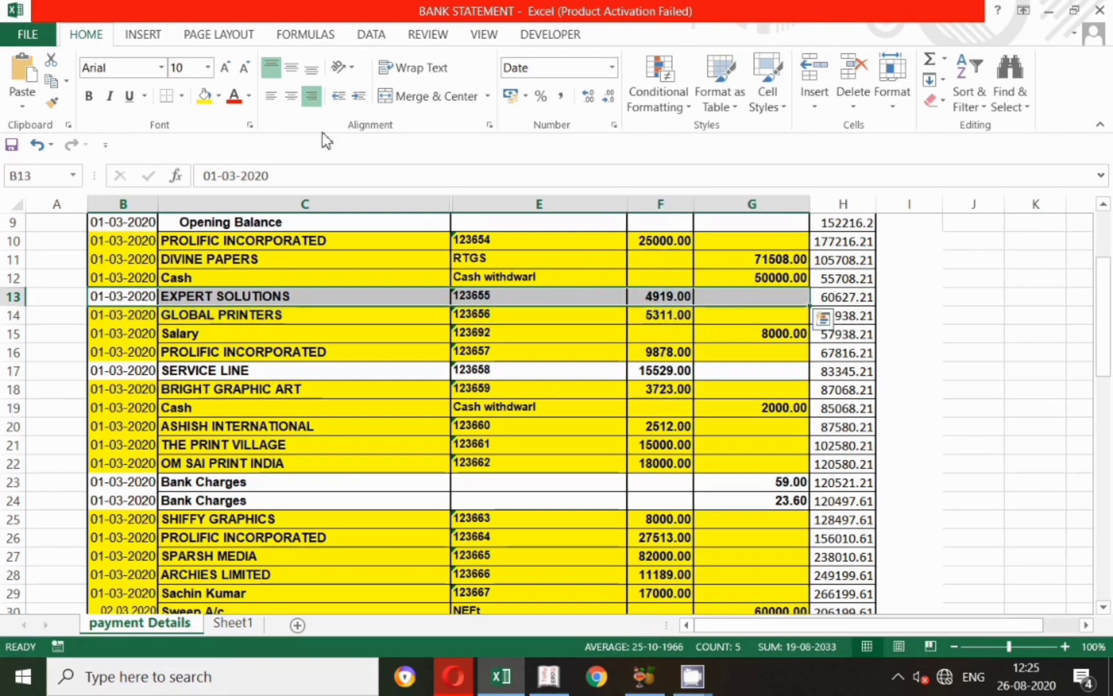
pyautogui.click(201, 98)
# Check Tally's reconciliation list for a 15529 SERVICE LINE entry matching the unhighlighted Excel row.
pyautogui.scroll(3, 709, 410)
pyautogui.scroll(-3, 711, 411)
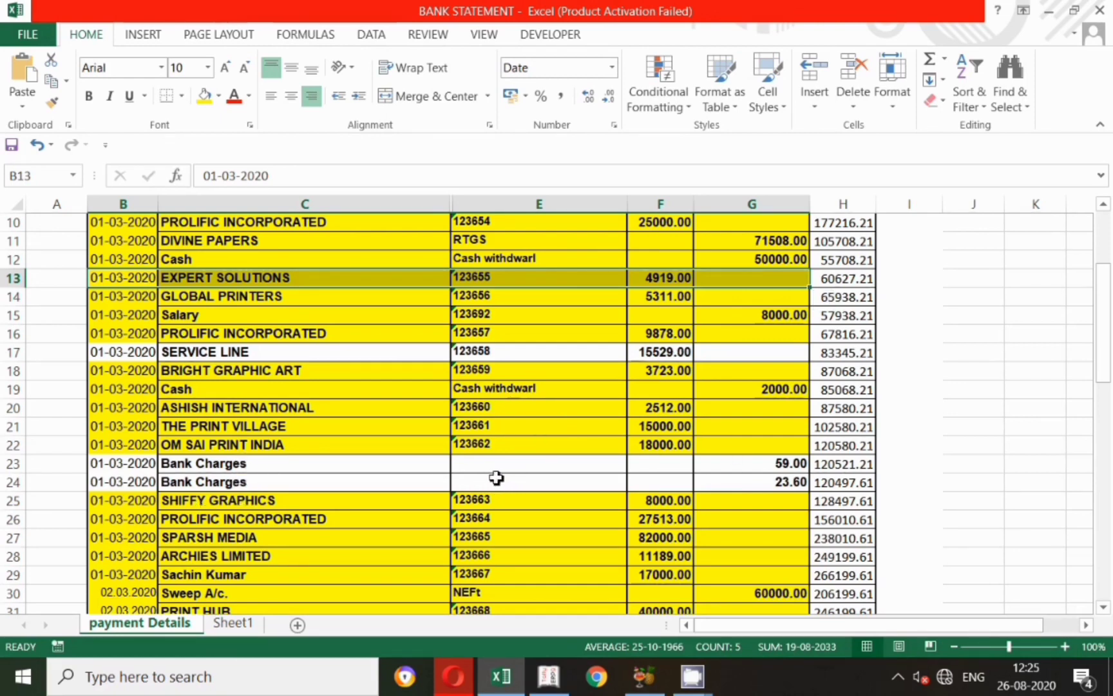
pyautogui.hotkey('alt', 'Tab')
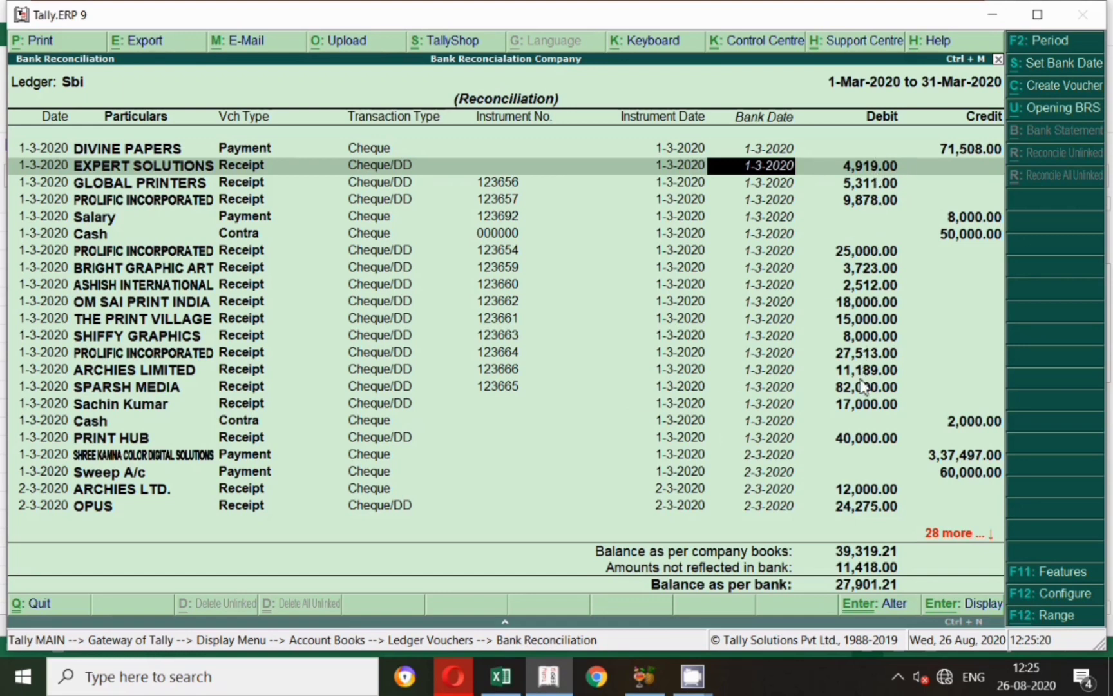
pyautogui.press('Up')
pyautogui.press('Down')
pyautogui.press('Down')
pyautogui.press('Down')
pyautogui.press('Down')
pyautogui.press('Down')
pyautogui.press('Down')
pyautogui.press('Down')
pyautogui.press('Down')
pyautogui.press('Down')
pyautogui.press('Down')
pyautogui.press('Down')
pyautogui.press('Down')
pyautogui.press('Down')
pyautogui.press('Down')
pyautogui.press('Down')
pyautogui.press('Down')
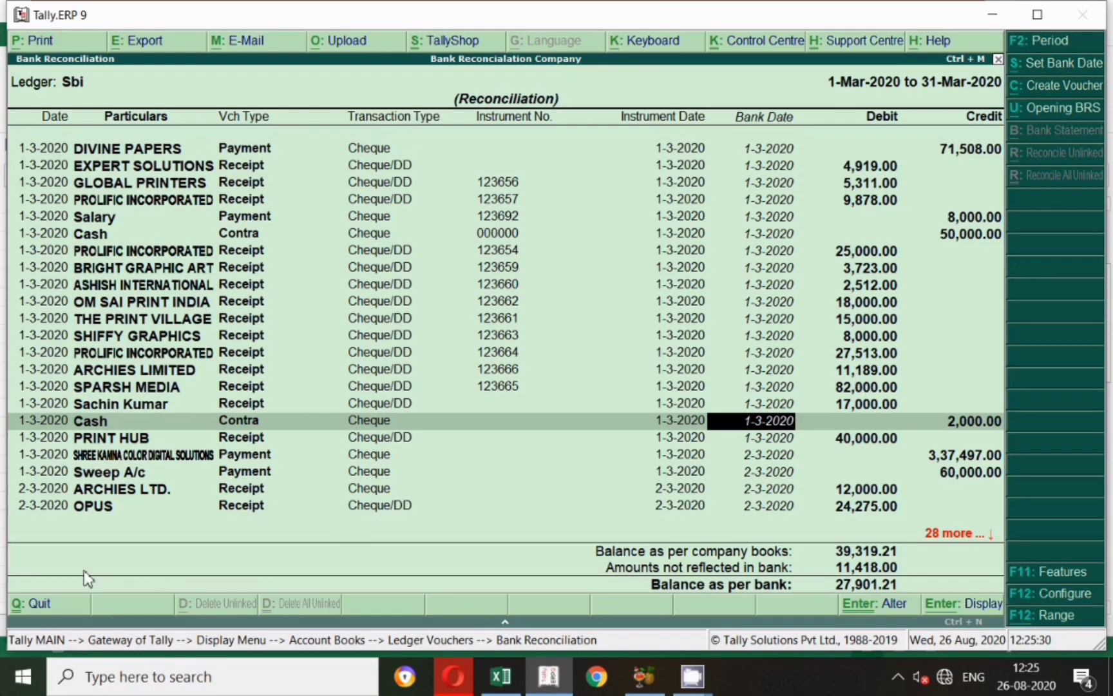
pyautogui.hotkey('alt', 'Tab')
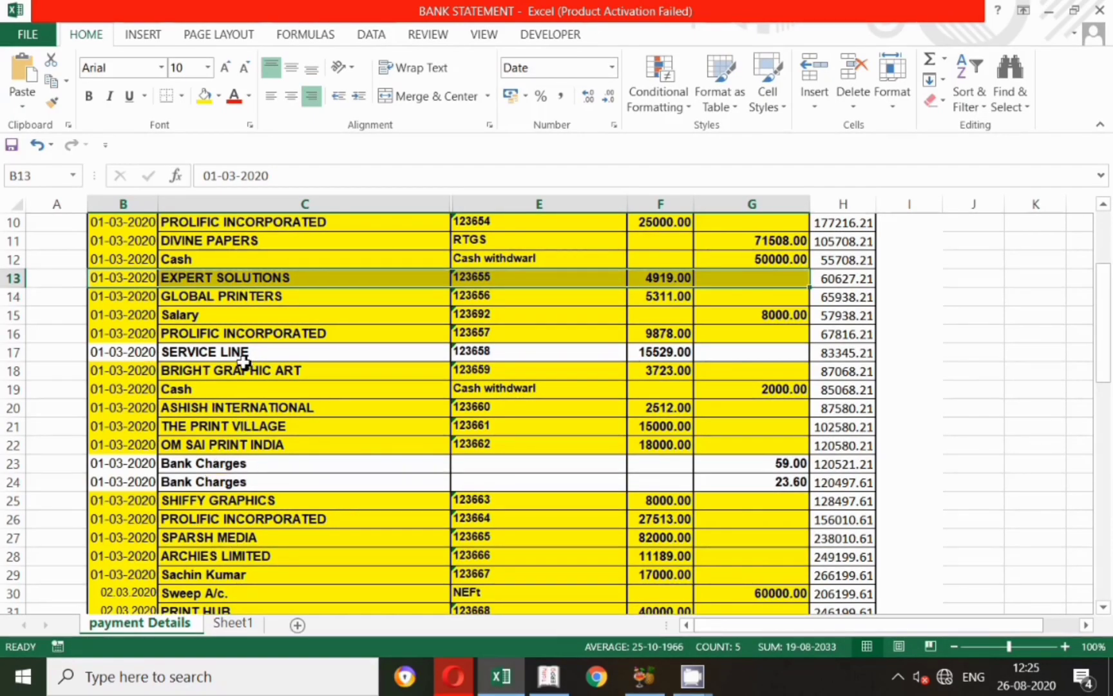
pyautogui.hotkey('alt', 'Tab')
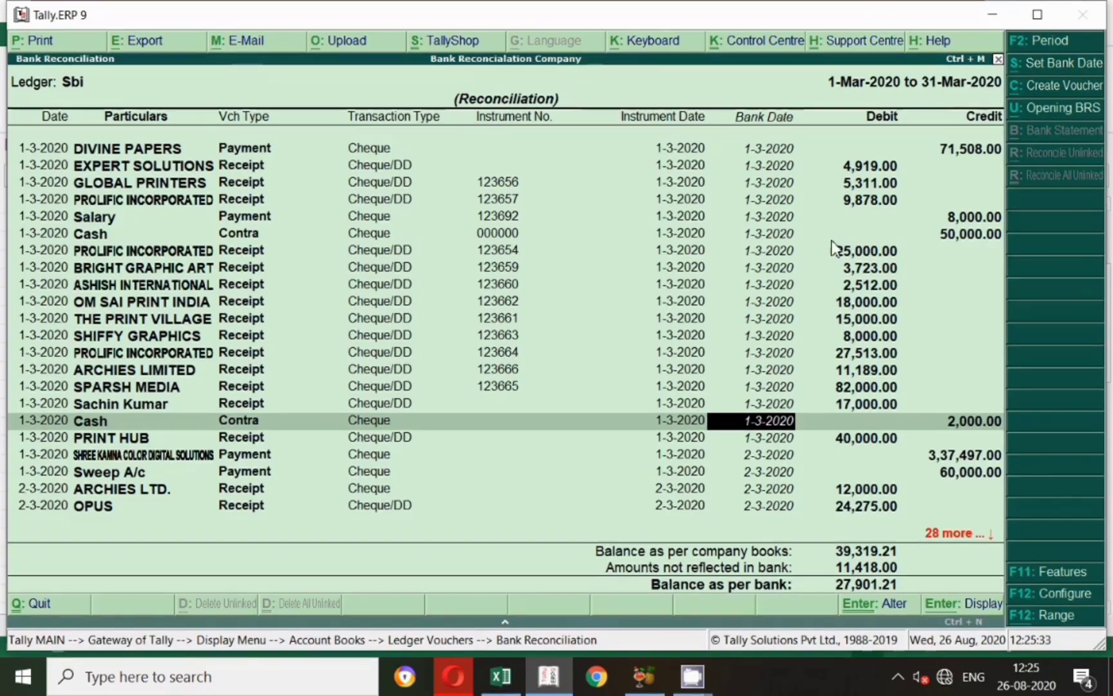
# Create a Receipt voucher from Tally's bank reconciliation, accepting the reconciliation so far and dating the voucher 1-3-2020.
pyautogui.click(1034, 92)
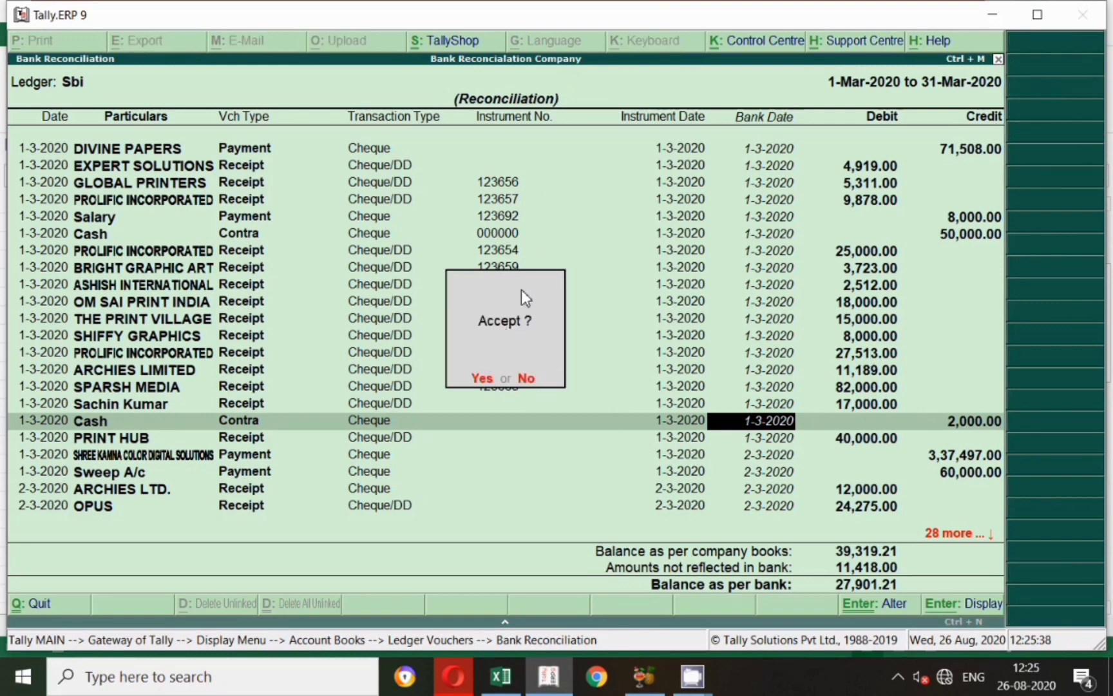
pyautogui.press('y')
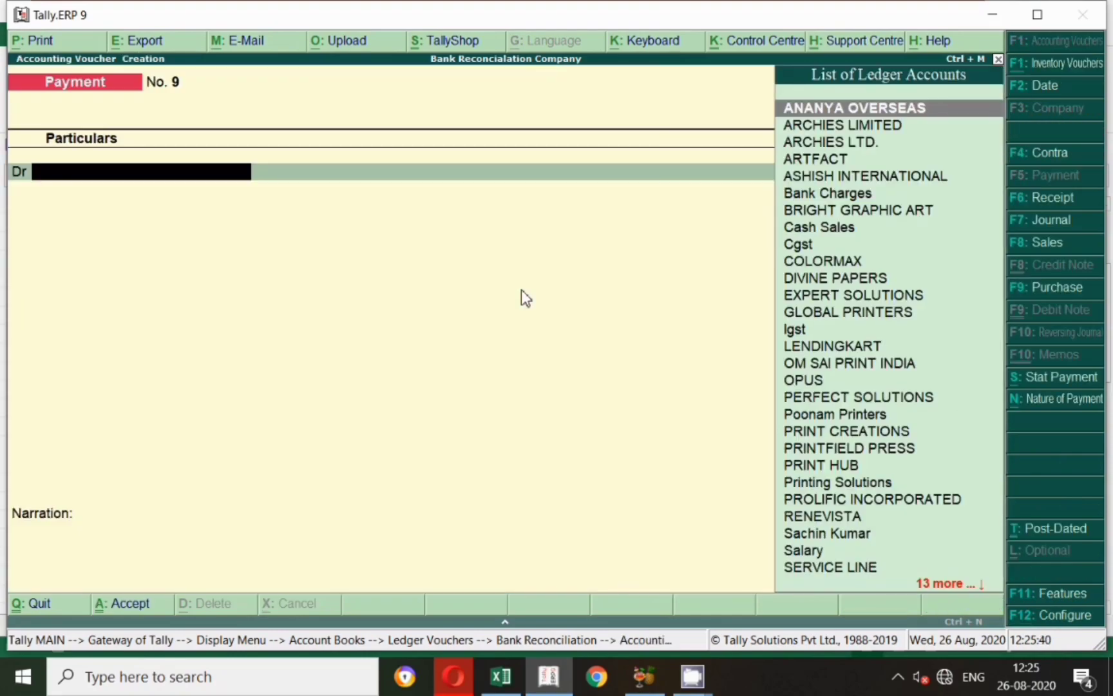
pyautogui.hotkey('alt', 'Tab')
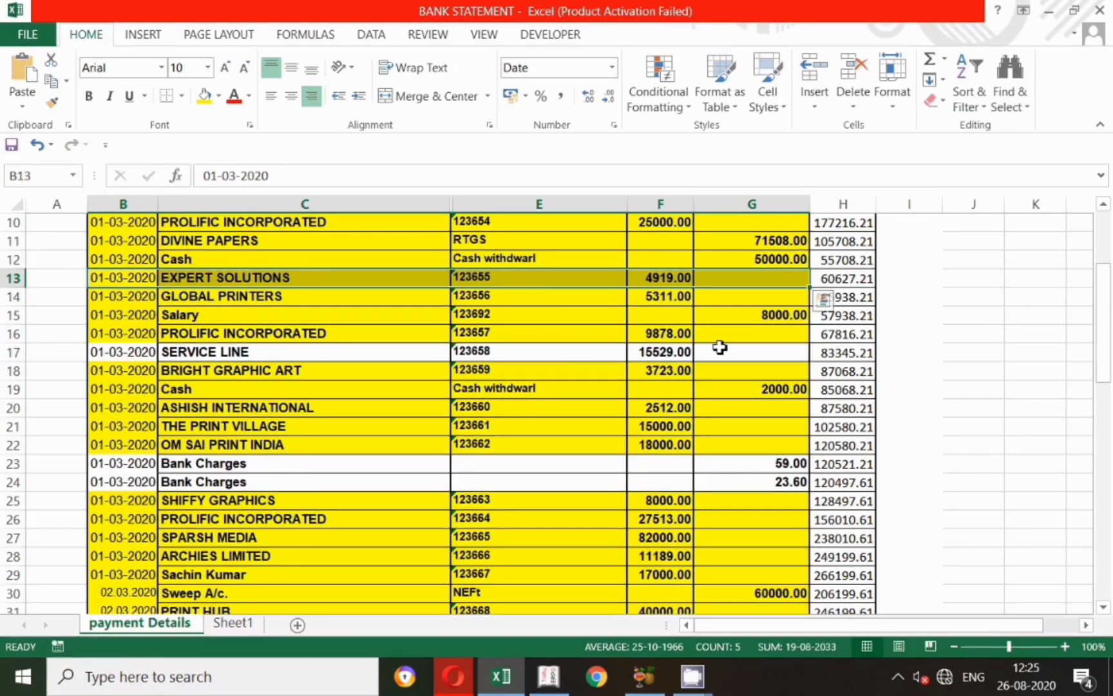
pyautogui.scroll(1, 728, 348)
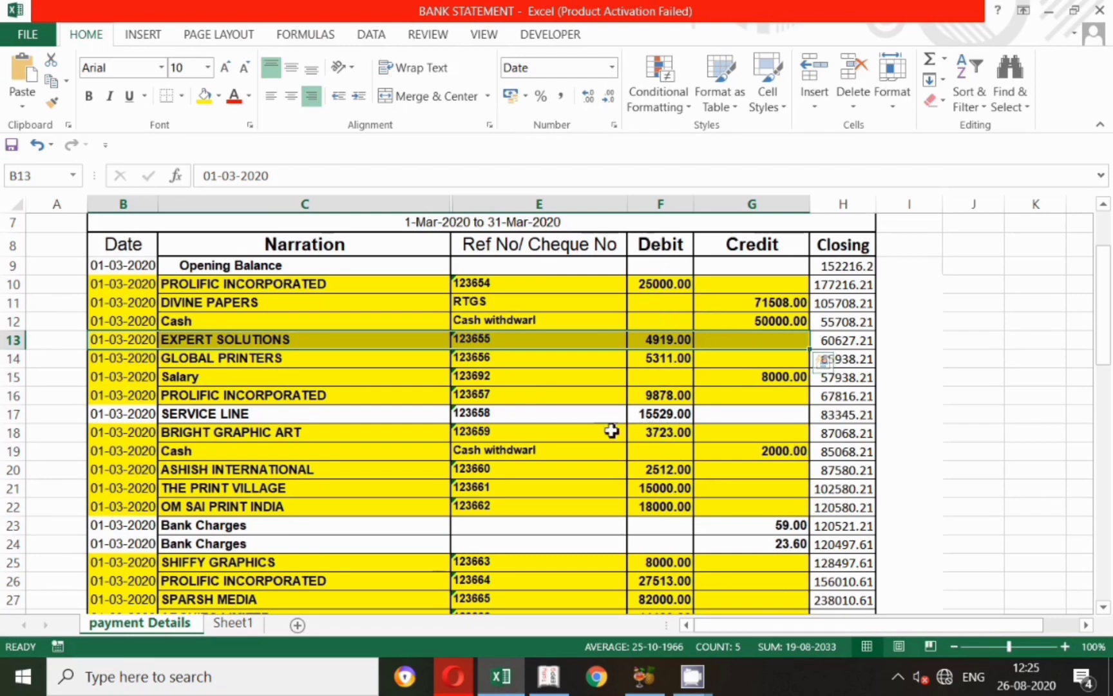
pyautogui.hotkey('alt', 'Tab')
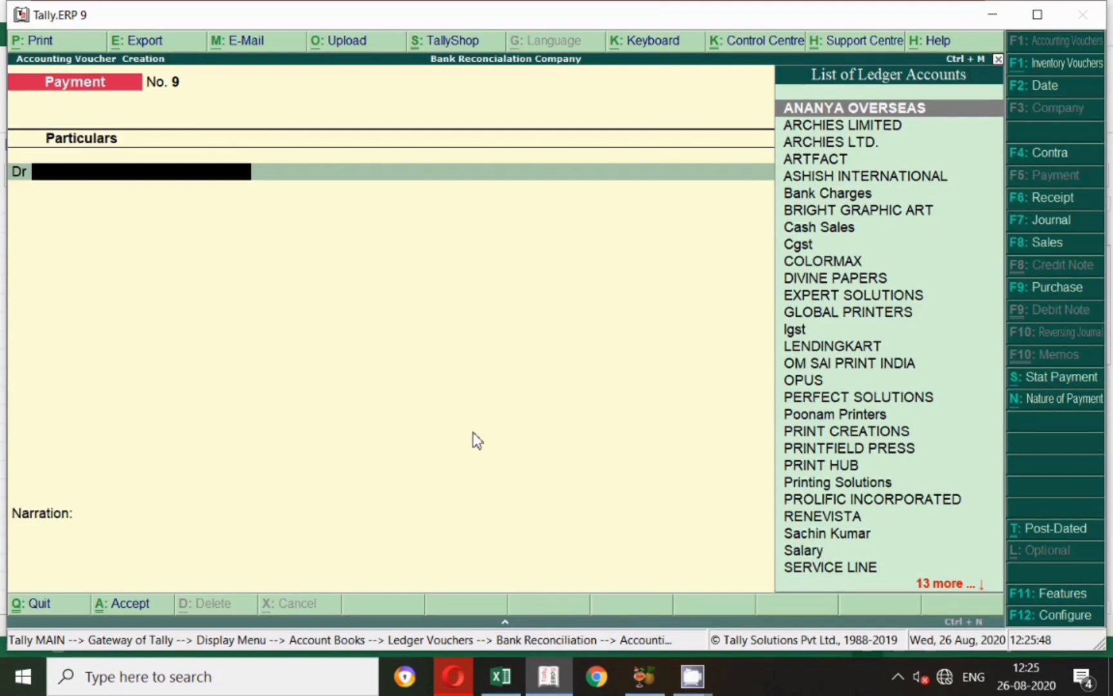
pyautogui.press('F2')
pyautogui.write('1-3')
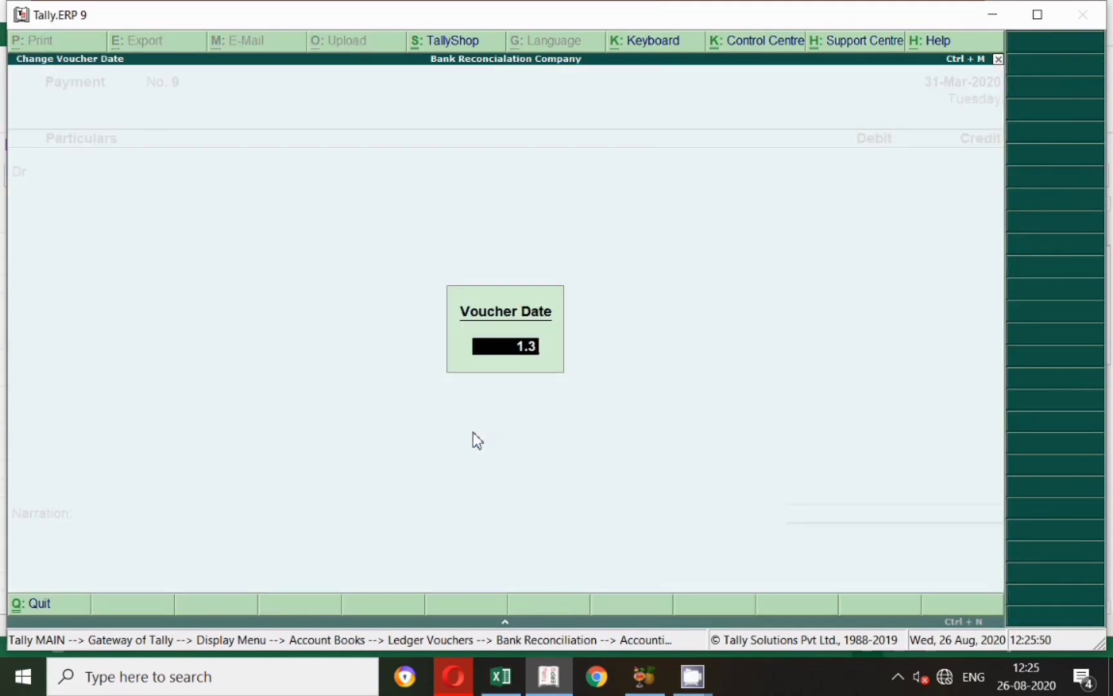
pyautogui.press('Return')
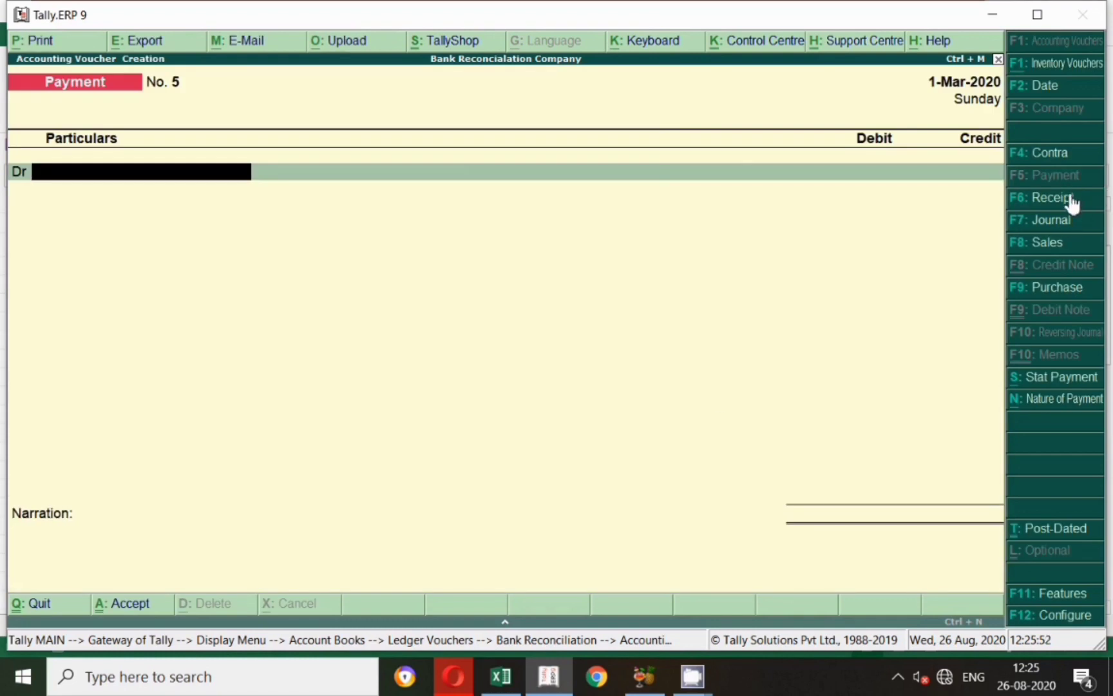
pyautogui.click(1040, 206)
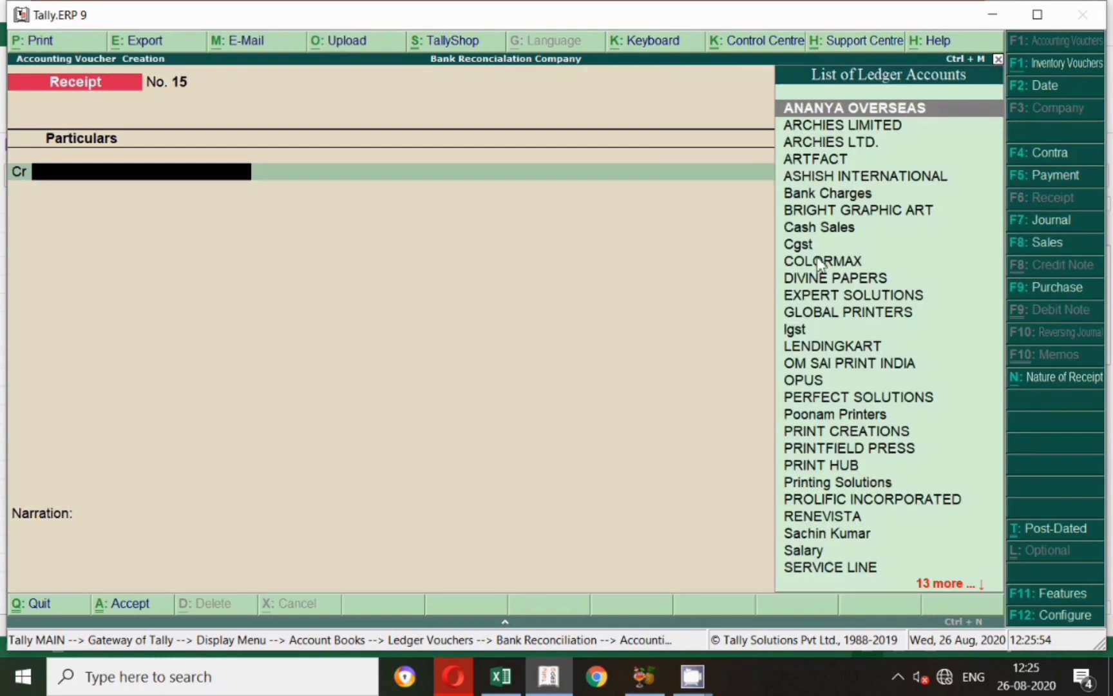
# Credit the SERVICE LINE ledger with 15529 in the receipt, taking the party and amount from the Excel statement.
pyautogui.hotkey('alt', 'Tab')
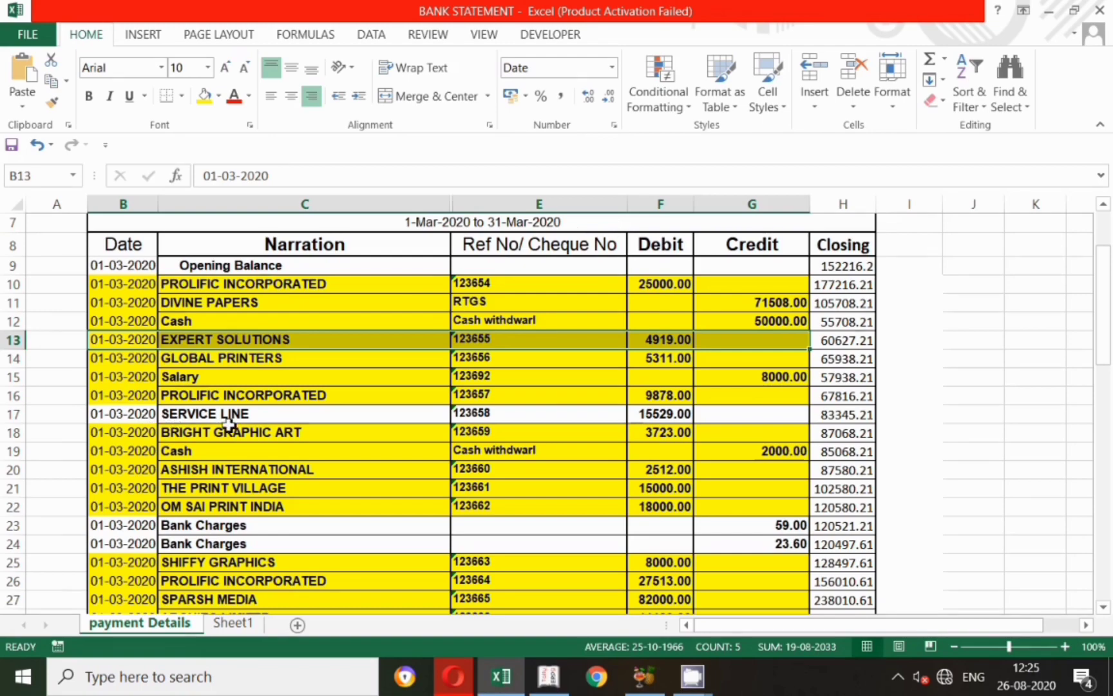
pyautogui.hotkey('alt', 'Tab')
pyautogui.write('Ser')
pyautogui.press('Return')
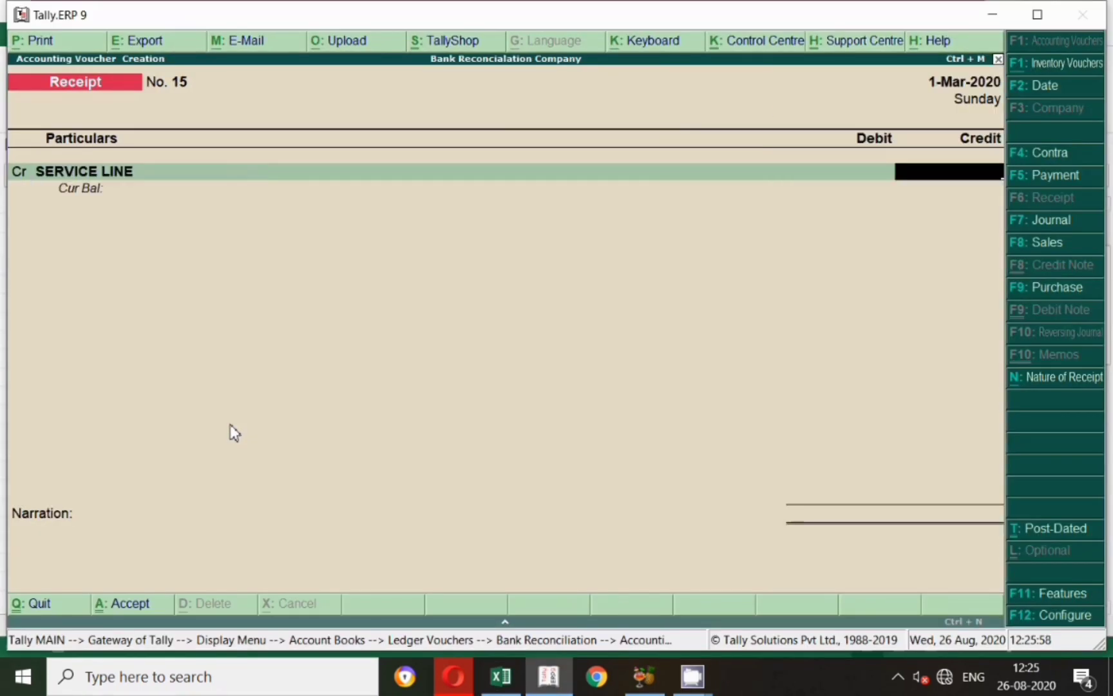
pyautogui.hotkey('alt', 'Tab')
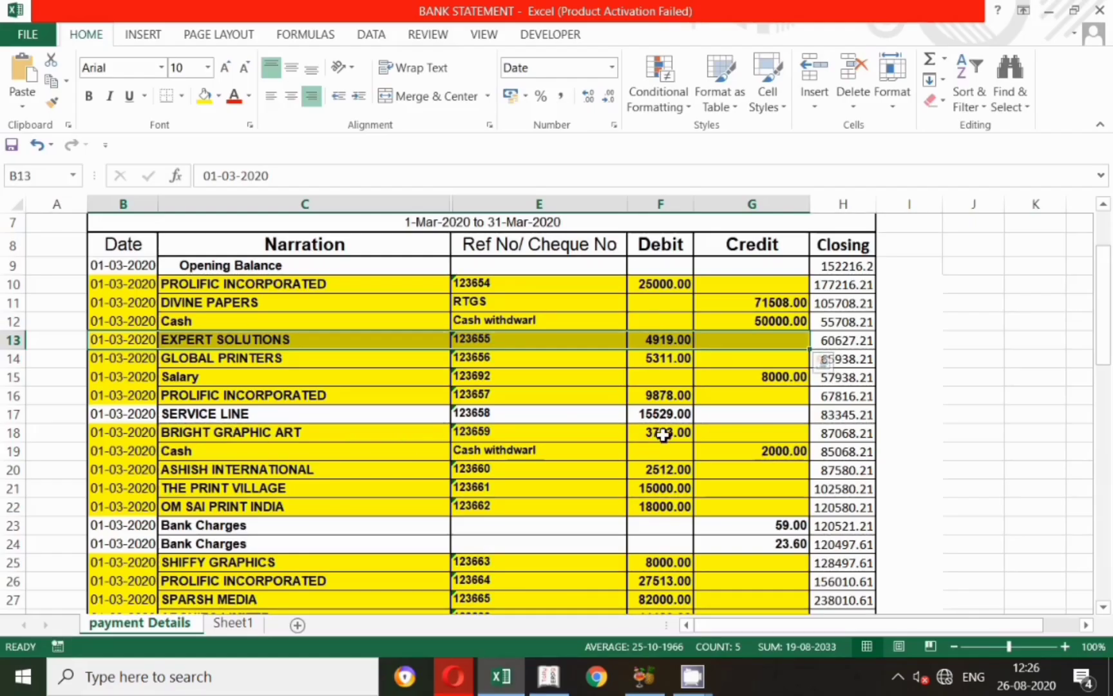
pyautogui.hotkey('alt', 'Tab')
pyautogui.write('15,52')
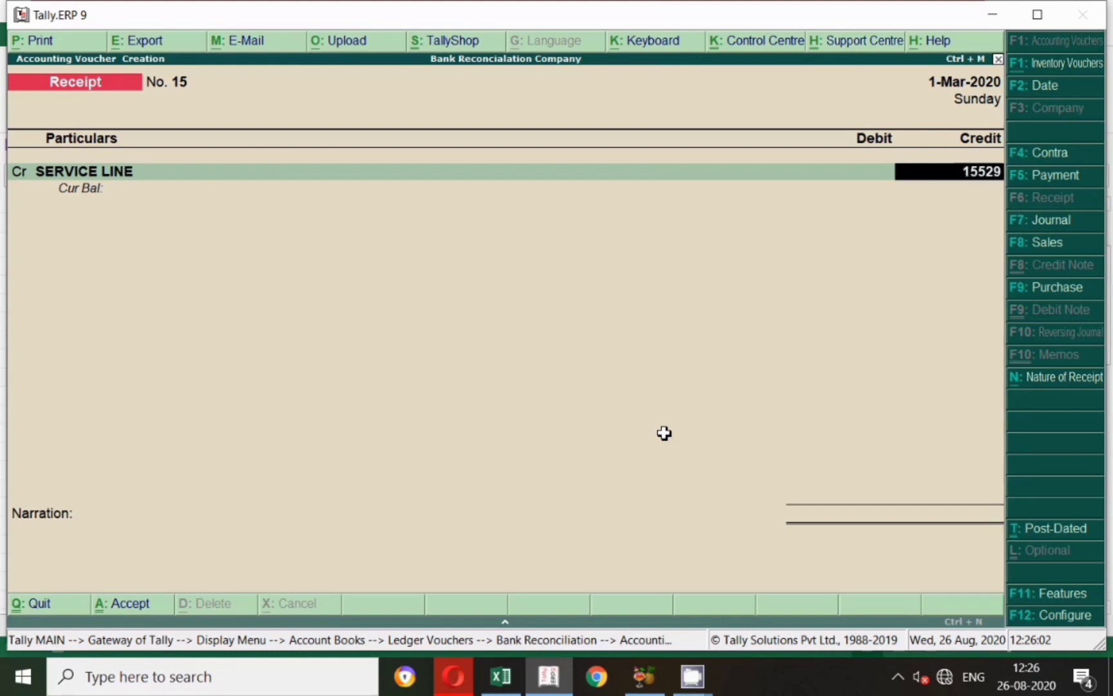
pyautogui.write('9')
# Allocate the SERVICE LINE amount as New Ref 15 and debit the Sbi ledger with 15,529.00.
pyautogui.press('Return')
pyautogui.press('Up')
pyautogui.press('Return')
pyautogui.press('Return')
pyautogui.press('Return')
pyautogui.press('Return')
pyautogui.press('Return')
pyautogui.press('Return')
pyautogui.press('Return')
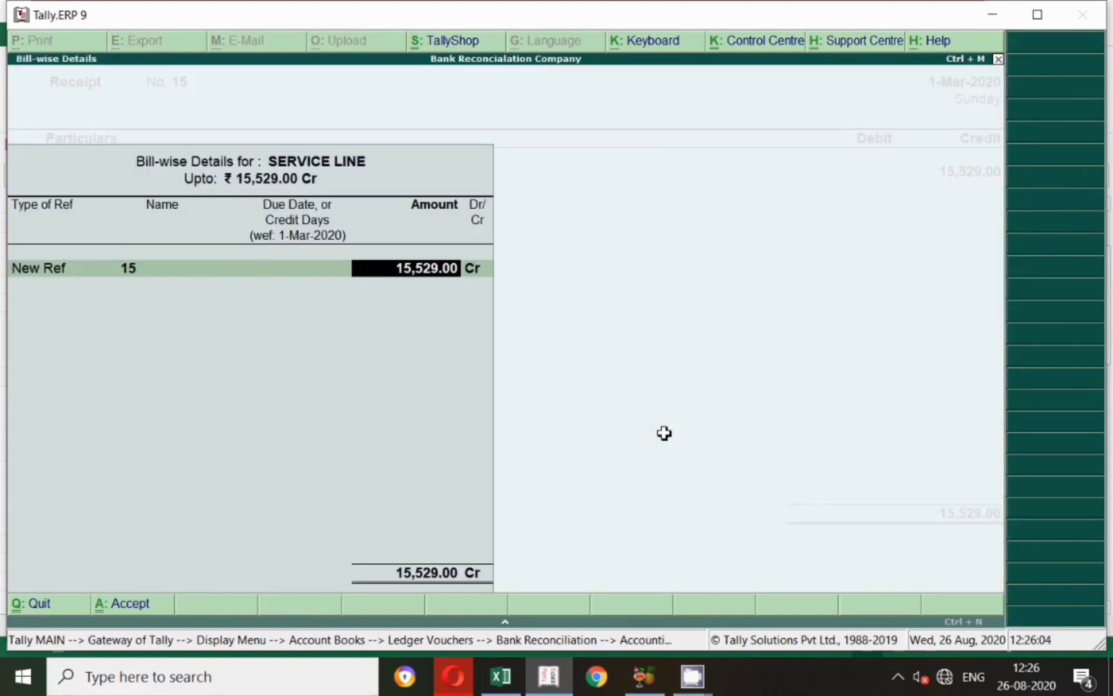
pyautogui.press('Return')
pyautogui.press('Return')
pyautogui.press('Return')
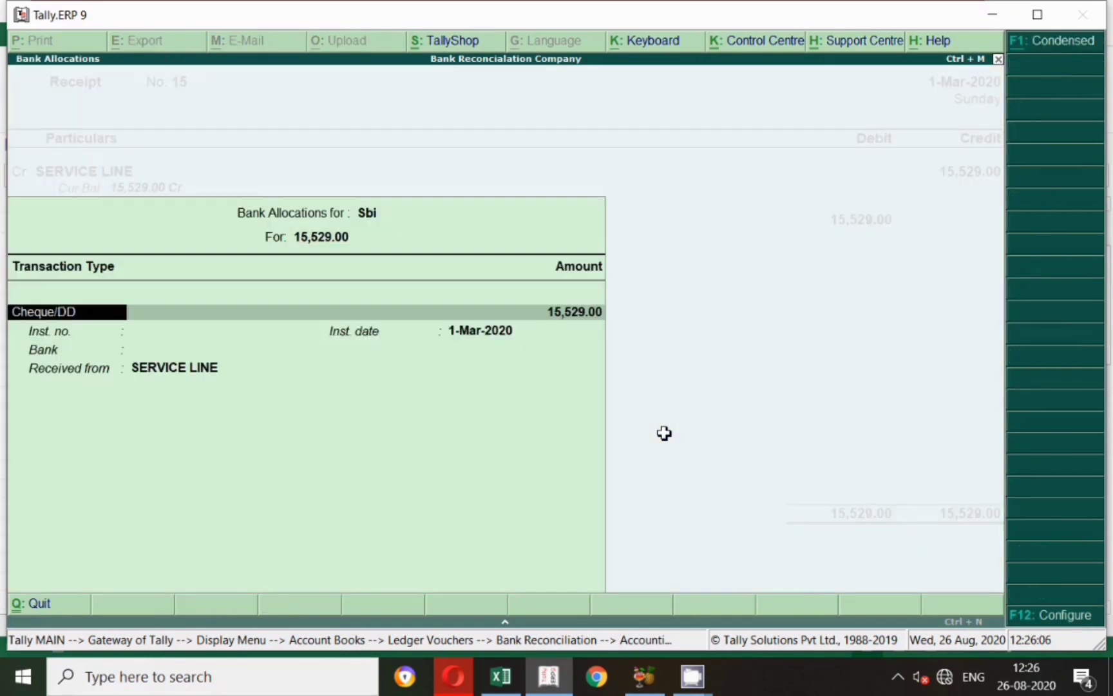
# Enter 123658 from the Excel statement as the Cheque/DD instrument number and save the SERVICE LINE receipt.
pyautogui.hotkey('alt', 'Tab')
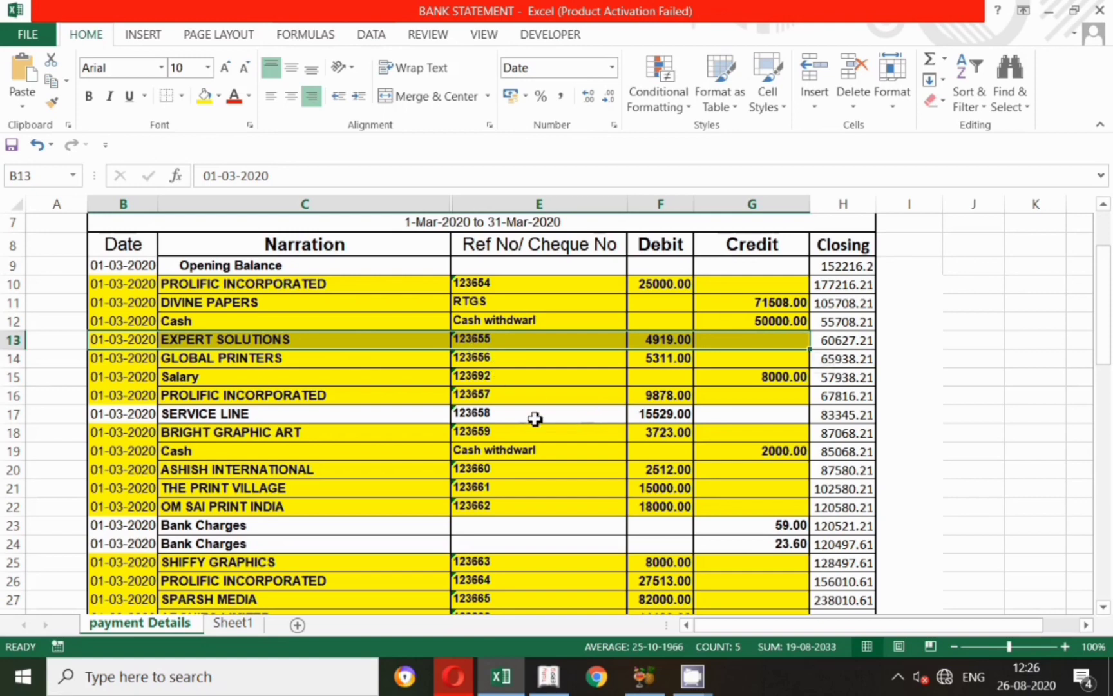
pyautogui.hotkey('alt', 'Tab')
pyautogui.write('12')
pyautogui.press('Return')
pyautogui.press('Return')
pyautogui.press('Return')
pyautogui.press('Return')
pyautogui.press('Return')
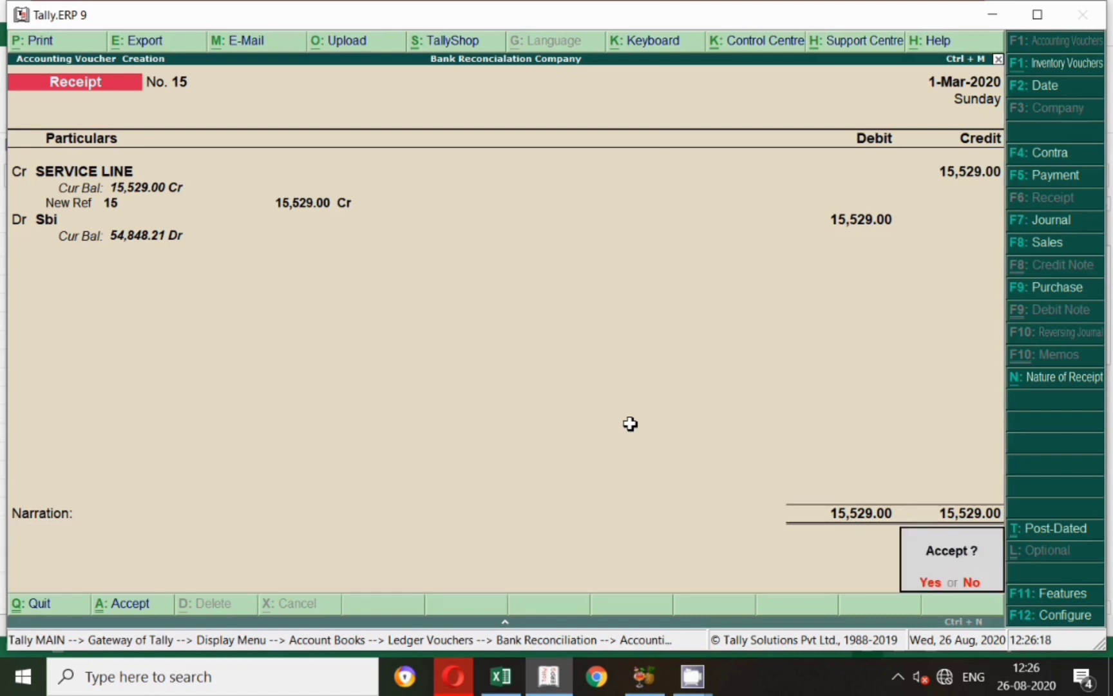
pyautogui.press('Return')
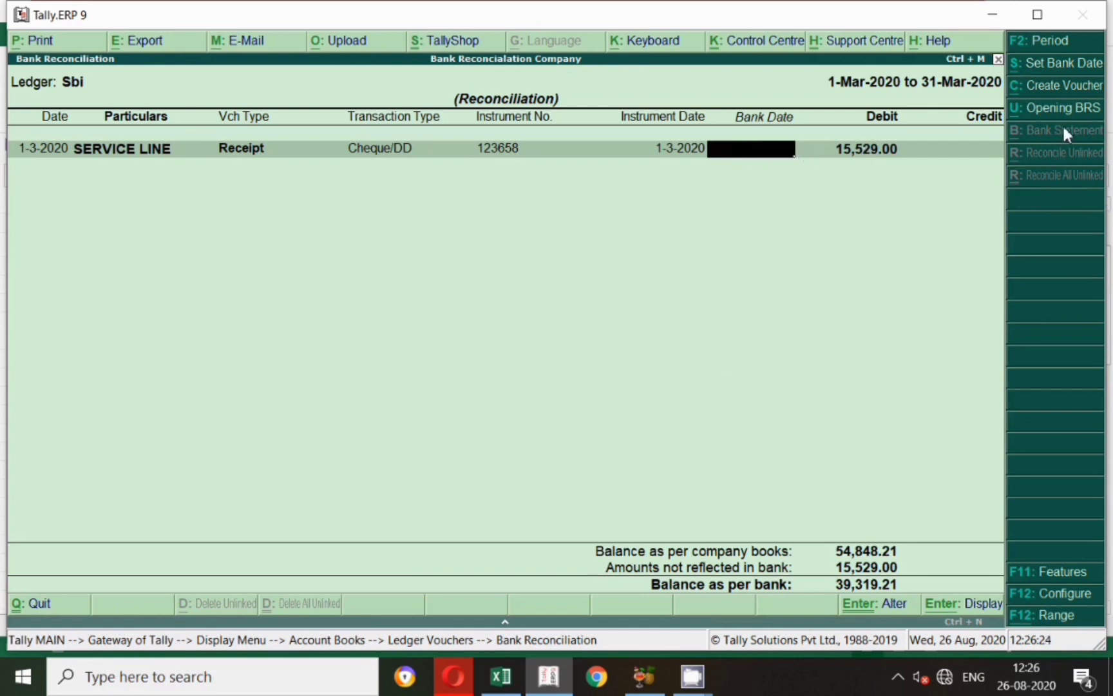
# Set the SERVICE LINE receipt's bank date to 1-3-2020, then accept the reconciliation and start another voucher.
pyautogui.hotkey('alt', 'Tab')
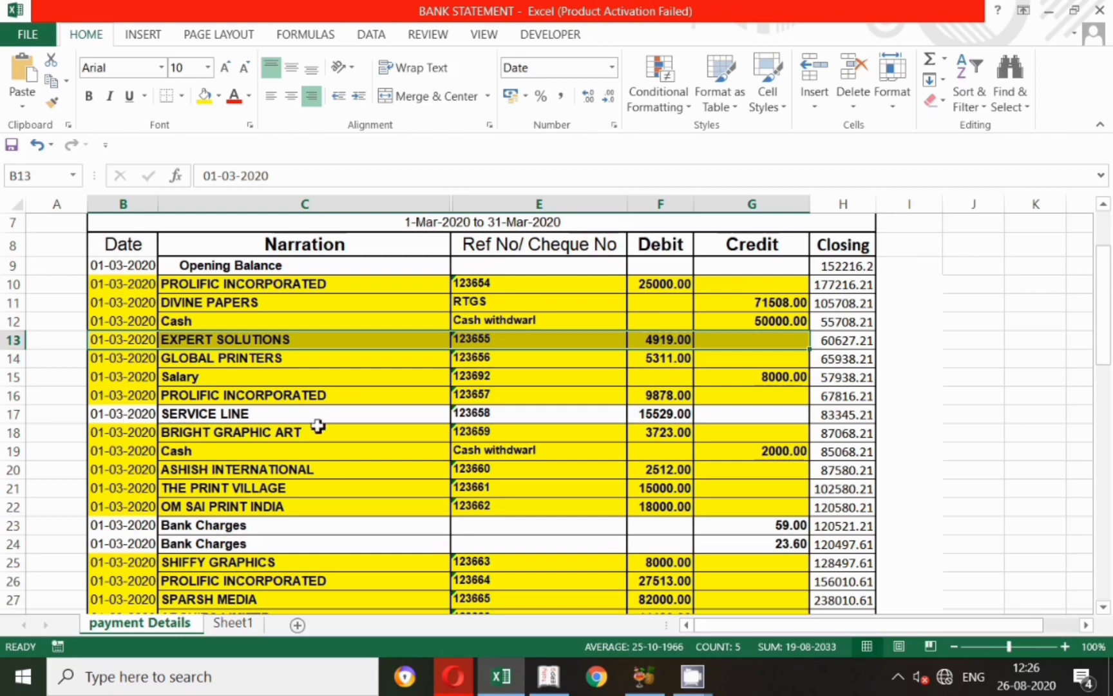
pyautogui.hotkey('alt', 'Tab')
pyautogui.write('1')
pyautogui.press('Return')
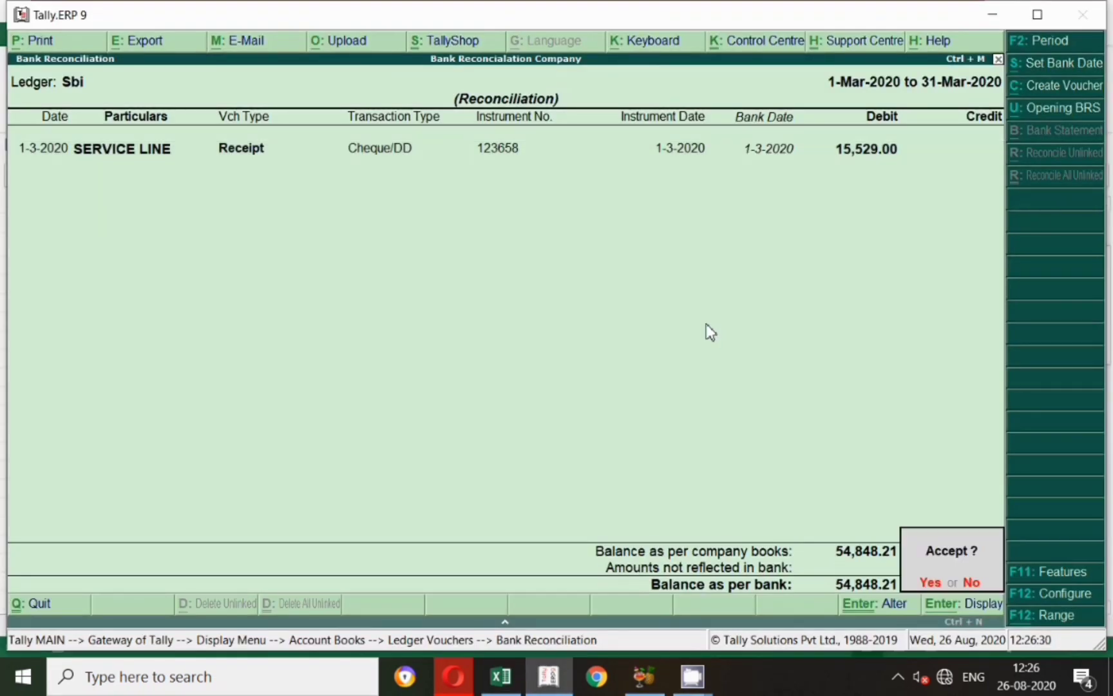
pyautogui.click(927, 582)
pyautogui.click(1046, 92)
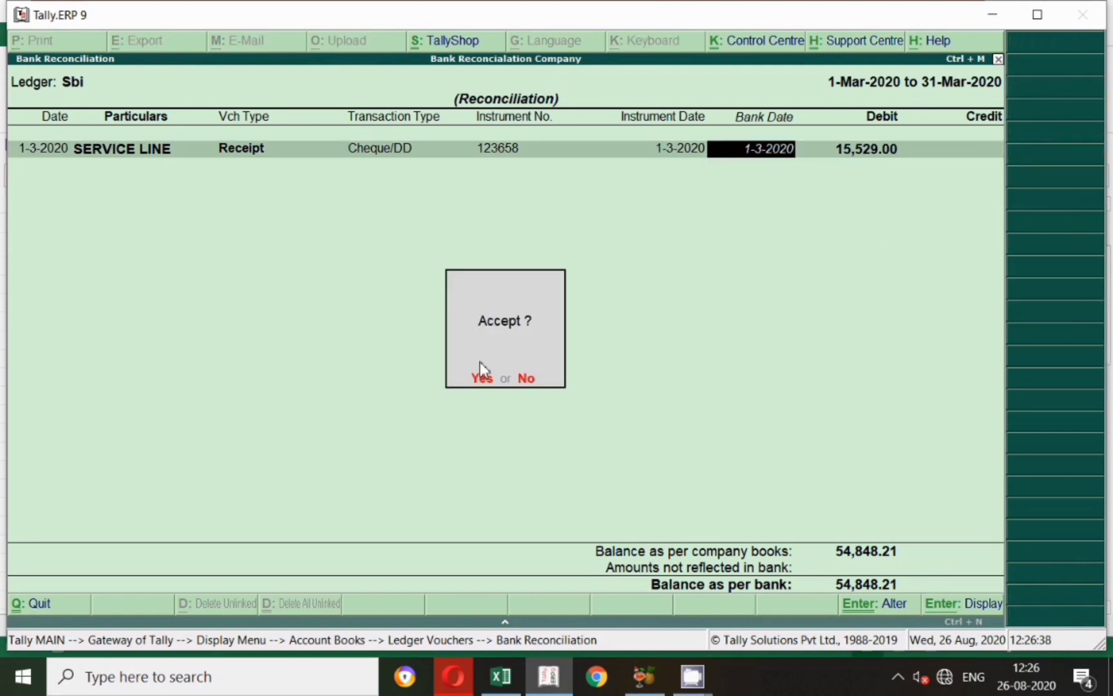
pyautogui.click(482, 374)
# Switch to the Excel statement and highlight the SERVICE LINE row yellow.
pyautogui.hotkey('alt', 'Tab')
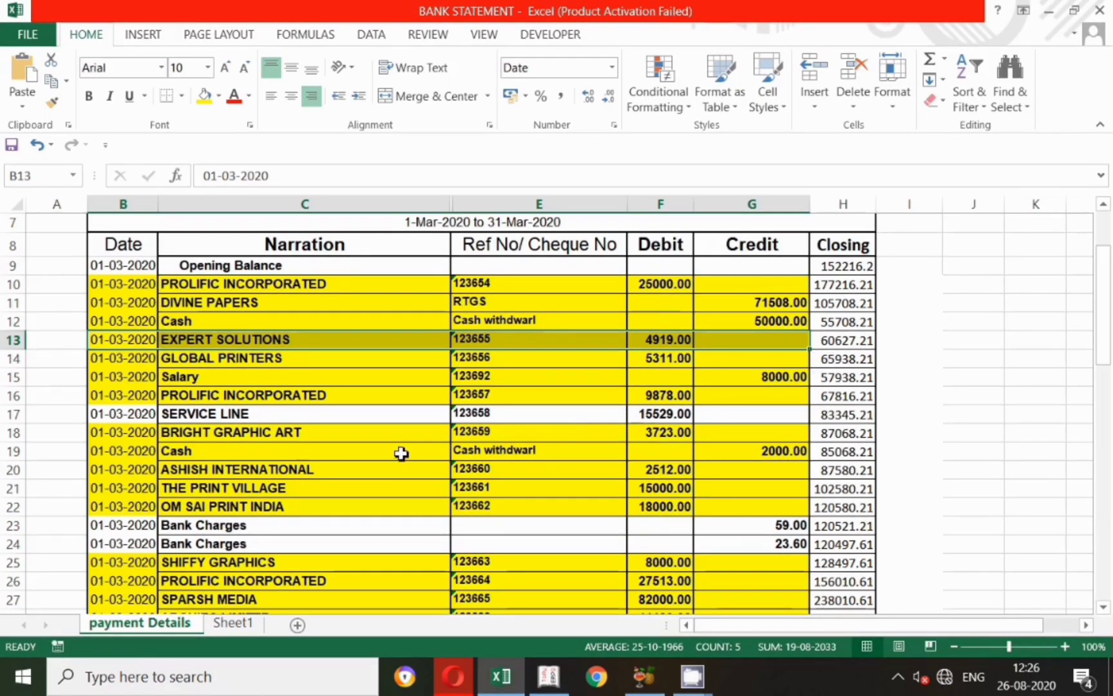
pyautogui.moveTo(122, 414); pyautogui.dragTo(764, 433)
pyautogui.scroll(-1, 365, 503)
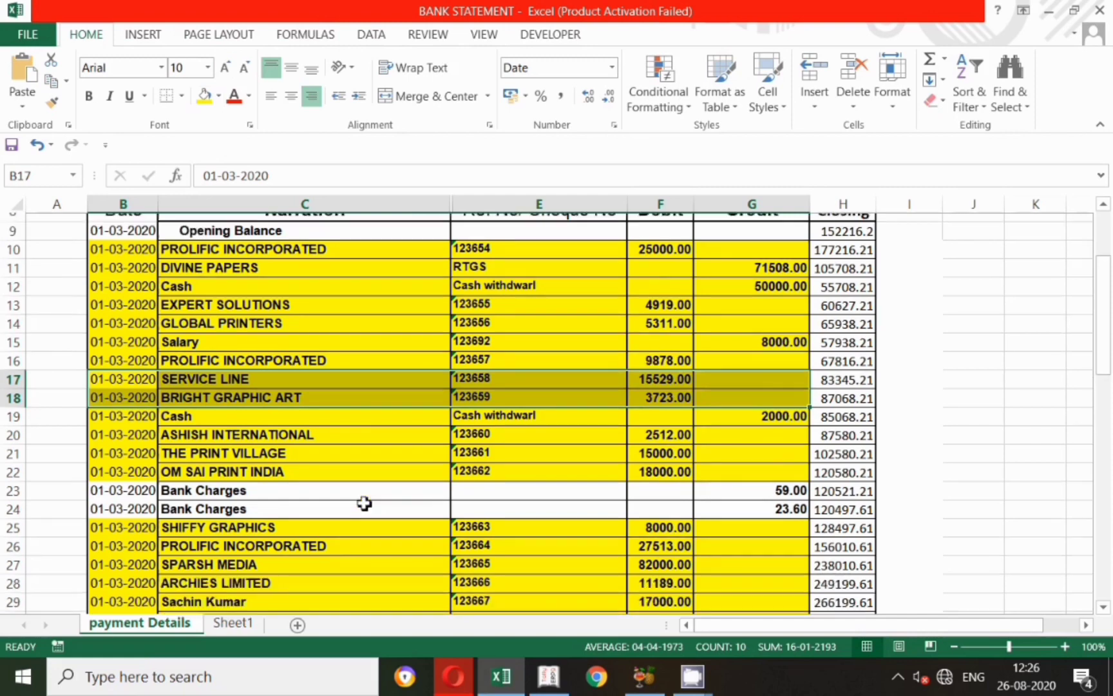
# Find the two Bank Charges rows in the Excel statement, then switch to Tally and set the new voucher's date to 1-3-2020.
pyautogui.scroll(-1, 364, 503)
pyautogui.moveTo(134, 465); pyautogui.dragTo(754, 477)
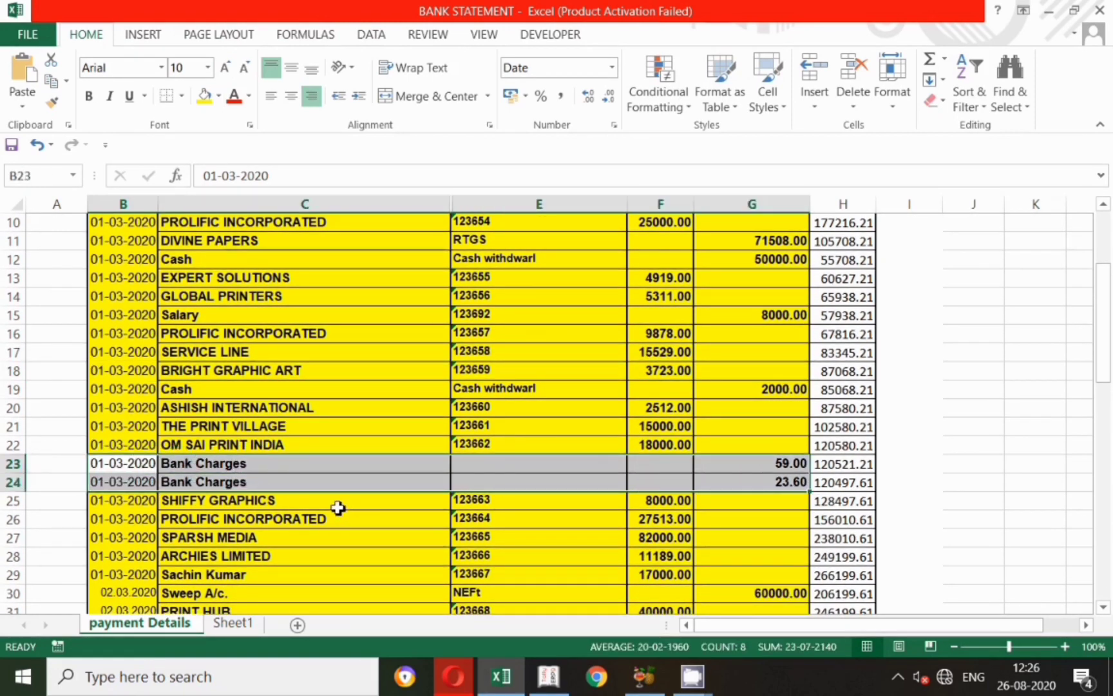
pyautogui.hotkey('alt', 'Tab')
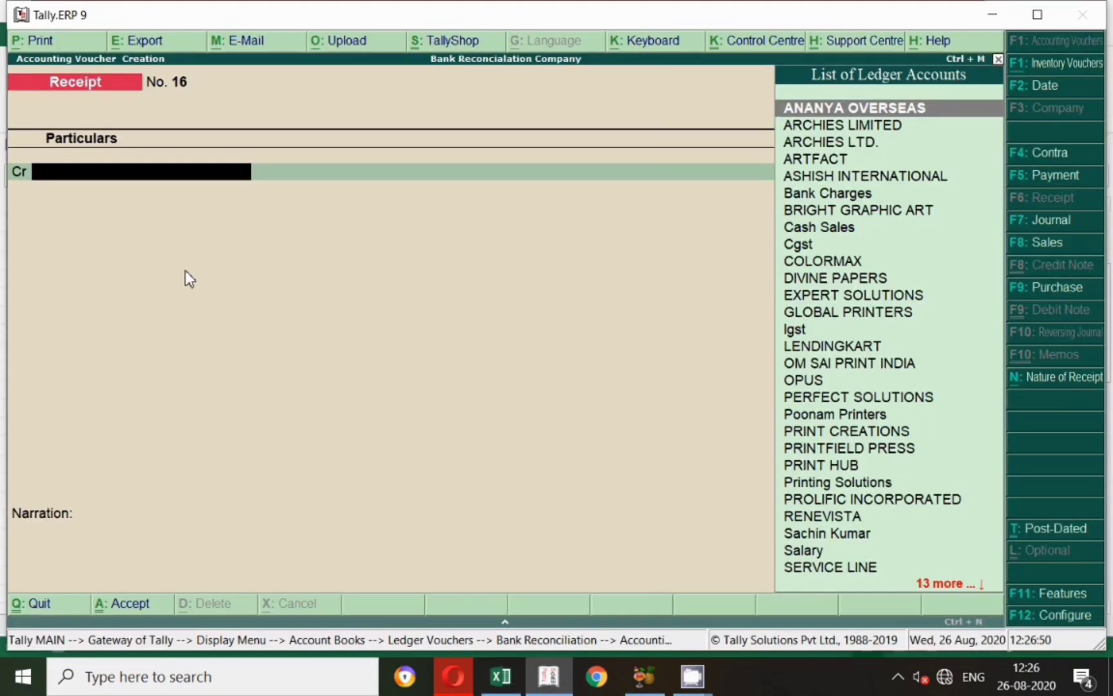
pyautogui.press('F2')
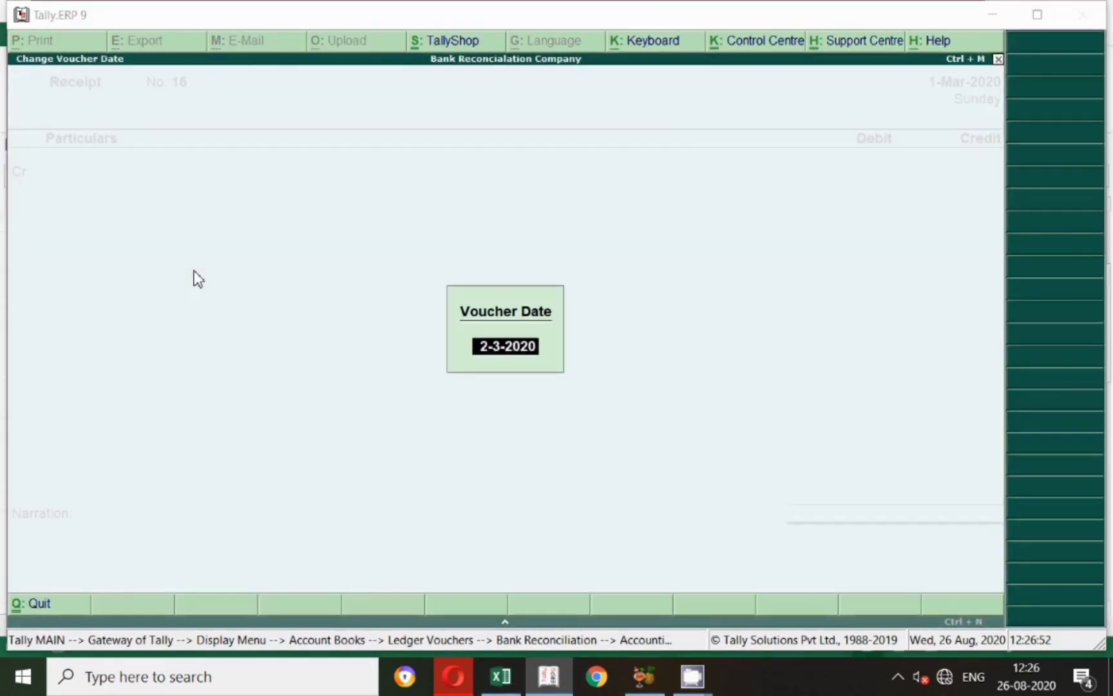
pyautogui.hotkey('alt', 'Tab')
pyautogui.hotkey('alt', 'Tab')
pyautogui.write('1')
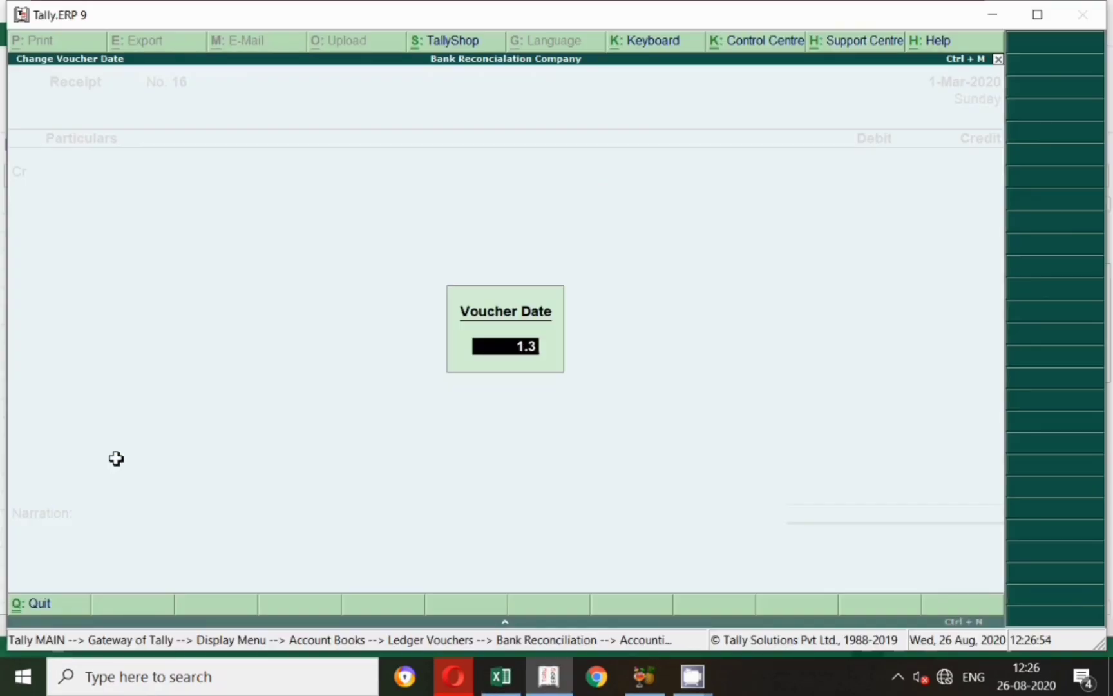
pyautogui.write('.3')
pyautogui.press('Return')
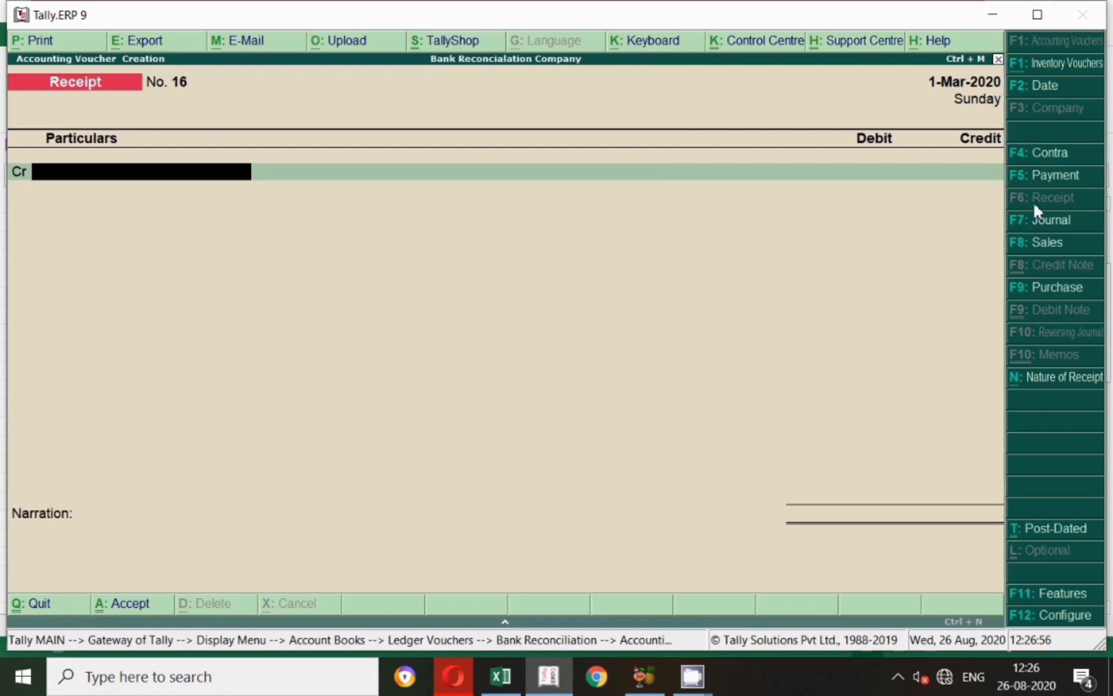
# Change the voucher type to Payment and select Bank Charges as the debit ledger.
pyautogui.click(1057, 181)
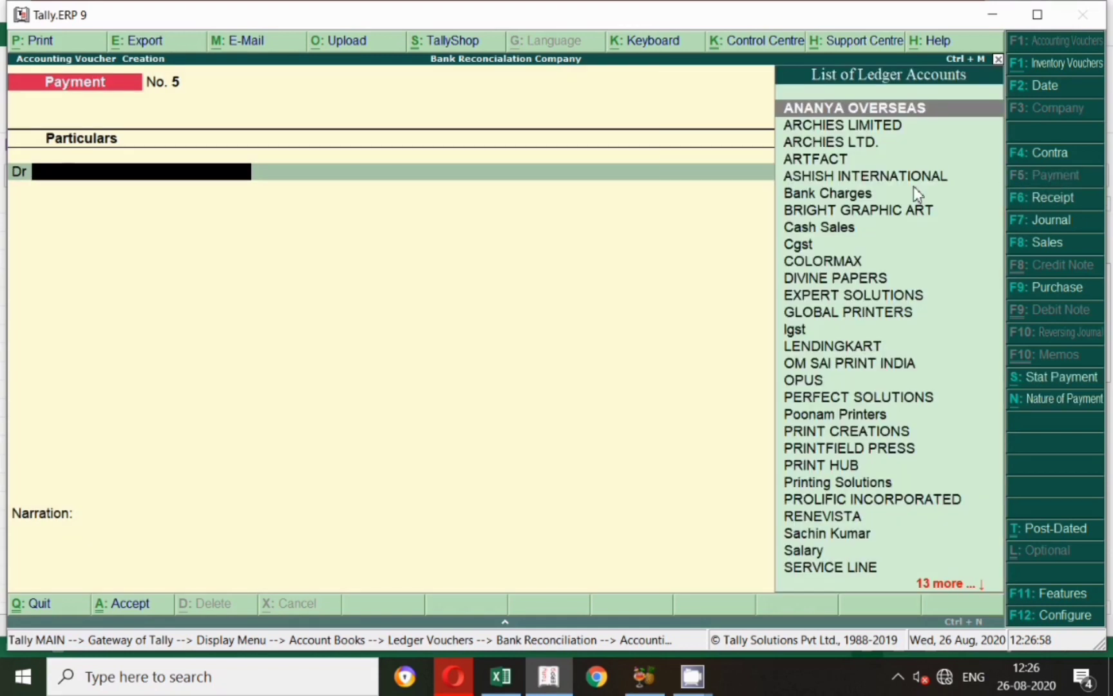
pyautogui.write('Bank')
pyautogui.press('Return')
pyautogui.press('BackSpace')
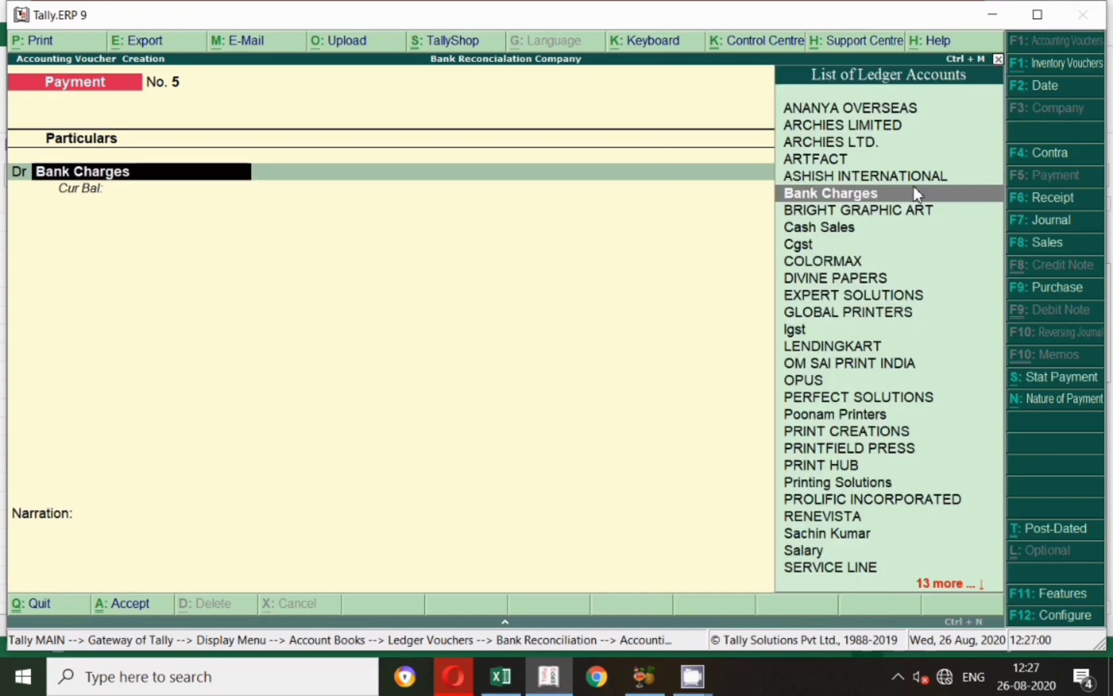
# Open the Bank Charges ledger for alteration, set its Type of Ledger to Not Applicable and save it, keeping the other settings.
pyautogui.hotkey('ctrl', 'Return')
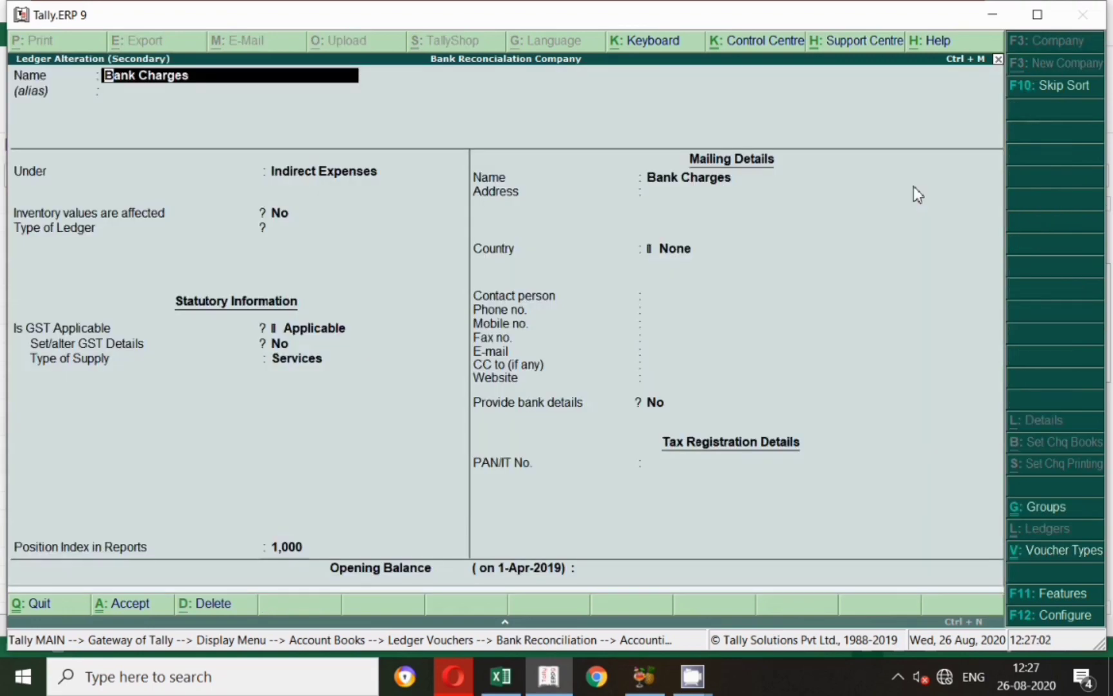
pyautogui.press('Return')
pyautogui.press('Return')
pyautogui.press('Return')
pyautogui.press('Return')
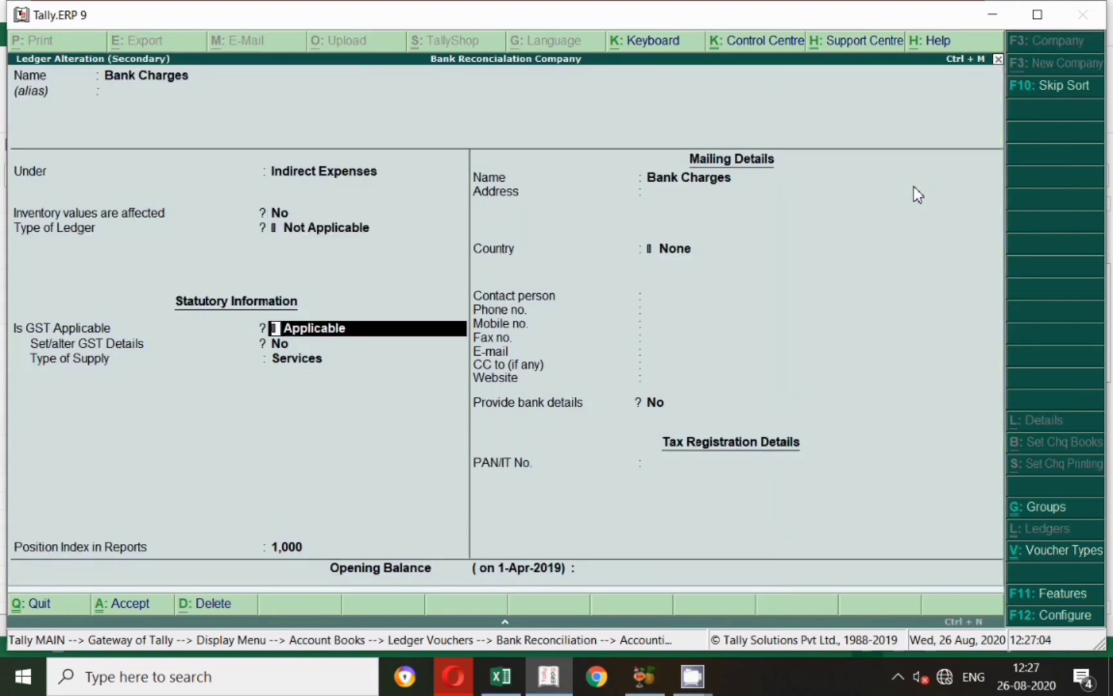
pyautogui.press('Return')
pyautogui.press('Return')
pyautogui.press('Return')
pyautogui.press('Return')
pyautogui.press('Return')
pyautogui.press('Return')
pyautogui.press('Return')
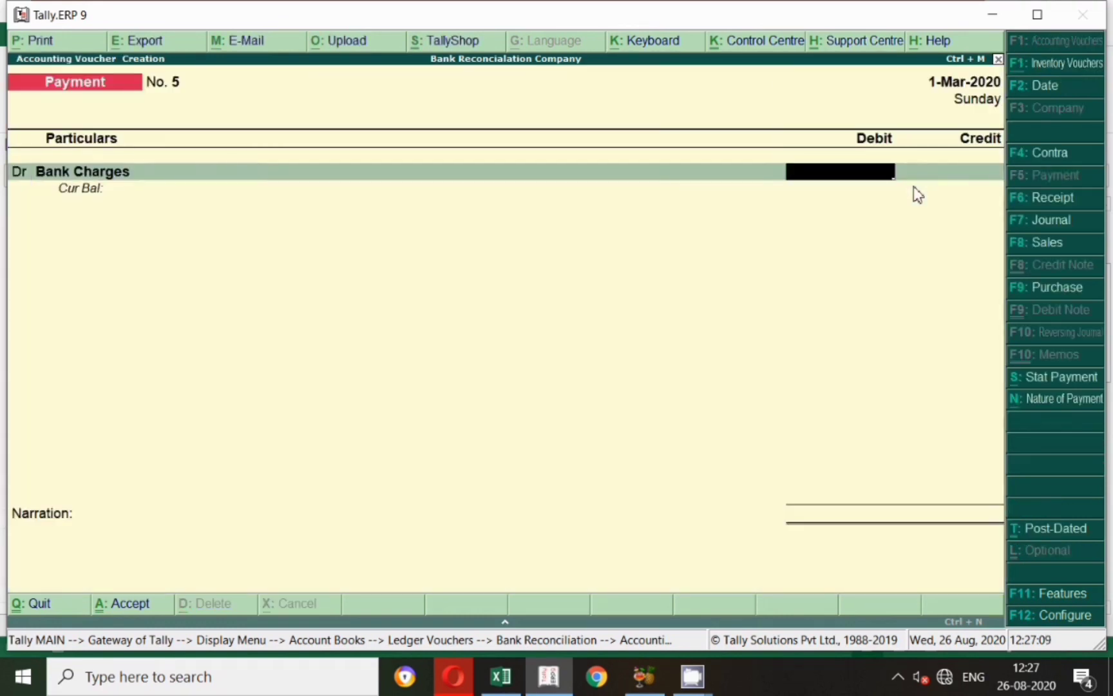
# Total the two Bank Charges amounts in the Excel statement and enter 82.6 as the debit in the Tally payment.
pyautogui.hotkey('alt', 'Tab')
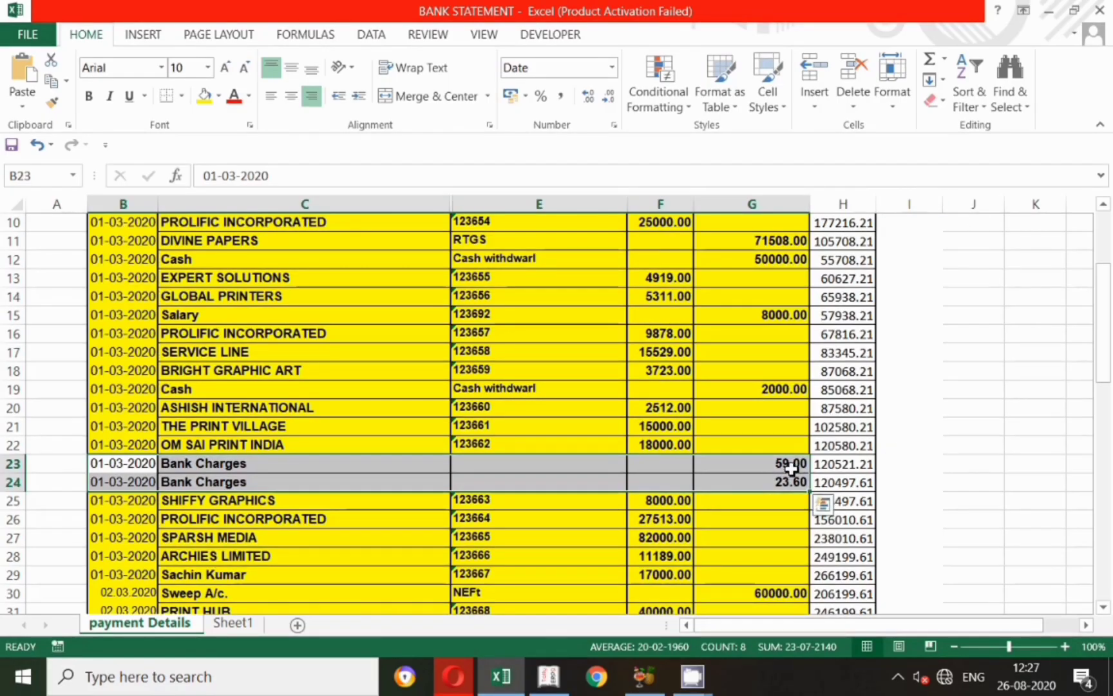
pyautogui.hotkey('alt', 'Tab')
pyautogui.hotkey('alt', 'Tab')
pyautogui.click(783, 471)
pyautogui.moveTo(783, 474); pyautogui.dragTo(787, 488)
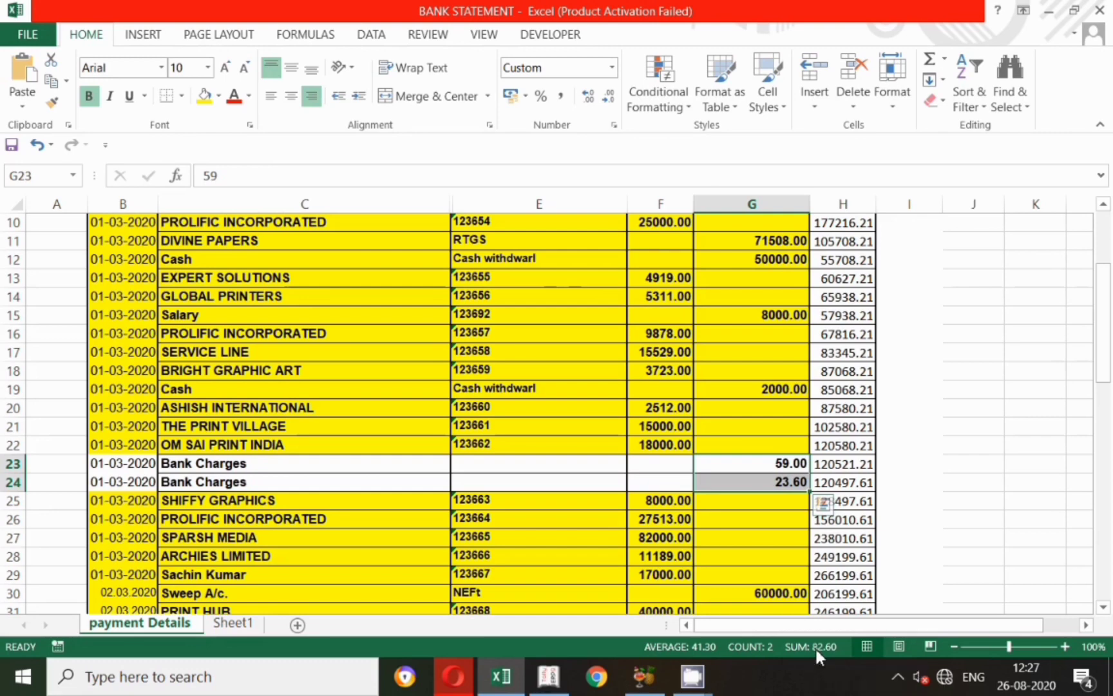
pyautogui.hotkey('alt', 'Tab')
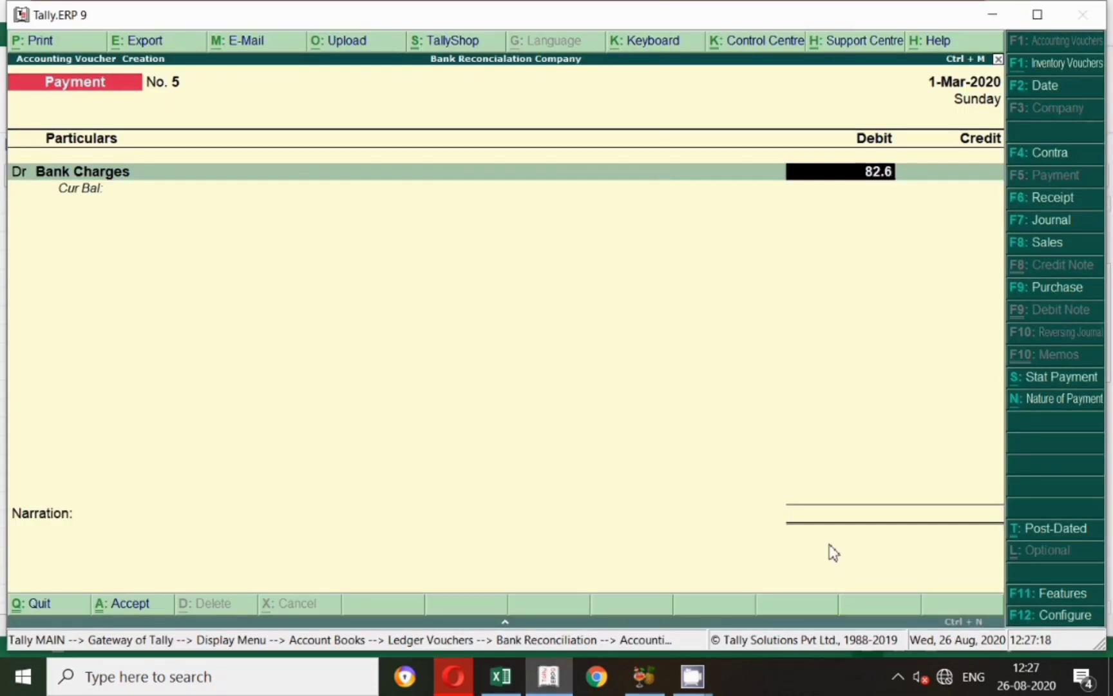
pyautogui.press('Return')
# Recheck the Excel statement and set the Bank Charges debit in Tally to 59.00.
pyautogui.hotkey('alt', 'Tab')
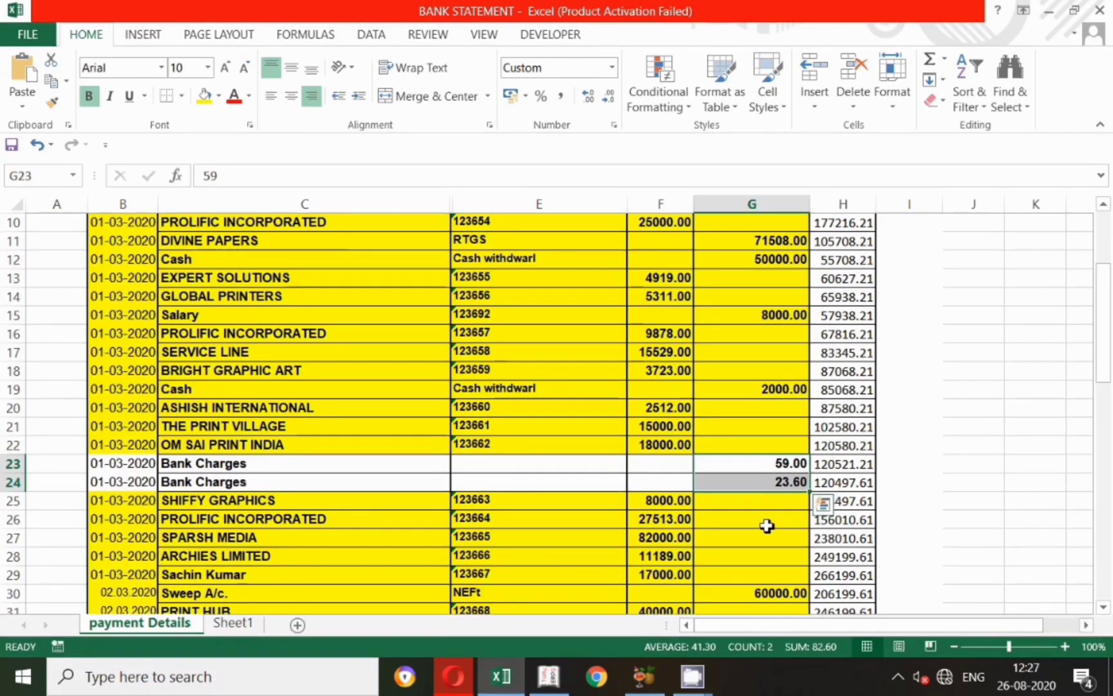
pyautogui.hotkey('alt', 'Tab')
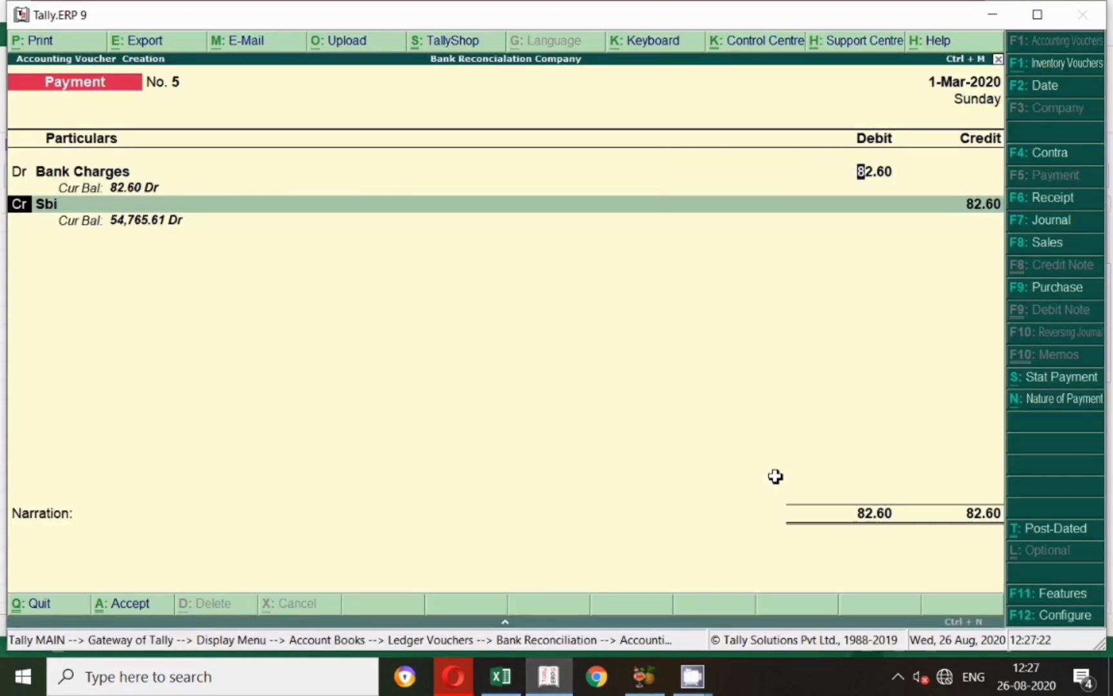
pyautogui.press('BackSpace')
pyautogui.write('59.00')
pyautogui.press('Return')
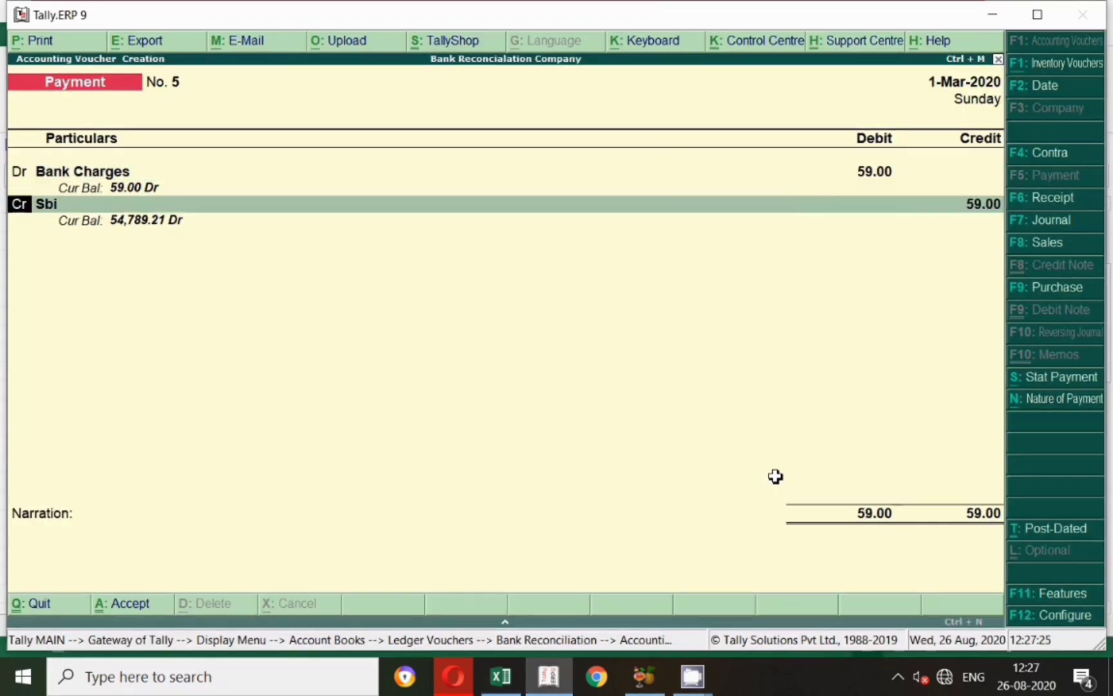
# Credit Sbi with 59.00 as a Cheque without an instrument number and save the Bank Charges payment.
pyautogui.press('Return')
pyautogui.press('Return')
pyautogui.press('Return')
pyautogui.press('Return')
pyautogui.press('Return')
pyautogui.press('Return')
pyautogui.press('Return')
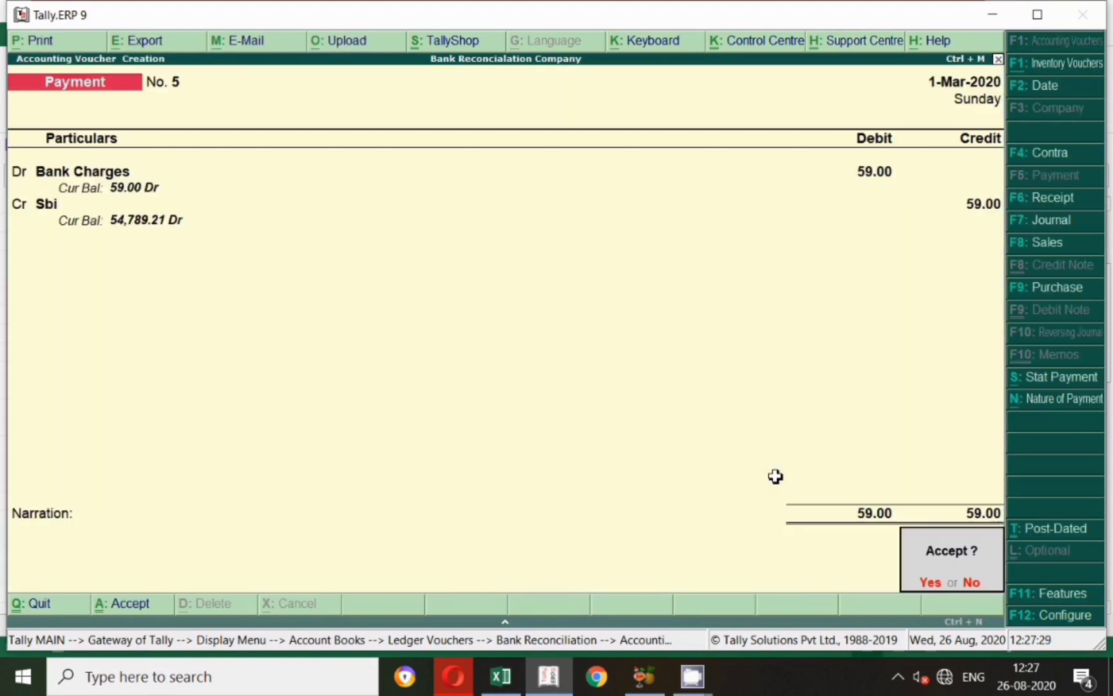
pyautogui.press('Return')
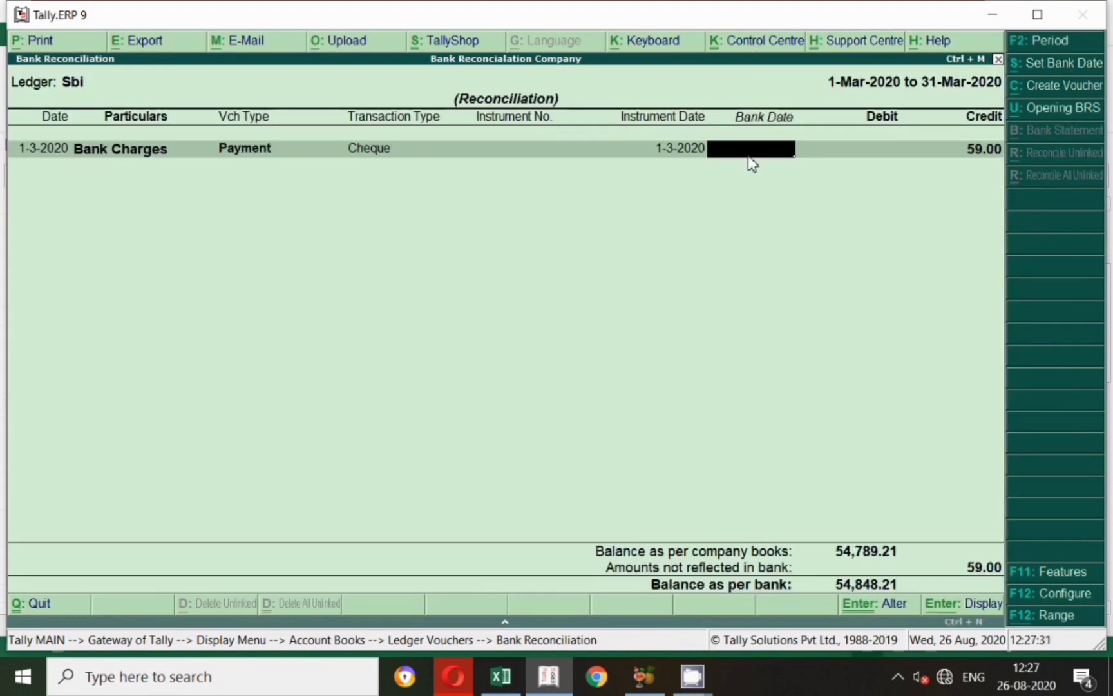
# Set the 59.00 Bank Charges payment's bank date to 1-3-2020 and start another payment voucher.
pyautogui.hotkey('alt', 'Tab')
pyautogui.hotkey('alt', 'Tab')
pyautogui.write('1')
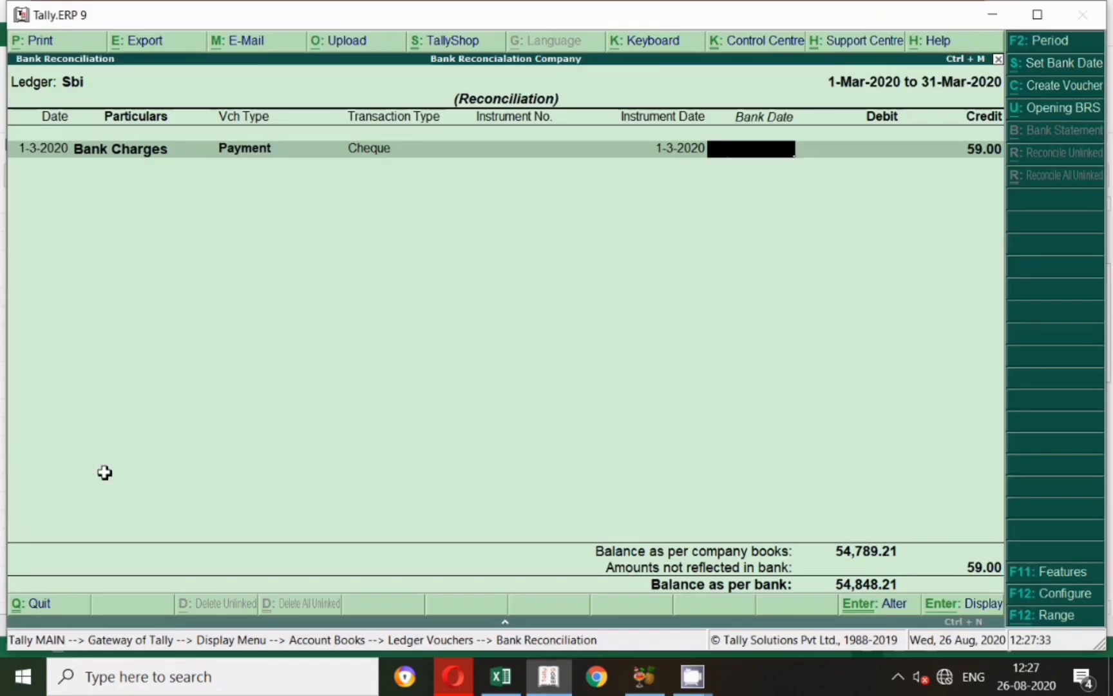
pyautogui.press('Return')
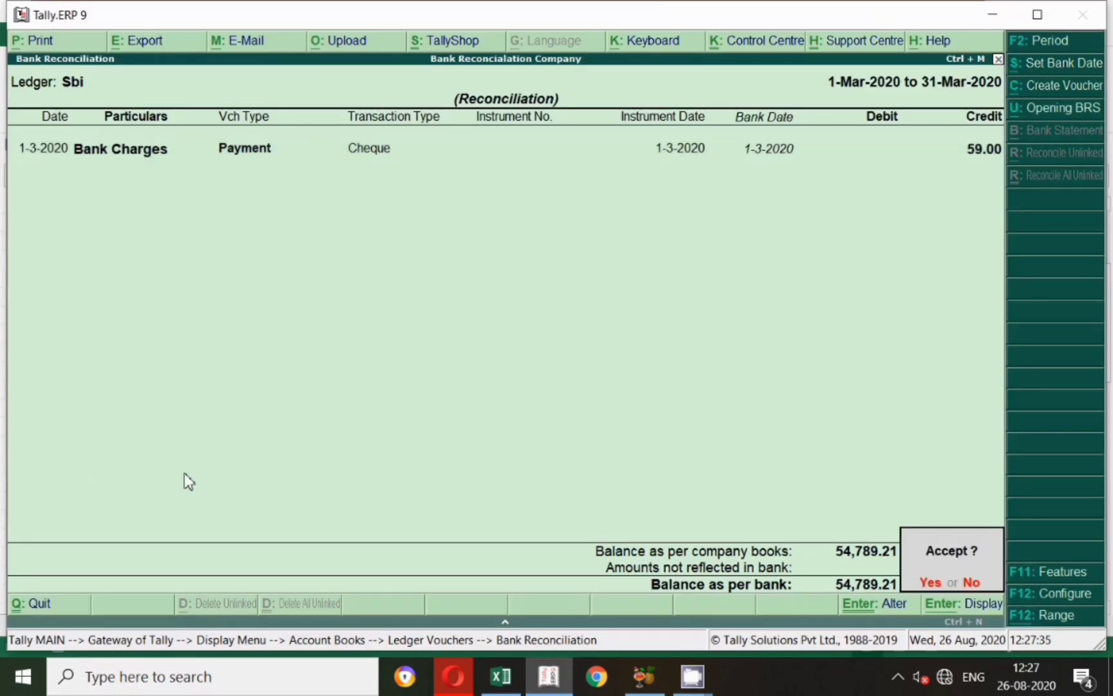
pyautogui.press('Escape')
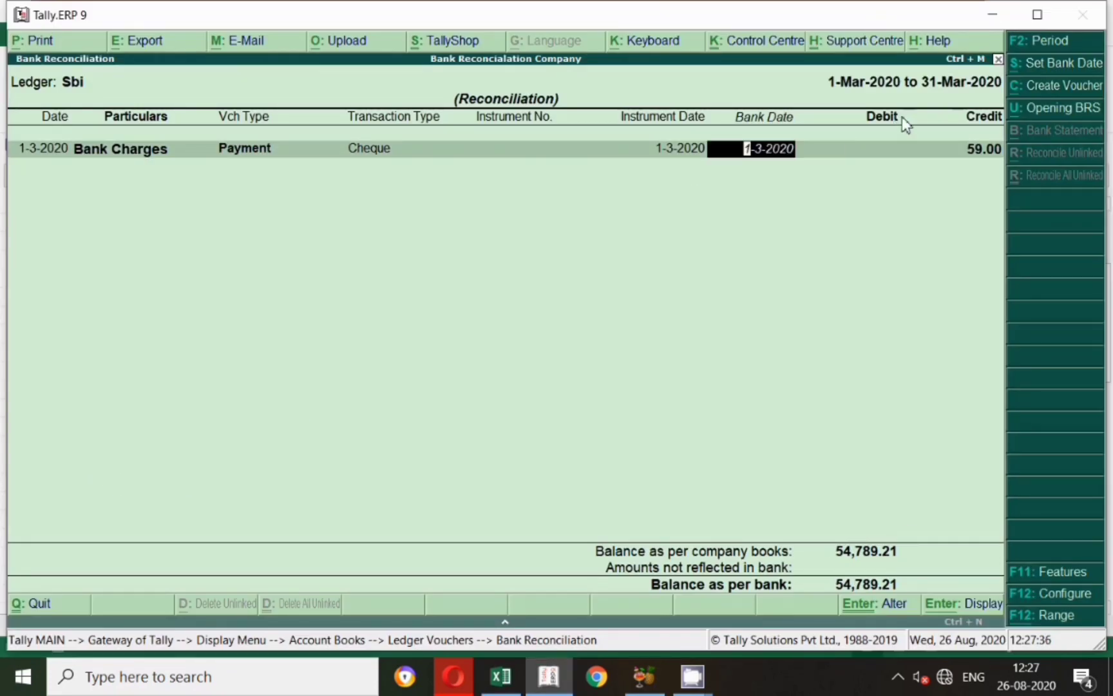
pyautogui.click(1047, 93)
pyautogui.press('Return')
# Date the new payment 1-3-2020 and debit Bank Charges with 23.60 from the Excel statement.
pyautogui.press('F2')
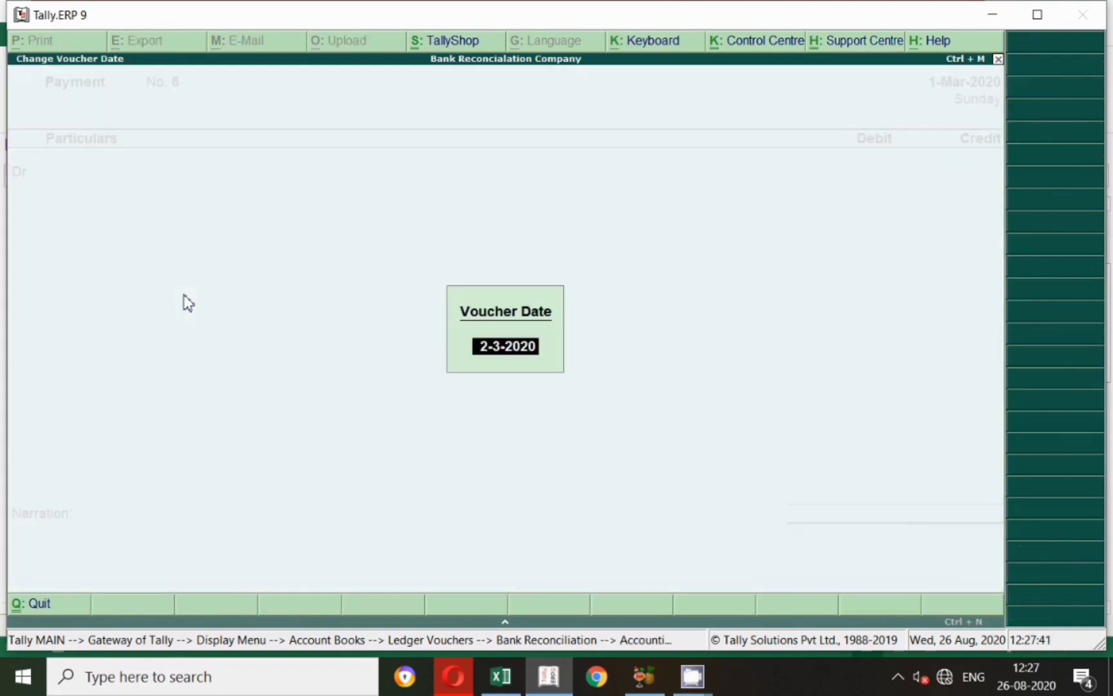
pyautogui.write('1')
pyautogui.press('Return')
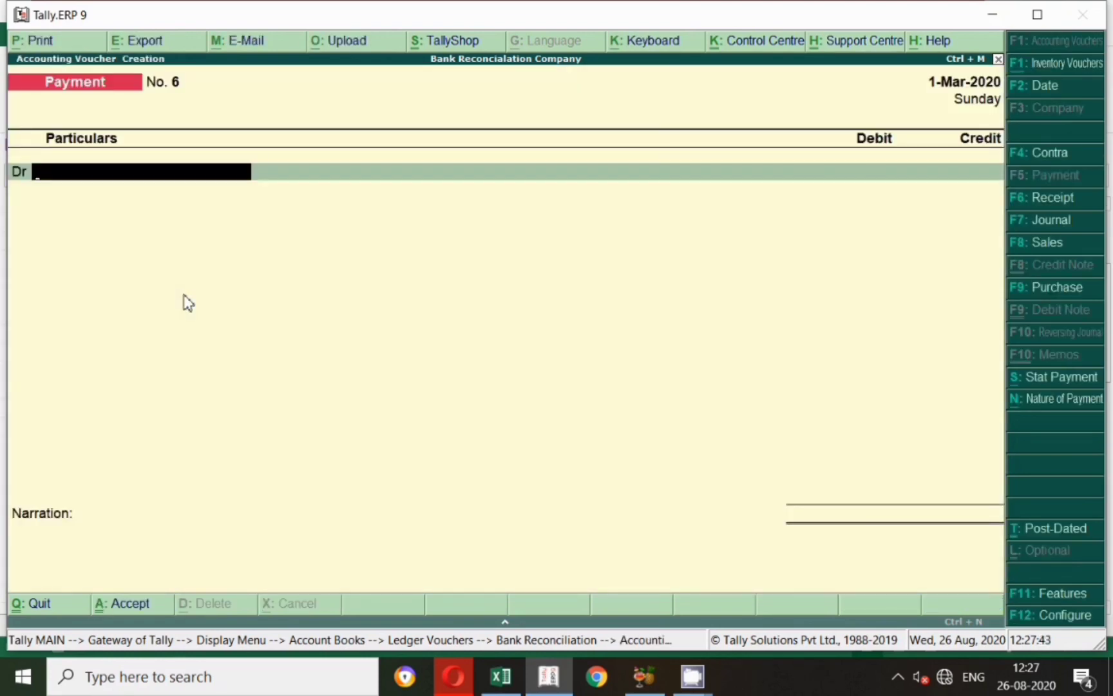
pyautogui.write('Bank')
pyautogui.press('Return')
pyautogui.hotkey('alt', 'Tab')
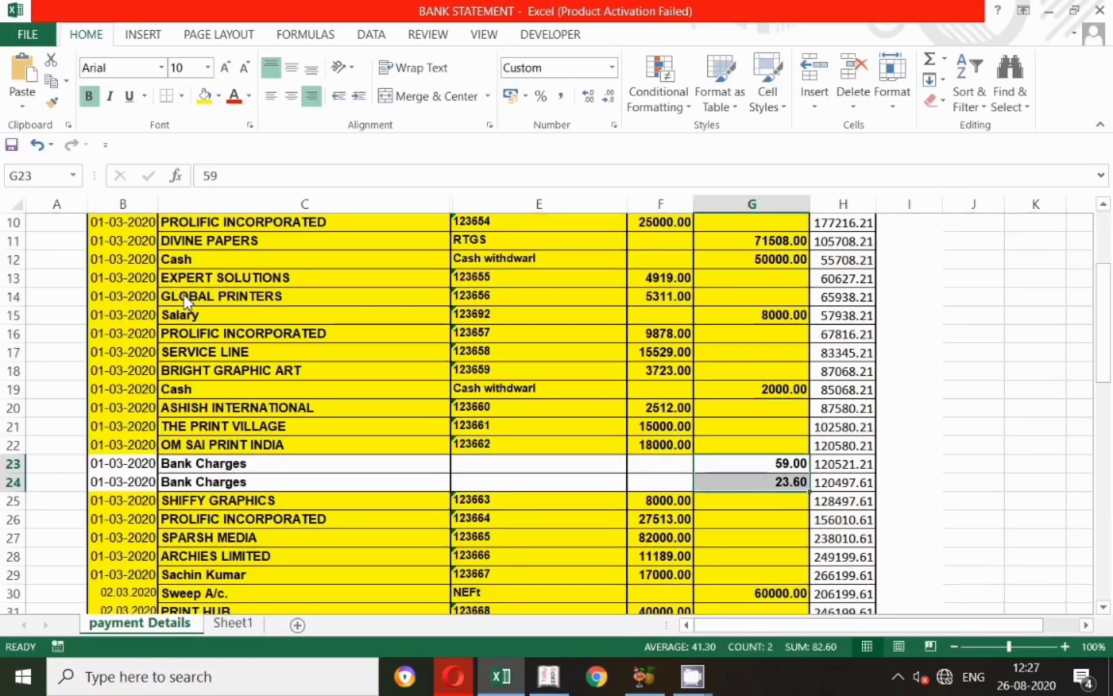
pyautogui.click(773, 486)
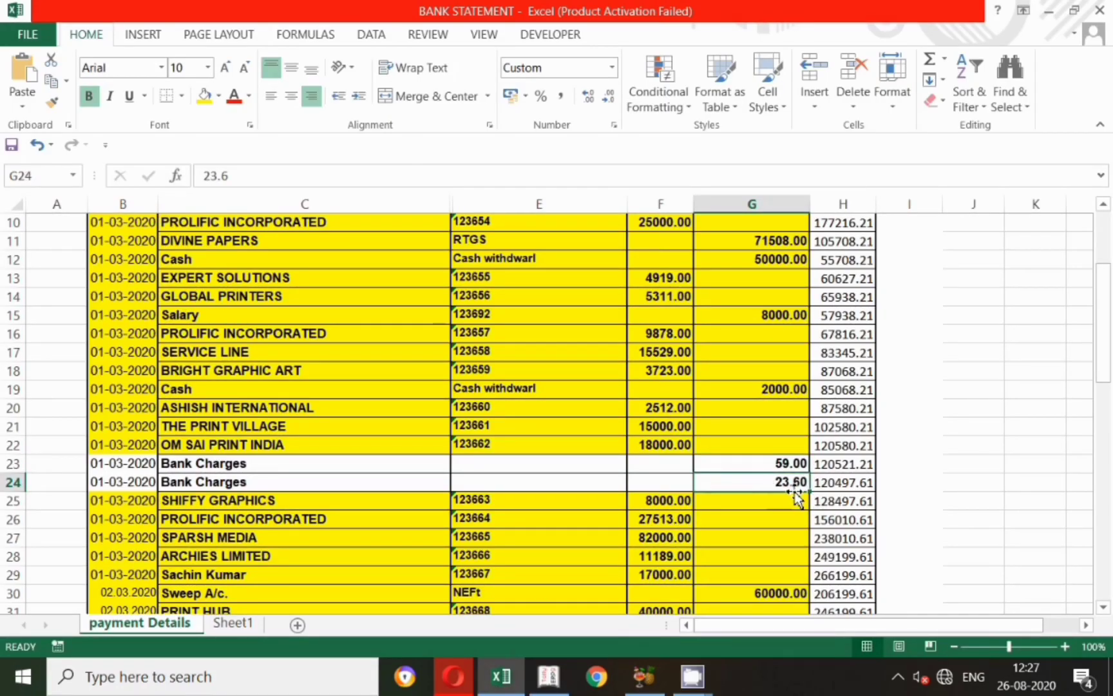
pyautogui.hotkey('alt', 'Tab')
pyautogui.write('23.6')
pyautogui.press('Return')
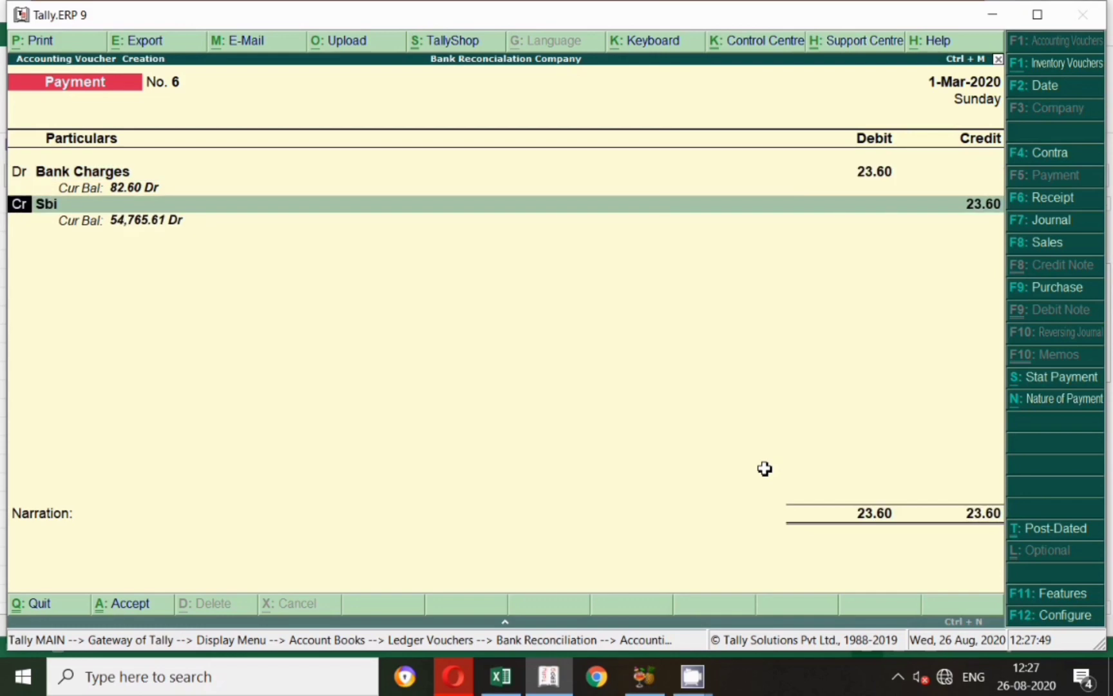
# Credit Sbi with 23.60 as a Cheque without an instrument number and save the second Bank Charges payment.
pyautogui.press('Return')
pyautogui.press('Return')
pyautogui.press('Return')
pyautogui.press('Return')
pyautogui.press('Return')
pyautogui.press('Return')
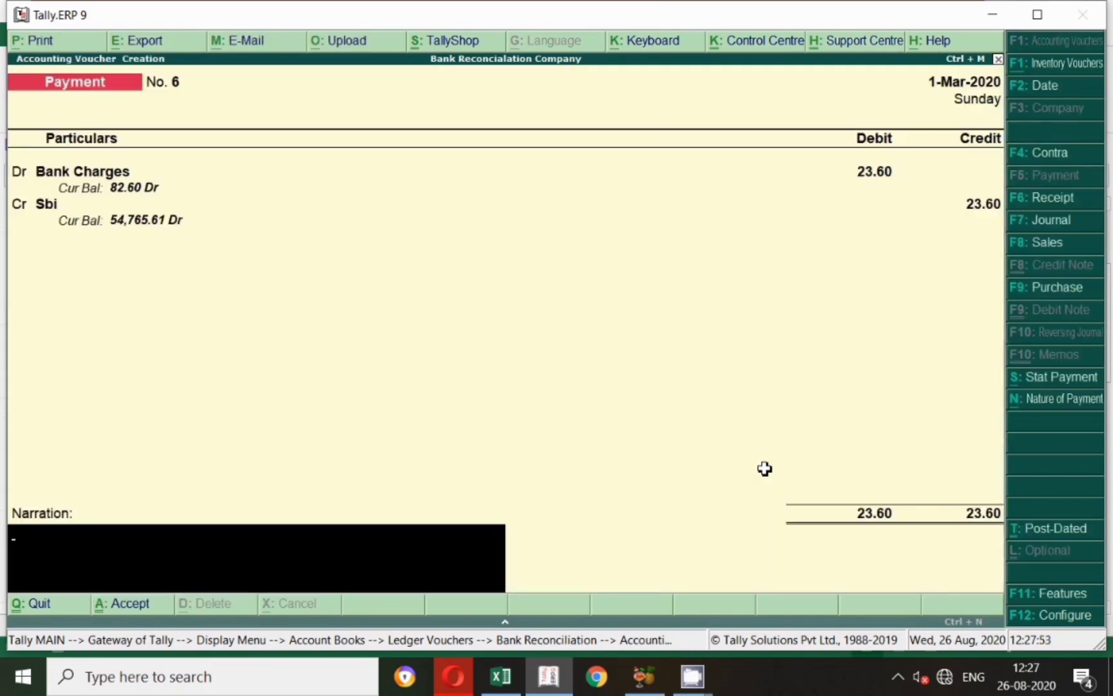
pyautogui.press('Return')
pyautogui.press('Return')
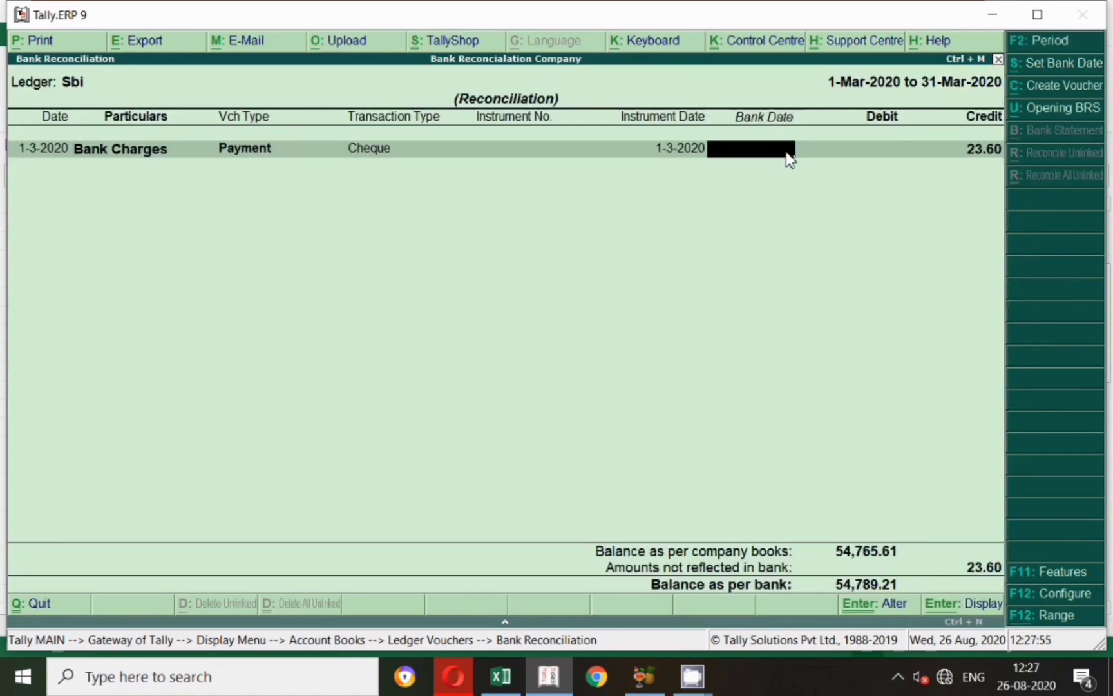
# Check the date in Excel, set the 23.60 Bank Charges payment's bank date to 1-3-2020 in Tally and accept the reconciliation.
pyautogui.hotkey('alt', 'Tab')
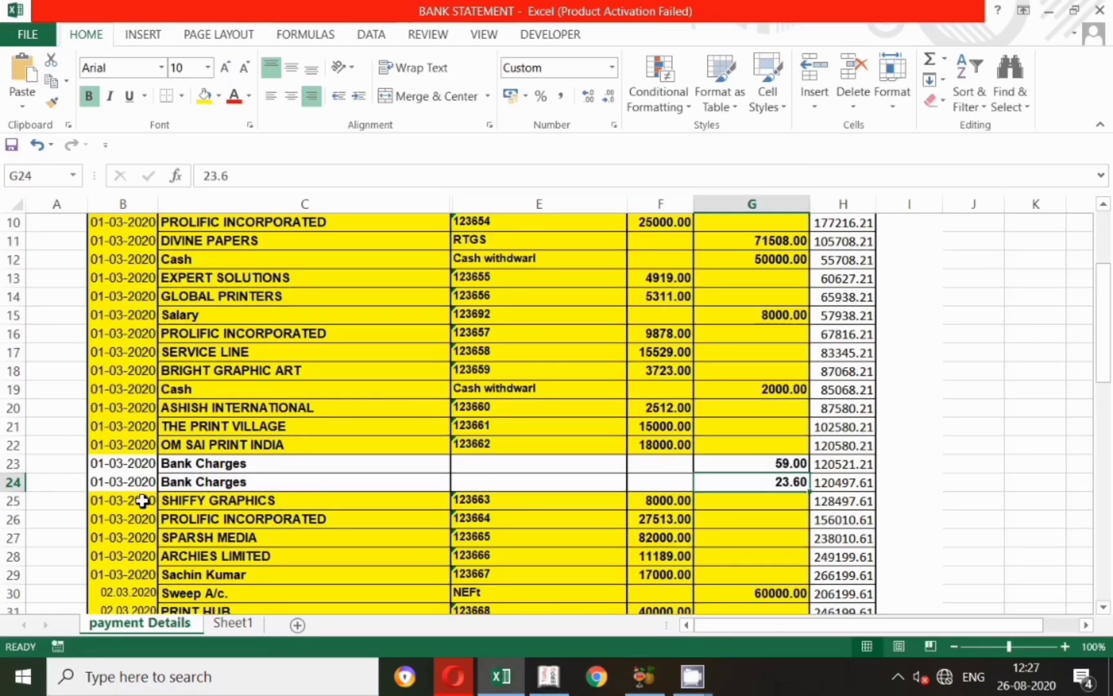
pyautogui.click(547, 675)
pyautogui.write('1')
pyautogui.press('Return')
pyautogui.press('y')
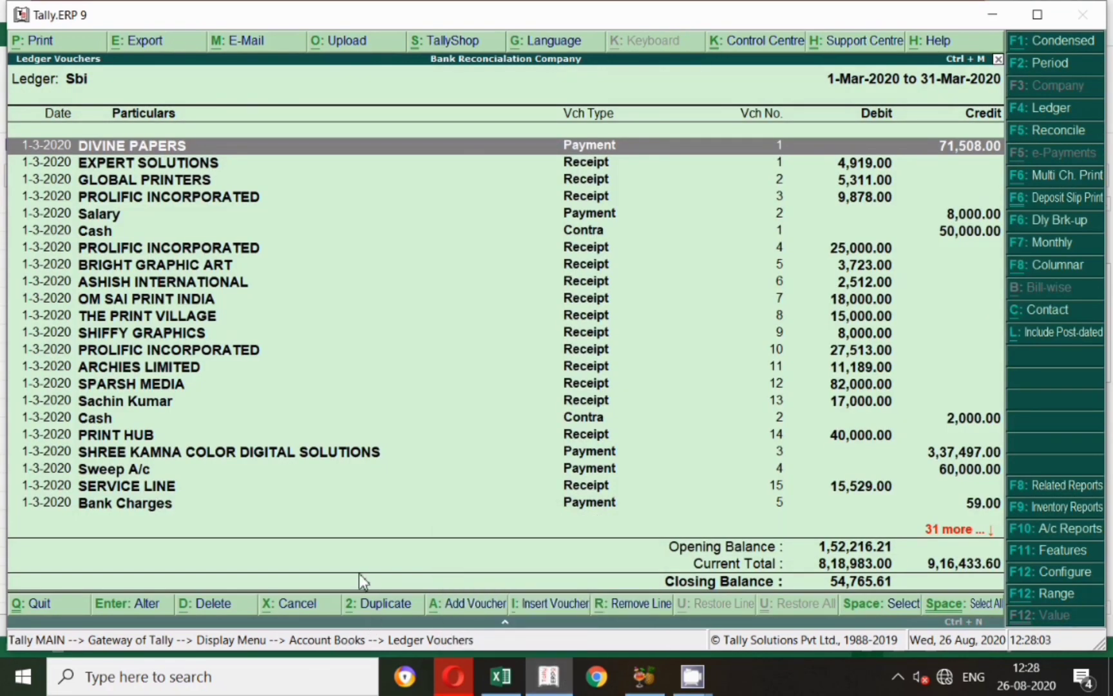
# Switch to the Excel statement and highlight the two Bank Charges rows yellow.
pyautogui.hotkey('alt', 'Tab')
pyautogui.moveTo(107, 462); pyautogui.dragTo(738, 479)
pyautogui.click(204, 96)
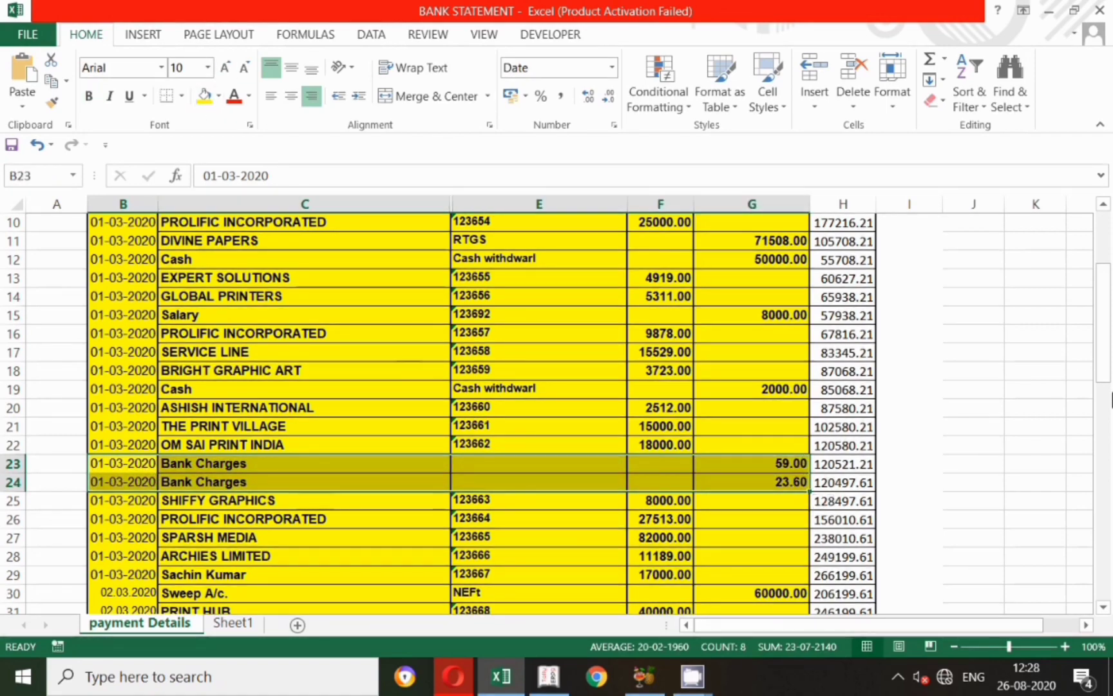
# Switch to Tally and open the Sbi reconciliation, keeping the period 1-3-2020 to 31-3-2020.
pyautogui.moveTo(1111, 361); pyautogui.dragTo(1107, 253)
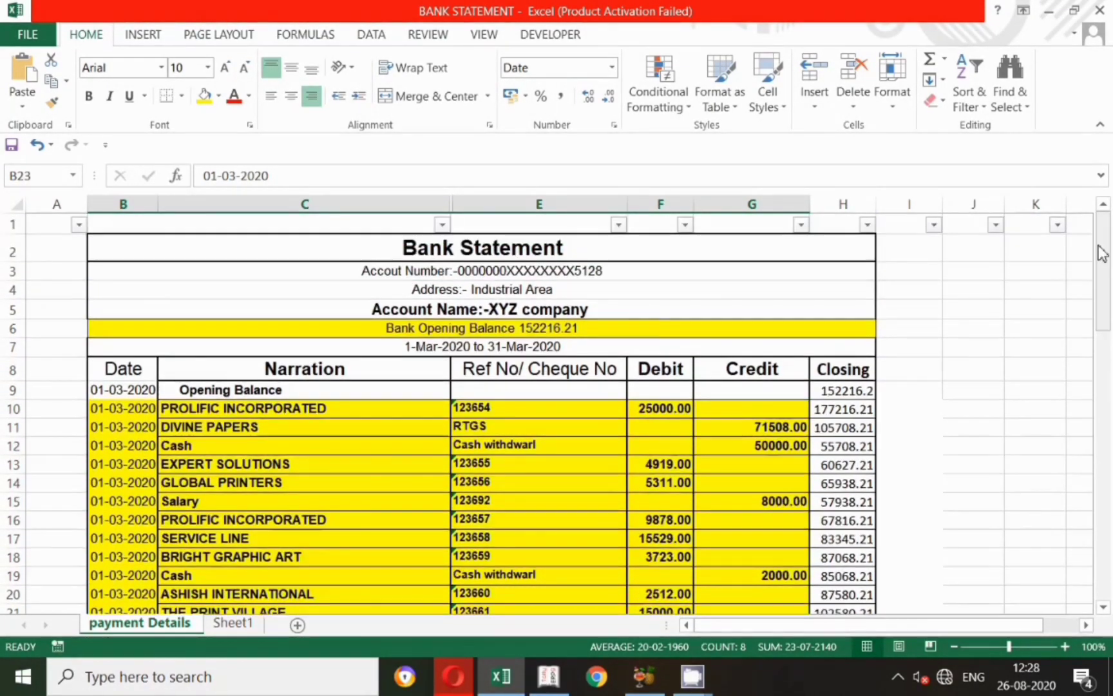
pyautogui.click(549, 677)
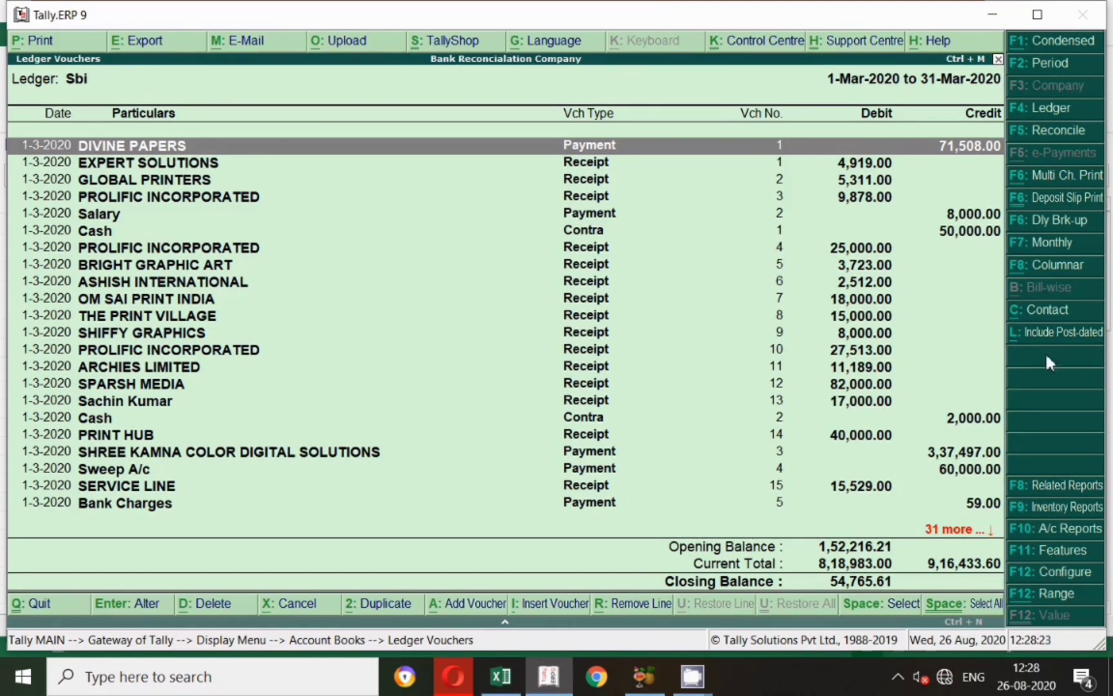
pyautogui.click(1047, 130)
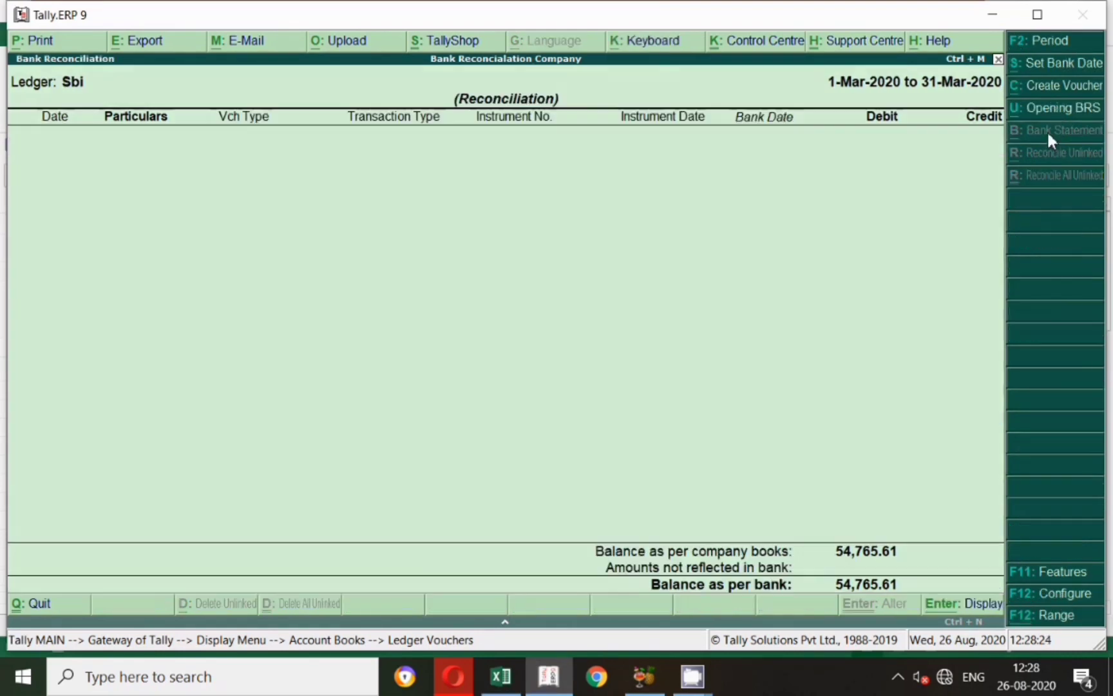
pyautogui.press('Return')
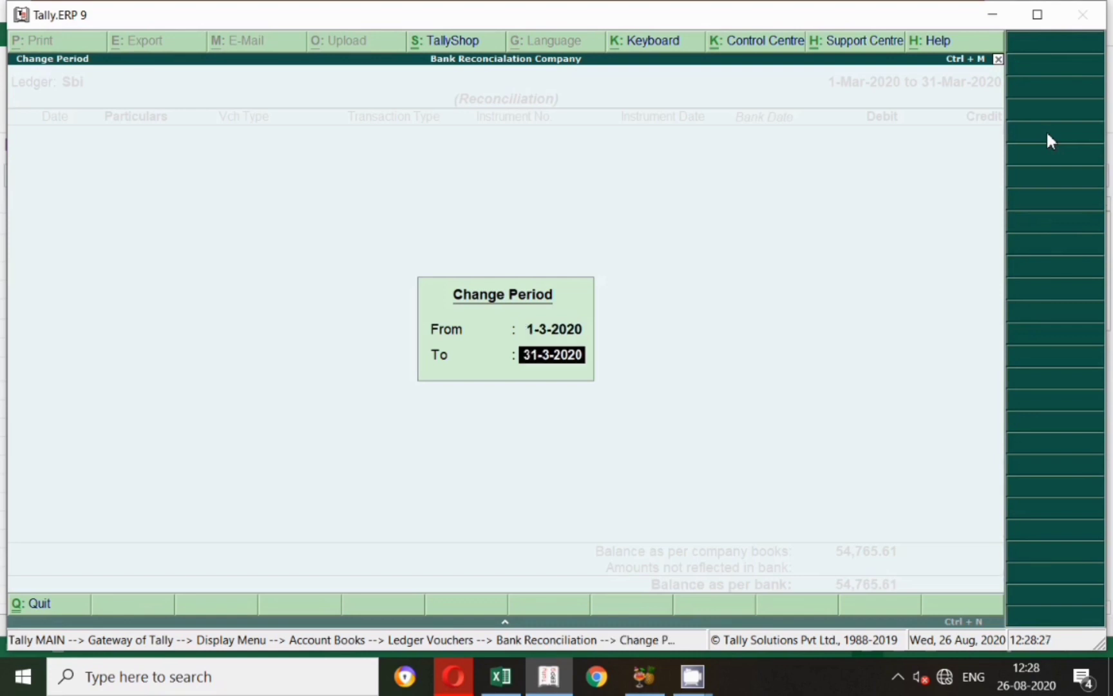
pyautogui.press('Return')
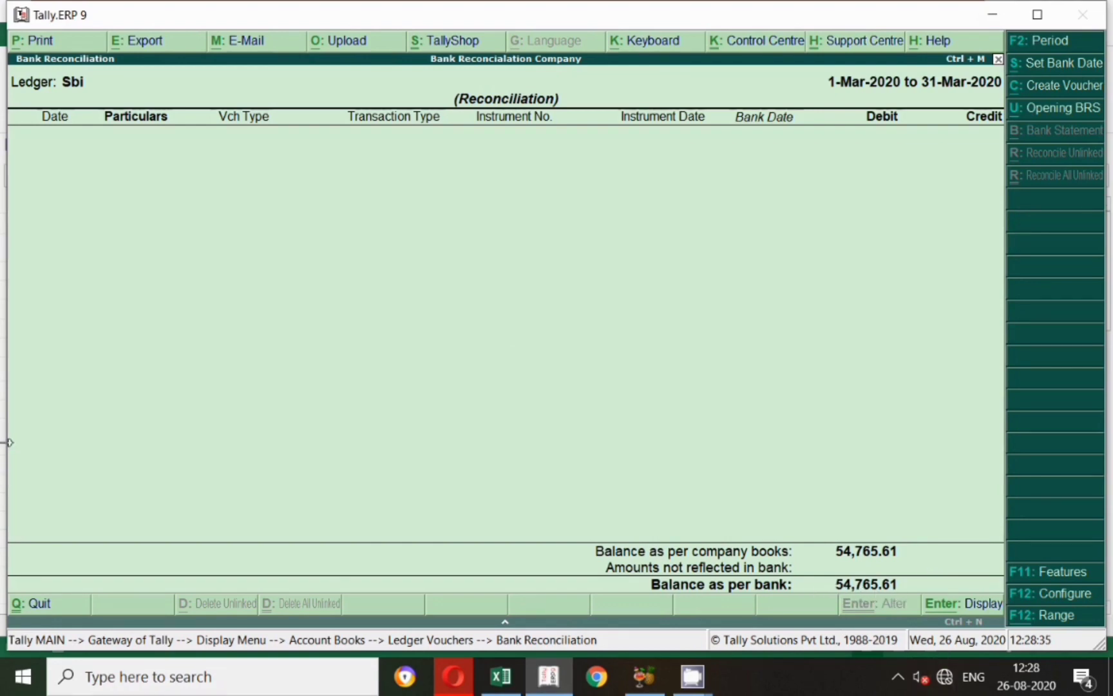
# Compare the closing balance in the Excel statement with the balance as per bank in Tally.
pyautogui.hotkey('alt', 'Tab')
pyautogui.moveTo(1102, 325); pyautogui.dragTo(1096, 602)
pyautogui.click(747, 585)
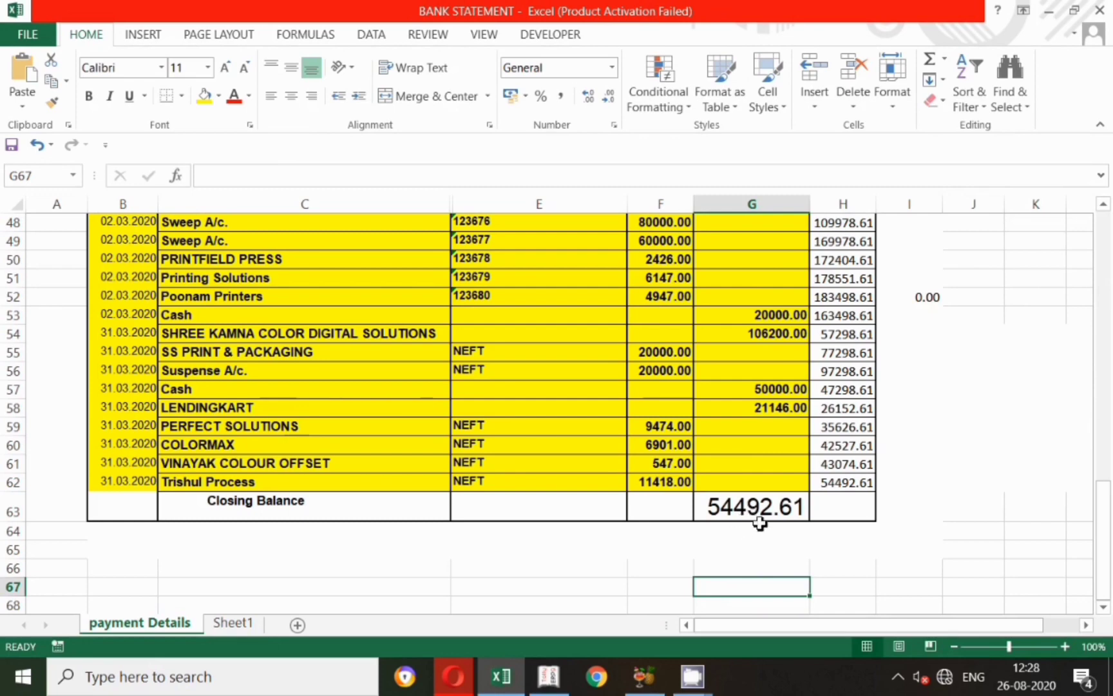
pyautogui.hotkey('alt', 'Tab')
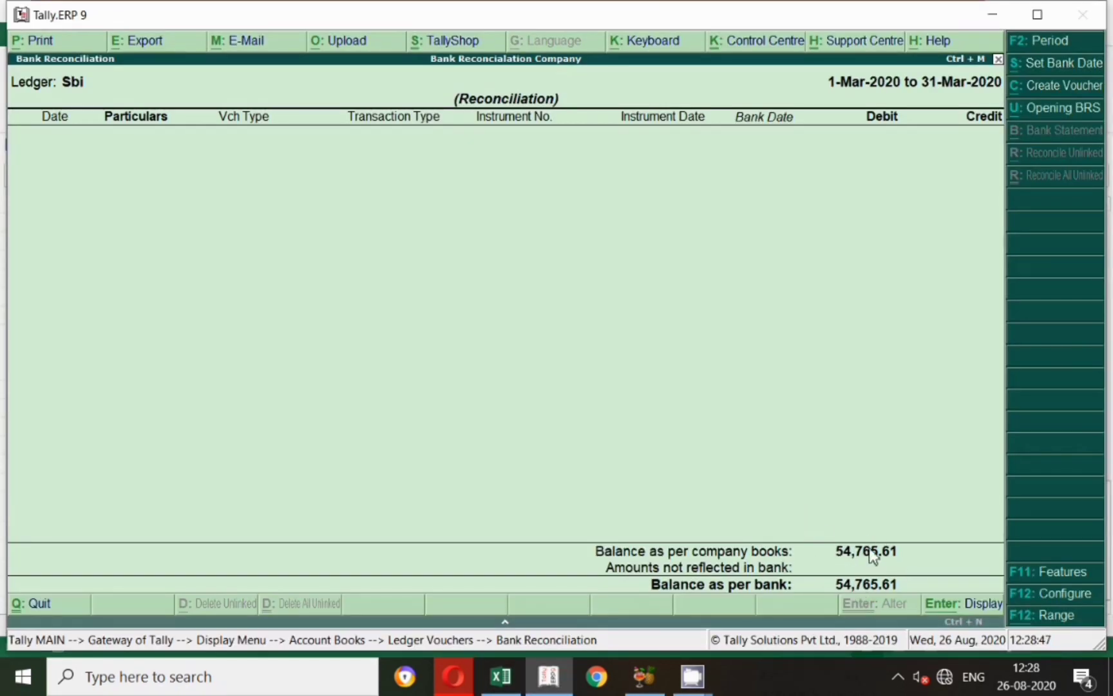
# Begin a formula in cell F68 of the Excel statement with Tally's bank balance, 54765.61.
pyautogui.hotkey('alt', 'Tab')
pyautogui.scroll(-1, 696, 566)
pyautogui.click(683, 552)
pyautogui.write('=')
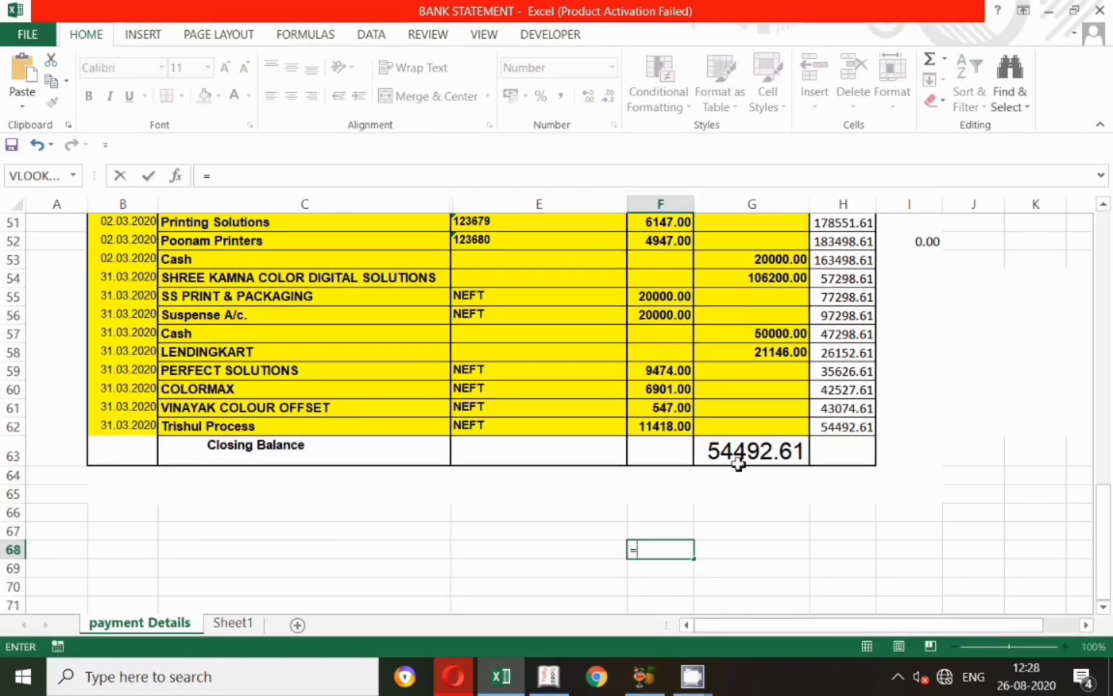
pyautogui.hotkey('alt', 'Tab')
pyautogui.hotkey('alt', 'Tab')
pyautogui.write('54')
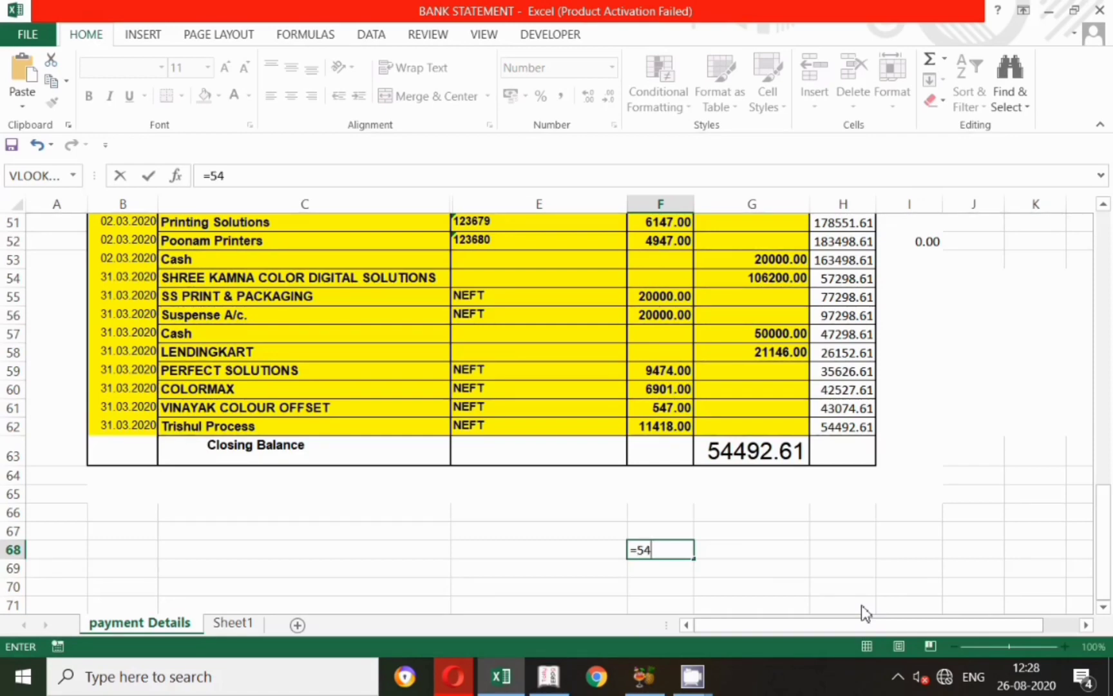
pyautogui.hotkey('alt', 'Tab')
pyautogui.hotkey('alt', 'Tab')
pyautogui.write('76')
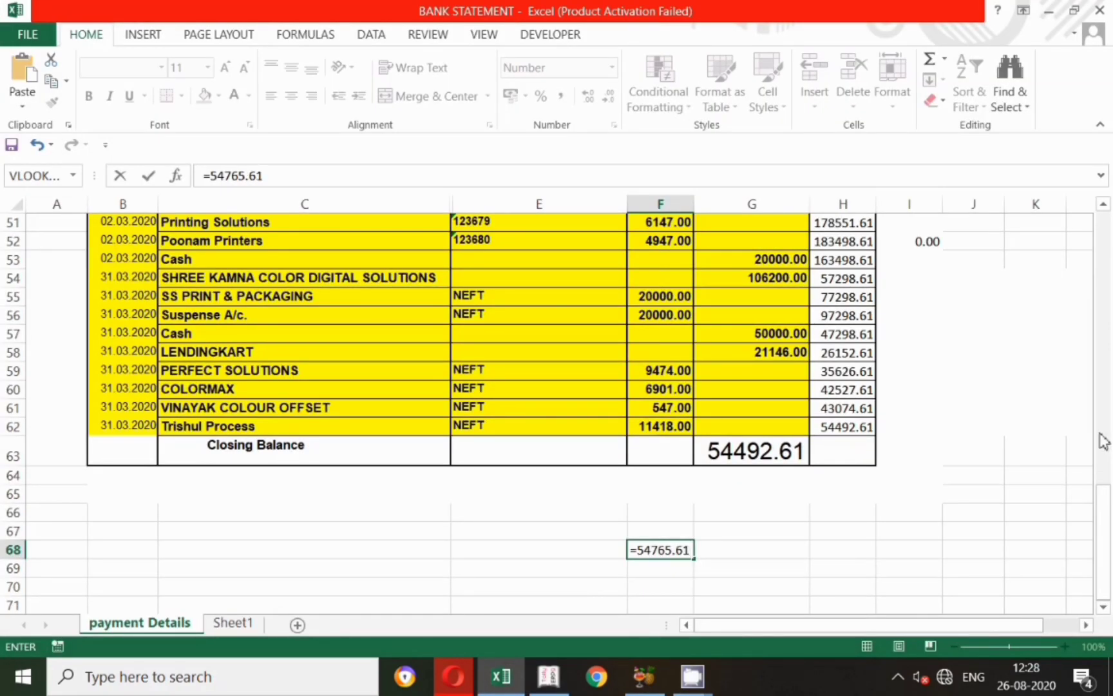
pyautogui.hotkey('alt', 'Tab')
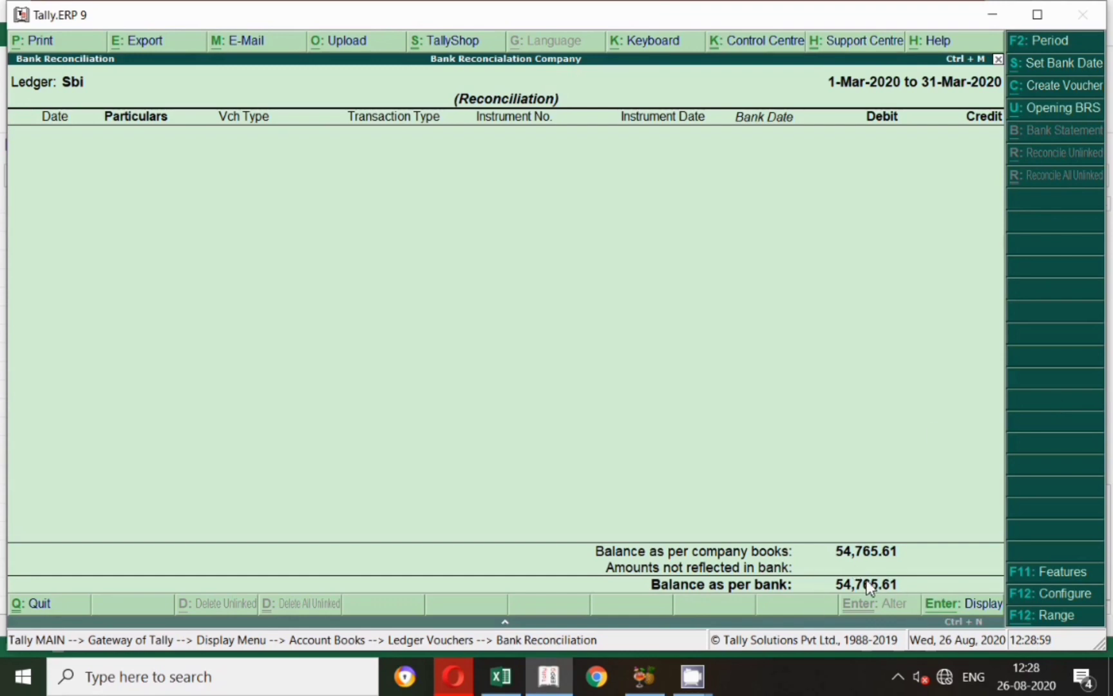
pyautogui.hotkey('alt', 'Tab')
pyautogui.write('5.61')
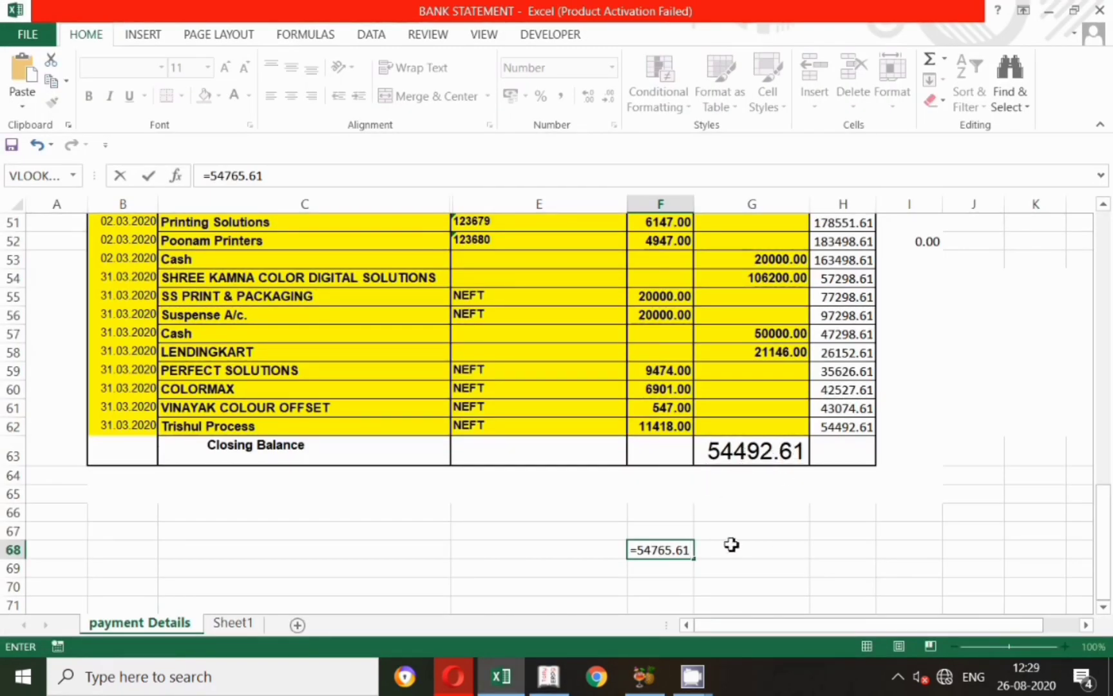
# Subtract the closing balance in G63 to complete the difference formula in F68, and select the result.
pyautogui.write('-')
pyautogui.click(747, 458)
pyautogui.press('Return')
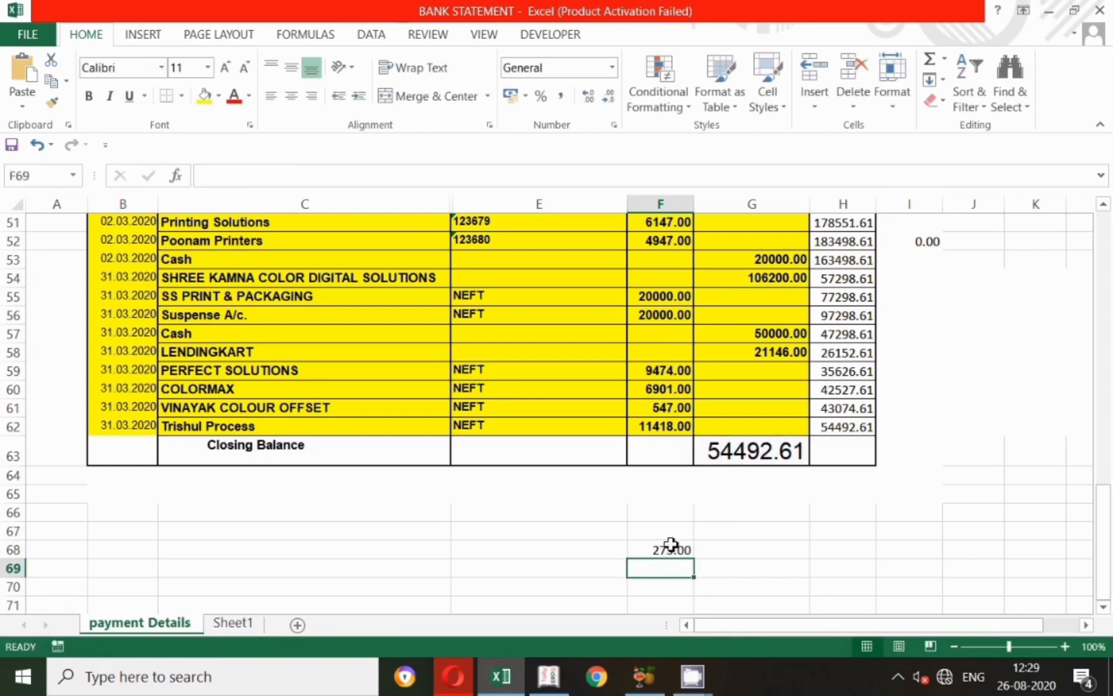
pyautogui.click(644, 532)
pyautogui.click(666, 548)
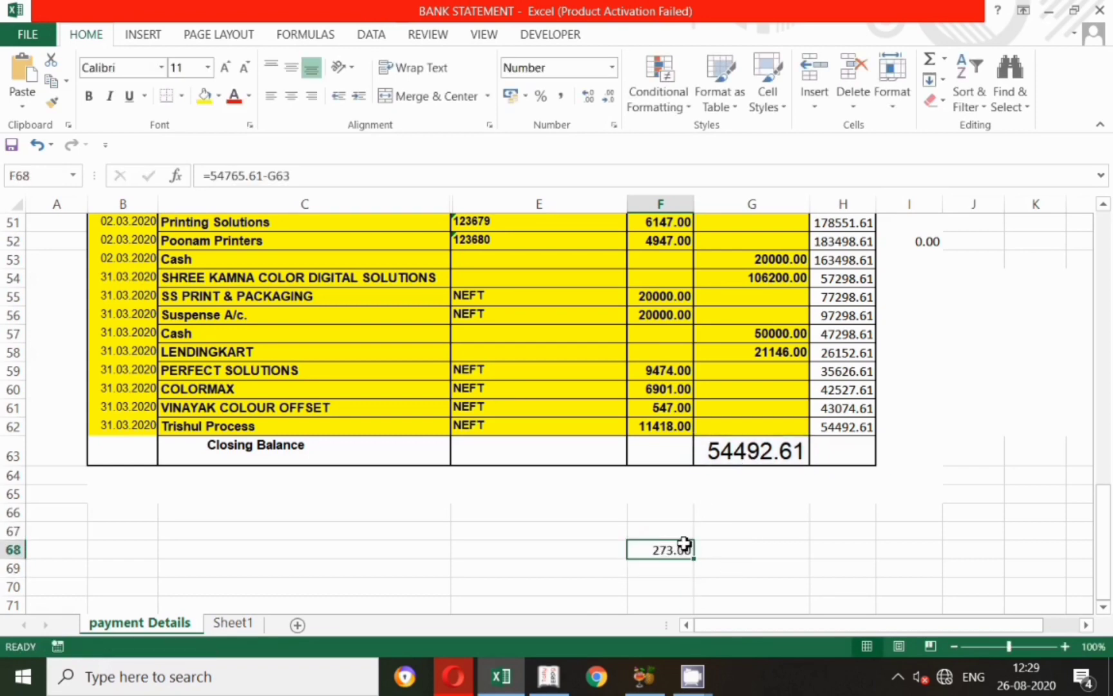
# Look over the early March rows in Excel, then switch to Tally and limit the reconciliation period to 1-3-2020.
pyautogui.scroll(4, 512, 415)
pyautogui.scroll(10, 509, 424)
pyautogui.scroll(1, 583, 414)
pyautogui.scroll(-3, 583, 415)
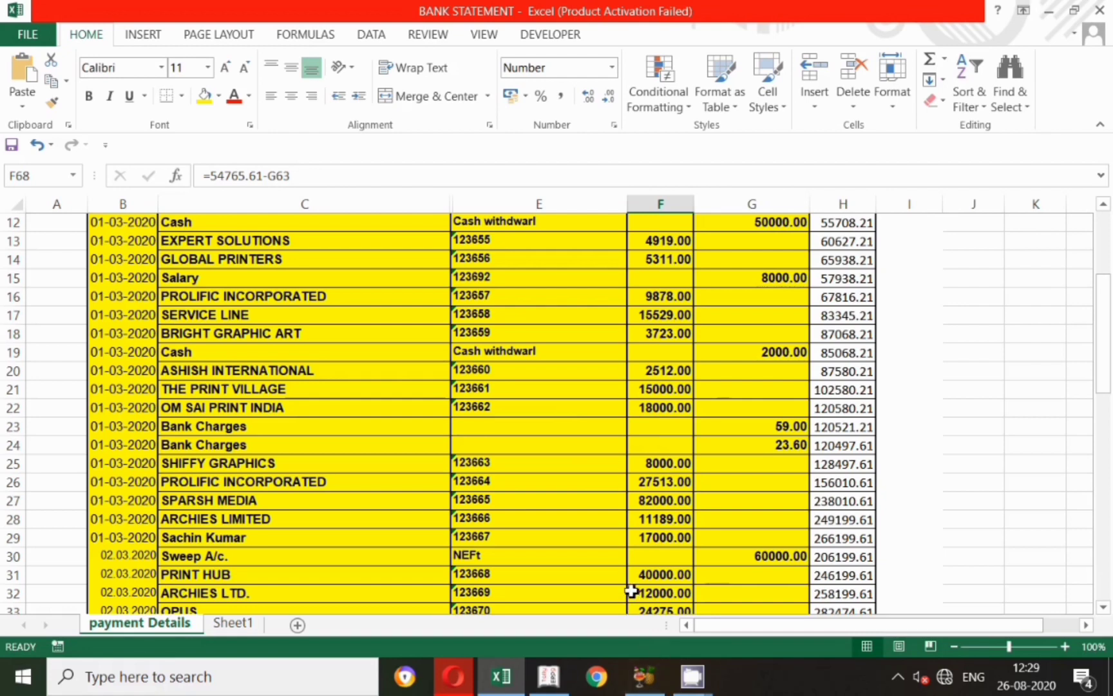
pyautogui.hotkey('alt', 'Tab')
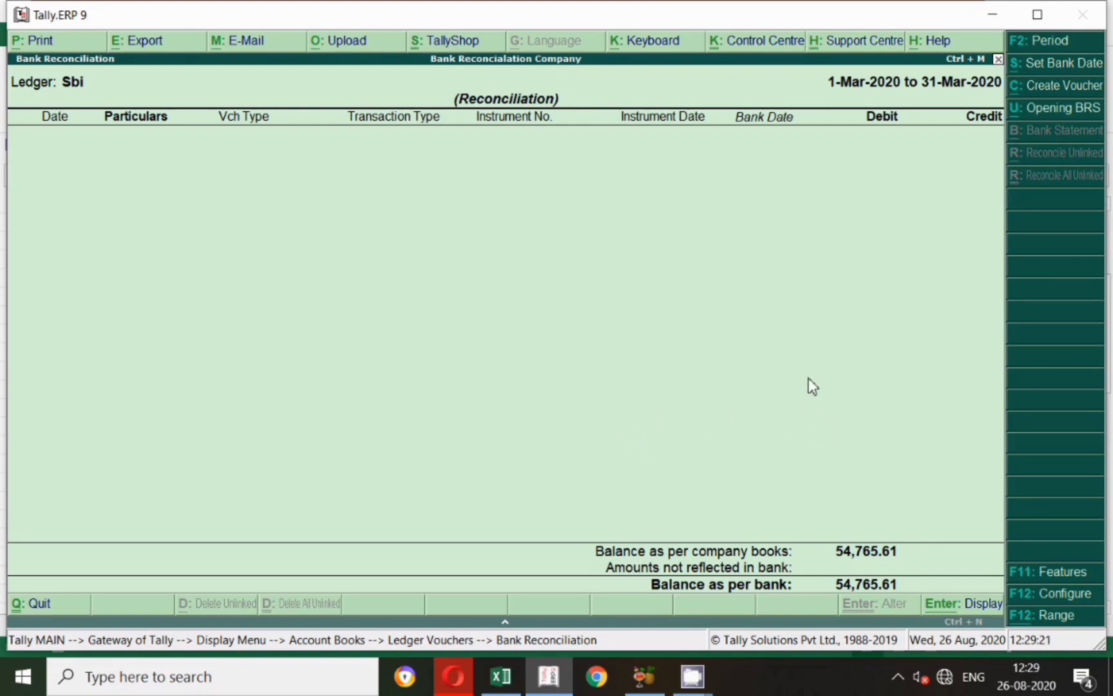
pyautogui.press('F2')
pyautogui.press('Return')
pyautogui.write('1-3')
pyautogui.press('Return')
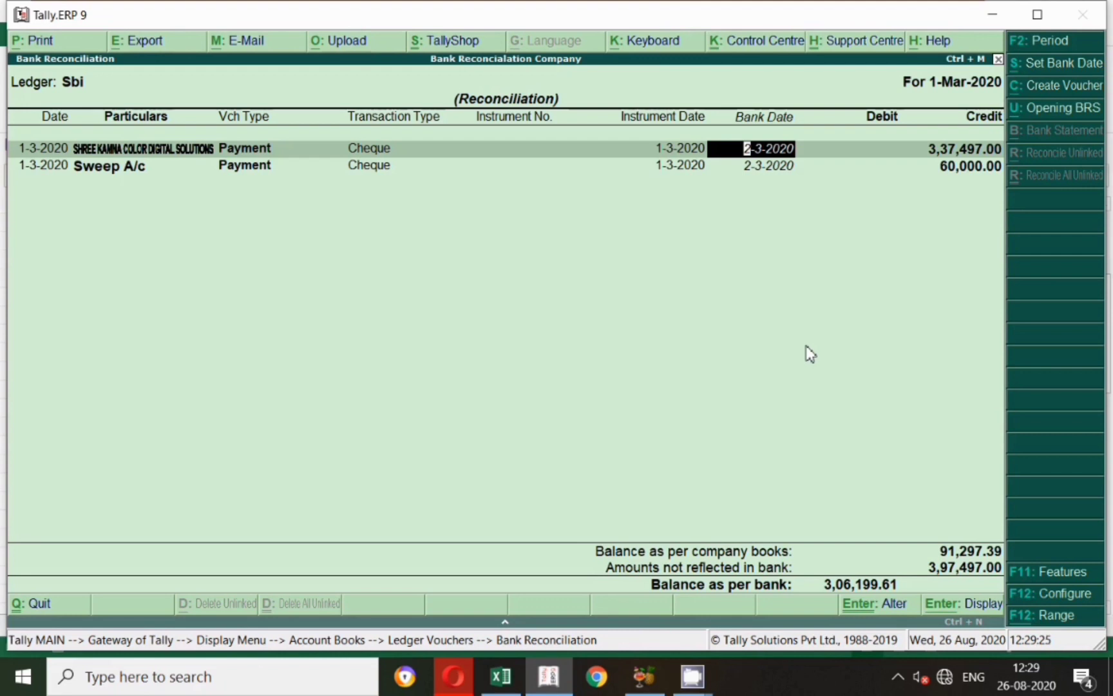
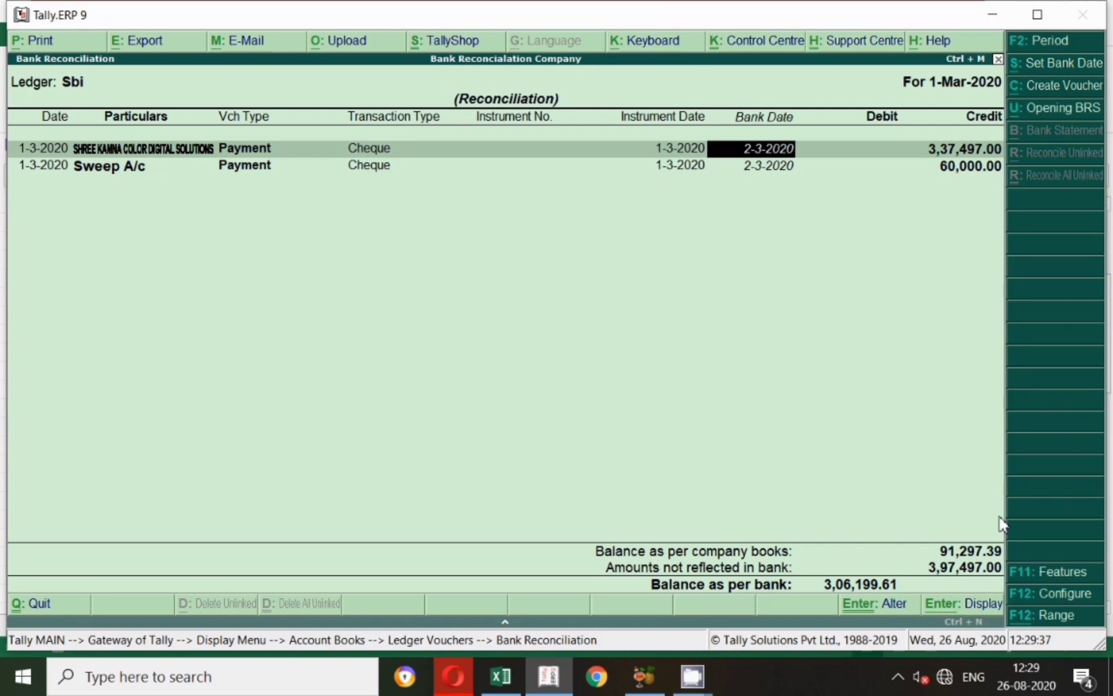
# Quit and reopen the Sbi reconciliation, and set both period dates to 1-3-2020.
pyautogui.press('Escape')
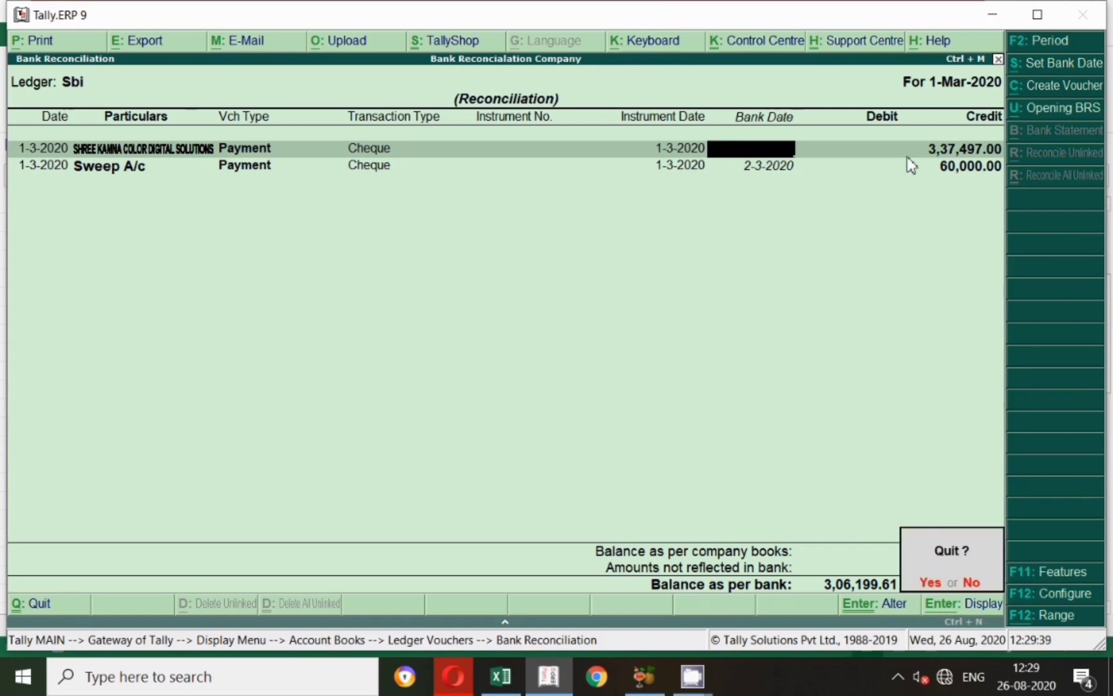
pyautogui.press('Return')
pyautogui.click(1051, 132)
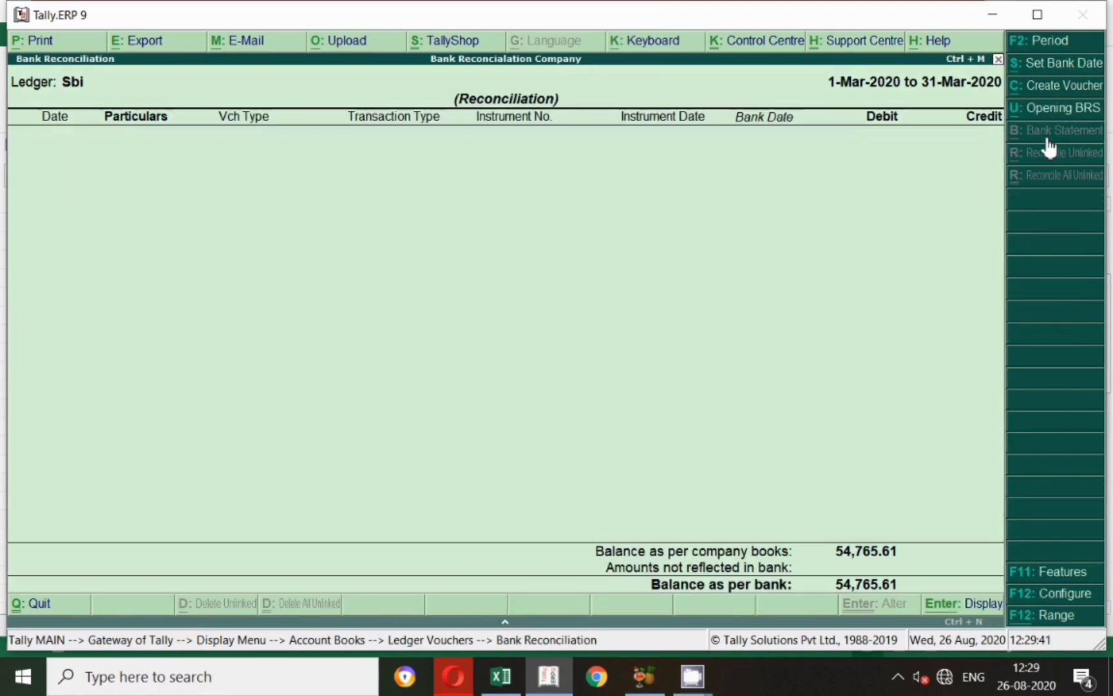
pyautogui.press('F2')
pyautogui.write('1.3.30')
pyautogui.press('Return')
pyautogui.write('1')
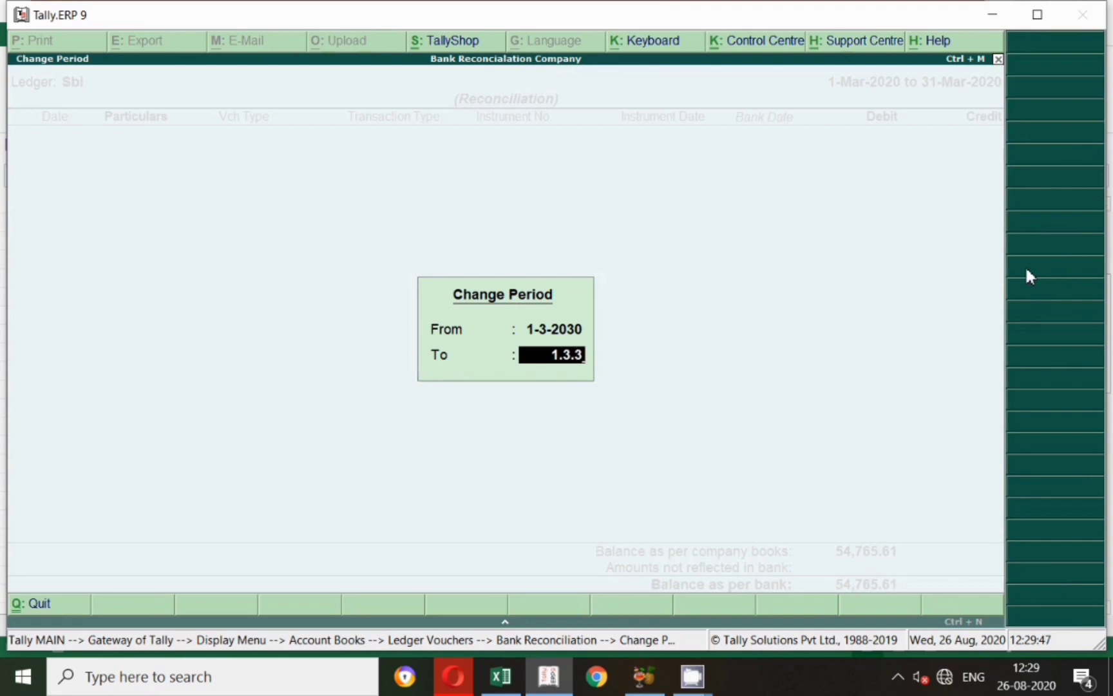
pyautogui.press('BackSpace')
pyautogui.press('BackSpace')
pyautogui.write('1.3.20')
pyautogui.press('Return')
pyautogui.write('1.3.20')
pyautogui.press('Return')
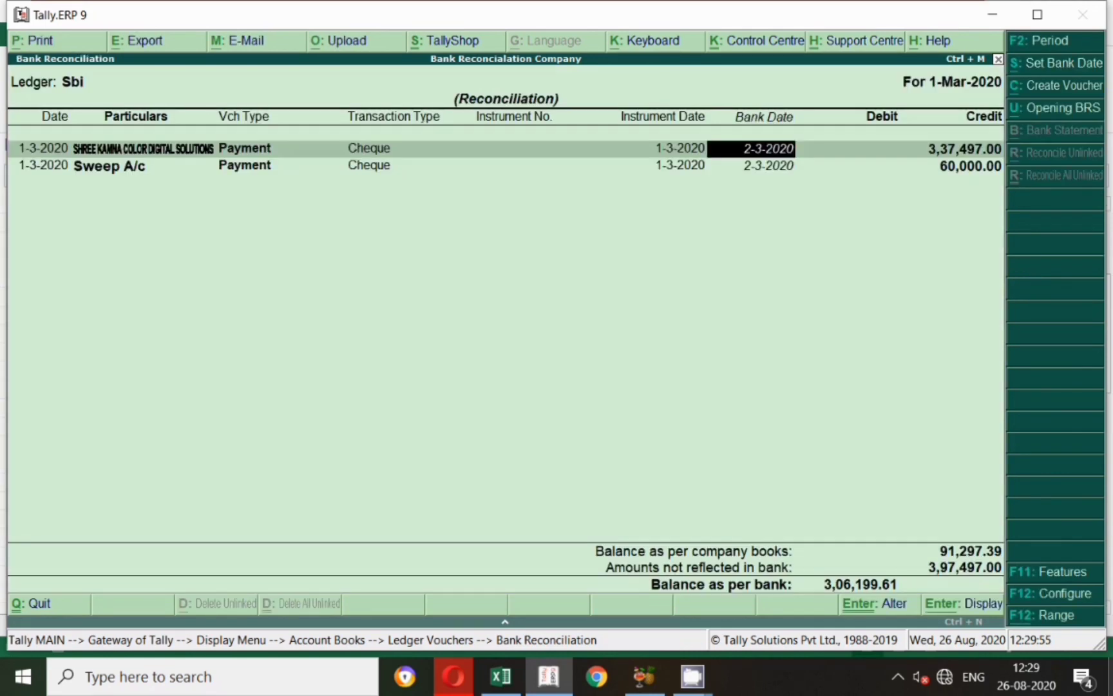
# Select row 29, the last 1-3-2020 entry in Excel, and compare its closing balance with Tally's bank balance.
pyautogui.hotkey('alt', 'Tab')
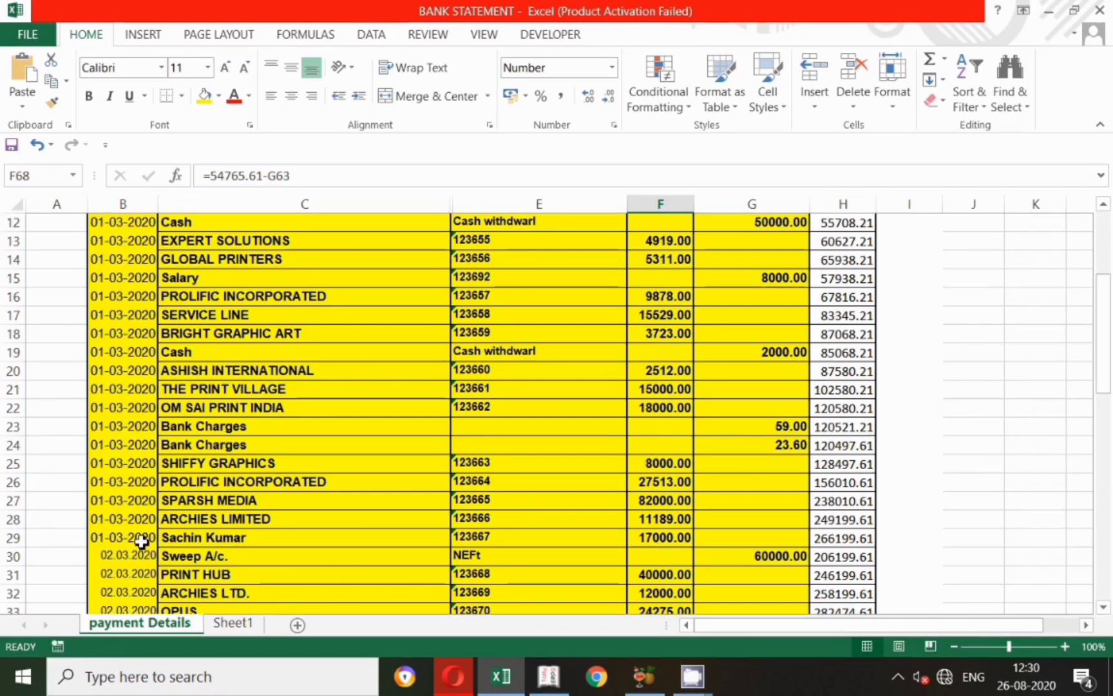
pyautogui.click(13, 537)
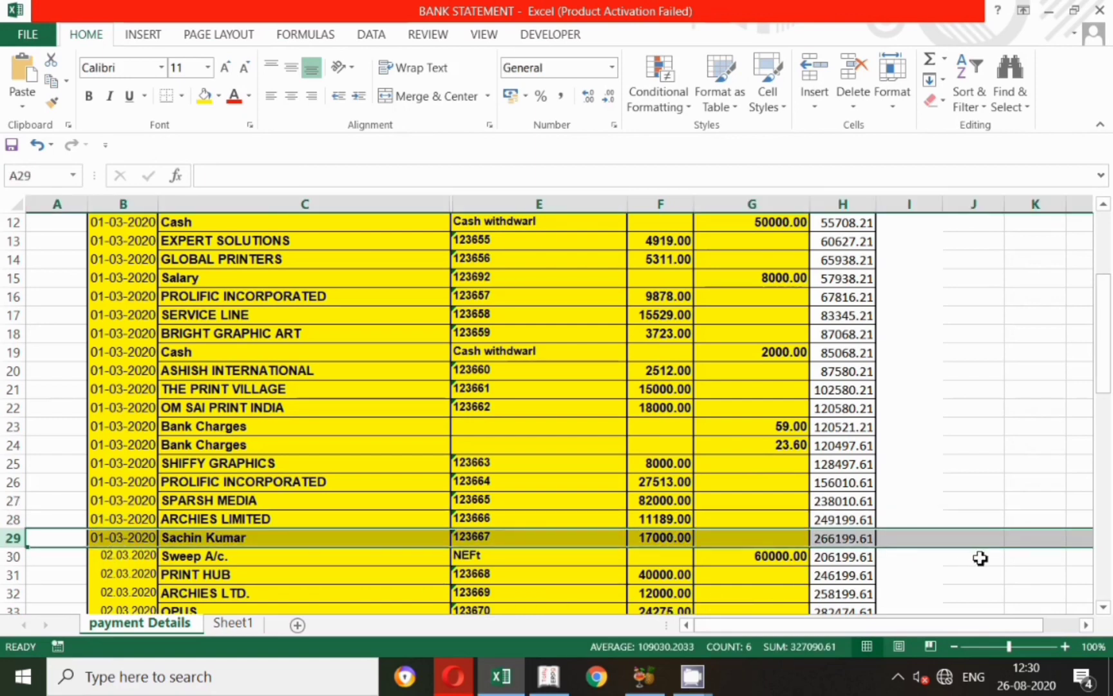
pyautogui.hotkey('alt', 'Tab')
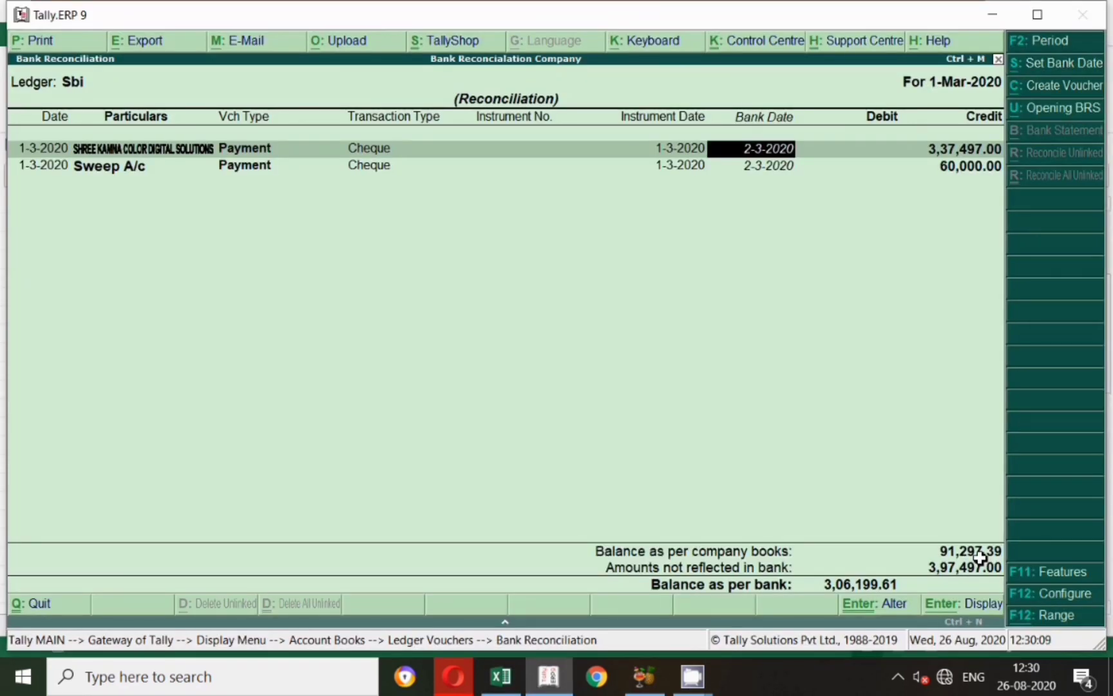
pyautogui.hotkey('alt', 'Tab')
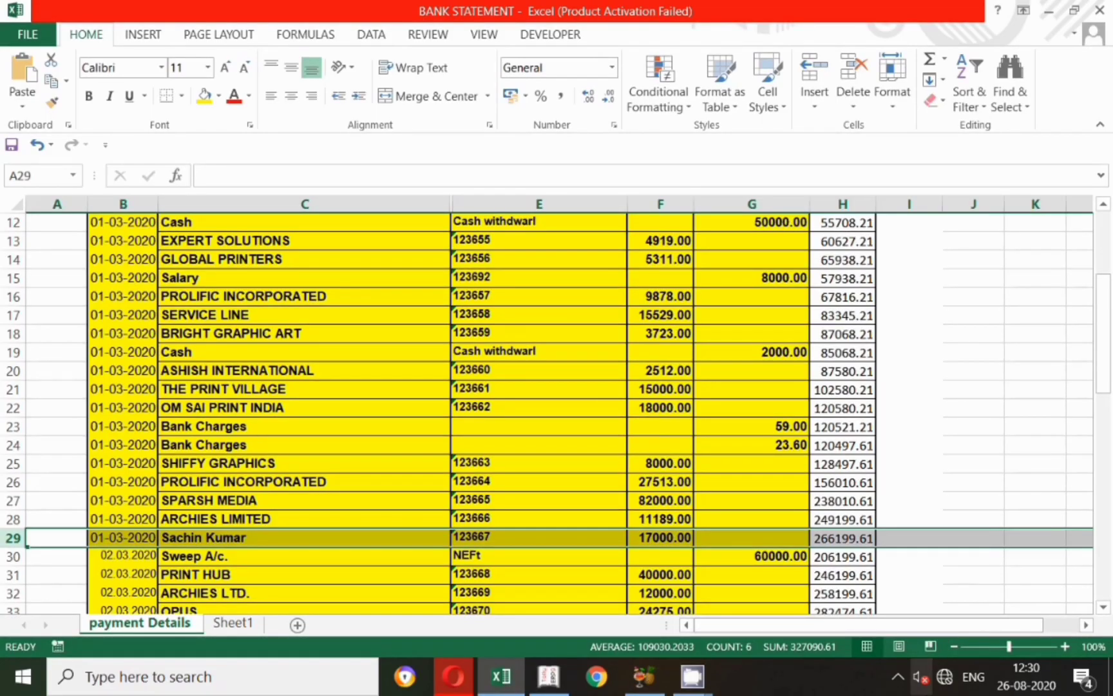
pyautogui.click(899, 680)
pyautogui.rightClick(946, 599)
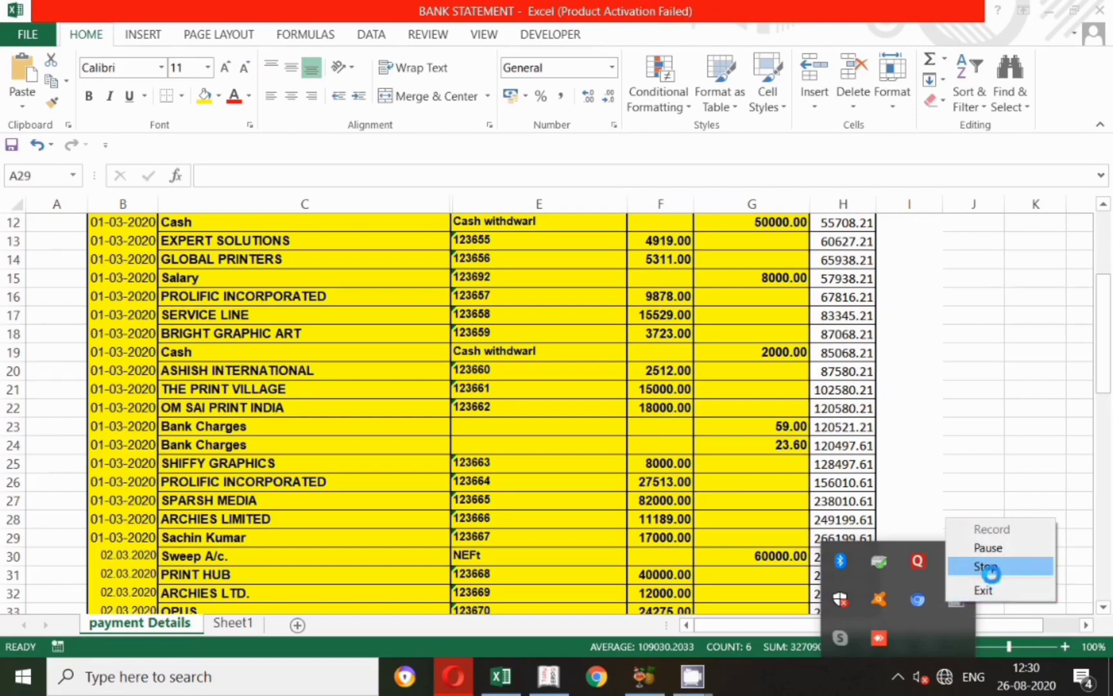
pyautogui.click(978, 548)
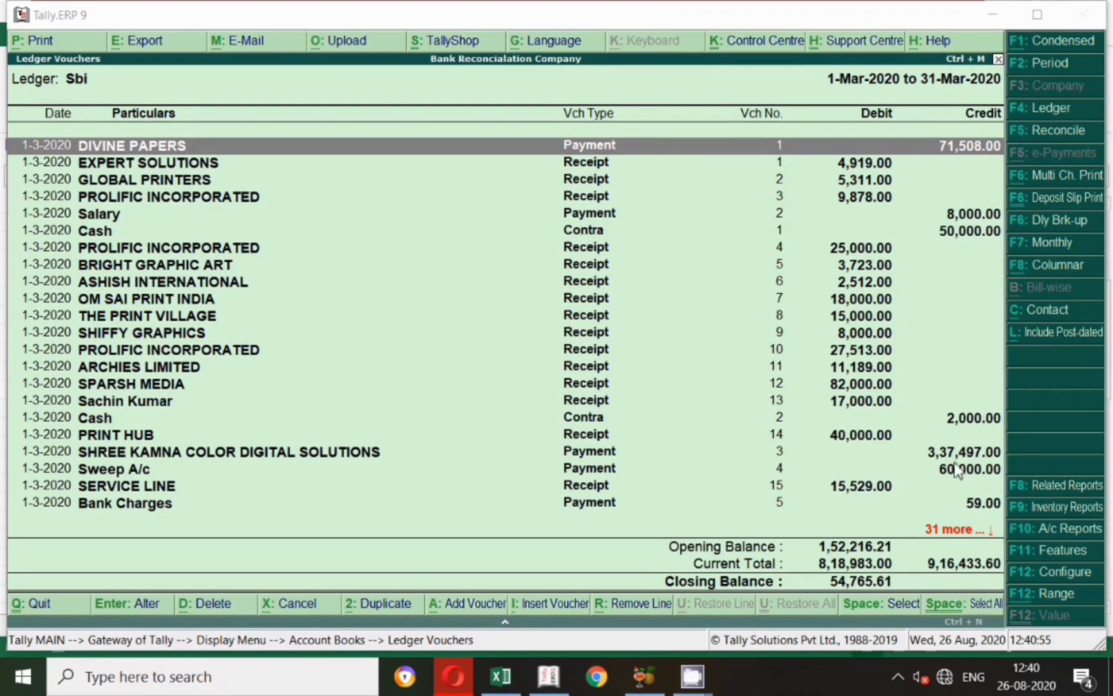
# Open the Sbi reconciliation from the ledger vouchers and restrict its period to 1-3-2020.
pyautogui.click(1033, 137)
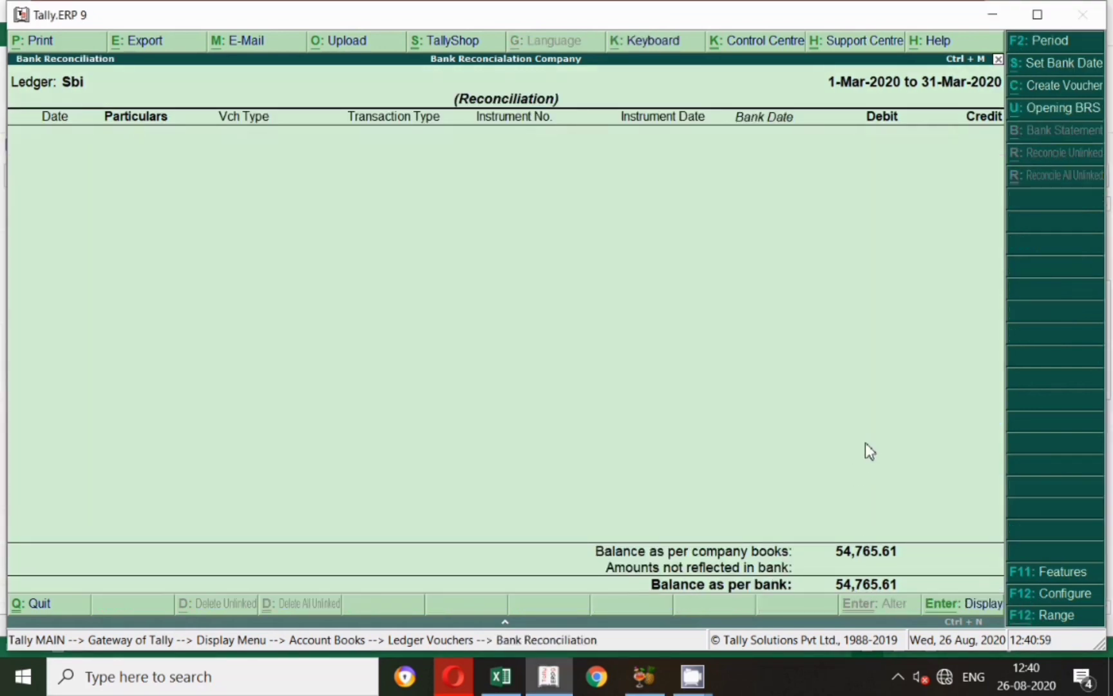
pyautogui.press('F2')
pyautogui.press('Return')
pyautogui.write('1')
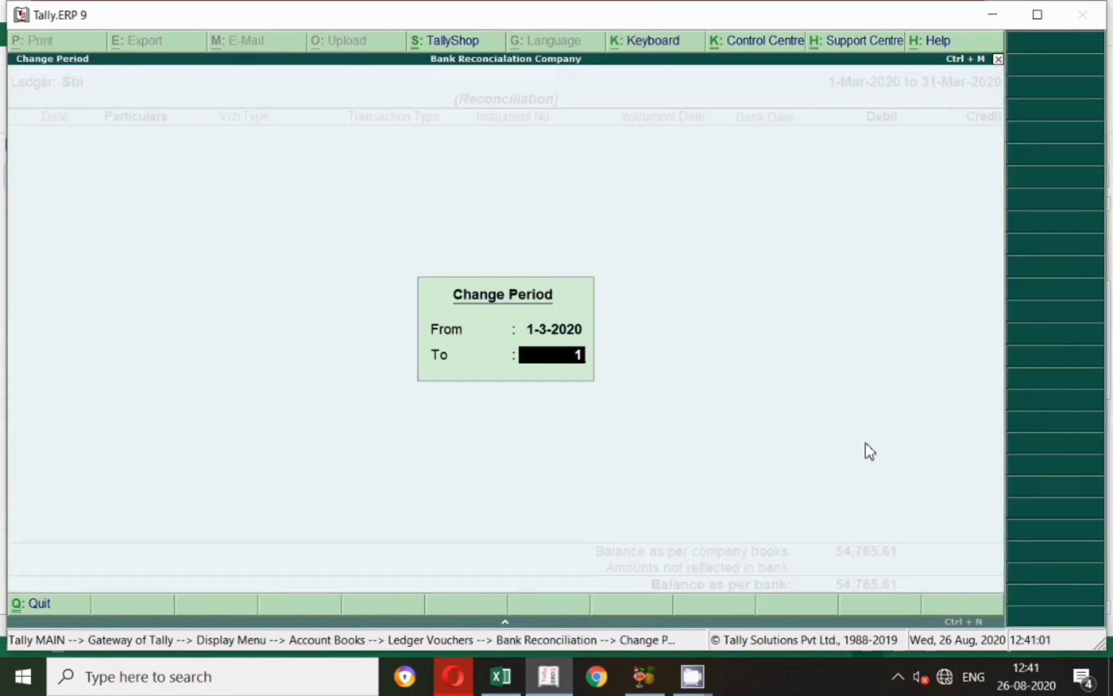
pyautogui.press('Return')
# Switch to the Excel statement and select row 29 to check the closing balance for 1-3-2020.
pyautogui.hotkey('alt', 'Tab')
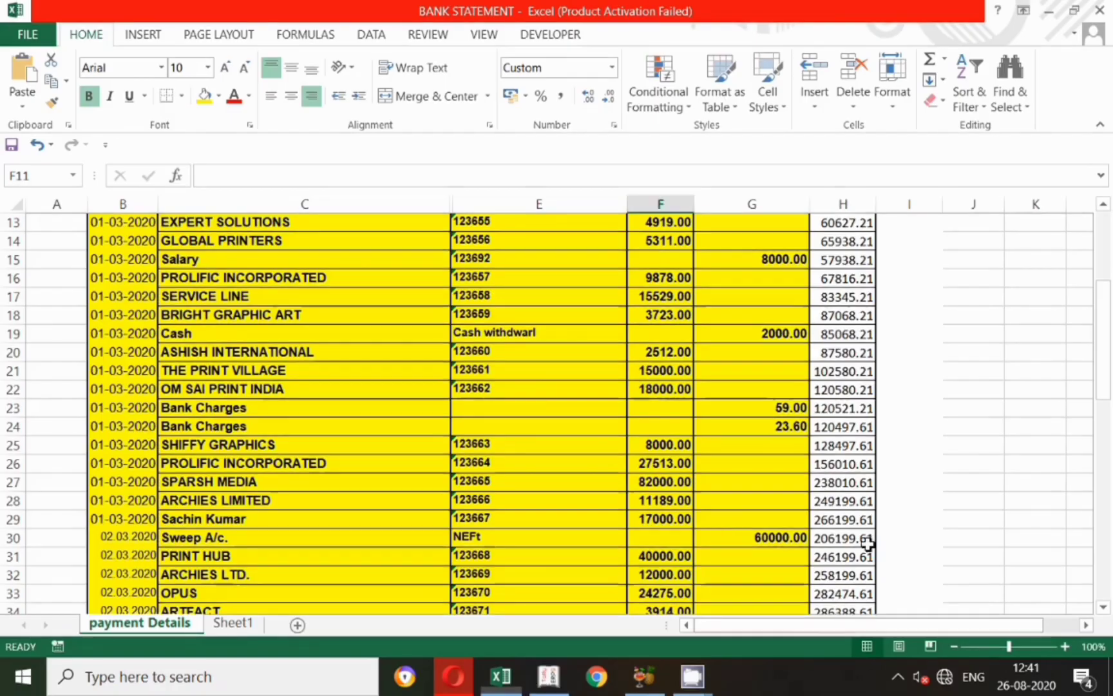
pyautogui.scroll(-4, 538, 369)
pyautogui.scroll(3, 538, 369)
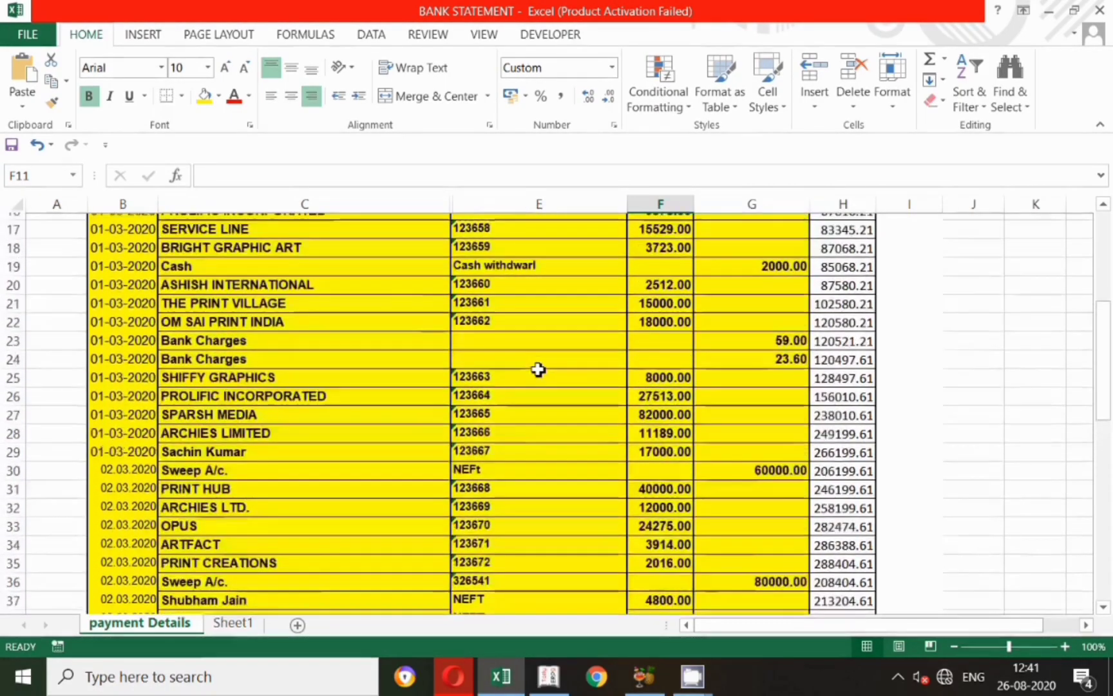
pyautogui.click(11, 465)
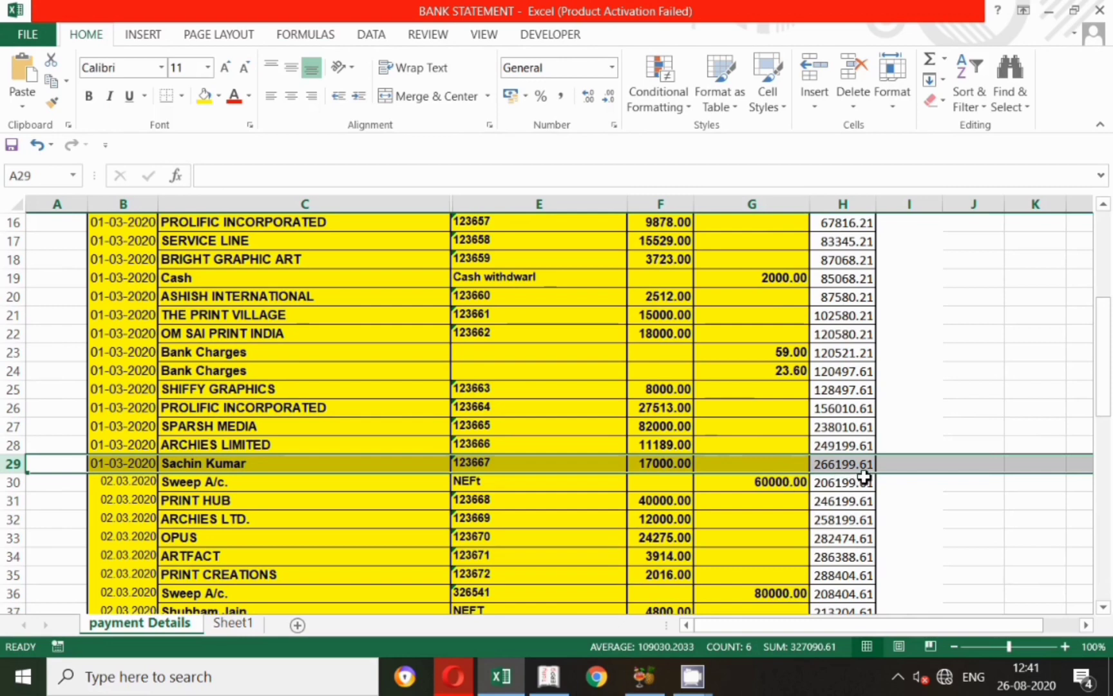
# Return to Tally and reapply the 1-3-2020 period to check the balance as per bank.
pyautogui.hotkey('alt', 'Tab')
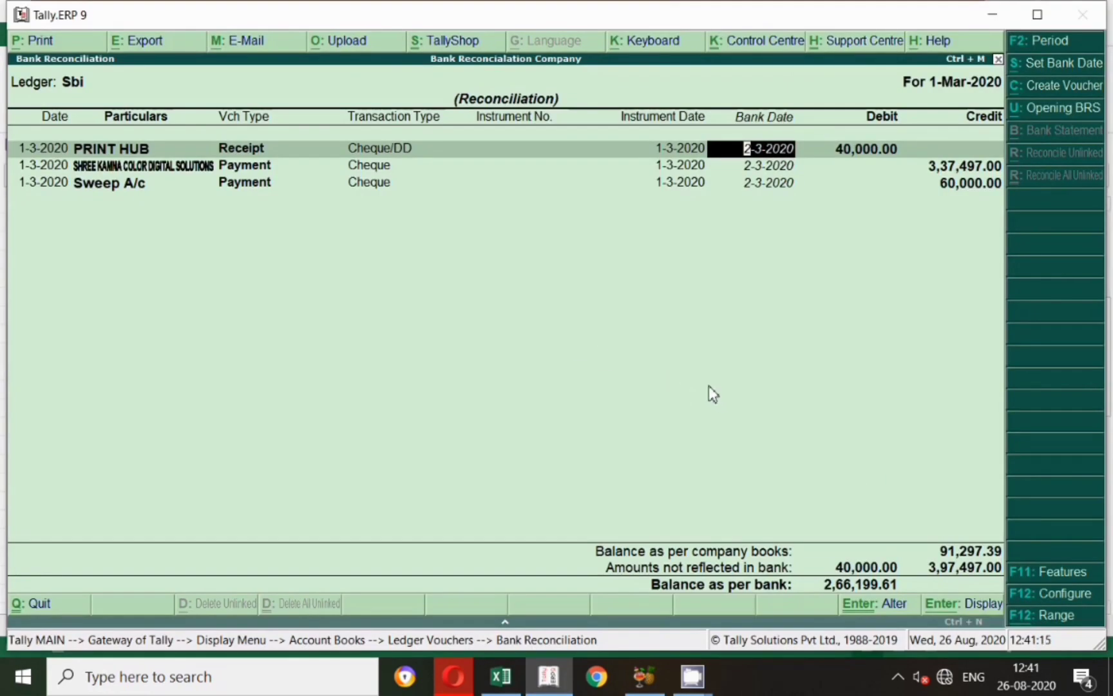
pyautogui.press('F2')
pyautogui.press('Return')
pyautogui.press('Return')
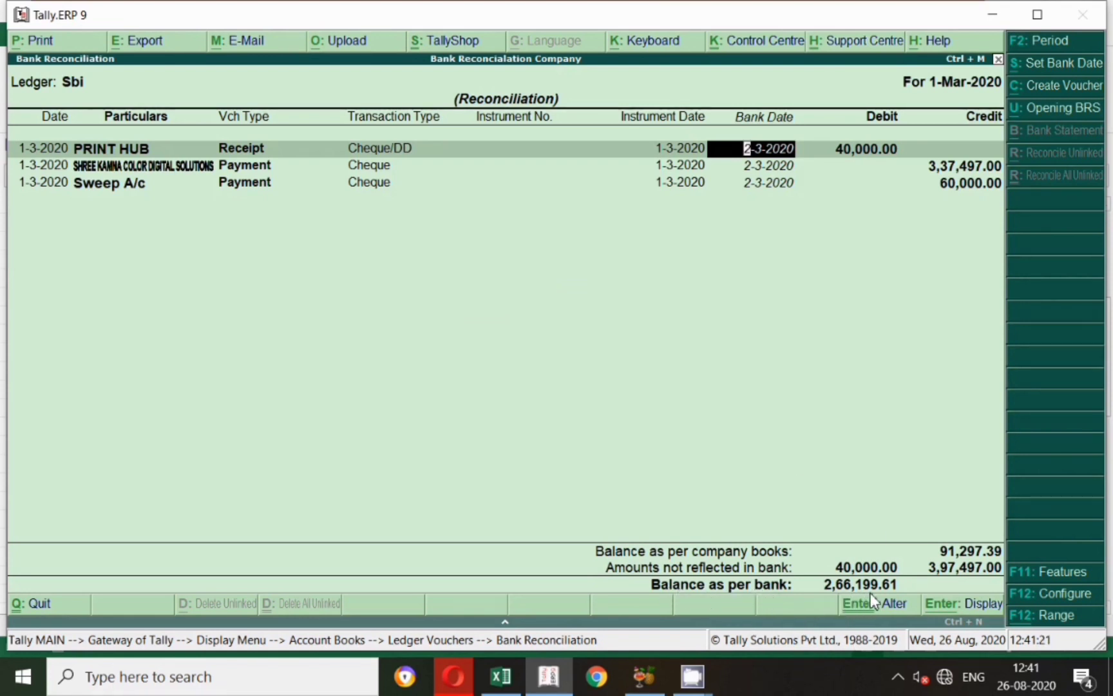
# Compare the 1-3-2020 closing balance in row 29 of the Excel statement with Tally's balance as per bank.
pyautogui.hotkey('alt', 'Tab')
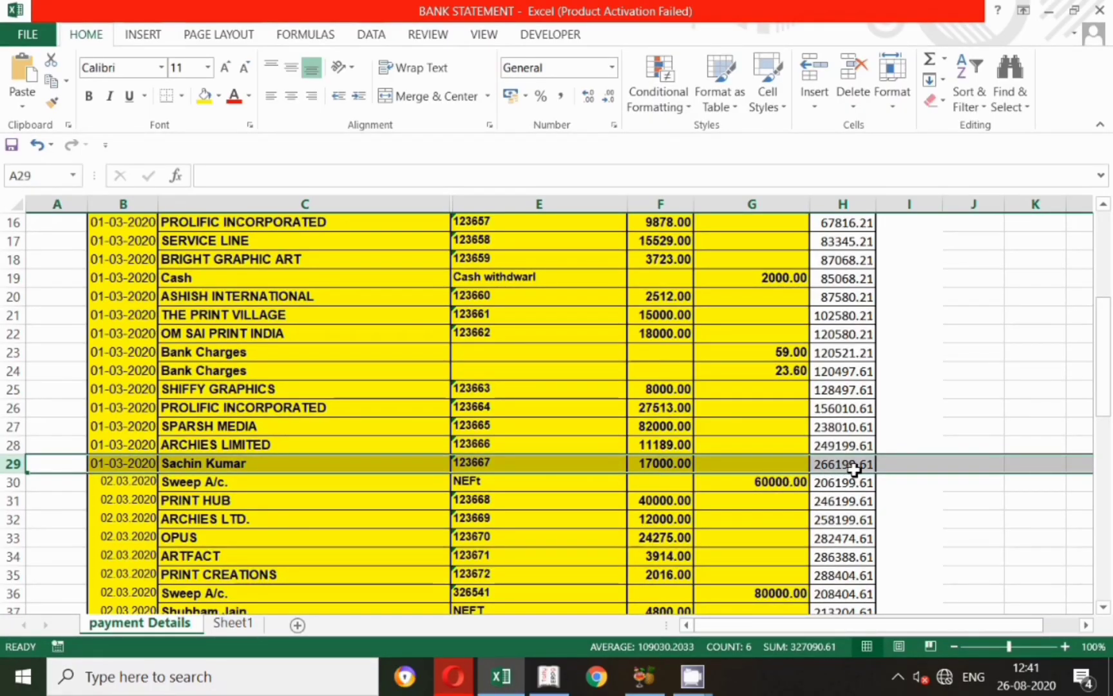
pyautogui.hotkey('alt', 'Tab')
pyautogui.hotkey('alt', 'Tab')
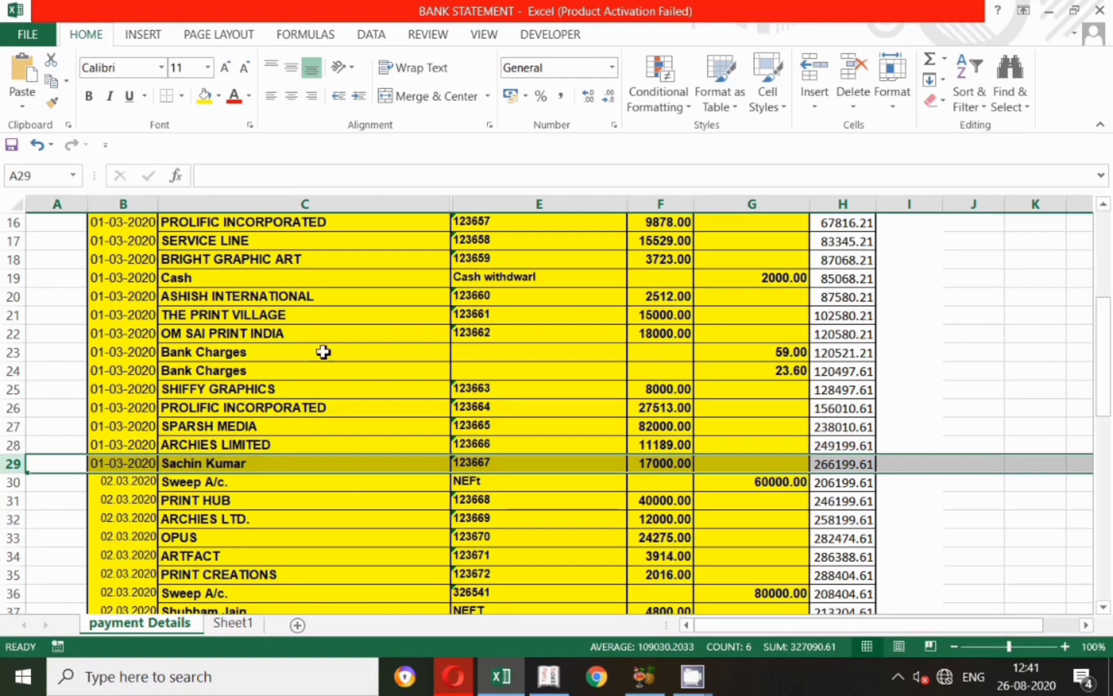
# Select row 53, the last 02.03.2020 entry in the Excel statement, to check its closing balance.
pyautogui.scroll(-2, 347, 344)
pyautogui.scroll(-3, 347, 344)
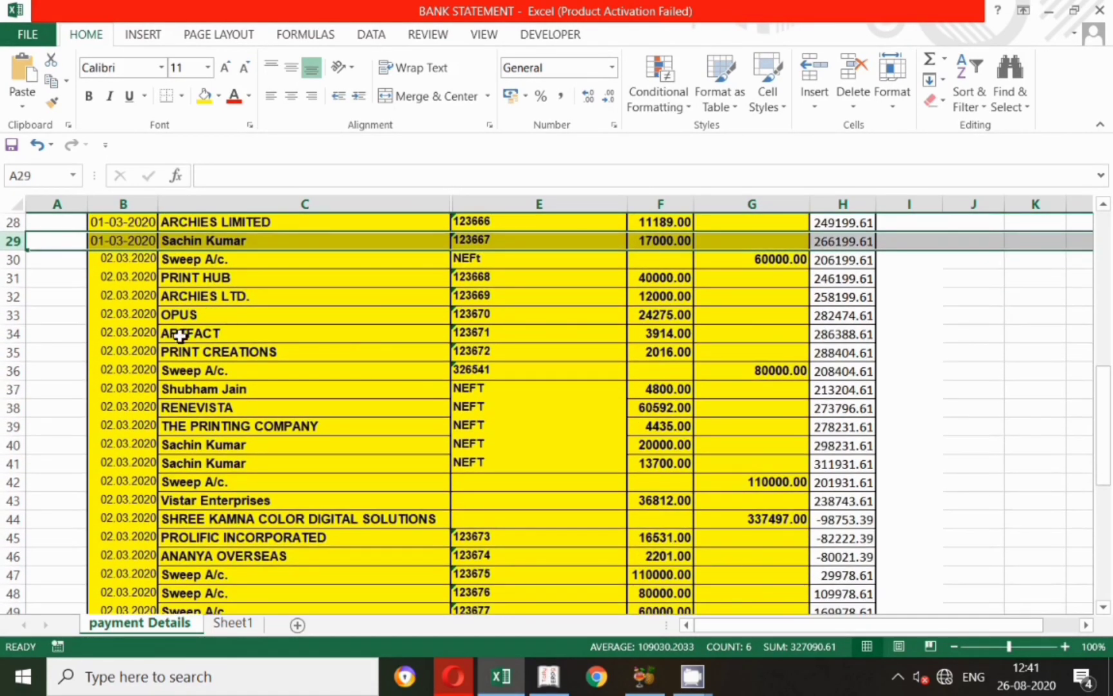
pyautogui.scroll(-2, 103, 519)
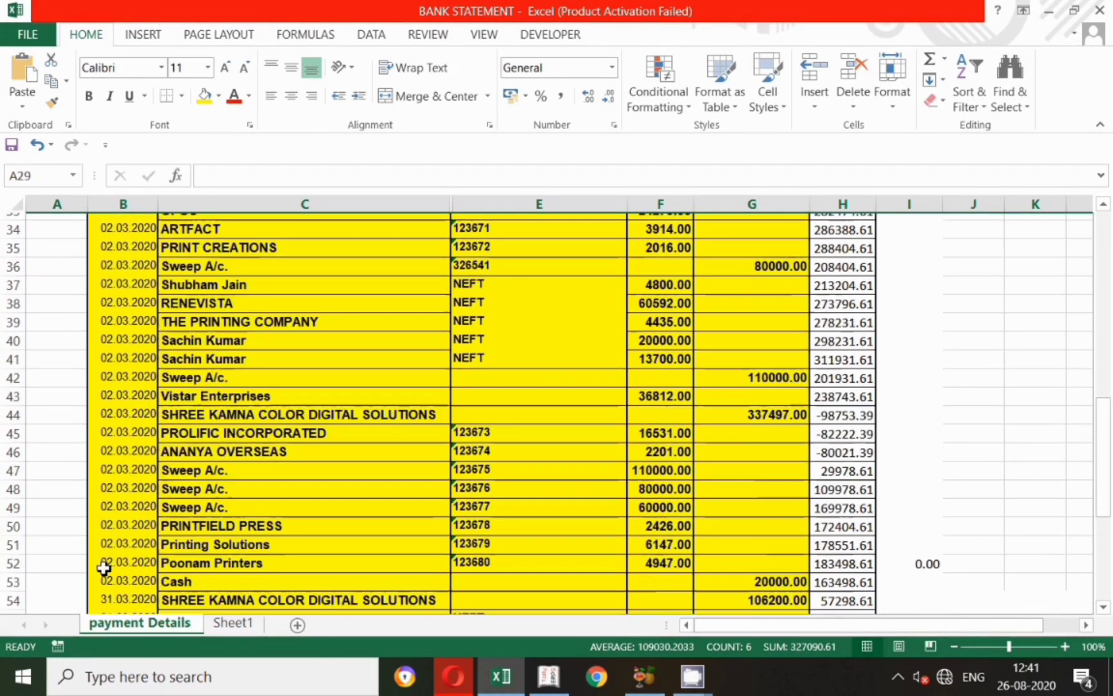
pyautogui.scroll(-2, 105, 562)
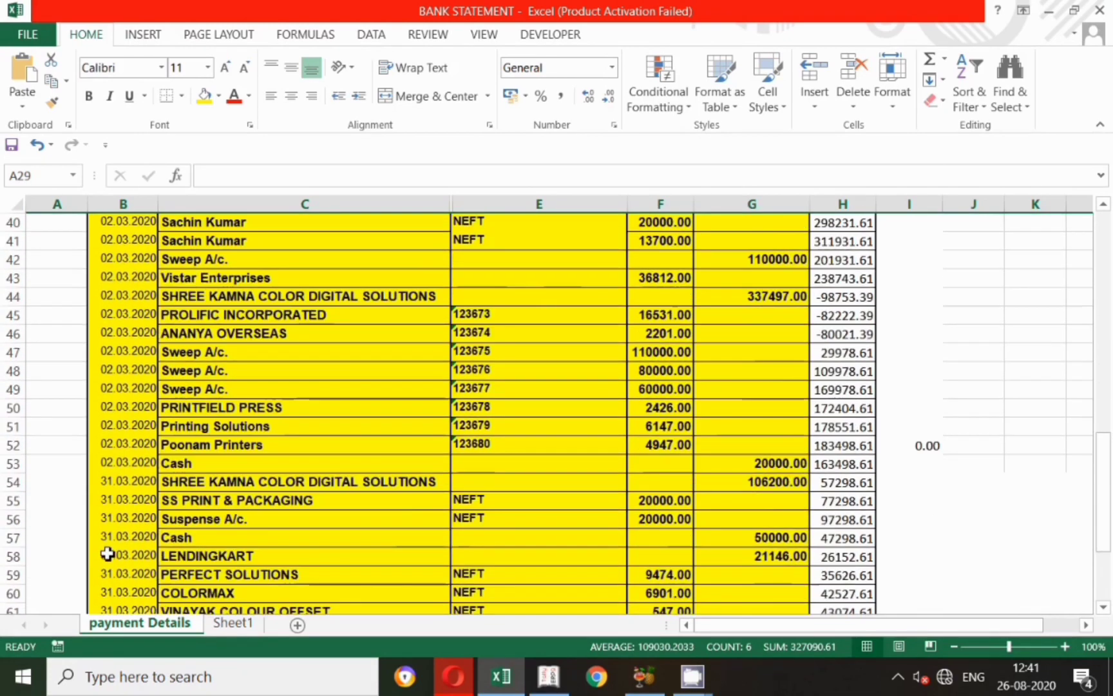
pyautogui.click(12, 466)
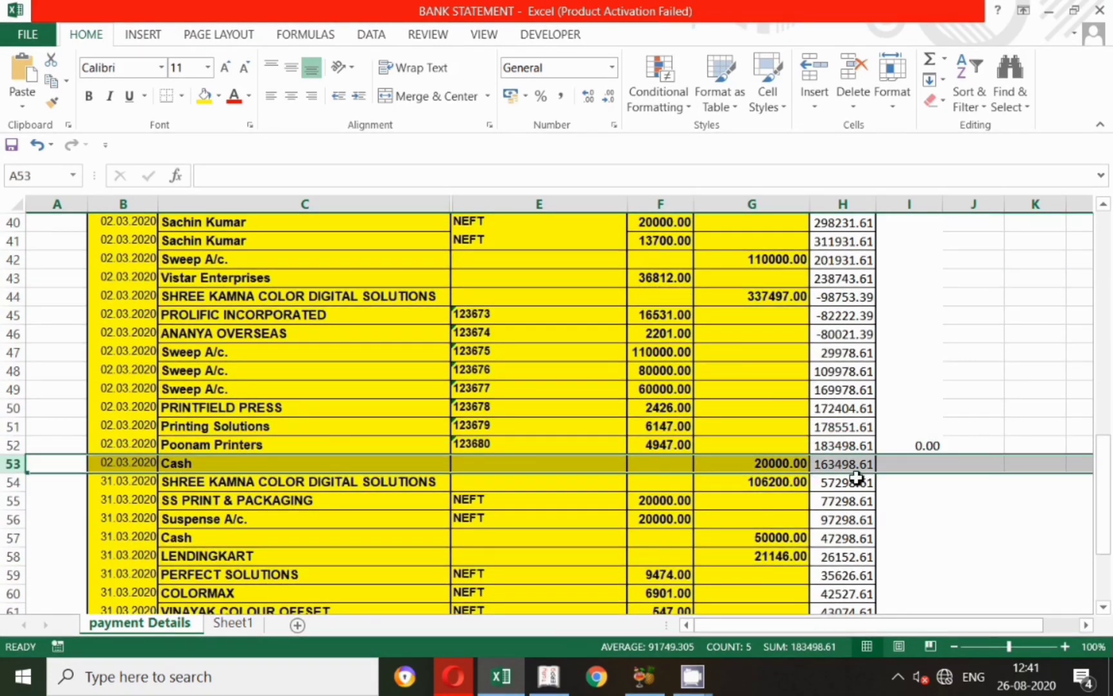
# Switch to Tally and extend the Sbi reconciliation period to 2-3-2020 to check the balance as per bank.
pyautogui.hotkey('alt', 'Tab')
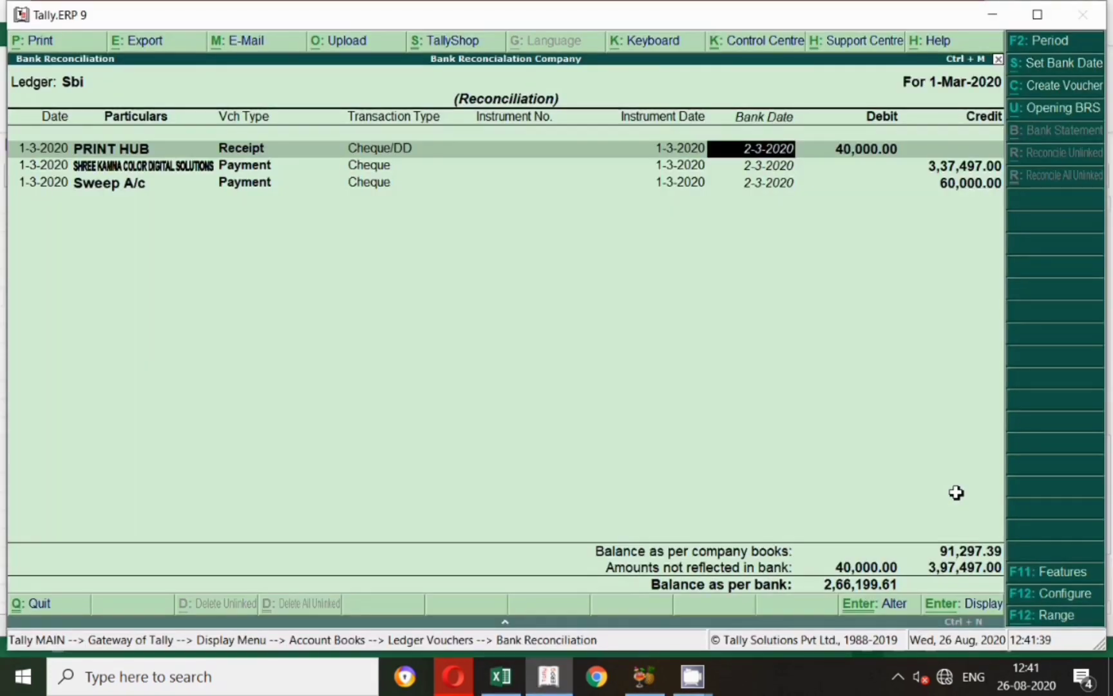
pyautogui.press('F2')
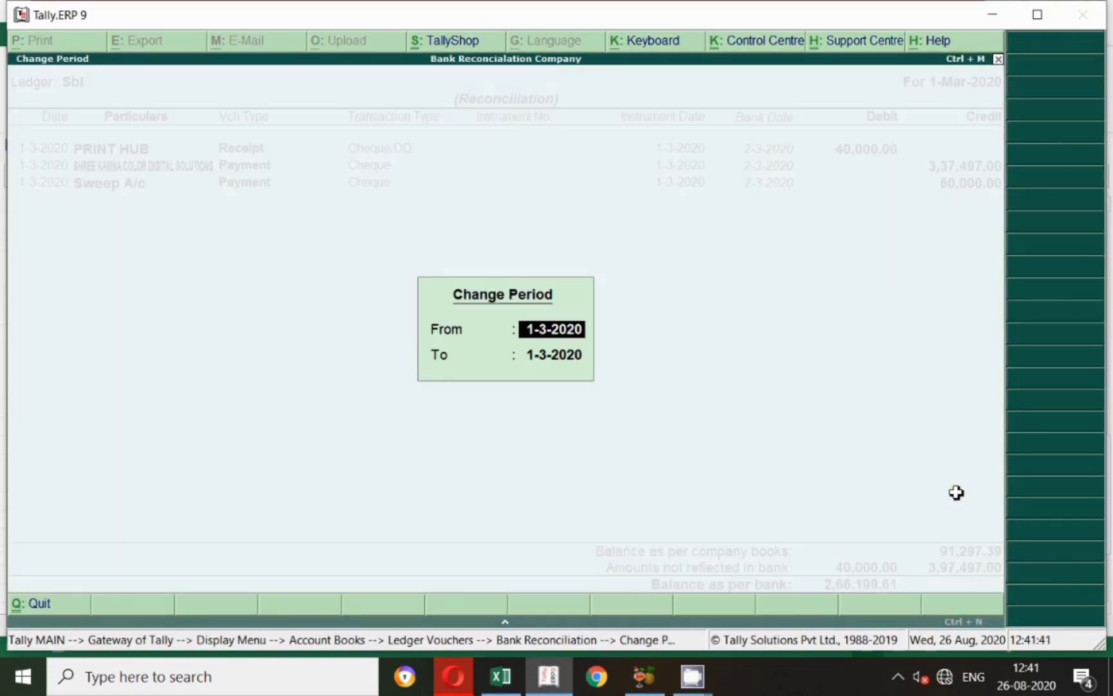
pyautogui.press('Return')
pyautogui.write('2')
pyautogui.press('Return')
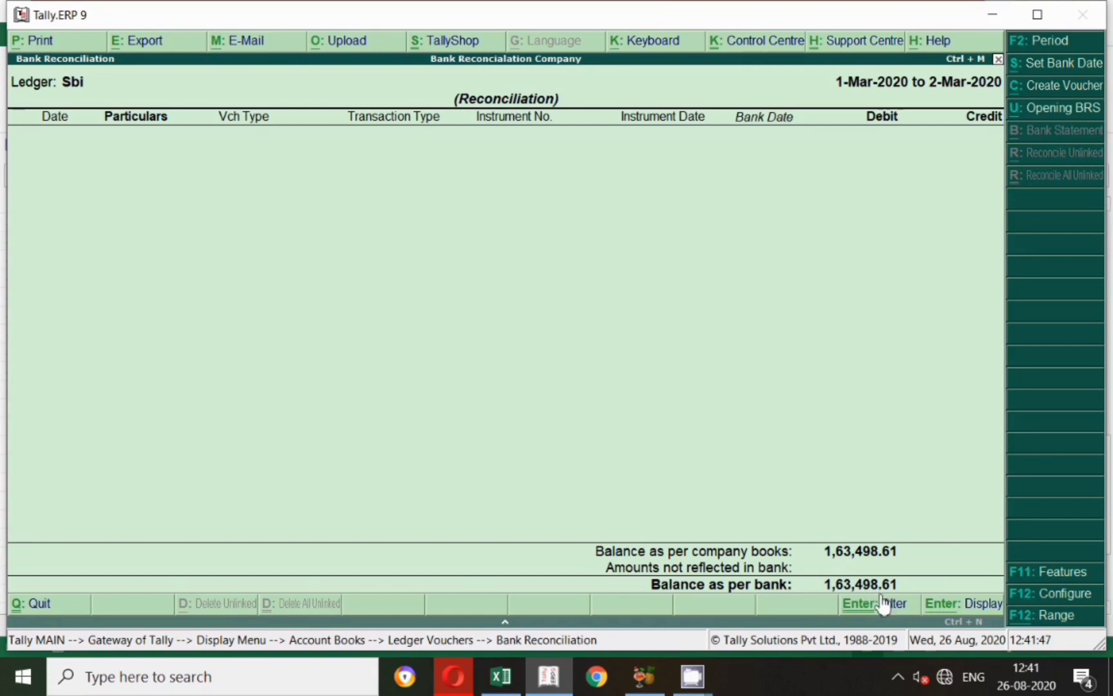
# Compare Tally's balance as per bank for 2-3-2020 with the closing balance in row 53 of the Excel statement.
pyautogui.hotkey('alt', 'Tab')
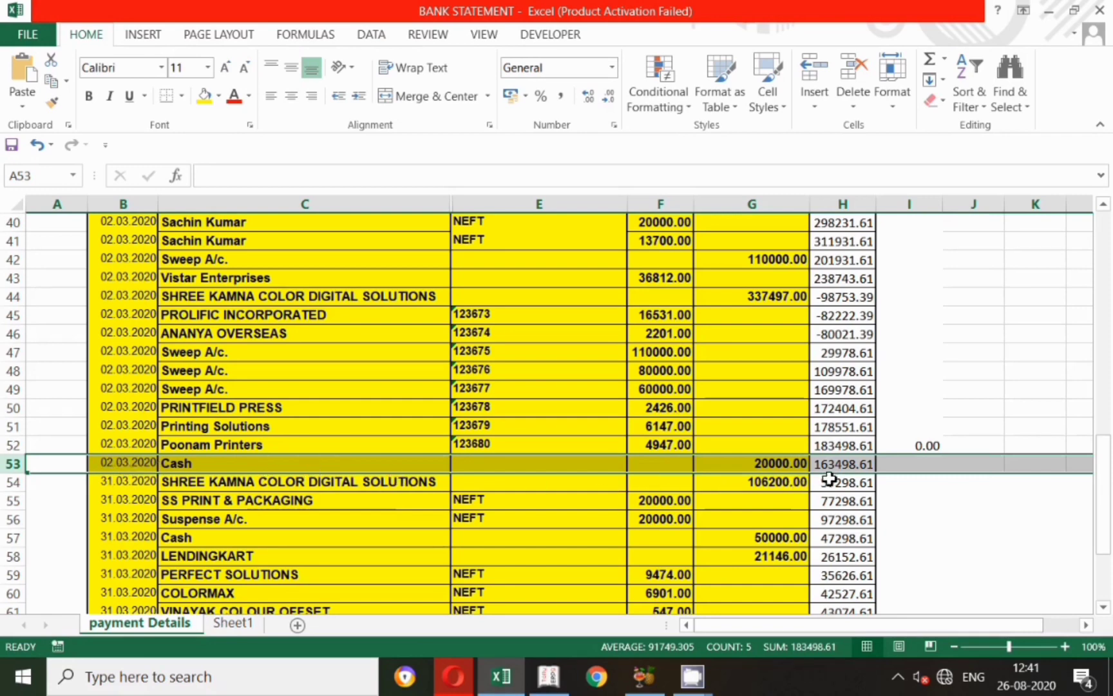
pyautogui.hotkey('alt', 'Tab')
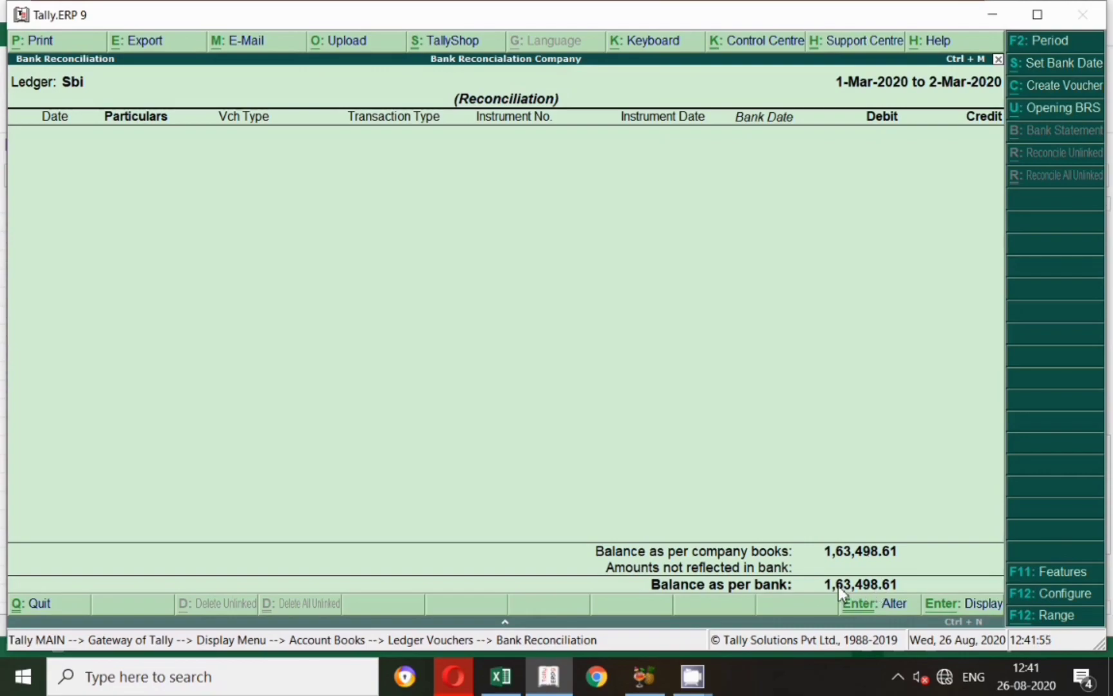
pyautogui.hotkey('alt', 'Tab')
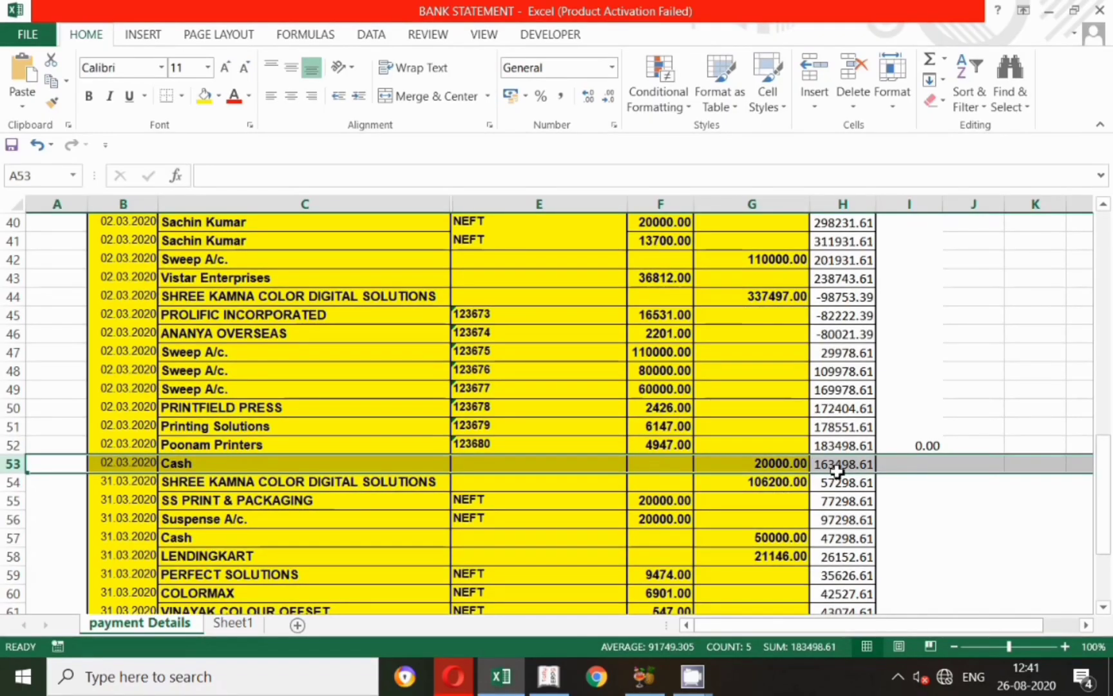
pyautogui.click(892, 469)
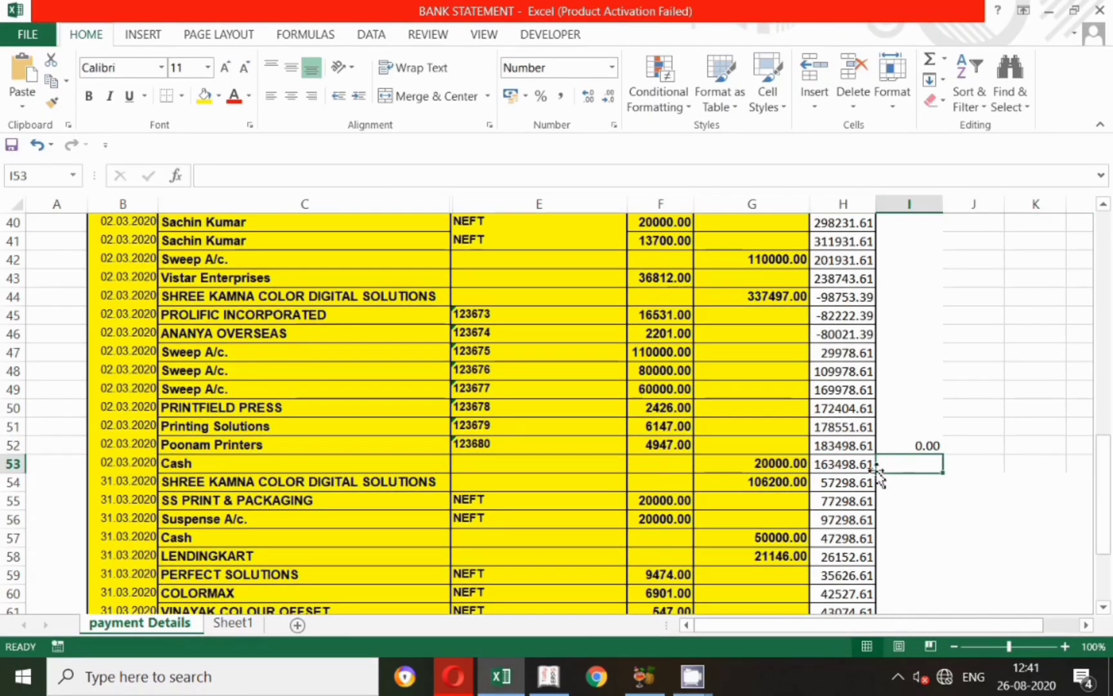
pyautogui.click(14, 464)
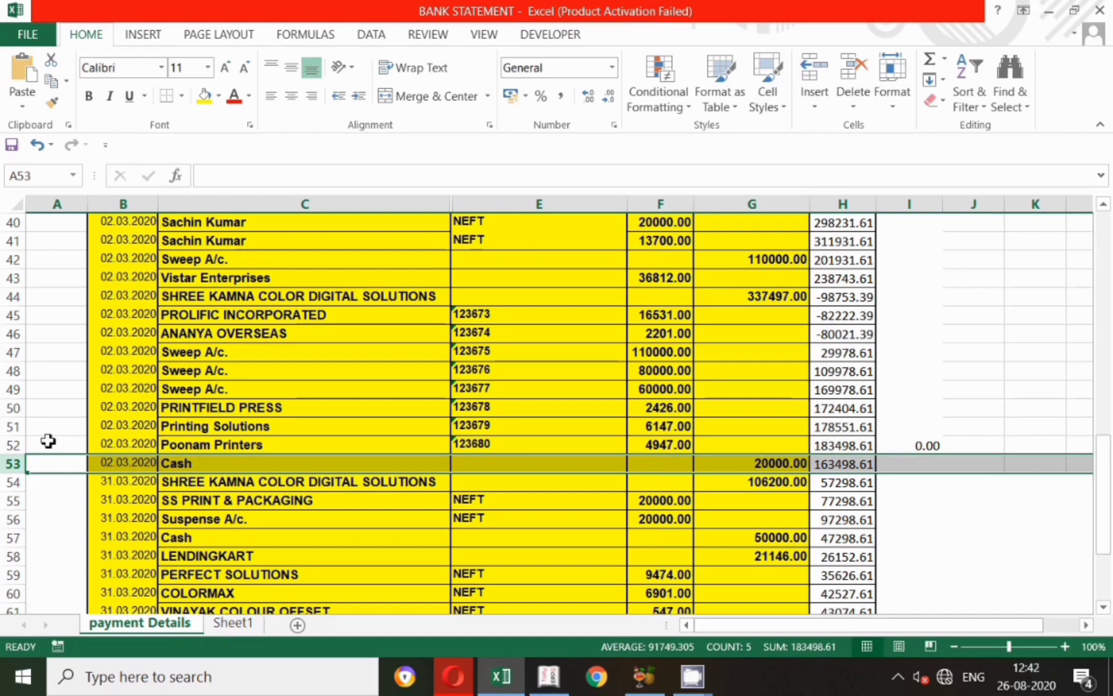
# Fill the 31.03.2020 entries in B54:G62 with light blue and select their amounts in F54:G62.
pyautogui.scroll(-3, 129, 458)
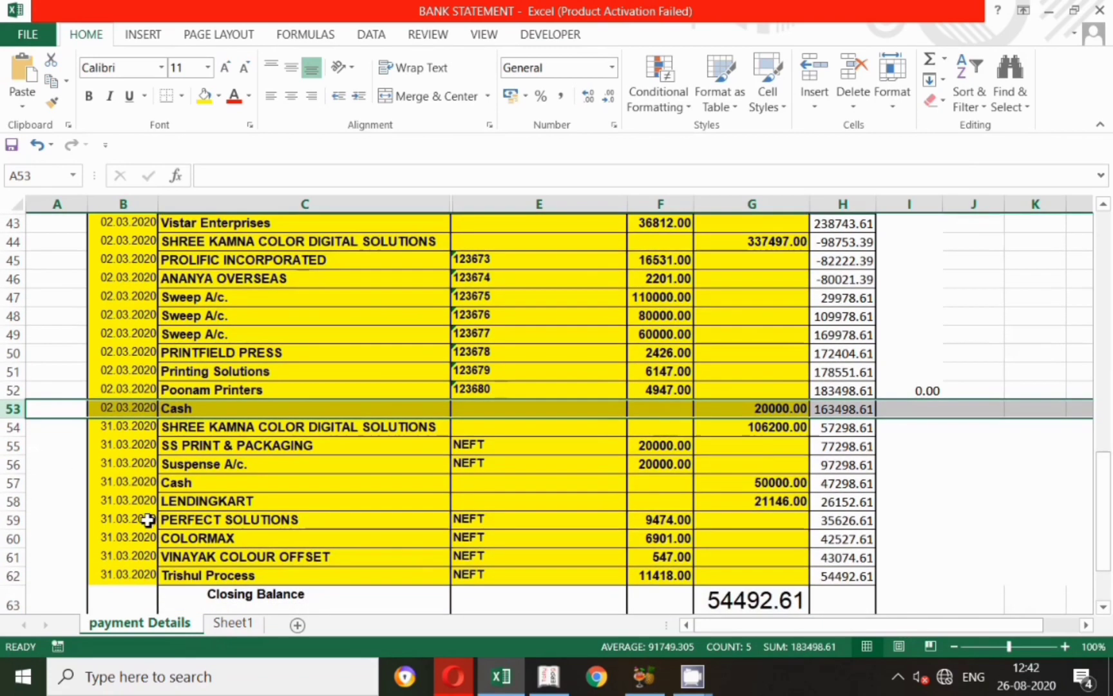
pyautogui.moveTo(125, 314); pyautogui.dragTo(756, 463)
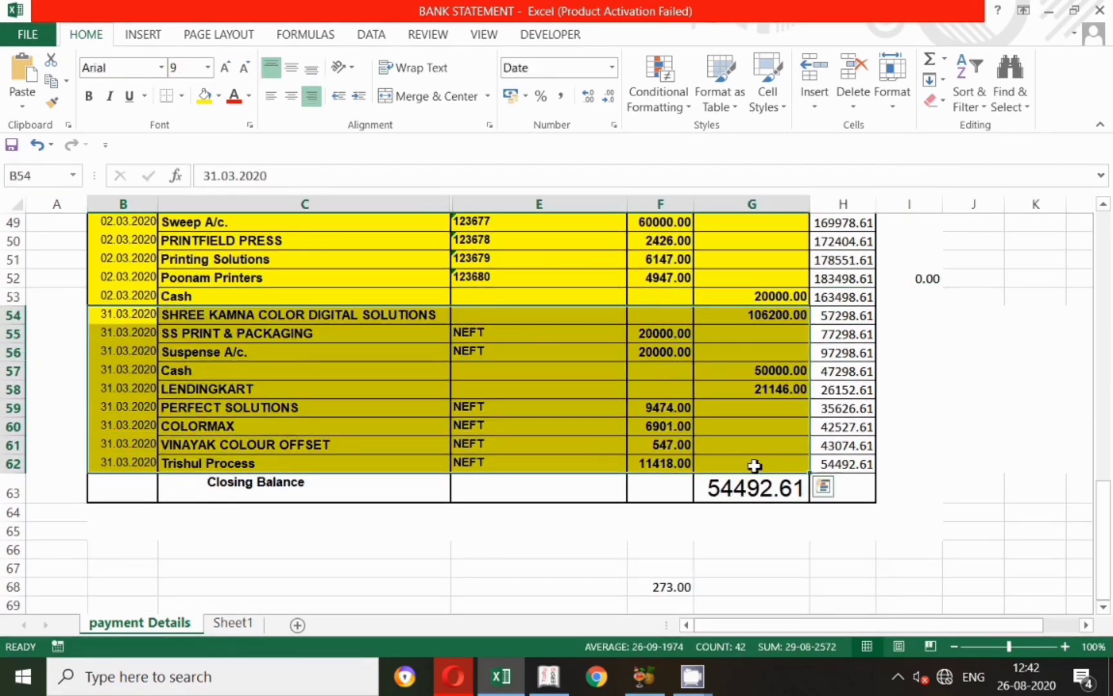
pyautogui.click(219, 97)
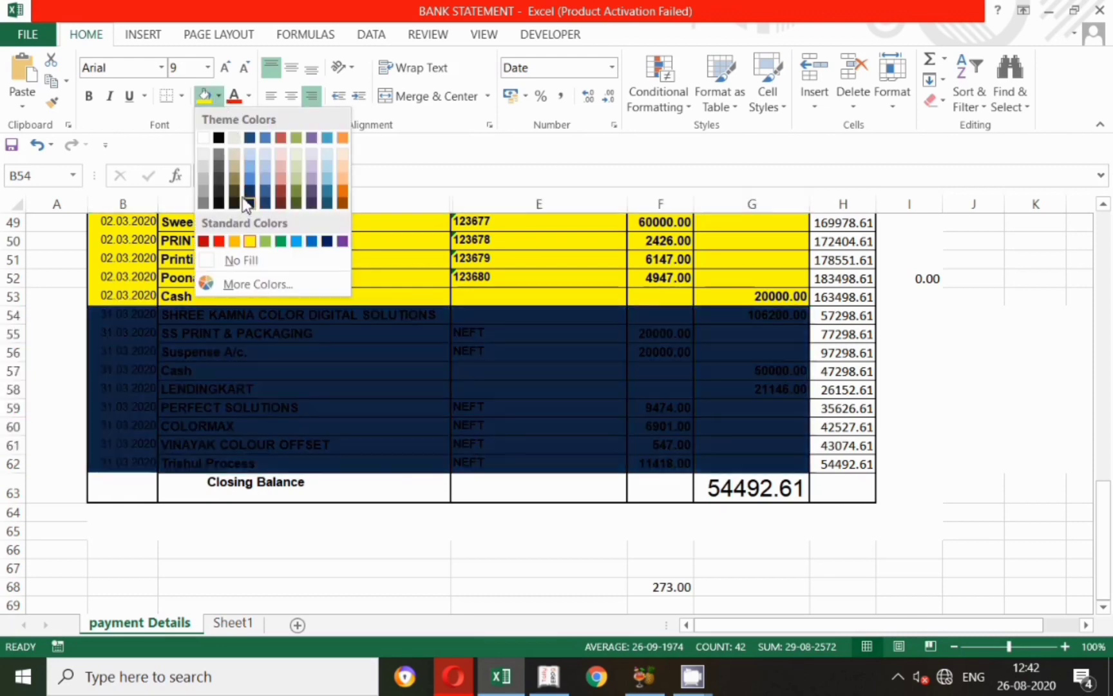
pyautogui.click(266, 166)
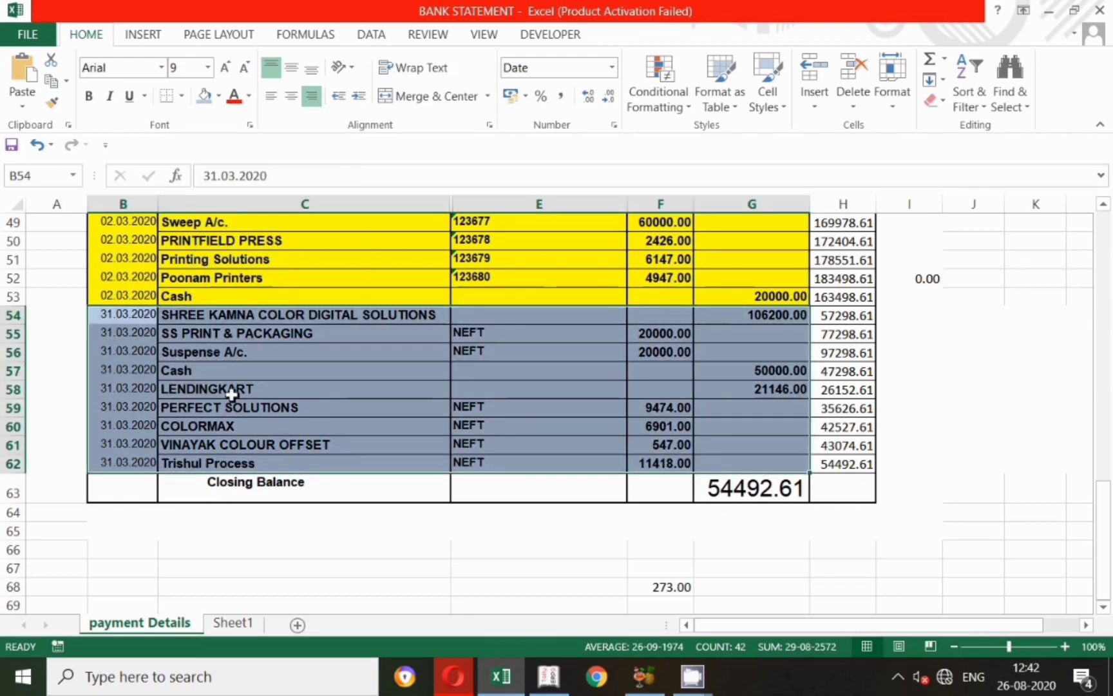
pyautogui.click(300, 515)
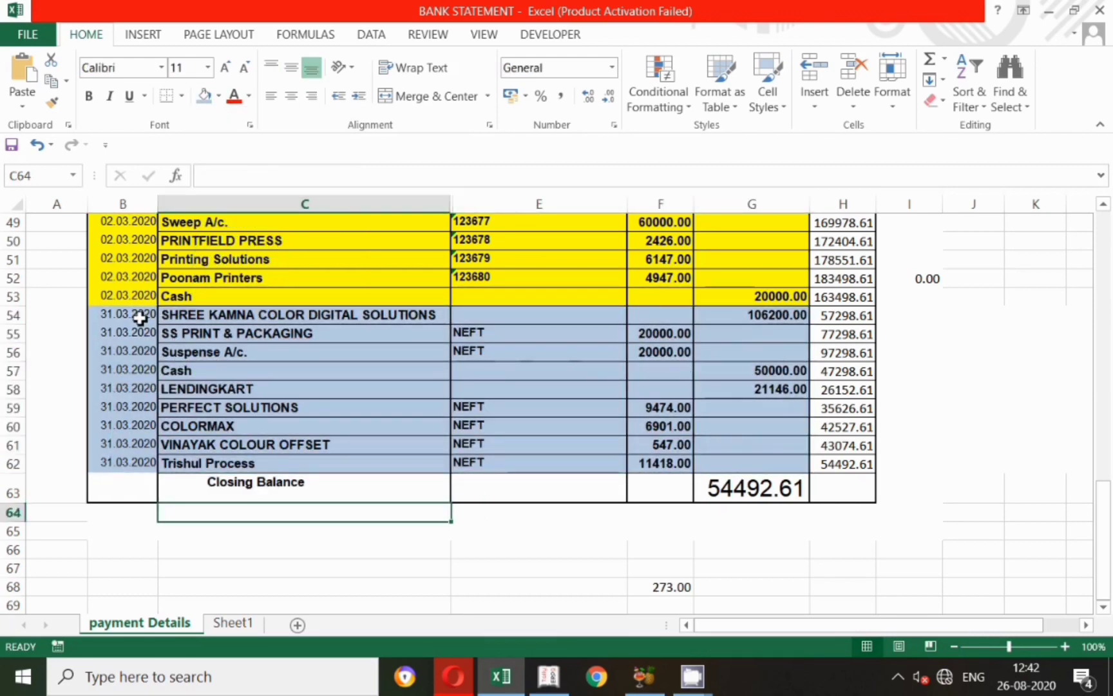
pyautogui.click(771, 321)
pyautogui.moveTo(771, 327); pyautogui.dragTo(697, 464)
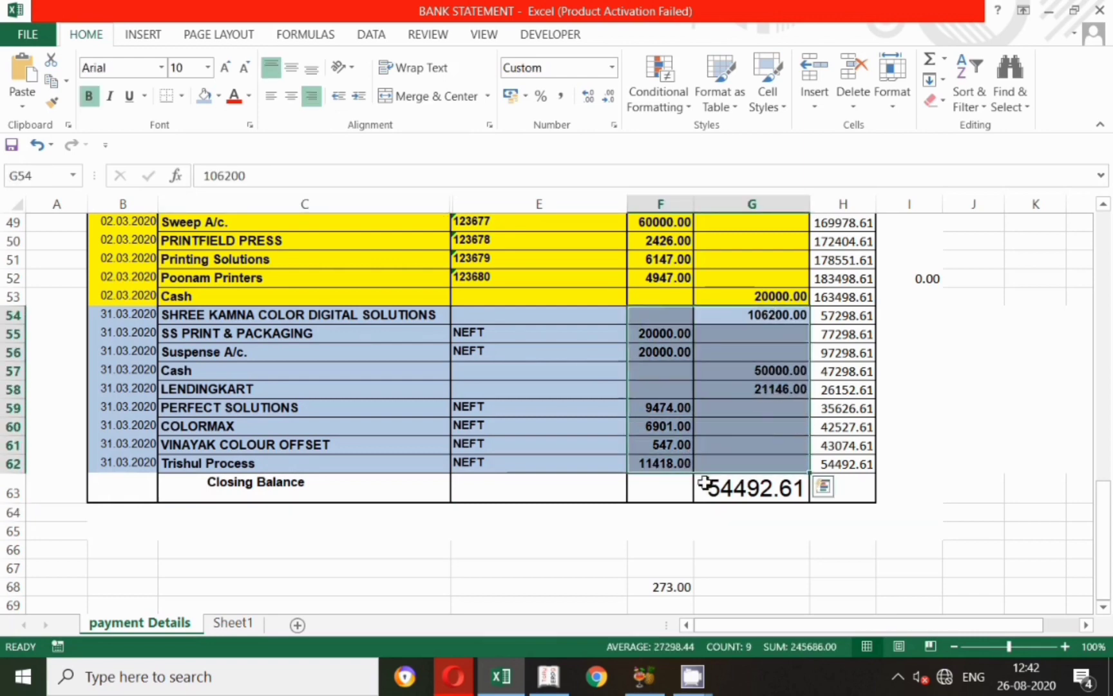
# Switch to Tally and restrict the Sbi reconciliation period to 31-3-2020 only.
pyautogui.hotkey('alt', 'Tab')
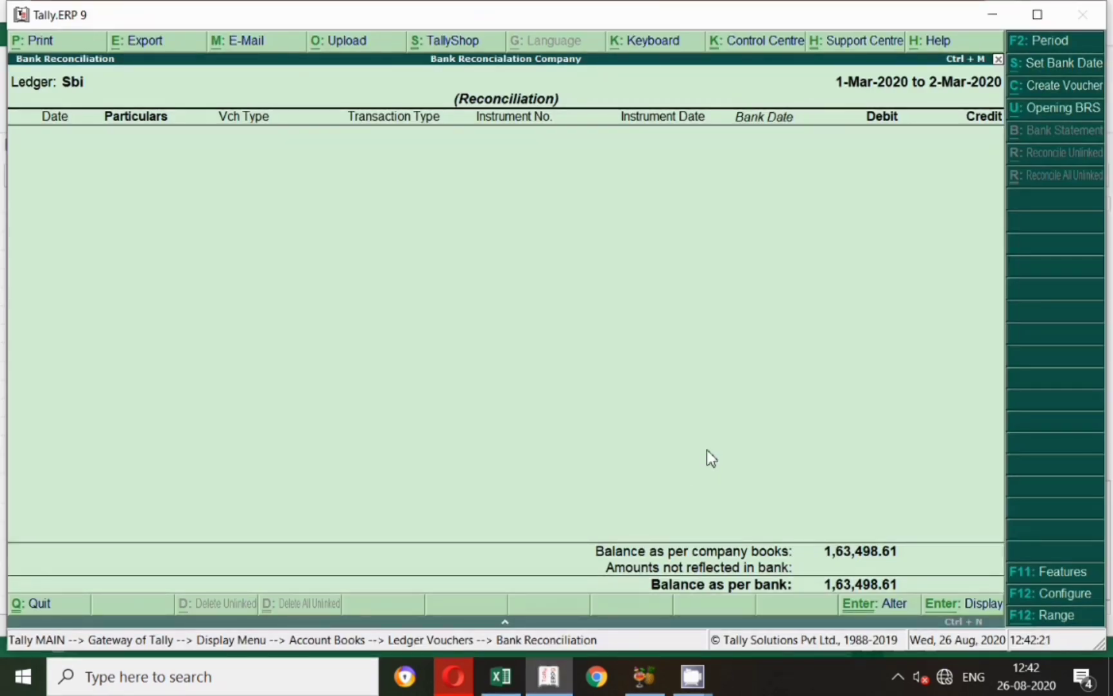
pyautogui.press('F2')
pyautogui.press('Return')
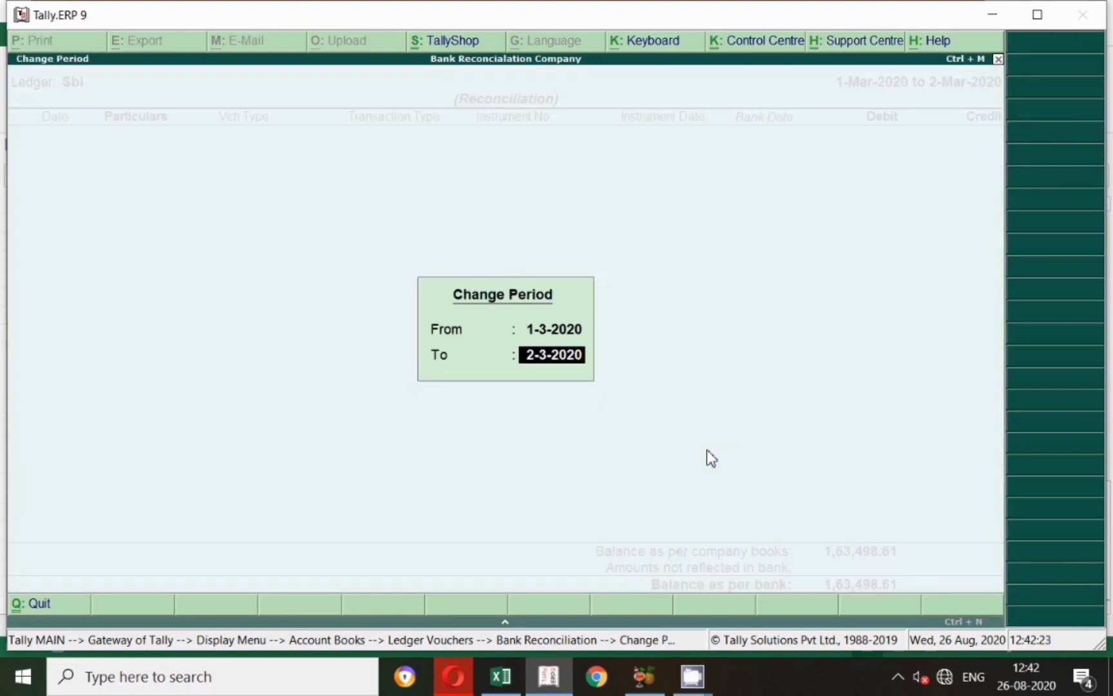
pyautogui.write('31.')
pyautogui.press('Return')
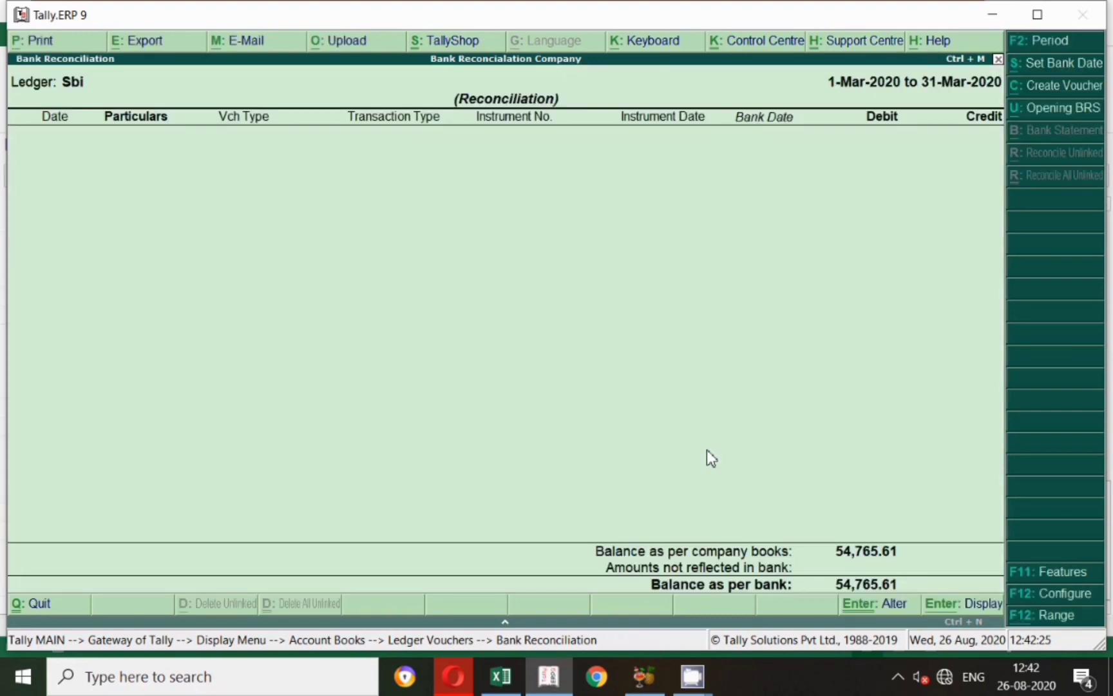
pyautogui.press('F2')
pyautogui.write('31.')
pyautogui.press('Return')
pyautogui.press('Return')
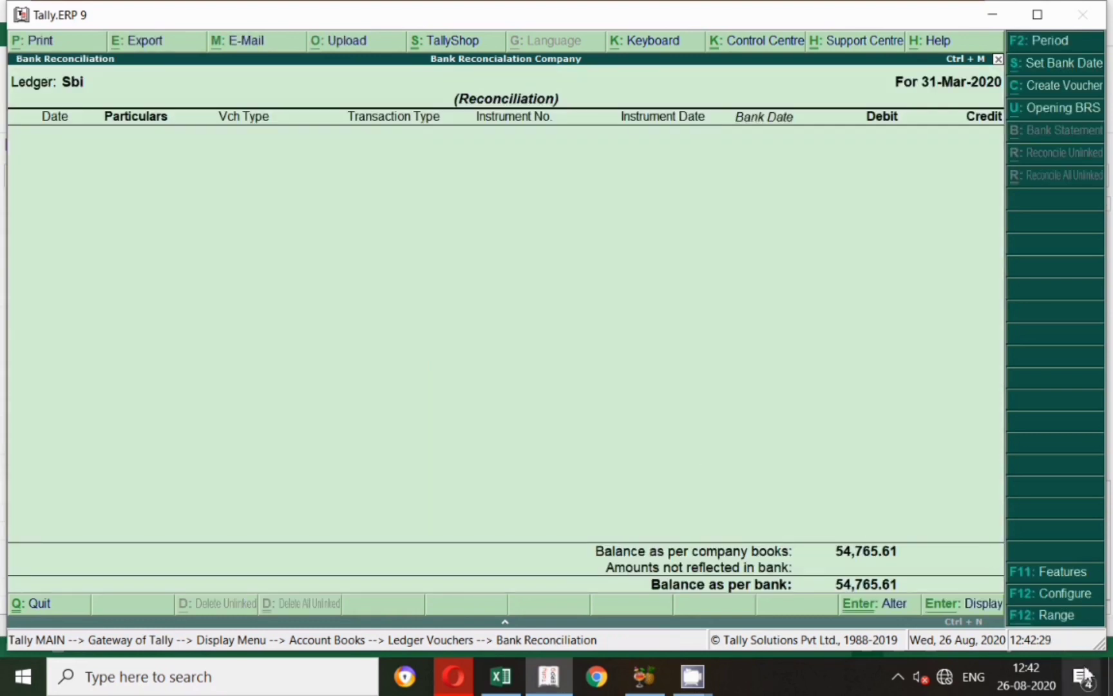
# Configure the bank reconciliation to show reconciled transactions also.
pyautogui.click(1042, 601)
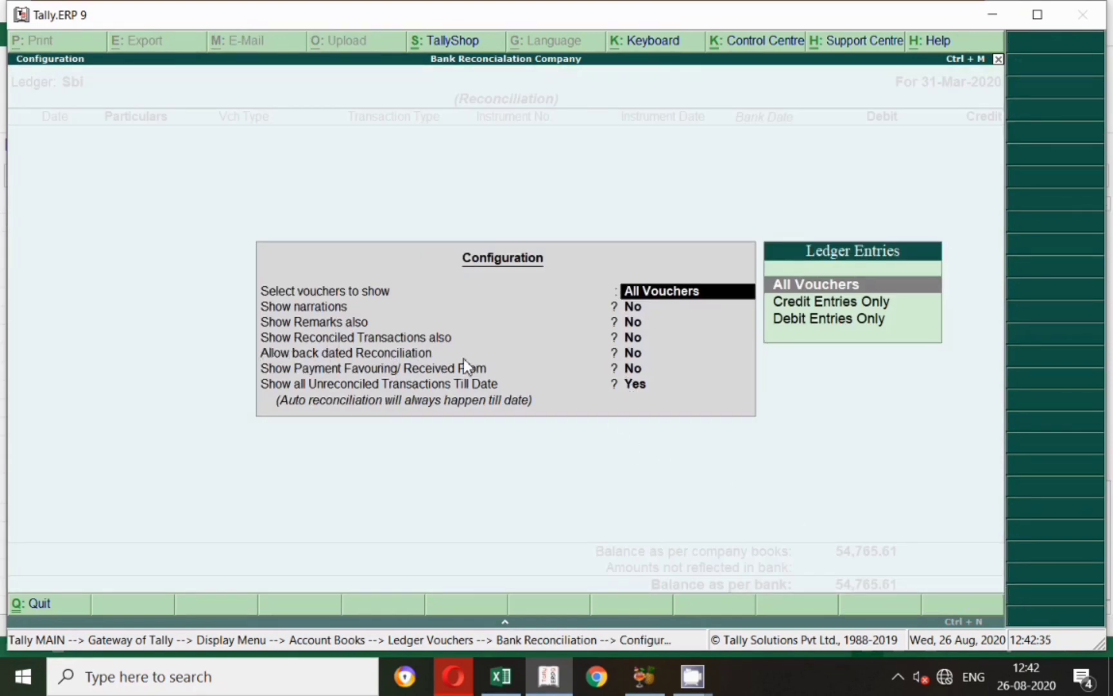
pyautogui.press('Return')
pyautogui.press('Return')
pyautogui.press('Return')
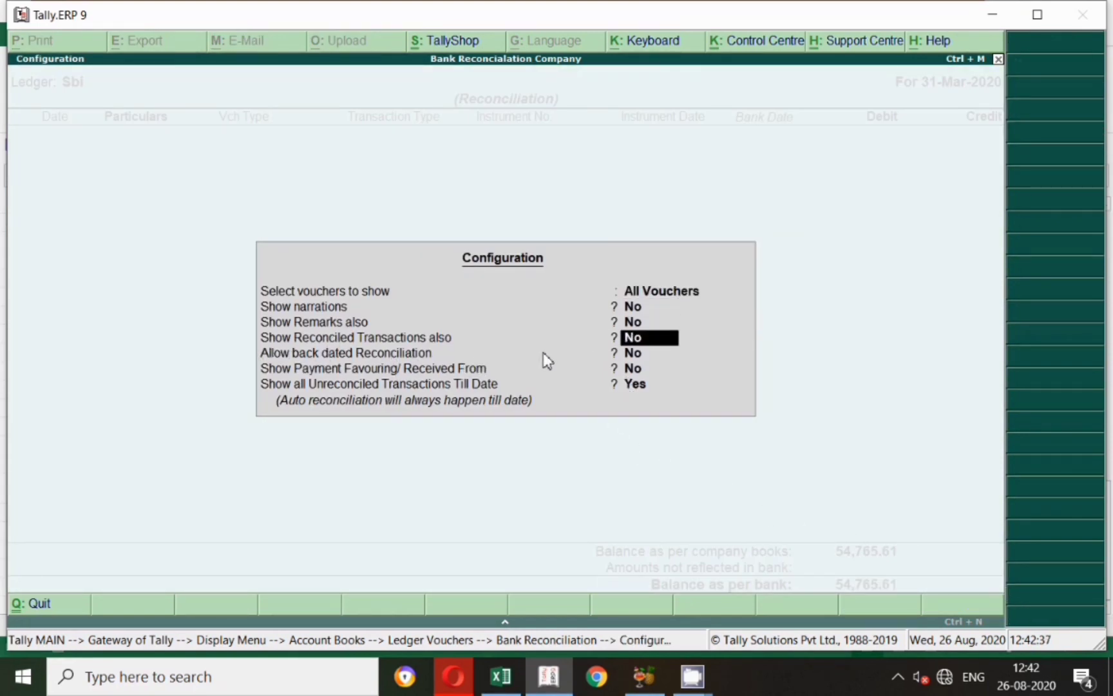
pyautogui.press('y')
pyautogui.press('Return')
pyautogui.press('Return')
pyautogui.press('Return')
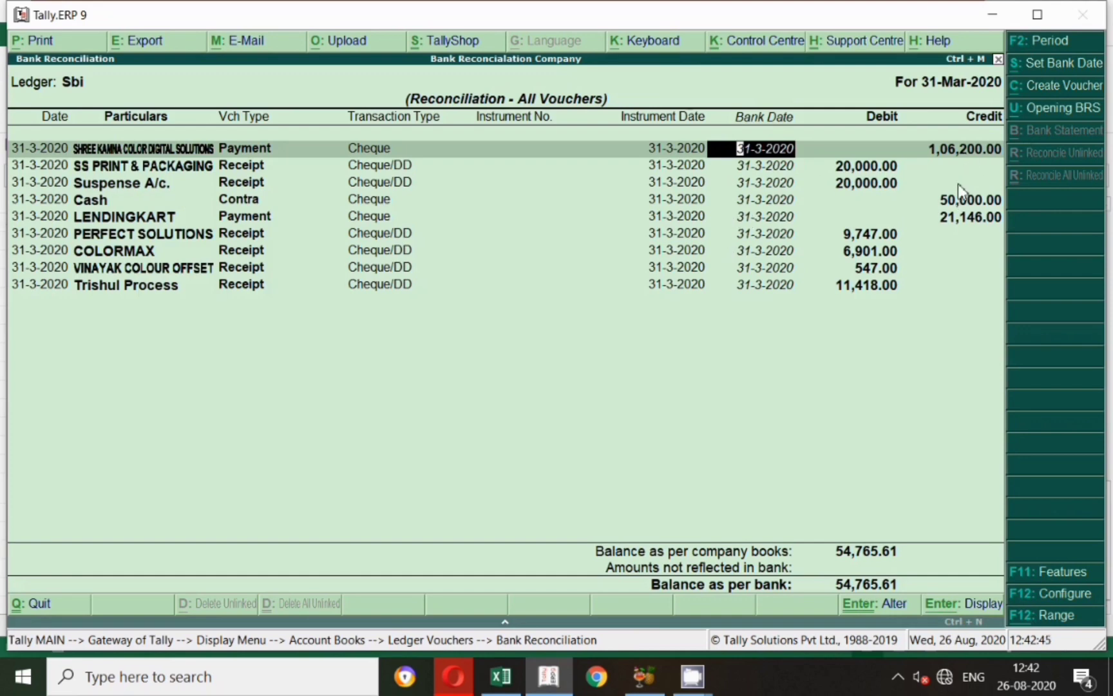
# Match the 106200 SHREE KAMNA COLOR DIGITAL SOLUTIONS payment between Tally and Excel, and fill its entry in B54:G54 yellow.
pyautogui.hotkey('alt', 'Tab')
pyautogui.click(775, 320)
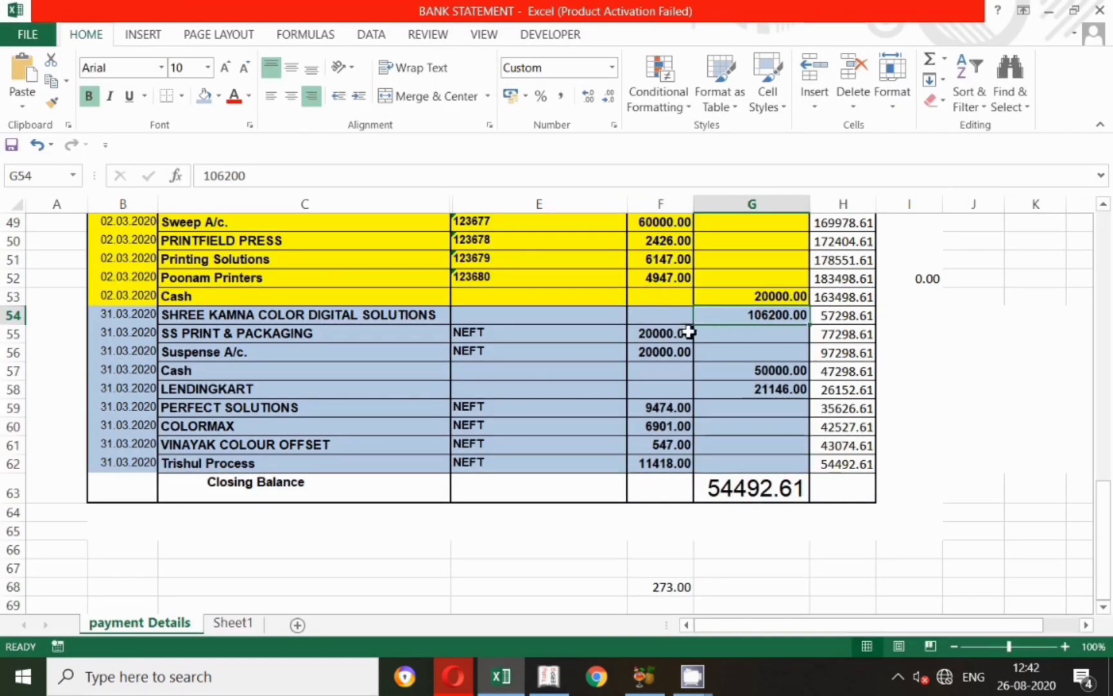
pyautogui.hotkey('alt', 'Tab')
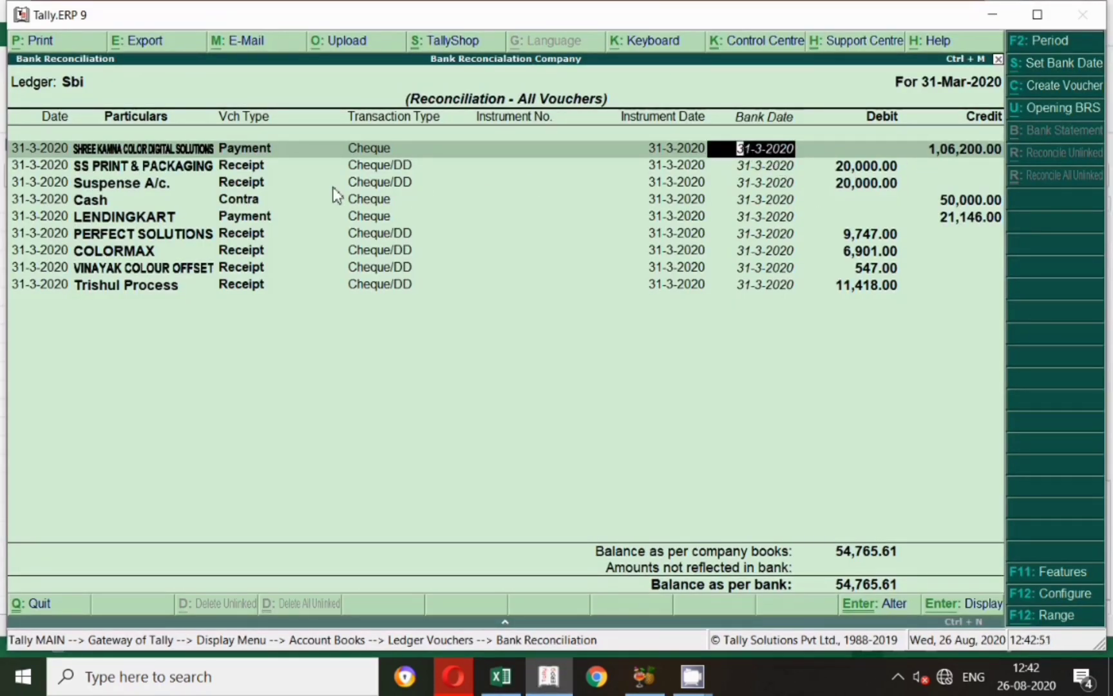
pyautogui.hotkey('alt', 'Tab')
pyautogui.moveTo(139, 316); pyautogui.dragTo(741, 315)
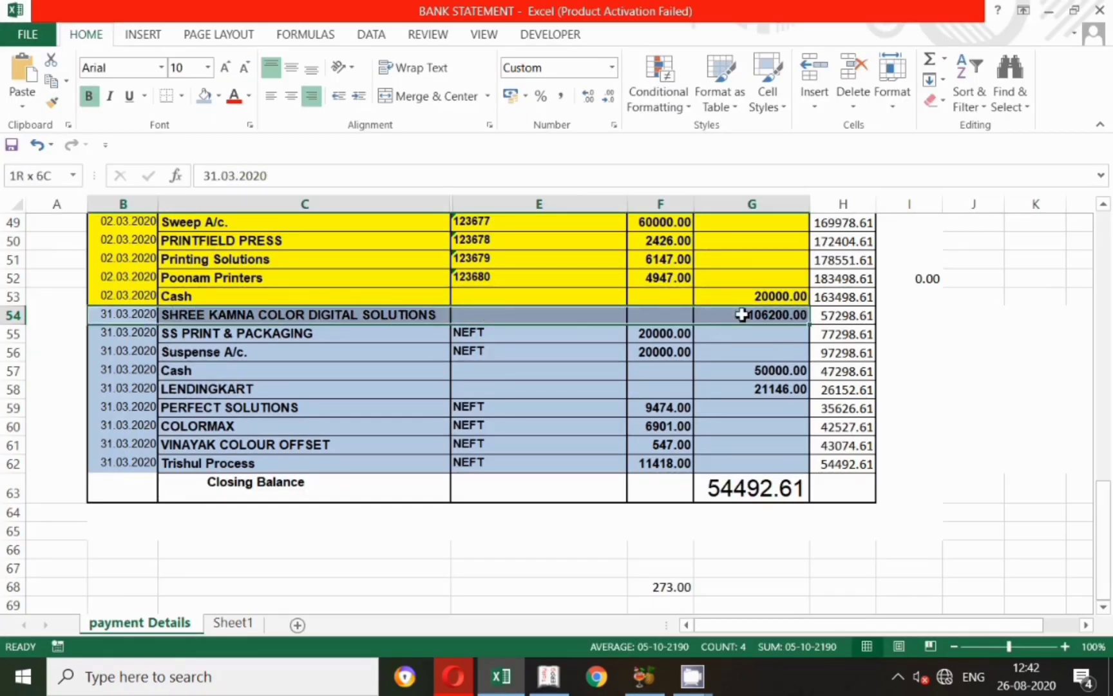
pyautogui.click(219, 96)
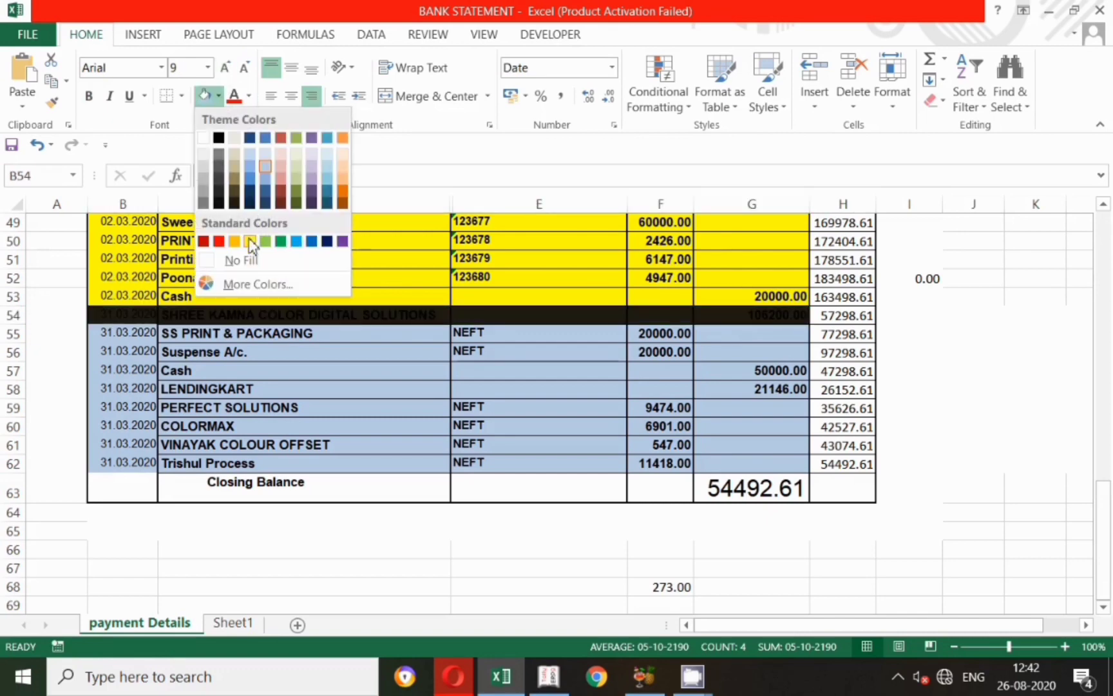
pyautogui.click(249, 241)
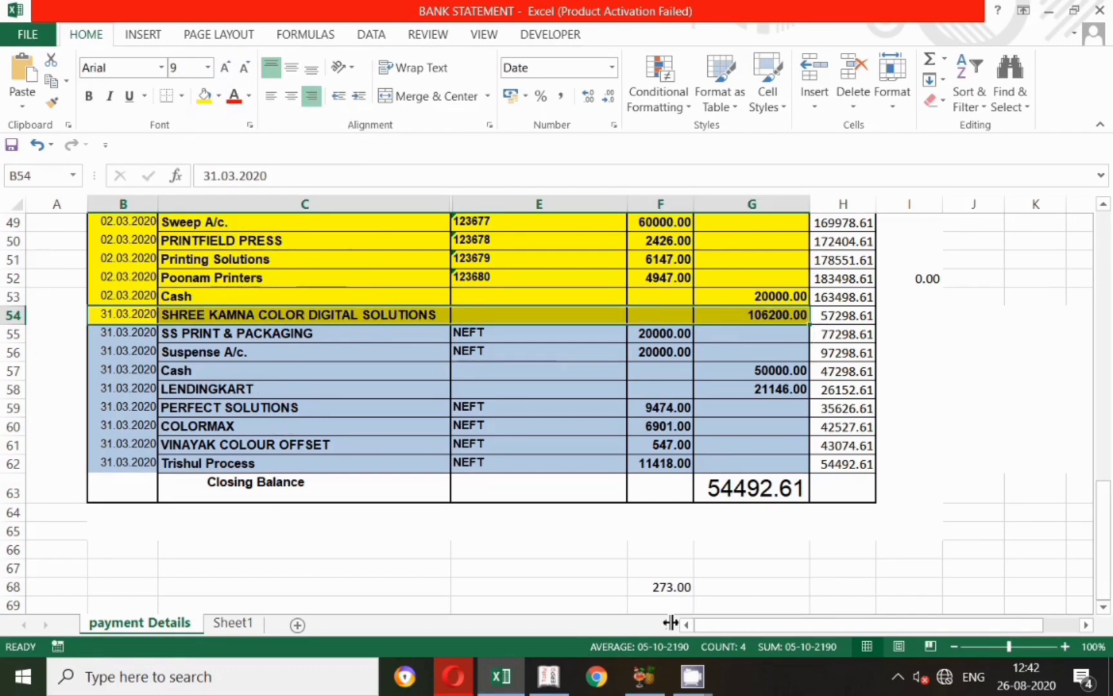
# Check the 20,000 SS PRINT & PACKAGING receipt in Tally and fill its Excel entry in B55:G55 yellow.
pyautogui.click(548, 677)
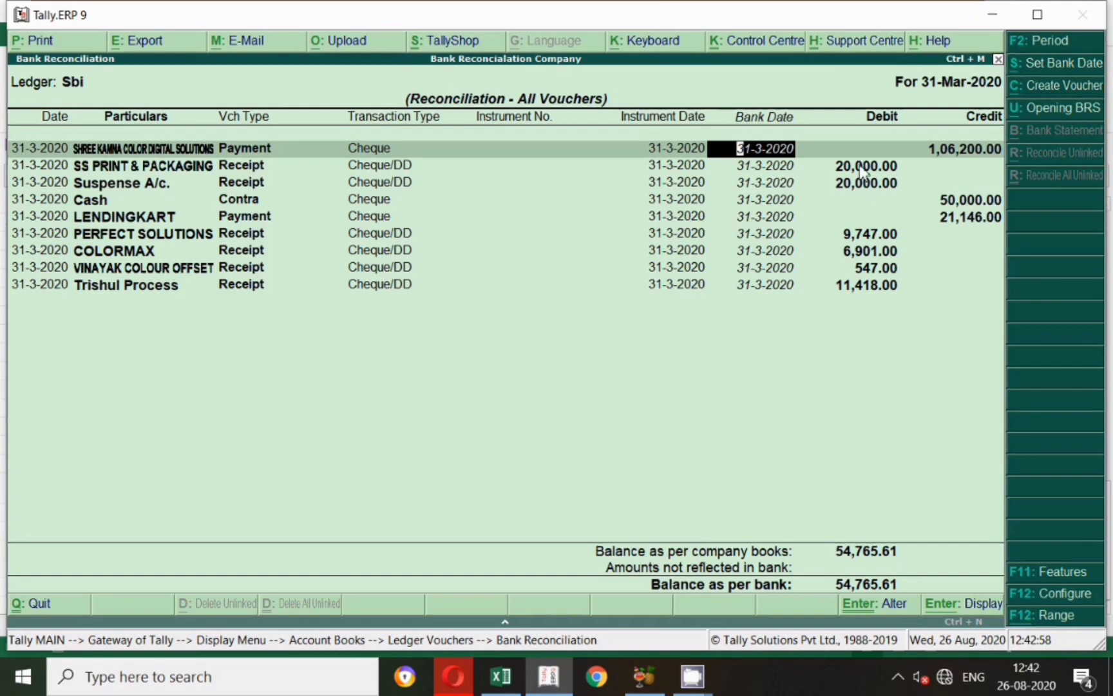
pyautogui.press('Return')
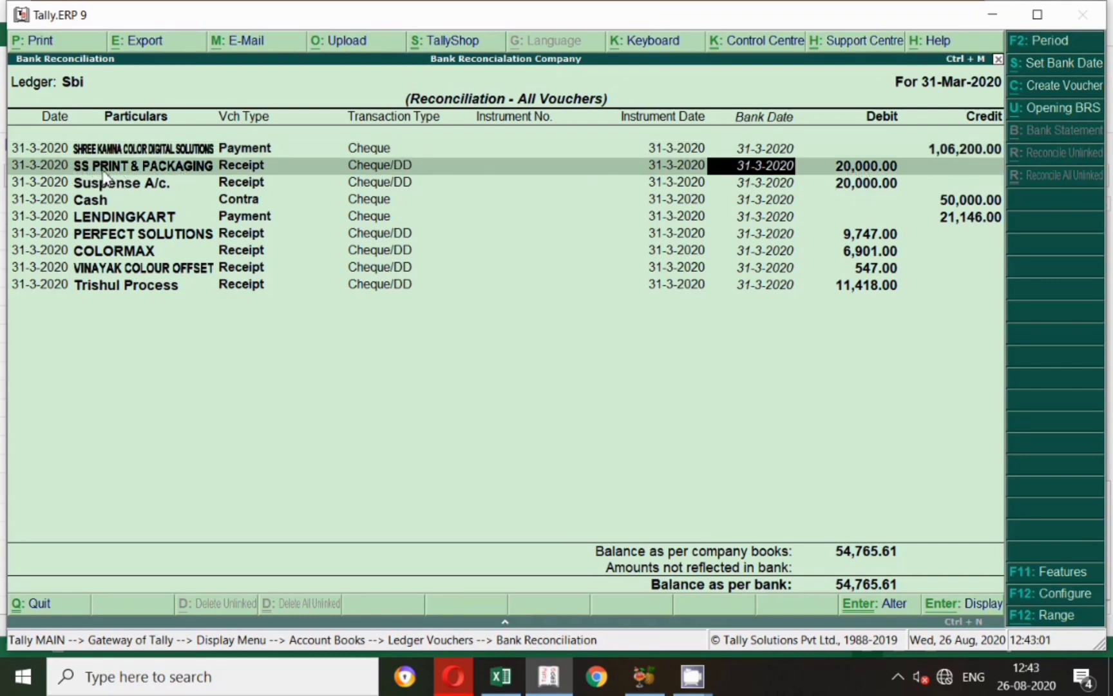
pyautogui.hotkey('alt', 'Tab')
pyautogui.moveTo(132, 333); pyautogui.dragTo(758, 333)
pyautogui.press('F4')
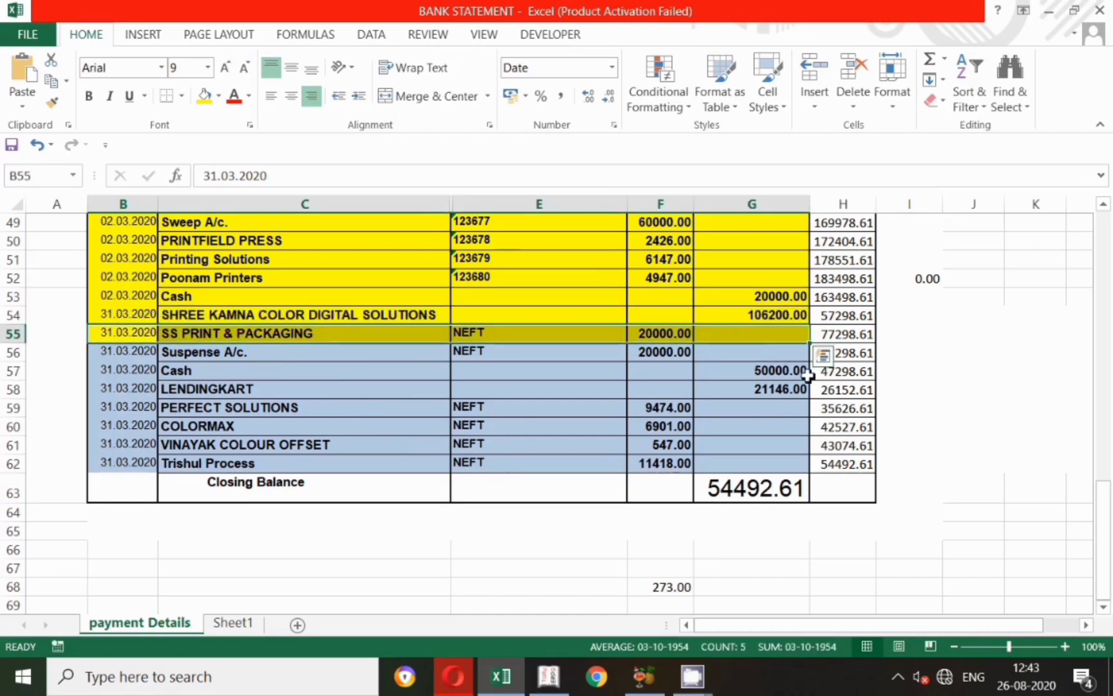
# Check the Suspense A/c receipt in Tally and fill its Excel entry in B56:G56 yellow.
pyautogui.hotkey('alt', 'Tab')
pyautogui.click(772, 183)
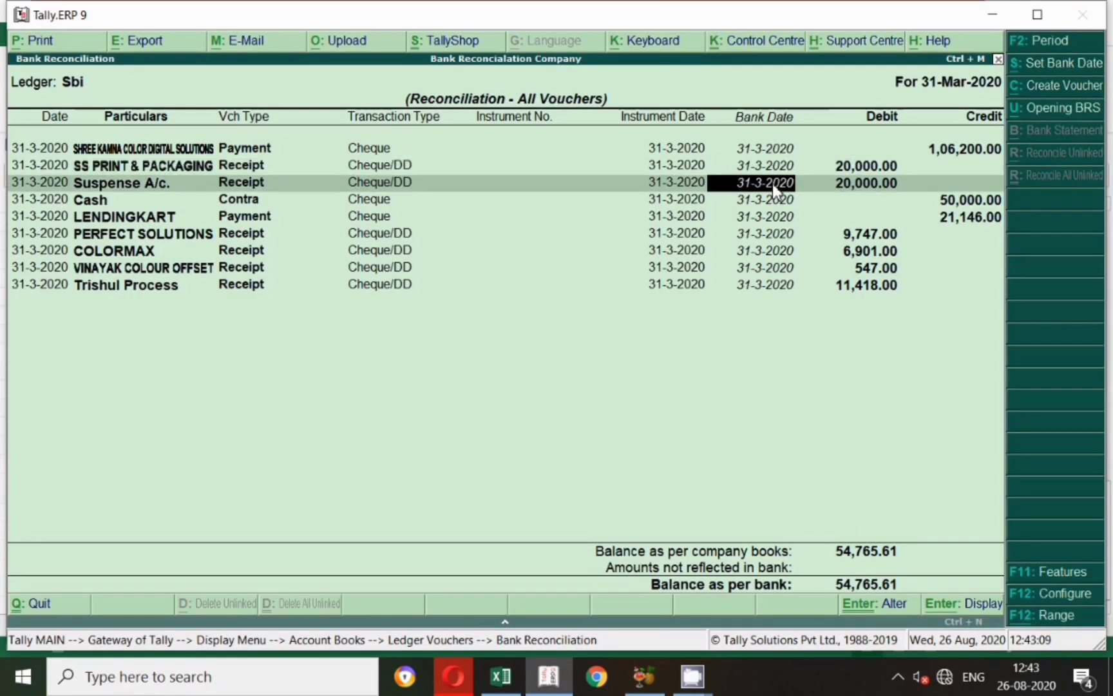
pyautogui.hotkey('alt', 'Tab')
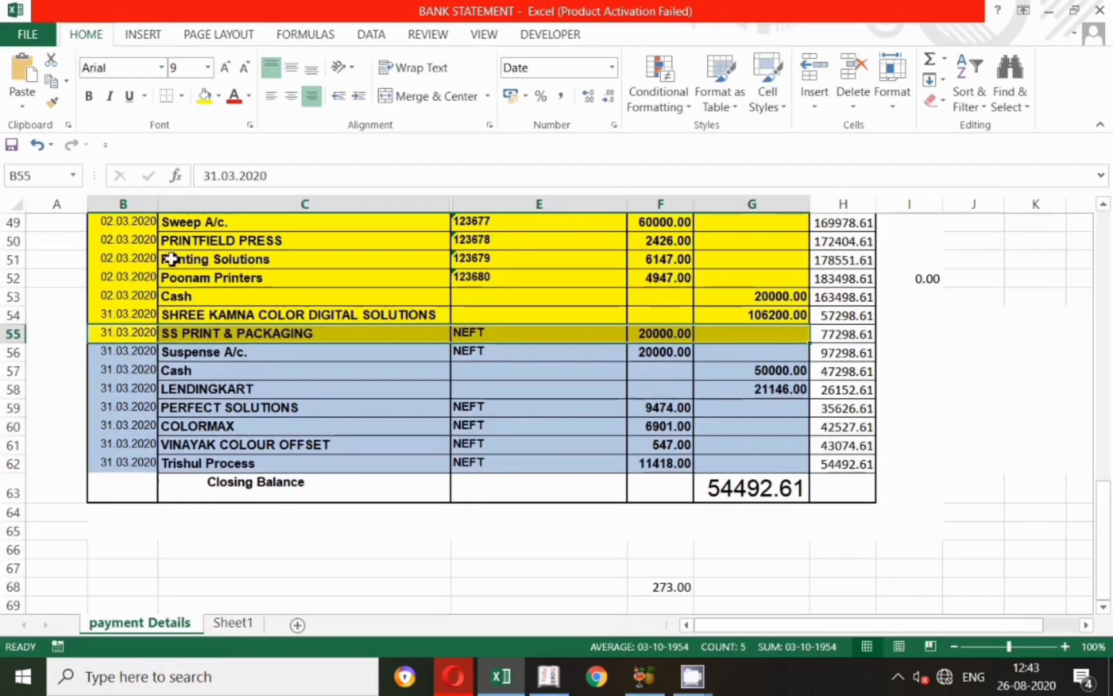
pyautogui.moveTo(119, 353); pyautogui.dragTo(740, 360)
pyautogui.press('F4')
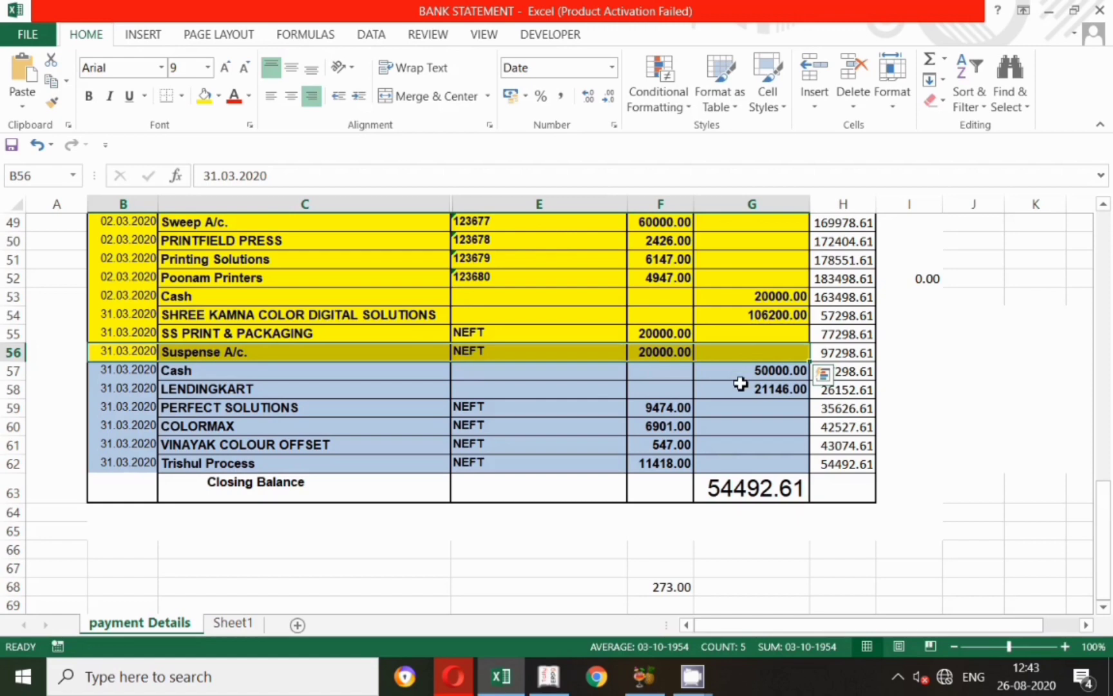
# Check the 31-3-2020 Cash contra entry in Tally and fill its Excel entry in B57:G57 yellow.
pyautogui.hotkey('alt', 'Tab')
pyautogui.click(760, 201)
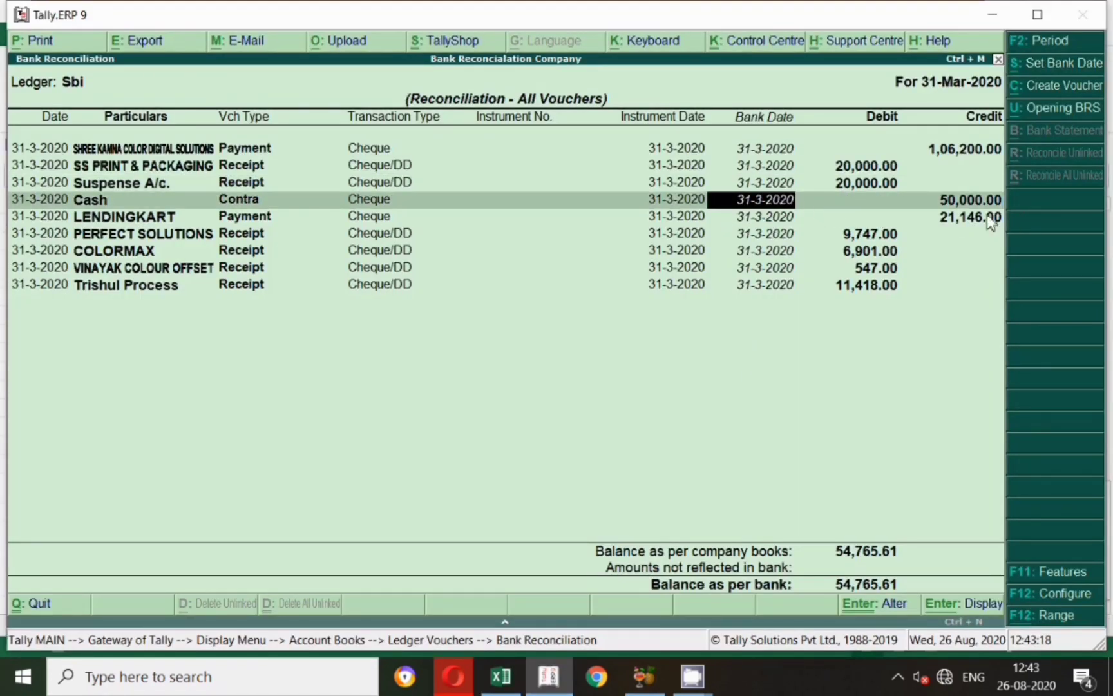
pyautogui.hotkey('alt', 'Tab')
pyautogui.moveTo(780, 372); pyautogui.dragTo(728, 367)
pyautogui.press('F4')
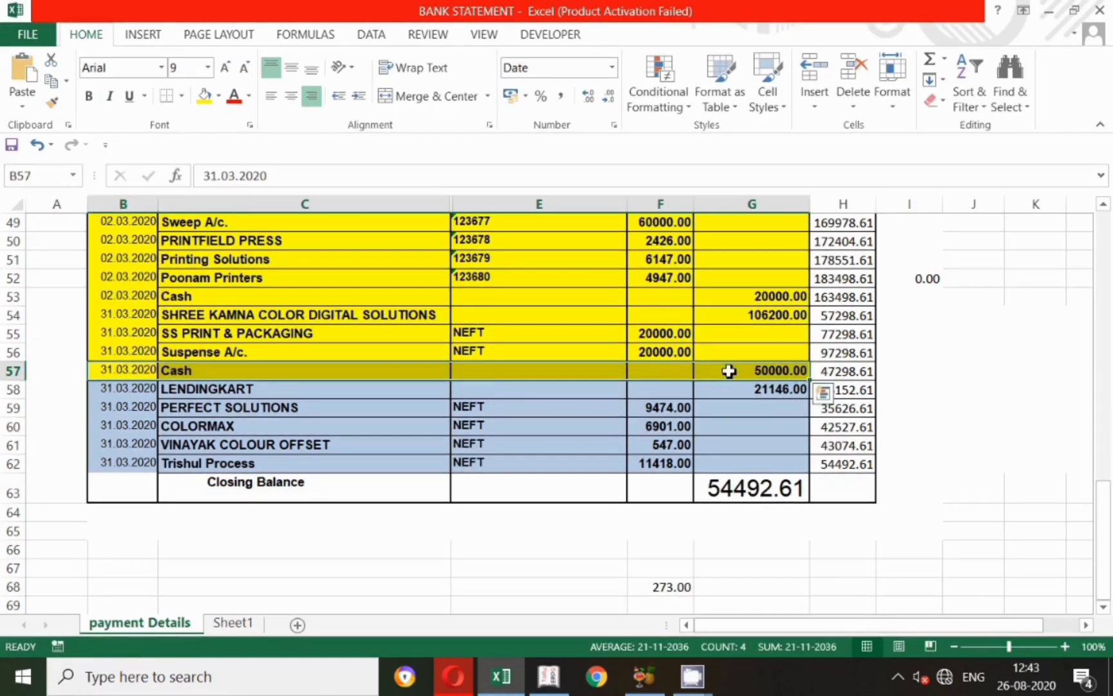
# Check the LENDINGKART payment in Tally and fill its Excel entry in B58:G58 yellow.
pyautogui.hotkey('alt', 'Tab')
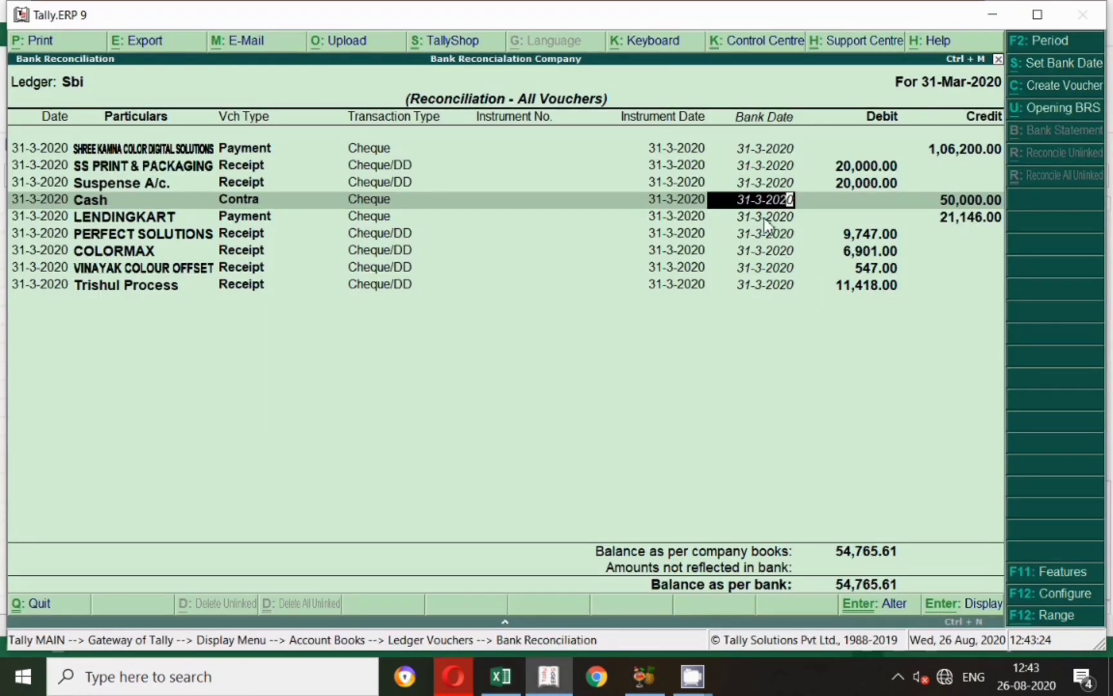
pyautogui.press('Return')
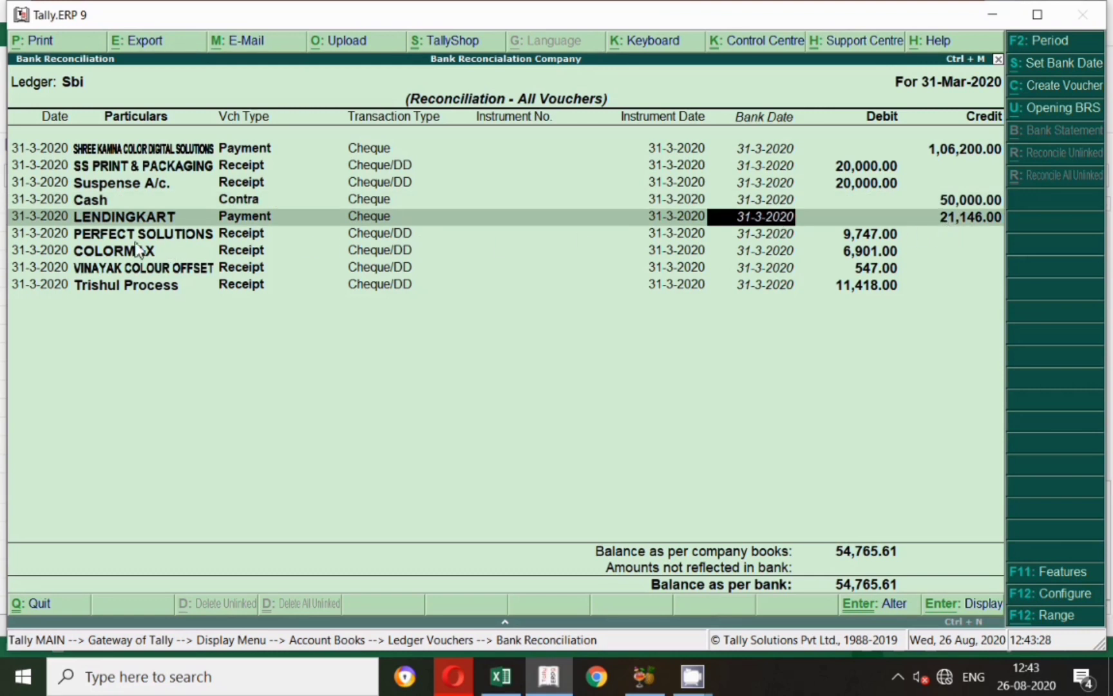
pyautogui.hotkey('alt', 'Tab')
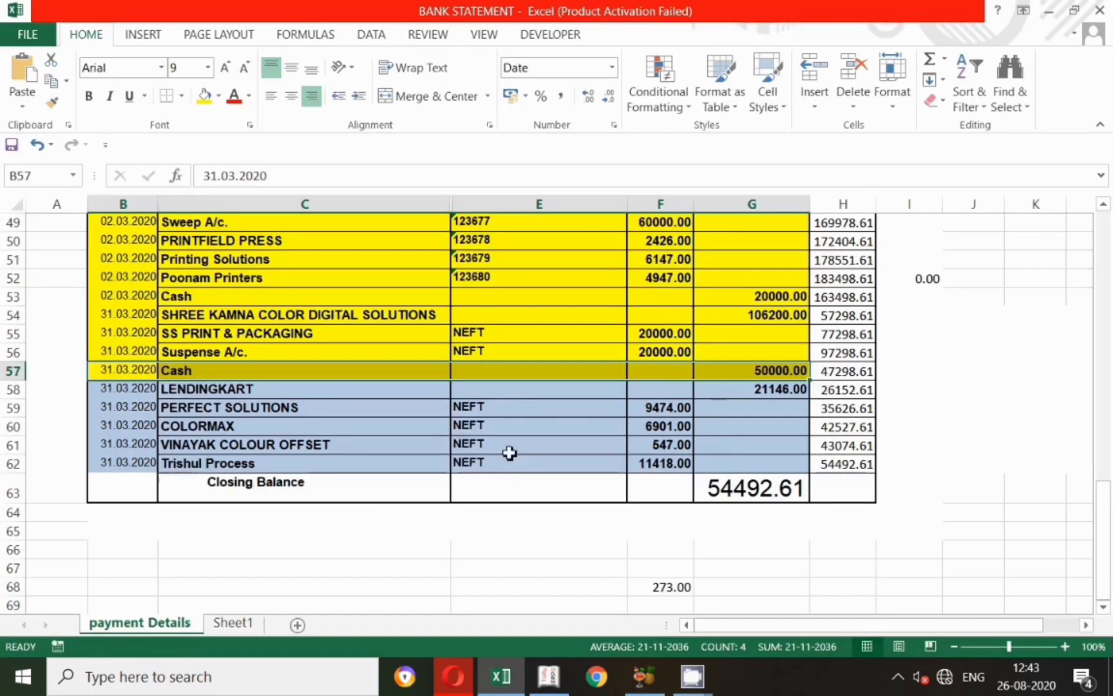
pyautogui.moveTo(110, 391); pyautogui.dragTo(725, 392)
pyautogui.press('F4')
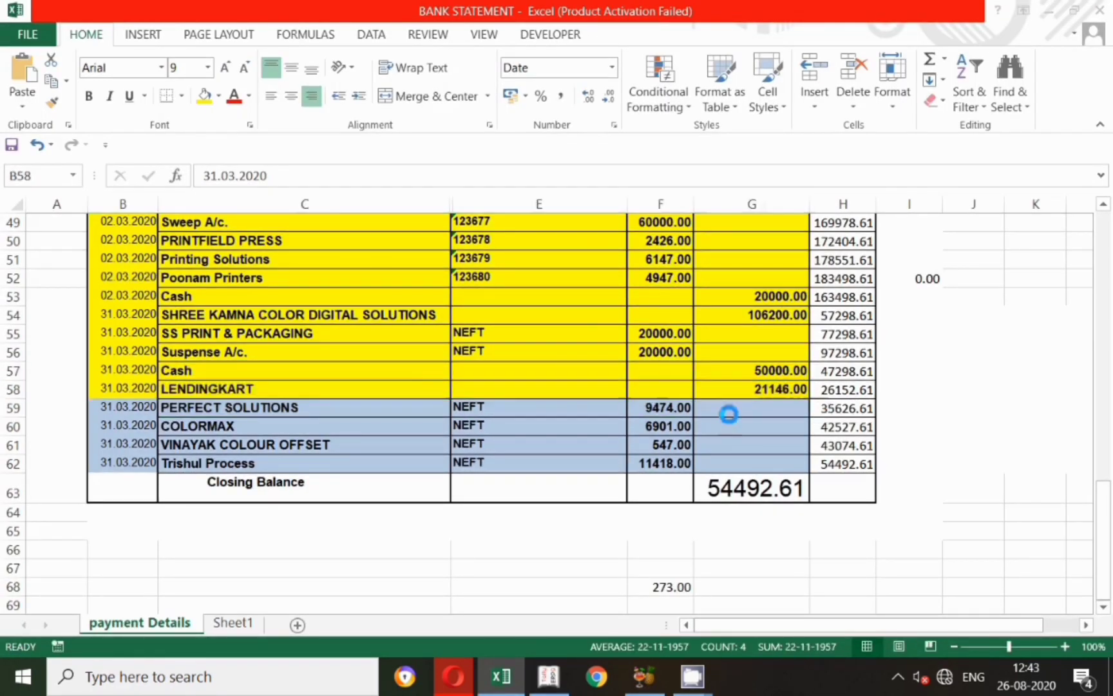
# Compare the PERFECT SOLUTIONS receipt amount in Tally with the bank statement amount in Excel cell F59.
pyautogui.hotkey('alt', 'Tab')
pyautogui.press('Return')
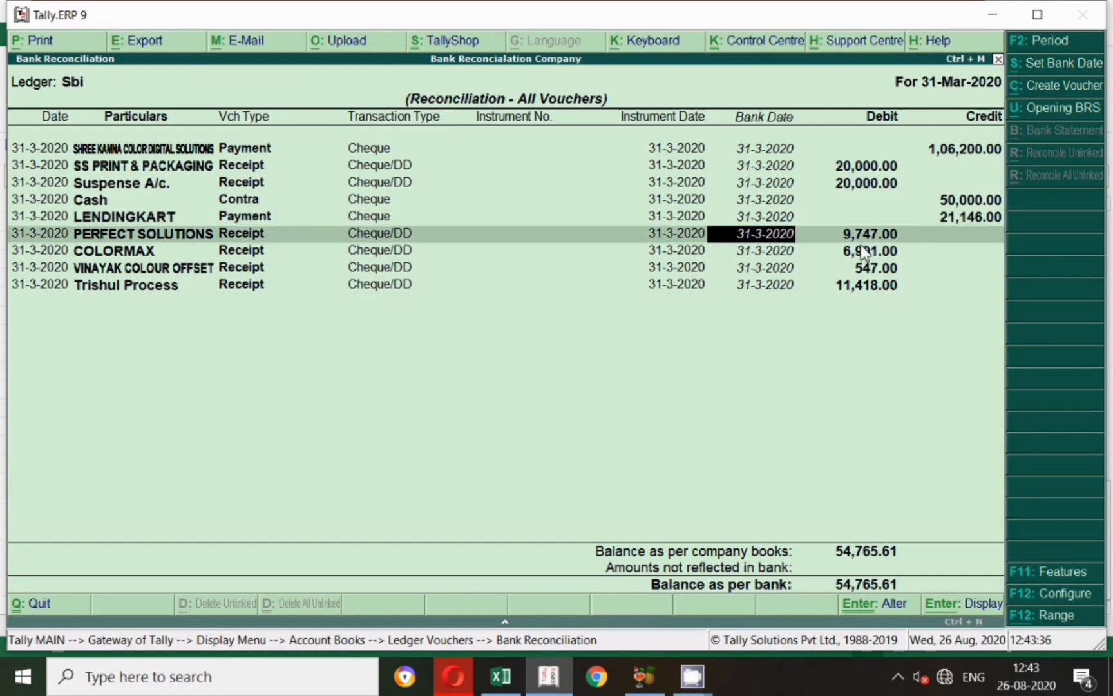
pyautogui.hotkey('alt', 'Tab')
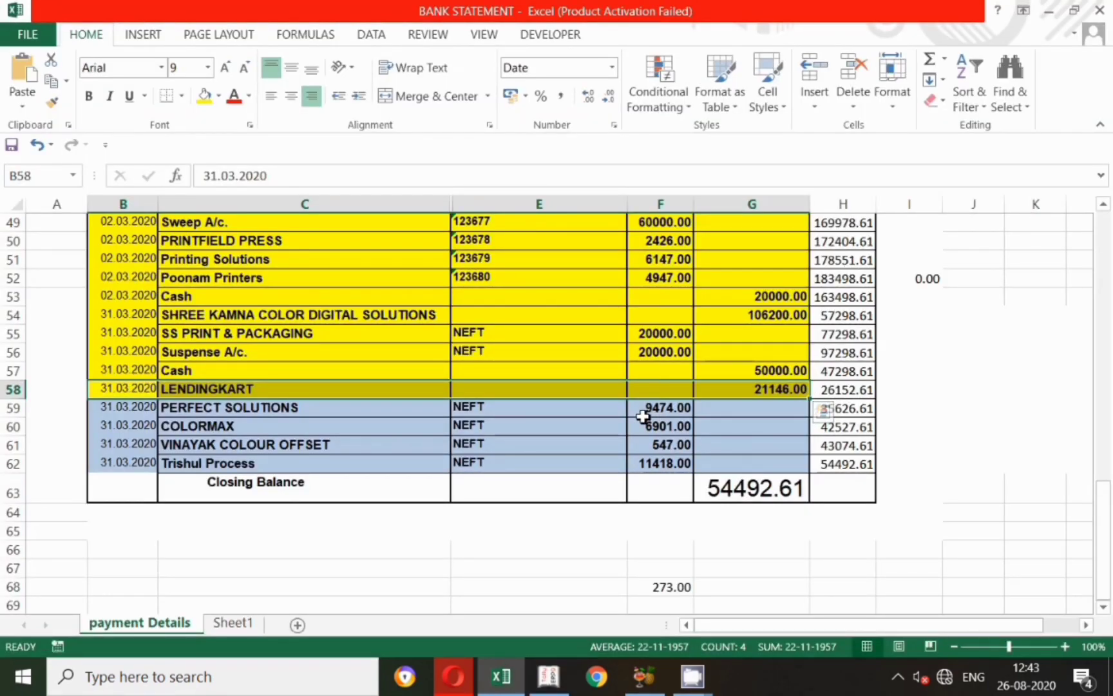
pyautogui.click(644, 413)
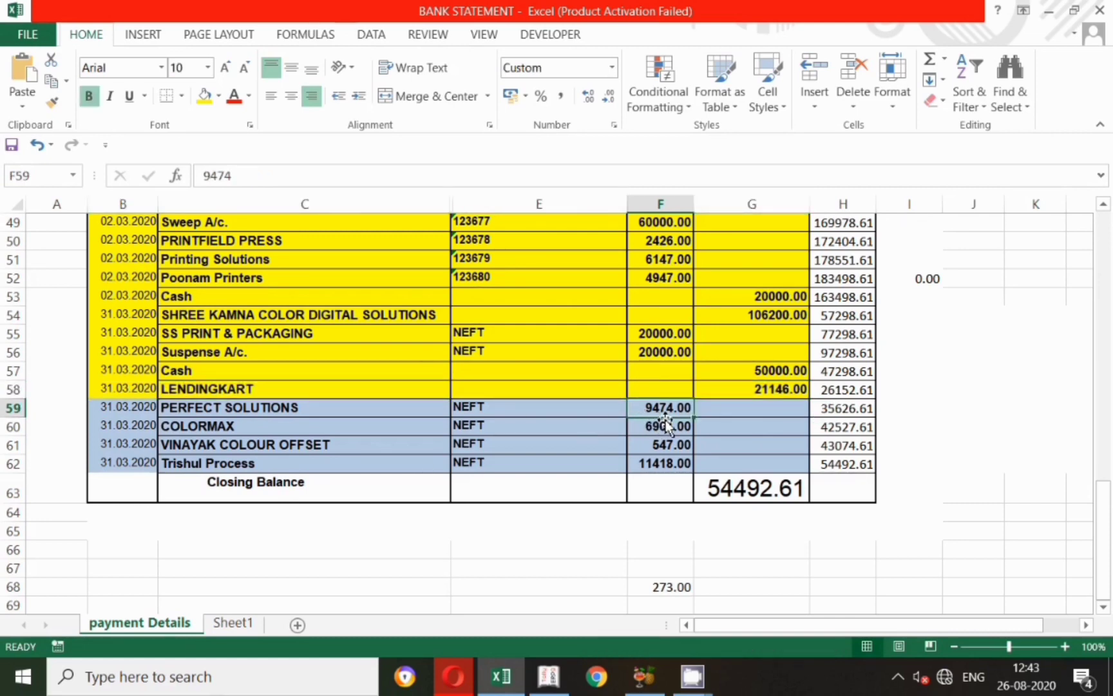
pyautogui.hotkey('alt', 'Tab')
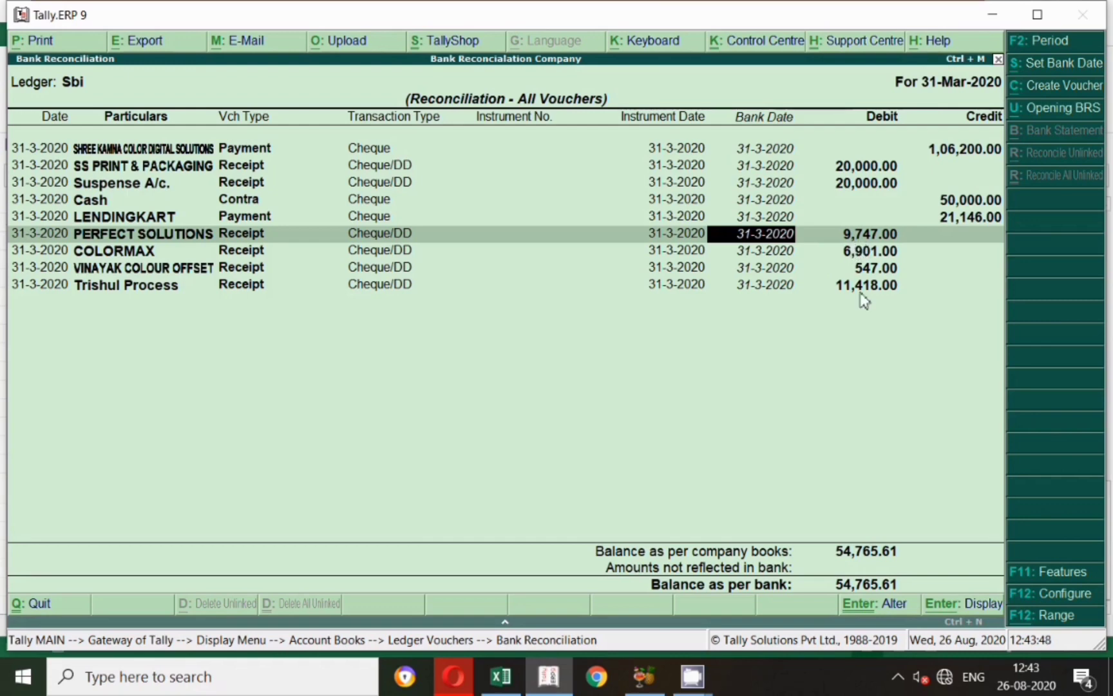
# Calculate the difference between the two PERFECT SOLUTIONS amounts in Excel cell G67 with the formula =9474-9747.
pyautogui.hotkey('alt', 'Tab')
pyautogui.click(778, 562)
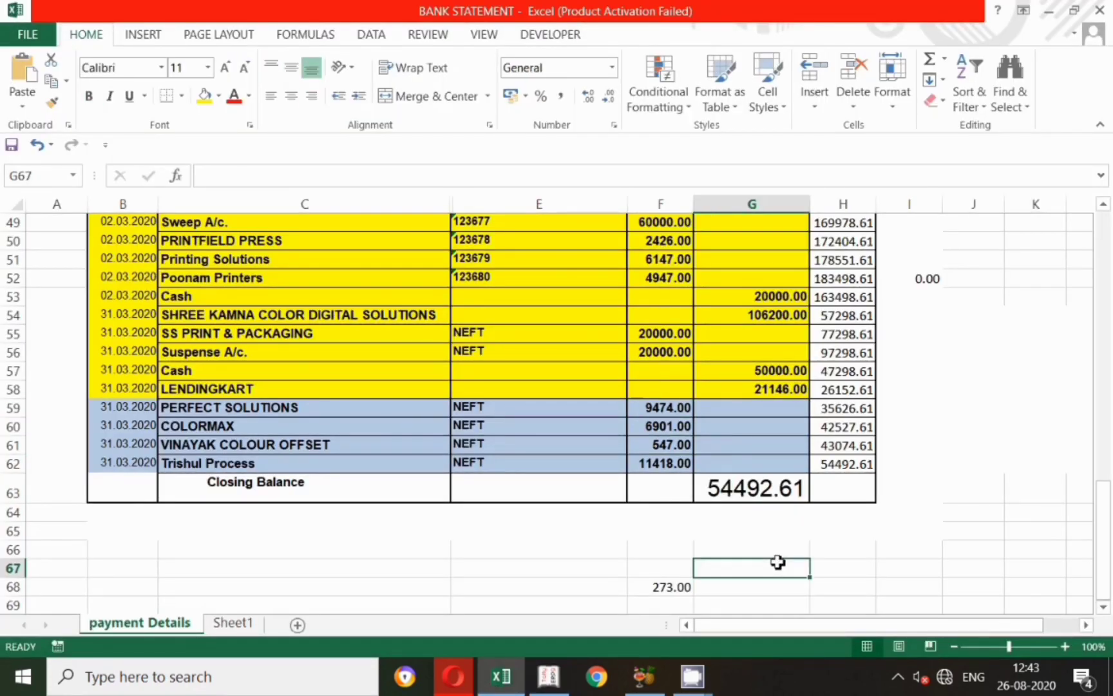
pyautogui.write('=')
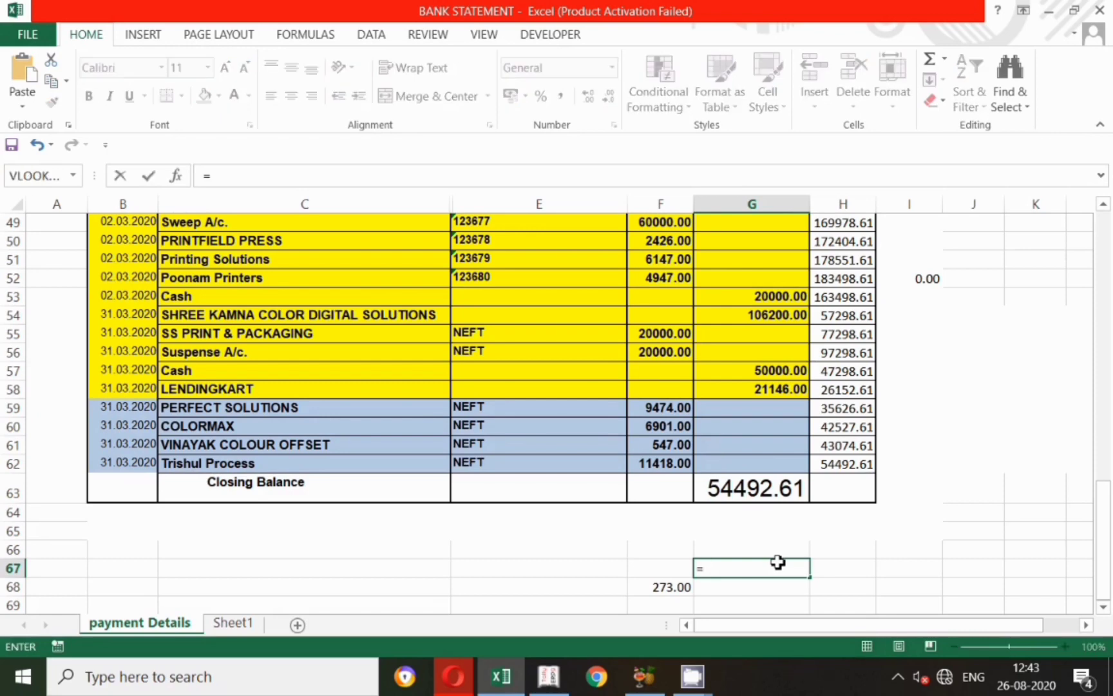
pyautogui.write('9474-')
pyautogui.hotkey('alt', 'Tab')
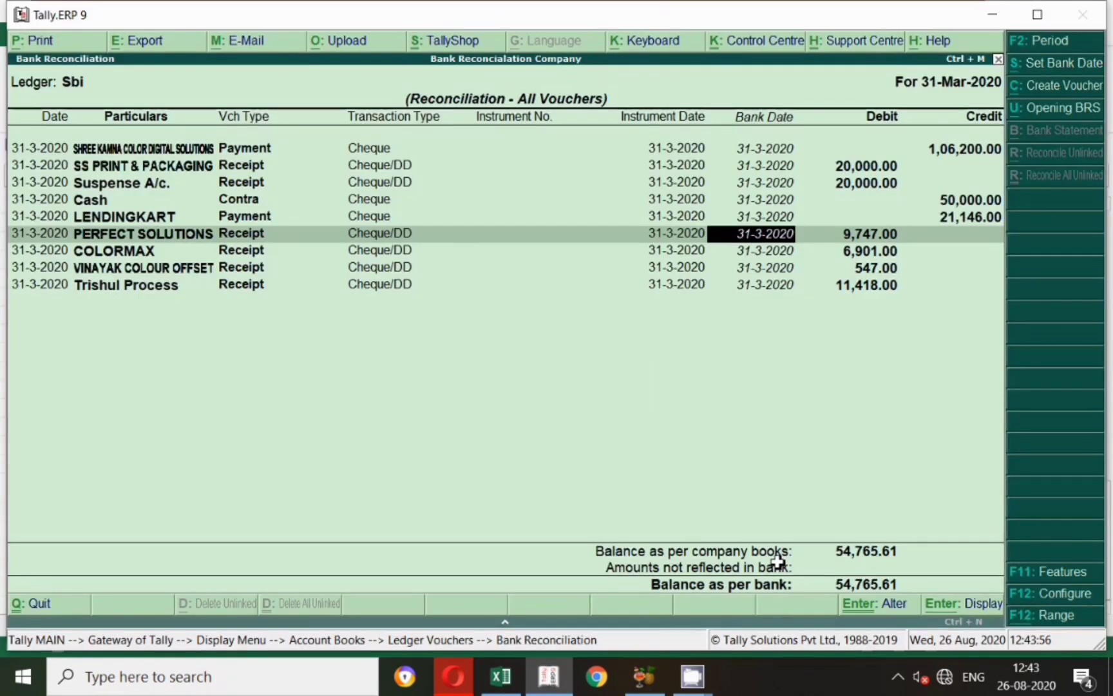
pyautogui.hotkey('alt', 'Tab')
pyautogui.write('9747')
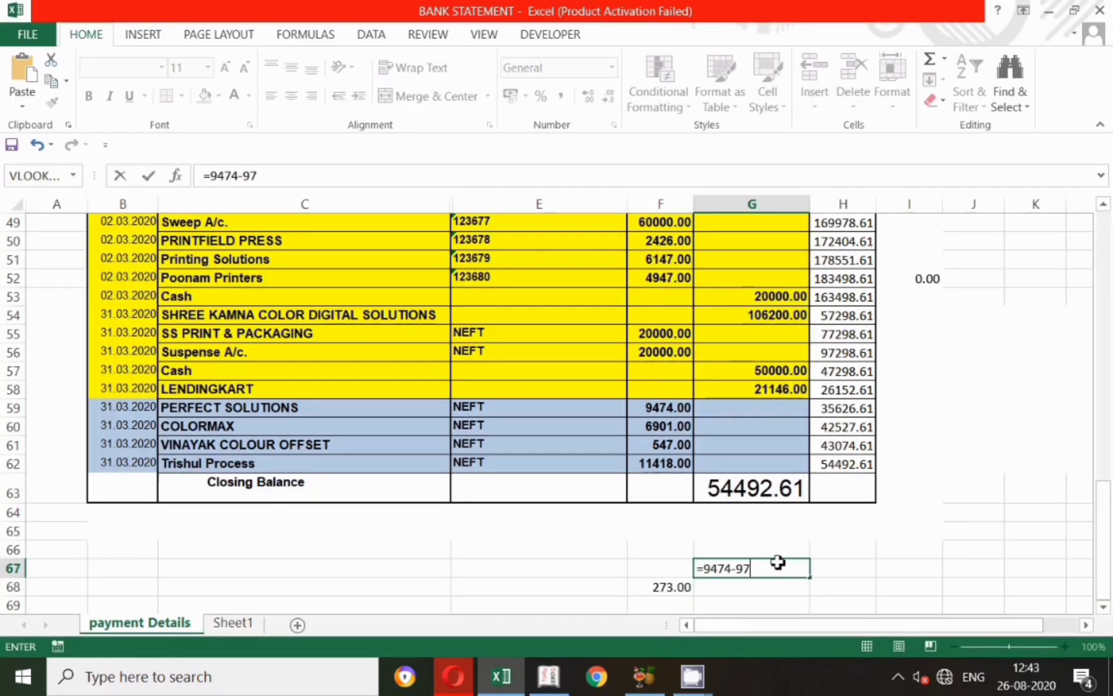
pyautogui.press('Return')
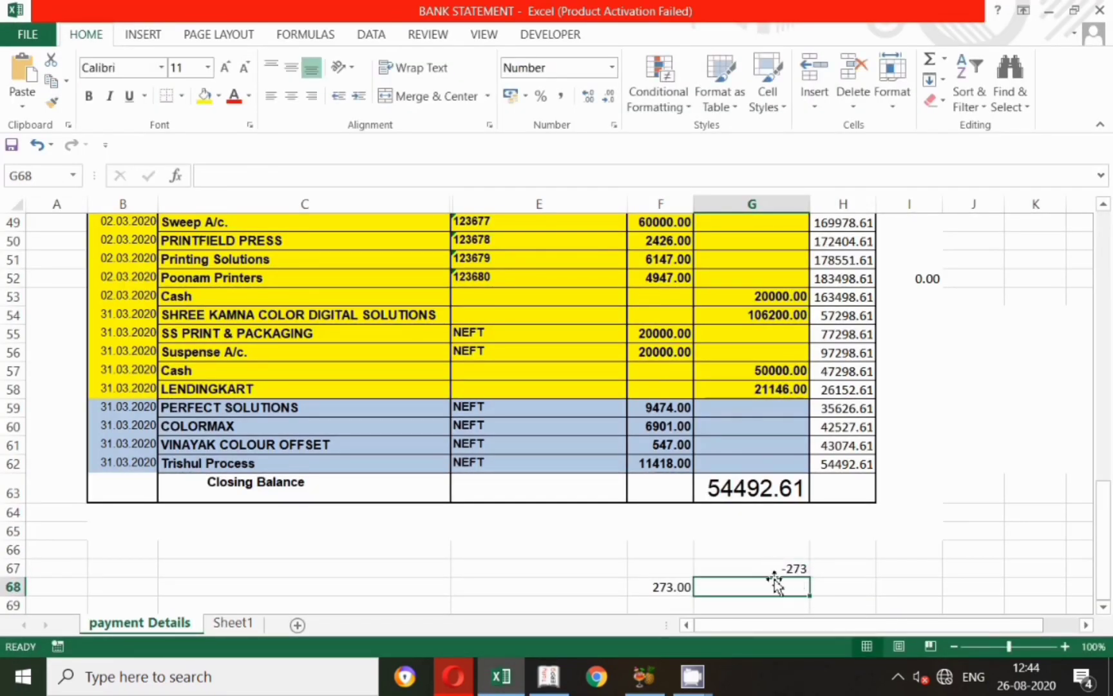
pyautogui.click(796, 569)
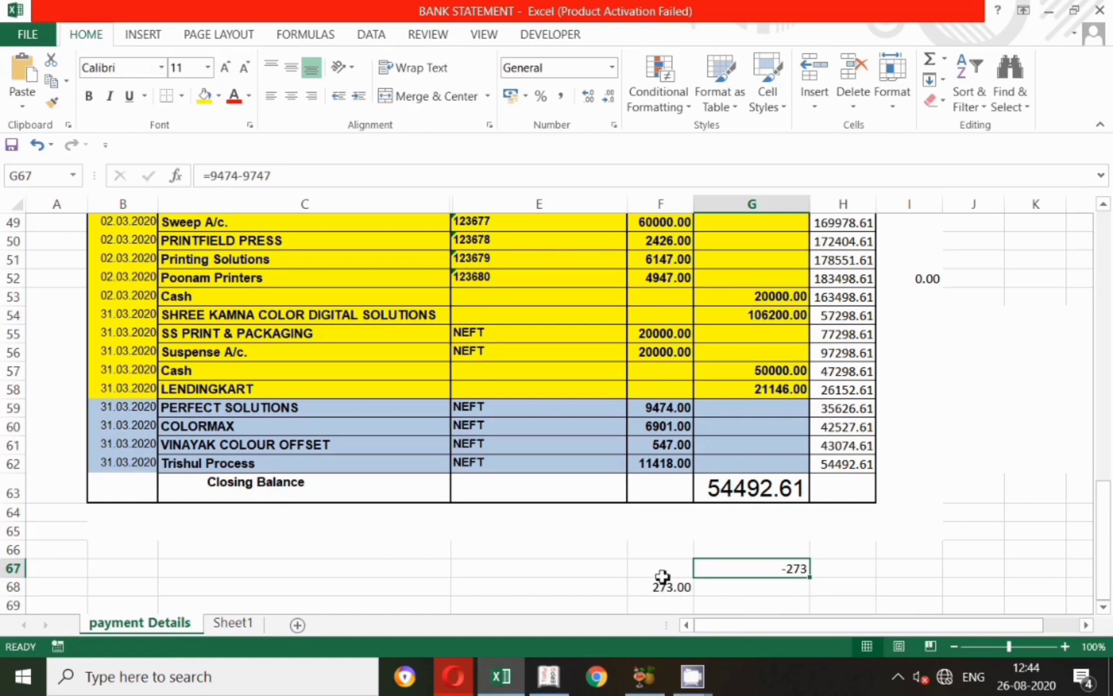
# Switch to Tally, leave the Sbi reconciliation and open the 31-Mar-2020 receipt voucher from the PERFECT SOLUTIONS ledger.
pyautogui.click(121, 412)
pyautogui.hotkey('alt', 'Tab')
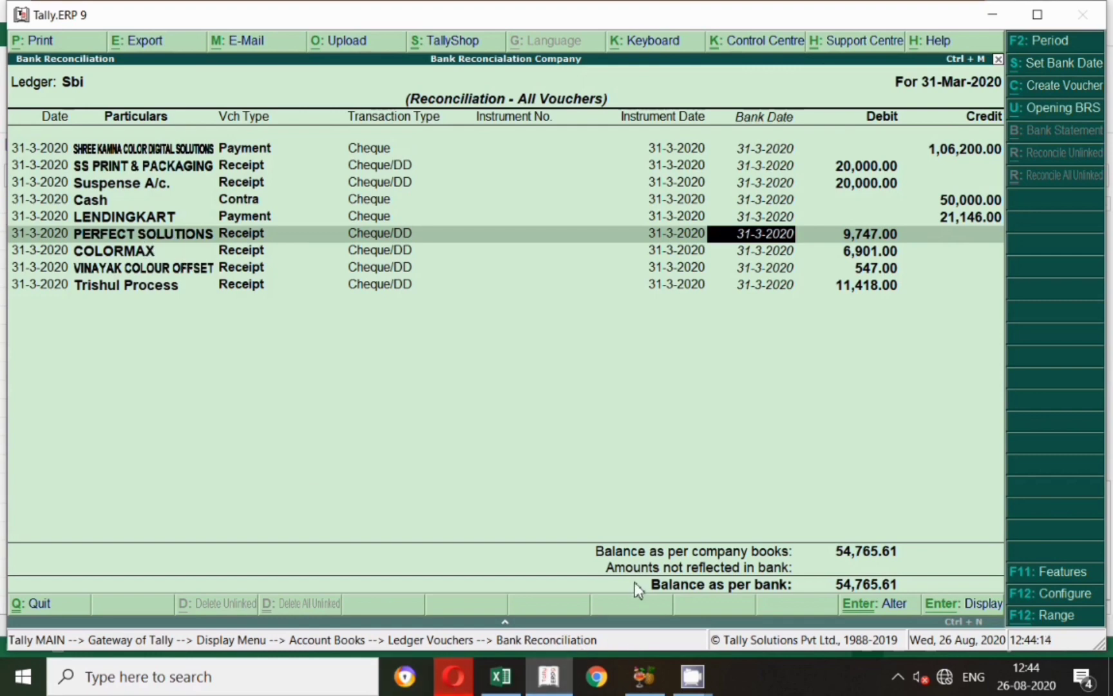
pyautogui.press('Escape')
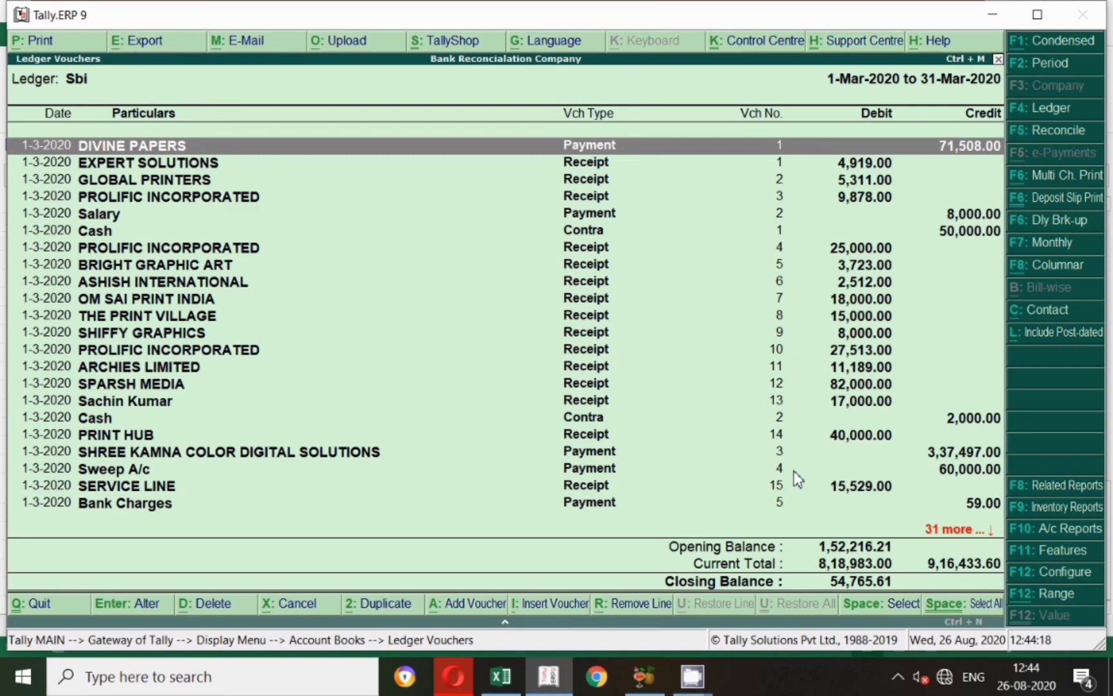
pyautogui.press('Escape')
pyautogui.hotkey('alt', 'Tab')
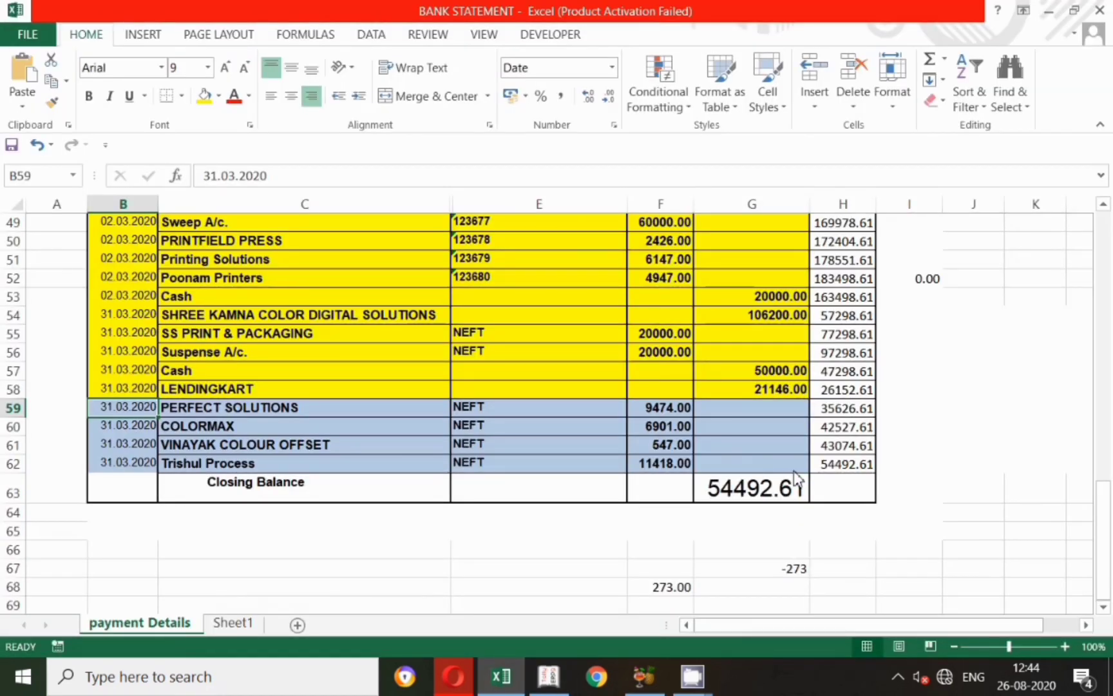
pyautogui.hotkey('alt', 'Tab')
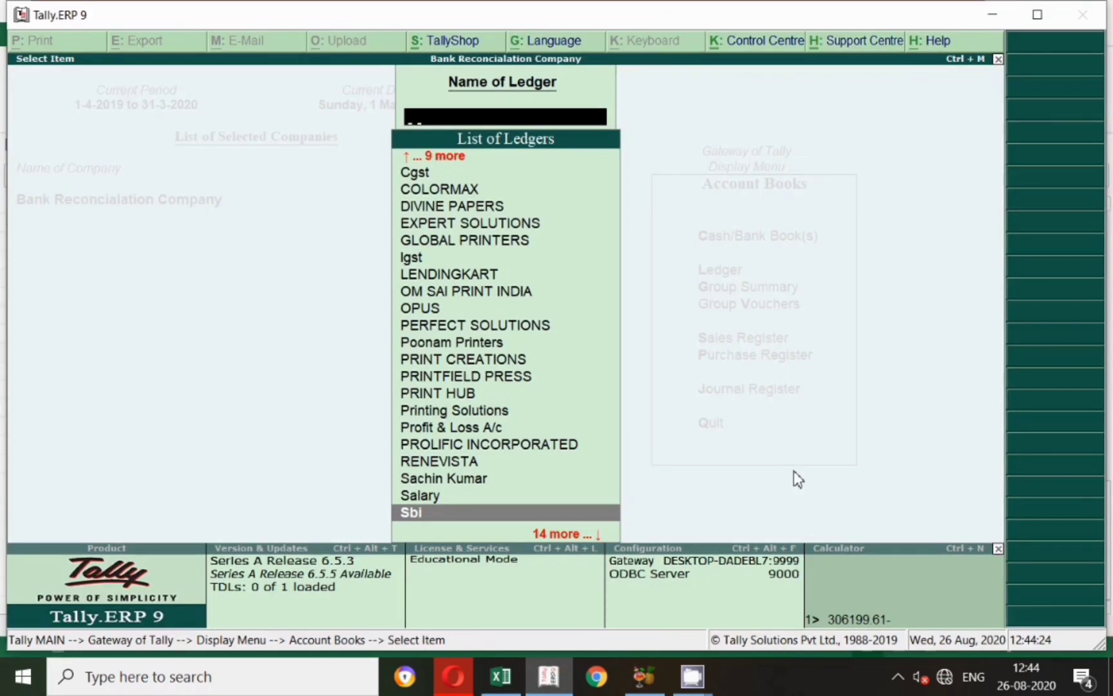
pyautogui.write('Per')
pyautogui.press('Return')
pyautogui.press('Return')
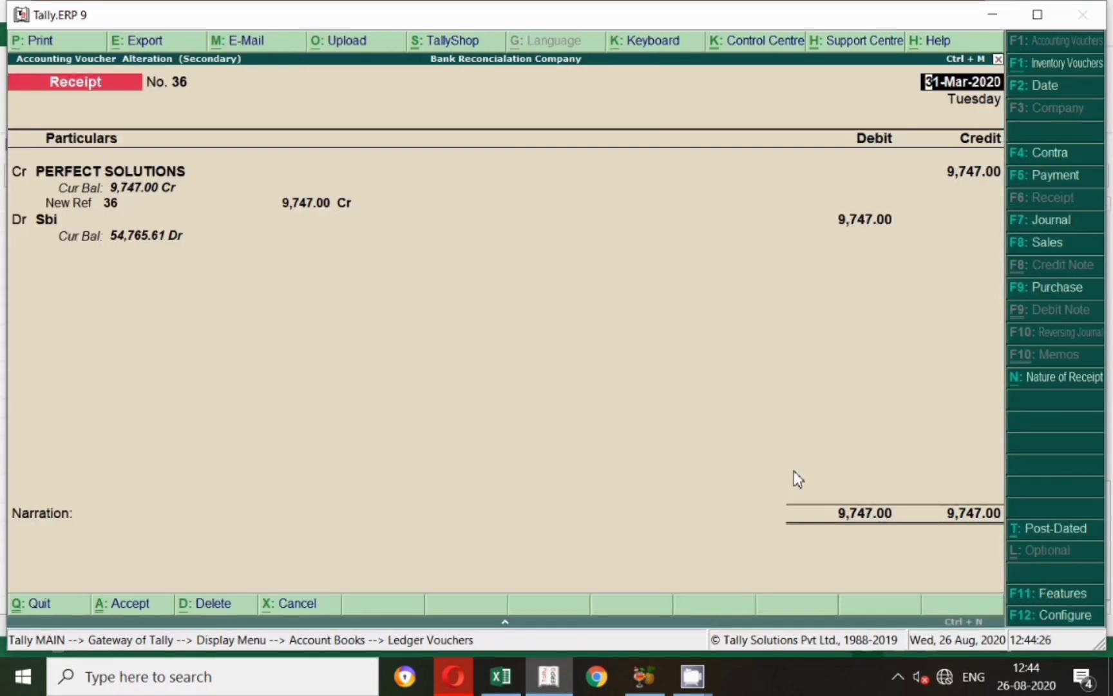
# Set the PERFECT SOLUTIONS receipt amount to 9,474, accept the Sbi bank allocation and save the voucher.
pyautogui.click(186, 177)
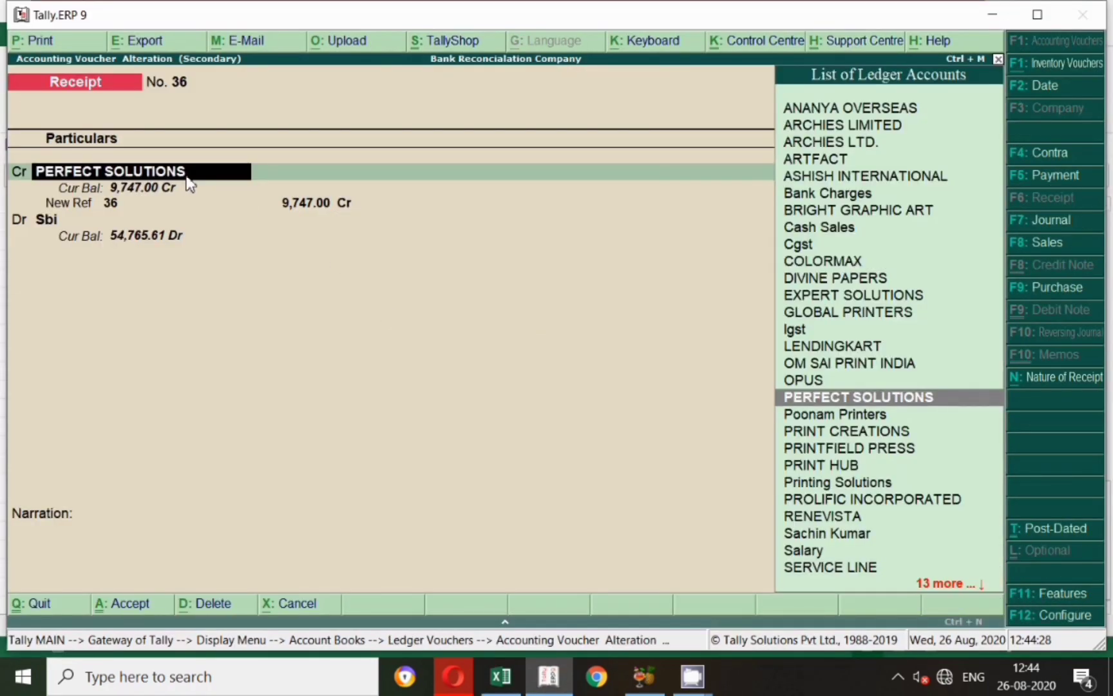
pyautogui.press('Return')
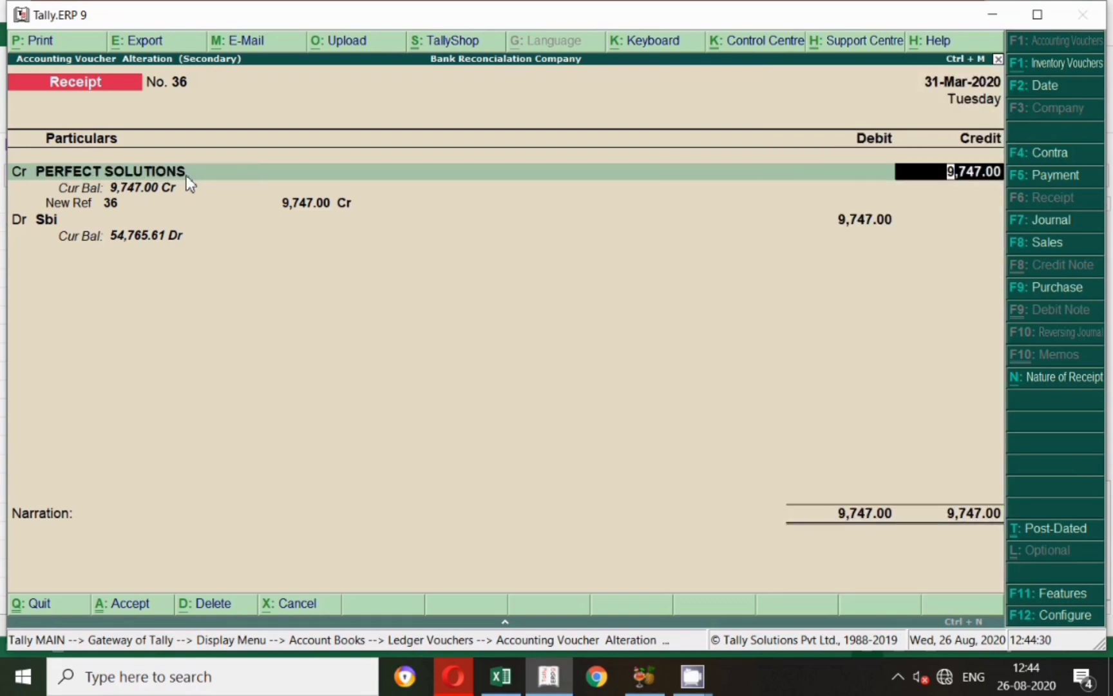
pyautogui.hotkey('alt', 'Tab')
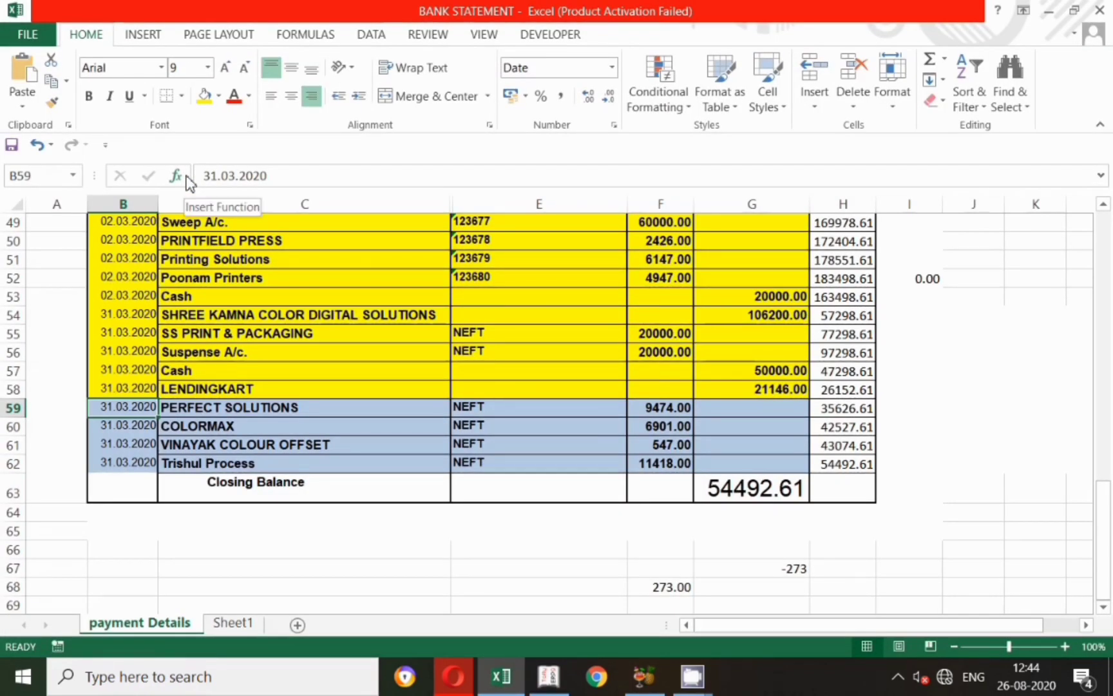
pyautogui.hotkey('alt', 'Tab')
pyautogui.write('9474')
pyautogui.press('Return')
pyautogui.press('Return')
pyautogui.press('Return')
pyautogui.press('Return')
pyautogui.press('Return')
pyautogui.press('Return')
pyautogui.press('Return')
pyautogui.press('Return')
pyautogui.press('Return')
pyautogui.press('Return')
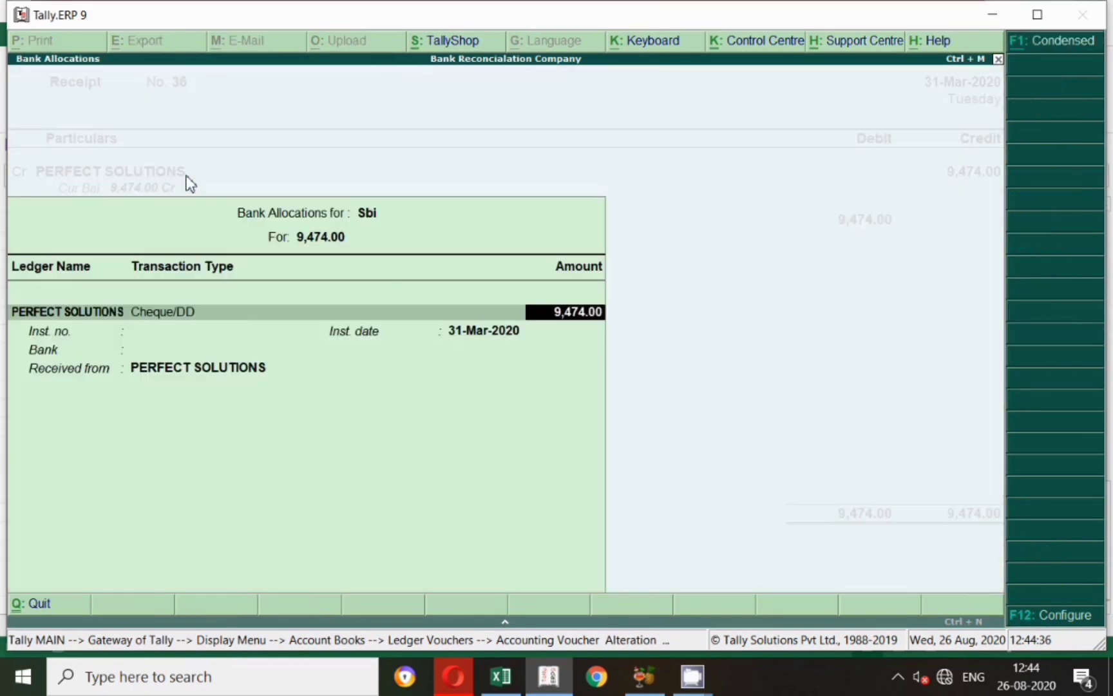
pyautogui.press('Return')
pyautogui.press('Return')
pyautogui.press('Return')
pyautogui.press('Return')
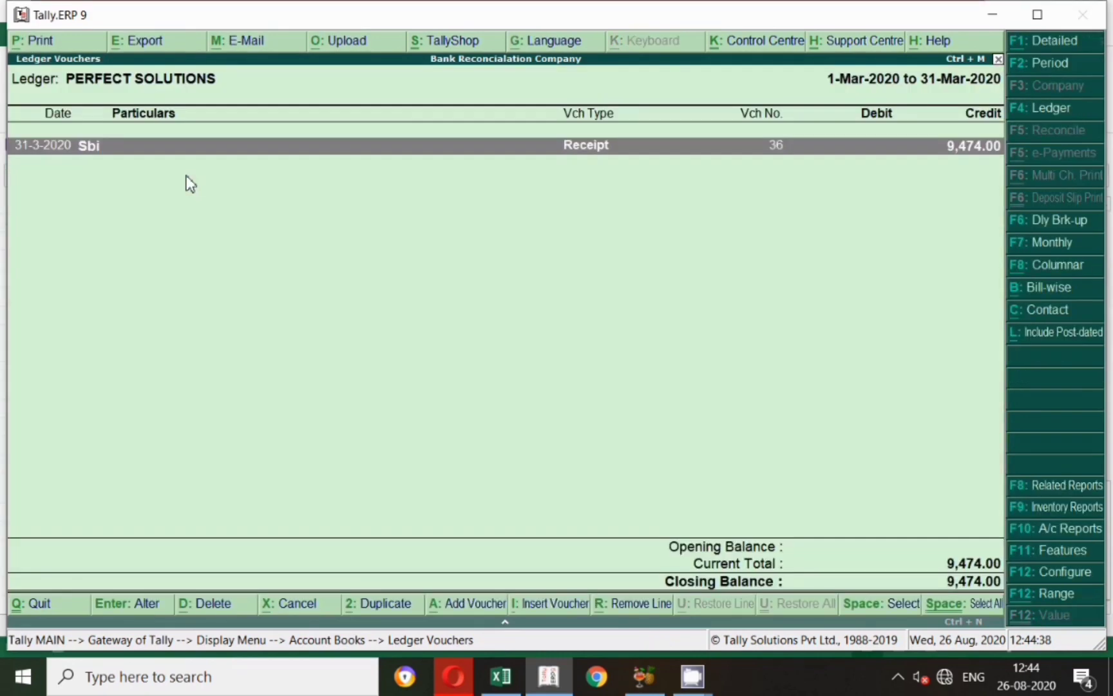
# Reopen the Sbi ledger's bank reconciliation and compare its balance as per bank with the closing balance in Excel cell G63.
pyautogui.press('Escape')
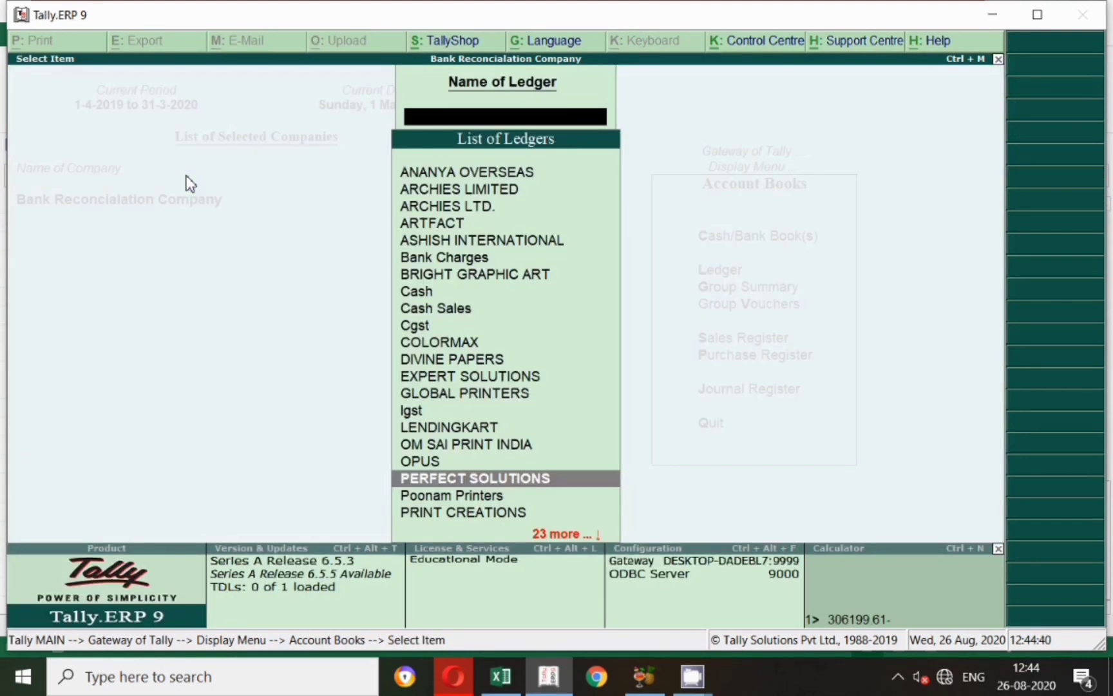
pyautogui.write('Sbi')
pyautogui.press('Return')
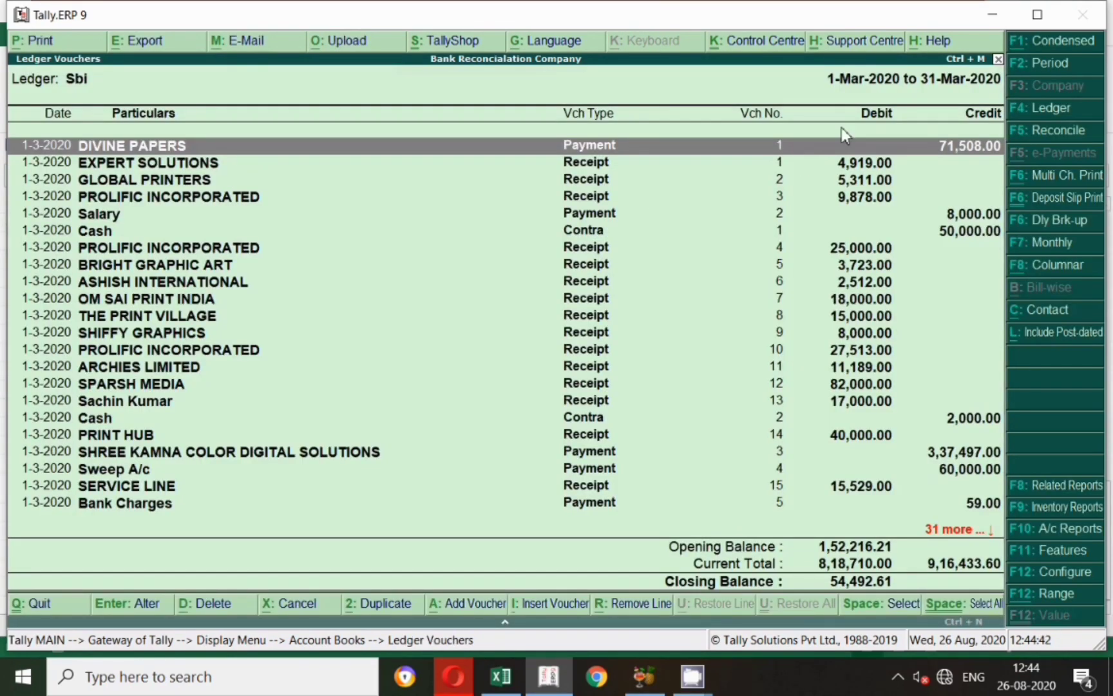
pyautogui.click(1057, 129)
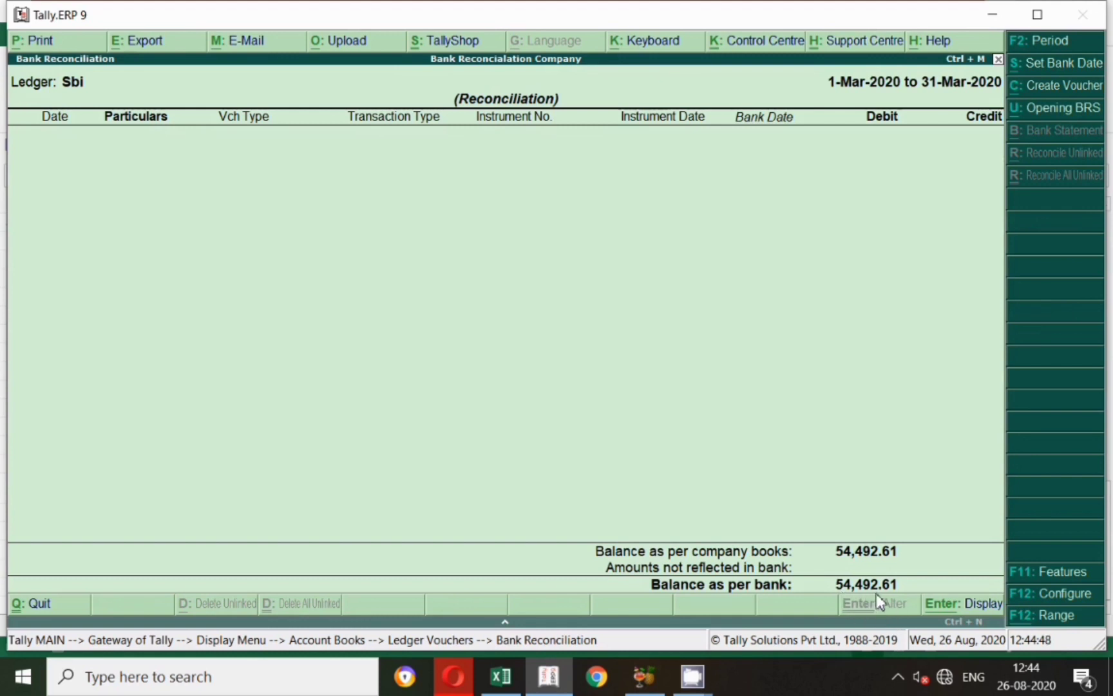
pyautogui.hotkey('alt', 'Tab')
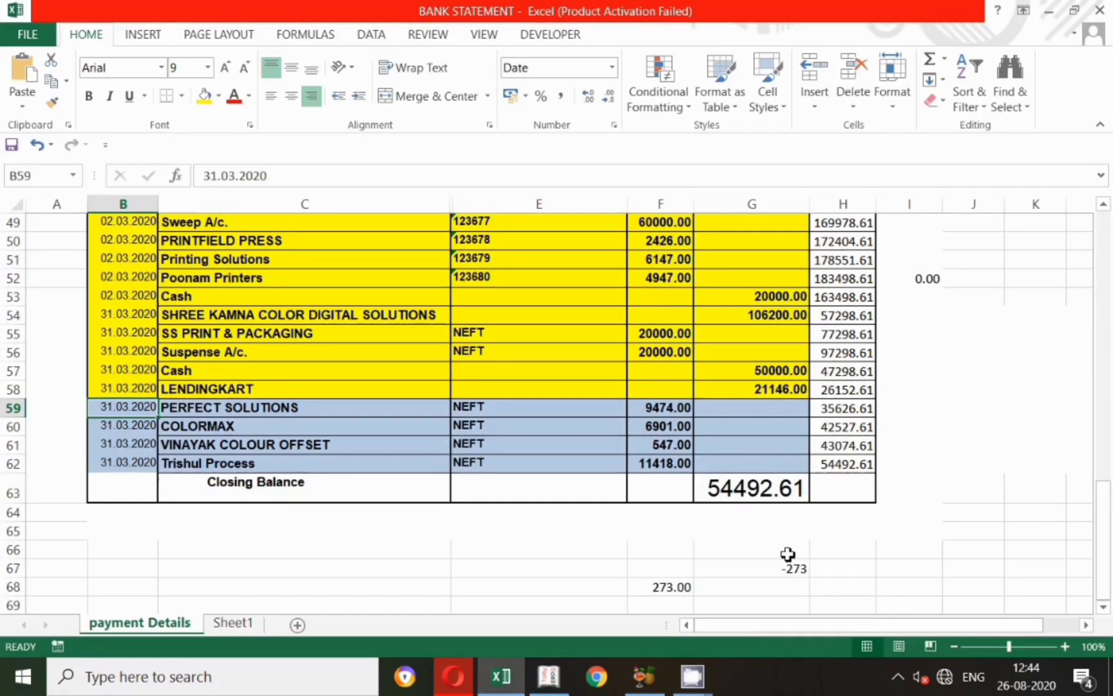
pyautogui.hotkey('alt', 'Tab')
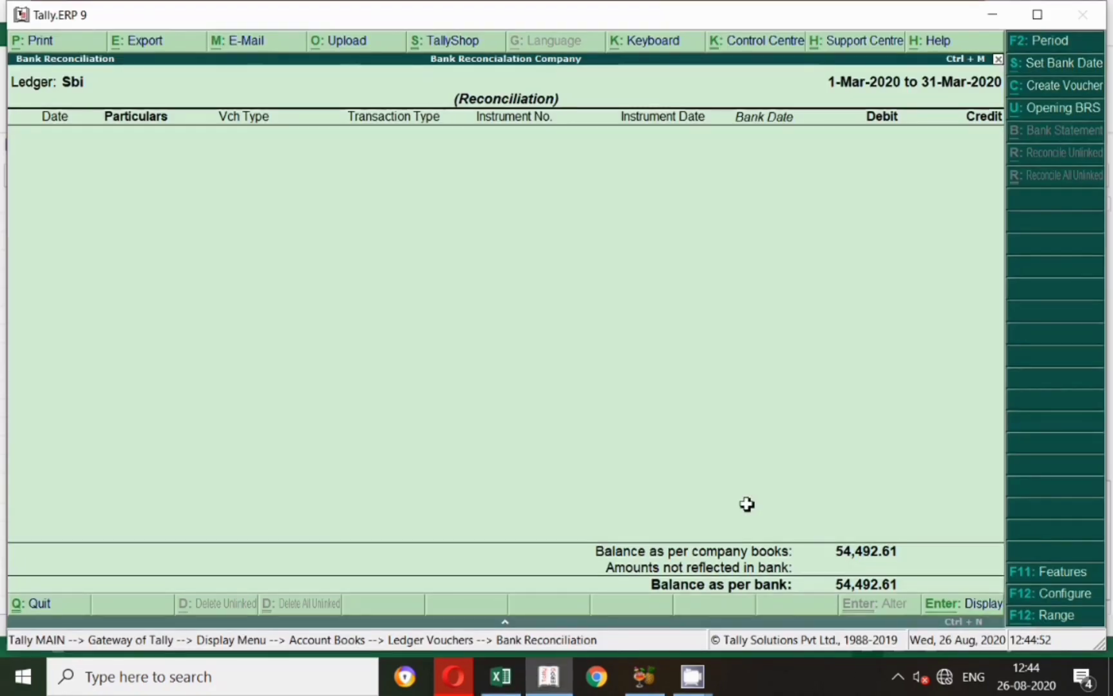
pyautogui.hotkey('alt', 'Tab')
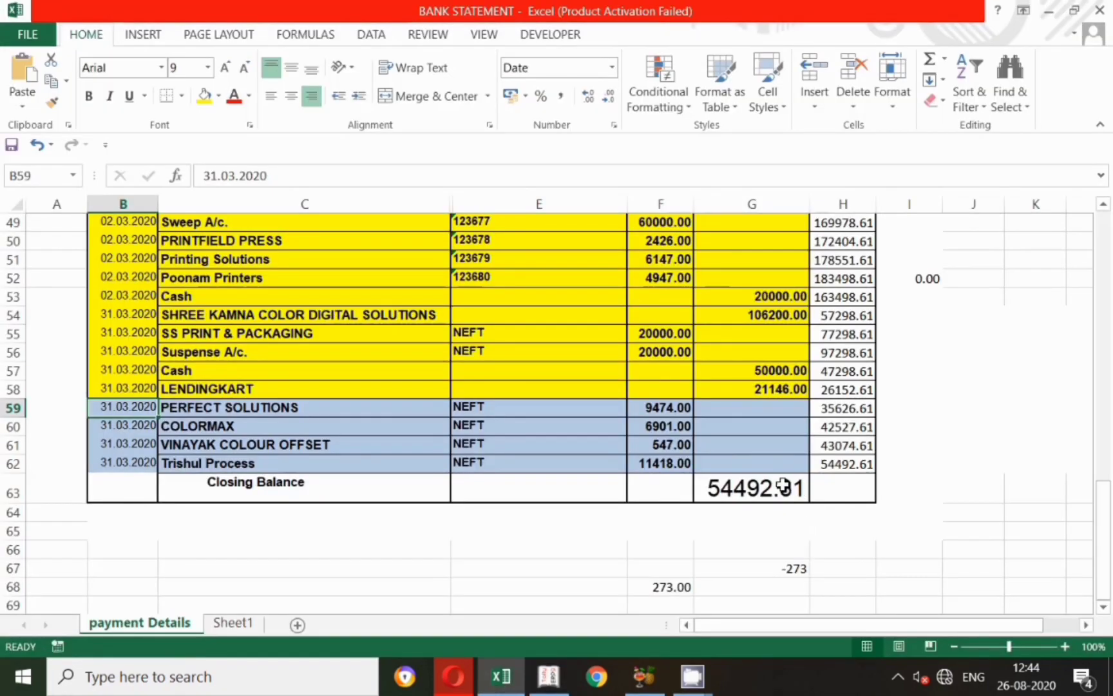
# Switch to Tally and accept the Sbi reconciliation period of 1-3-2020 to 31-3-2020.
pyautogui.hotkey('alt', 'Tab')
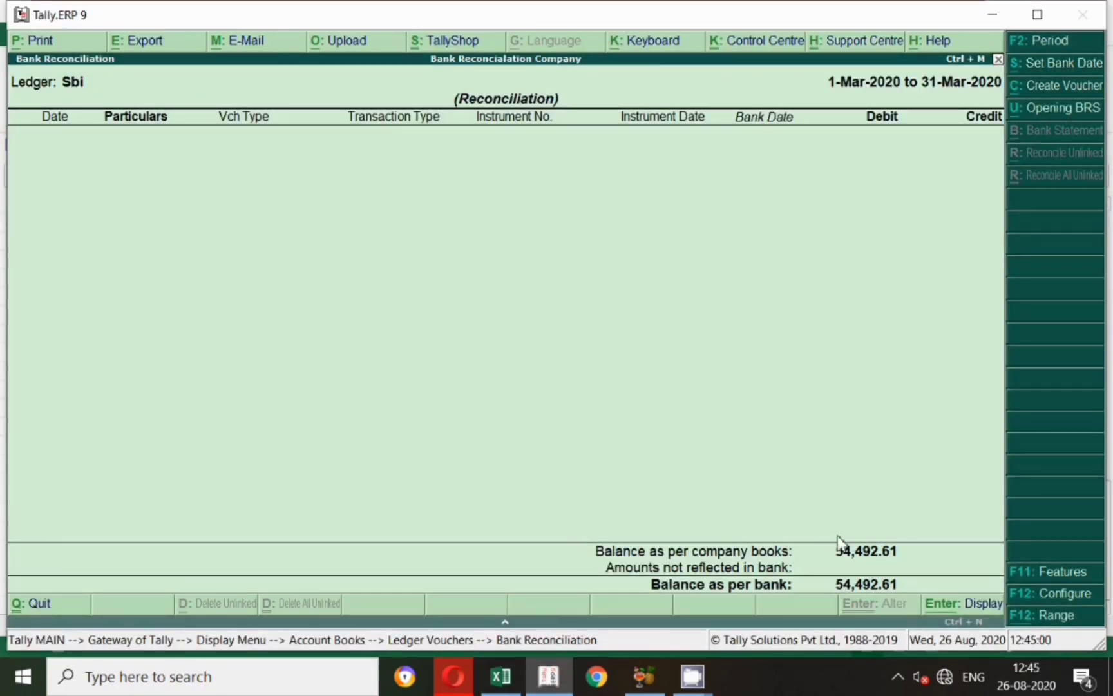
pyautogui.press('F2')
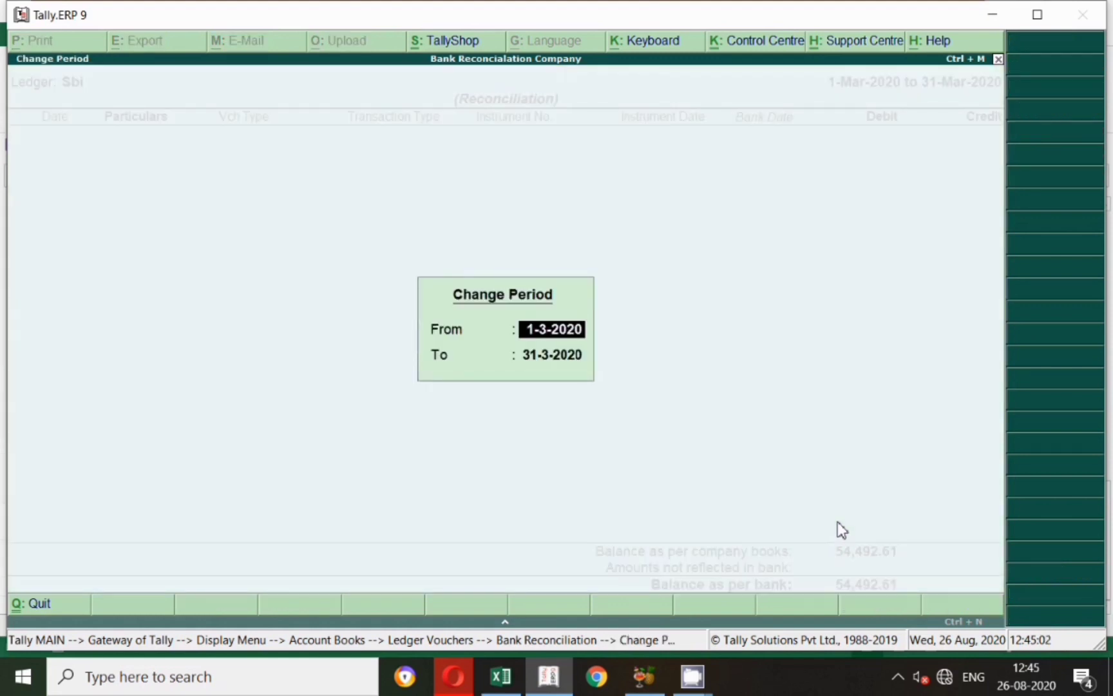
pyautogui.press('Return')
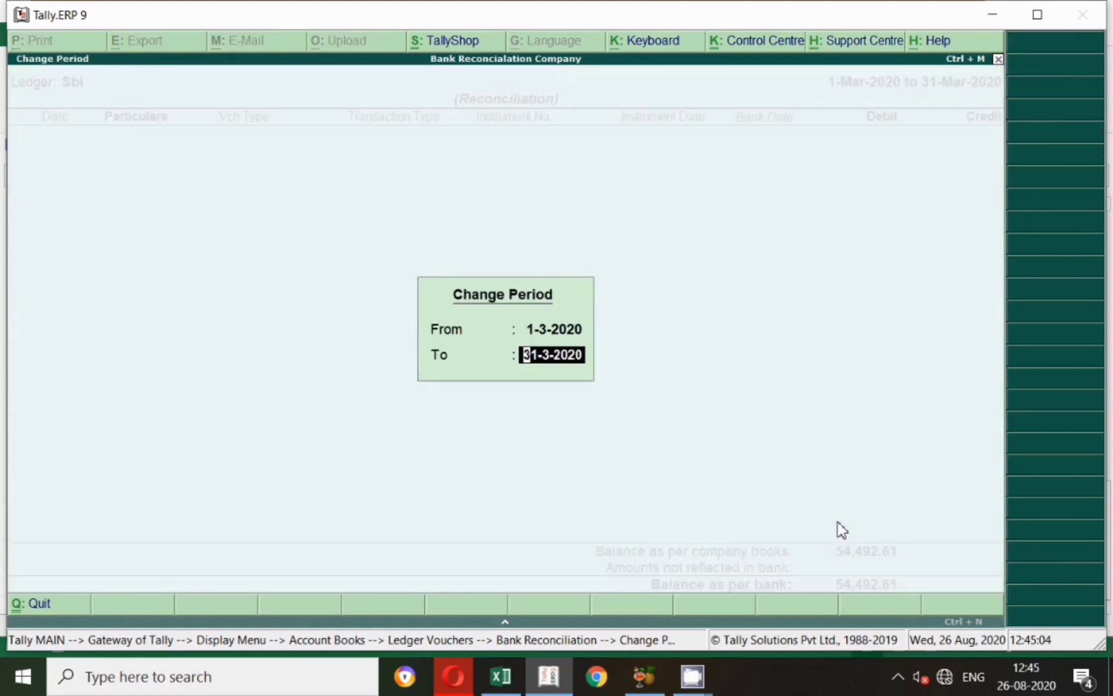
pyautogui.press('Return')
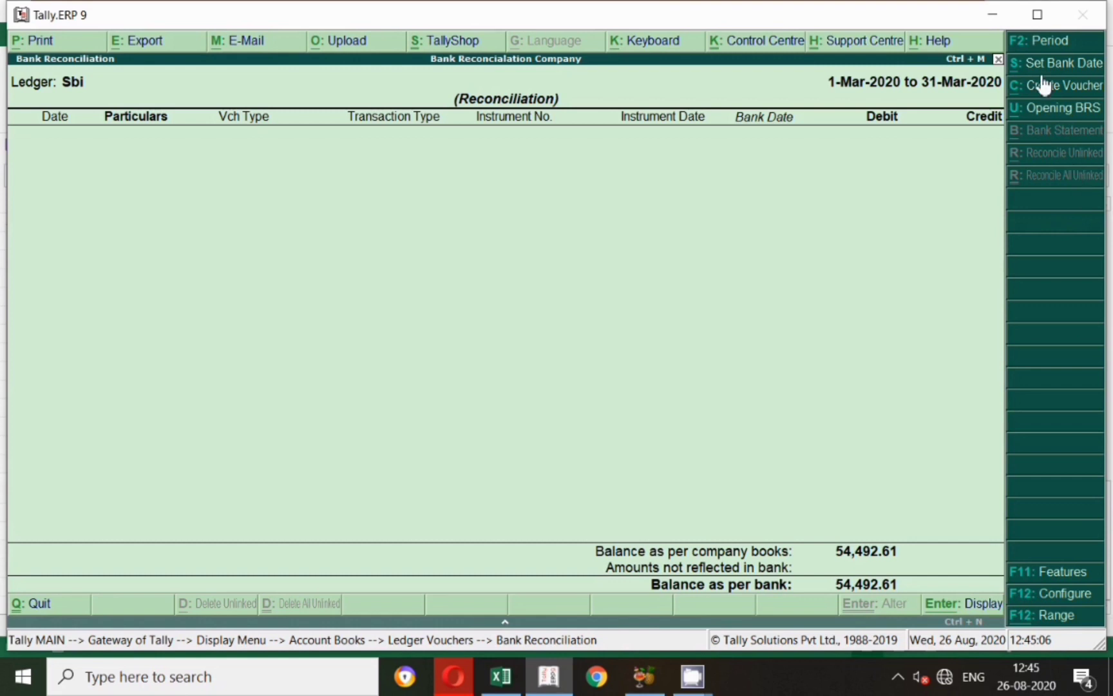
pyautogui.press('F2')
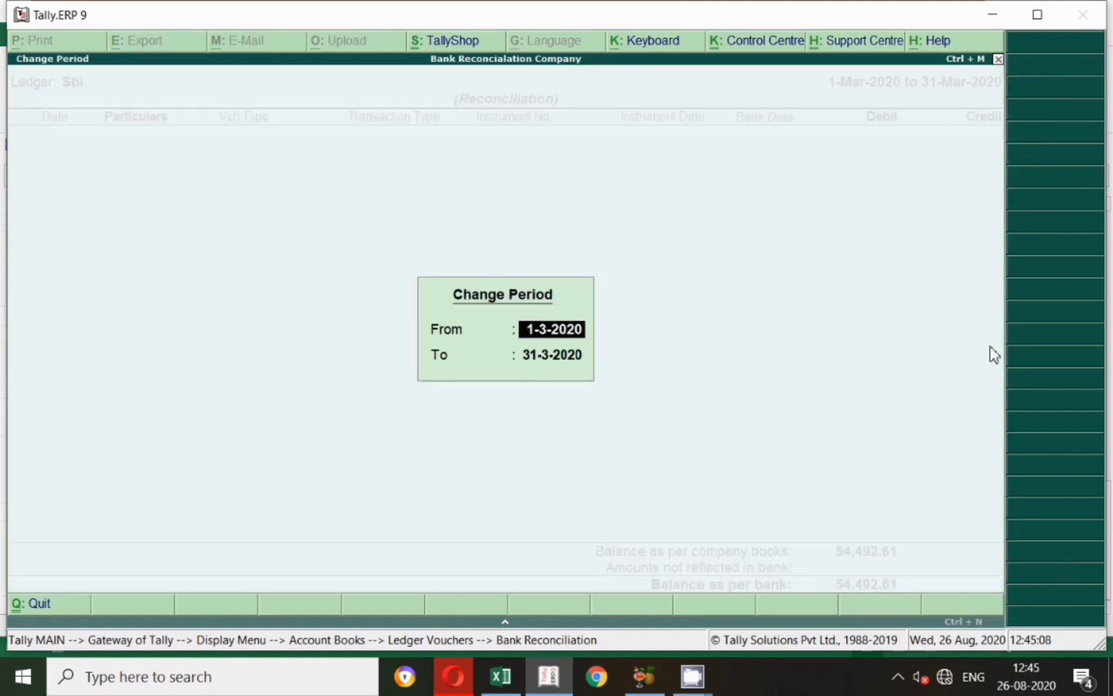
pyautogui.press('Return')
pyautogui.press('Return')
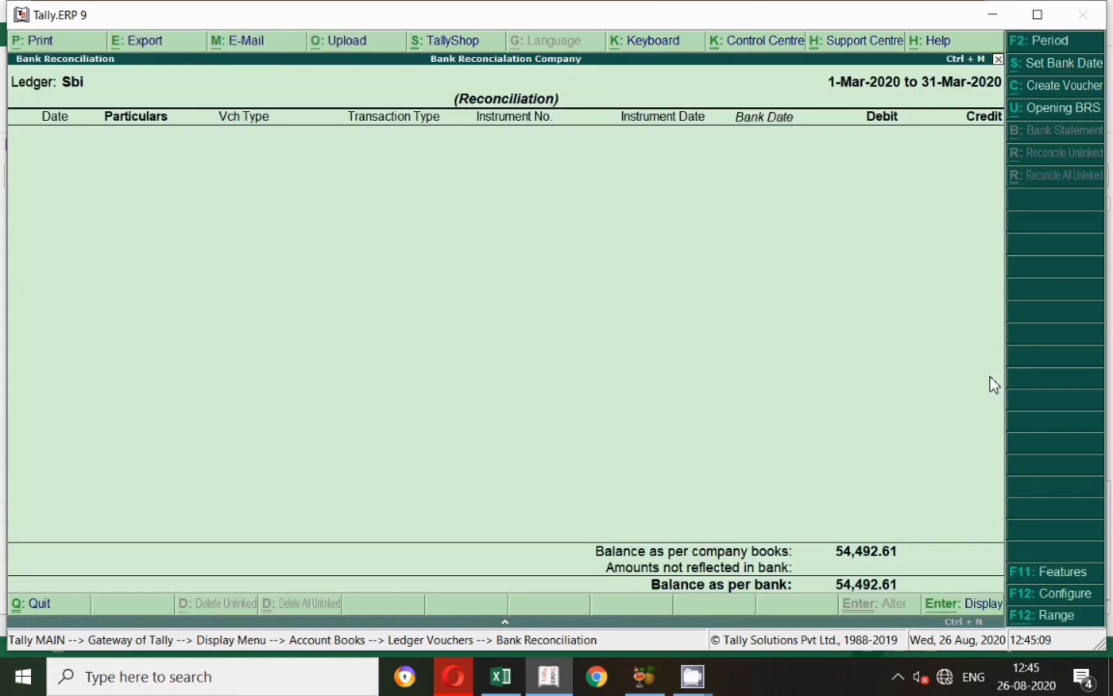
# Configure the Sbi bank reconciliation to show reconciled transactions also, keeping all vouchers selected.
pyautogui.click(1043, 593)
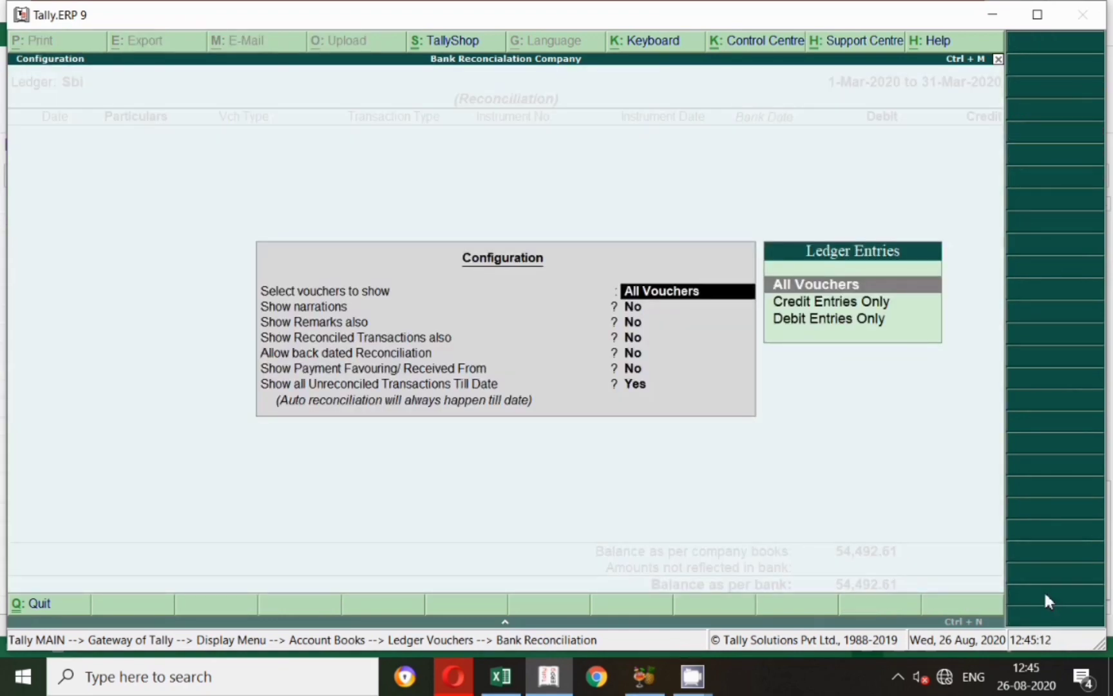
pyautogui.press('Return')
pyautogui.press('Return')
pyautogui.press('Return')
pyautogui.write('y')
pyautogui.press('Return')
pyautogui.press('Return')
pyautogui.press('Return')
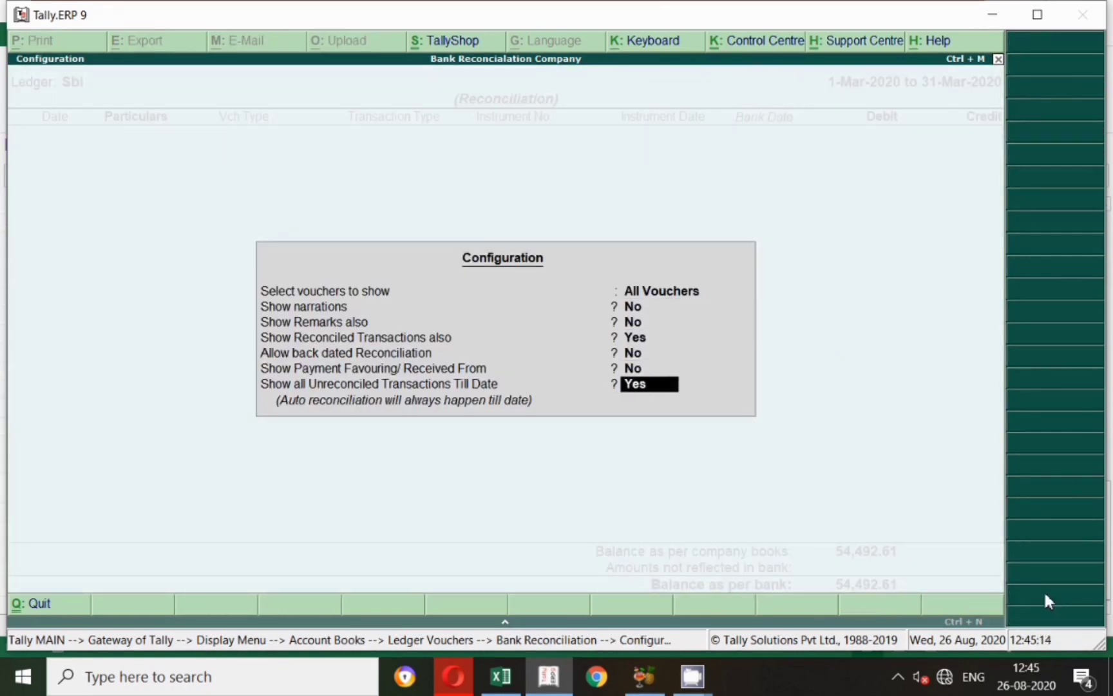
pyautogui.press('Return')
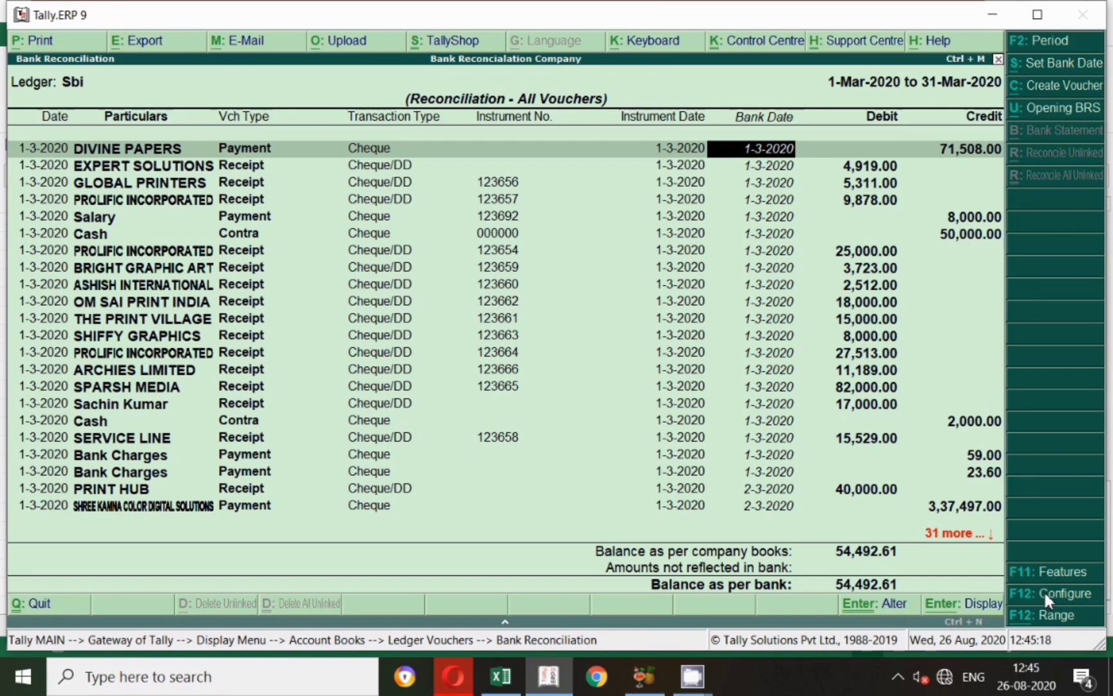
# Limit the reconciliation period to 1-3-2020 and compare its entries with the 01-03-2020 rows of the Excel bank statement.
pyautogui.press('F2')
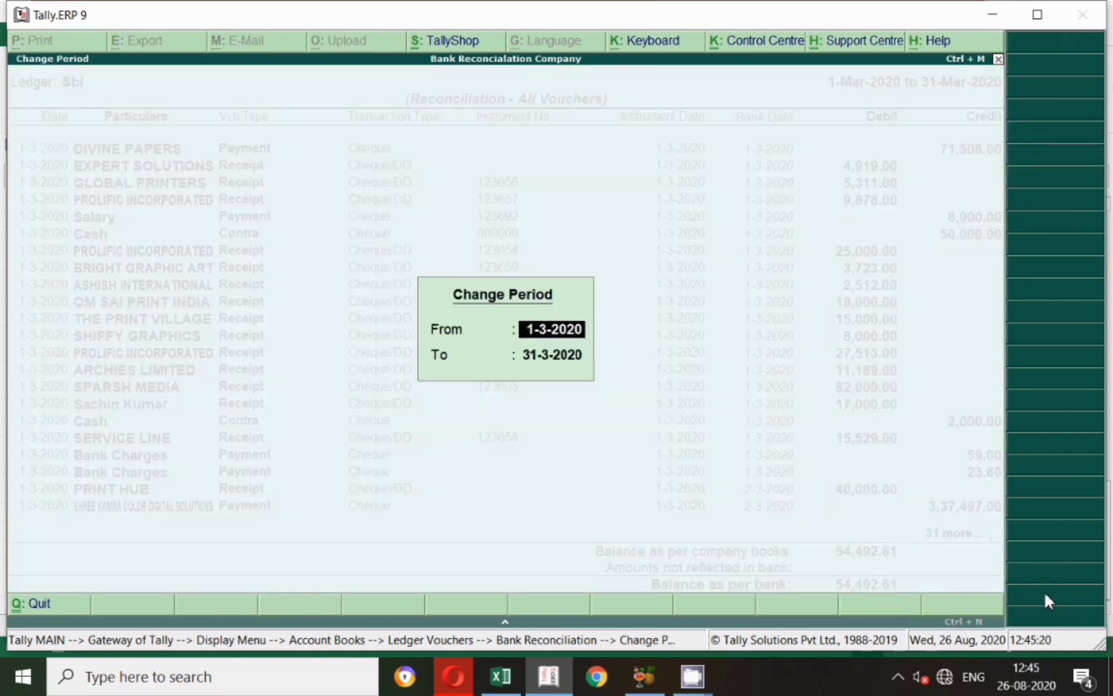
pyautogui.press('Return')
pyautogui.write('1.3')
pyautogui.press('Return')
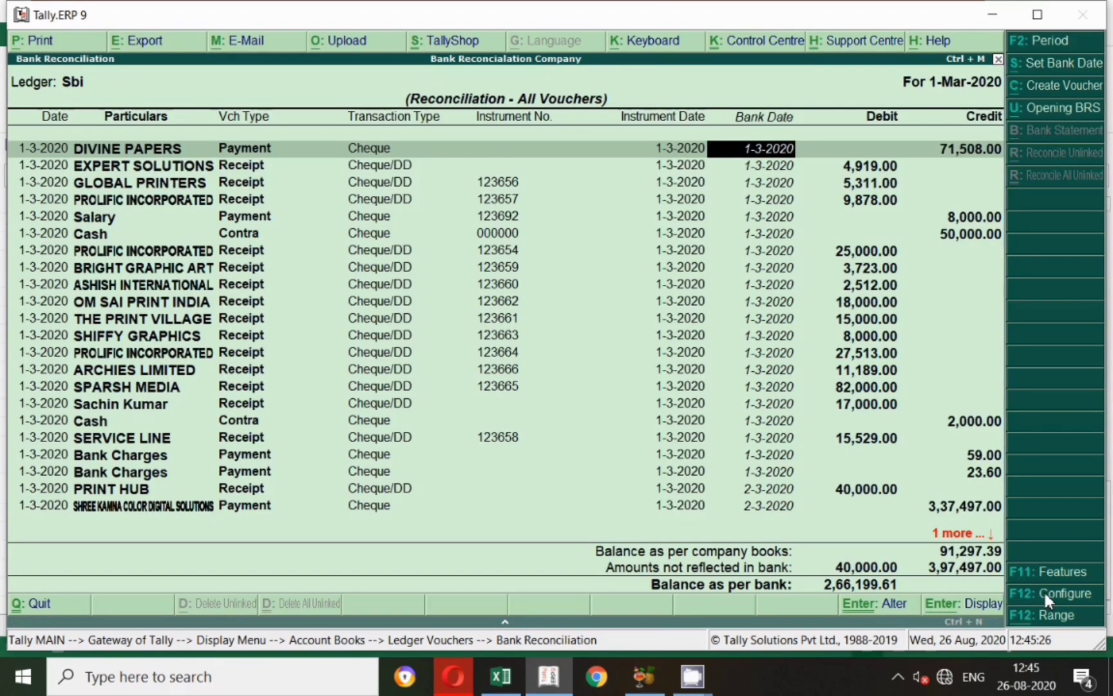
pyautogui.hotkey('alt', 'Tab')
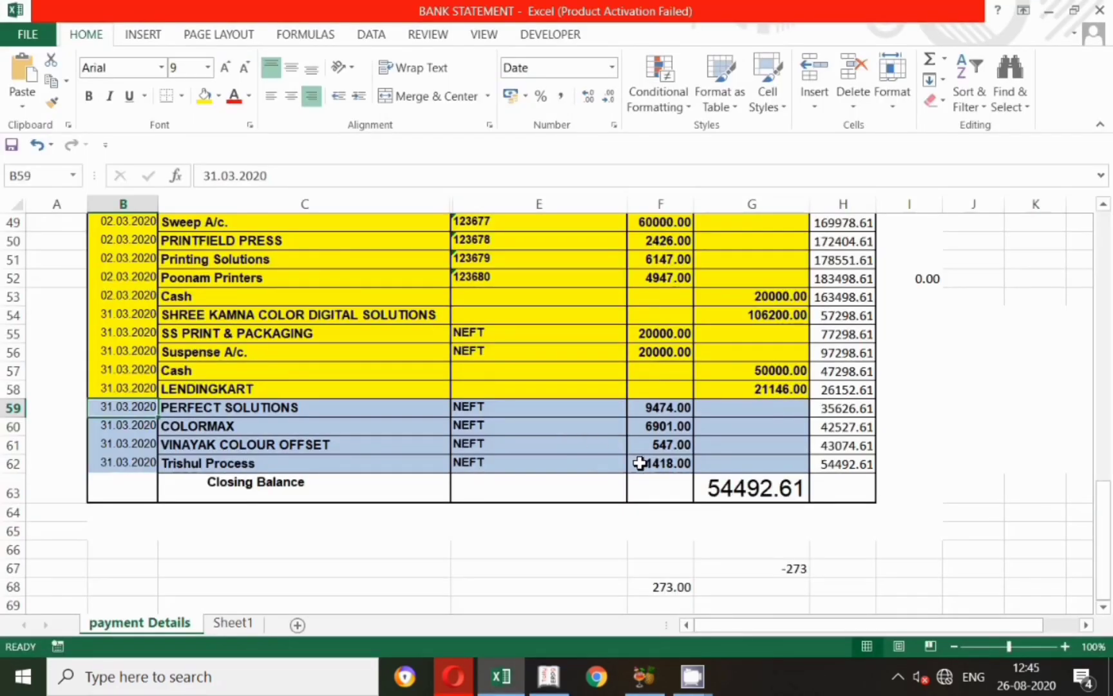
pyautogui.scroll(3, 644, 467)
pyautogui.scroll(12, 651, 471)
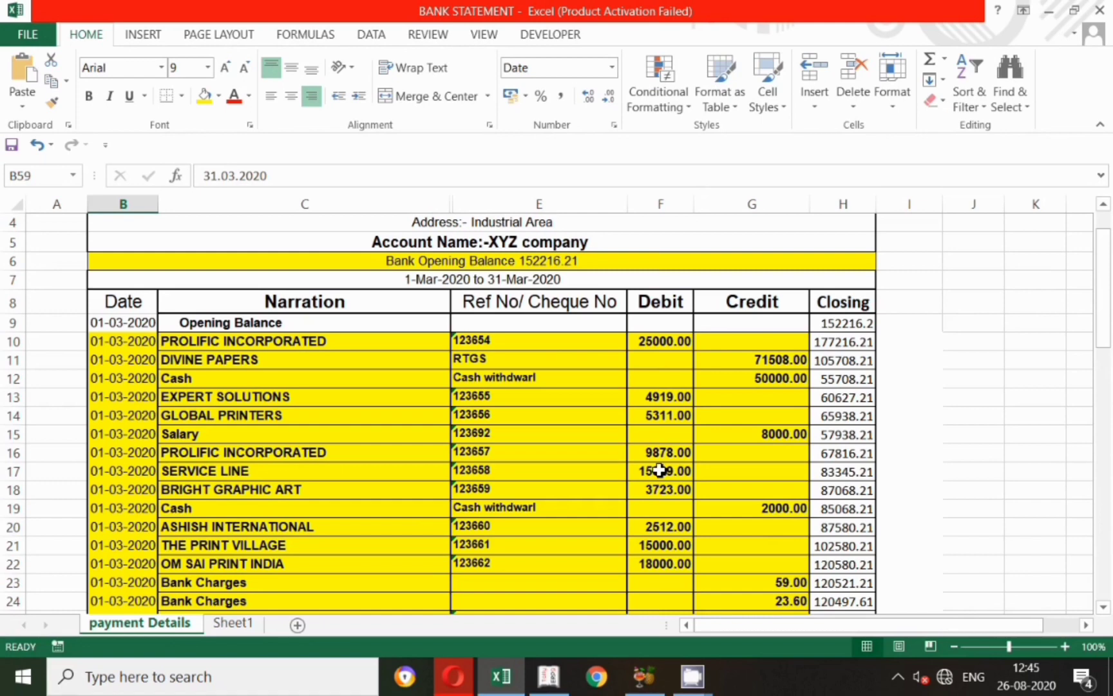
pyautogui.hotkey('alt', 'Tab')
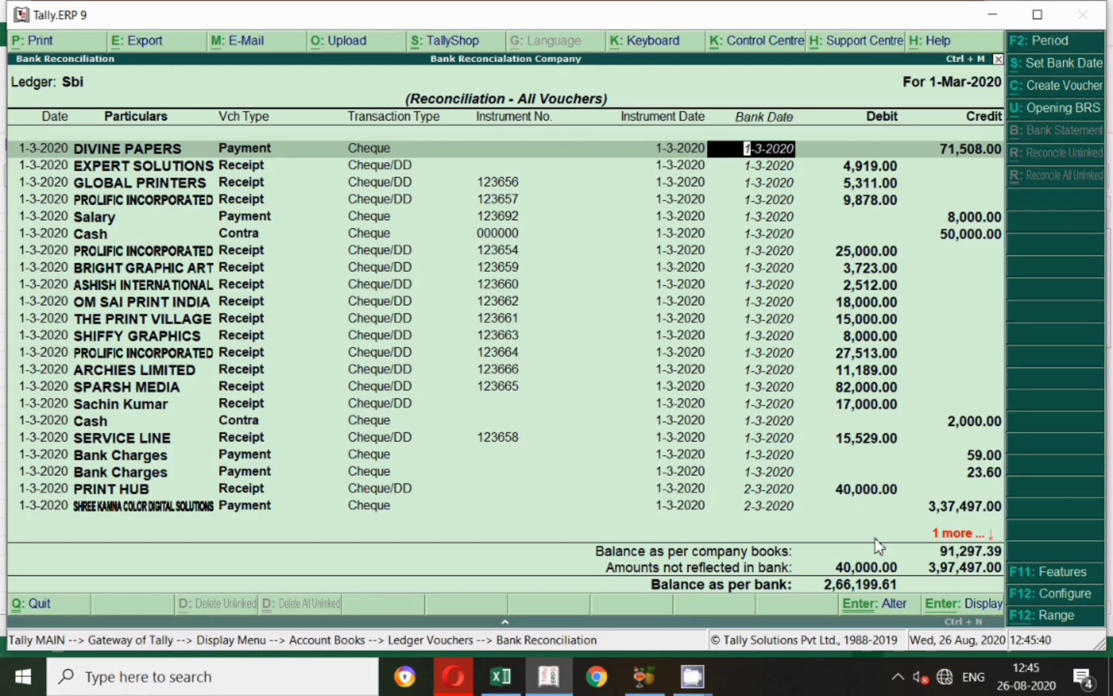
# Clear the one-day period so that the Sbi reconciliation covers 1-Apr-2019 to 31-Mar-2020.
pyautogui.press('F12')
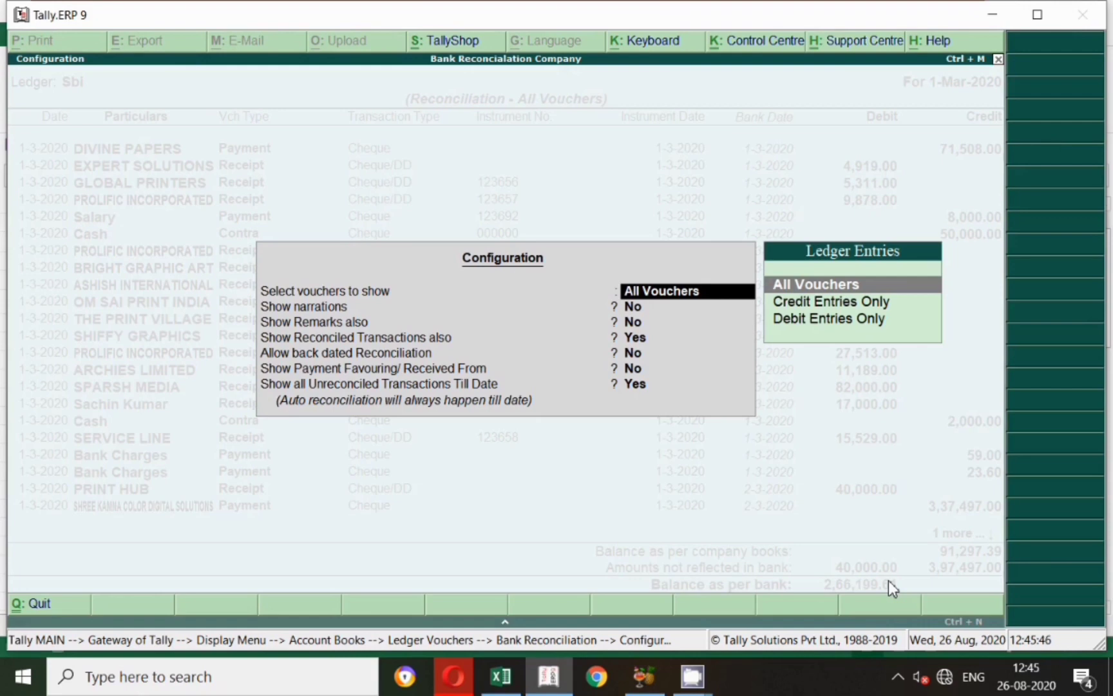
pyautogui.hotkey('ctrl', 'a')
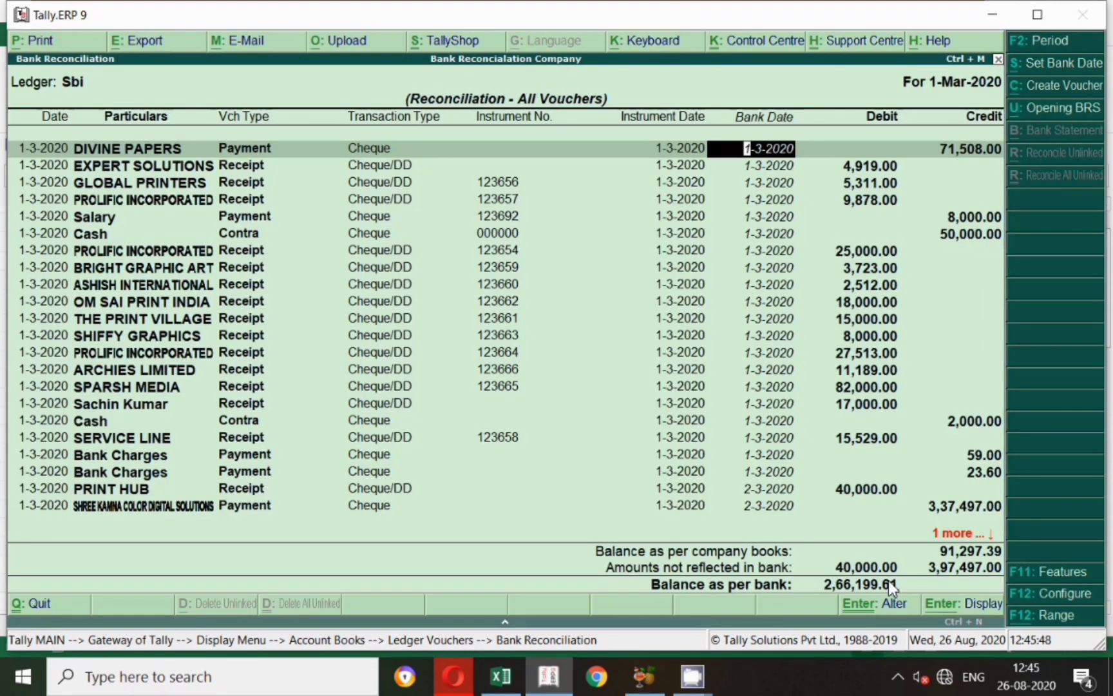
pyautogui.press('F2')
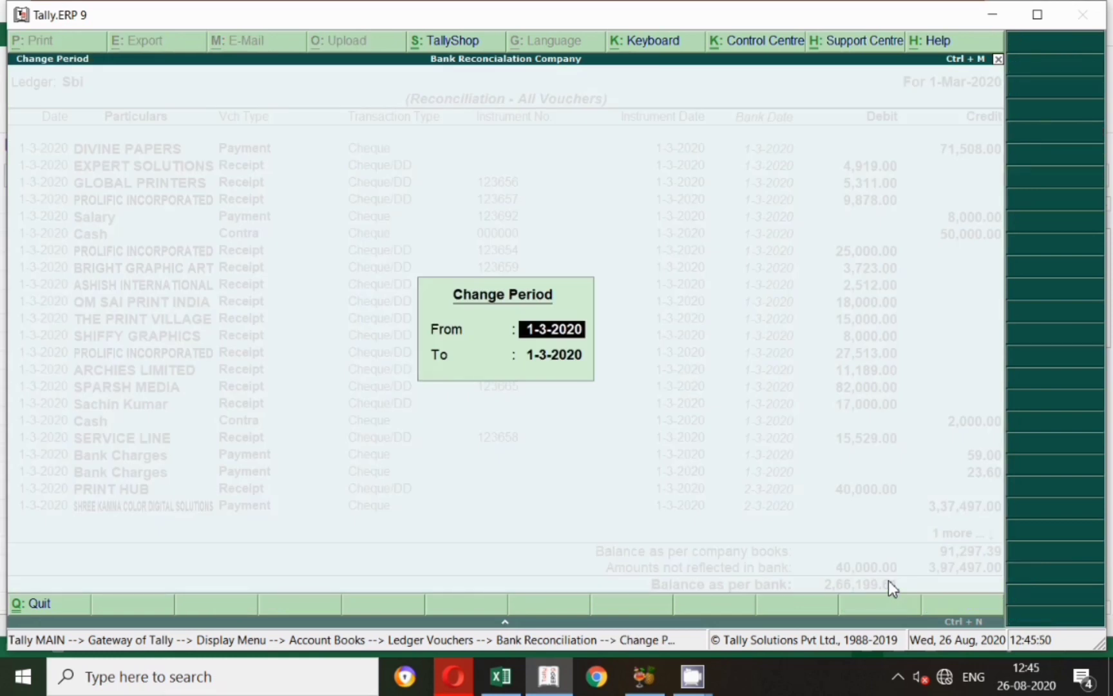
pyautogui.press('BackSpace')
pyautogui.press('Return')
pyautogui.press('Return')
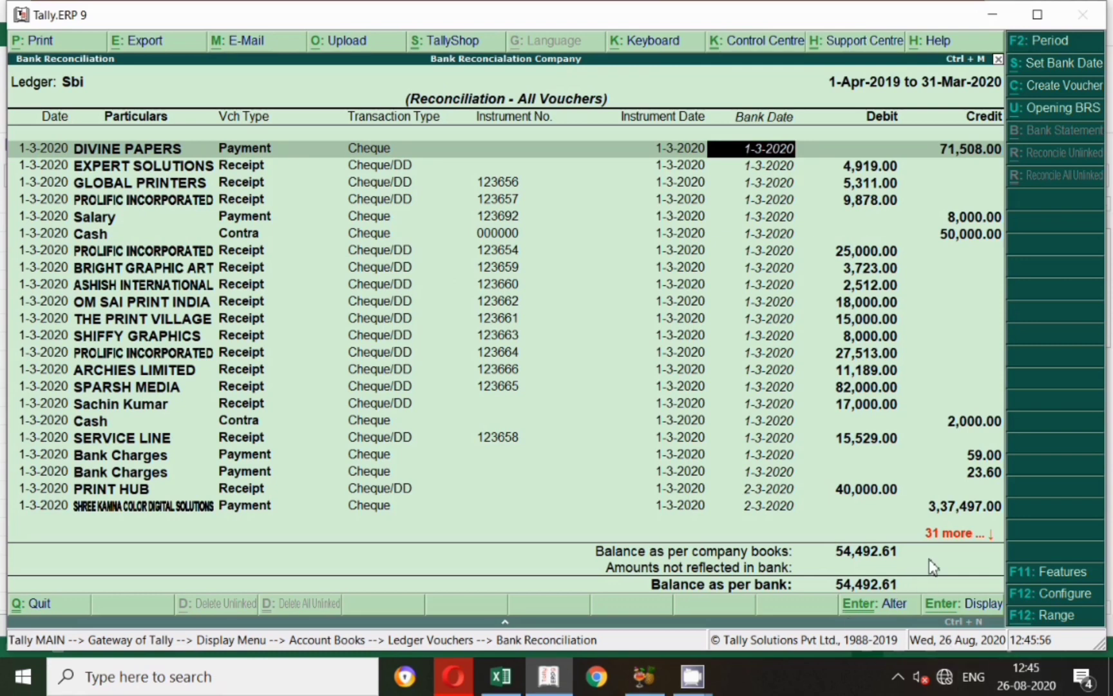
pyautogui.press('F2')
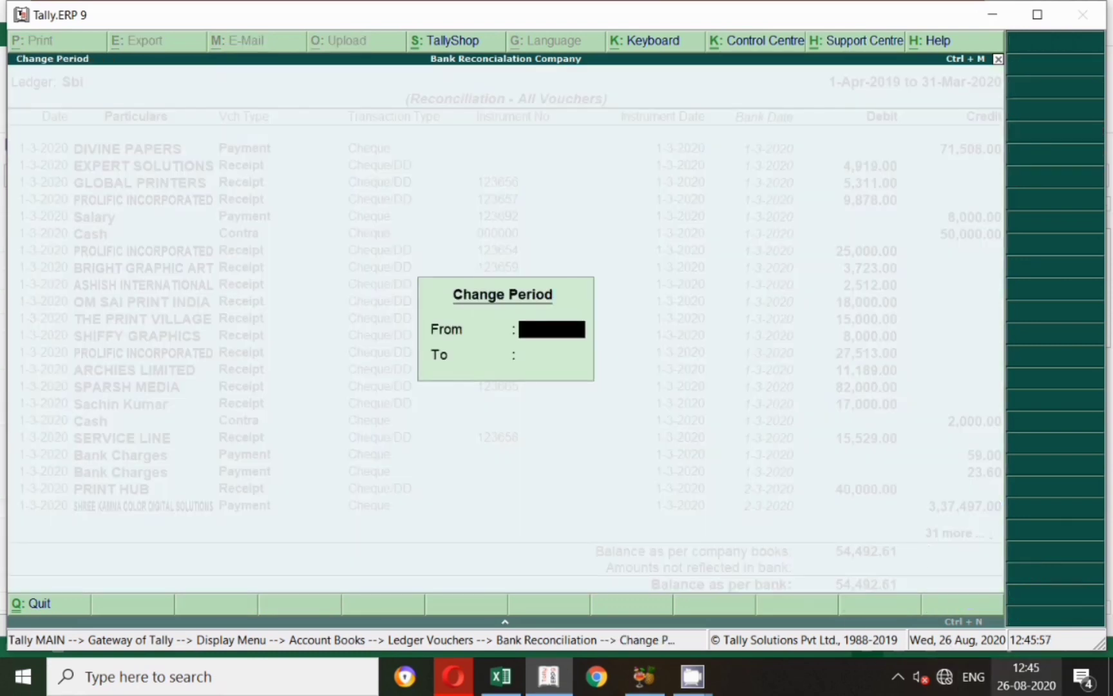
pyautogui.click(897, 677)
pyautogui.rightClick(953, 600)
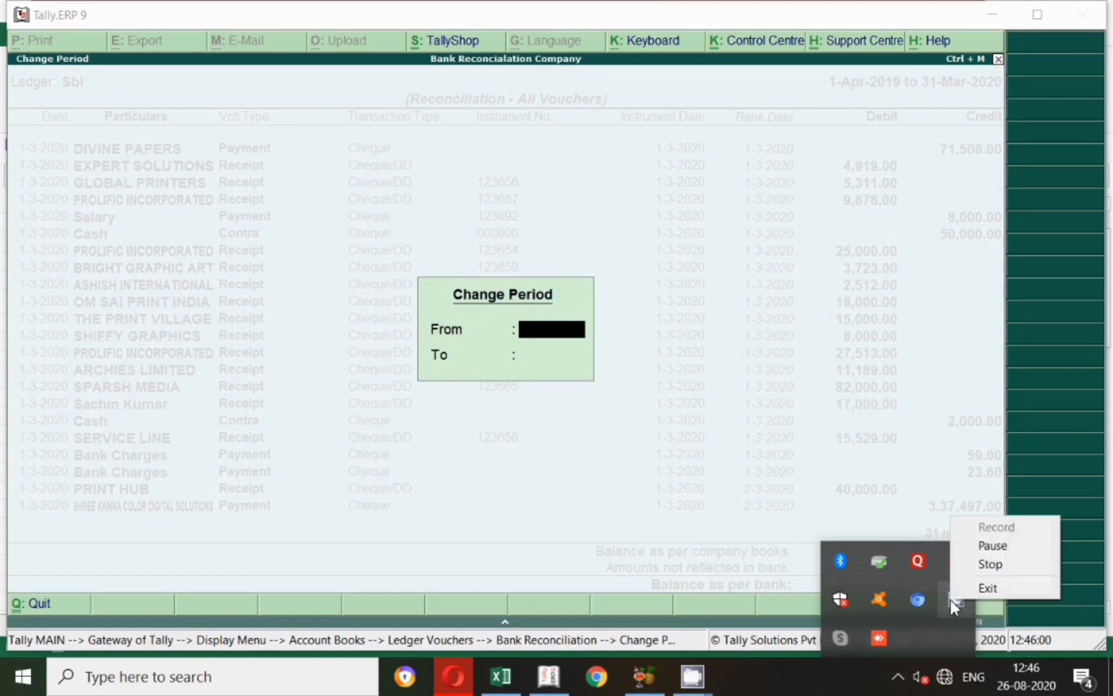
pyautogui.click(993, 546)
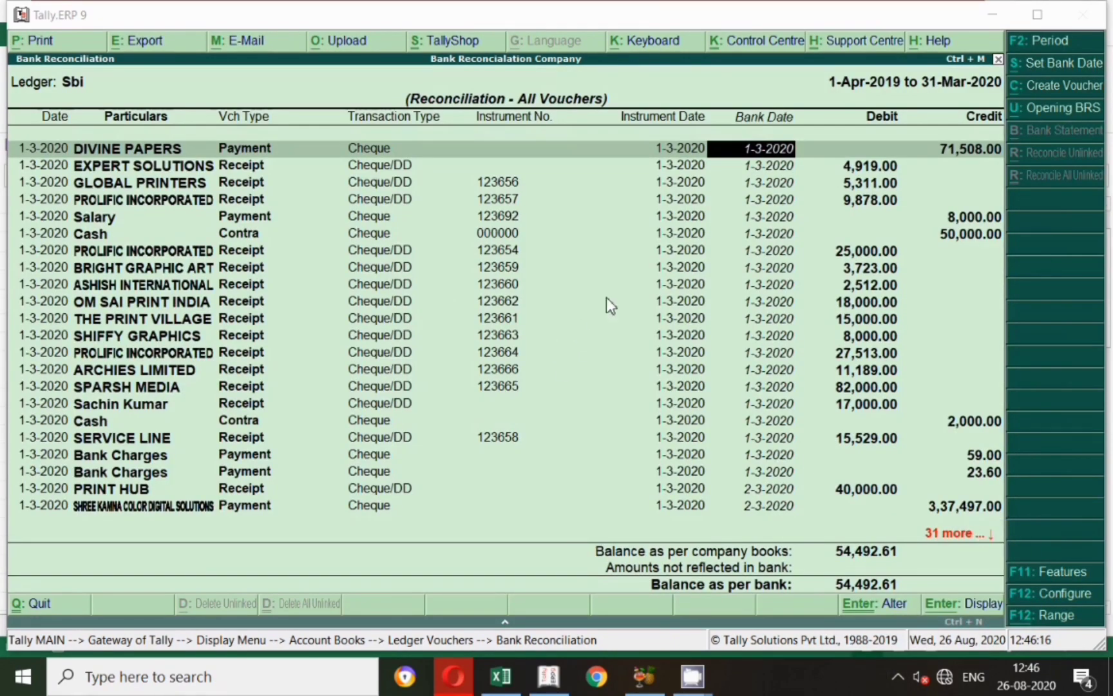
# Leave the Sbi reconciliation and open the 1-Mar-2020 receipt voucher from THE PRINT VILLAGE ledger.
pyautogui.click(844, 321)
pyautogui.click(842, 317)
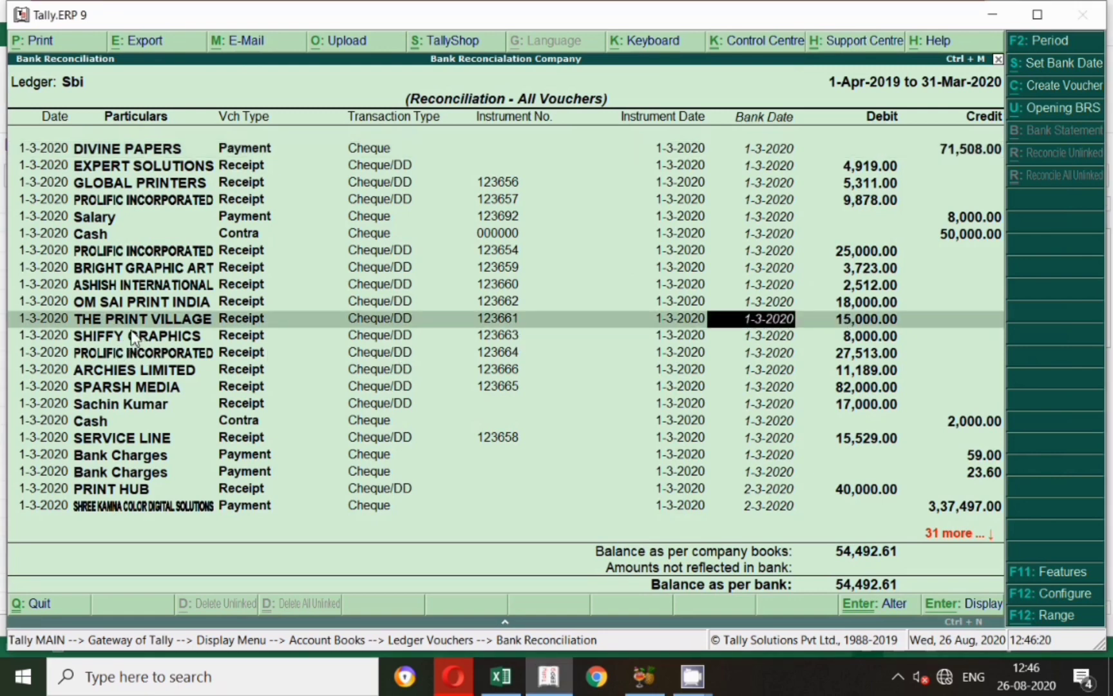
pyautogui.press('Escape')
pyautogui.press('y')
pyautogui.press('Escape')
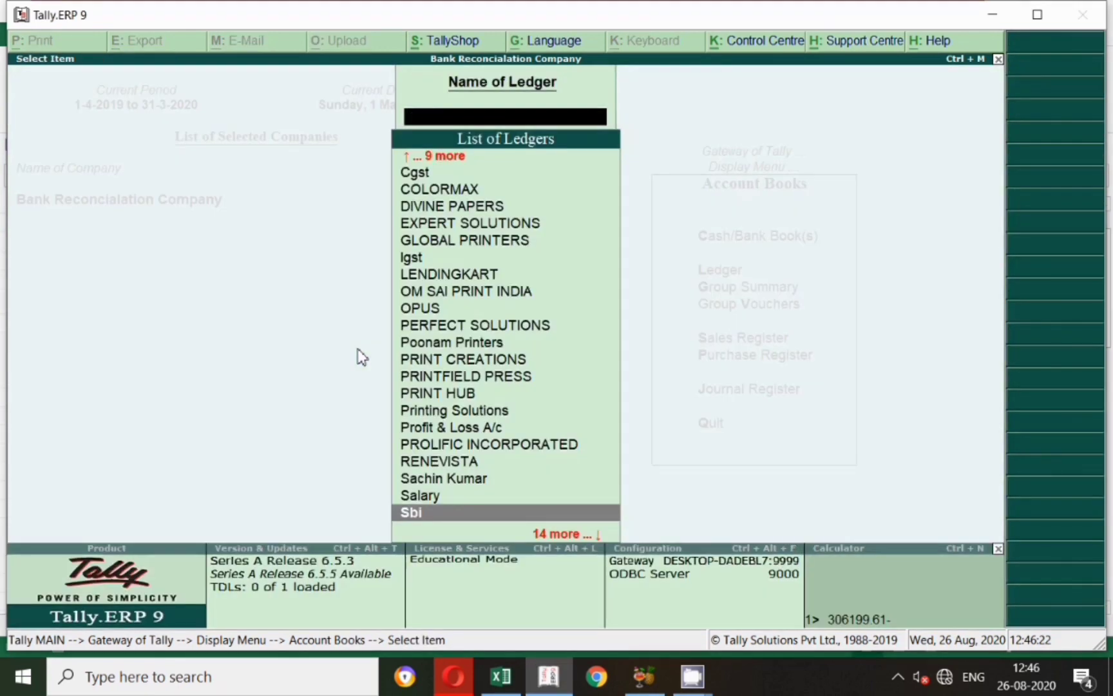
pyautogui.write('The')
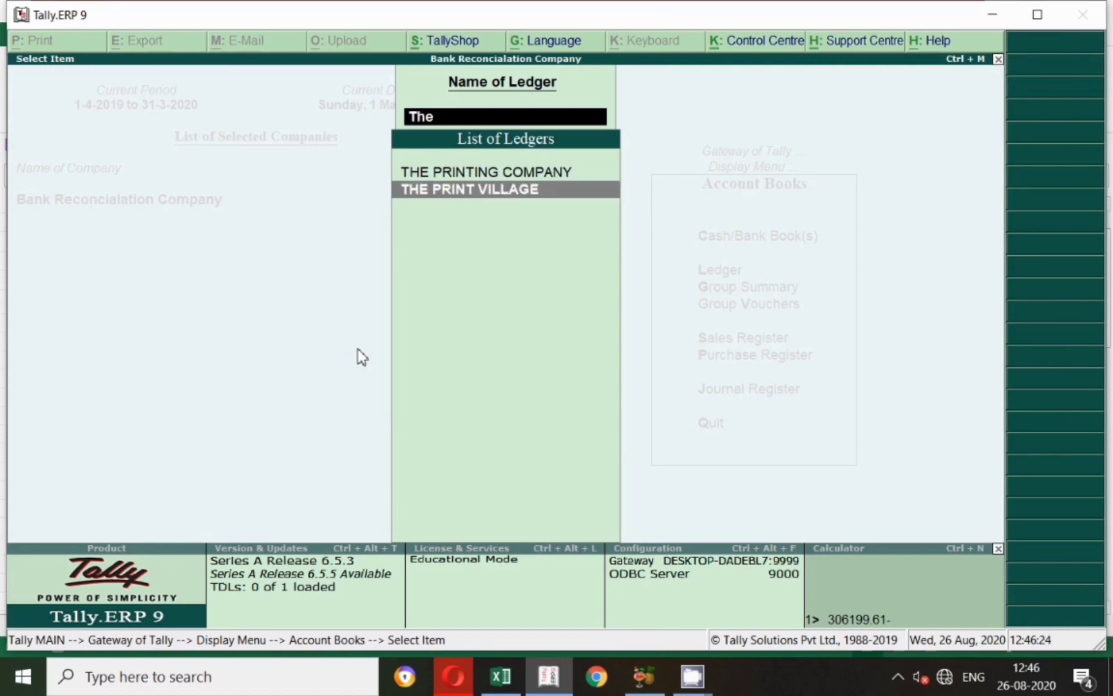
pyautogui.press('Down')
pyautogui.press('Return')
pyautogui.press('Return')
pyautogui.press('Return')
pyautogui.press('Return')
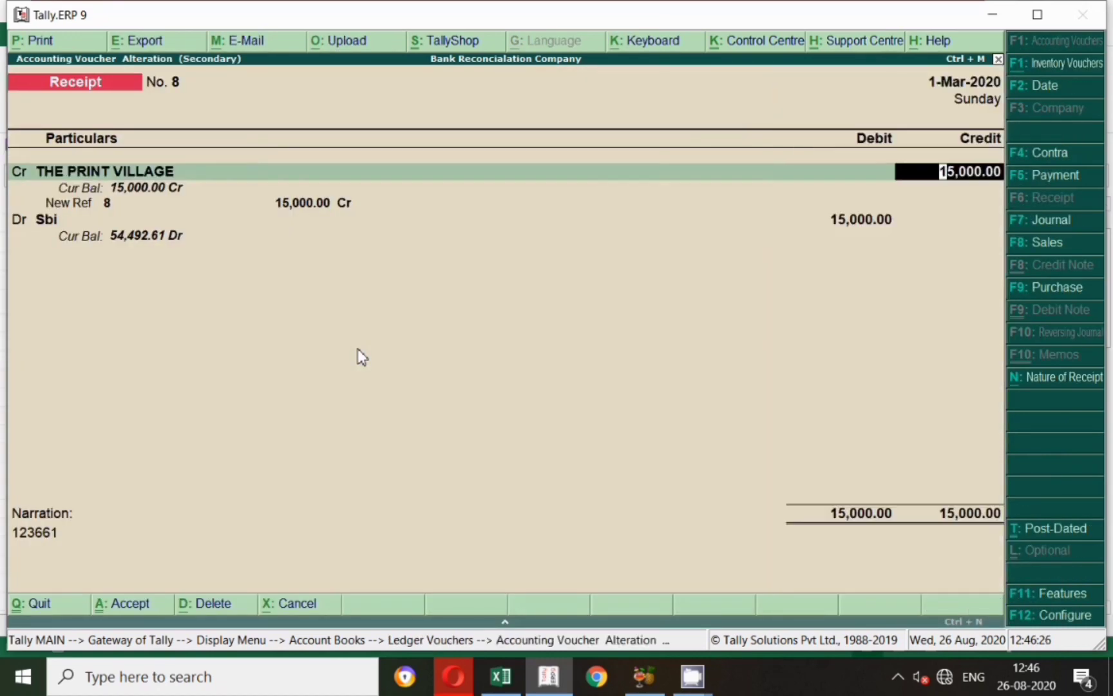
# Set THE PRINT VILLAGE receipt amount to 1,500, accept the bill and Sbi bank allocations, save the voucher and leave the ledger.
pyautogui.write('1500')
pyautogui.press('Return')
pyautogui.press('Return')
pyautogui.press('Return')
pyautogui.press('Return')
pyautogui.press('Return')
pyautogui.press('Return')
pyautogui.press('Return')
pyautogui.press('Return')
pyautogui.press('Return')
pyautogui.press('Return')
pyautogui.press('Return')
pyautogui.press('Return')
pyautogui.press('Return')
pyautogui.press('Return')
pyautogui.press('Return')
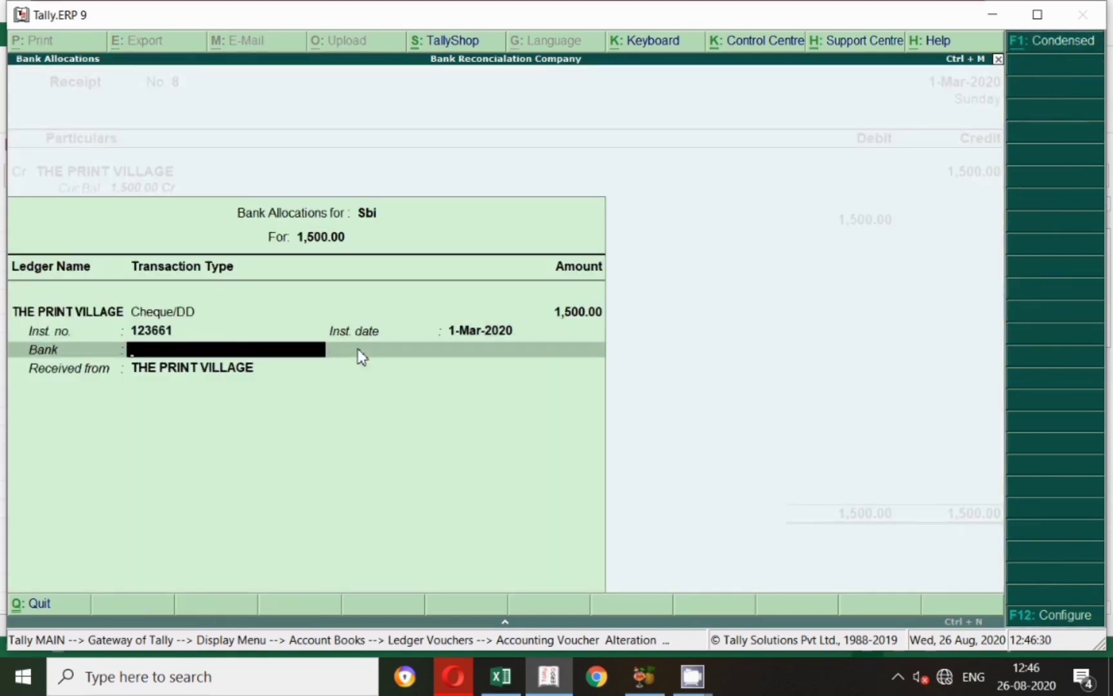
pyautogui.press('Escape')
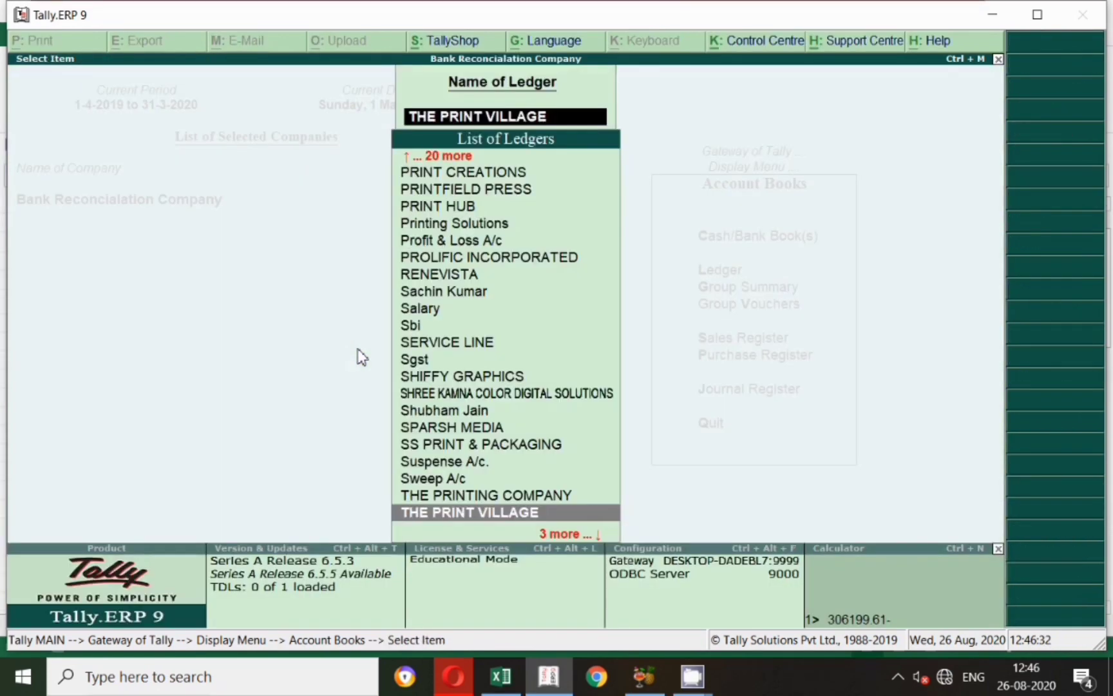
# Open the Sbi ledger's bank reconciliation and clear its start date to view it as on 31-Mar-2020.
pyautogui.write('Sbi')
pyautogui.press('Return')
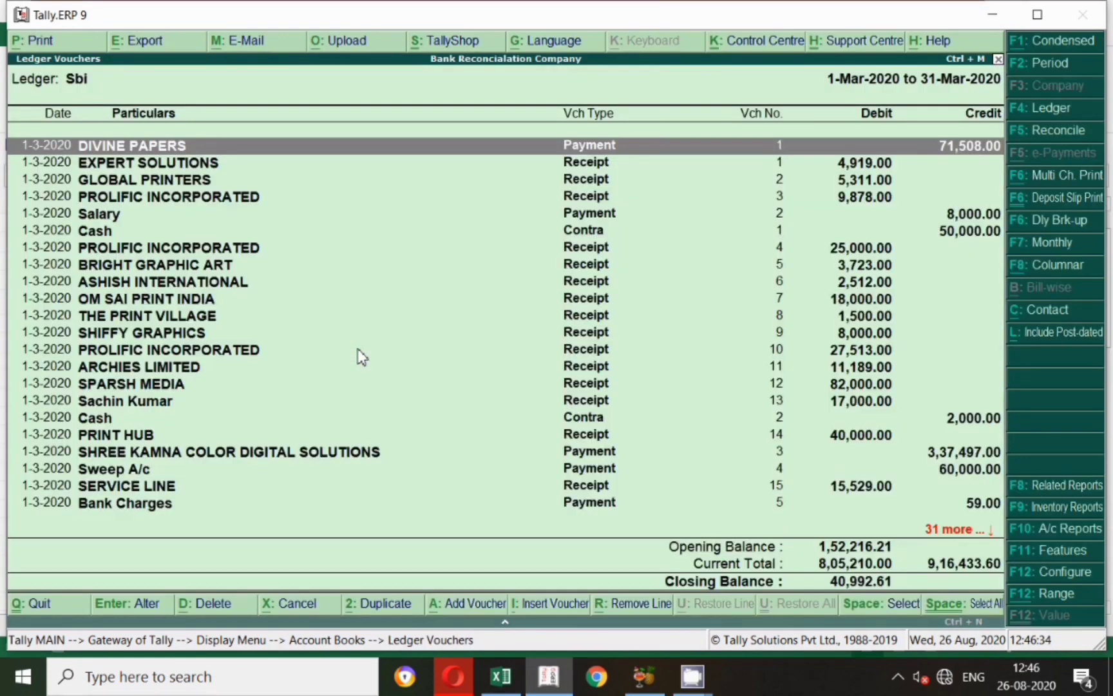
pyautogui.click(1055, 133)
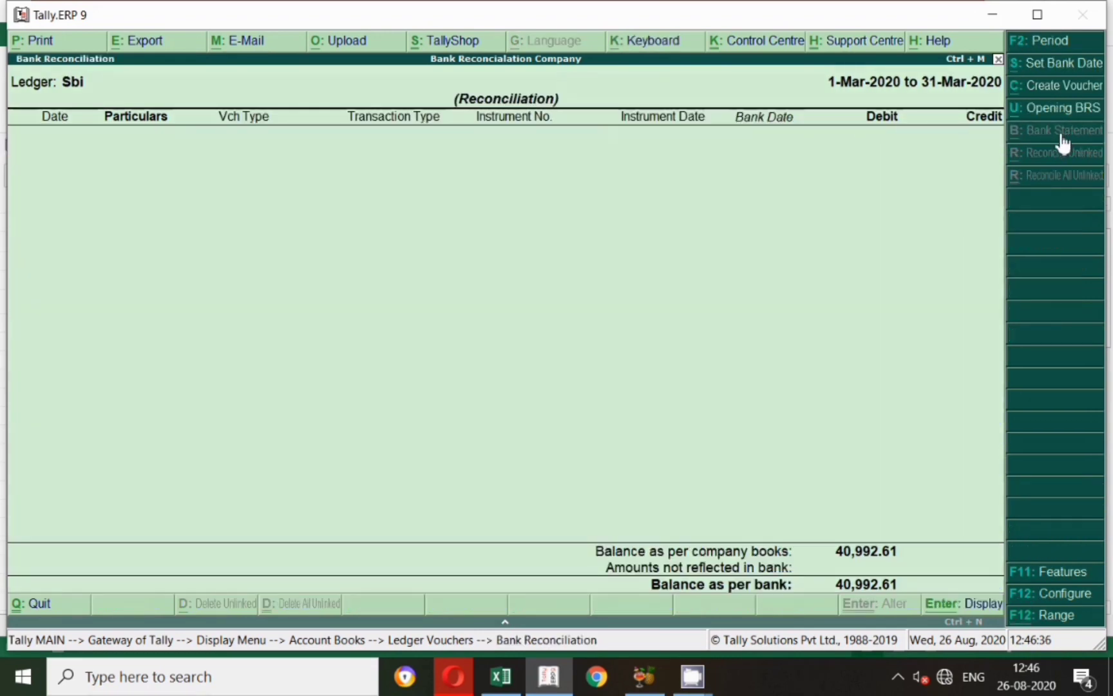
pyautogui.press('F2')
pyautogui.press('BackSpace')
pyautogui.press('Return')
pyautogui.press('Return')
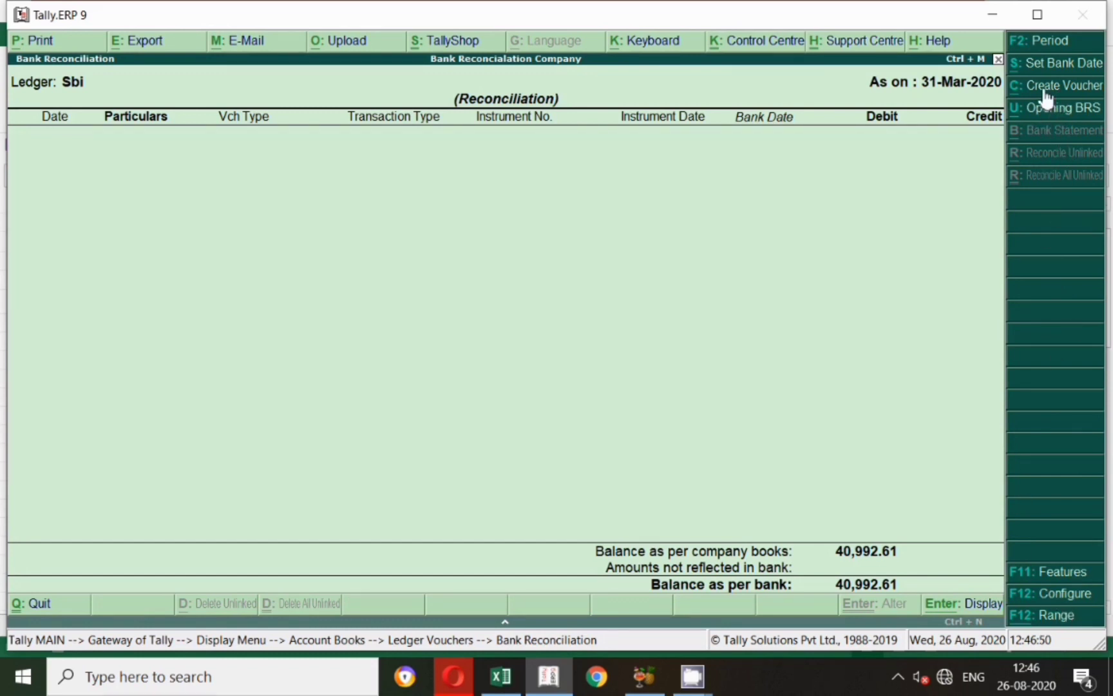
# Show reconciled transactions in the Sbi reconciliation and select THE PRINT VILLAGE entry to check its amount.
pyautogui.click(1054, 594)
pyautogui.press('Return')
pyautogui.press('Return')
pyautogui.press('Return')
pyautogui.write('y')
pyautogui.press('Return')
pyautogui.press('Return')
pyautogui.press('Return')
pyautogui.press('Return')
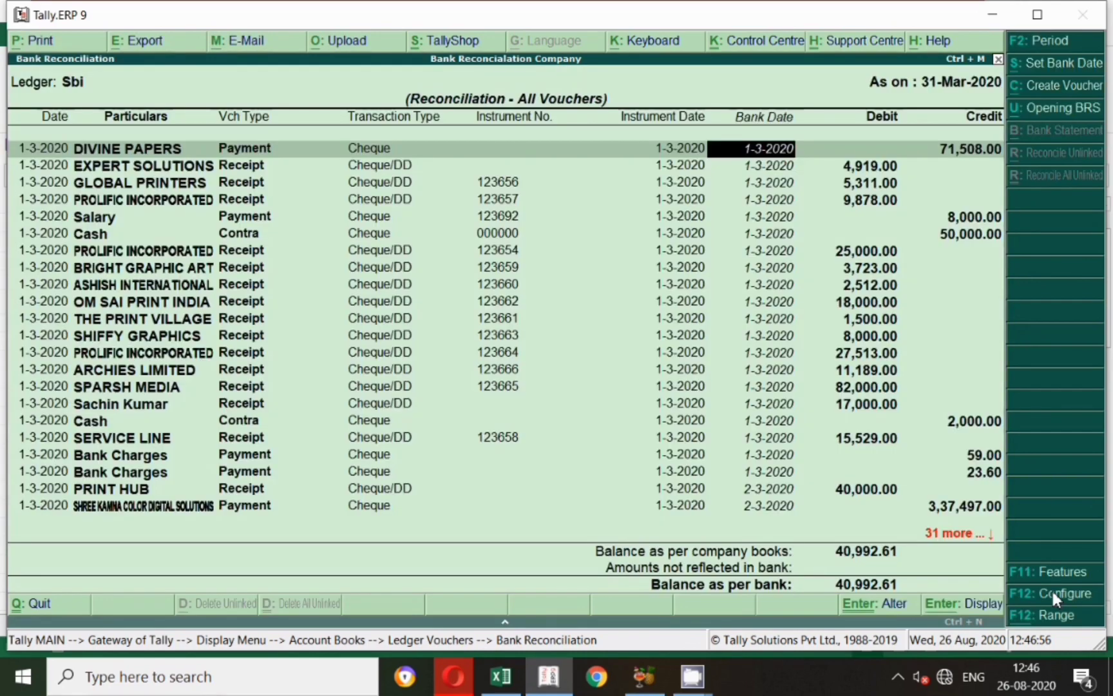
pyautogui.click(864, 321)
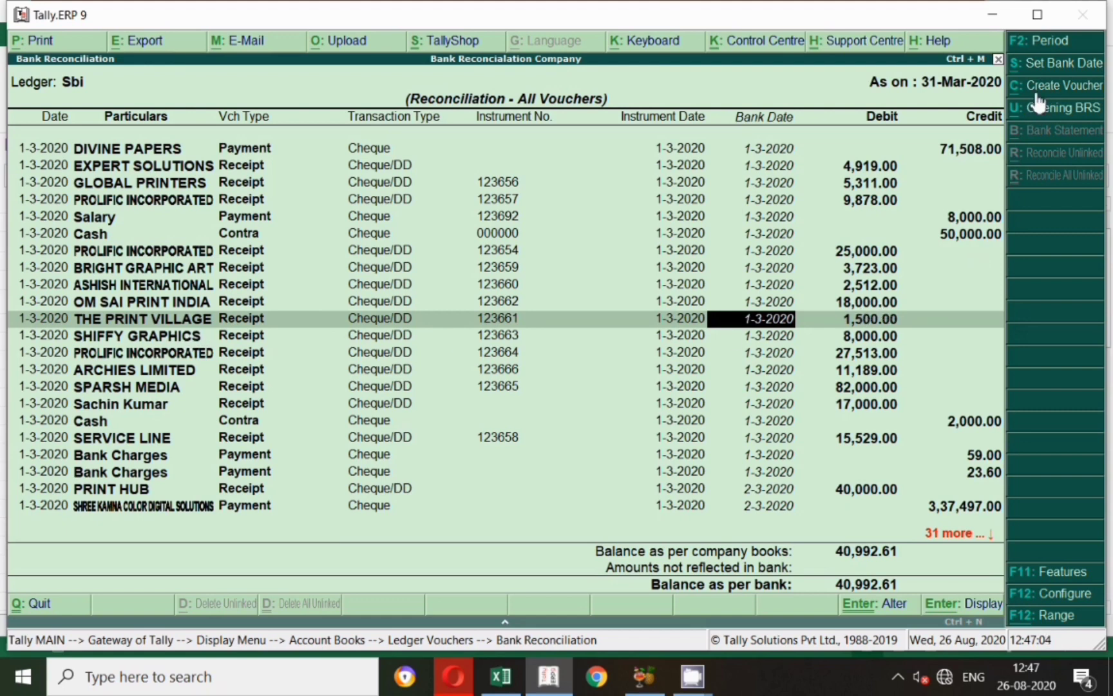
# Leave the Sbi reconciliation and reopen THE PRINT VILLAGE ledger's 1-Mar-2020 receipt voucher.
pyautogui.press('Escape')
pyautogui.press('Escape')
pyautogui.press('Return')
pyautogui.press('Escape')
pyautogui.press('Return')
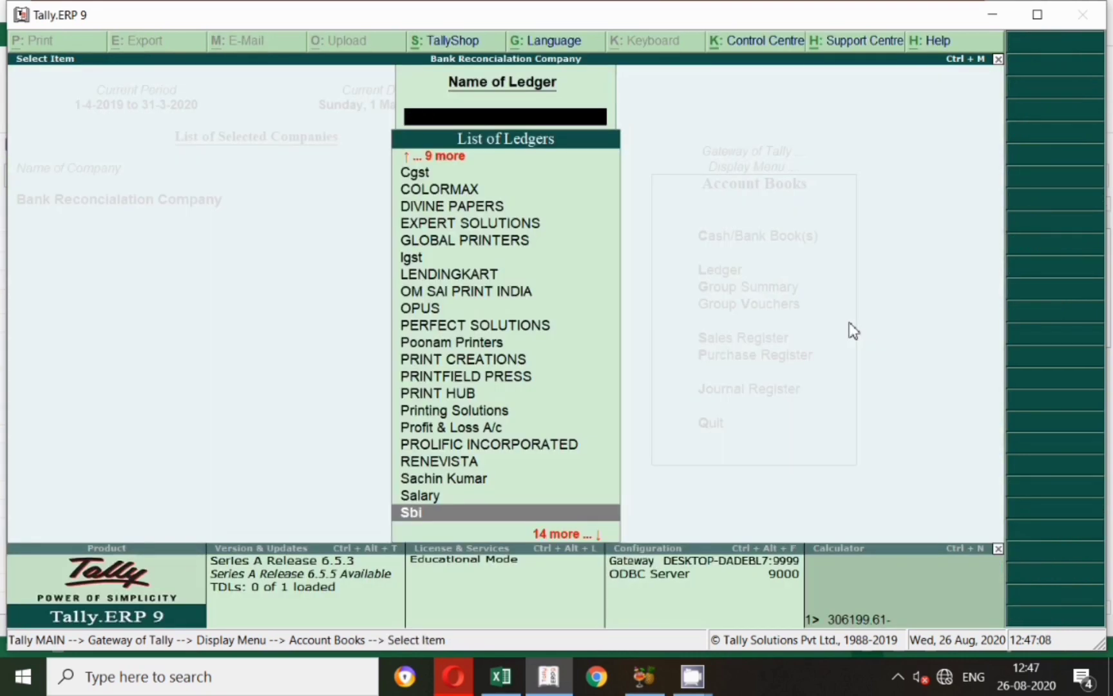
pyautogui.write('The')
pyautogui.press('Down')
pyautogui.press('Return')
pyautogui.press('Return')
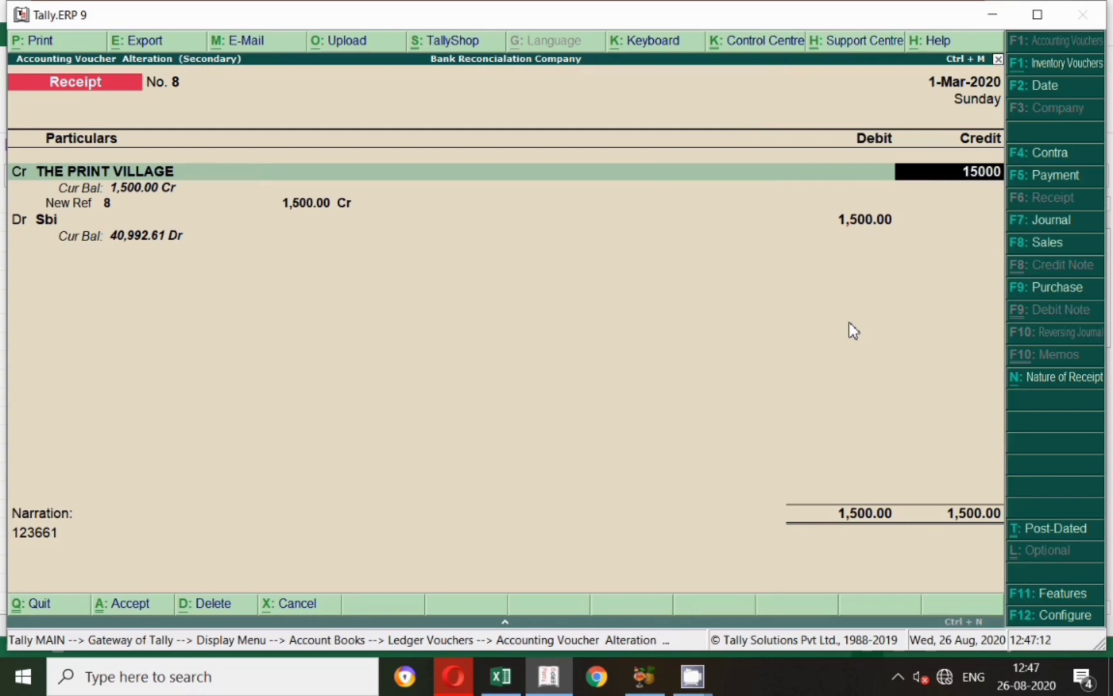
# Set THE PRINT VILLAGE receipt amount back to 15,000, accept the bill and bank allocations and save the voucher.
pyautogui.press('Return')
pyautogui.press('Return')
pyautogui.press('Return')
pyautogui.press('Return')
pyautogui.press('Return')
pyautogui.press('Return')
pyautogui.press('Return')
pyautogui.press('Return')
pyautogui.press('Return')
pyautogui.press('Return')
pyautogui.press('Return')
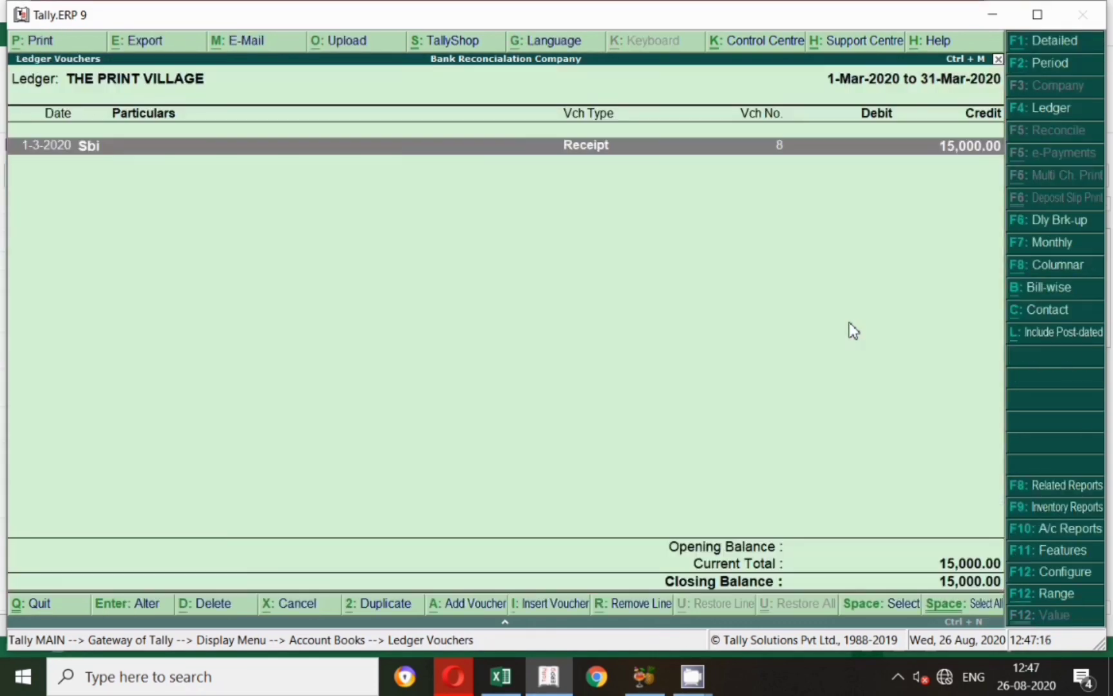
# Leave THE PRINT VILLAGE ledger and open the Sbi ledger's vouchers for March 2020 to check the closing balance.
pyautogui.press('Escape')
pyautogui.press('BackSpace')
pyautogui.write('Sbi')
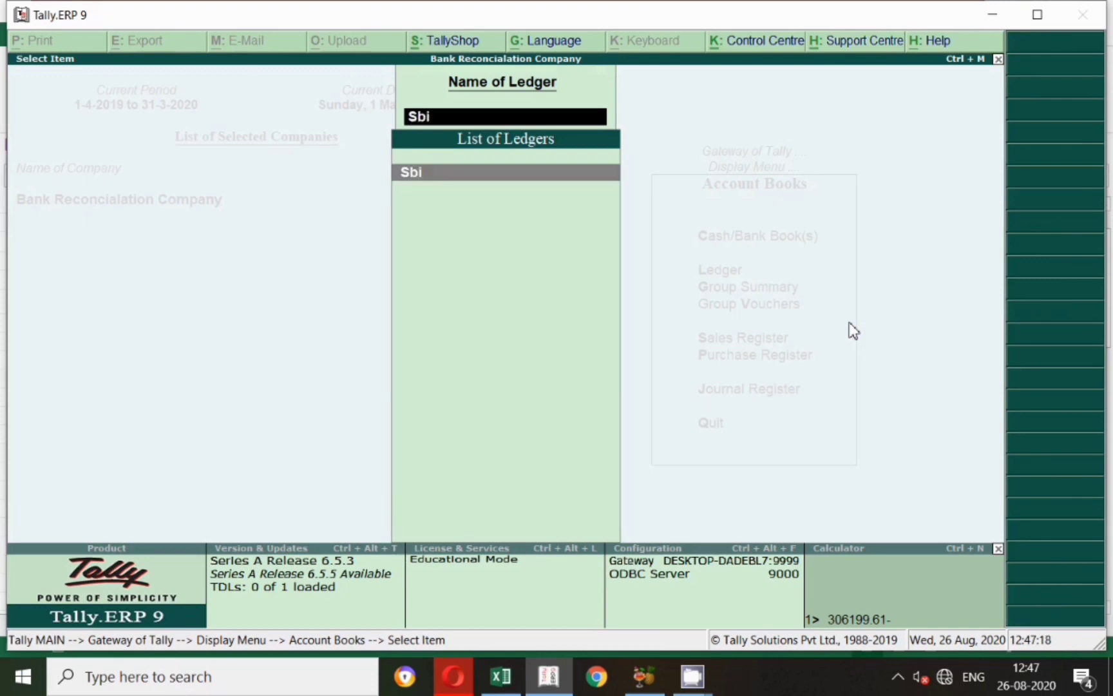
pyautogui.press('Return')
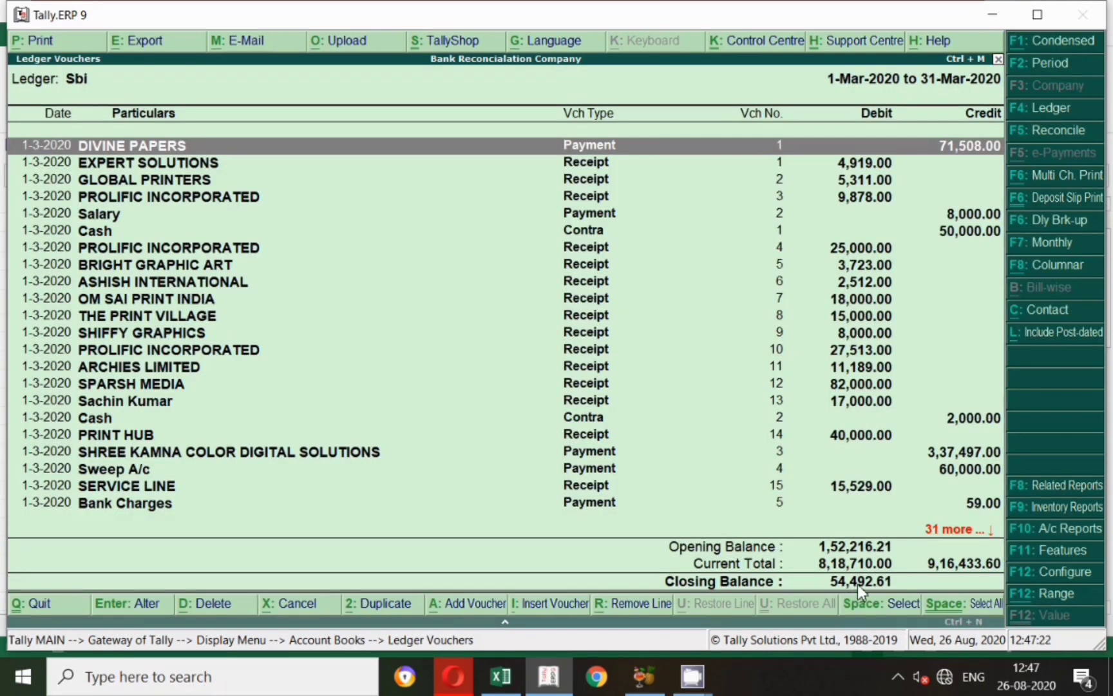
# Compare the closing balance at the end of the Excel bank statement with the Sbi ledger's closing balance in Tally.
pyautogui.hotkey('alt', 'Tab')
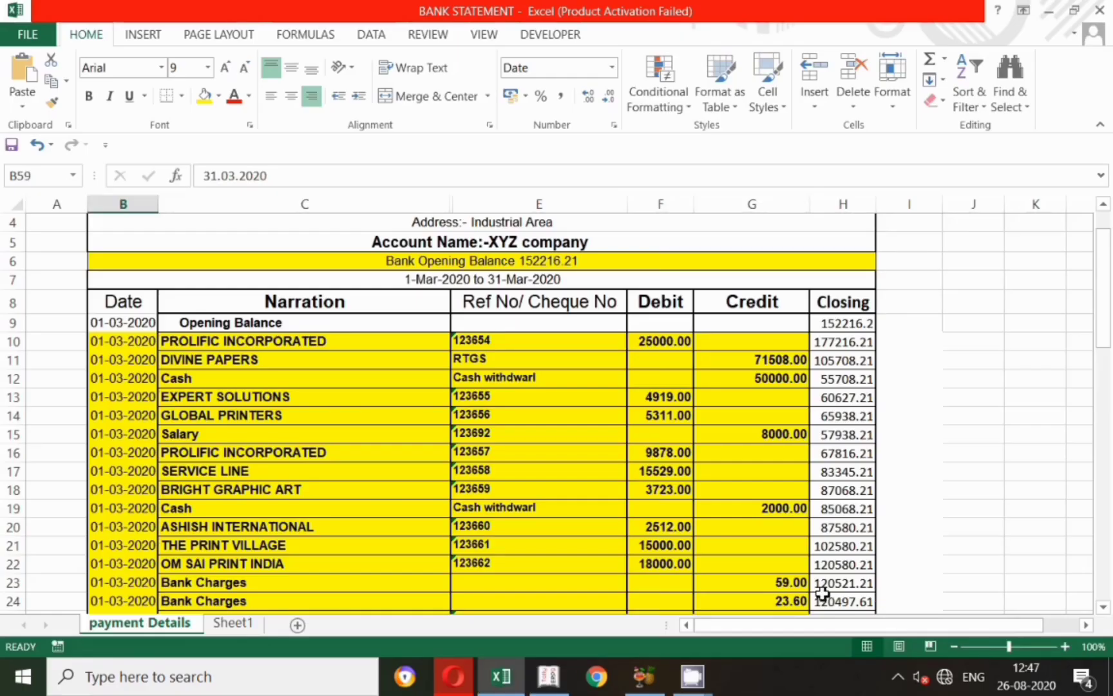
pyautogui.scroll(-1, 866, 465)
pyautogui.moveTo(1104, 323); pyautogui.dragTo(1111, 599)
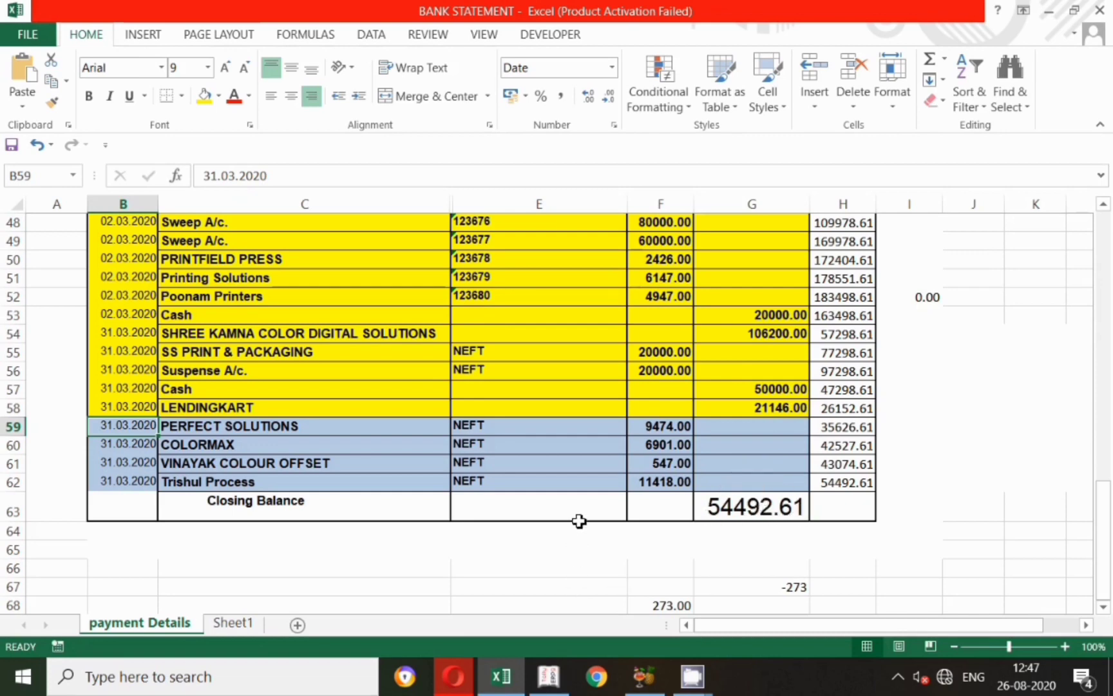
pyautogui.hotkey('alt', 'Tab')
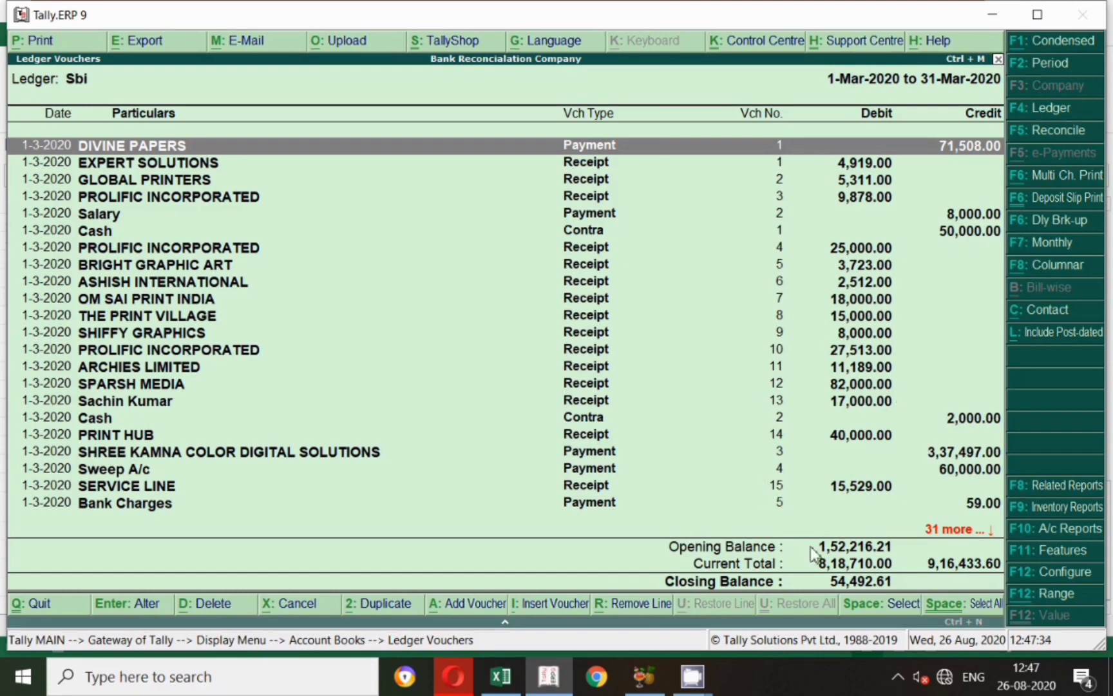
# Leave the Sbi ledger, return to the Gateway of Tally and choose the Banking utilities.
pyautogui.press('Escape')
pyautogui.press('Escape')
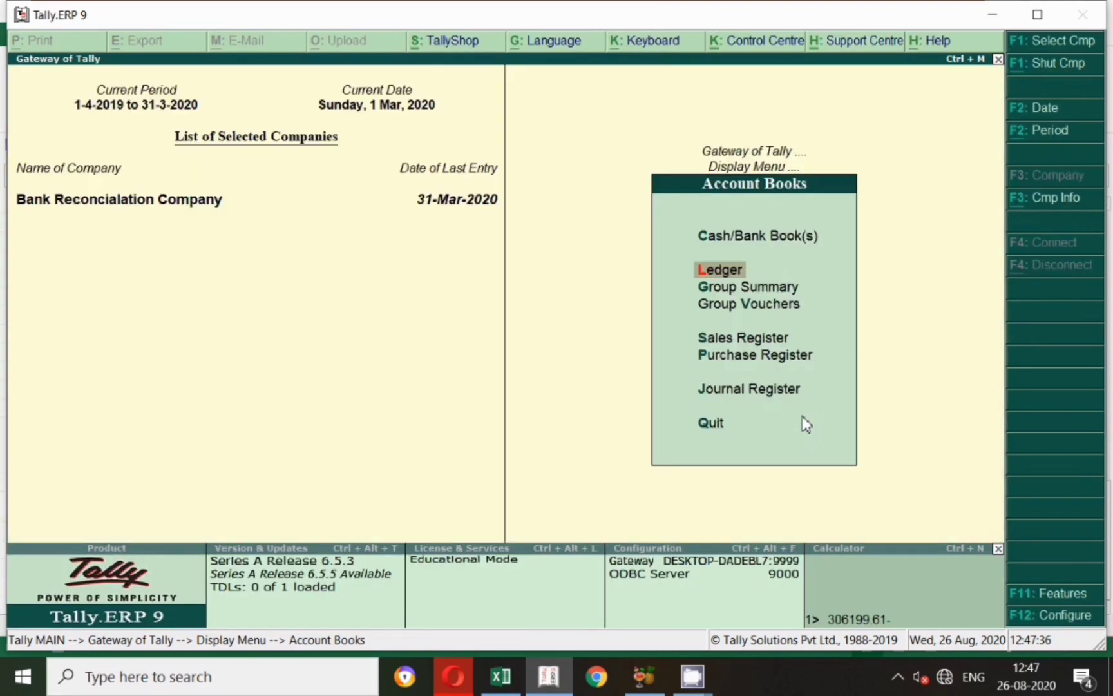
pyautogui.press('Escape')
pyautogui.press('Escape')
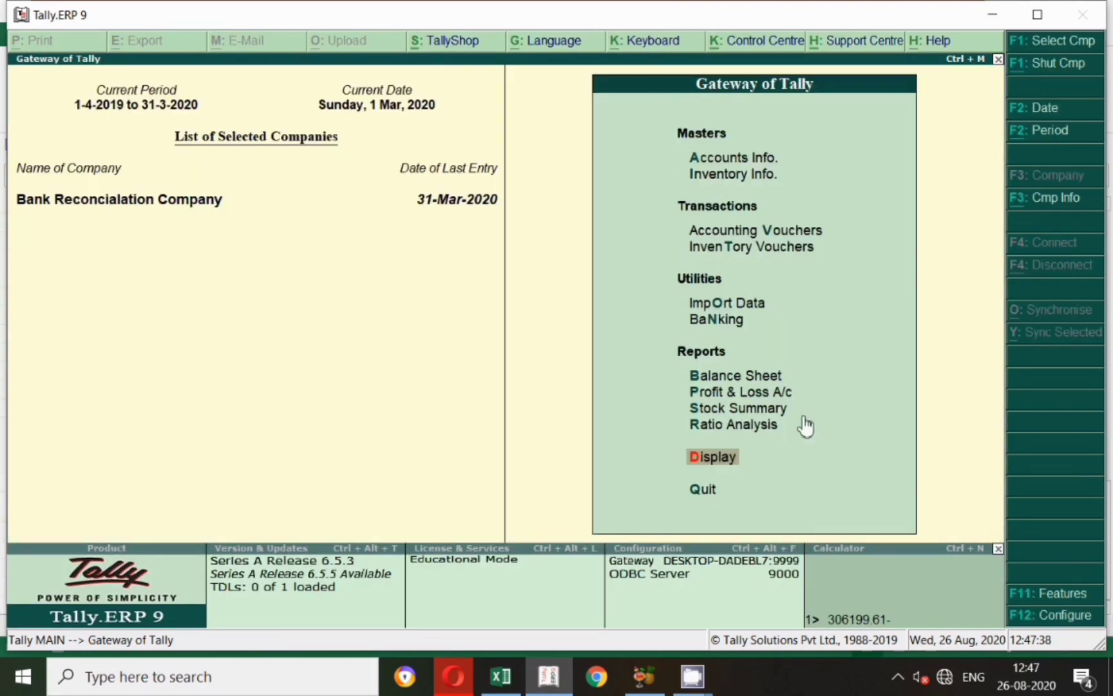
pyautogui.click(718, 321)
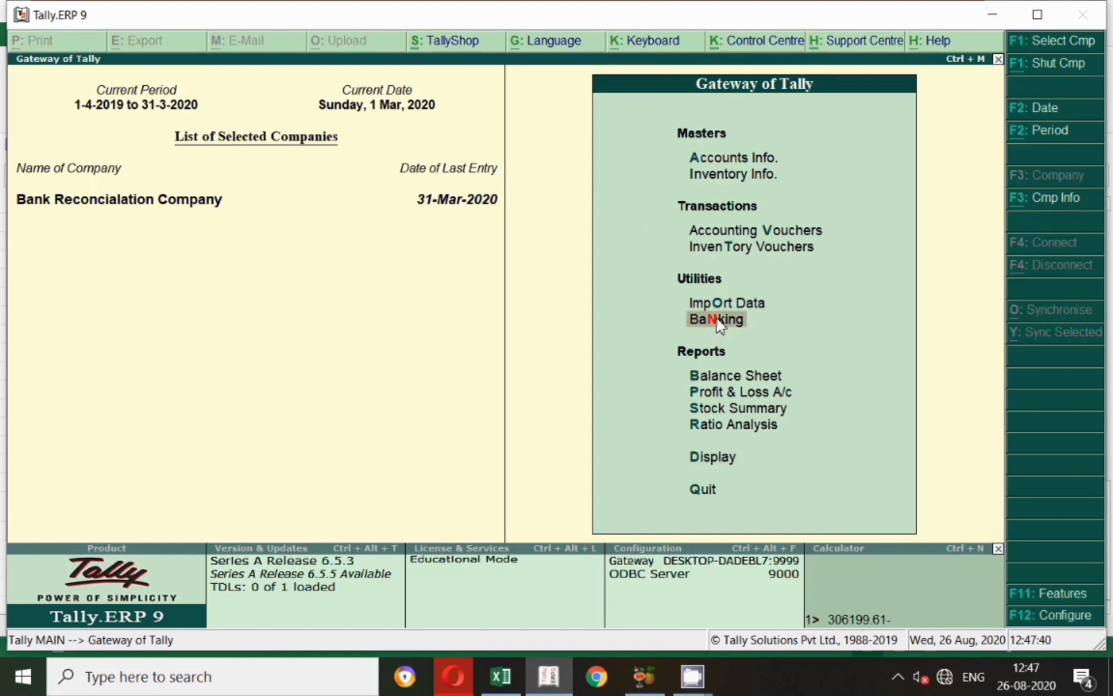